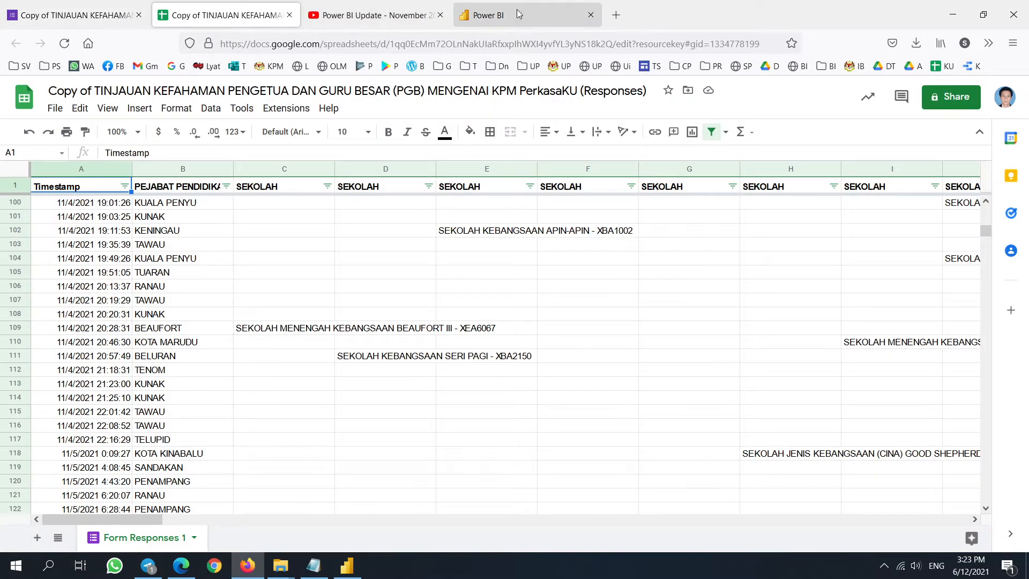
- Show the TINJAUAN KEFAHAMAN form copy's Responses page (0 responses) with its options menu
click(374, 16)
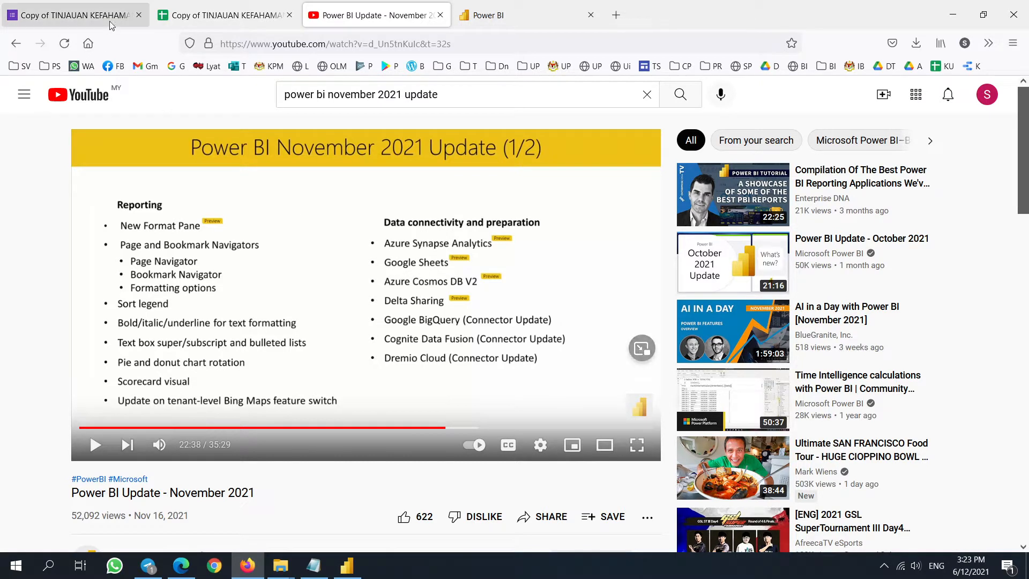
click(85, 14)
click(512, 137)
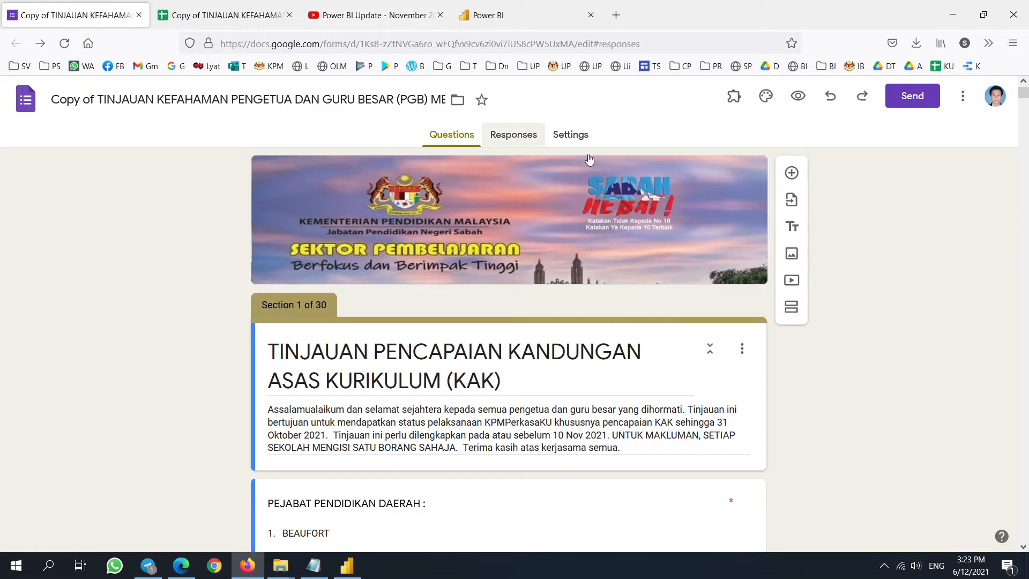
click(753, 181)
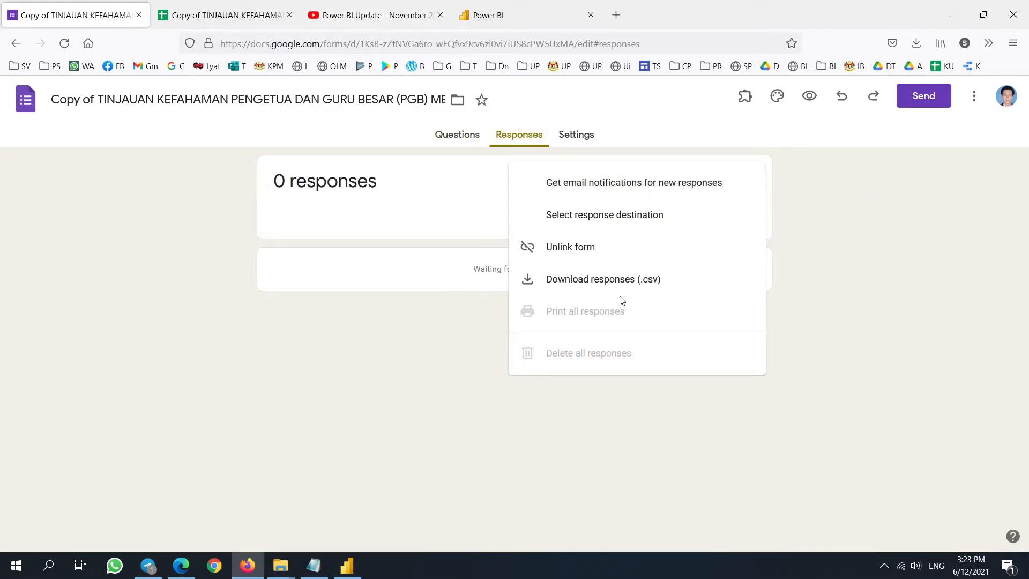
- Look through the KPM PerkasaKU spreadsheet's menus and open its Share dialog
click(185, 8)
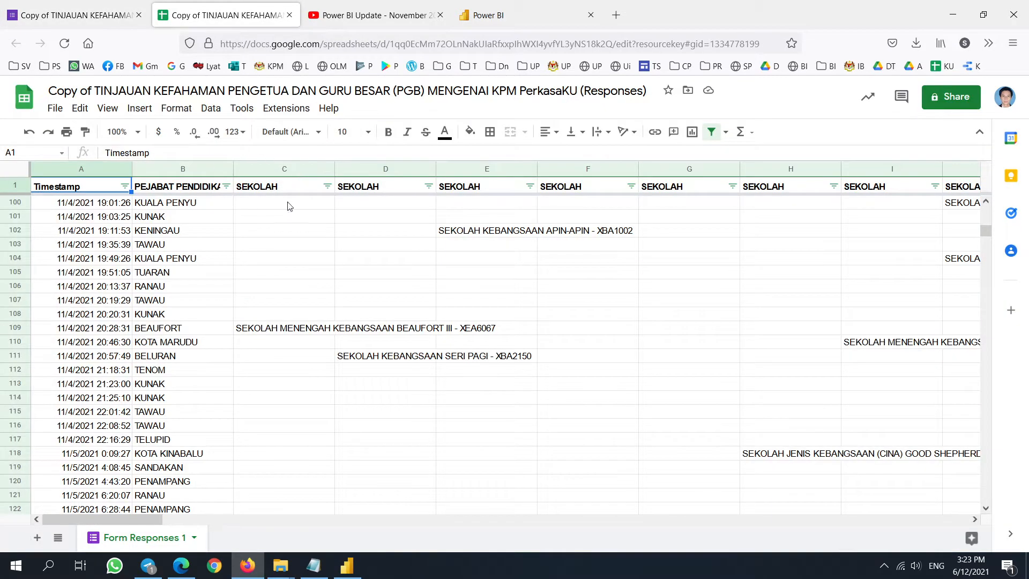
click(56, 114)
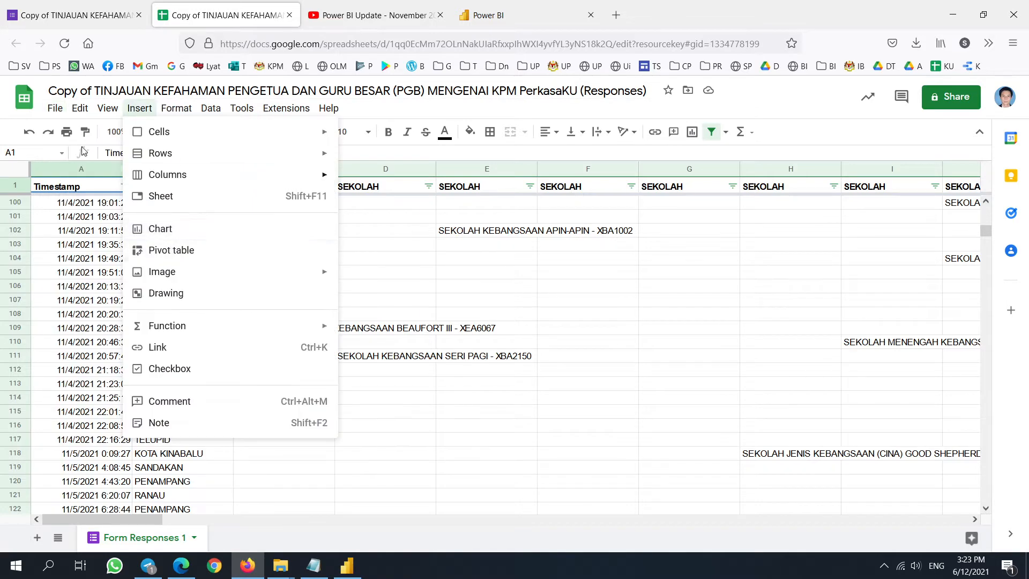
mouse_move(55, 108)
mouse_move(143, 229)
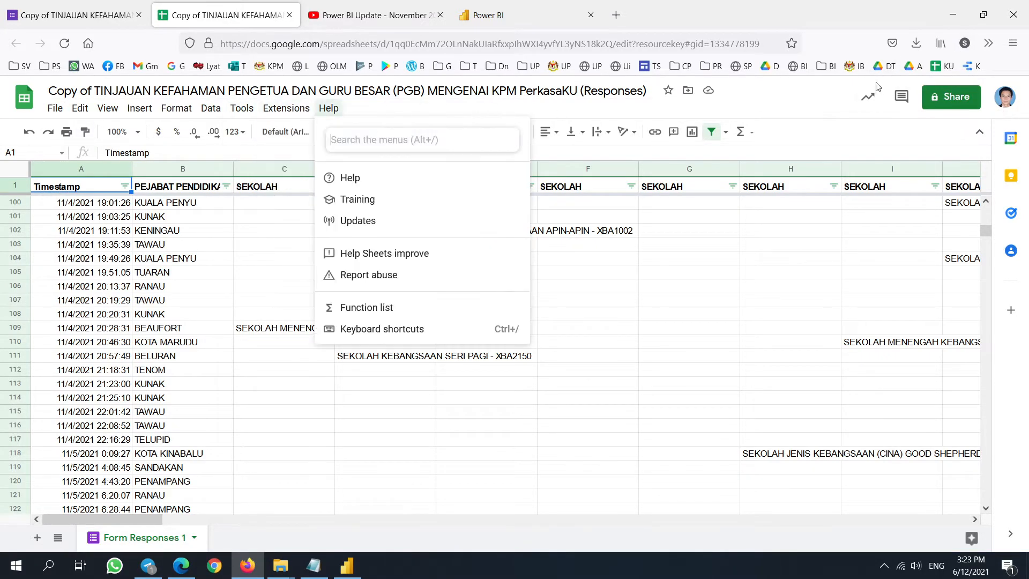
click(955, 112)
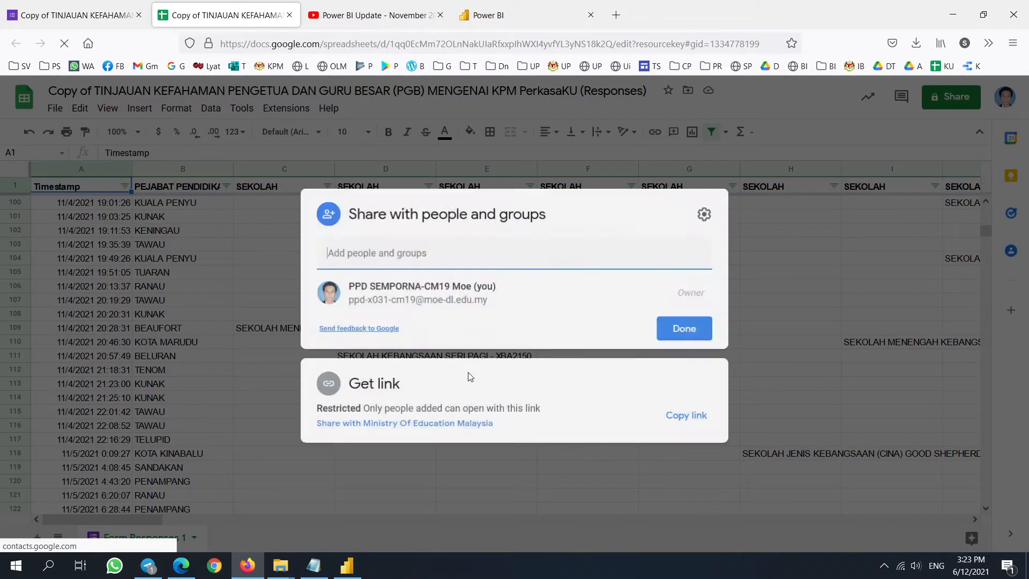
- Keep the spreadsheet link Restricted to added people and select its web address up to 18k2Q/
click(472, 424)
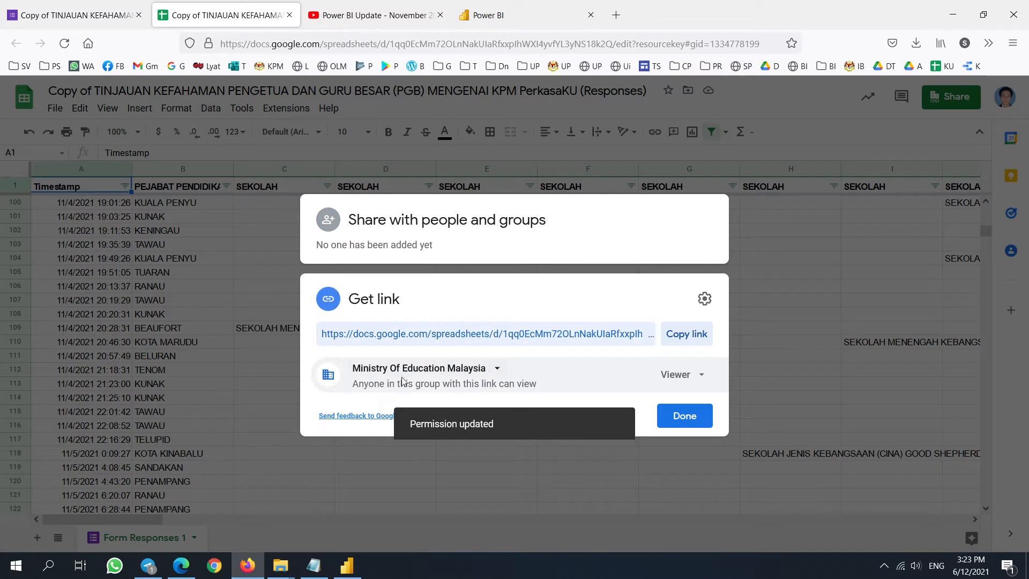
click(497, 369)
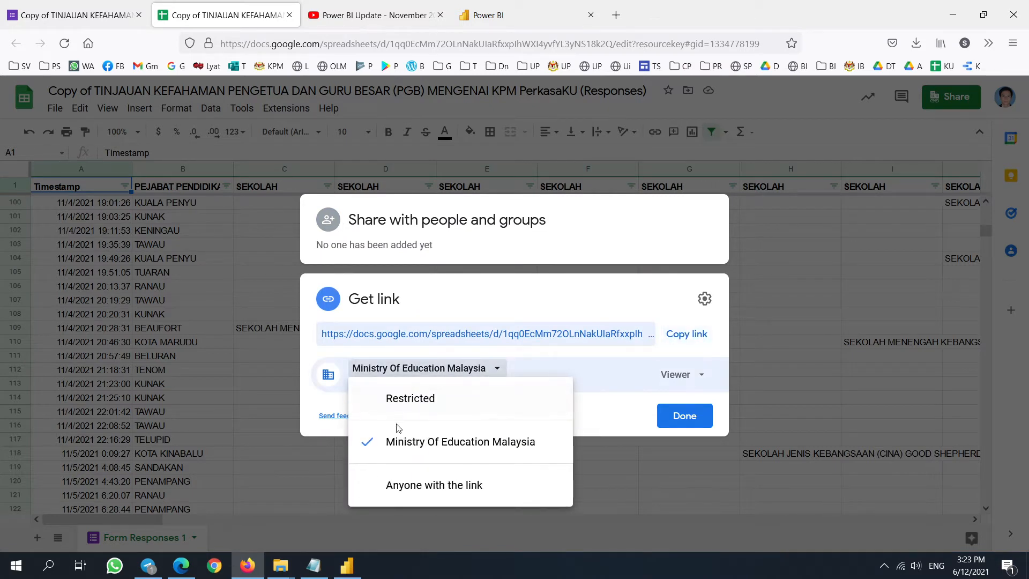
click(397, 409)
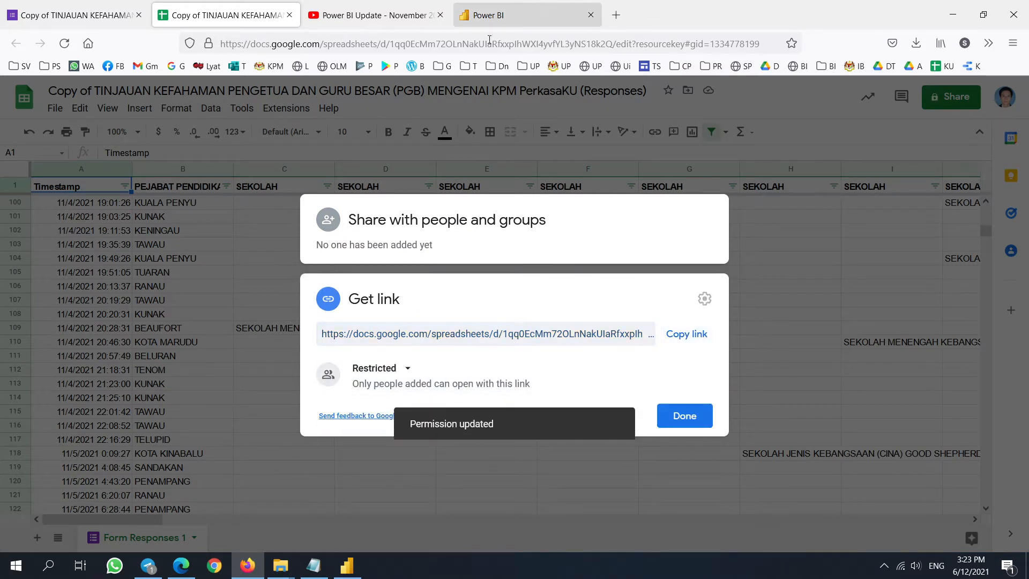
drag(618, 44, 173, 46)
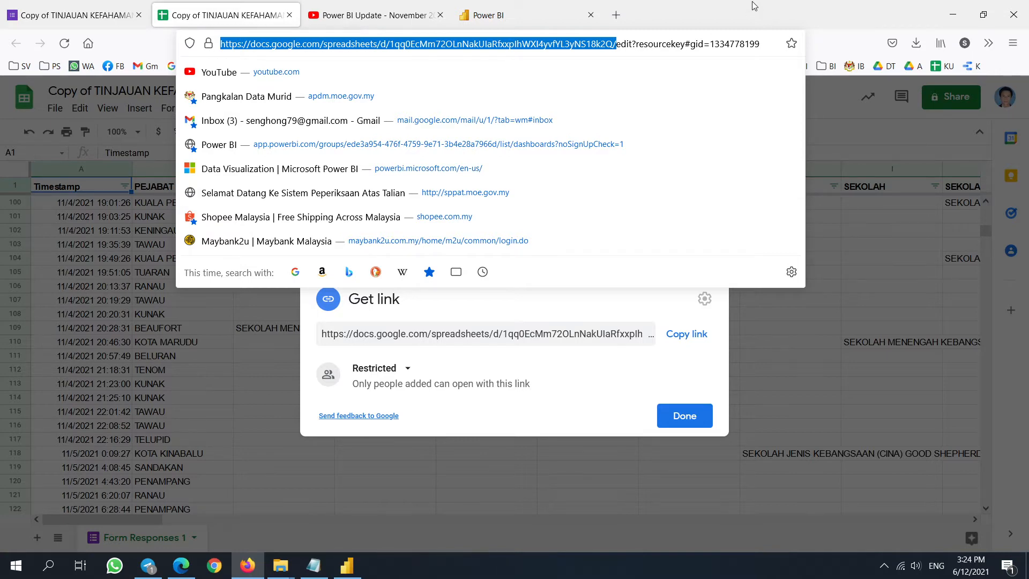
click(504, 15)
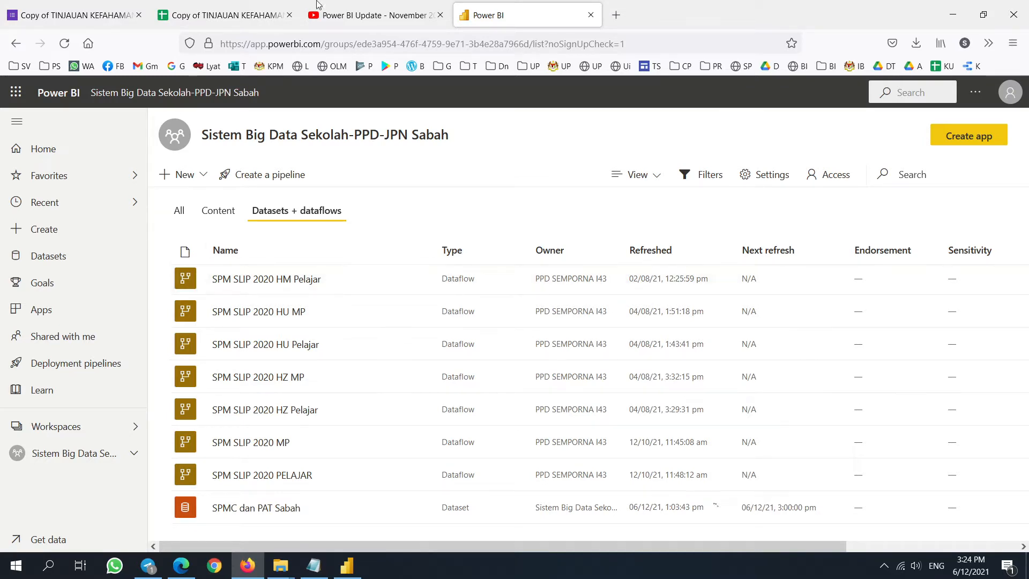
- Bring up Power BI Desktop and maximize its window
click(347, 565)
double_click(564, 13)
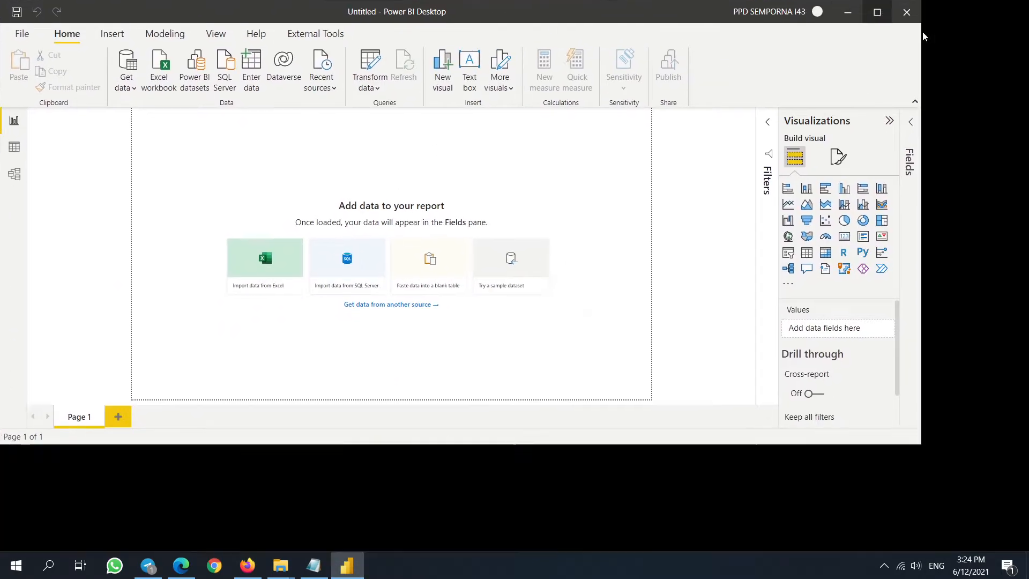
click(876, 12)
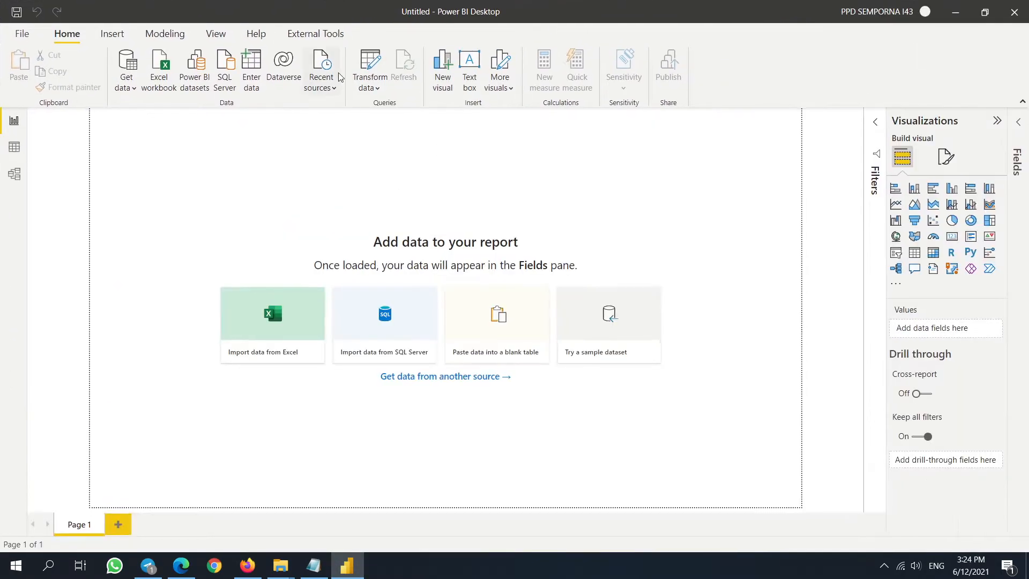
- Search connectors for 'sheet' and connect with Google Sheets (Beta) under Other
click(128, 91)
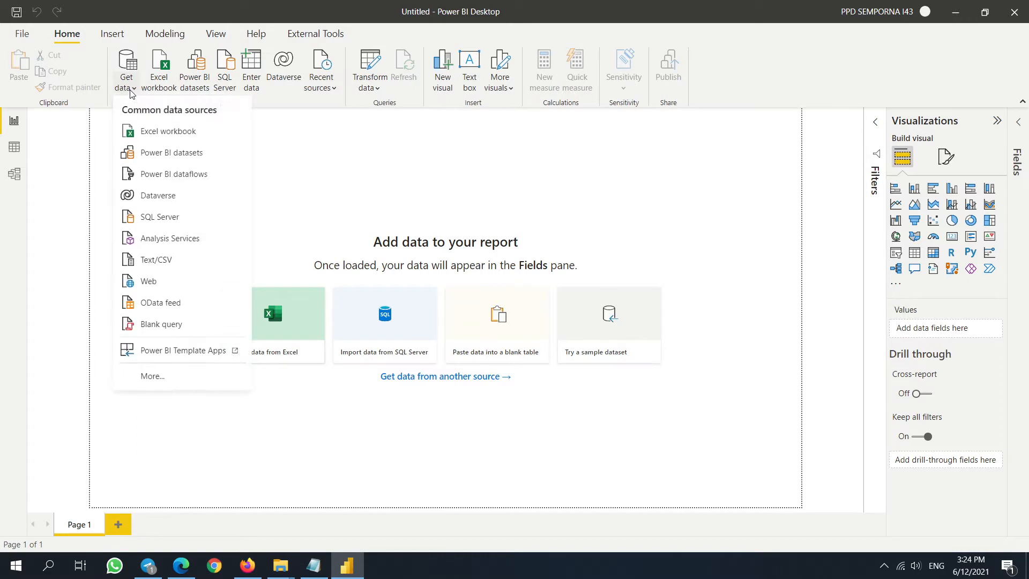
click(172, 385)
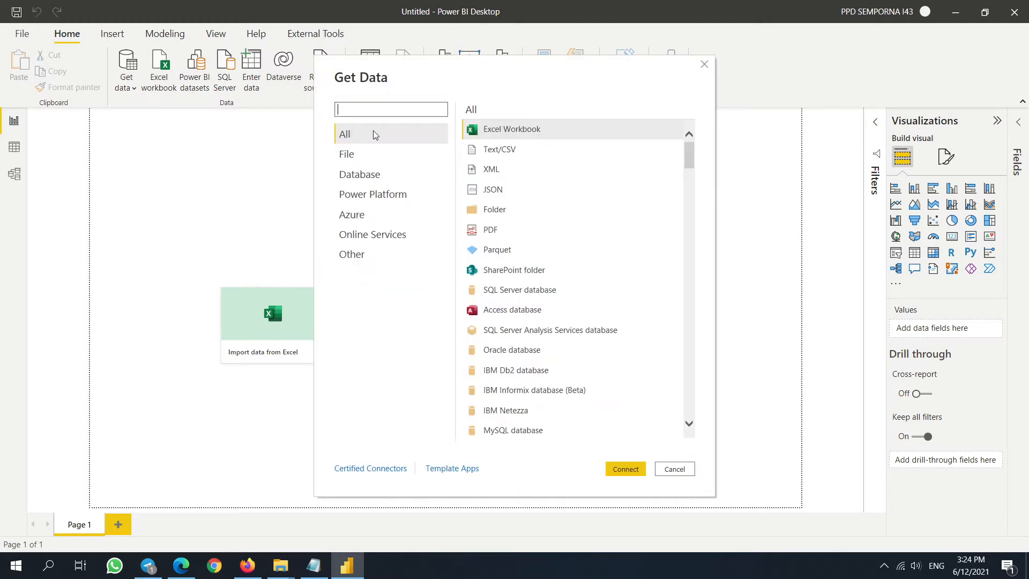
text(shee)
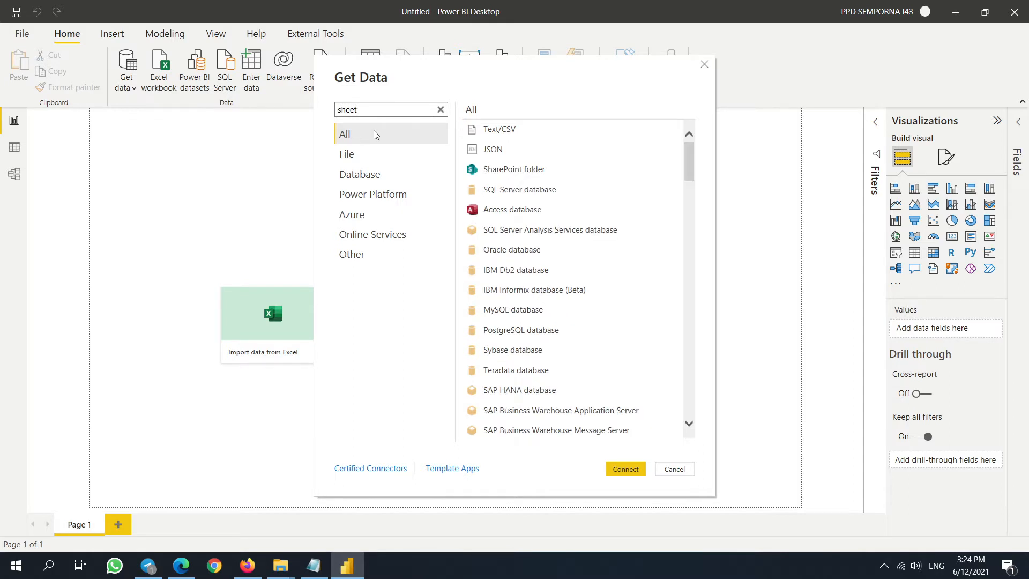
text(t)
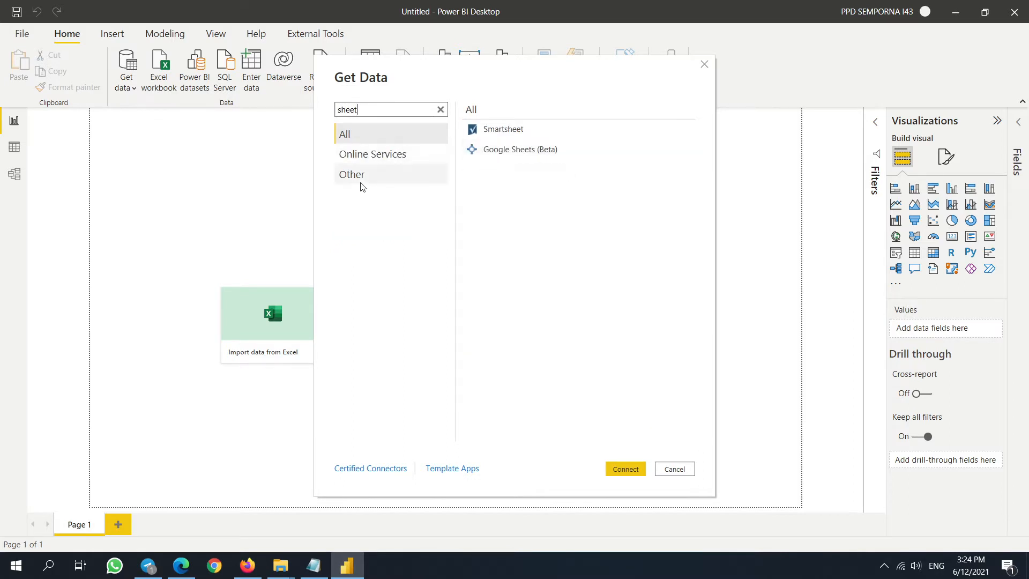
click(352, 178)
click(532, 132)
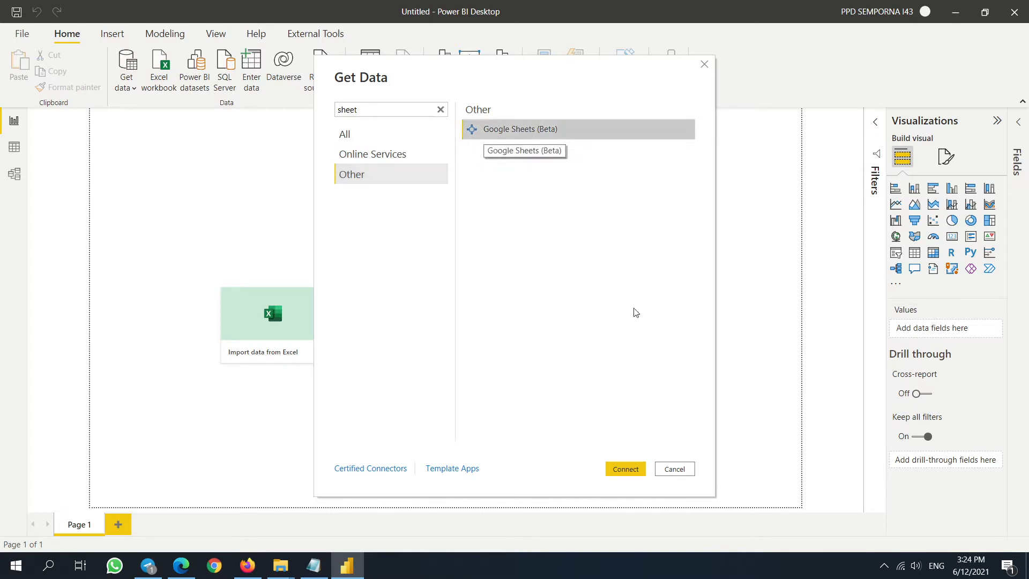
click(627, 468)
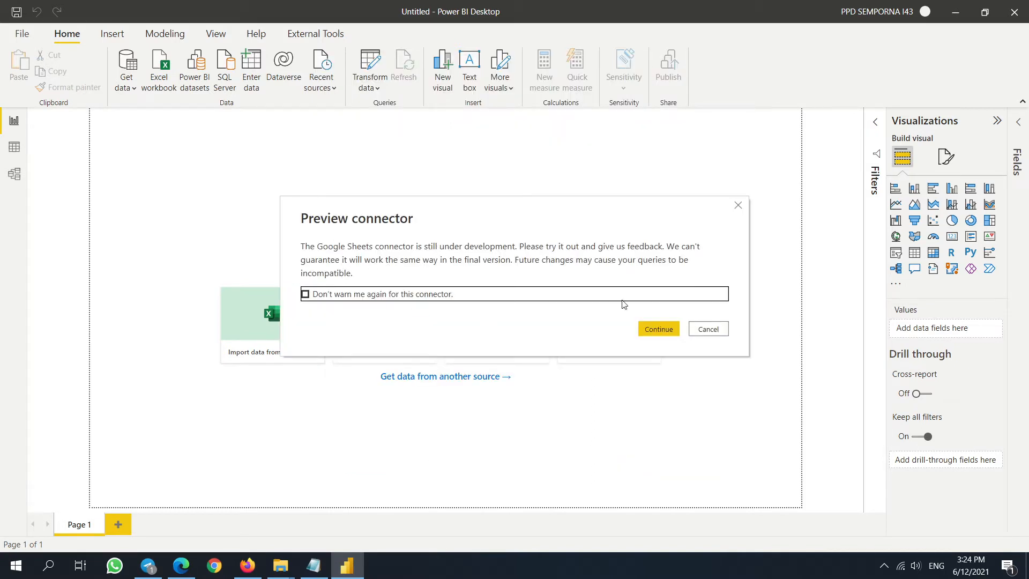
- Accept the preview connector warning and re-copy the spreadsheet's address up to 18k2Q/ from the browser
click(658, 329)
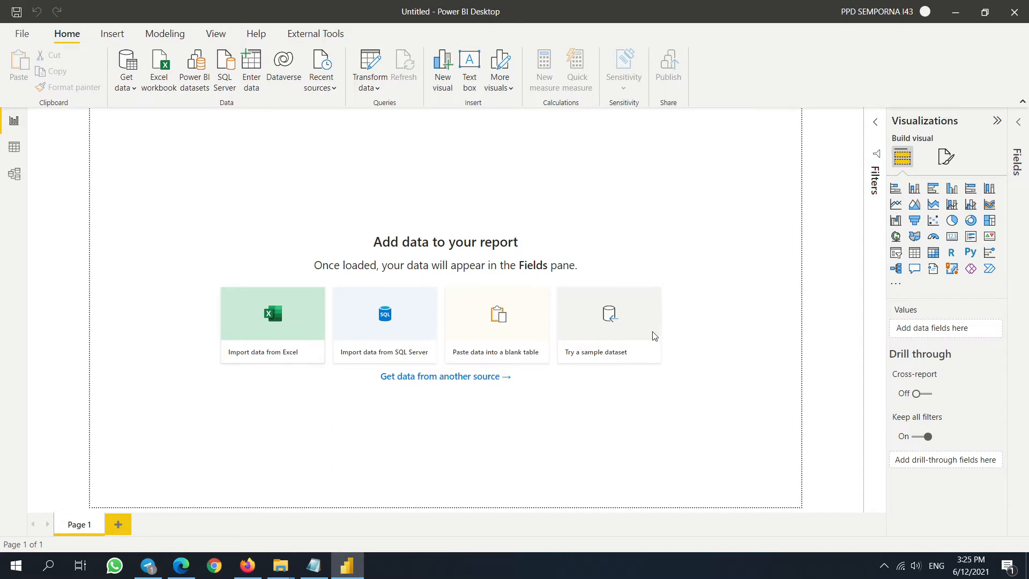
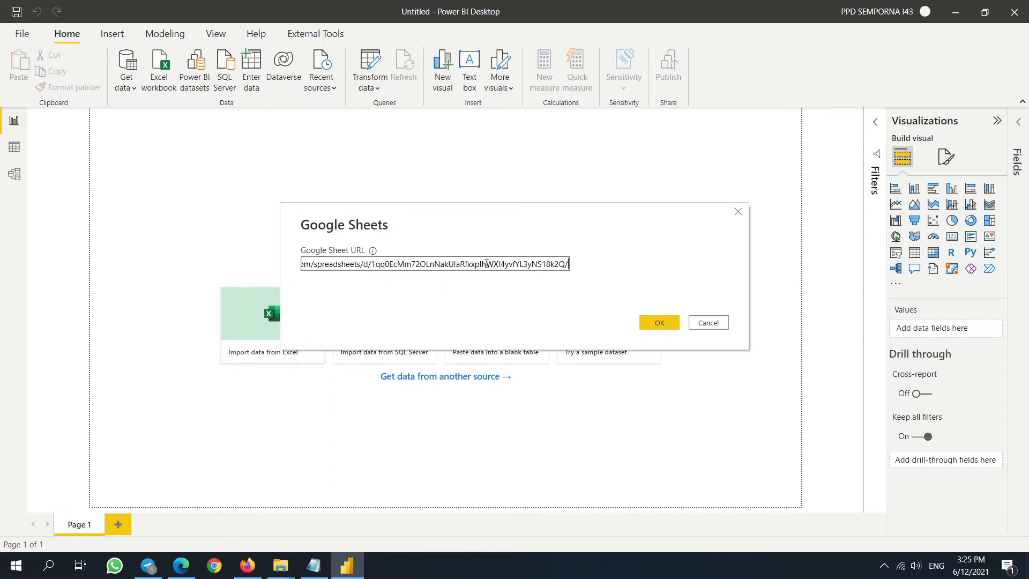
click(247, 565)
click(213, 16)
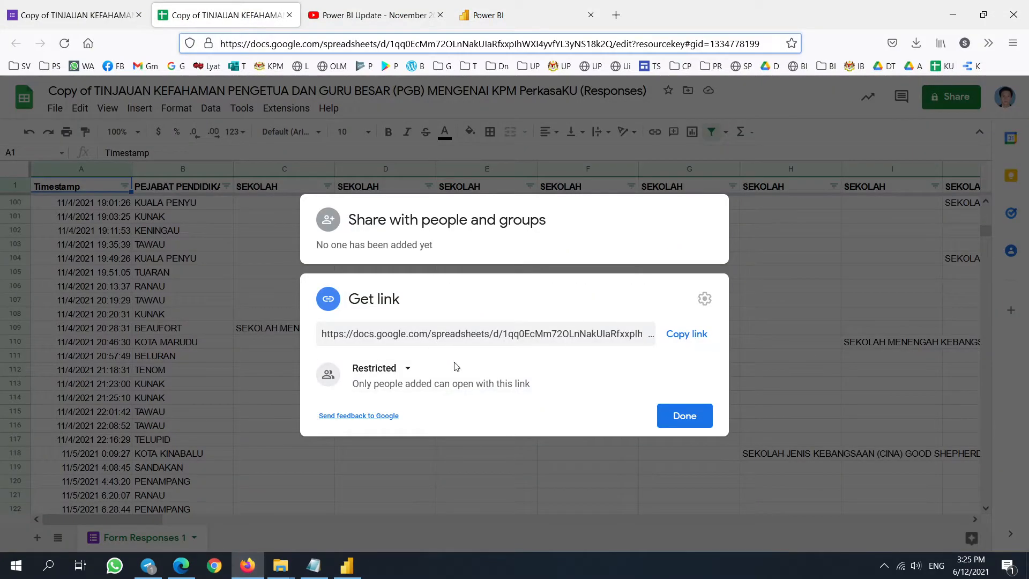
click(687, 336)
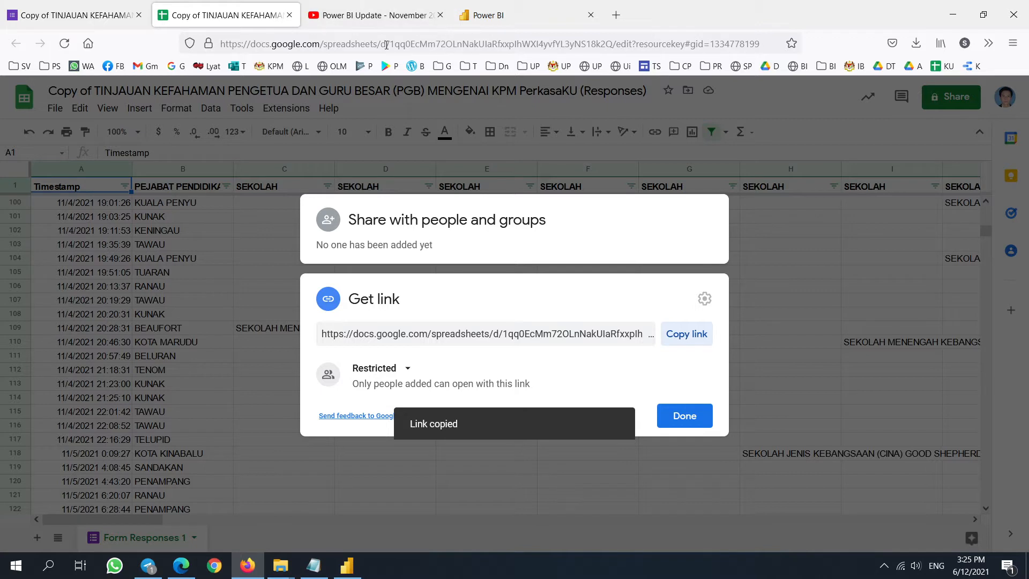
drag(622, 44, 369, 36)
drag(619, 47, 77, 53)
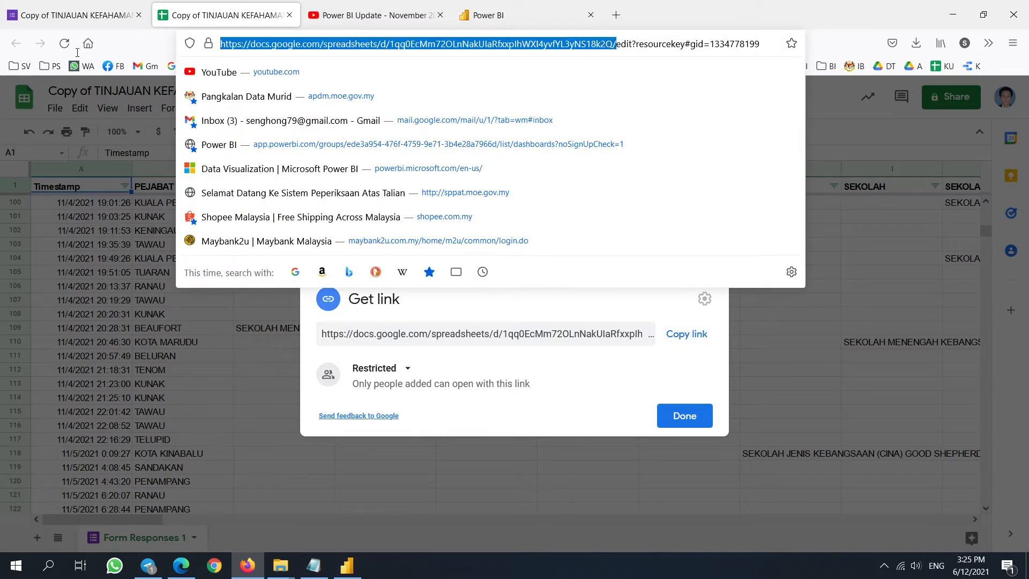
- Replace the connector's URL field with the copied spreadsheet address and confirm
click(347, 566)
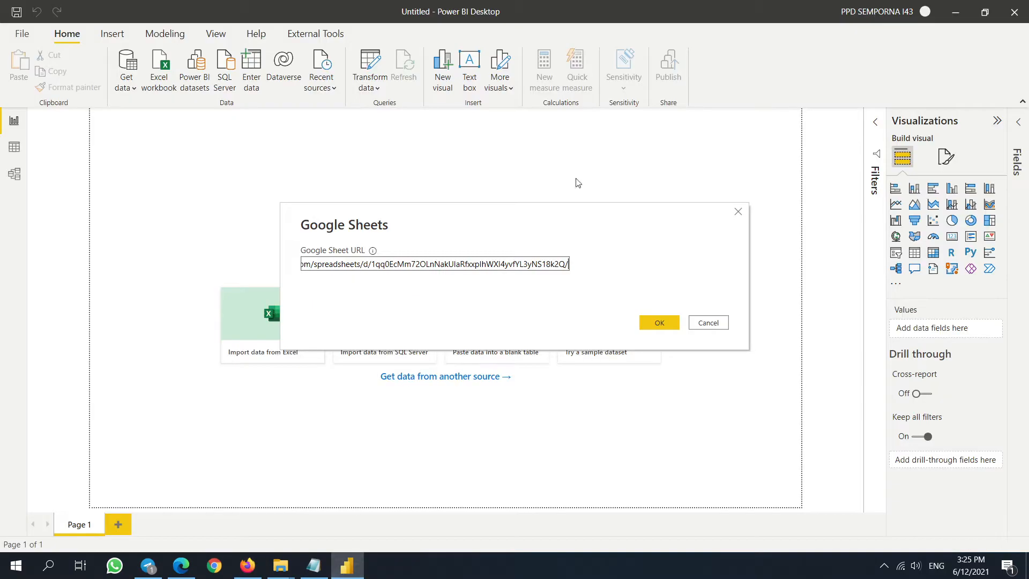
triple_click(533, 269)
key(BackSpace)
key(ctrl+v)
click(663, 322)
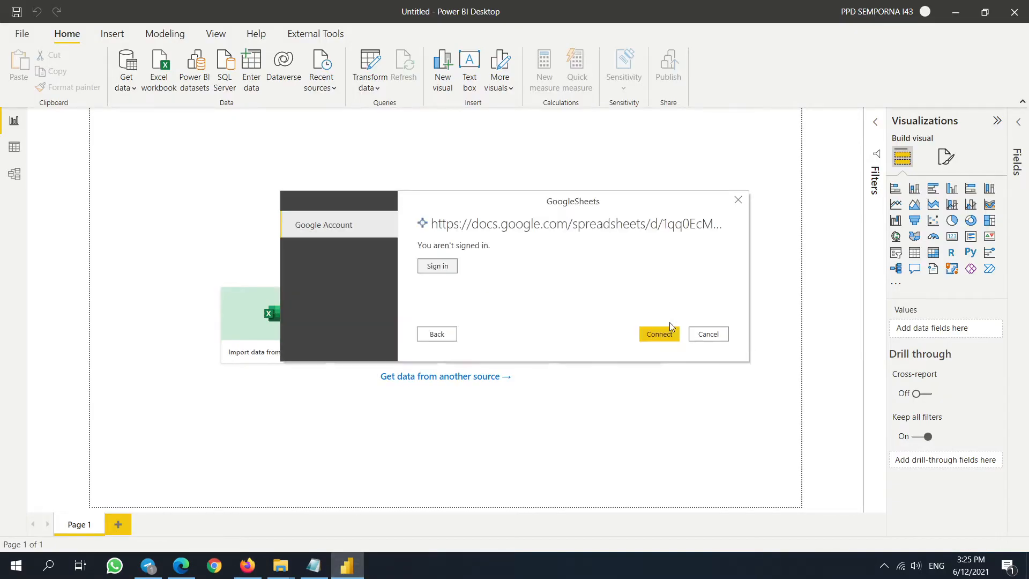
- Sign in with the second Google account and allow Power BI Desktop to read Google Sheets
click(438, 267)
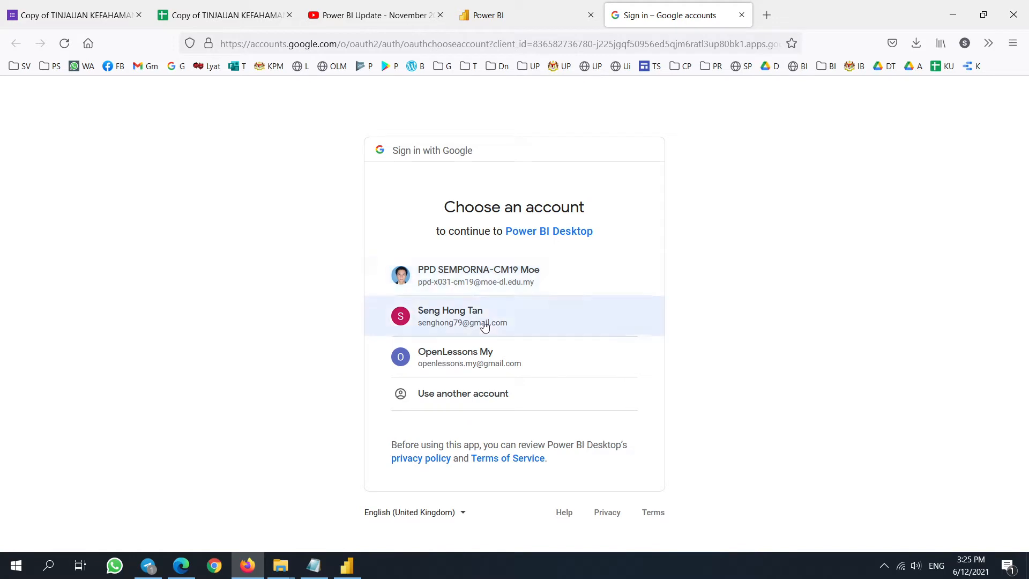
click(529, 325)
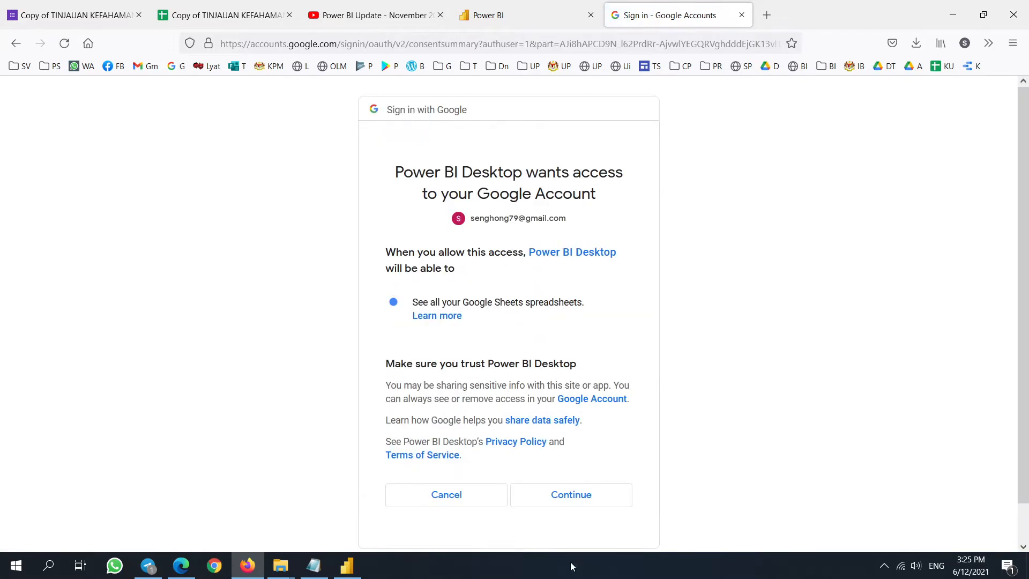
click(574, 498)
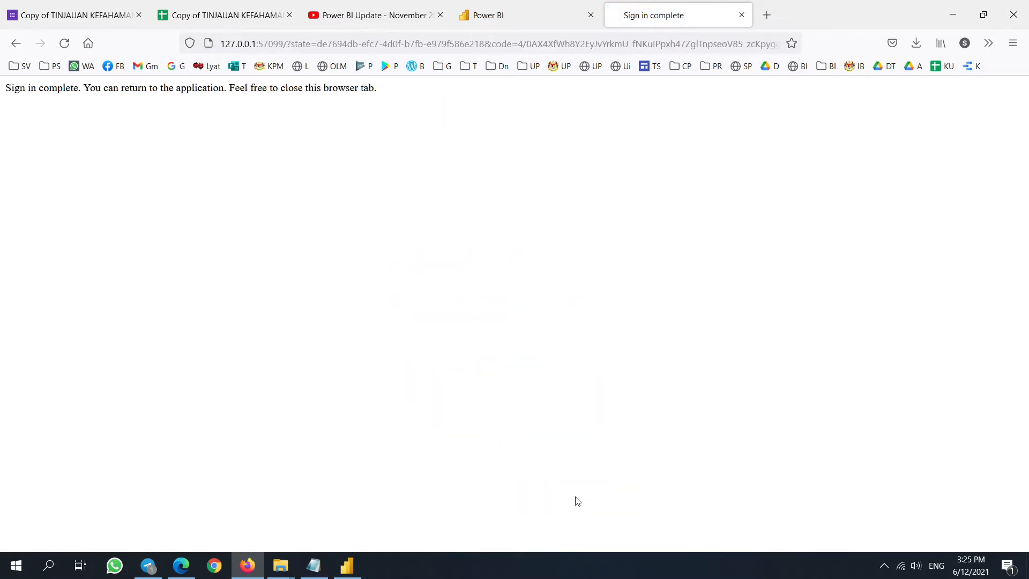
click(348, 568)
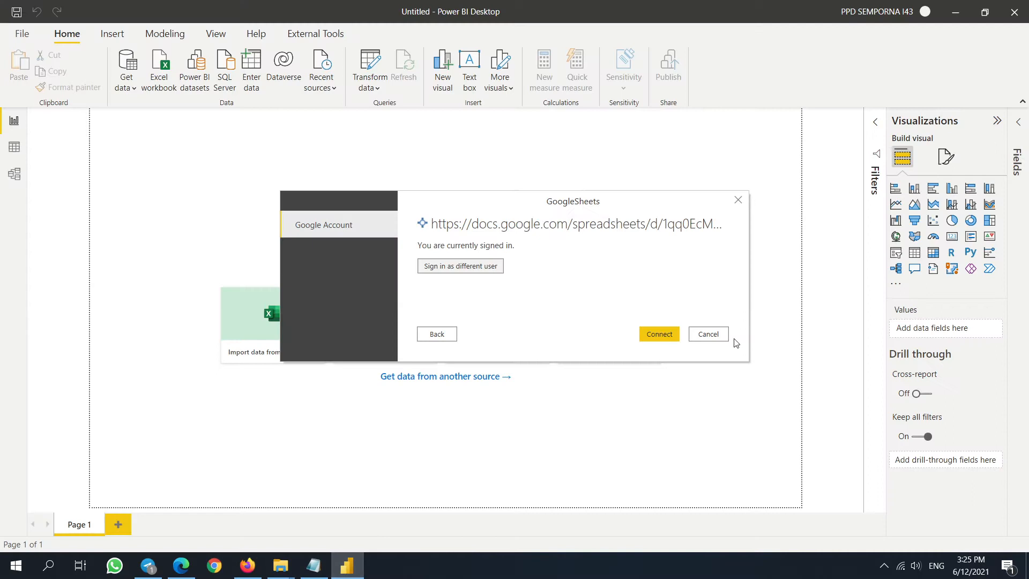
- Connect to the sheet, hit 'The caller does not have permission', then retry and resubmit the URL
click(659, 333)
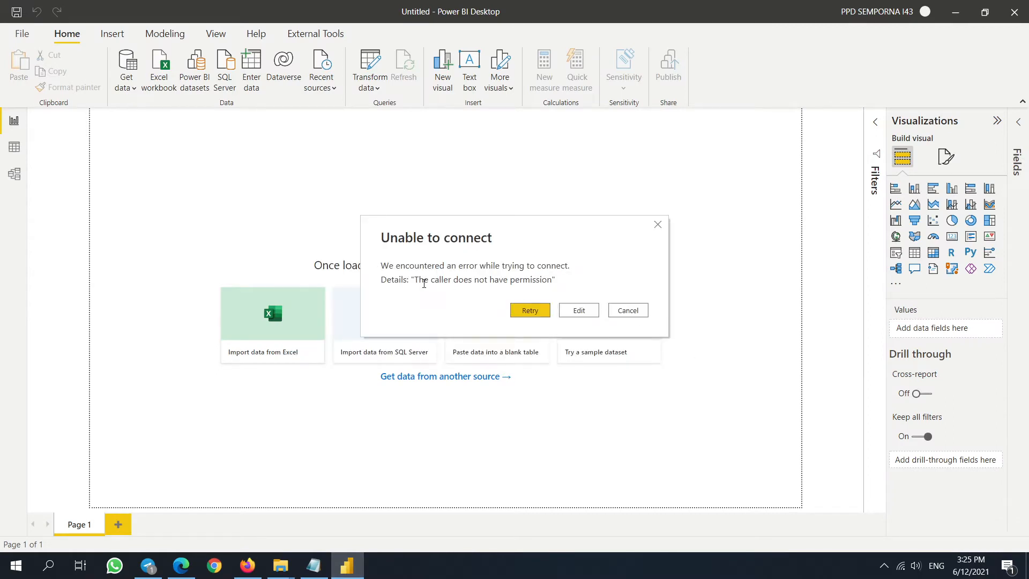
drag(414, 280, 534, 285)
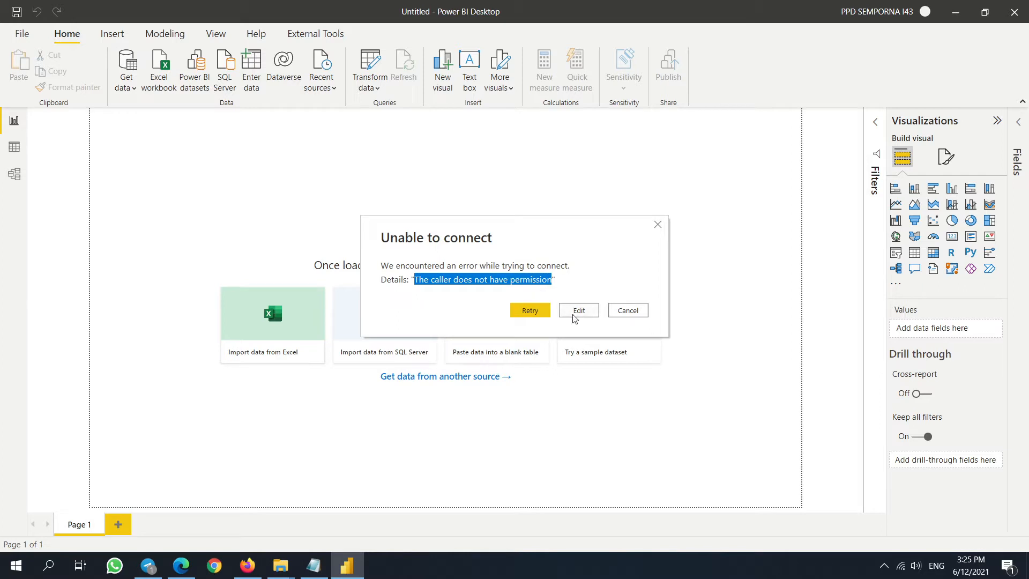
click(532, 313)
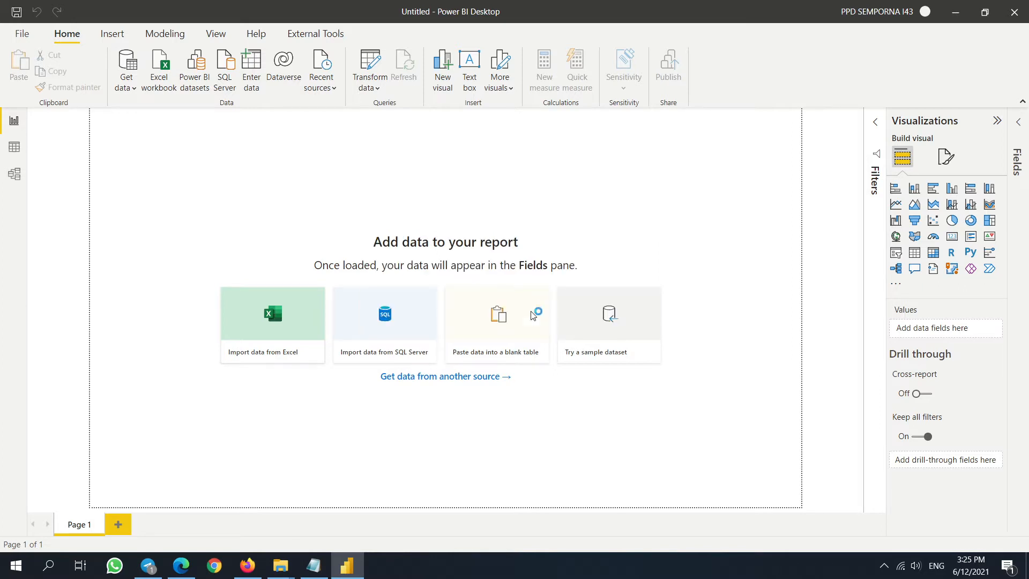
click(578, 310)
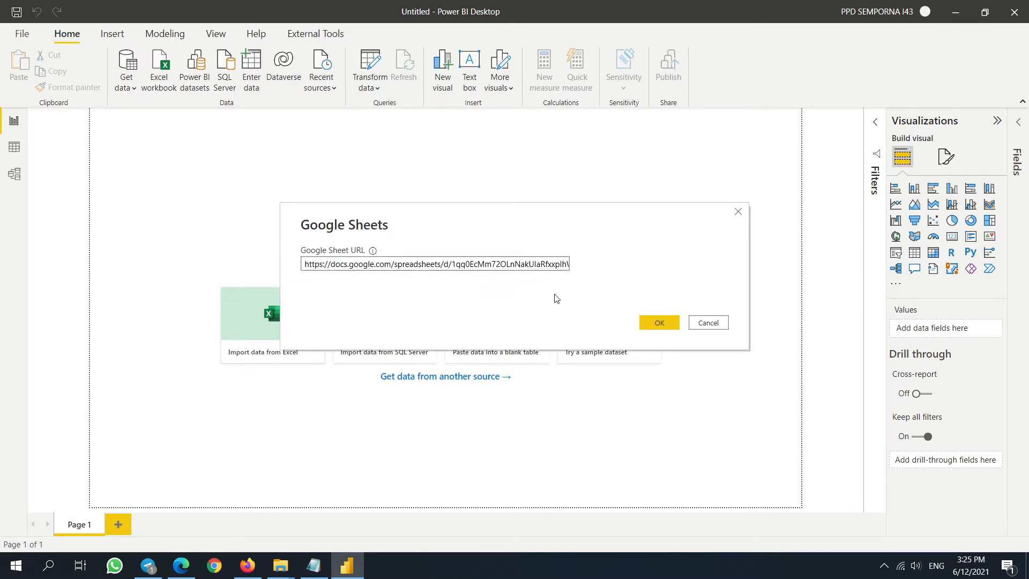
click(659, 322)
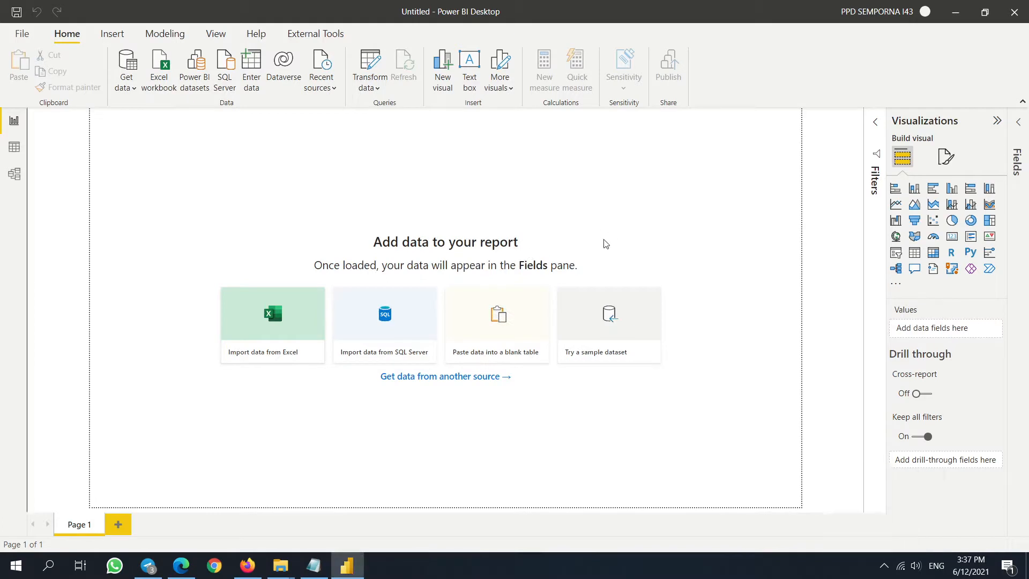
- Delete the Google Sheets source's saved global permissions in Data source settings, leaving only the SharePoint sources
click(379, 88)
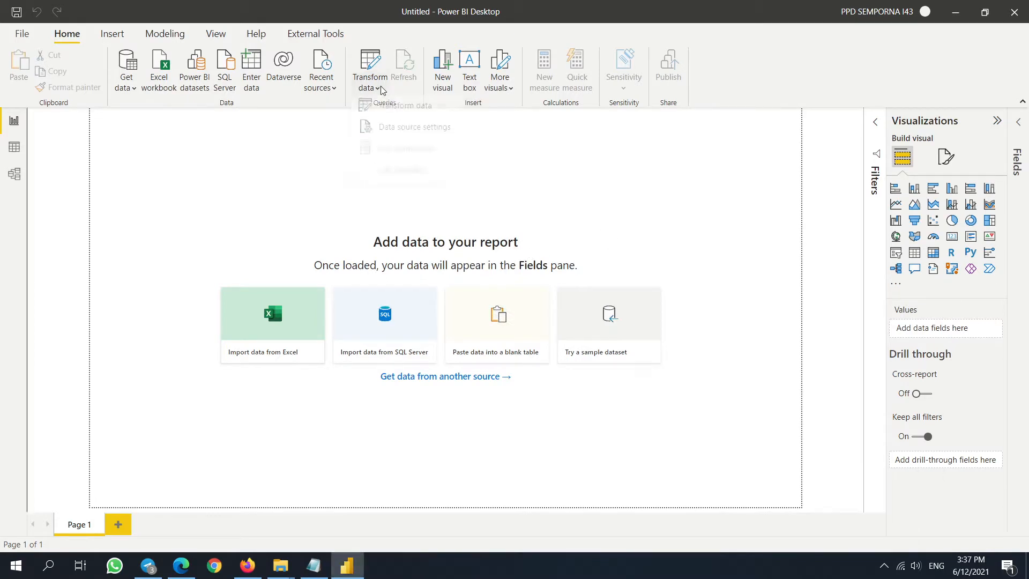
click(403, 136)
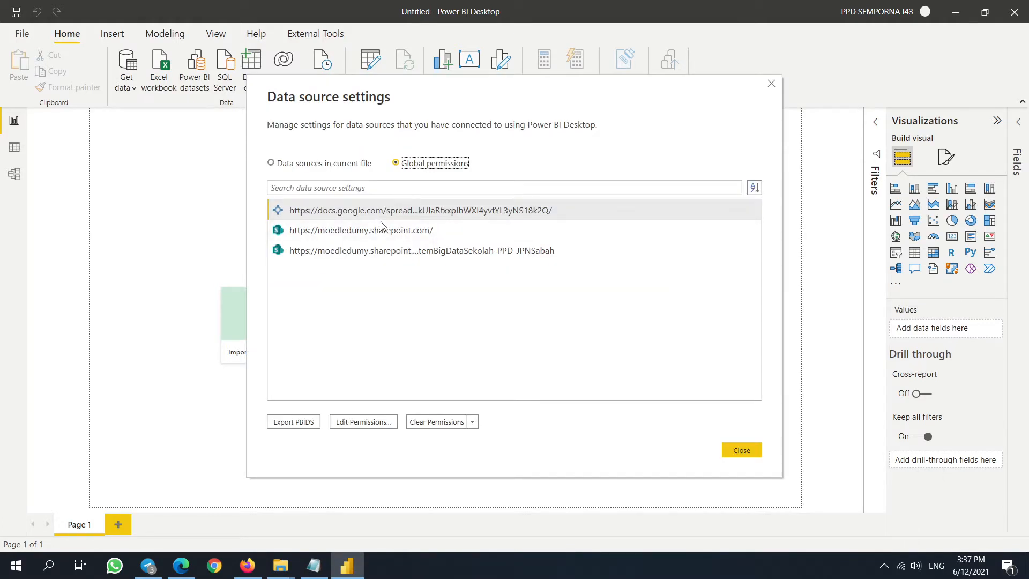
click(381, 422)
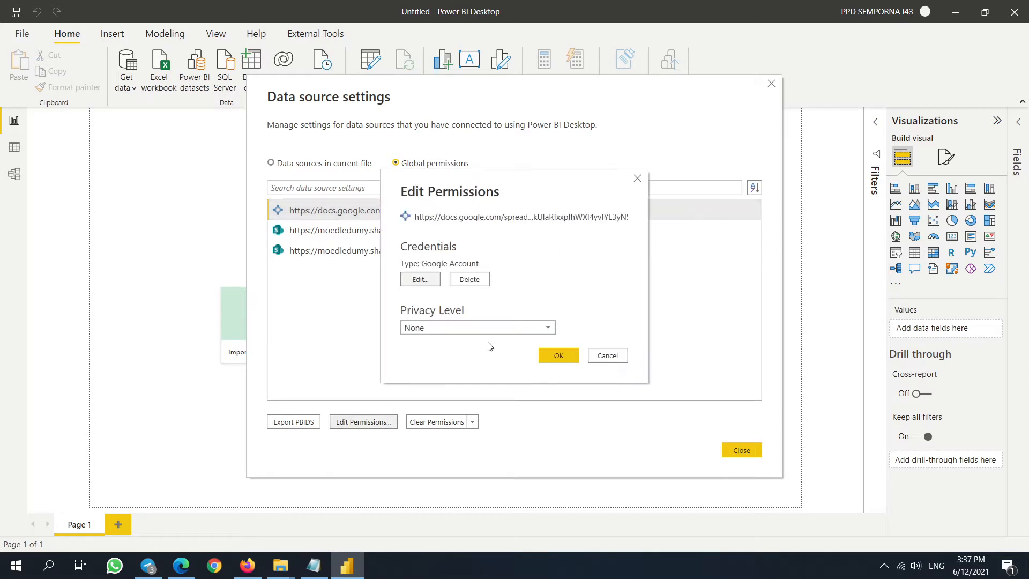
click(616, 358)
right_click(365, 213)
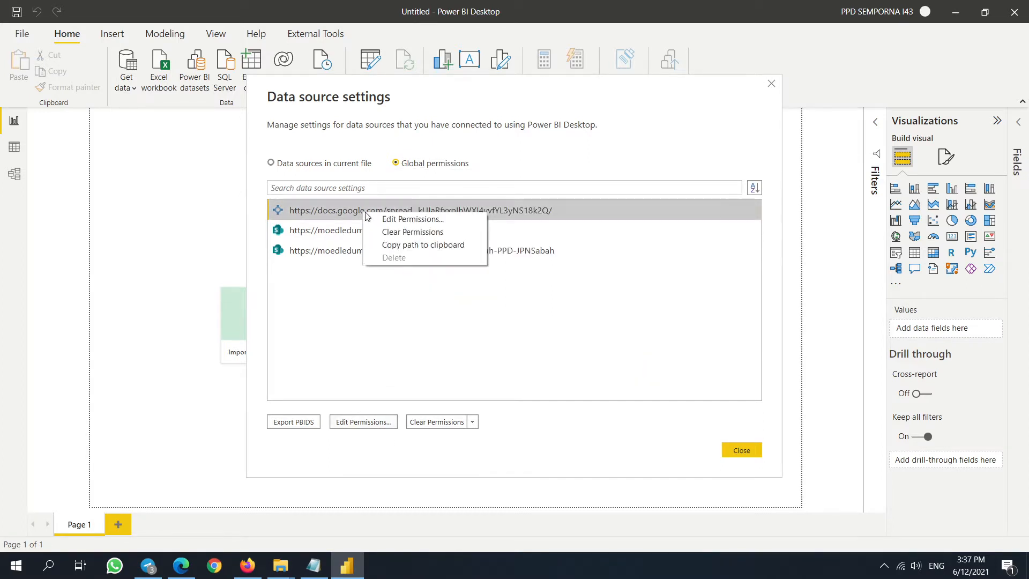
click(477, 363)
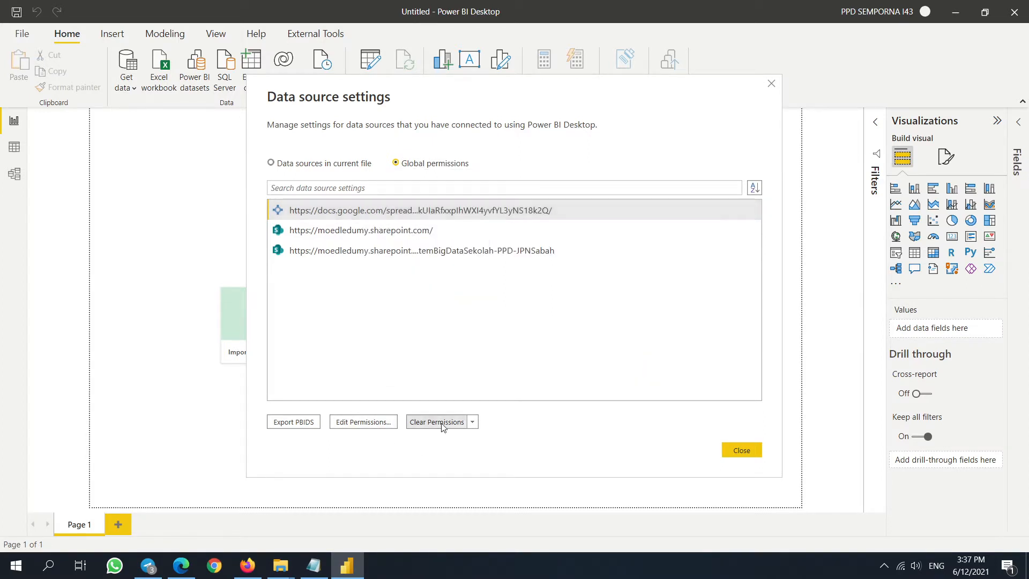
click(437, 422)
click(578, 313)
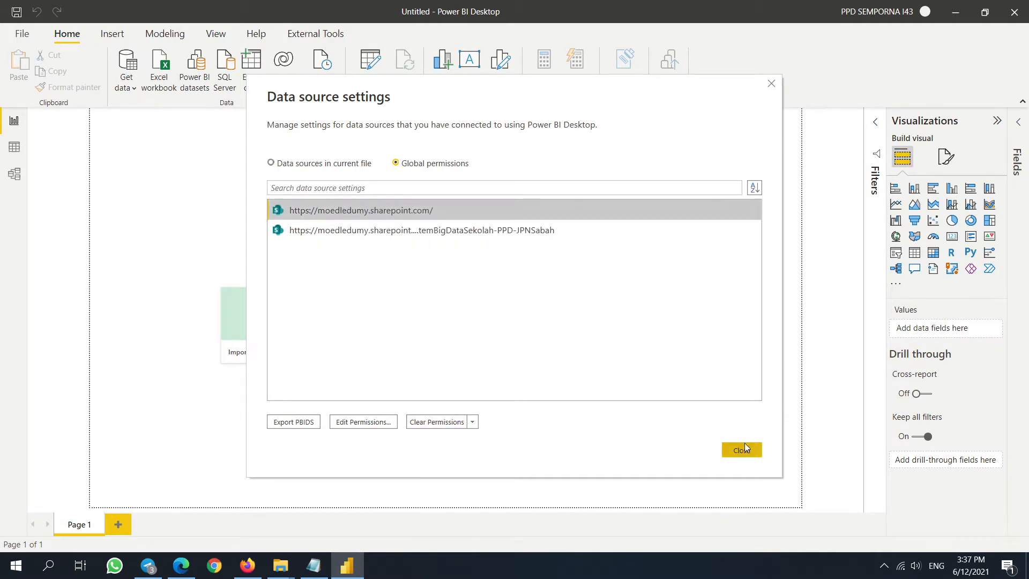
click(742, 448)
click(130, 87)
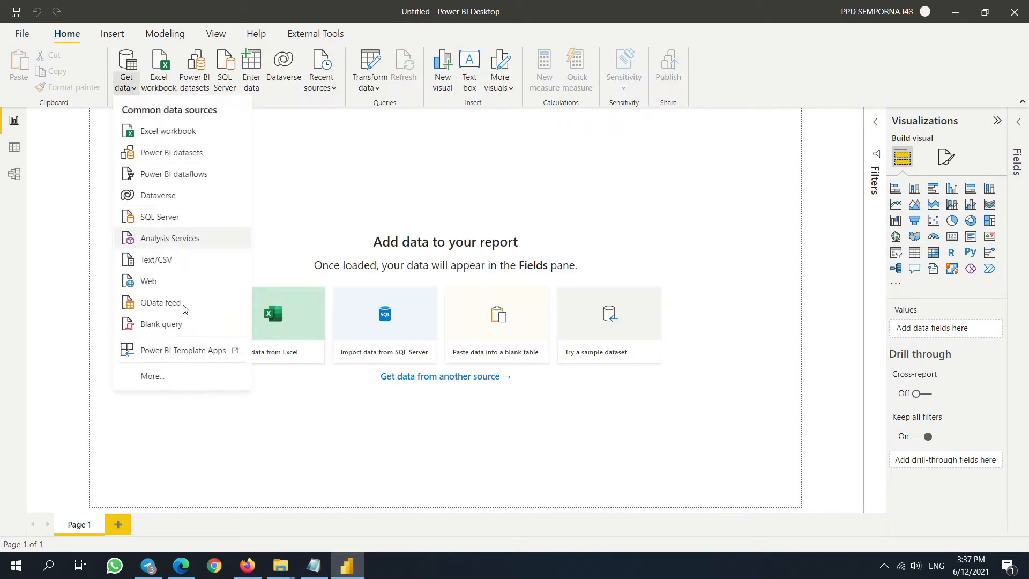
- Search 'sheet', pick Google Sheets (Beta), accept the warning, and submit the pasted spreadsheet URL
click(164, 386)
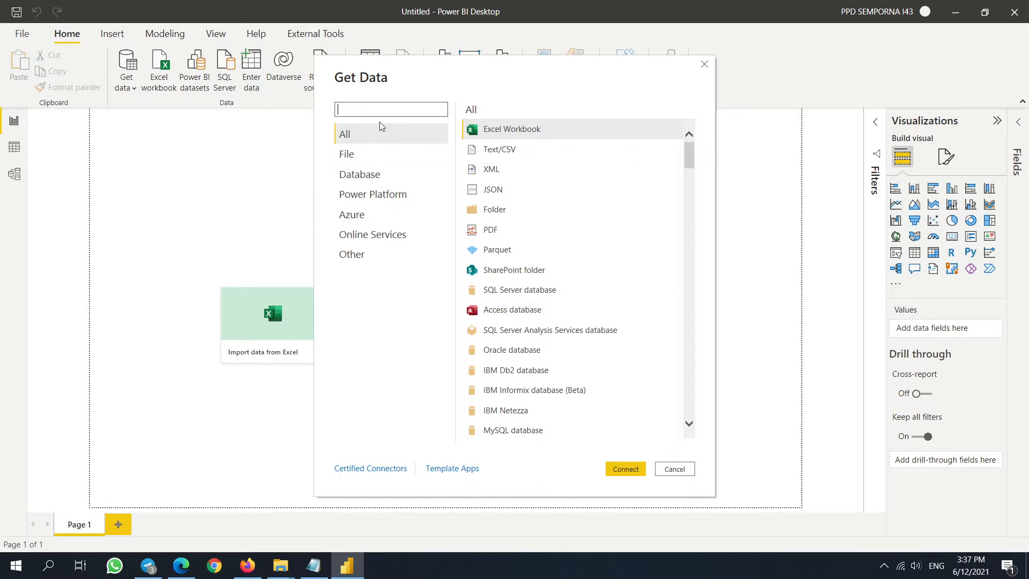
text(shh)
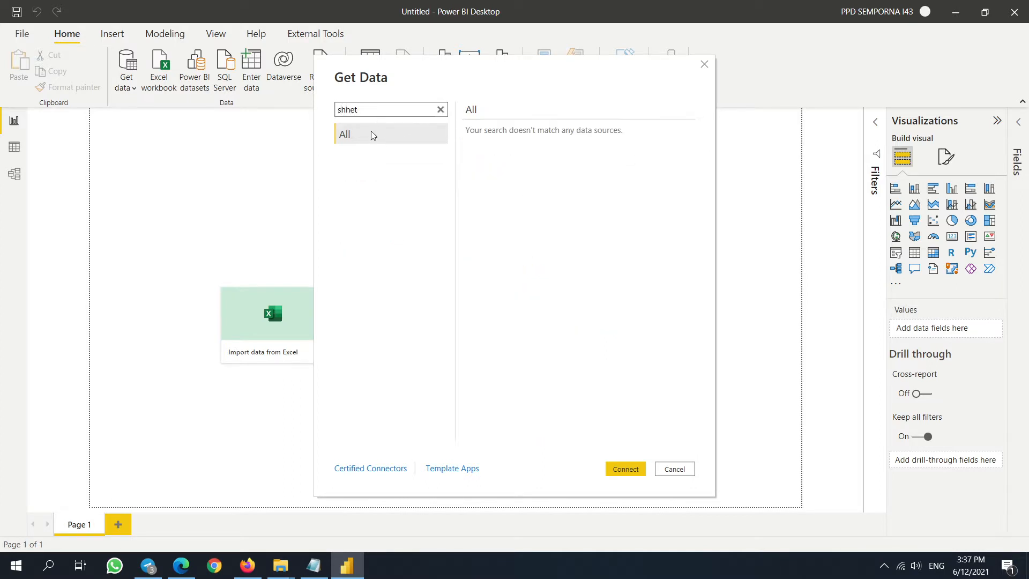
text(et)
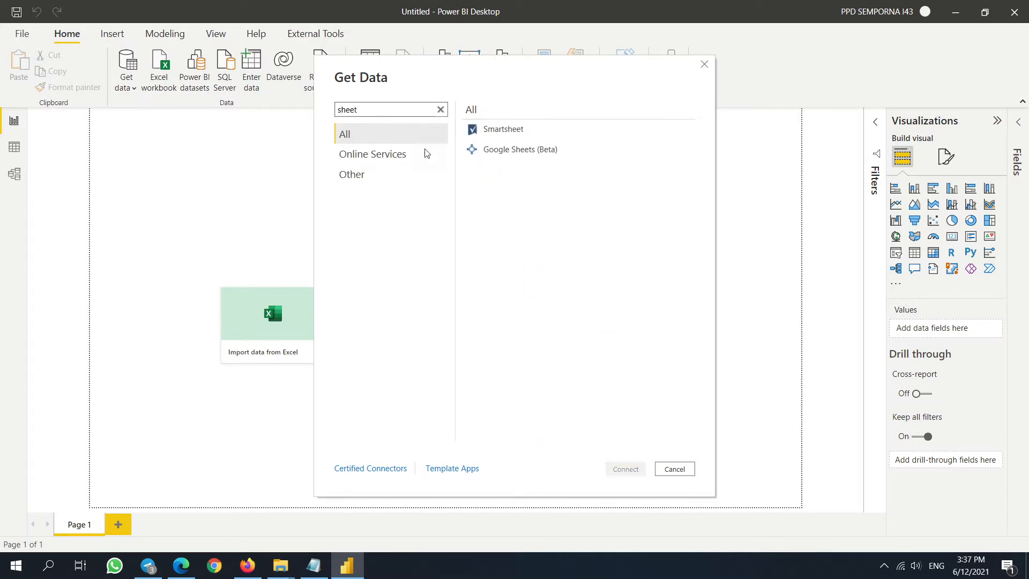
click(519, 149)
click(633, 468)
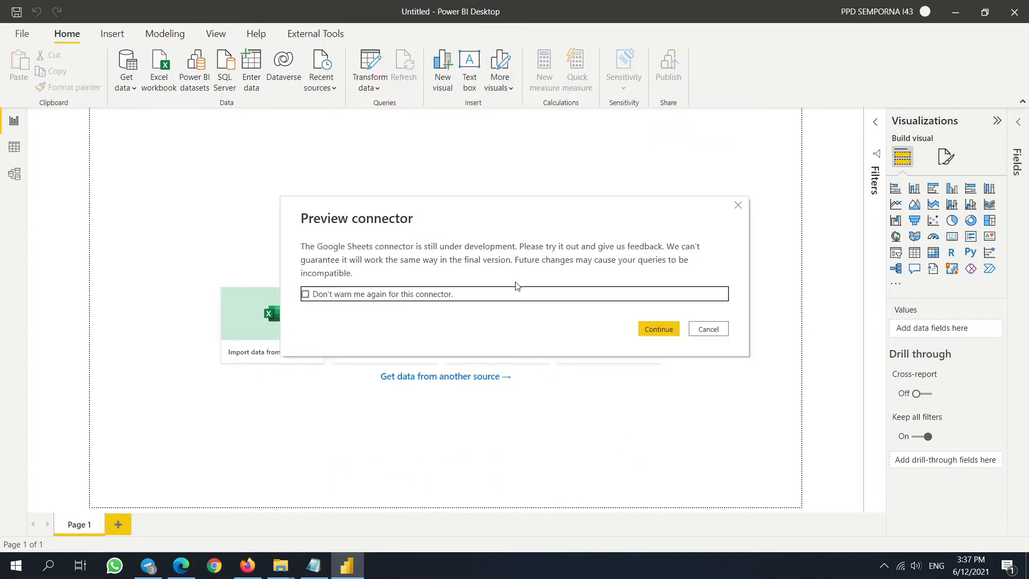
click(654, 331)
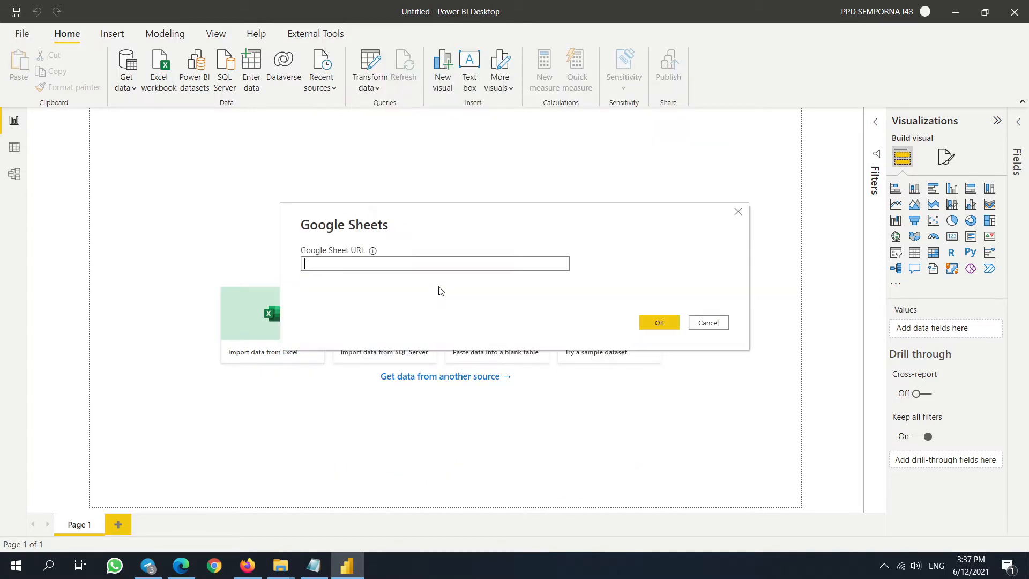
key(ctrl+v)
click(652, 329)
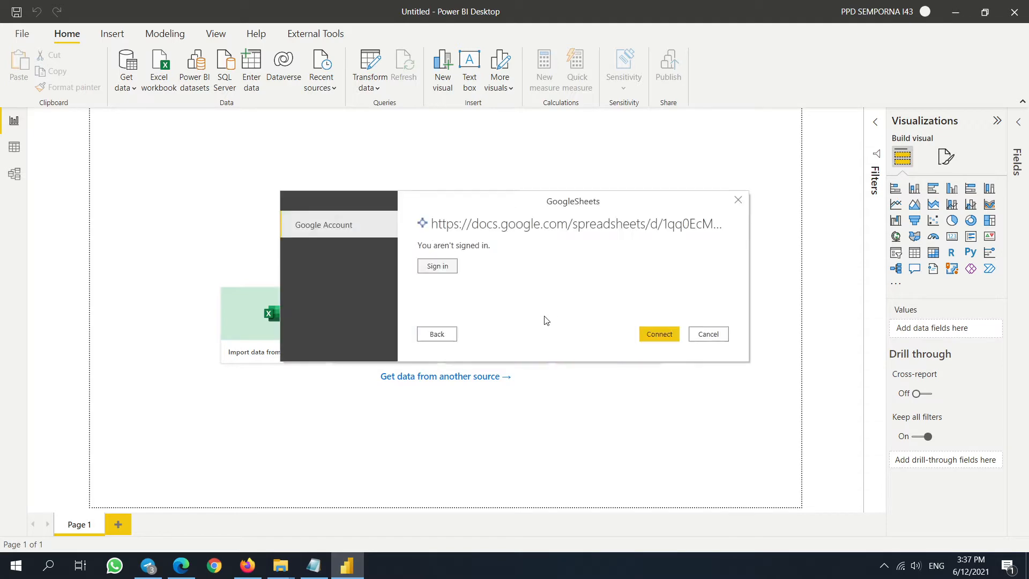
- Sign in with the Google account, grant access, and connect to reach the Form Responses 1 table
click(437, 268)
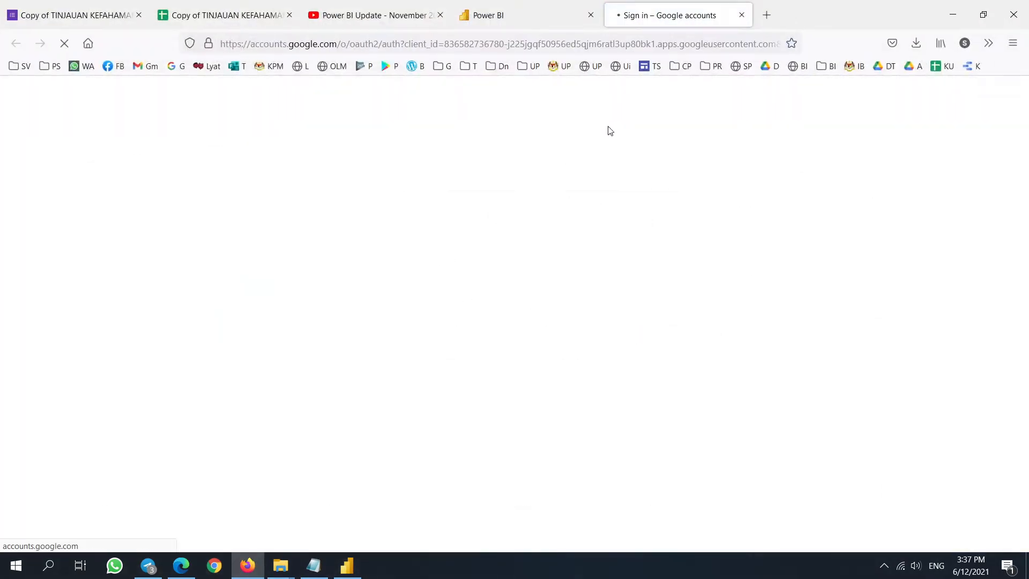
click(470, 282)
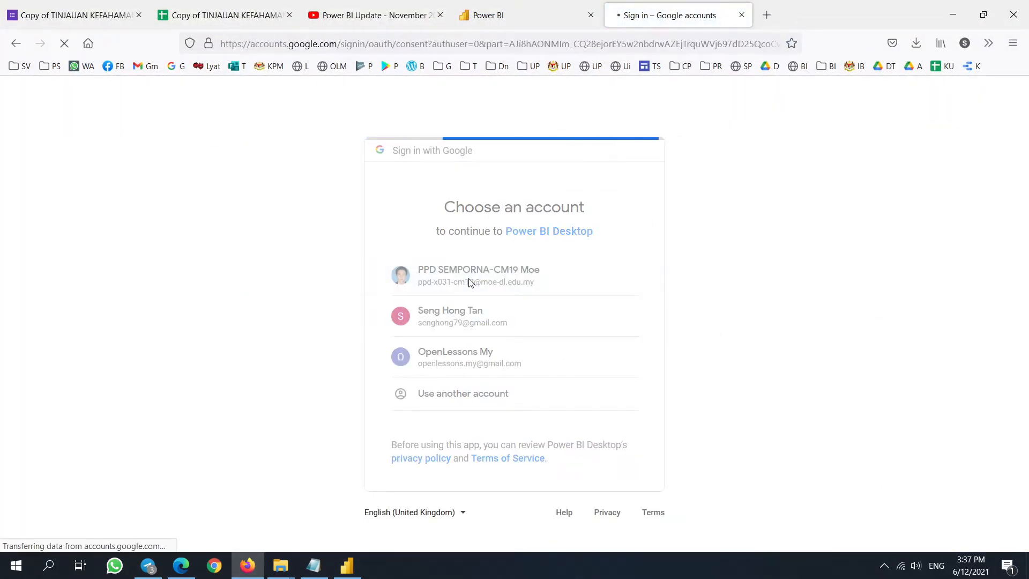
click(587, 499)
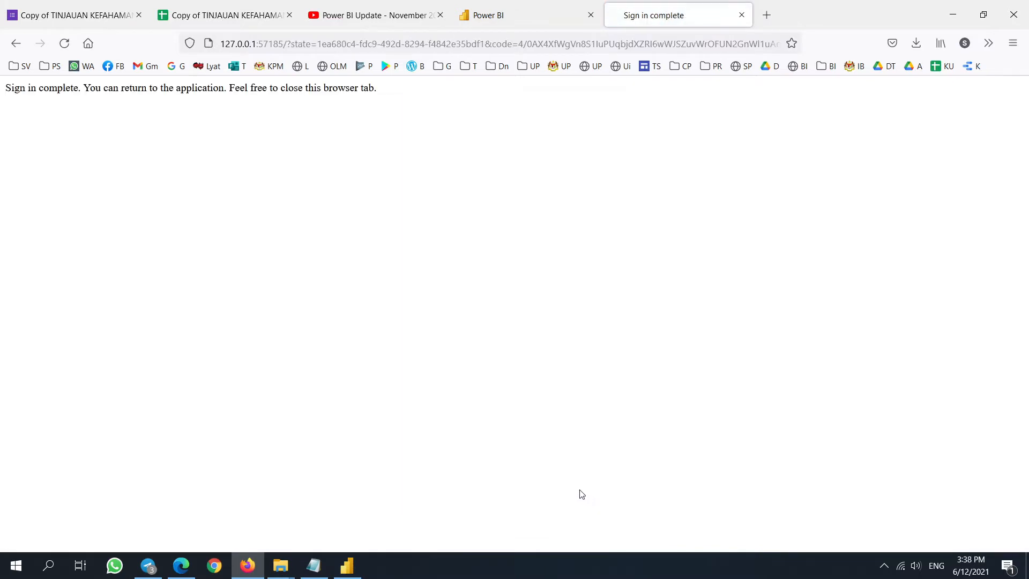
click(347, 565)
click(660, 334)
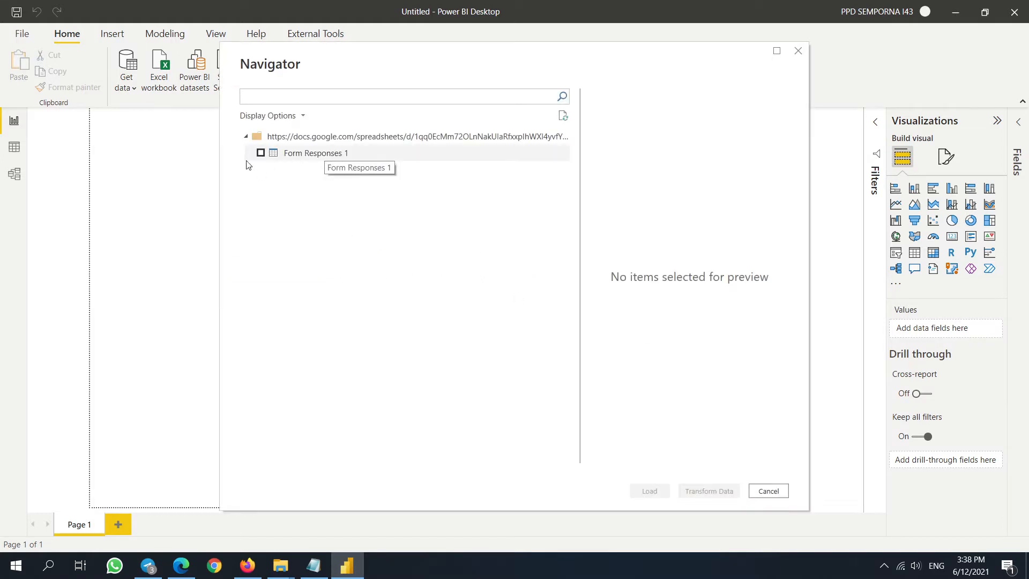
- Tick Form Responses 1 in Navigator, preview it, and load it into Power Query Editor
click(260, 154)
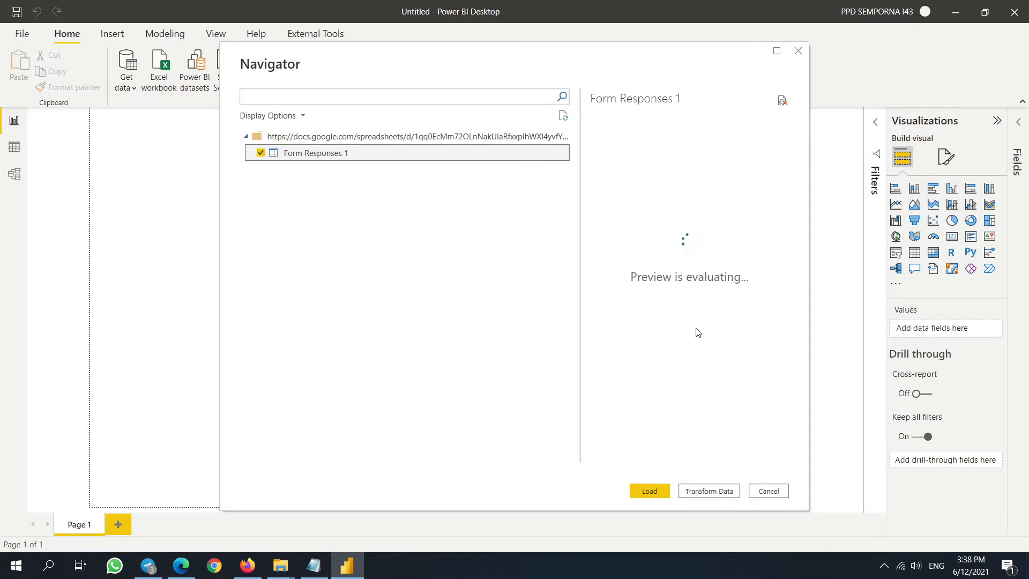
drag(621, 460, 766, 472)
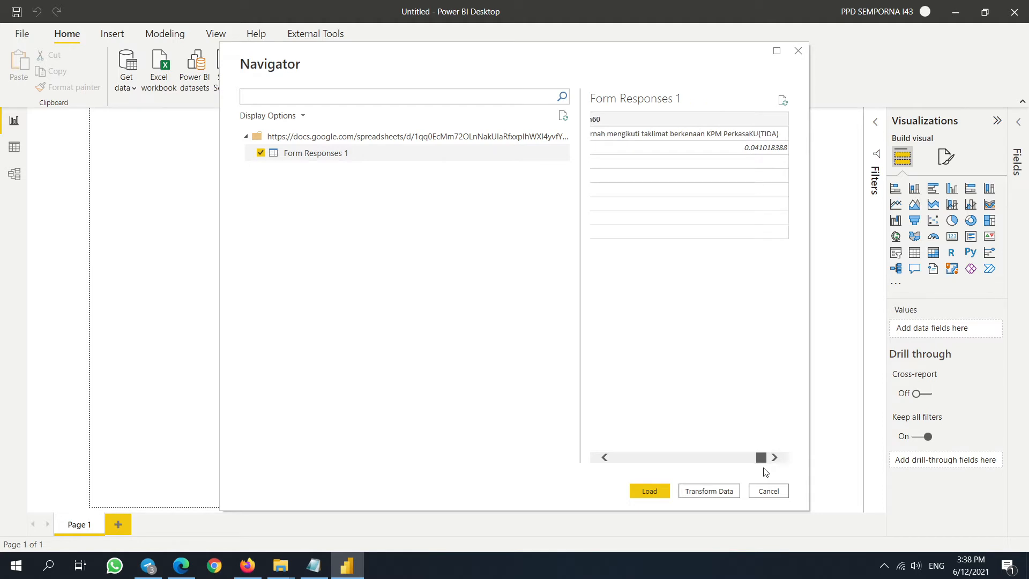
drag(765, 471, 595, 466)
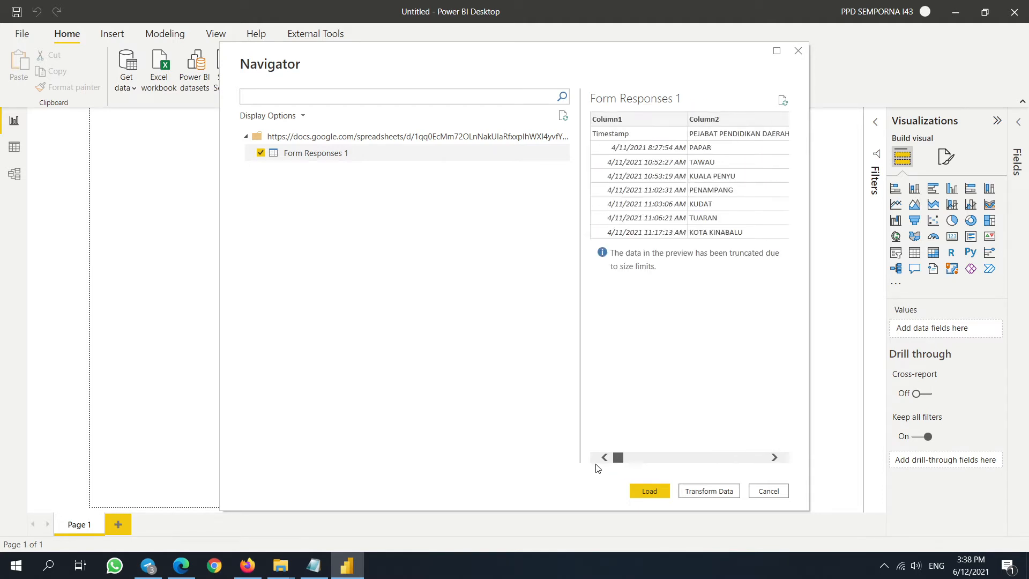
drag(575, 64, 494, 70)
click(627, 497)
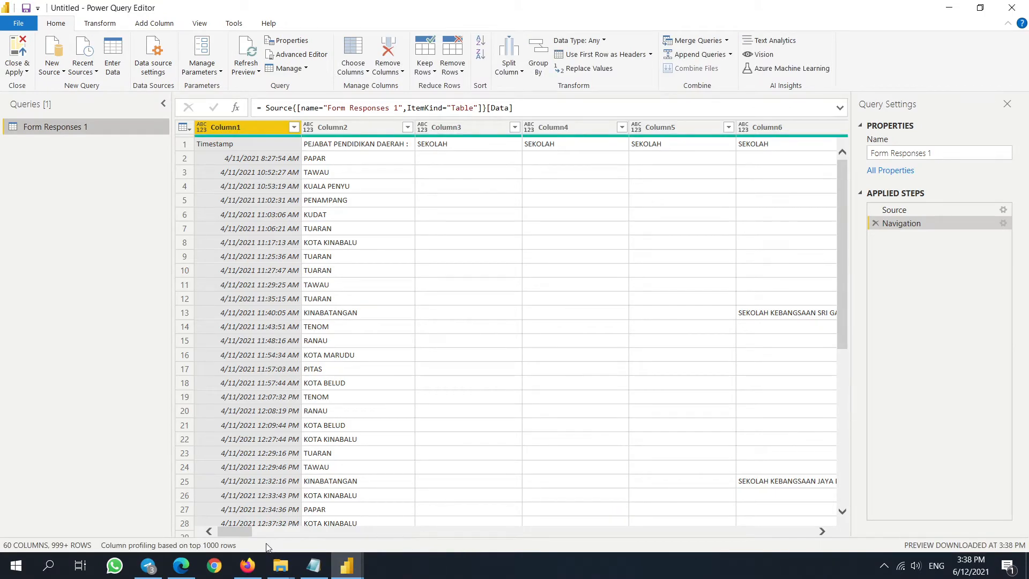
- Promote the first row of Form Responses 1 to column headers
drag(244, 533, 386, 533)
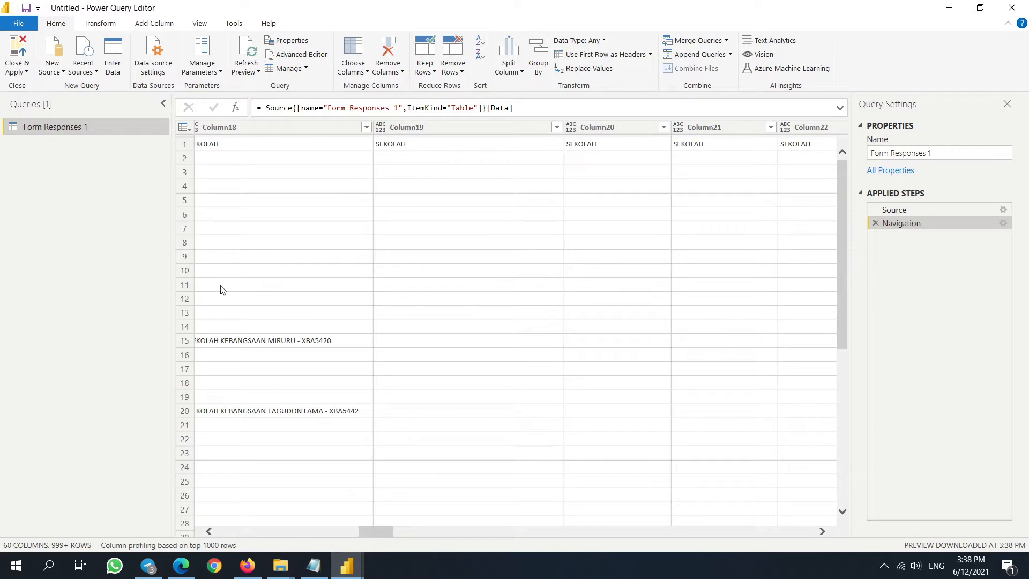
click(183, 144)
drag(386, 452, 85, 477)
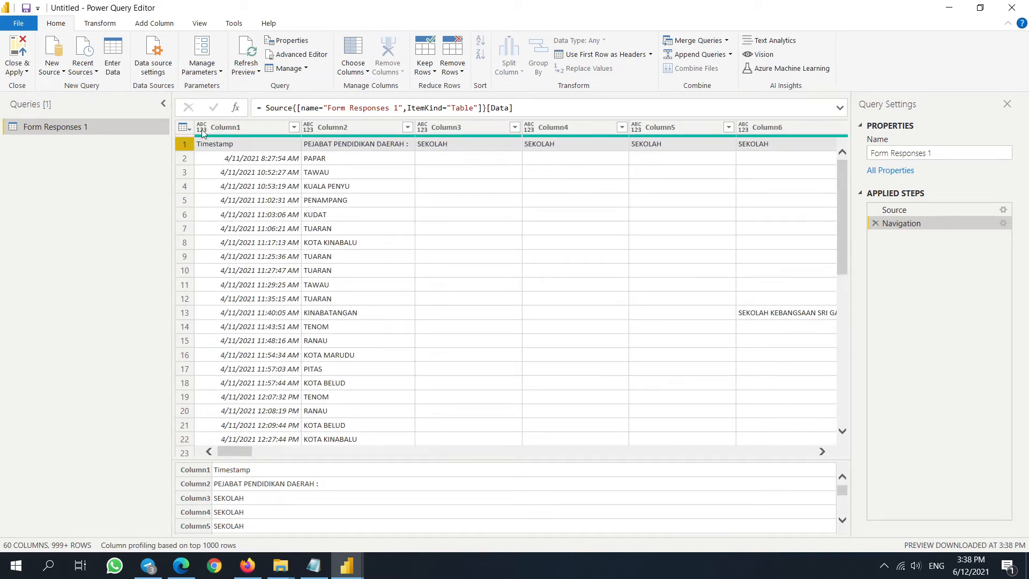
click(100, 24)
click(156, 24)
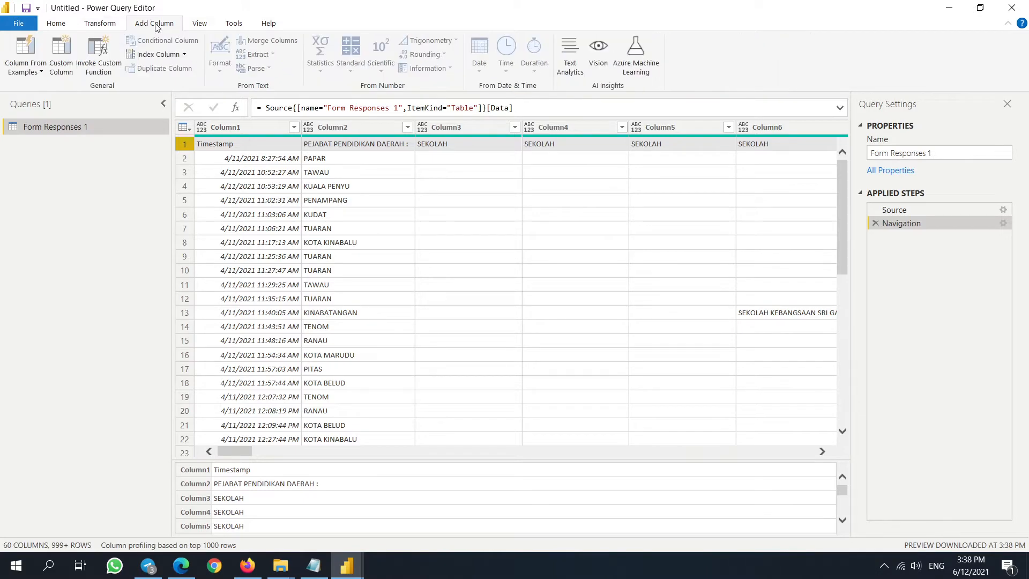
click(56, 24)
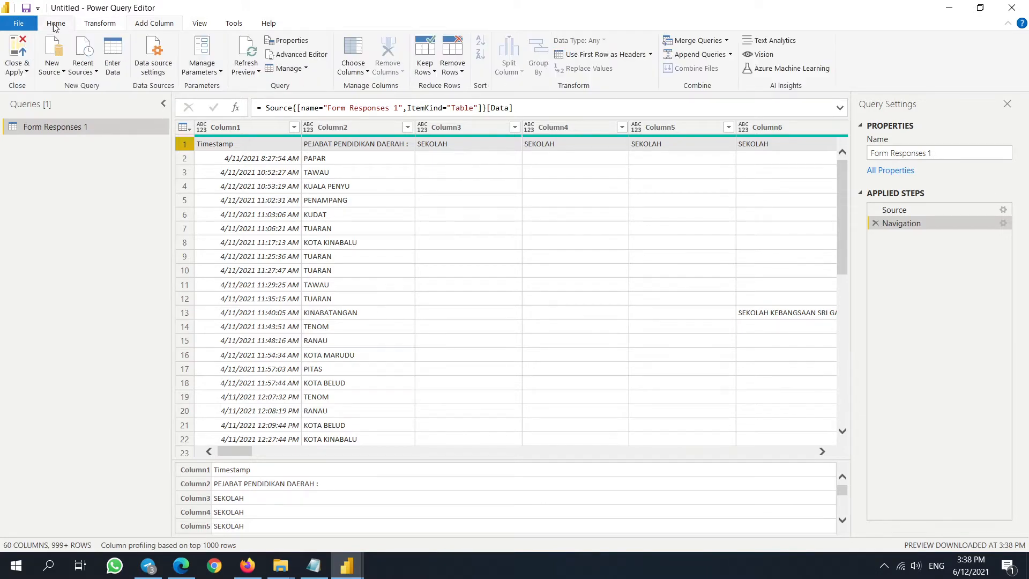
click(623, 55)
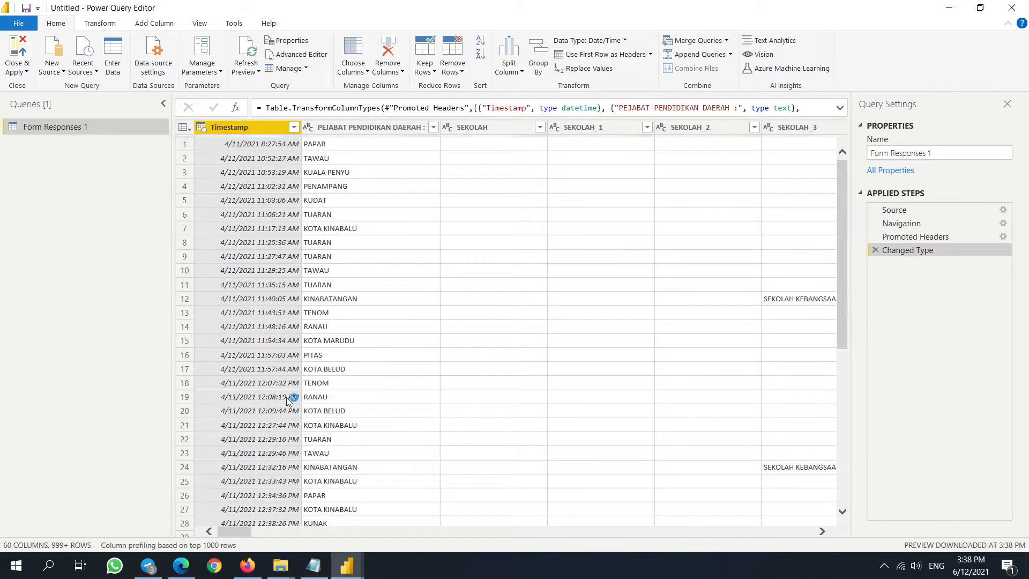
- Widen SEKOLAH_3 and inspect the school values in the SEKOLAH columns
drag(239, 532, 254, 536)
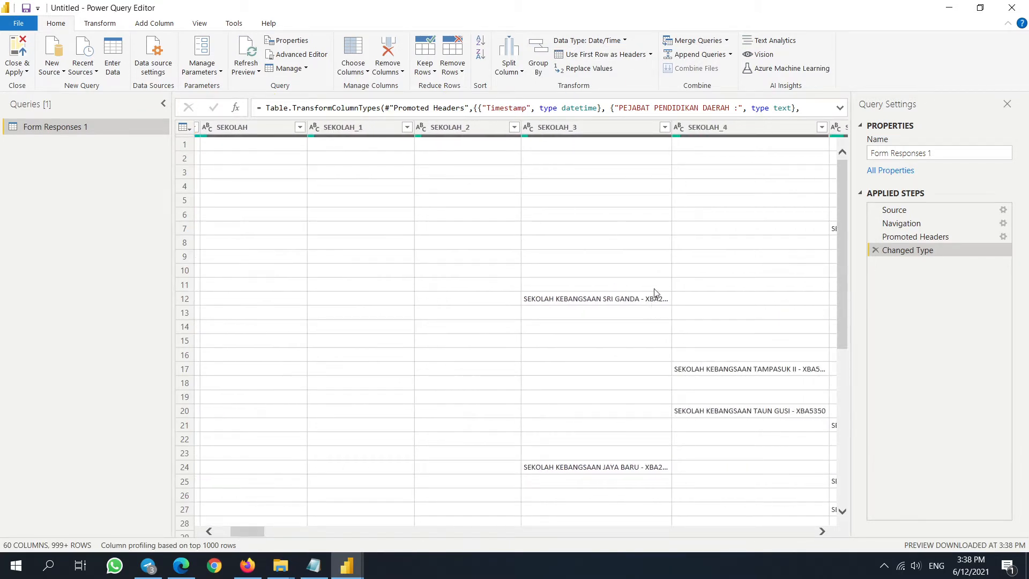
drag(673, 129, 701, 130)
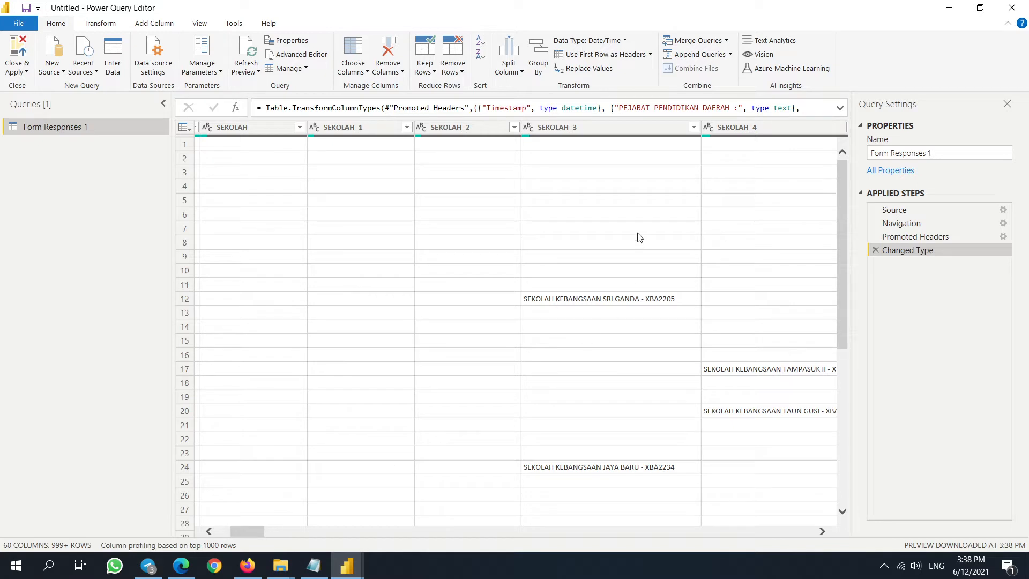
drag(247, 534, 444, 532)
click(184, 144)
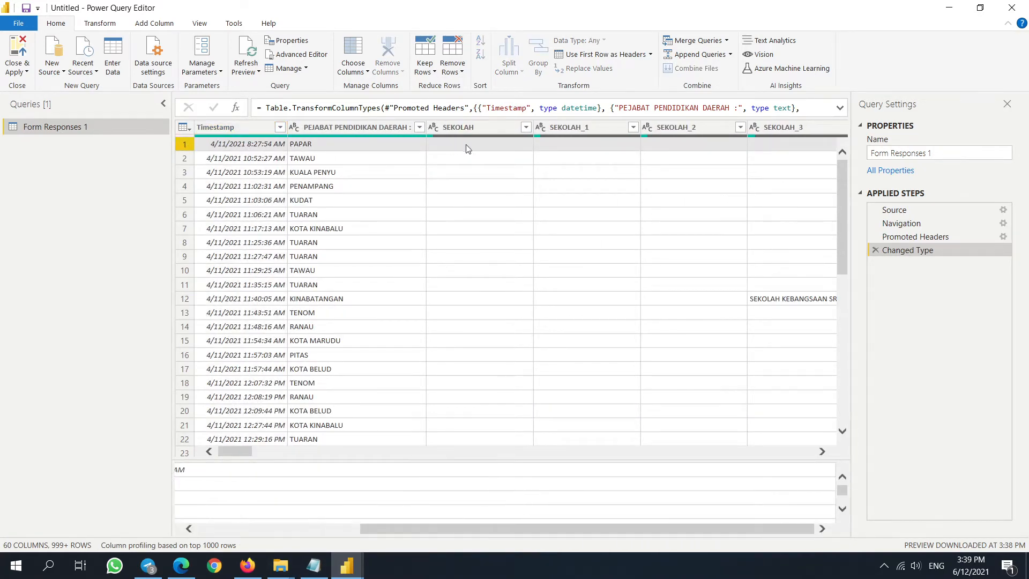
click(488, 171)
- Merge columns SEKOLAH through SEKOLAH_23 into a single column named SEKOLAH
click(478, 130)
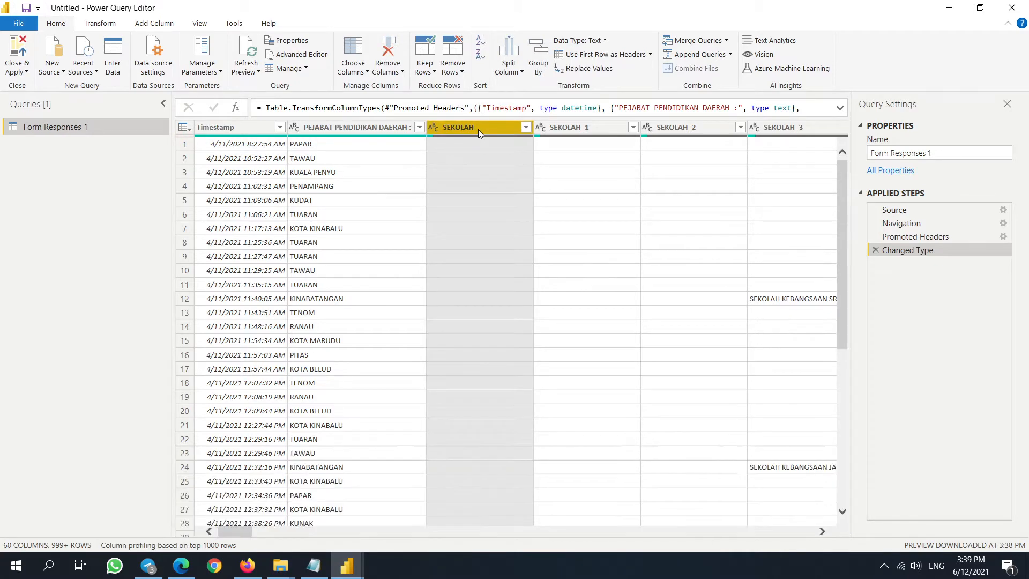
key(shift+Right)
key(shift+Right)
key(shift+Right)
key(shift+Right)
key(shift+Right)
key(shift+Right)
key(shift+Right)
key(shift+Right)
key(shift+Right)
key(shift+Right)
key(shift+Right)
key(shift+Right)
key(shift+Right)
key(shift+Right)
key(shift+Right)
key(shift+Right)
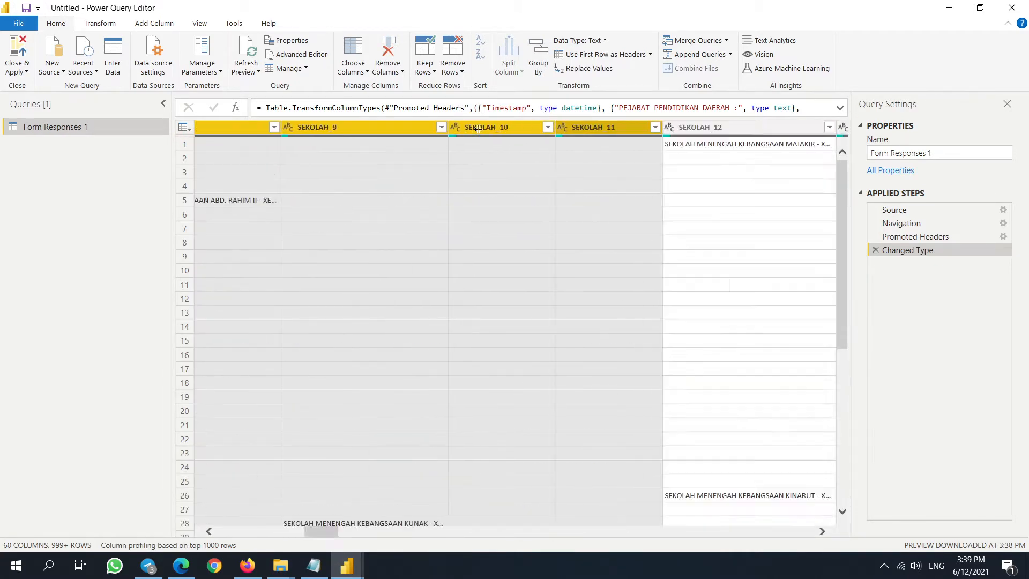
key(shift+Right)
key(shift+Right)
key(shift+Right)
key(shift+Right)
key(shift+Right)
key(shift+Right)
key(shift+Right)
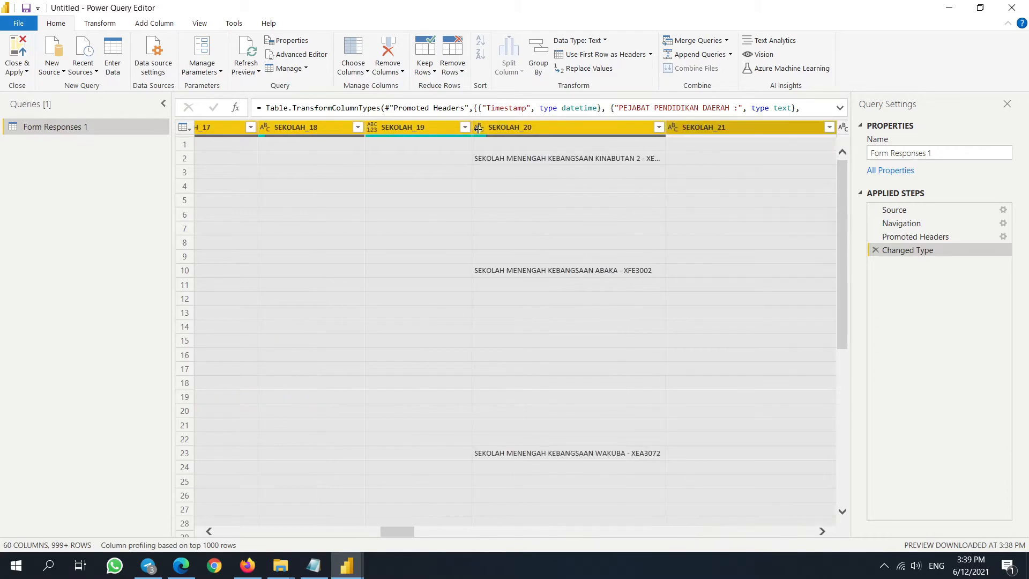
key(shift+Left)
key(shift+Left)
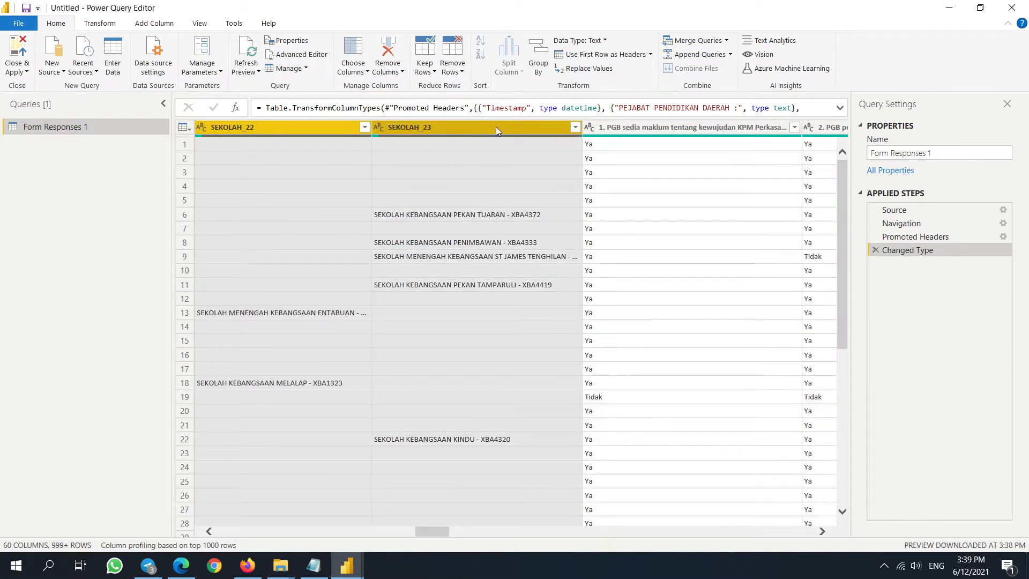
right_click(496, 126)
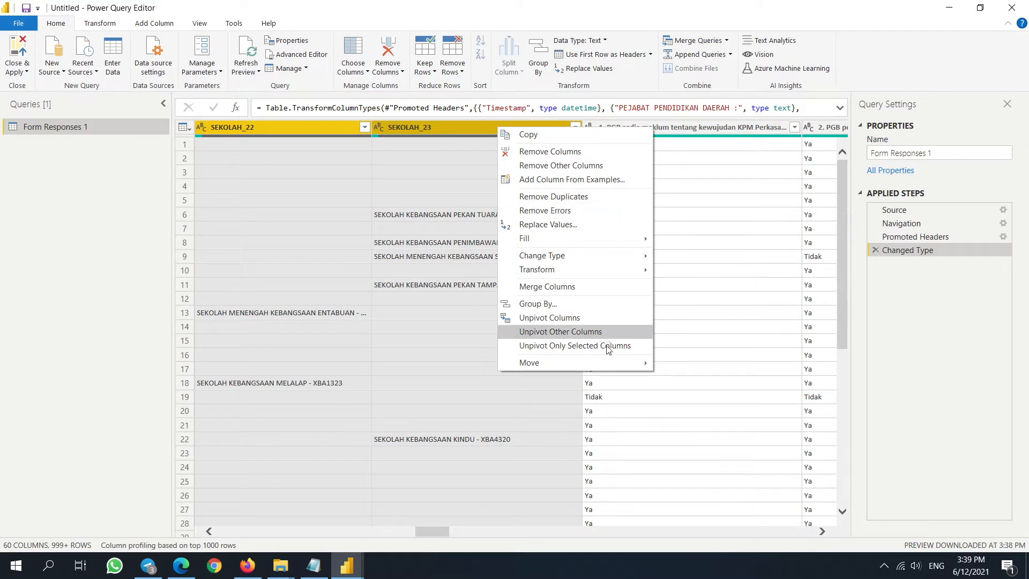
click(603, 286)
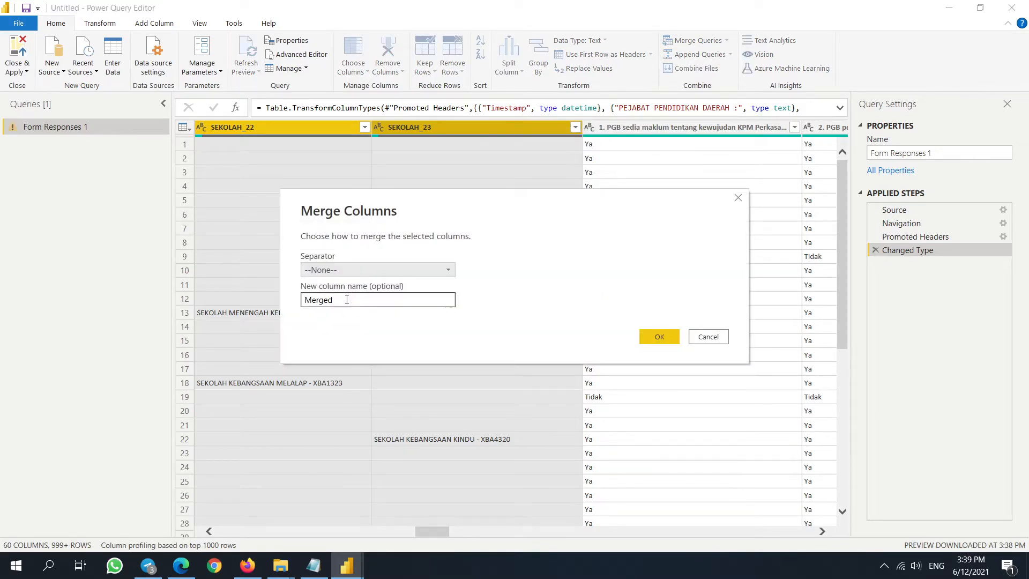
double_click(346, 299)
text(SEKOL)
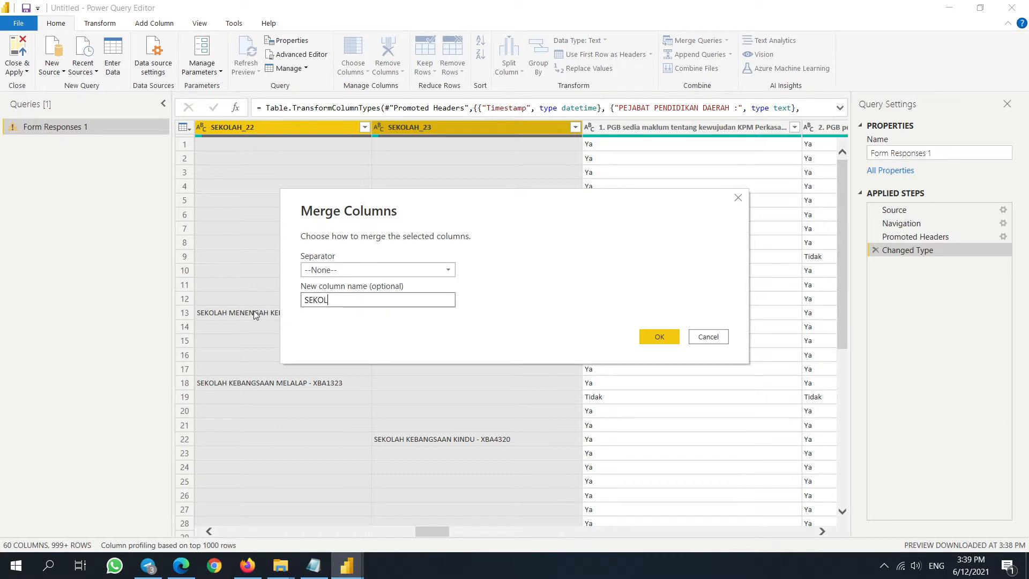
text(AH)
click(659, 336)
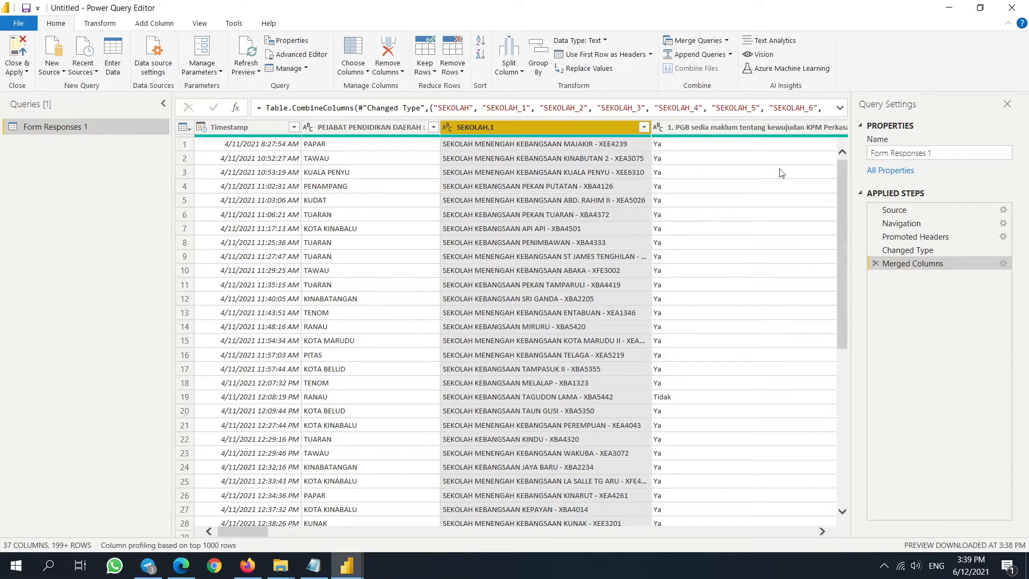
- Edit the Merged Columns formula so SEKOLAH.1 is named NAMASEKOLAH
click(472, 107)
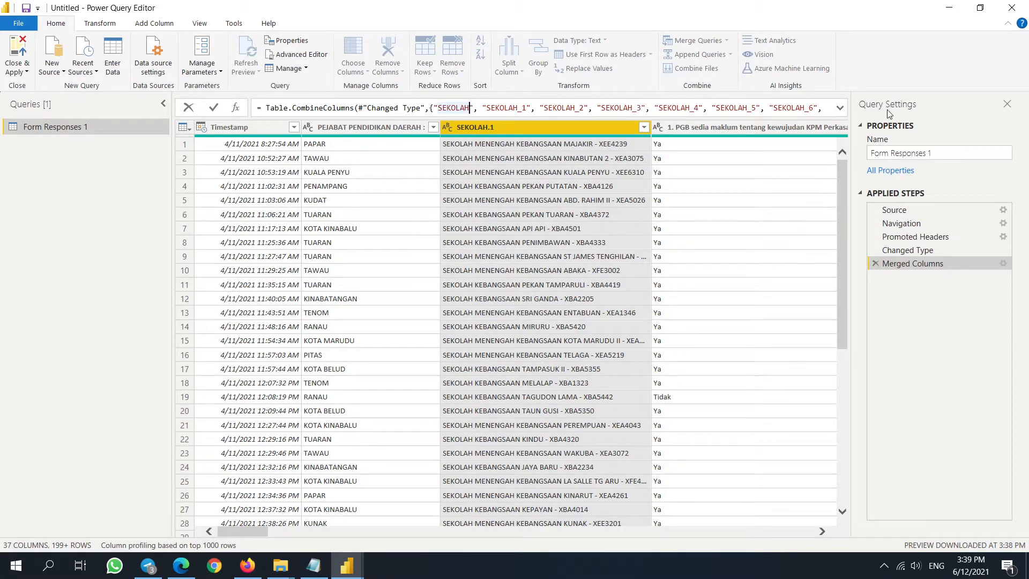
click(839, 108)
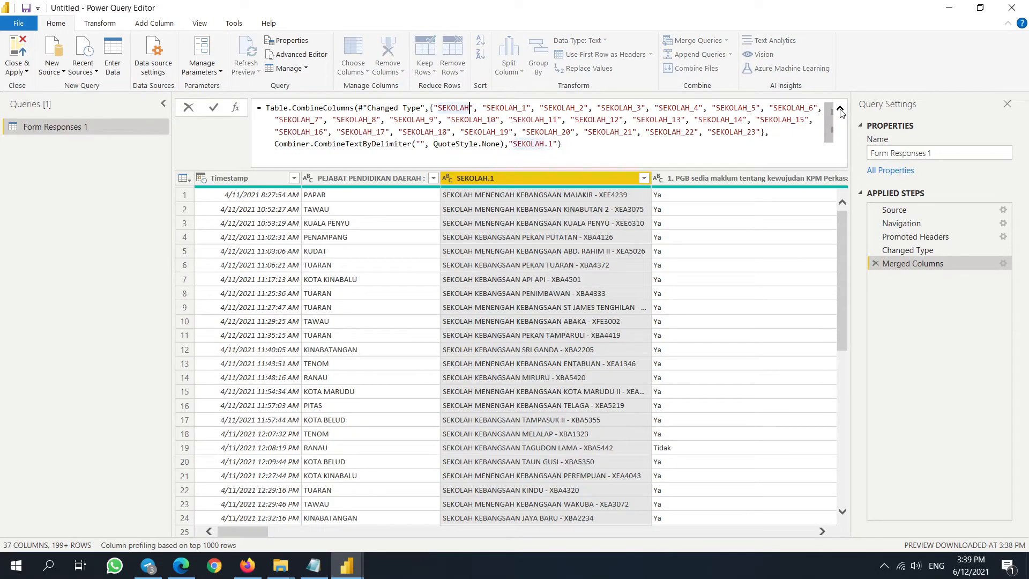
click(514, 143)
text(NAMA)
key(Right)
key(Right)
key(Right)
key(Right)
key(Right)
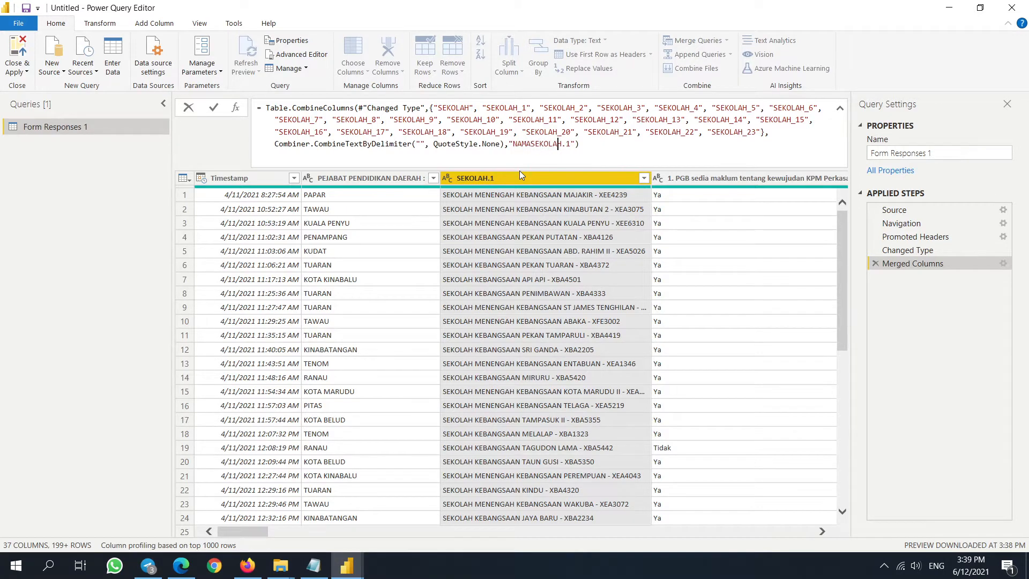
key(Delete)
key(Delete)
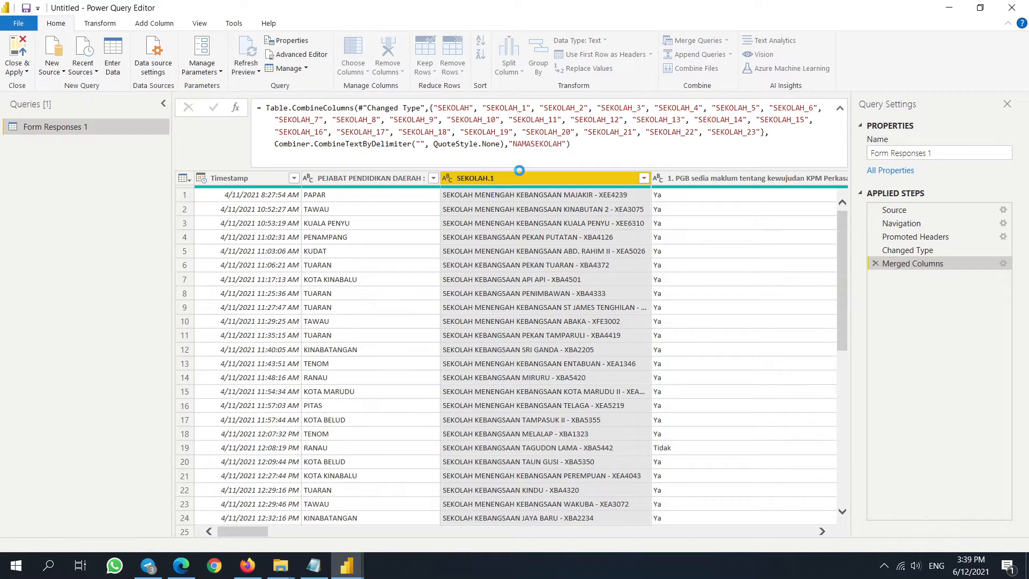
key(Return)
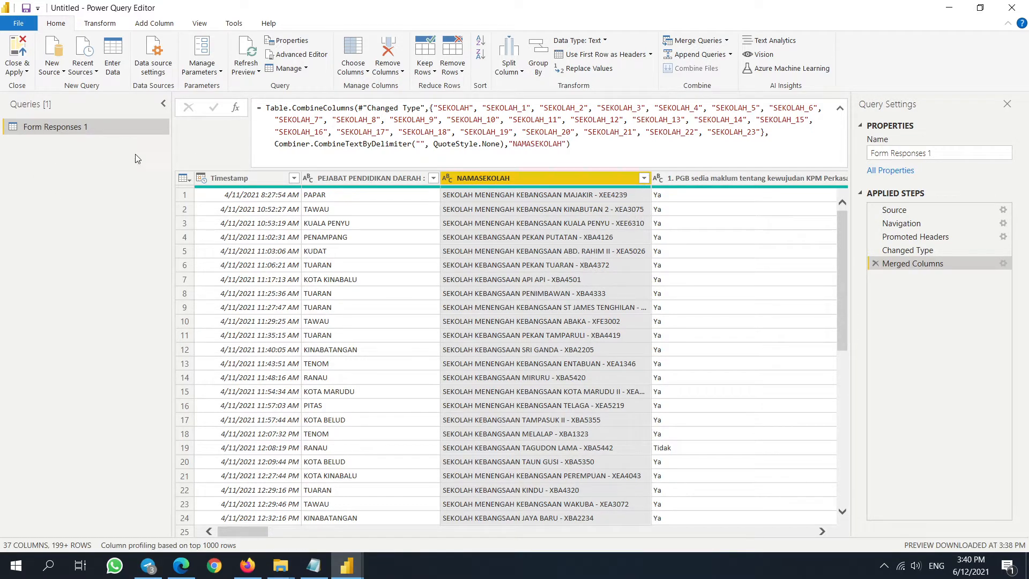
drag(259, 532, 1, 408)
right_click(583, 182)
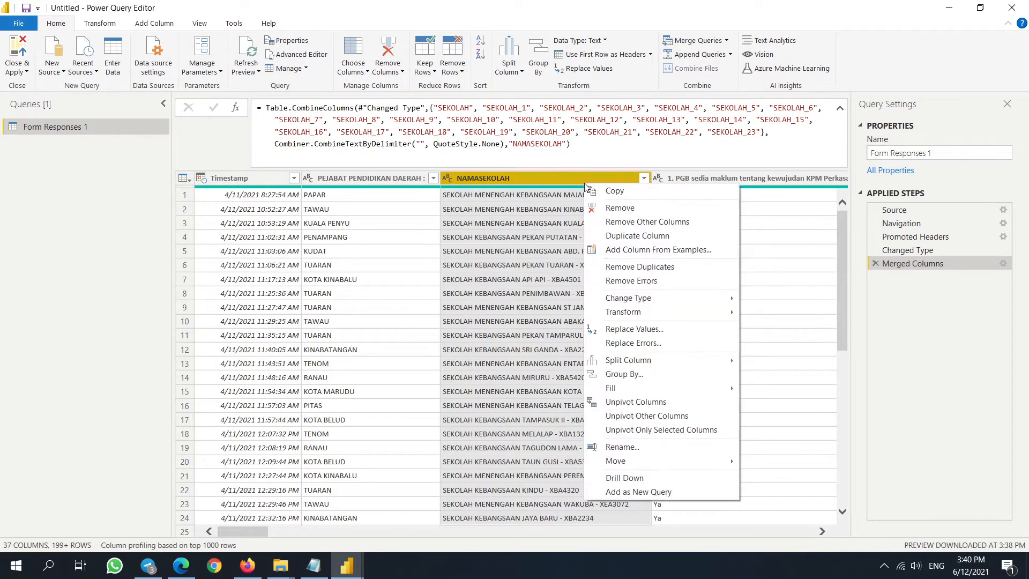
mouse_move(661, 312)
click(460, 209)
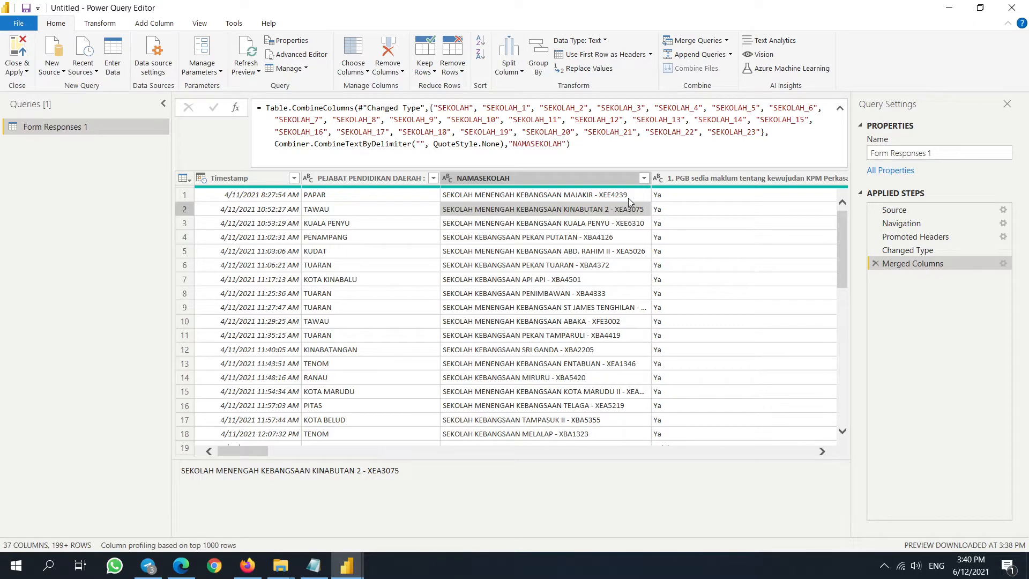
scroll(497, 356, down, 4)
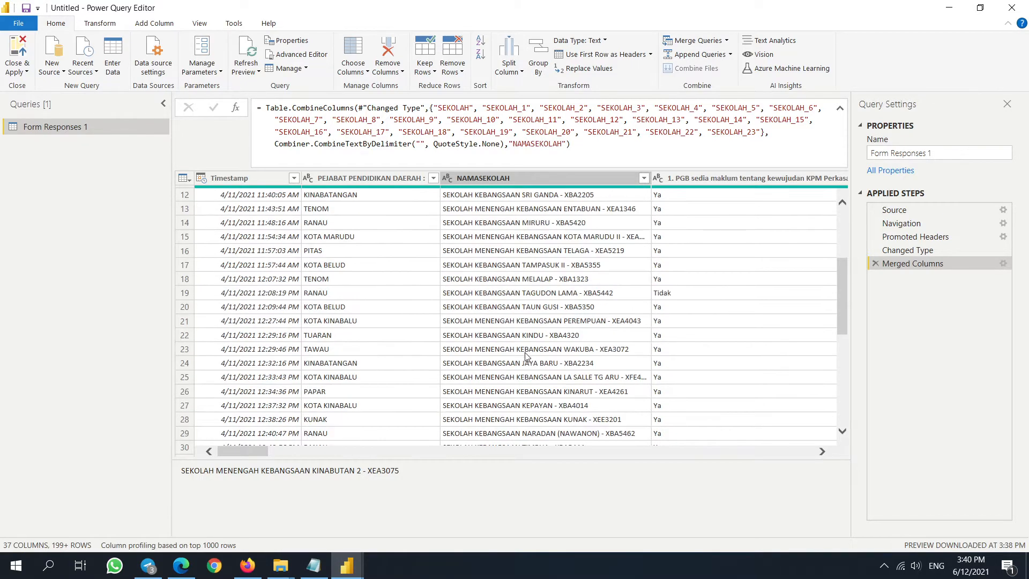
scroll(524, 359, up, 4)
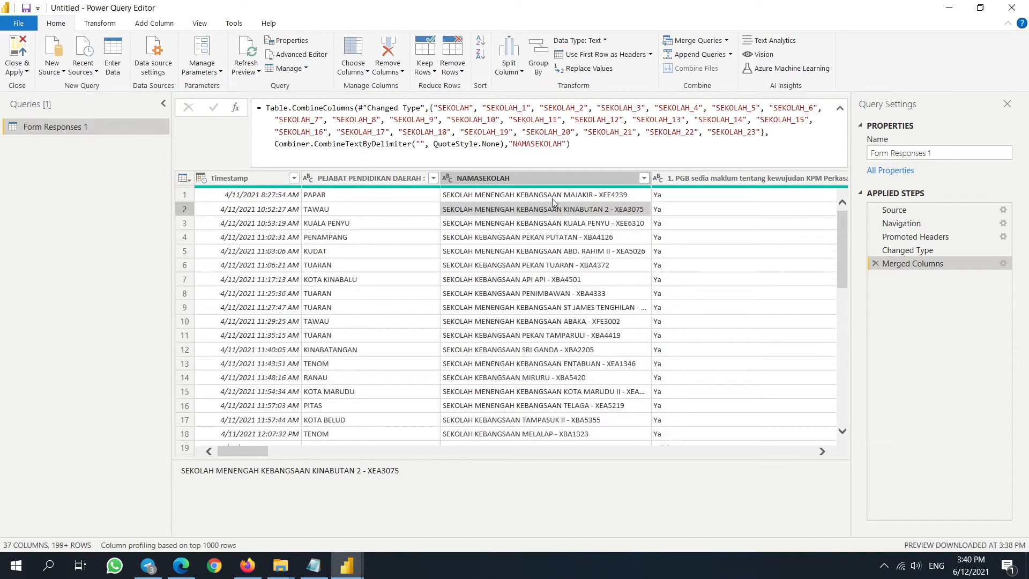
click(635, 196)
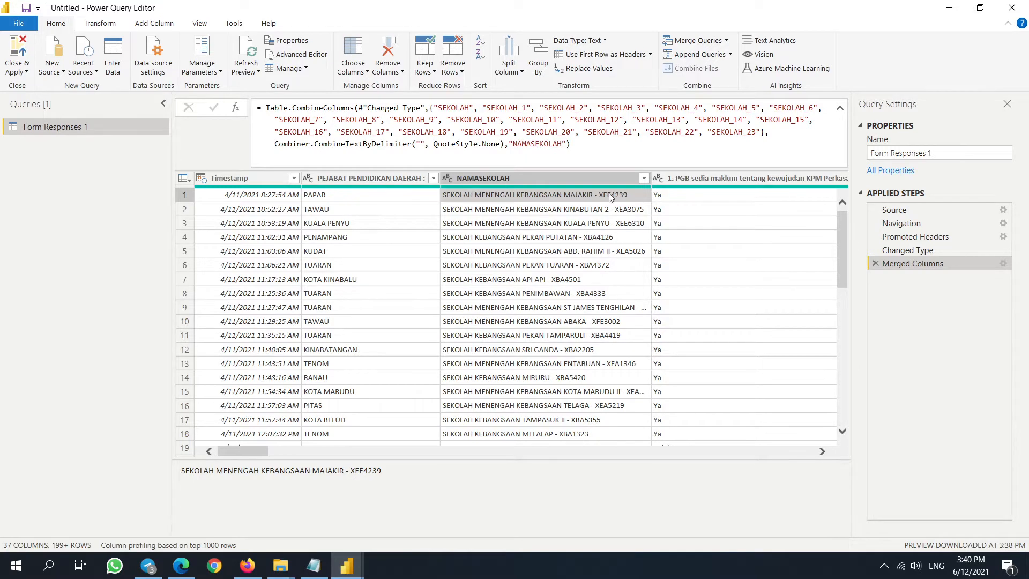
- Split NAMASEKOLAH by the '-' delimiter into NAMASEKOLAH.1 names and NAMASEKOLAH.2 codes
right_click(590, 179)
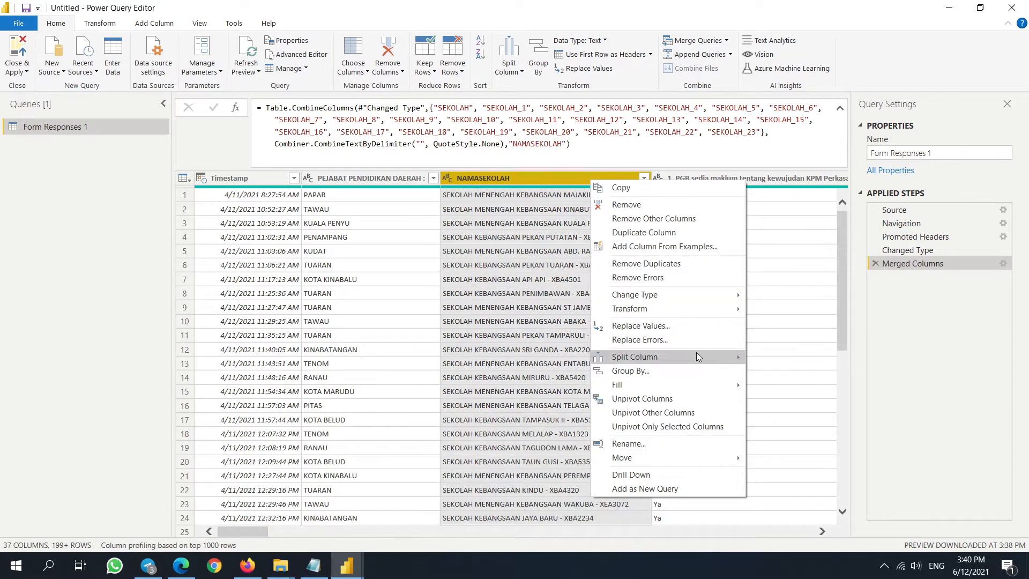
mouse_move(703, 355)
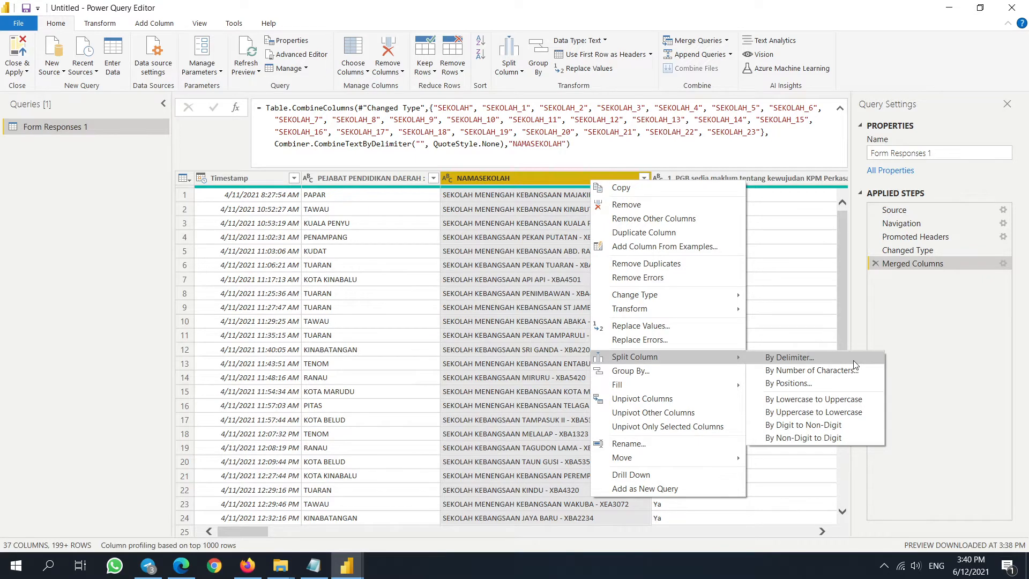
click(853, 360)
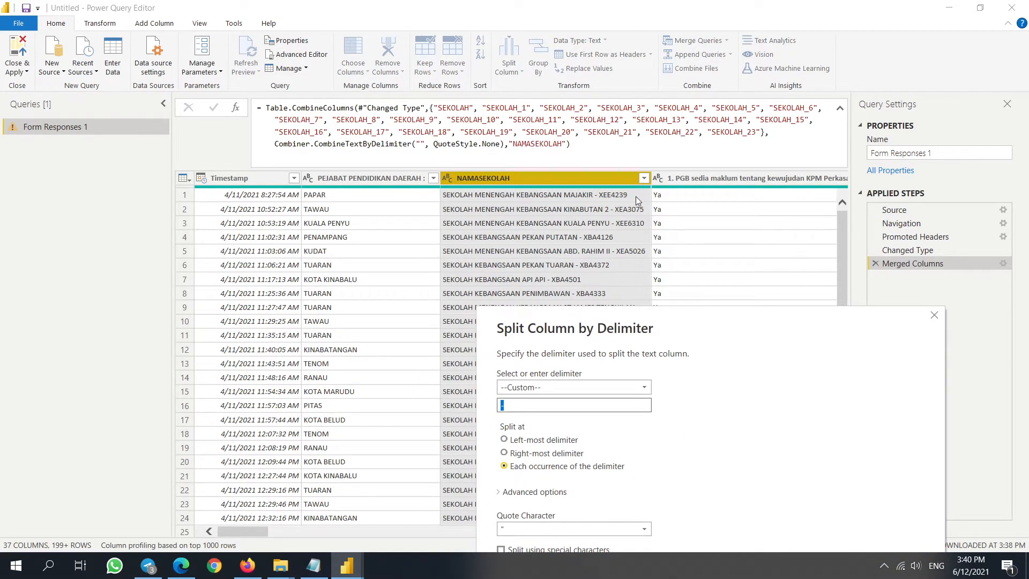
click(513, 455)
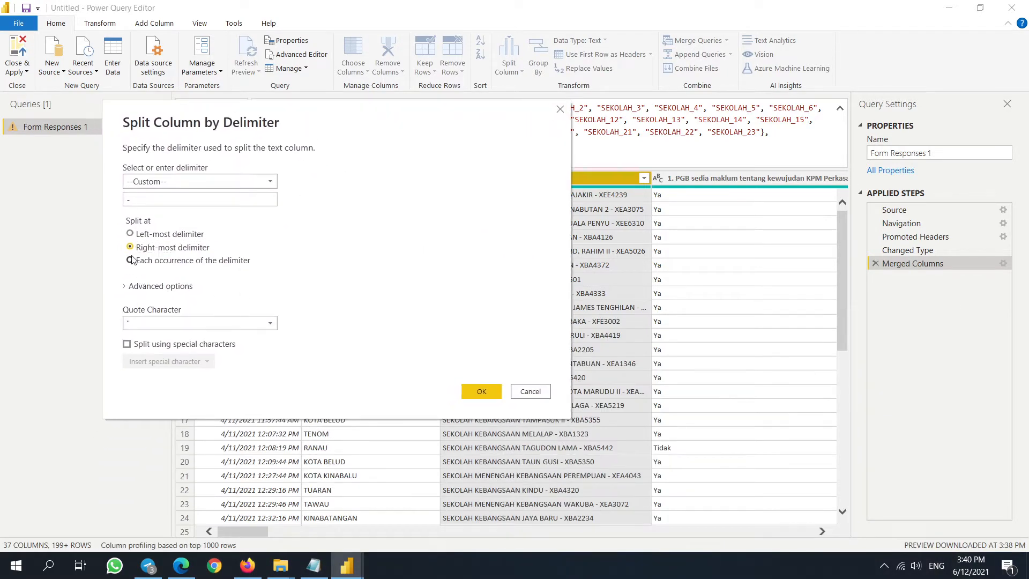
click(129, 260)
click(481, 391)
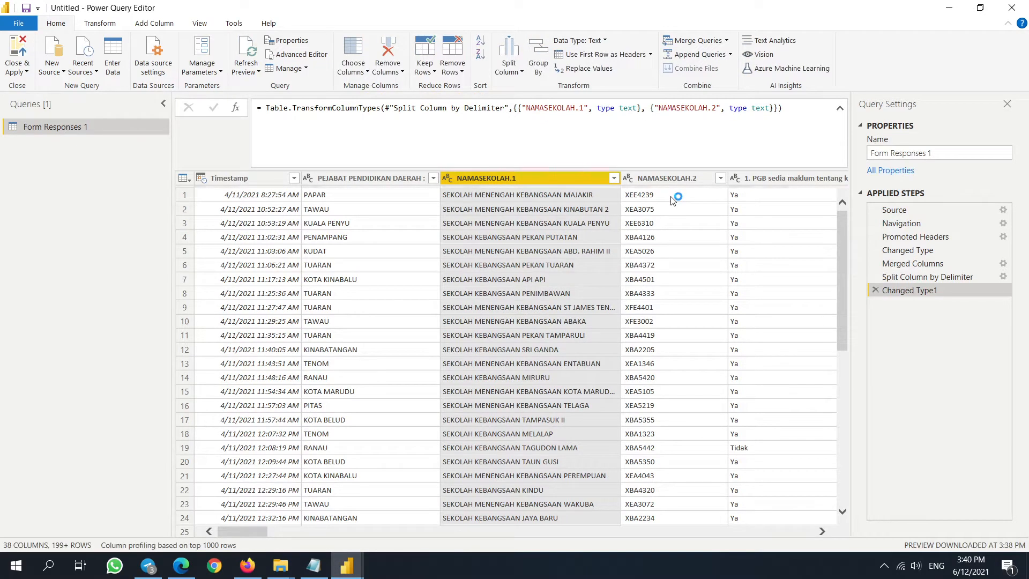
scroll(670, 188, down, 9)
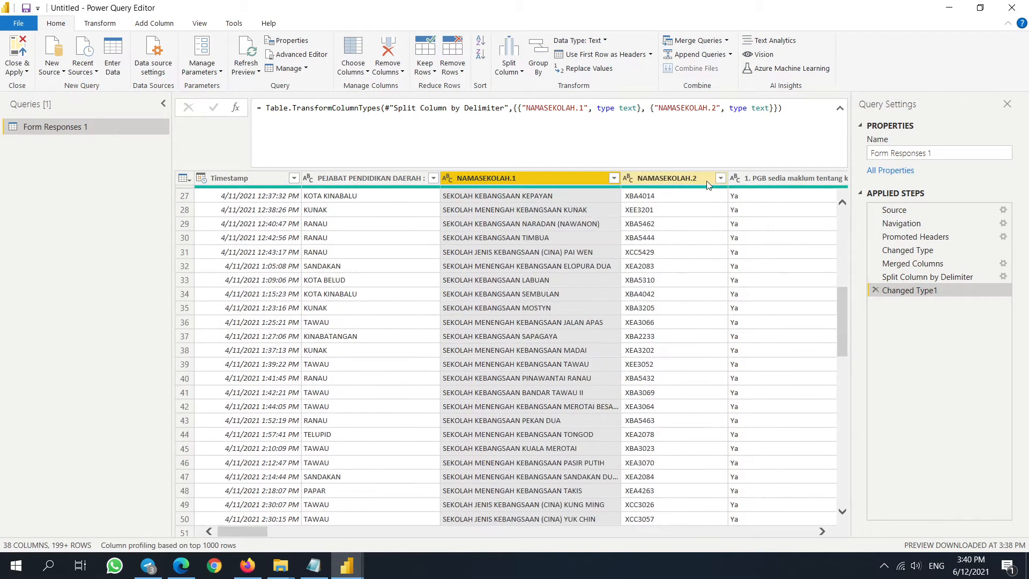
click(720, 177)
- Dismiss the code filter list and trim spaces from NAMASEKOLAH.1 and NAMASEKOLAH.2
scroll(609, 356, down, 5)
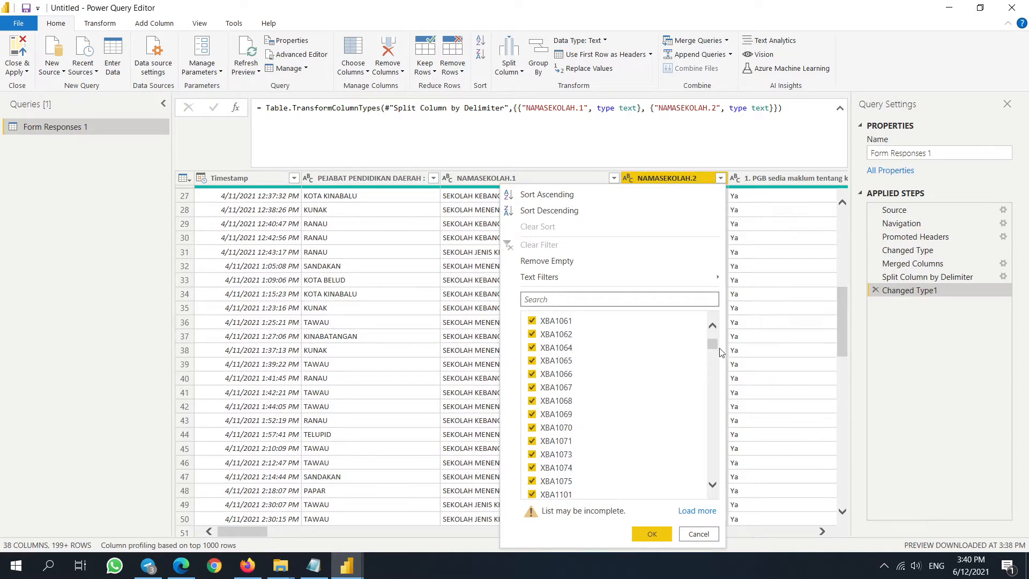
drag(713, 347, 704, 528)
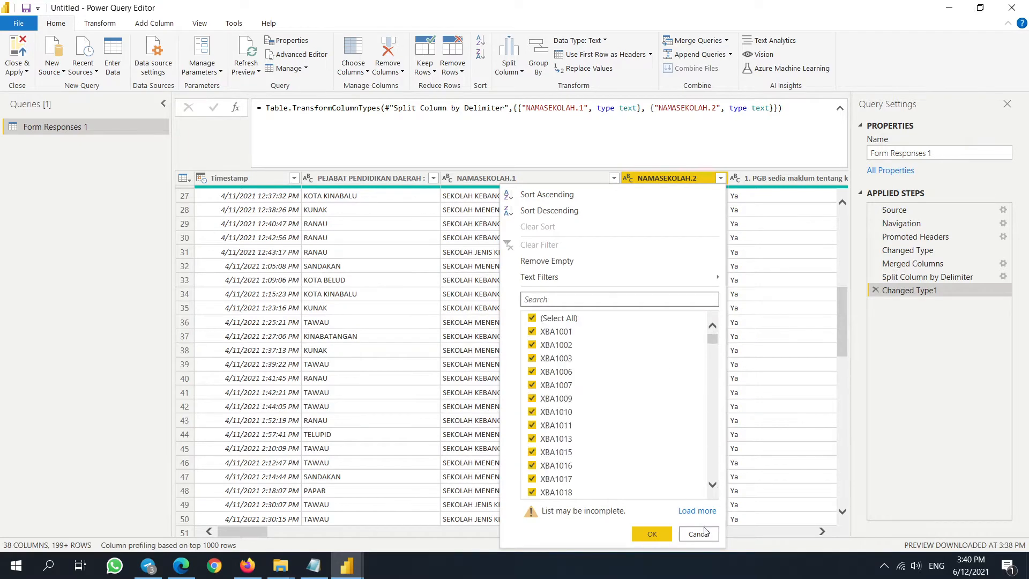
click(698, 533)
click(663, 224)
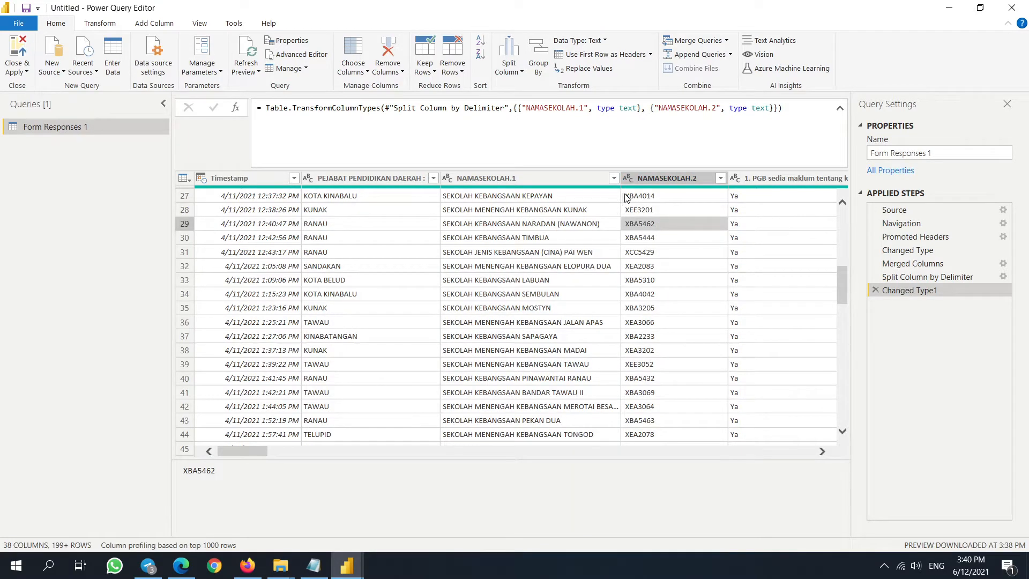
click(574, 178)
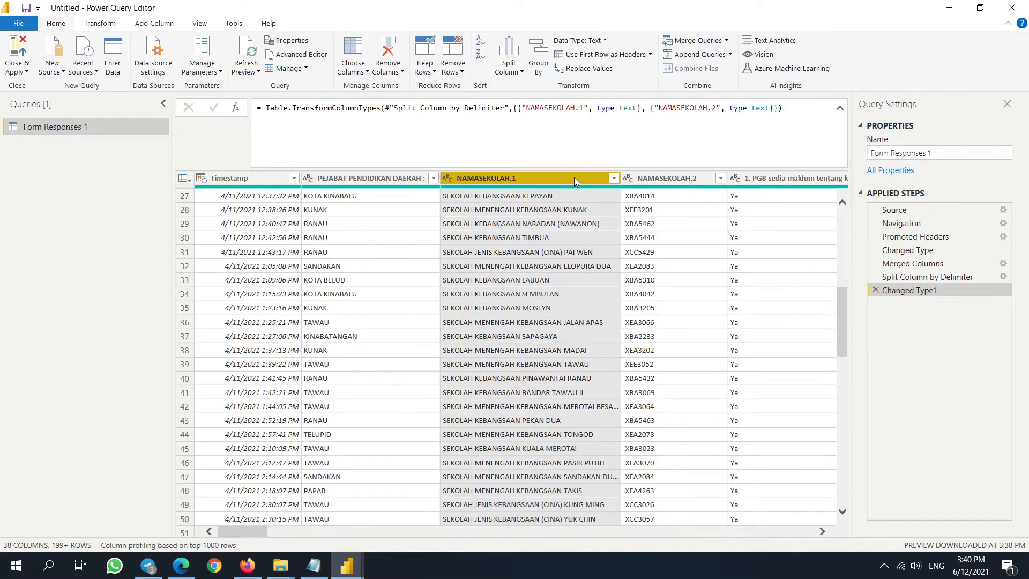
key(shift+Right)
right_click(573, 178)
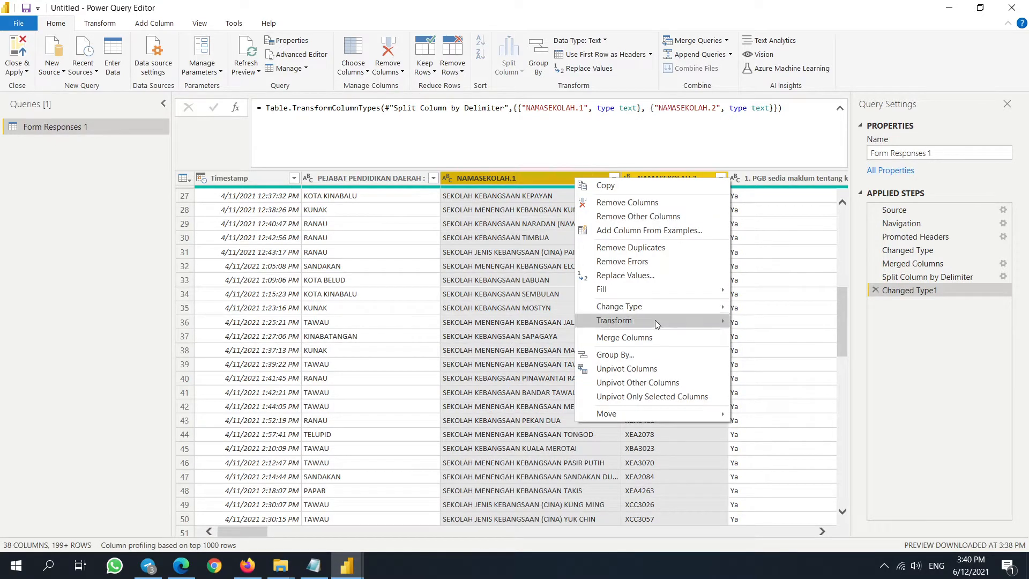
mouse_move(713, 321)
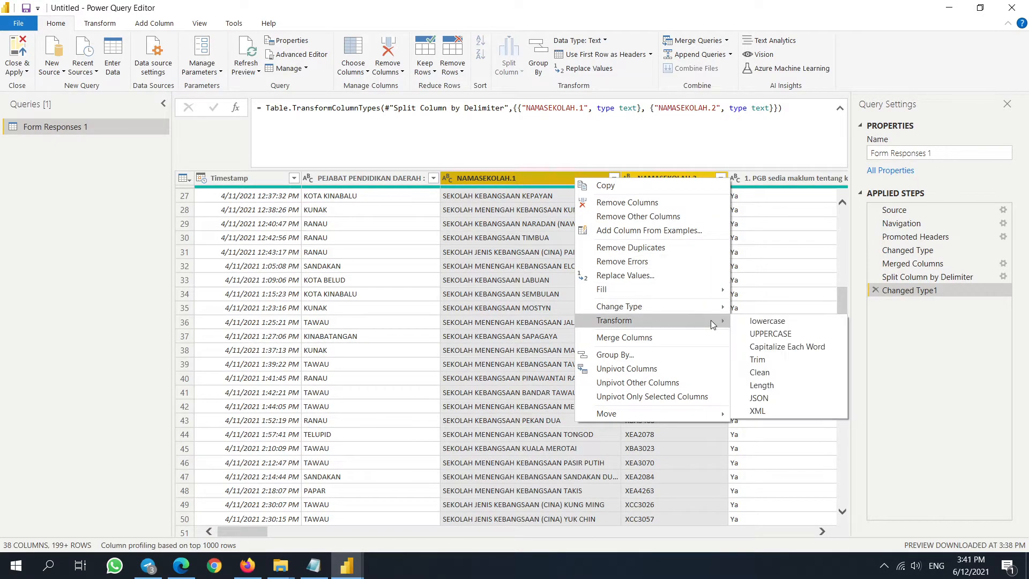
click(776, 364)
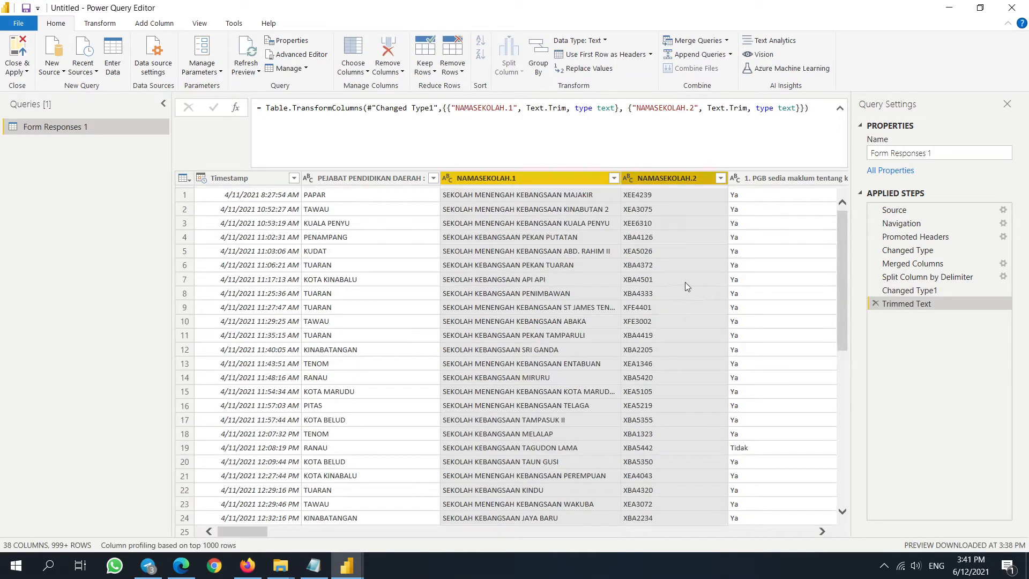
click(685, 282)
- Rename the split columns to NAMASEKOLAH and KODSEK
click(536, 177)
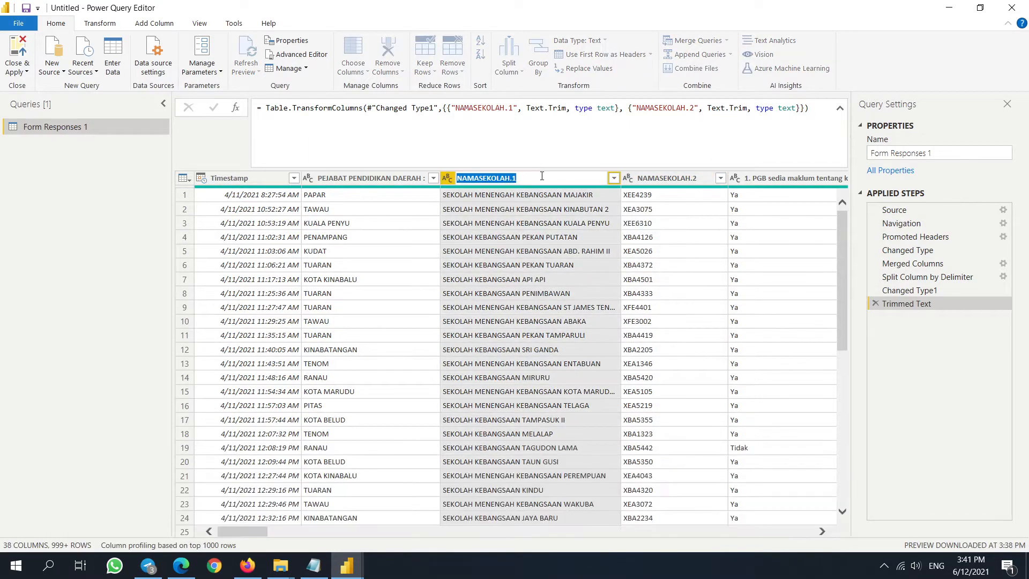
key(Return)
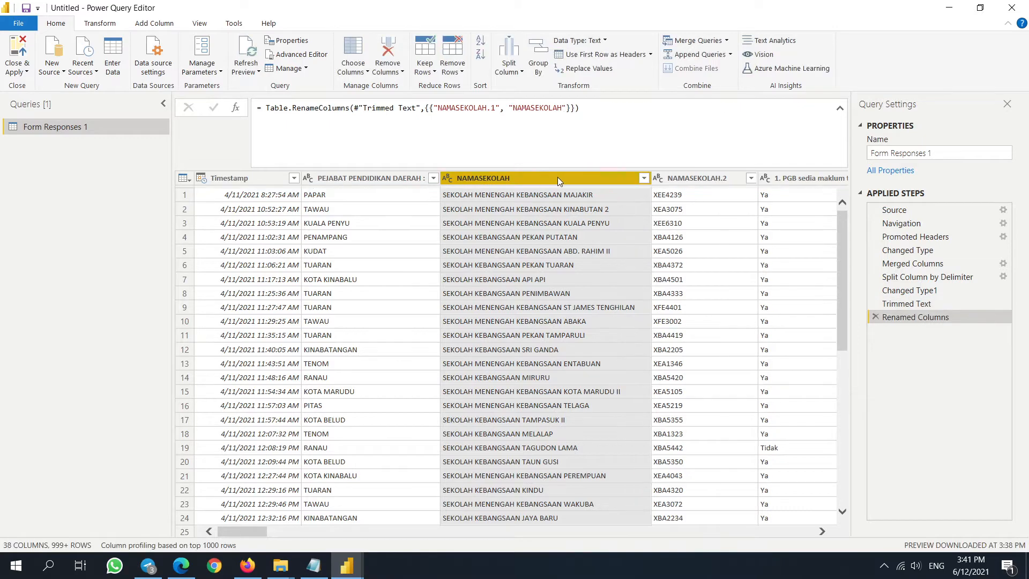
right_click(599, 178)
double_click(719, 176)
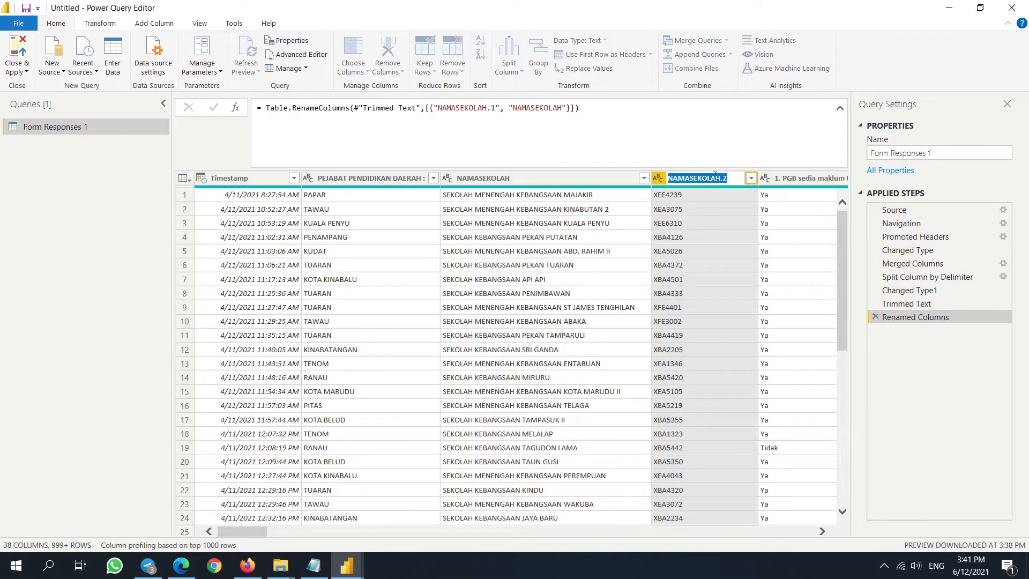
text(KOD)
key(Return)
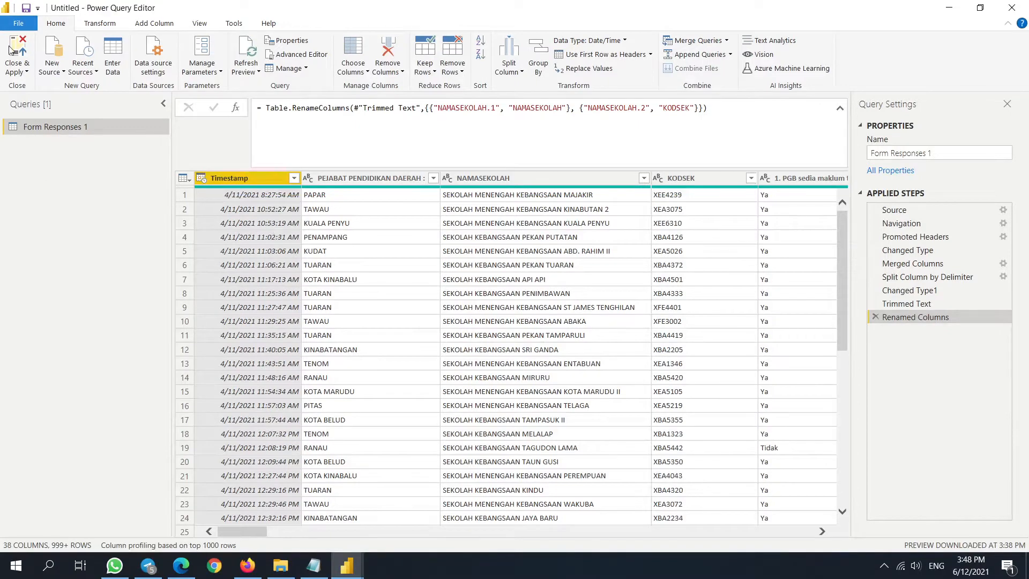
- Apply the query changes, check the 1,414-row Form Responses 1 table, then return to Firefox
click(19, 51)
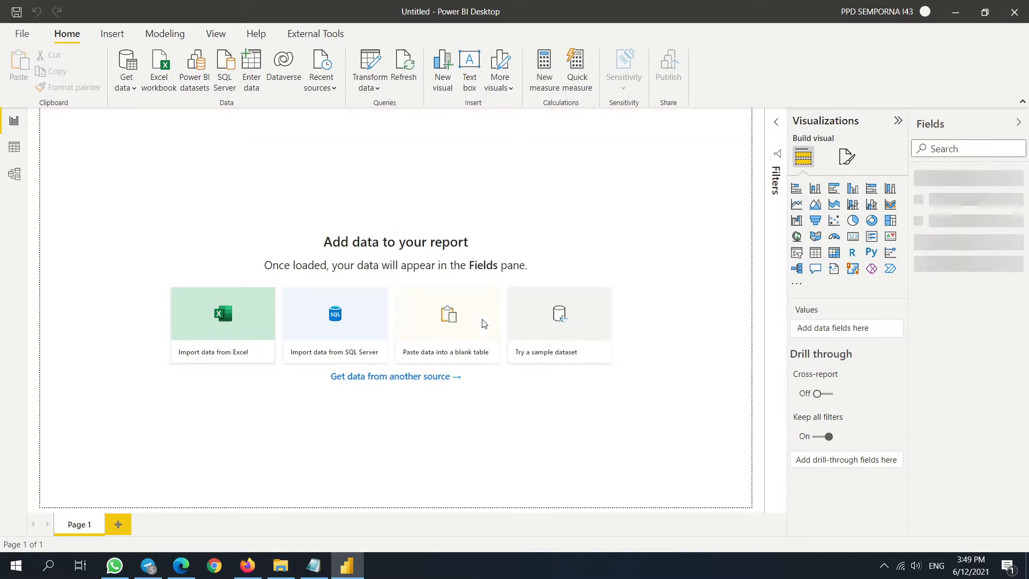
click(14, 148)
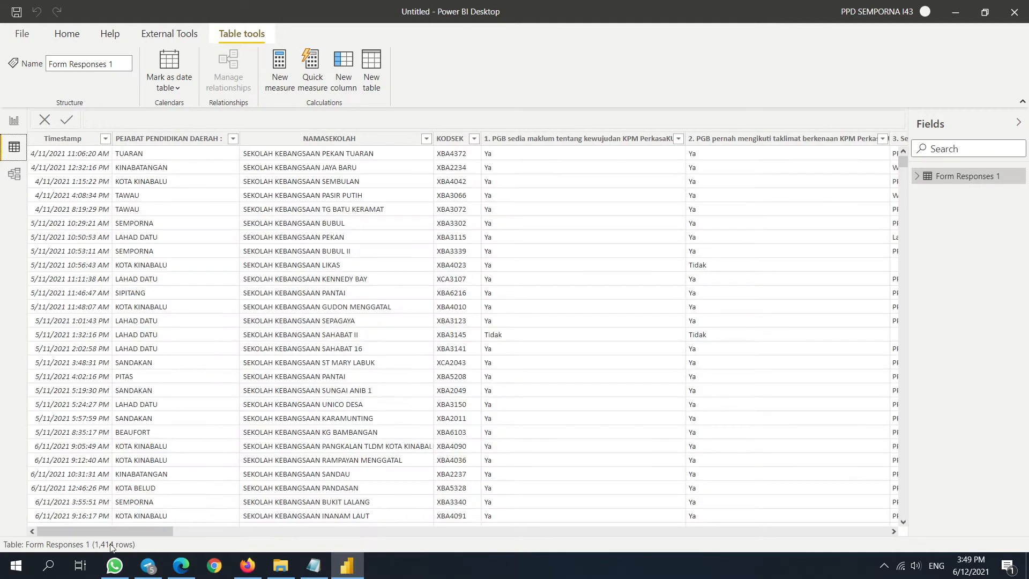
click(248, 568)
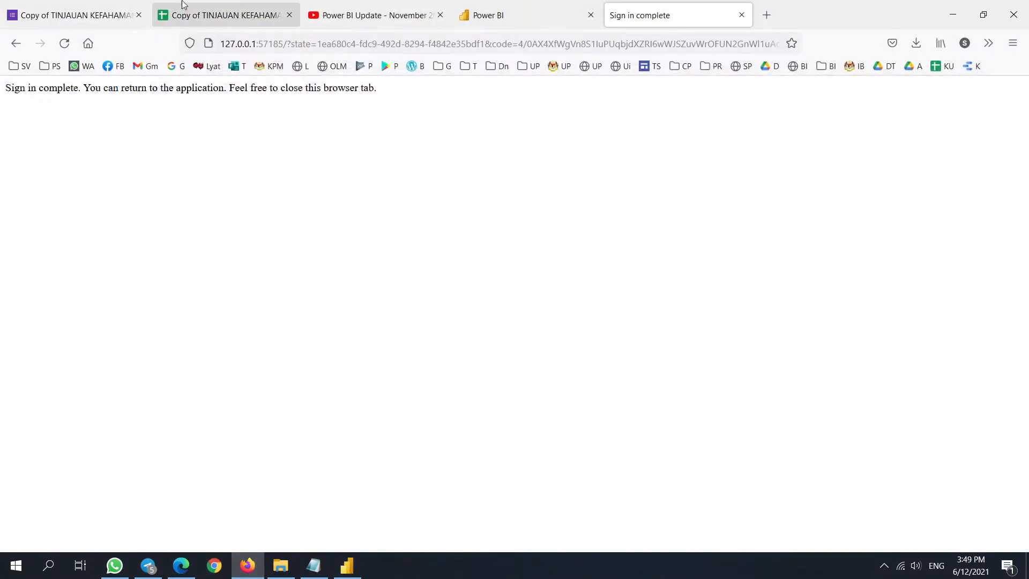
- Preview the form as a respondent and choose SEMPORNA as the district
click(219, 14)
click(90, 20)
click(430, 137)
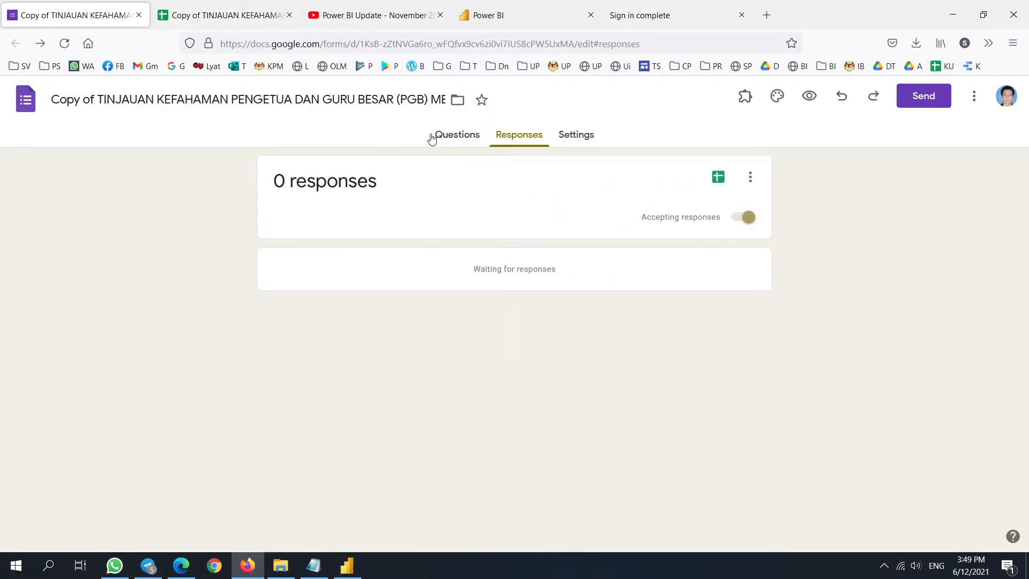
click(465, 138)
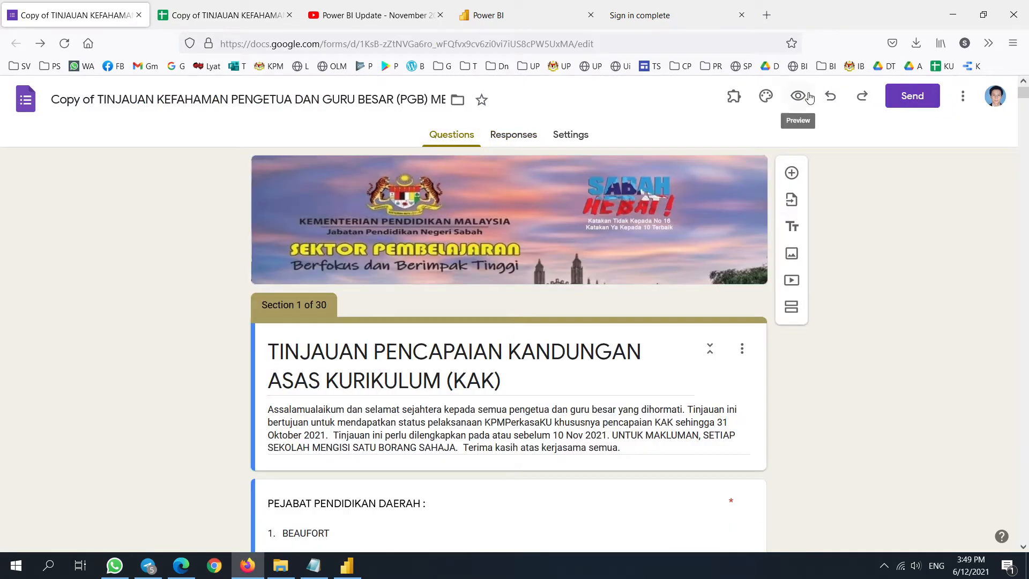
click(797, 97)
scroll(501, 449, down, 3)
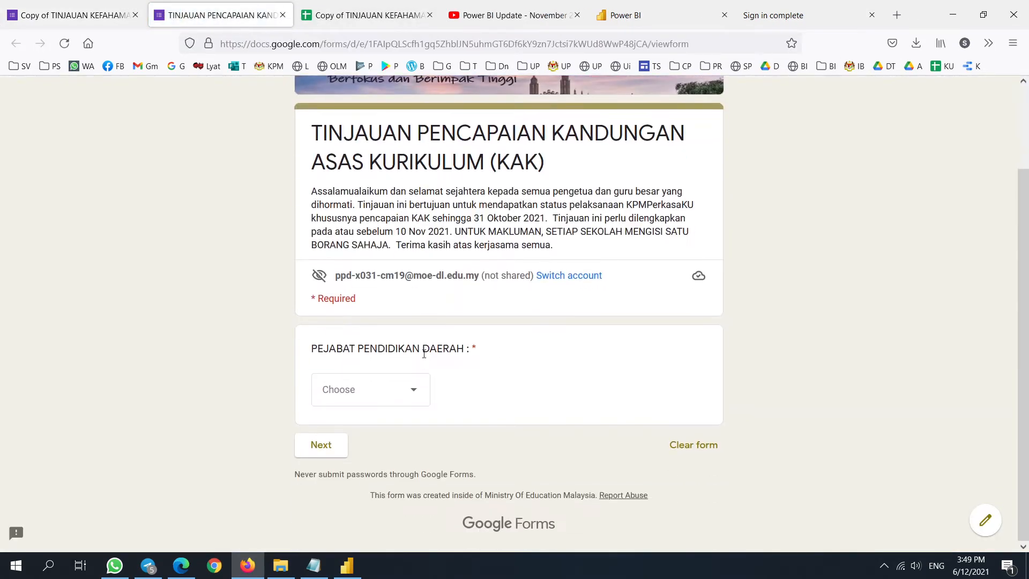
click(416, 397)
click(368, 381)
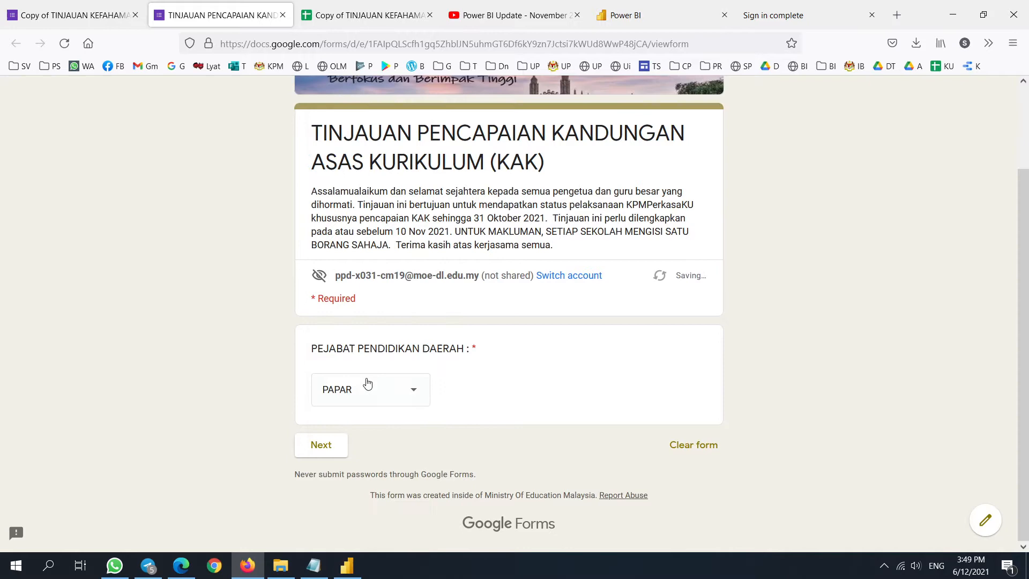
click(415, 394)
scroll(377, 369, down, 5)
click(355, 328)
click(337, 447)
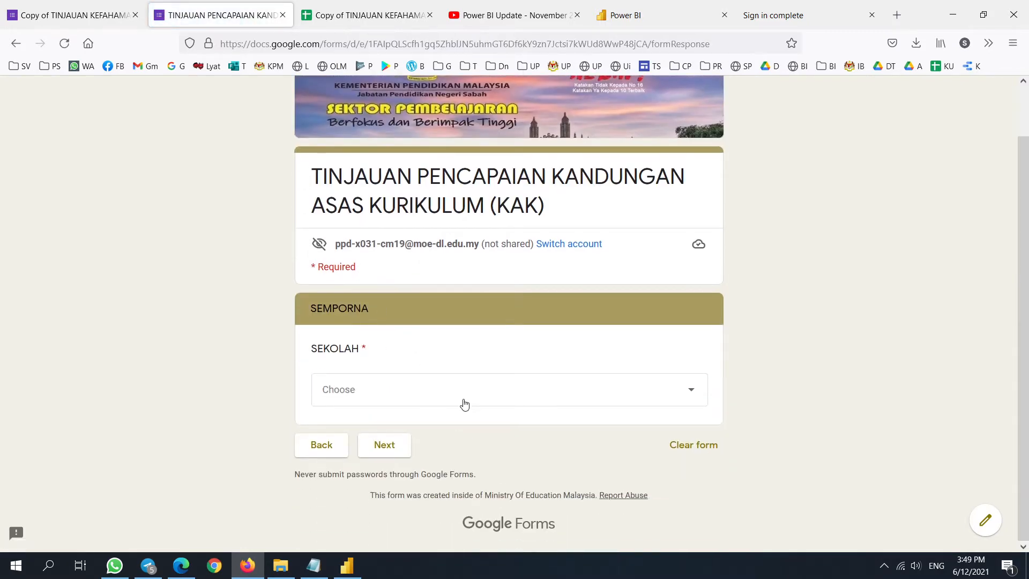
- Select school NYUK HWA (XCC3311) and answer section A: Ya, Ya, briefing from PPD
click(461, 401)
click(461, 157)
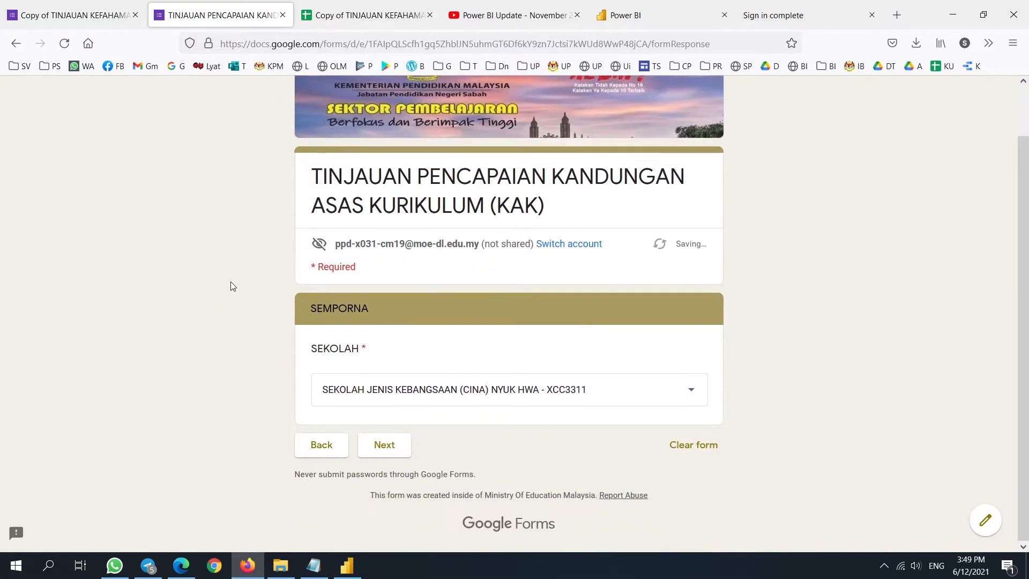
click(384, 455)
scroll(348, 322, down, 3)
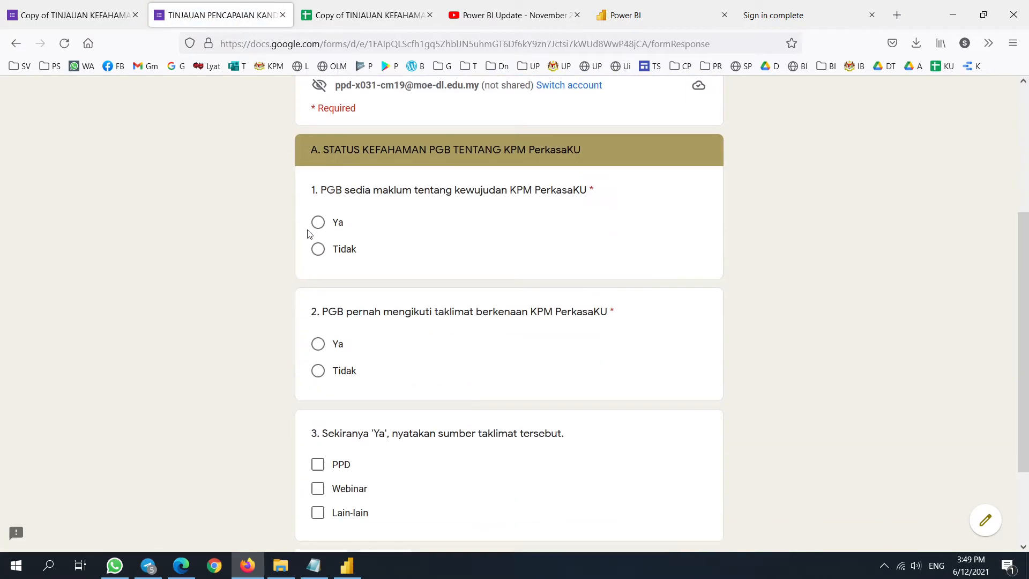
click(321, 224)
click(318, 344)
click(317, 464)
scroll(348, 468, down, 3)
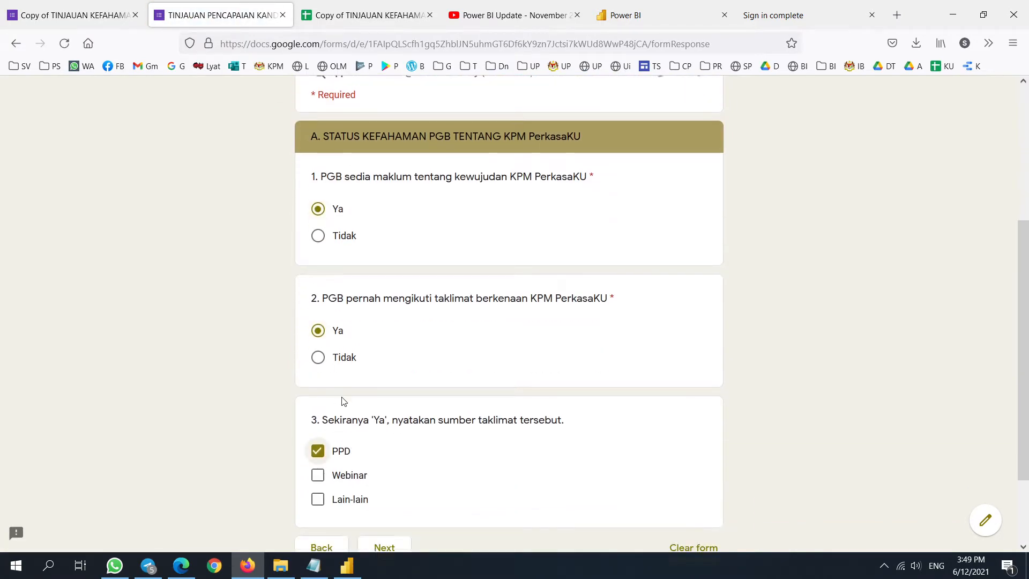
click(384, 454)
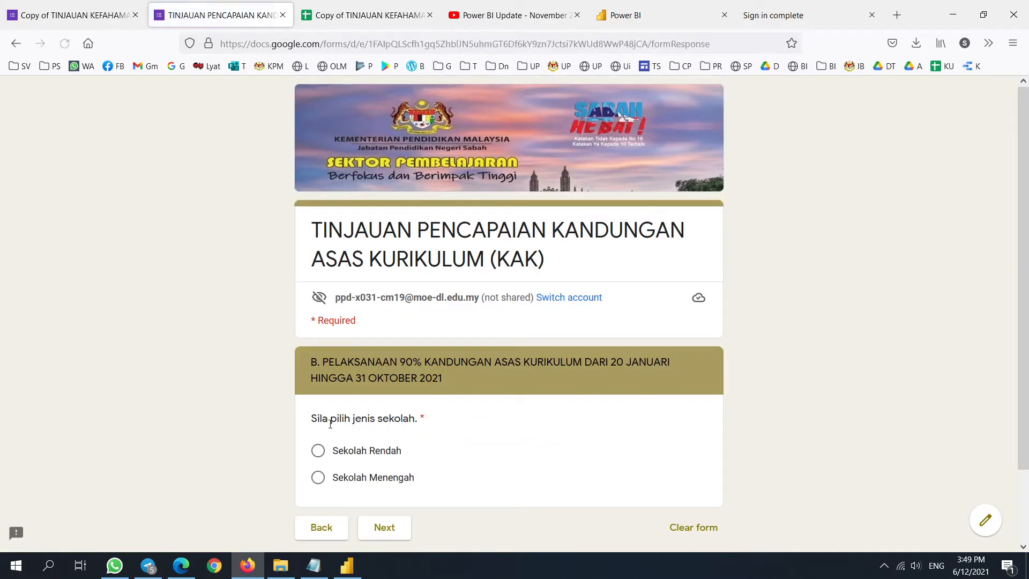
- Mark the school as Sekolah Rendah and tick Bahasa Melayu for TAHUN 1 through 6
click(319, 451)
click(384, 528)
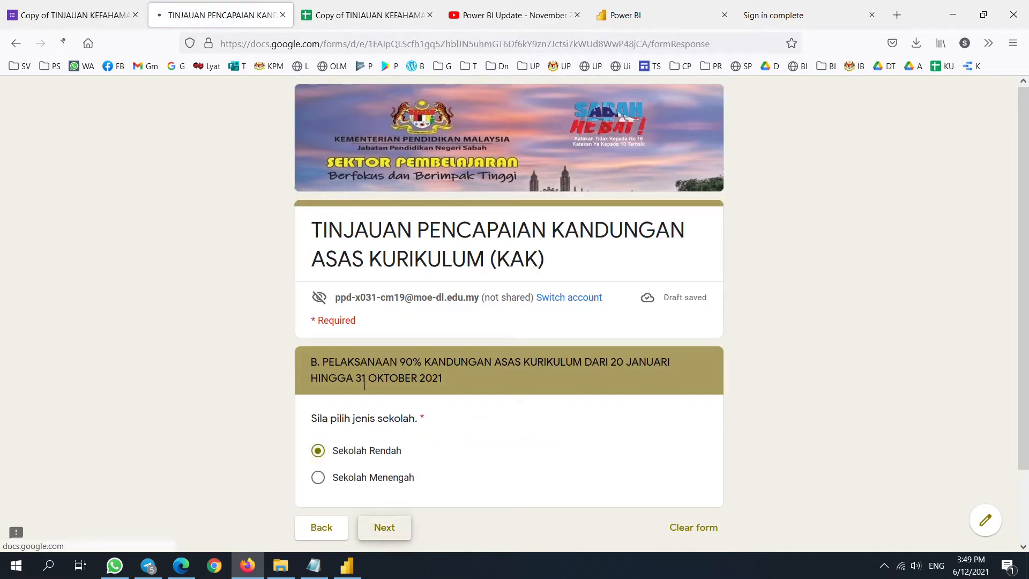
click(317, 284)
scroll(319, 327, down, 20)
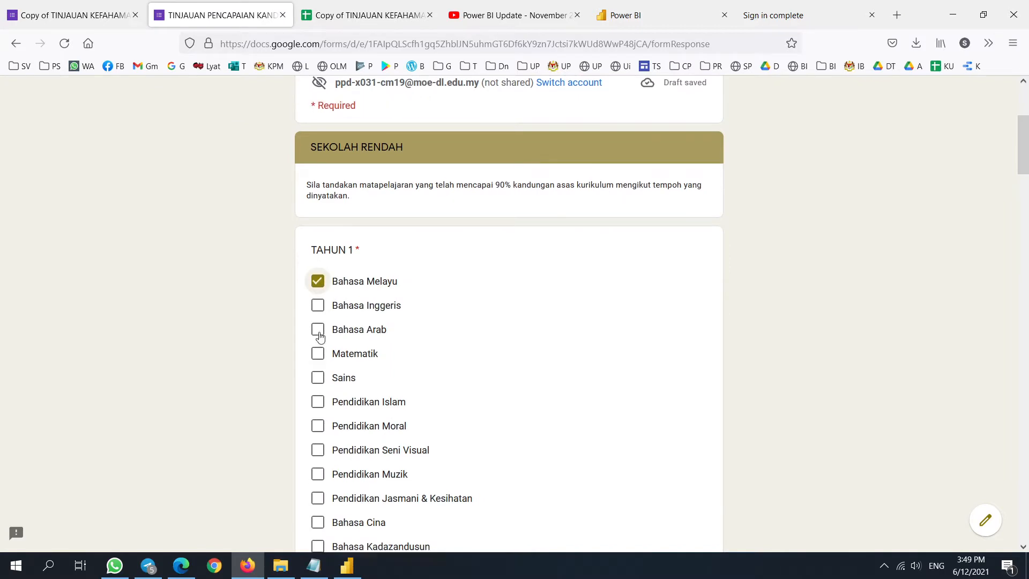
scroll(336, 220, up, 15)
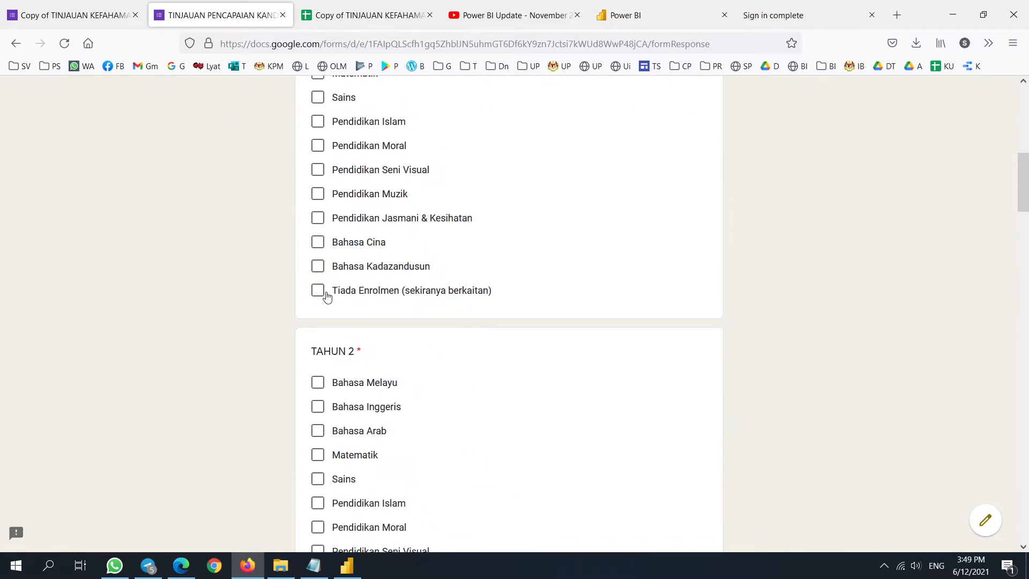
scroll(353, 322, down, 2)
scroll(337, 295, down, 3)
click(320, 241)
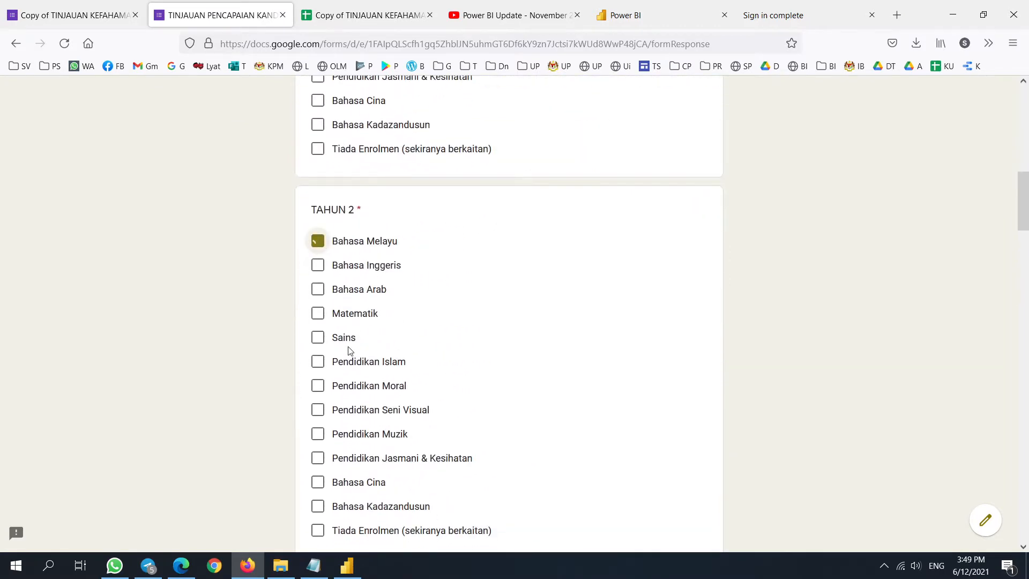
scroll(343, 343, down, 5)
click(328, 347)
scroll(327, 343, down, 6)
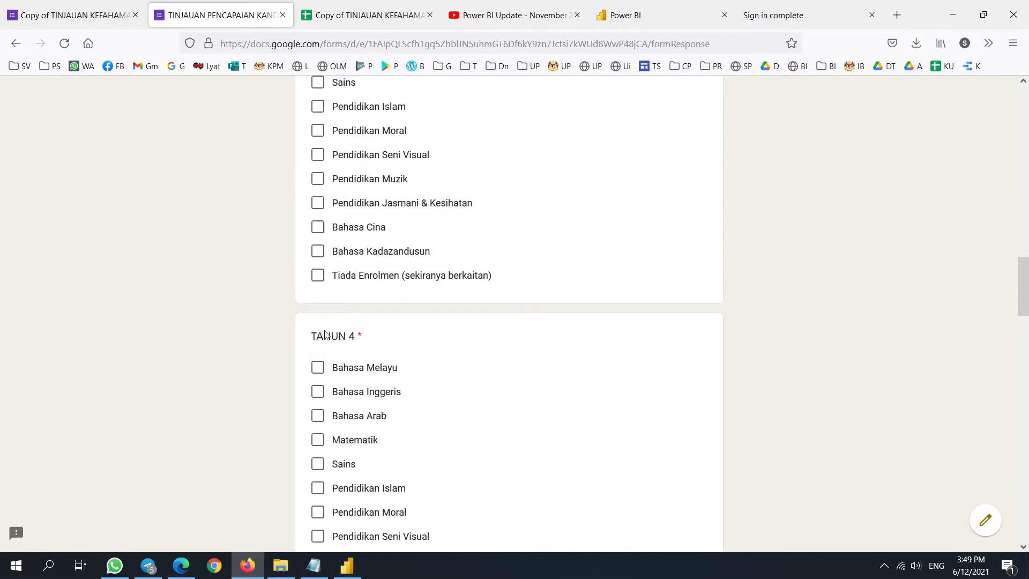
click(324, 373)
scroll(321, 321, down, 10)
click(320, 234)
scroll(334, 322, down, 6)
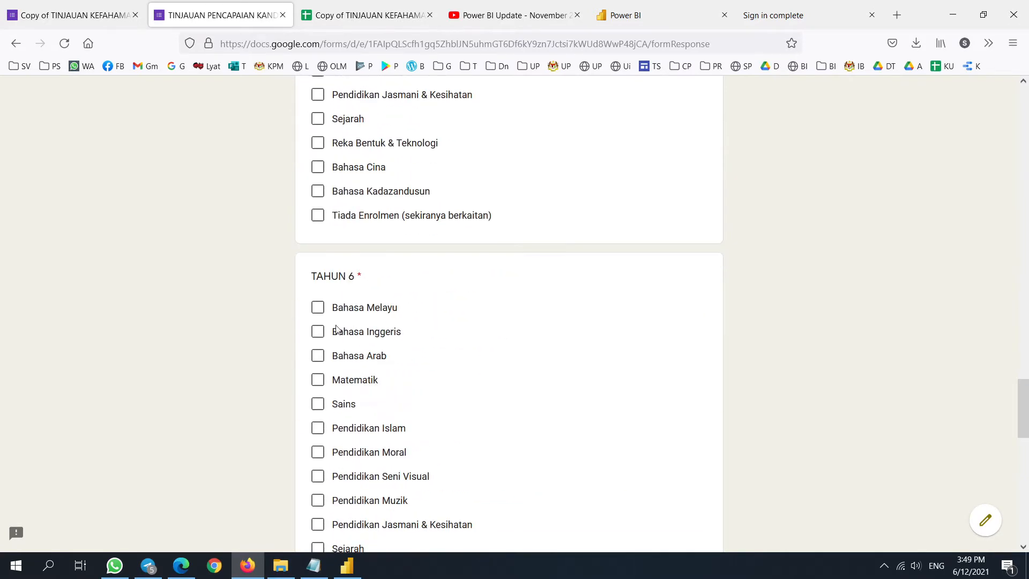
click(318, 310)
scroll(319, 309, down, 8)
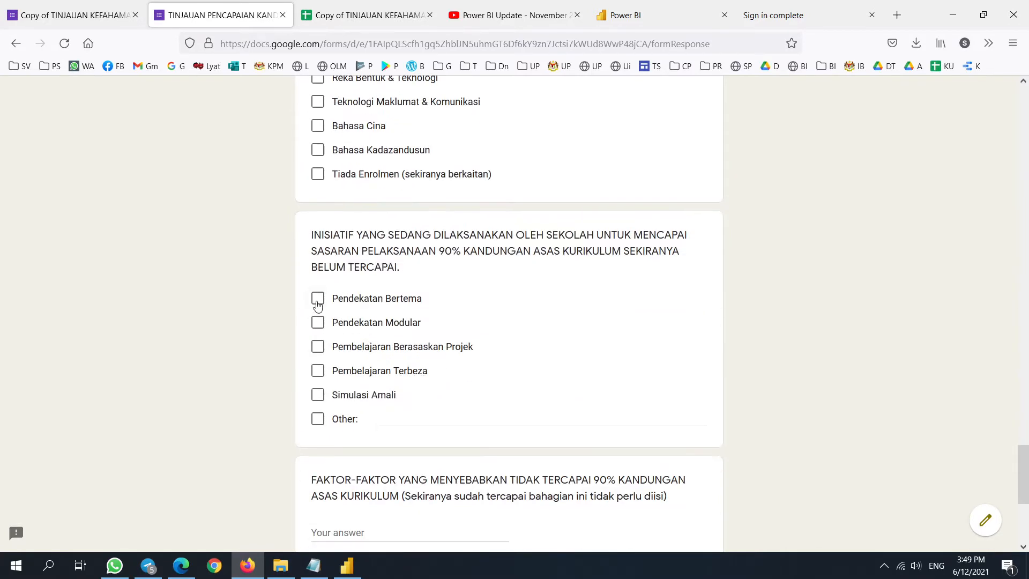
- Choose Pendekatan Bertema and 10 Disember 2021, confirm 'ya', enter the preparer's name, and submit
click(317, 300)
scroll(416, 336, down, 5)
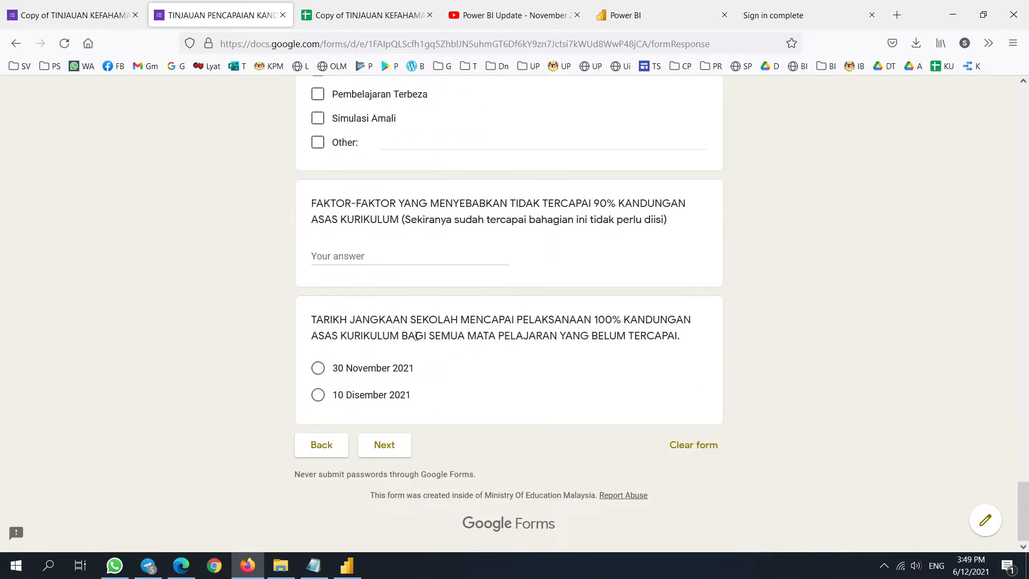
click(321, 396)
click(397, 473)
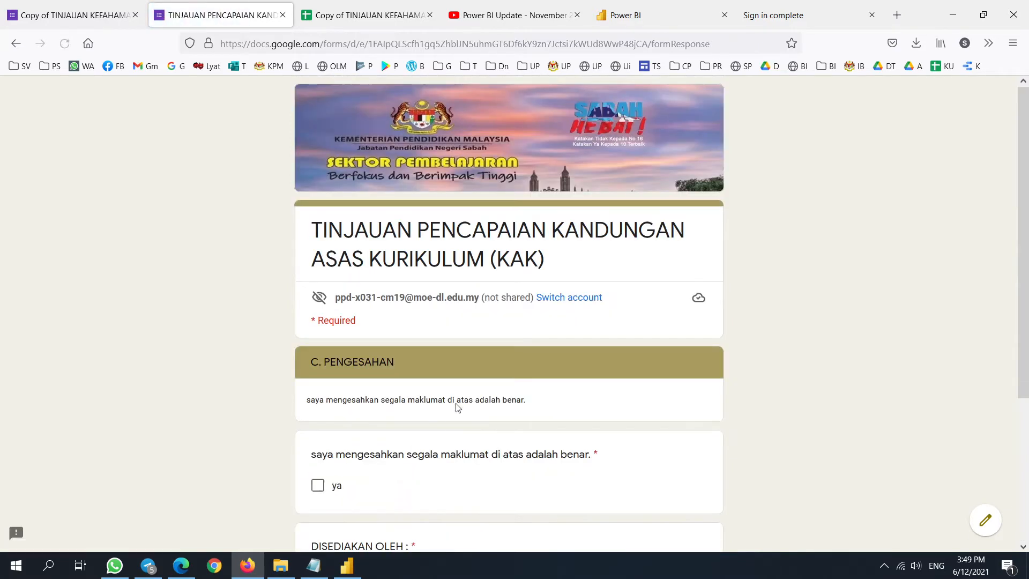
scroll(335, 359, down, 2)
click(324, 352)
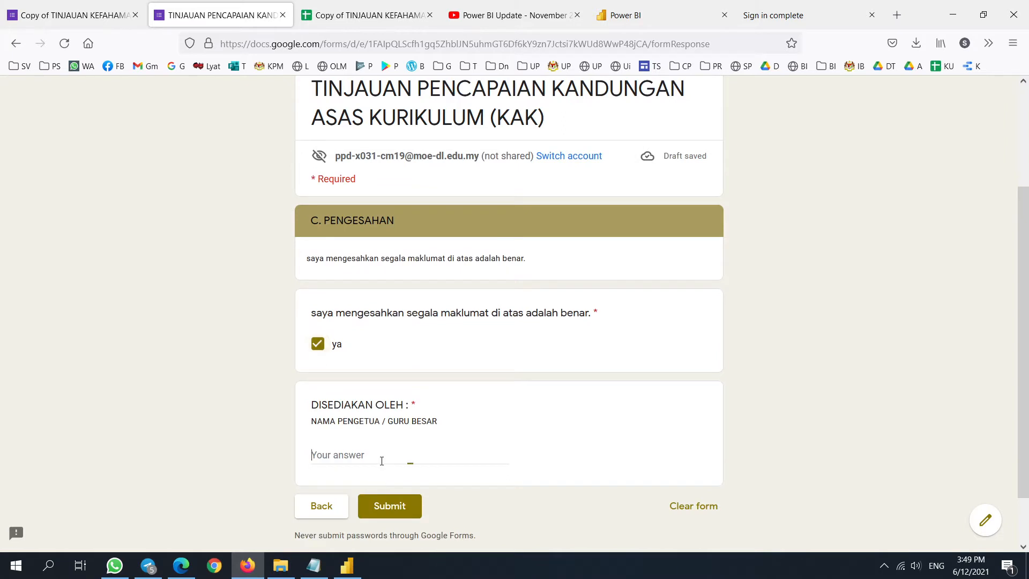
click(390, 467)
text(TAN)
click(387, 506)
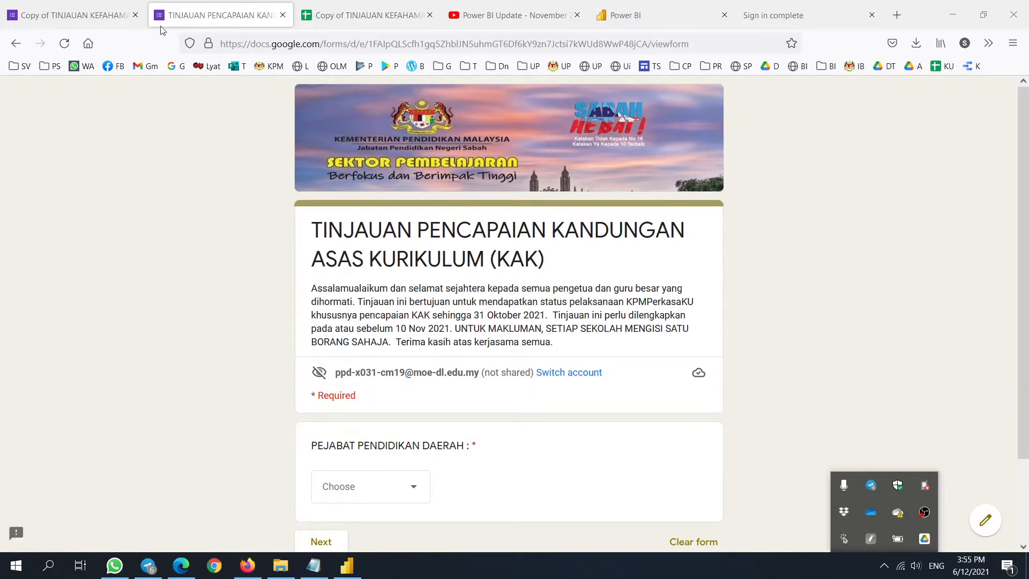
- Confirm the new SEMPORNA response in row 1416 of the sheet, then return to Power BI
click(348, 15)
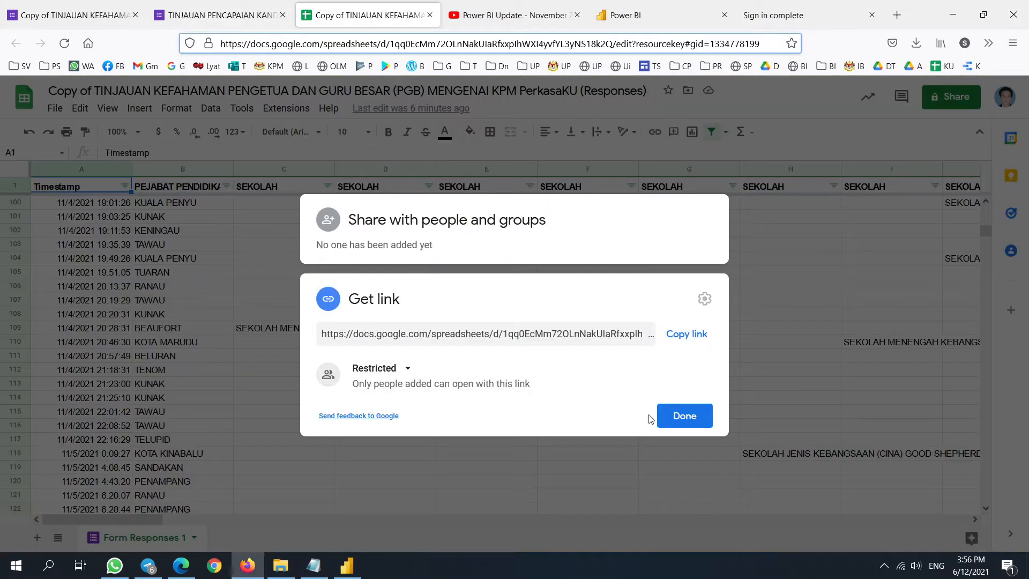
click(683, 416)
scroll(225, 348, down, 20)
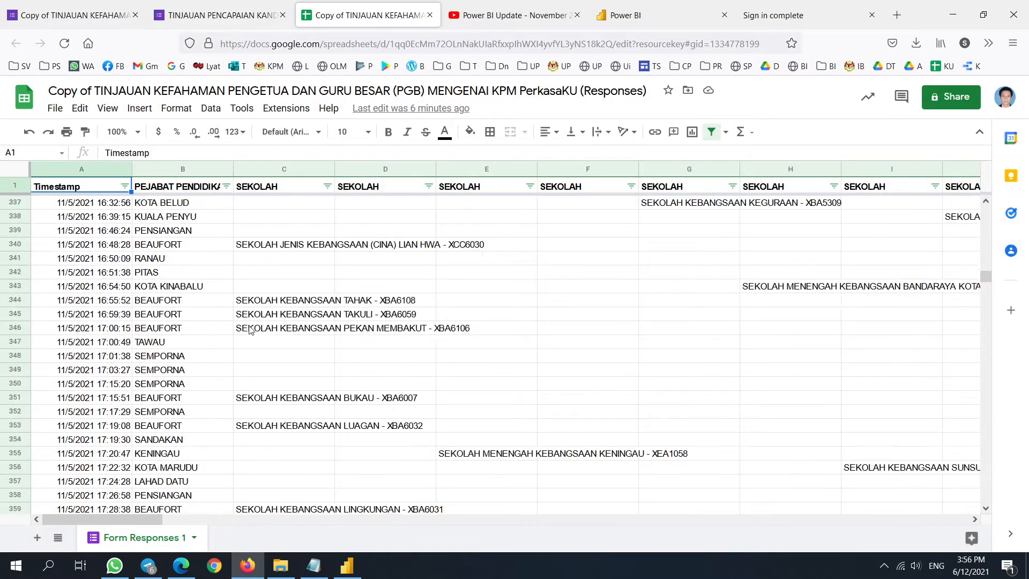
drag(986, 292, 989, 510)
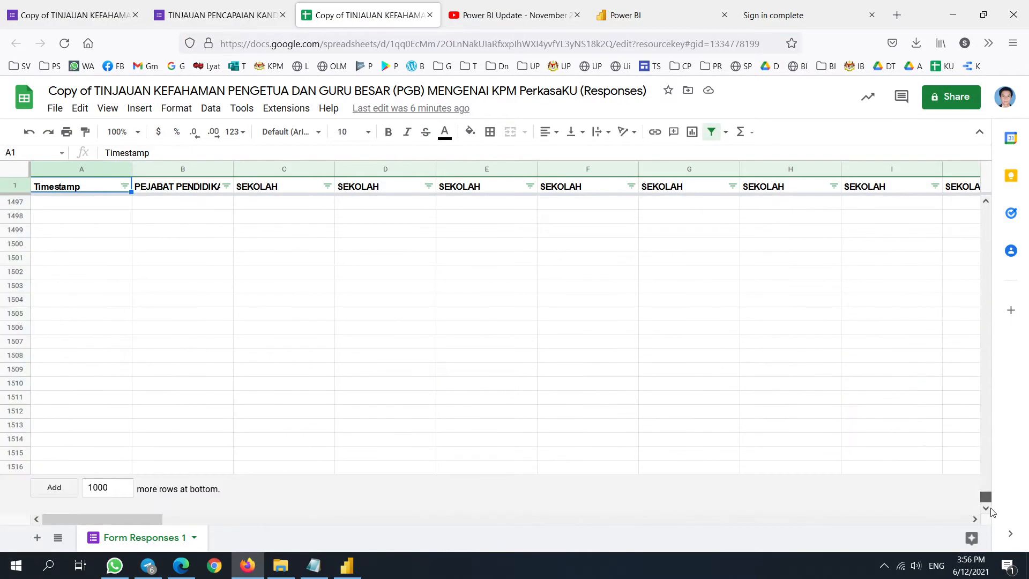
scroll(374, 383, up, 20)
scroll(338, 396, down, 7)
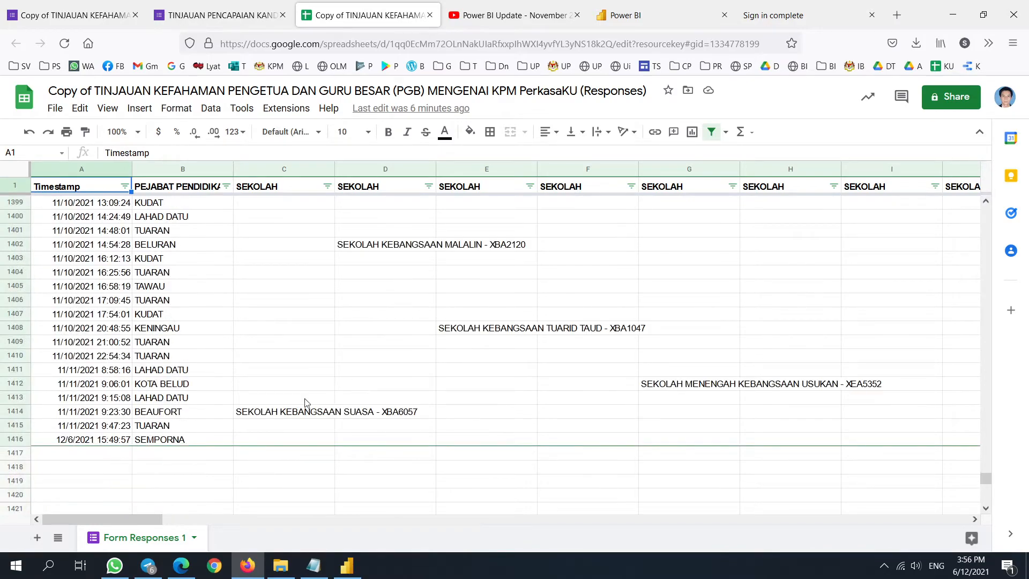
click(347, 565)
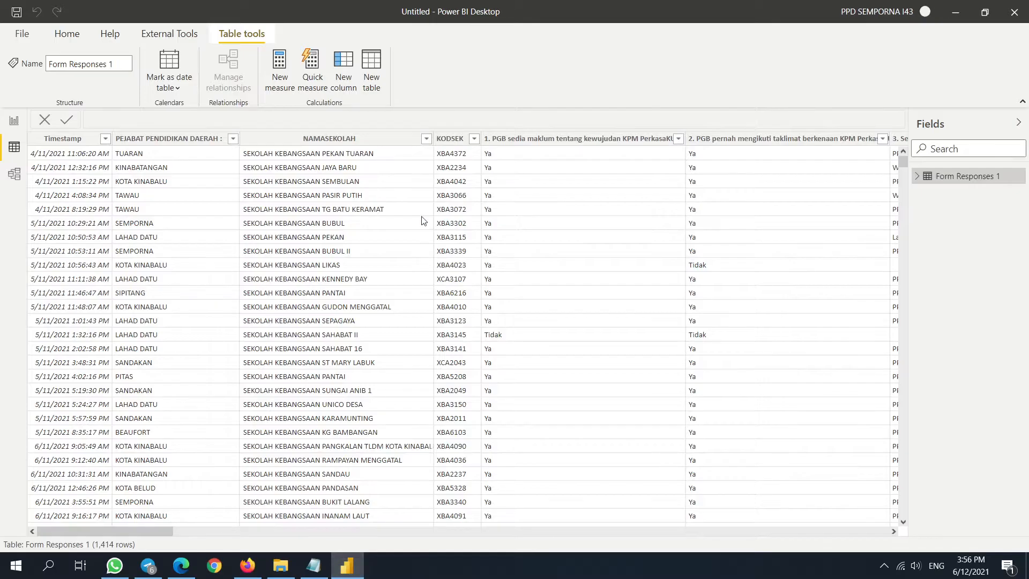
- Refresh the data and confirm Form Responses 1 now has 1,415 rows
click(14, 121)
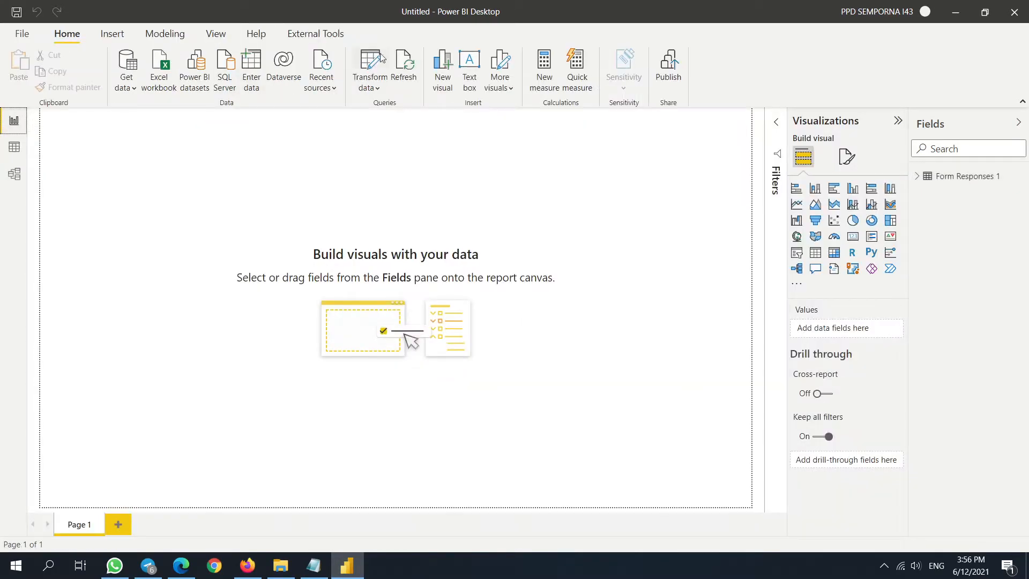
click(14, 147)
click(16, 122)
click(405, 74)
click(14, 147)
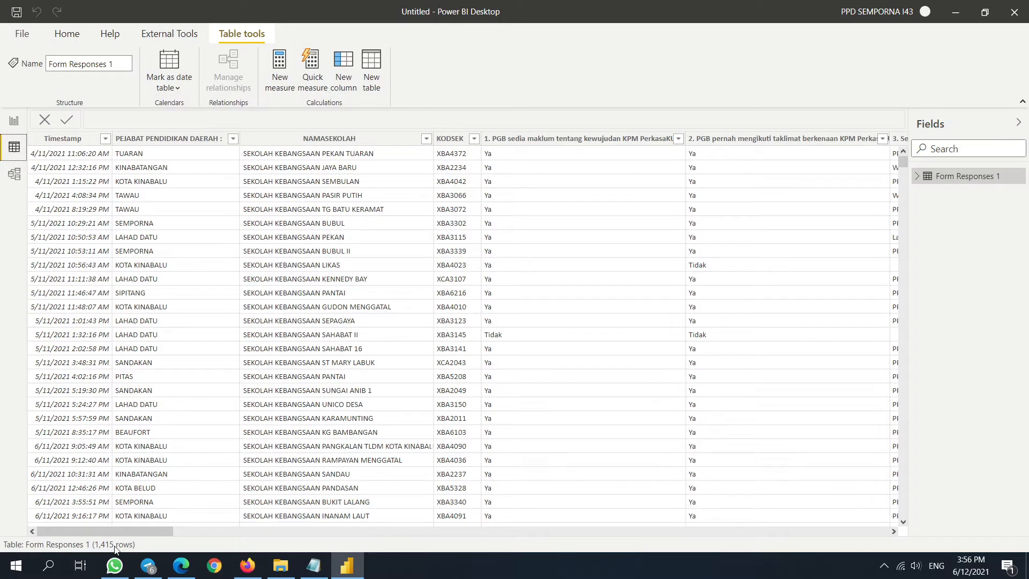
click(253, 569)
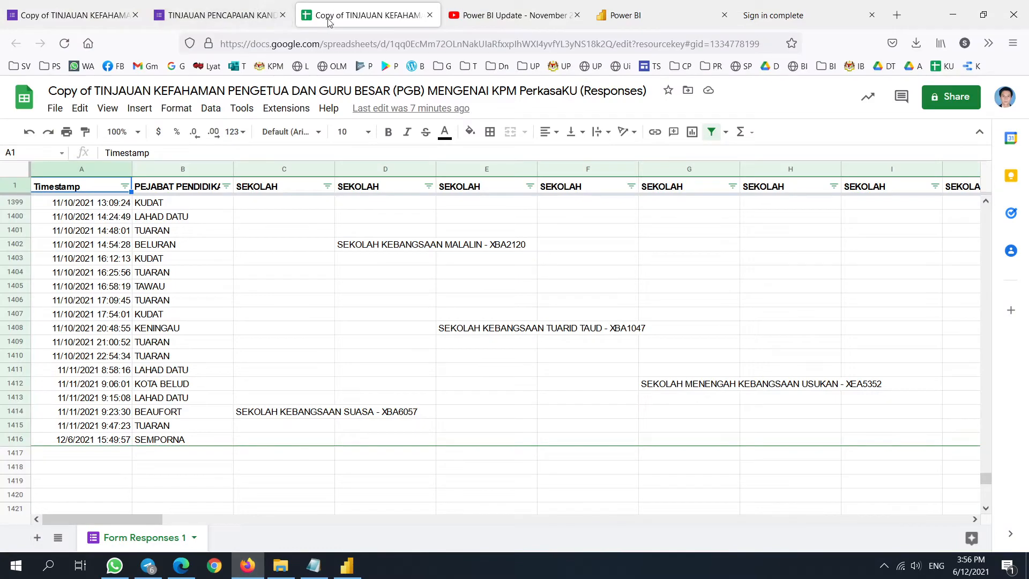
- Delete the SEMPORNA test response in row 1416 of the responses sheet, then return to Power BI
click(349, 573)
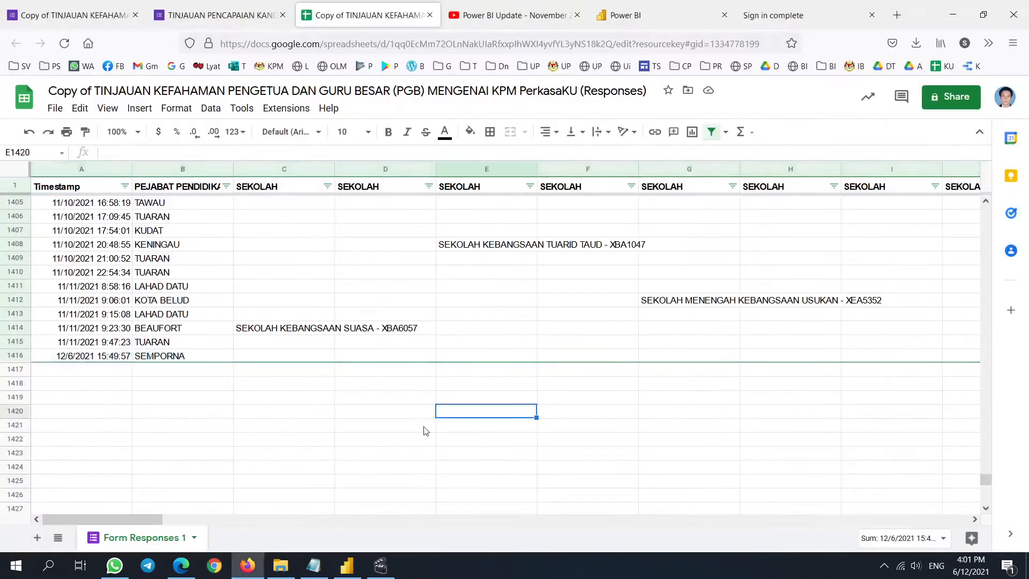
click(442, 304)
drag(133, 520, 985, 536)
click(182, 397)
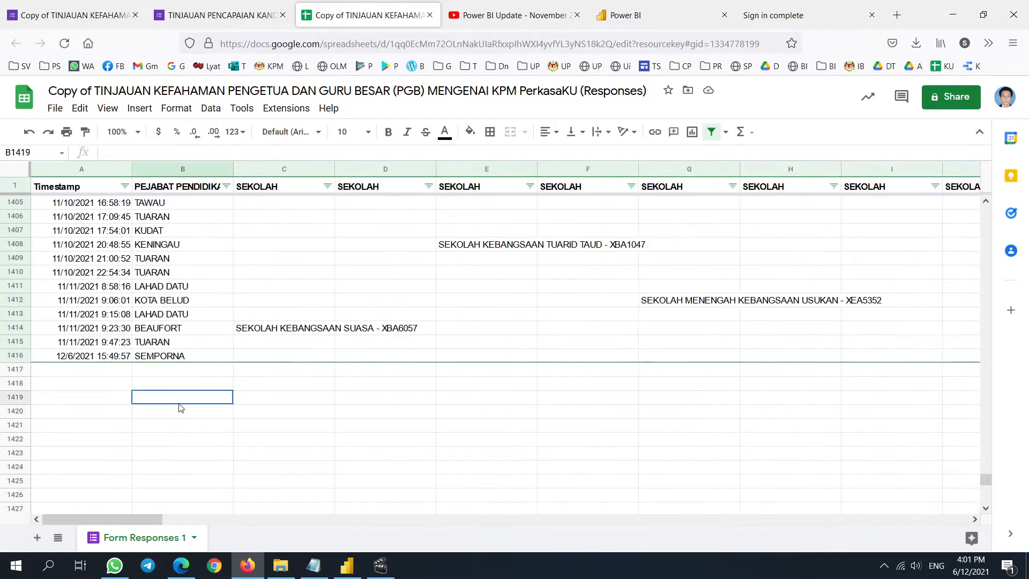
click(13, 355)
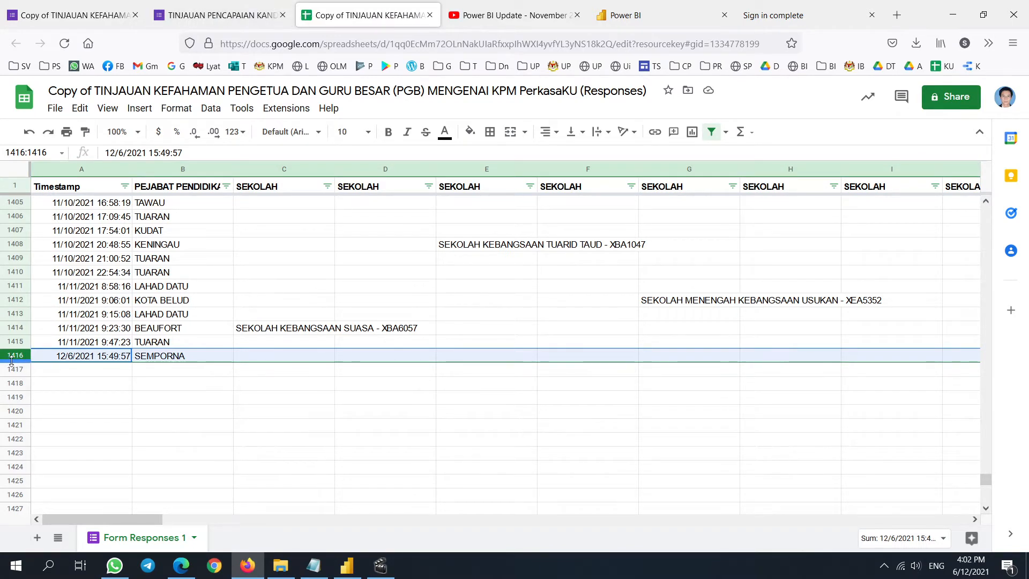
right_click(12, 358)
click(93, 387)
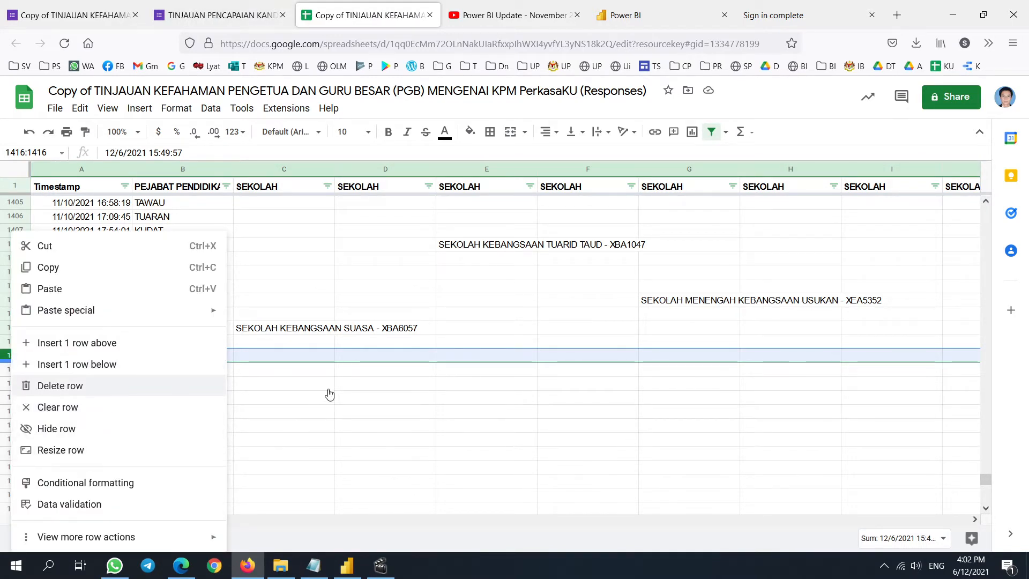
click(347, 565)
scroll(107, 483, down, 10)
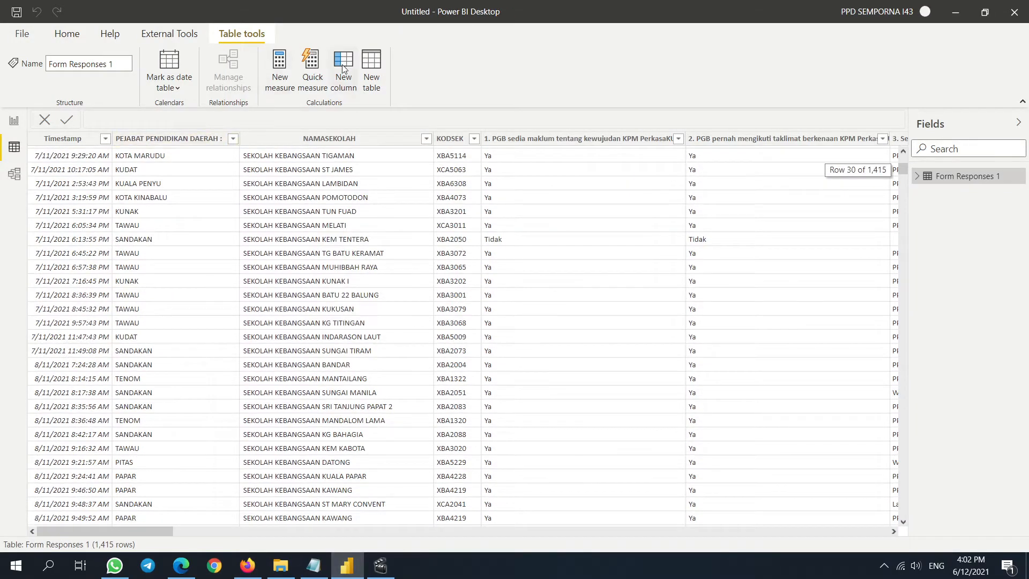
- Refresh the data so Form Responses 1 drops the deleted response
click(65, 33)
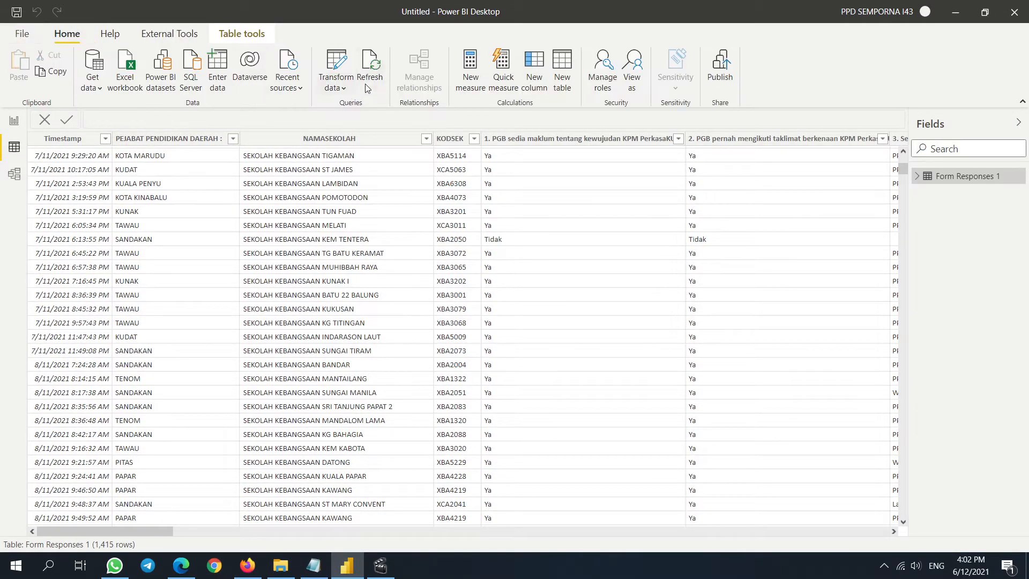
click(377, 69)
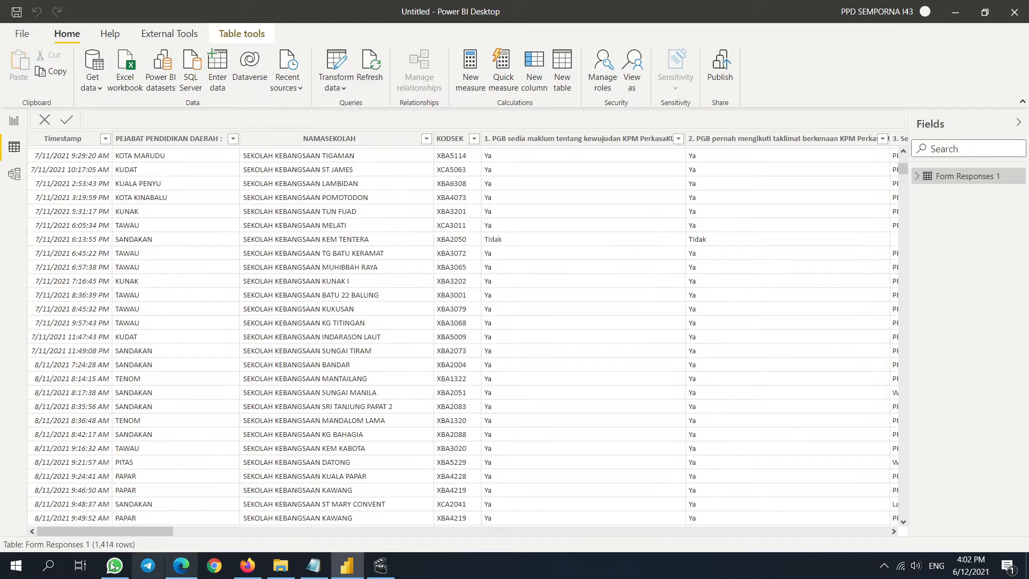
scroll(399, 431, down, 5)
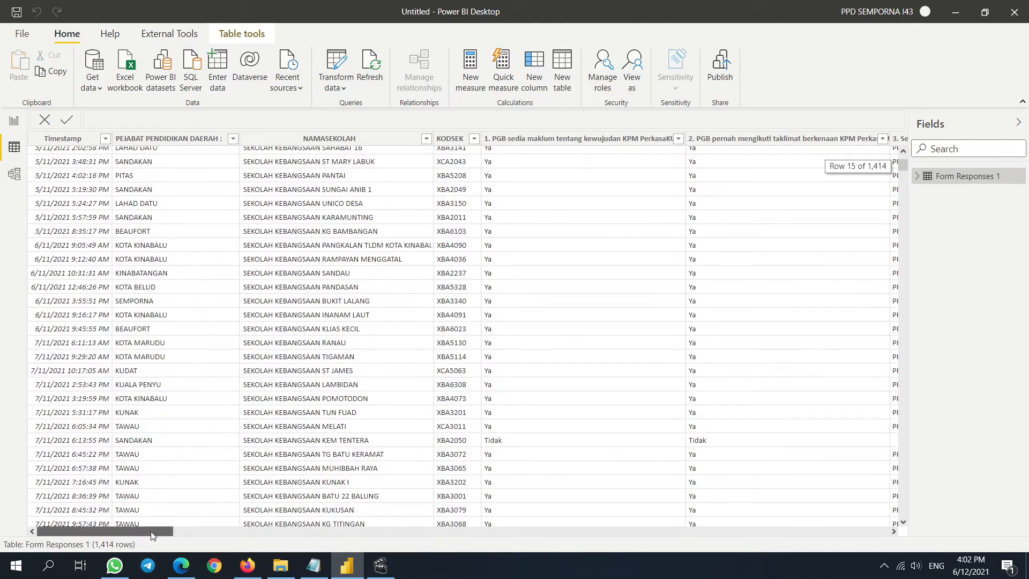
- Check the 1,414-row count in Data view, then open Power Query Editor via Transform data
click(14, 123)
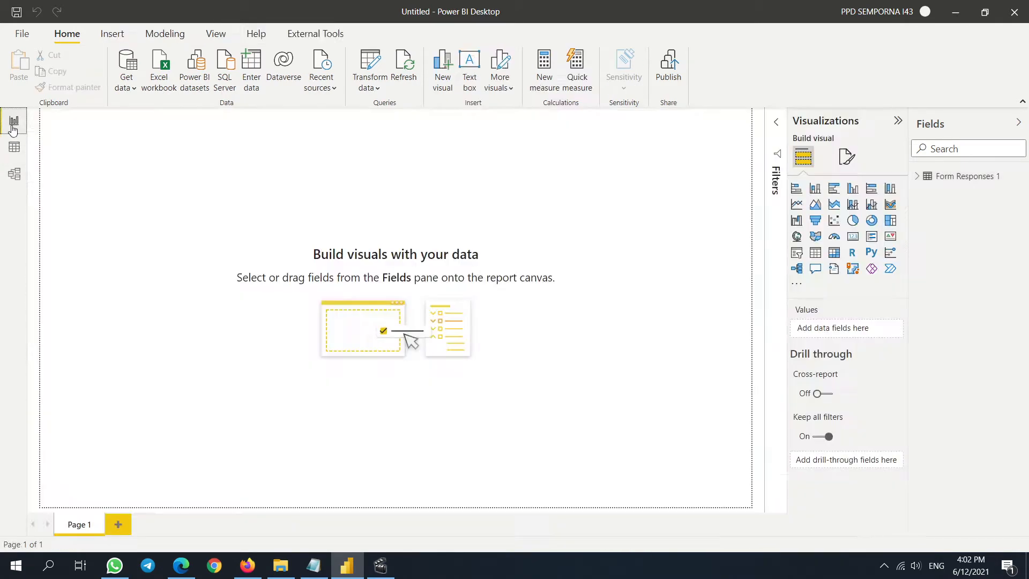
click(15, 174)
click(15, 147)
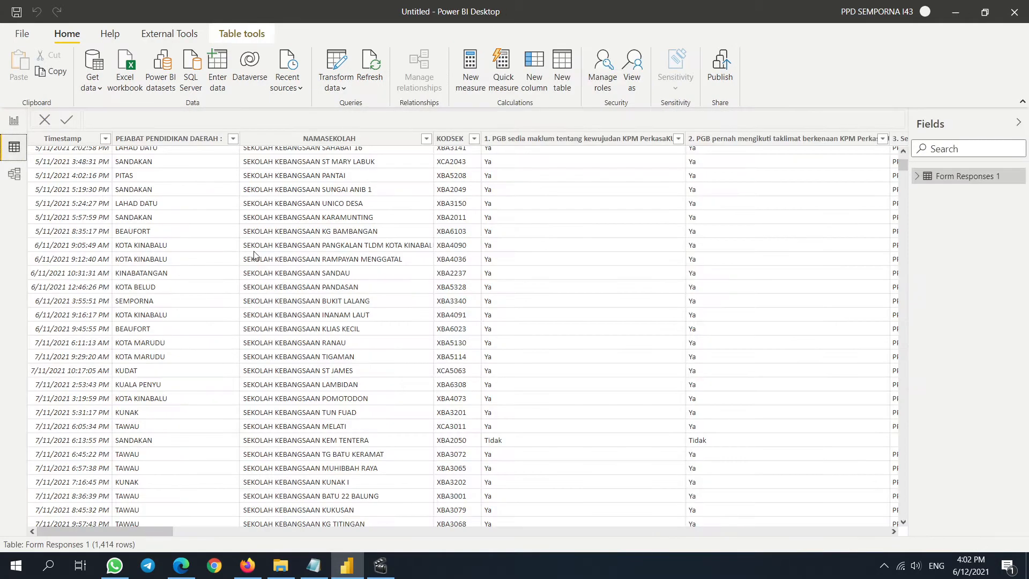
drag(153, 528, 912, 521)
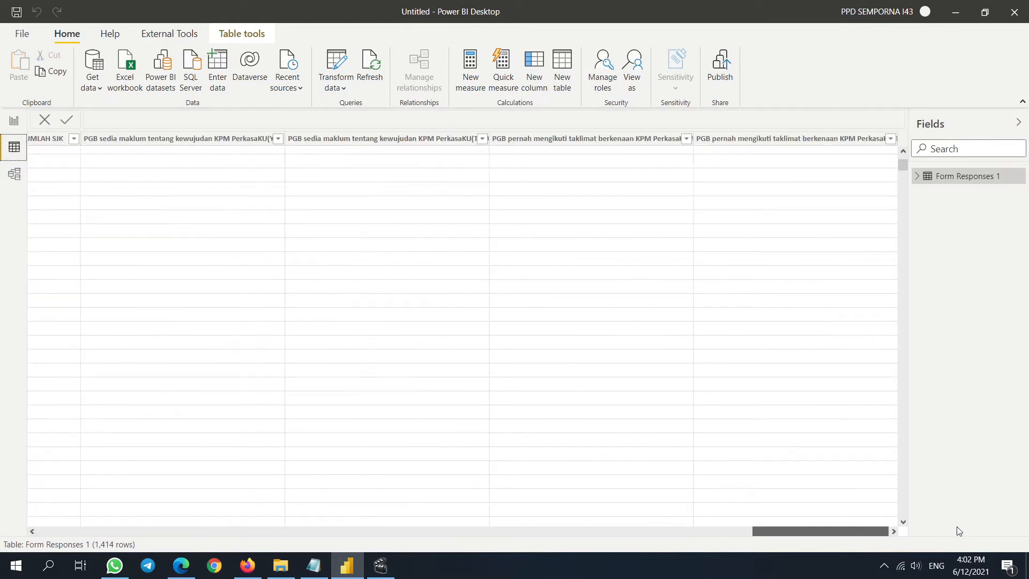
click(14, 127)
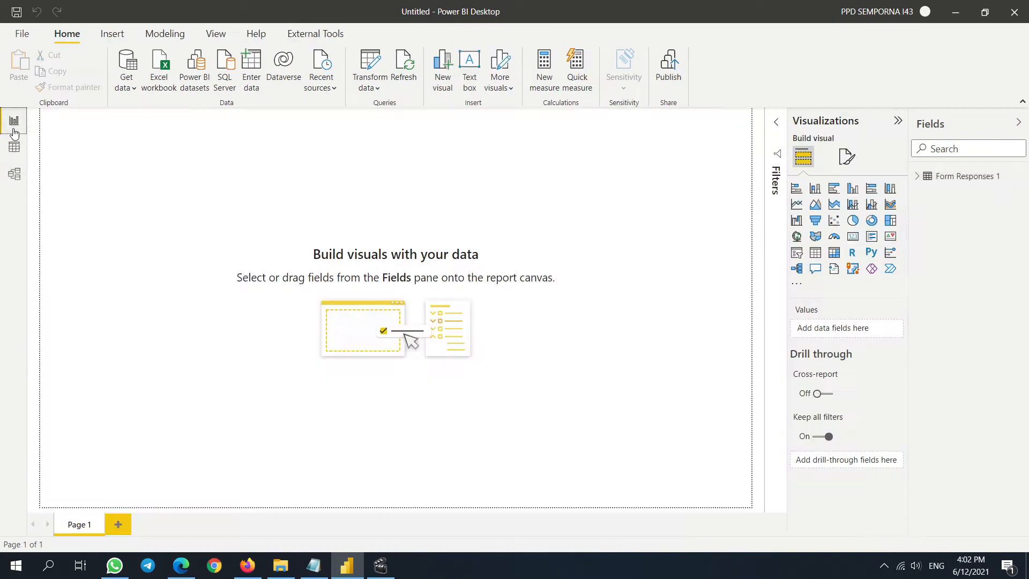
click(364, 74)
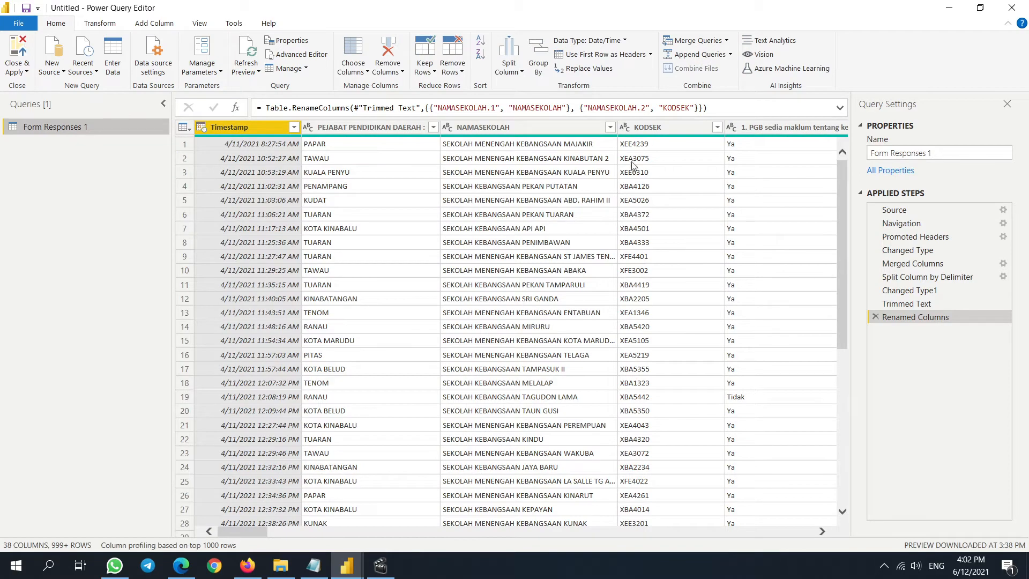
click(649, 129)
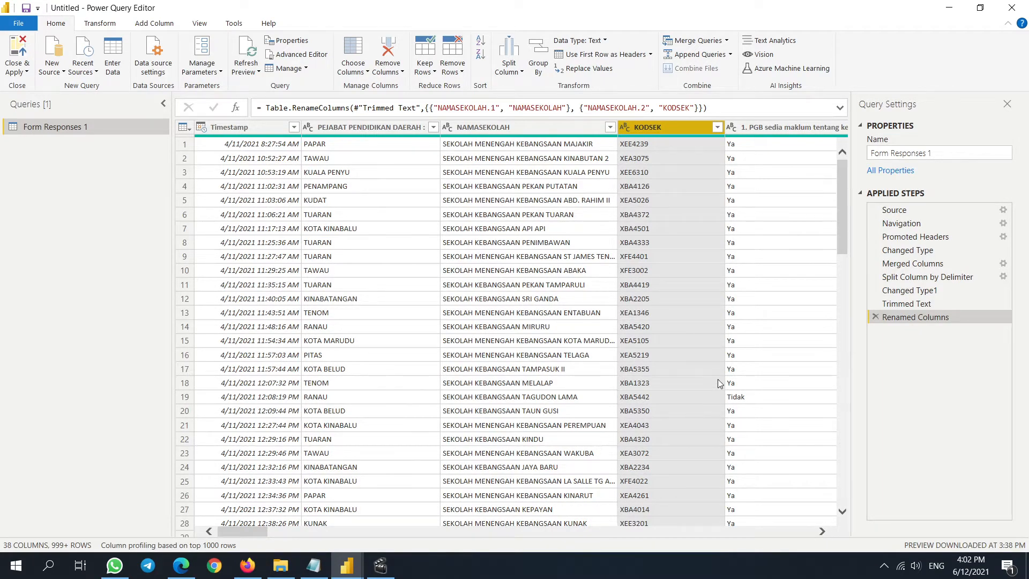
scroll(680, 300, down, 1)
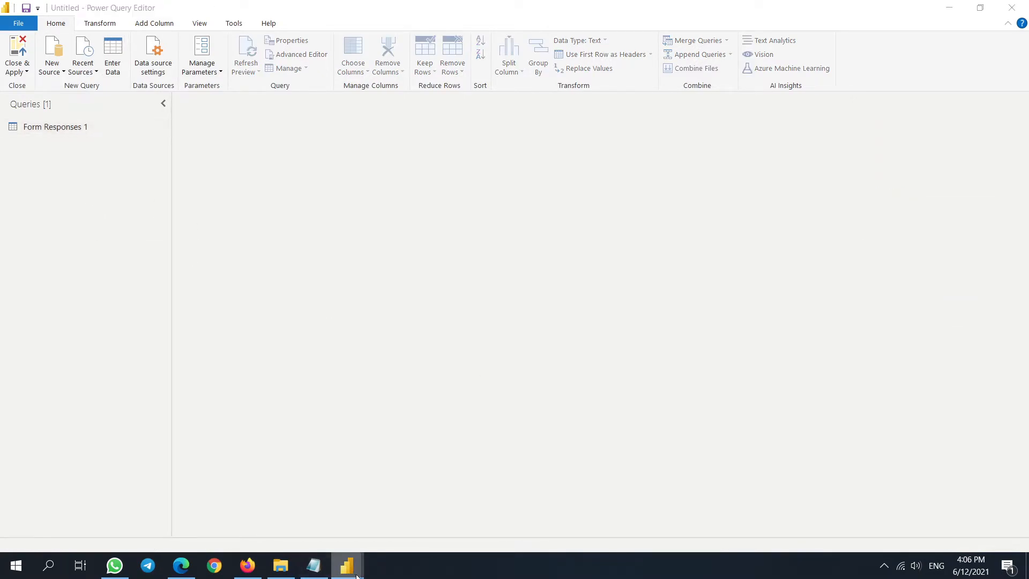
- Close the GF PerkasaKU editor window and paste the SEKOLAH query into this editor
mouse_move(347, 565)
click(421, 512)
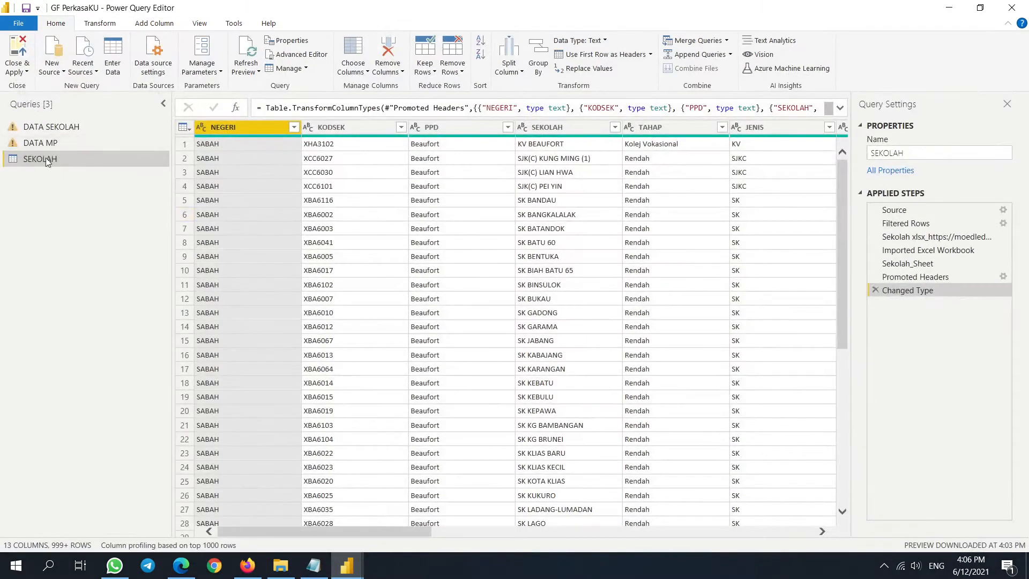
click(1020, 11)
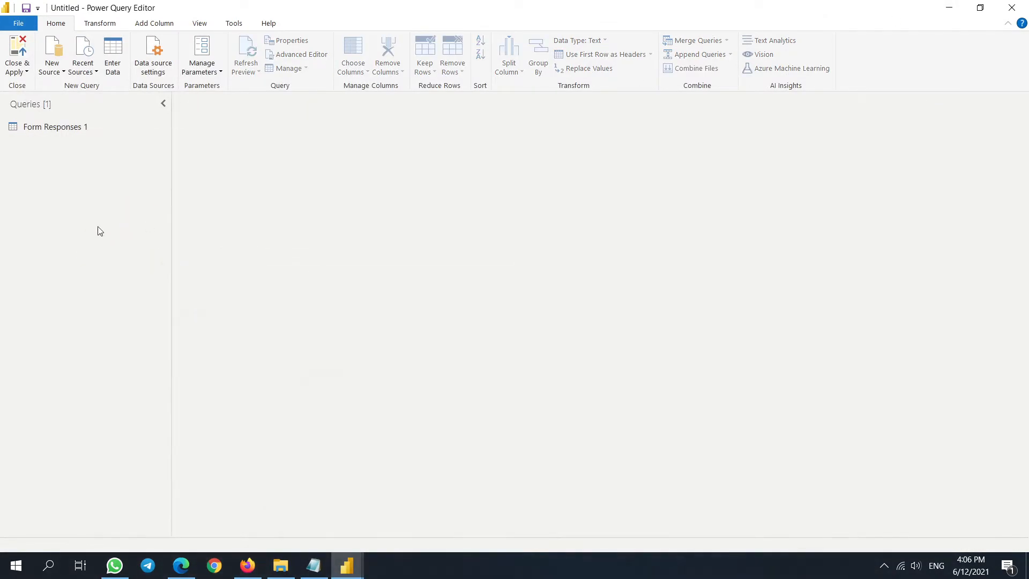
key(ctrl+v)
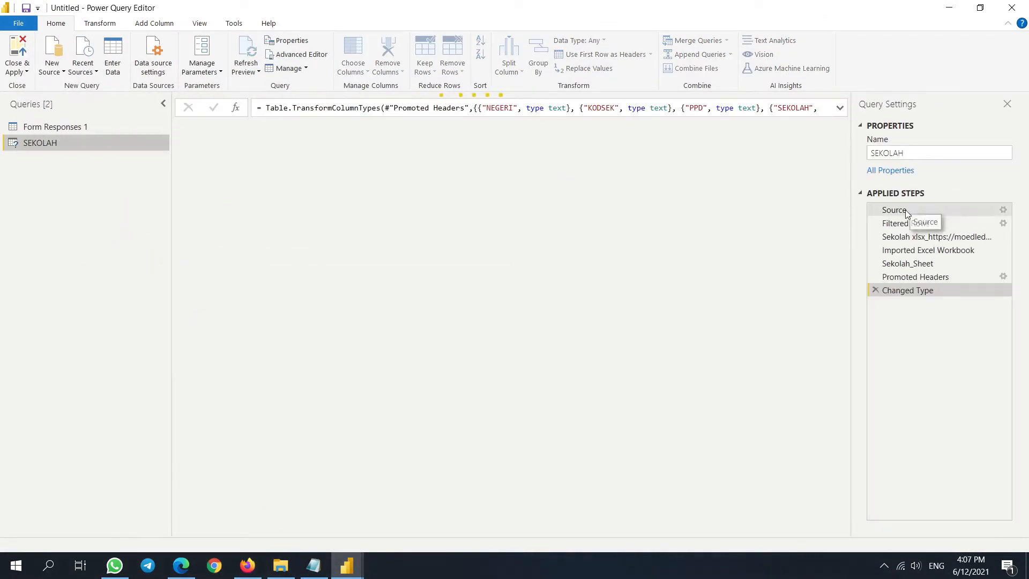
- Step through SEKOLAH's applied steps from Source through Filtered Rows, Sekolah.xlsx, Sekolah_Sheet to Promoted Headers
click(905, 210)
click(840, 109)
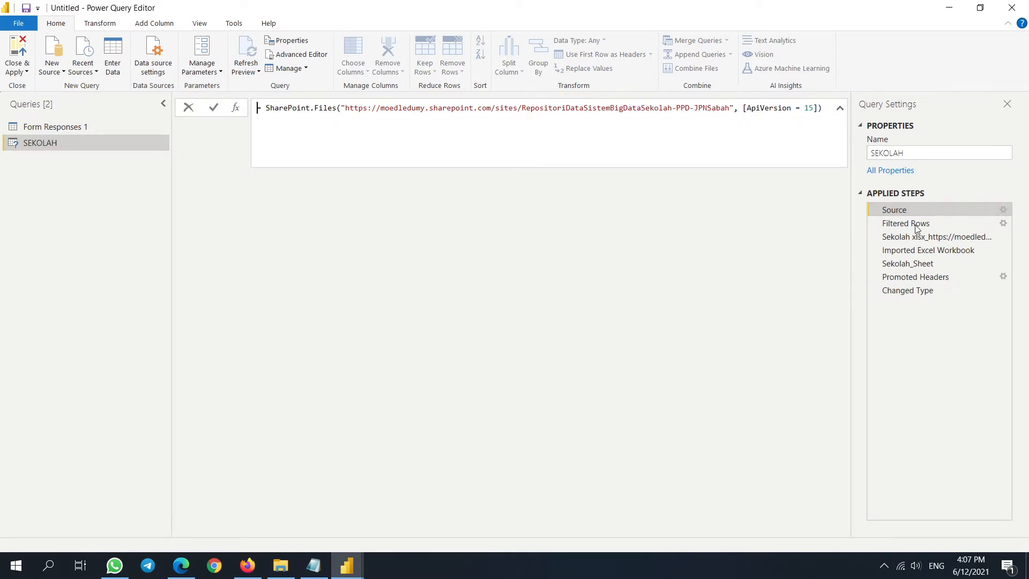
click(895, 225)
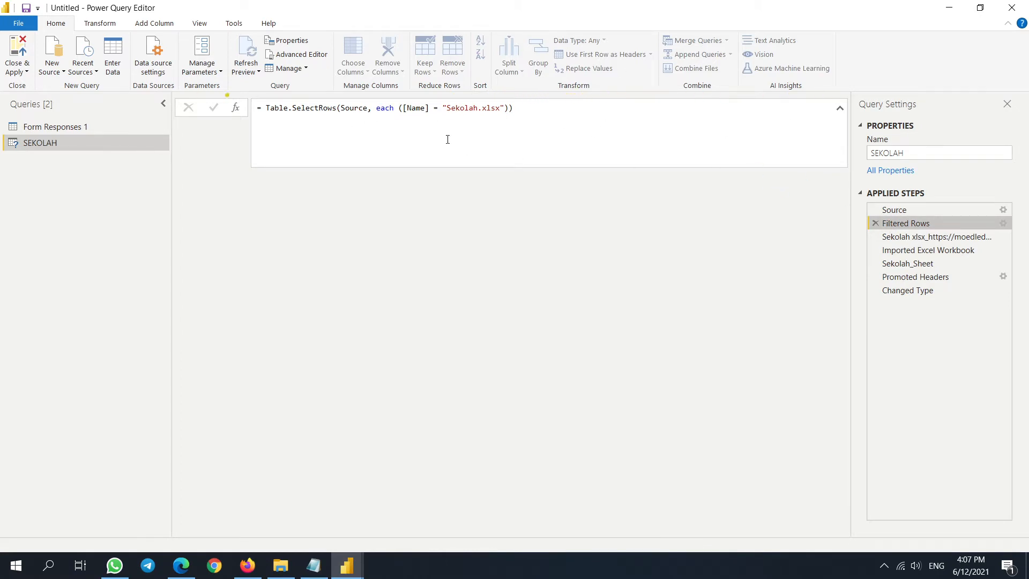
click(912, 236)
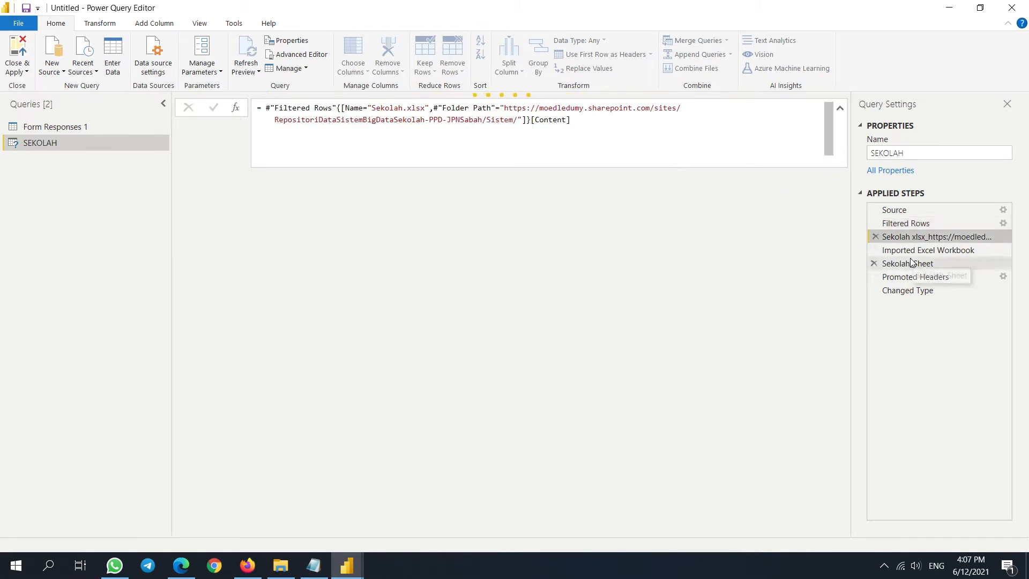
click(914, 250)
click(918, 264)
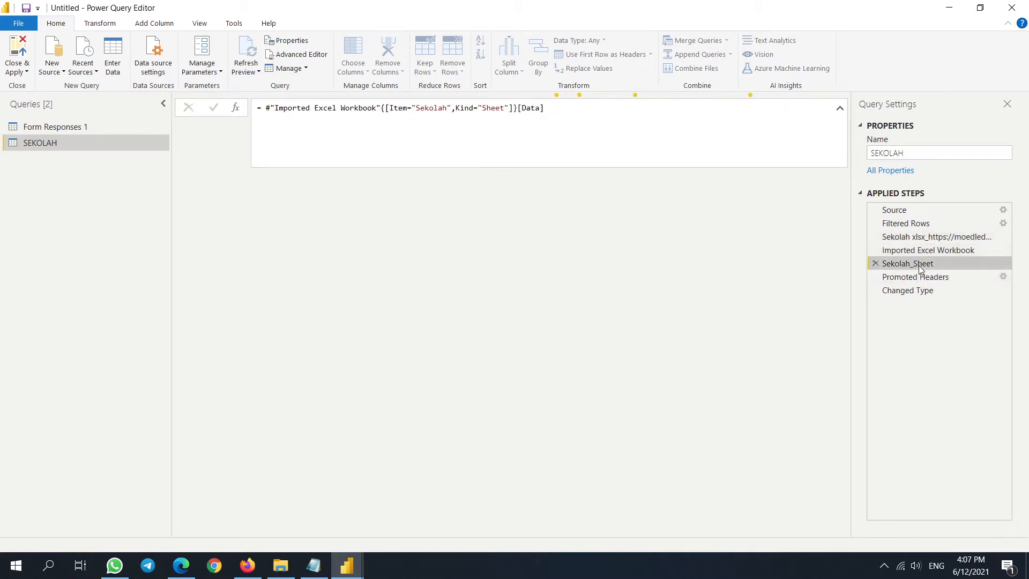
click(920, 281)
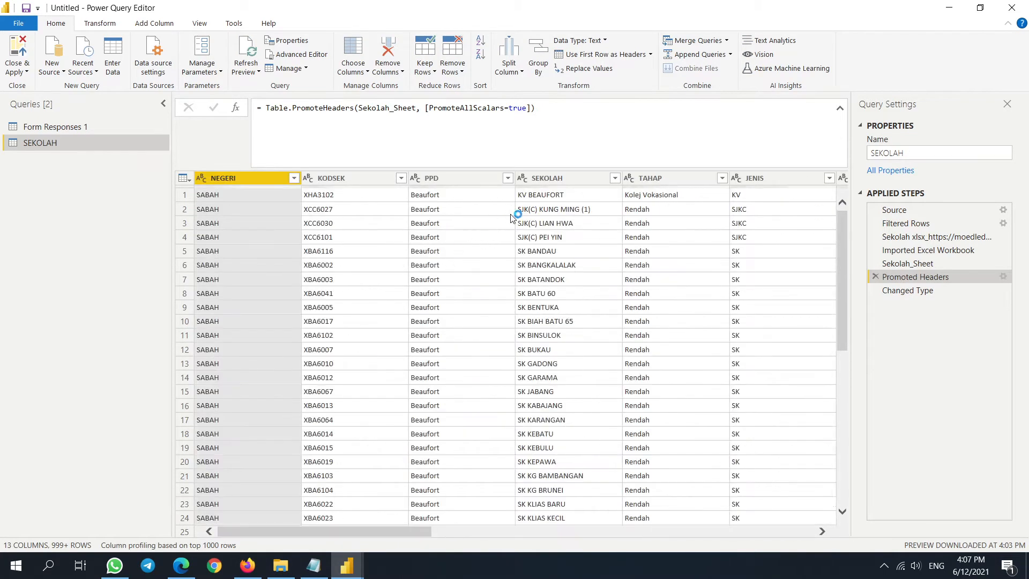
- Inspect the PPD, TAHAP, LOKASI and KODSEK columns and the final Changed Type step
click(439, 180)
click(664, 178)
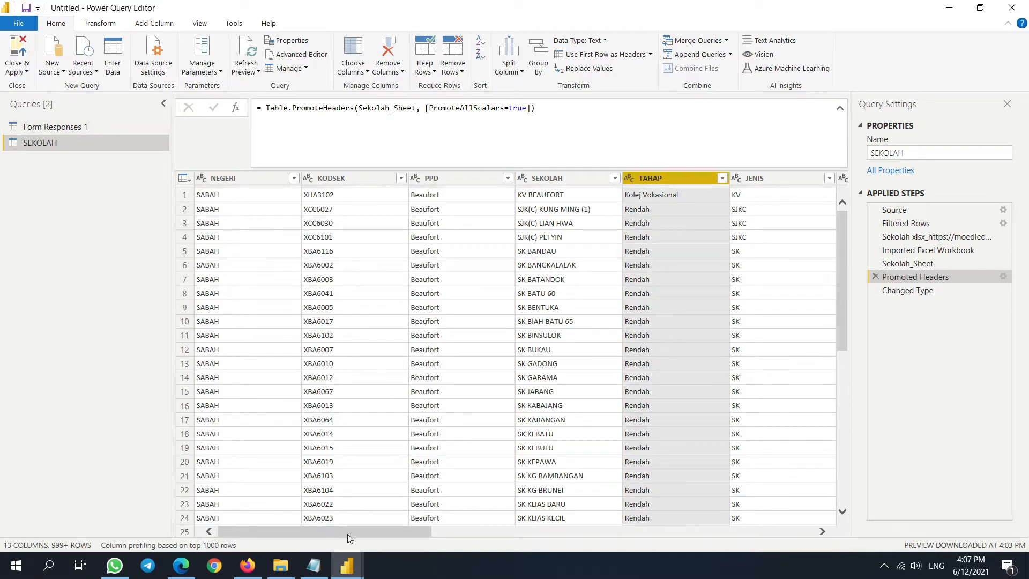
drag(347, 534, 503, 231)
click(272, 180)
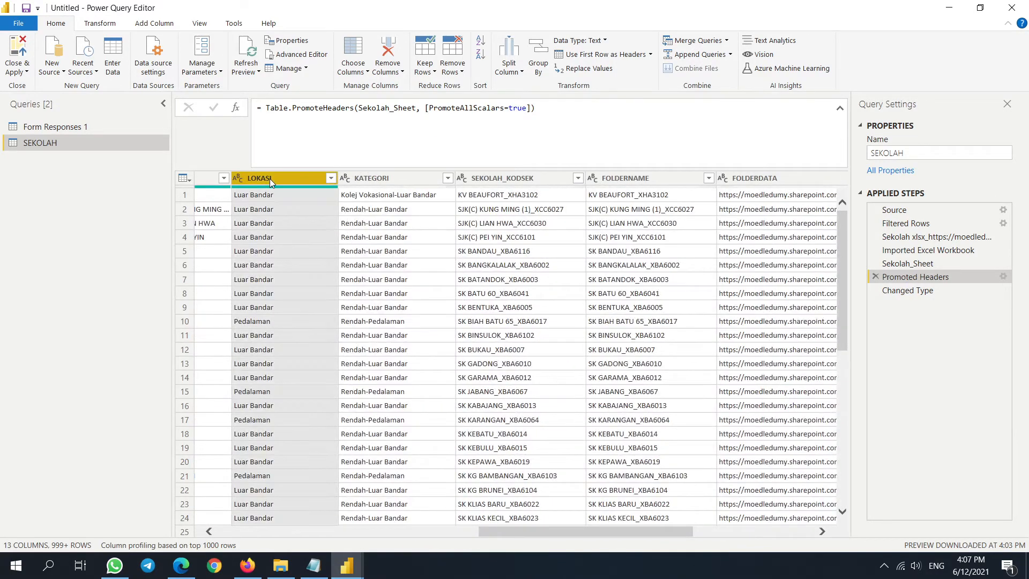
drag(579, 530, 318, 531)
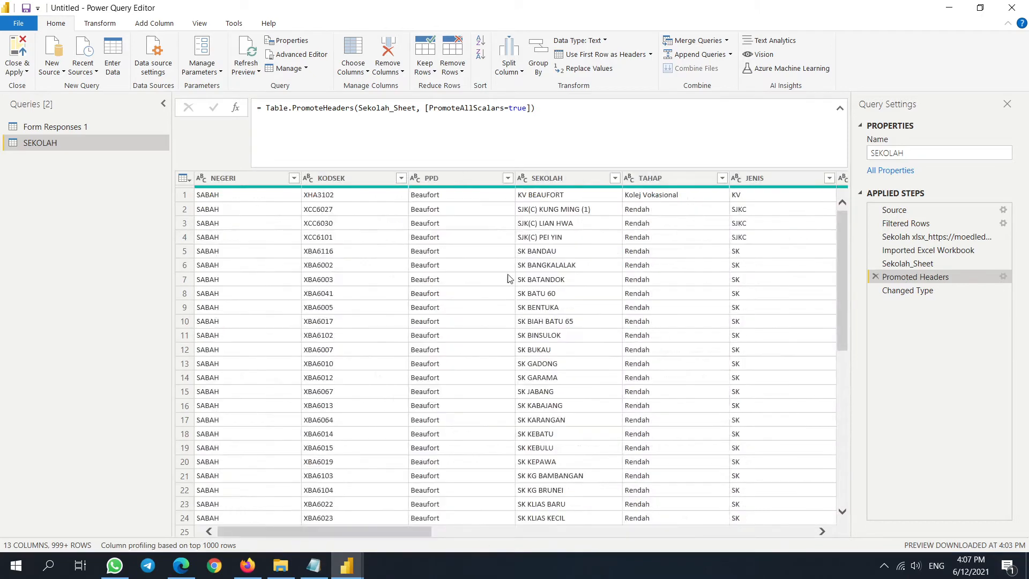
click(350, 177)
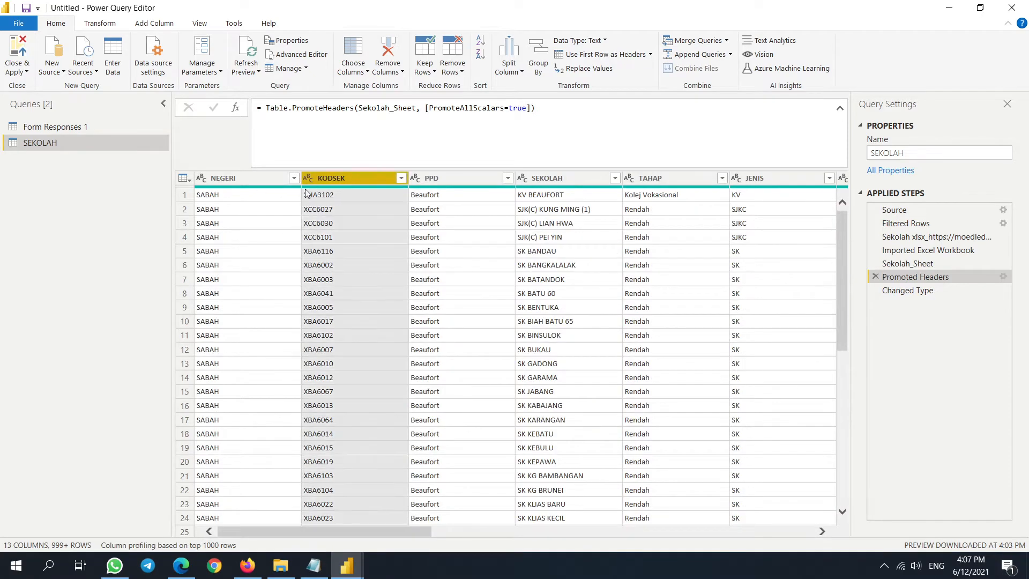
click(921, 291)
click(66, 129)
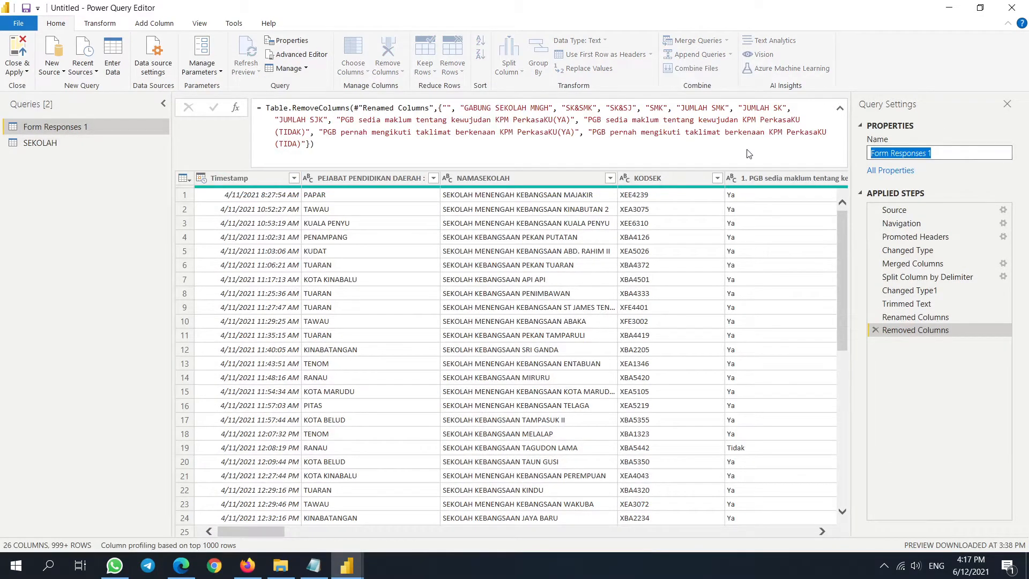
- Rename Form Responses 1 to DATA SEKOLAH and Close & Apply to load both queries
text(DAT)
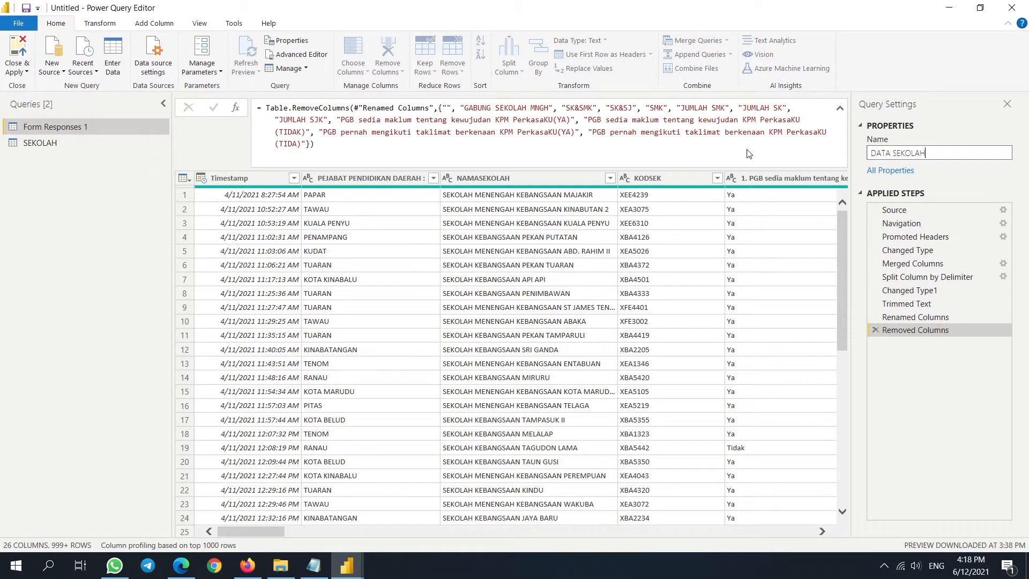
text(A SEKOLAH)
key(Return)
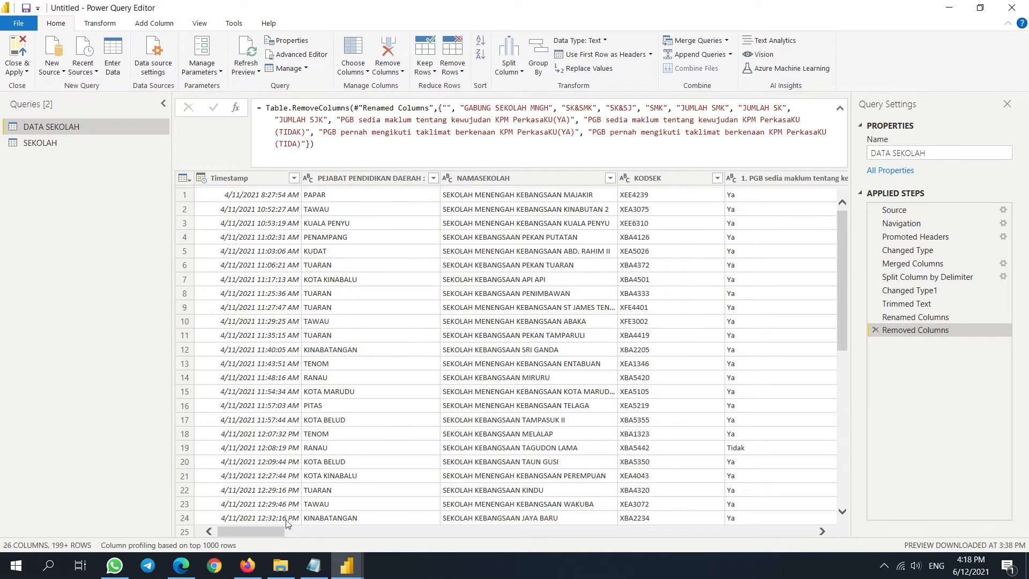
drag(272, 531, 211, 516)
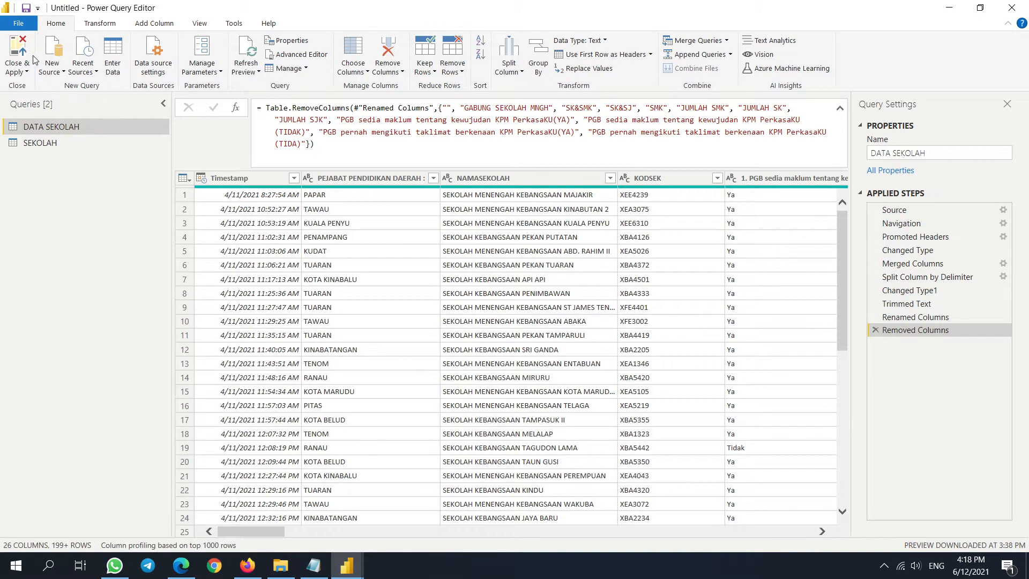
click(21, 57)
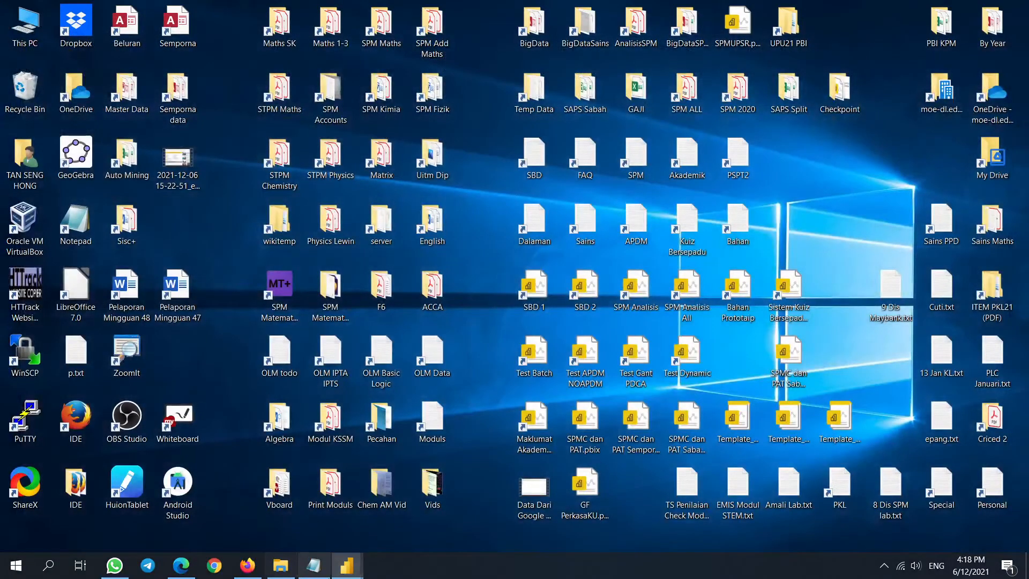
mouse_move(347, 566)
click(301, 522)
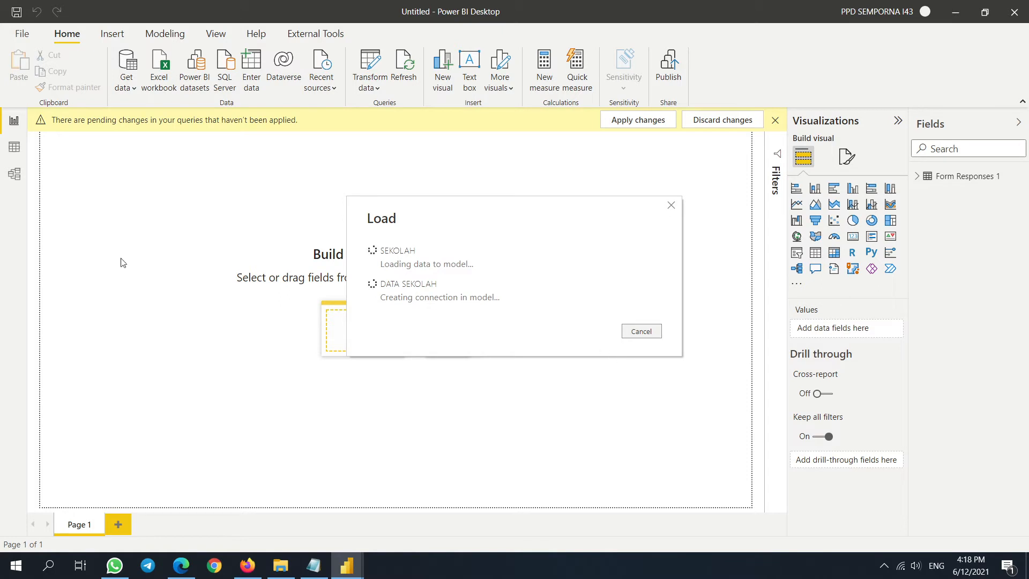
- In Model view, set the SEKOLAH table's row label to SEKOLAH and key column to KODSEK
click(13, 176)
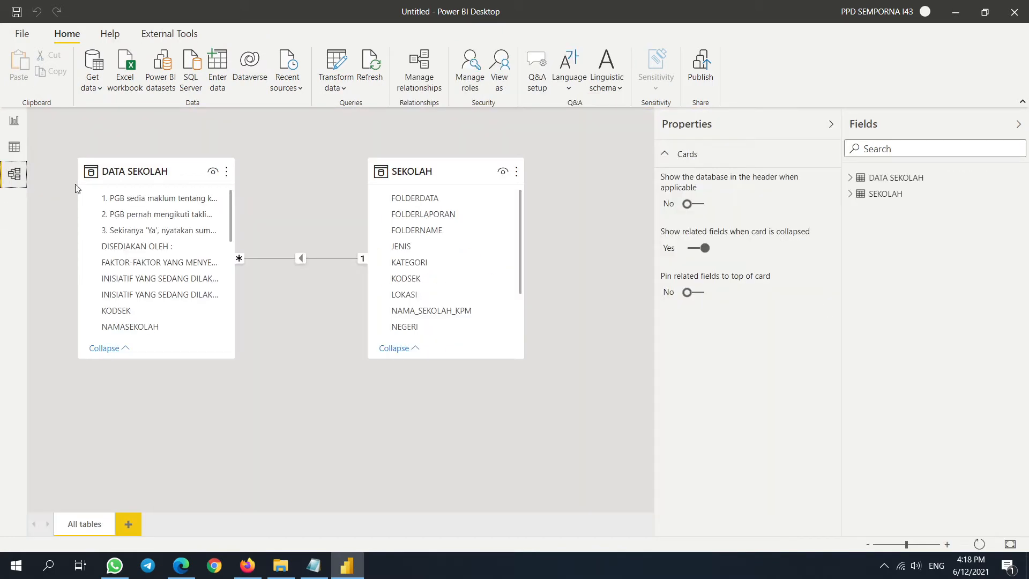
click(439, 174)
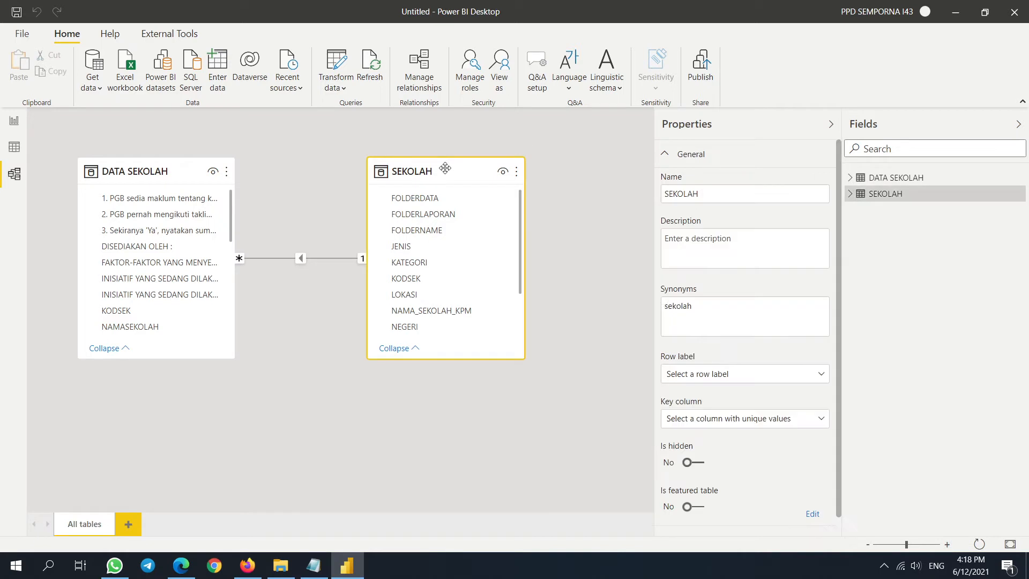
click(804, 375)
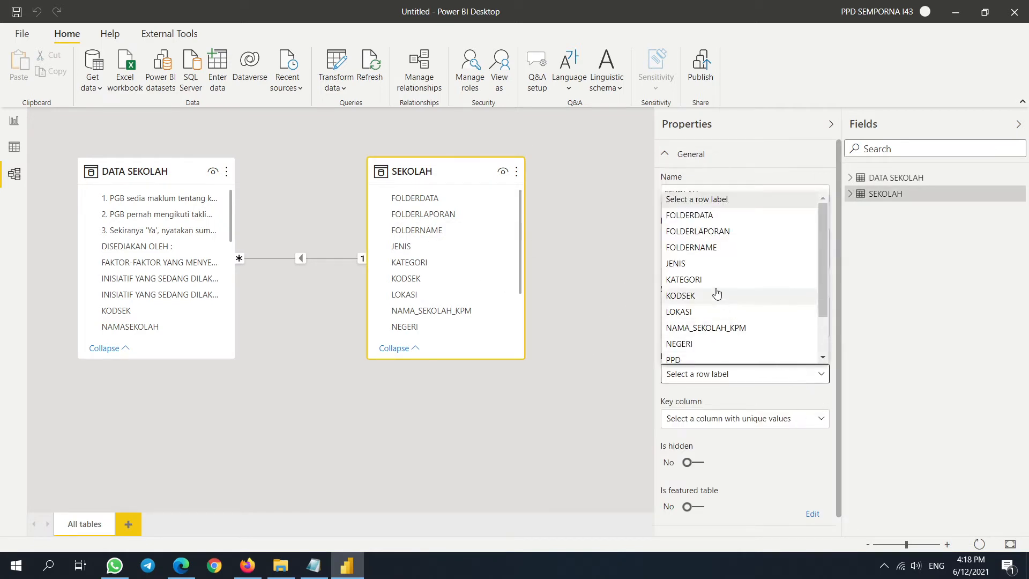
scroll(714, 289, down, 1)
click(711, 325)
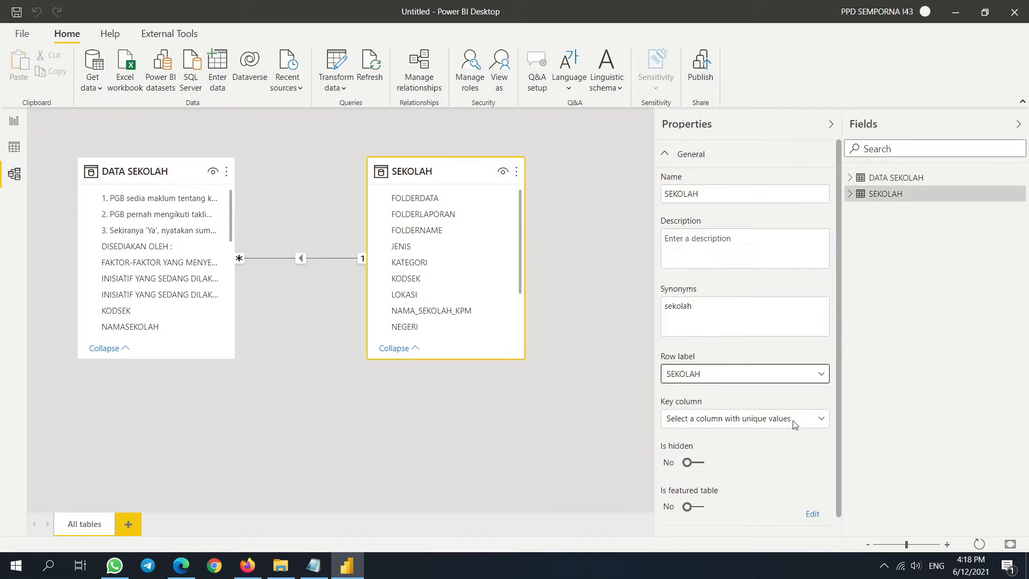
click(814, 420)
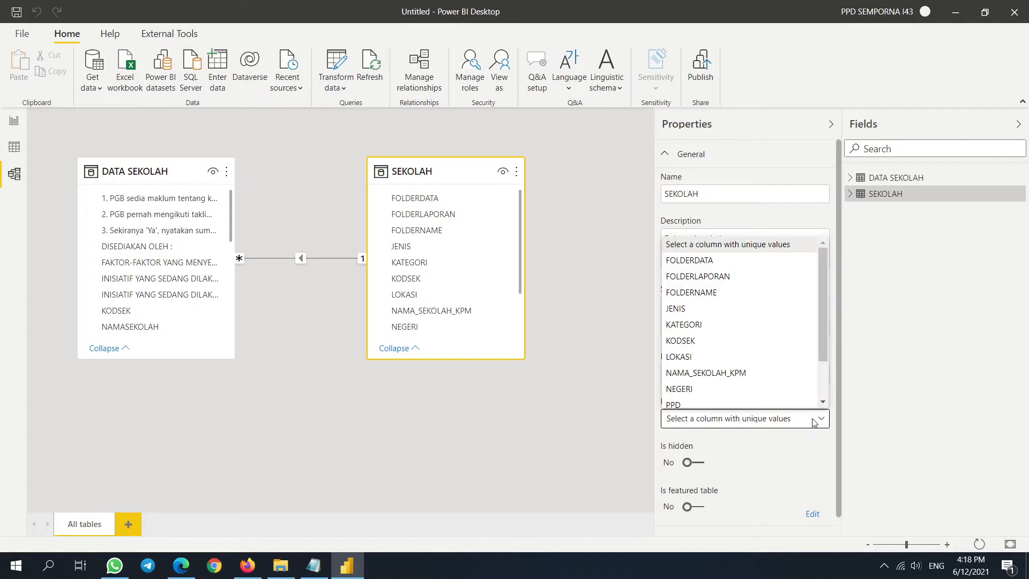
click(697, 347)
scroll(432, 270, down, 1)
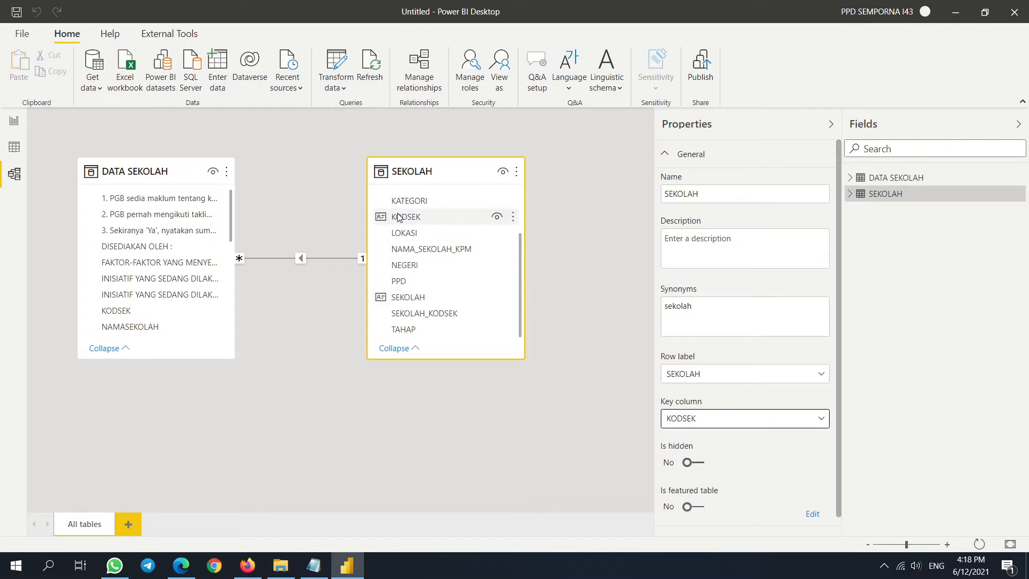
- Confirm the many-to-one DATA SEKOLAH–SEKOLAH relationship and collapse the properties and fields panes
drag(432, 165, 456, 181)
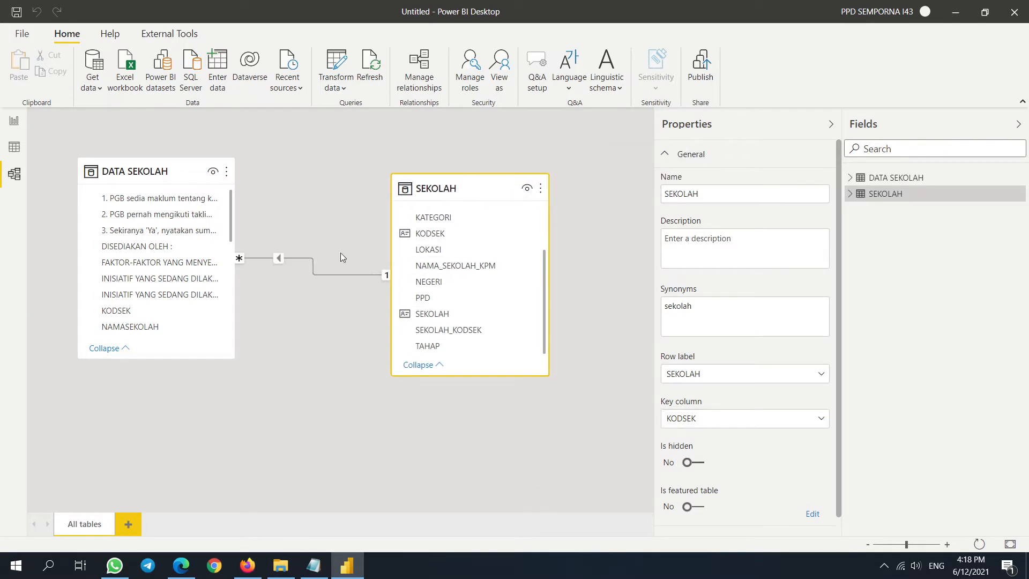
double_click(325, 275)
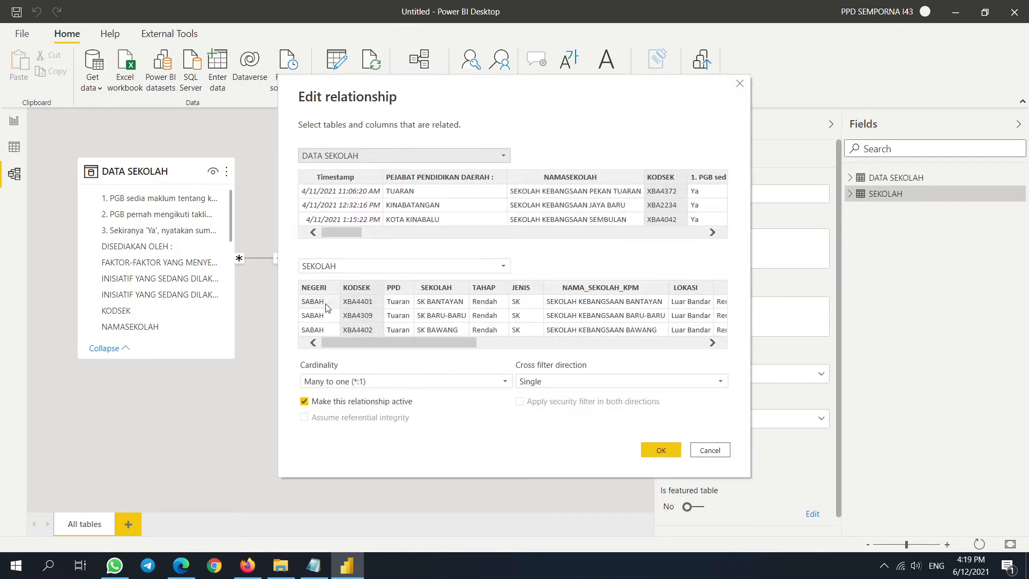
click(661, 452)
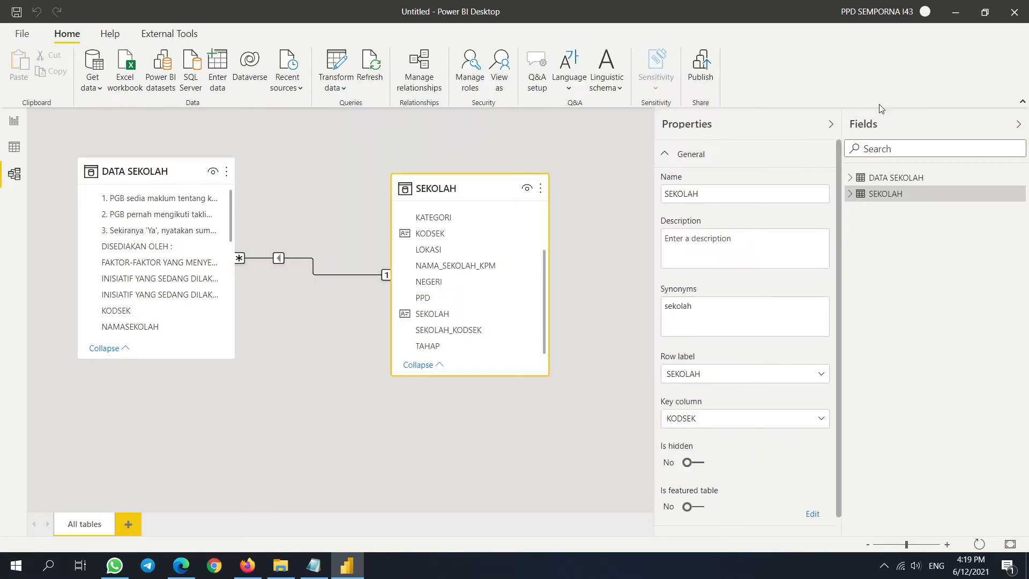
click(831, 124)
click(1018, 124)
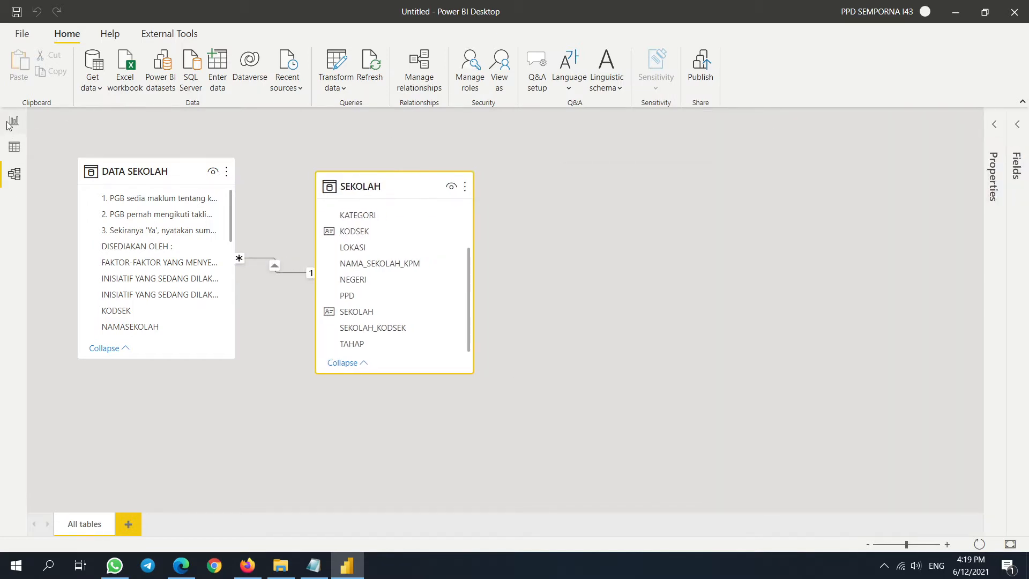
click(14, 120)
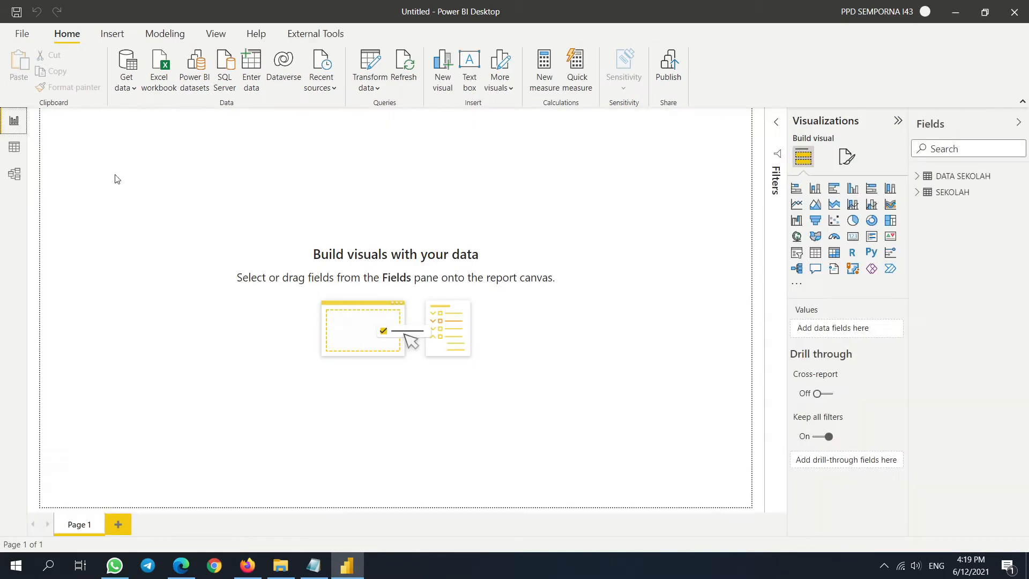
- Scroll across the DATA SEKOLAH rows in Data view, then reopen Power Query Editor
click(13, 148)
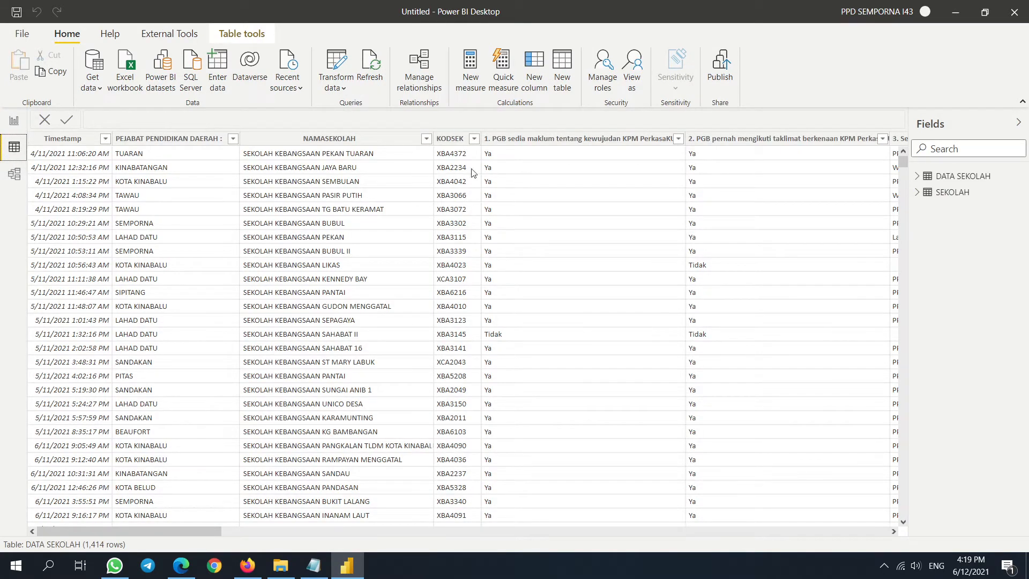
drag(202, 526, 871, 529)
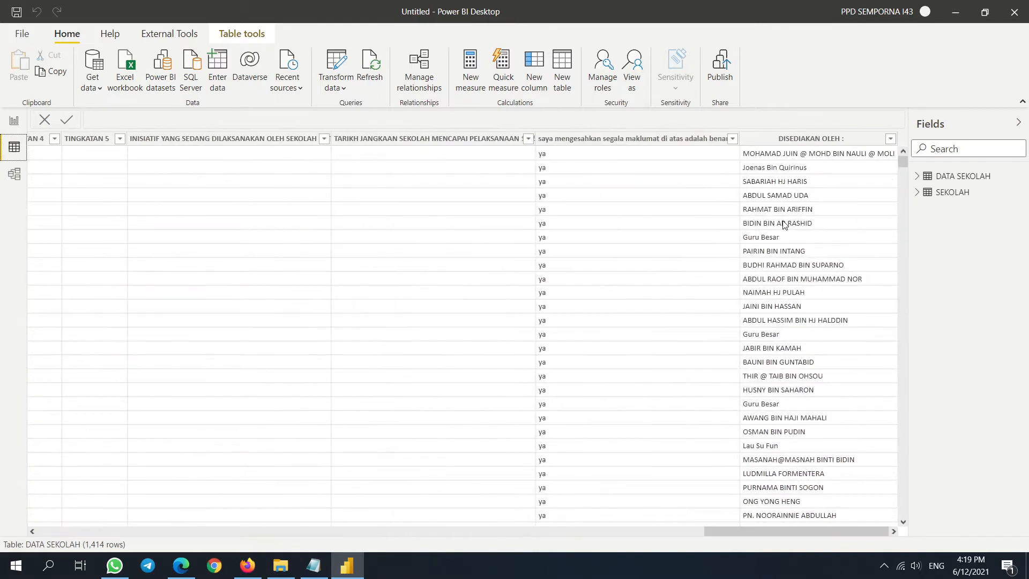
drag(793, 529, 125, 529)
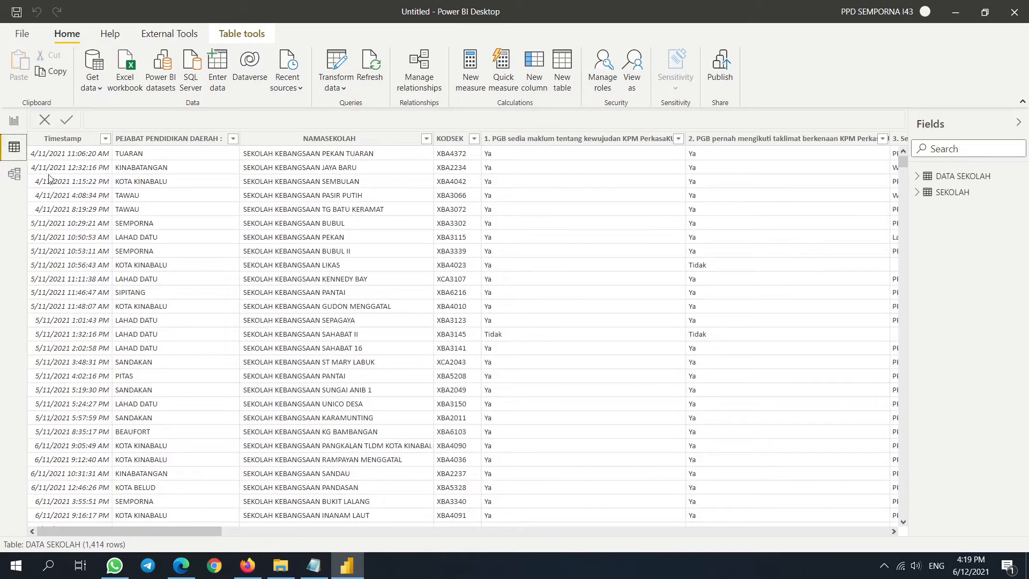
click(14, 121)
click(370, 69)
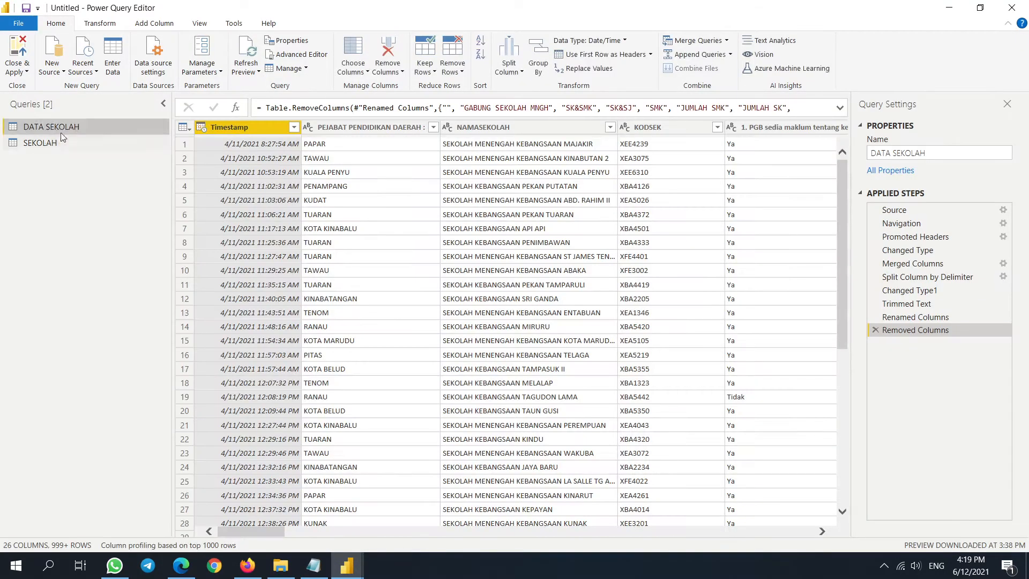
- Add an index column starting from 0 to the DATA SEKOLAH query
drag(249, 533, 258, 66)
click(154, 23)
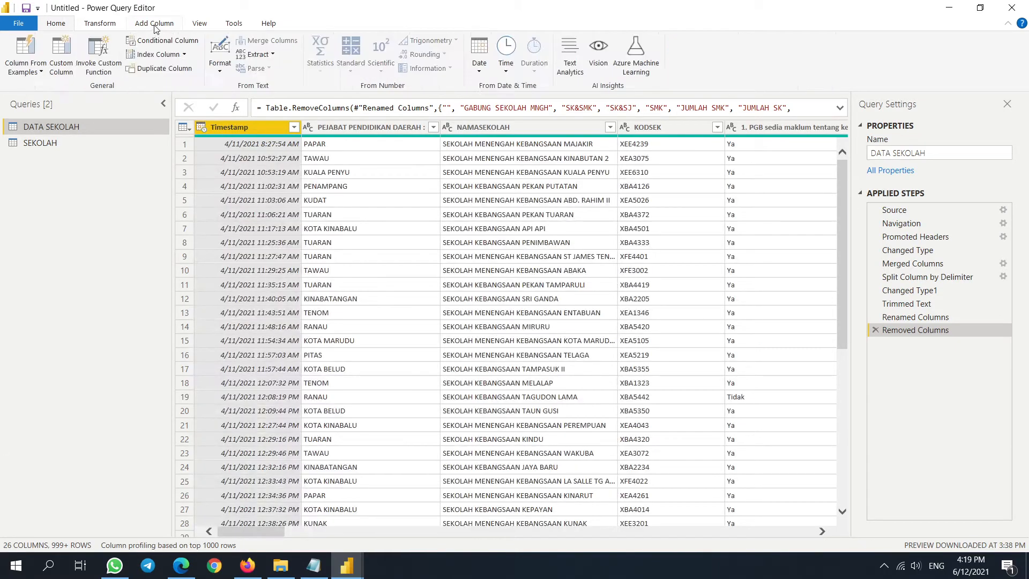
click(184, 54)
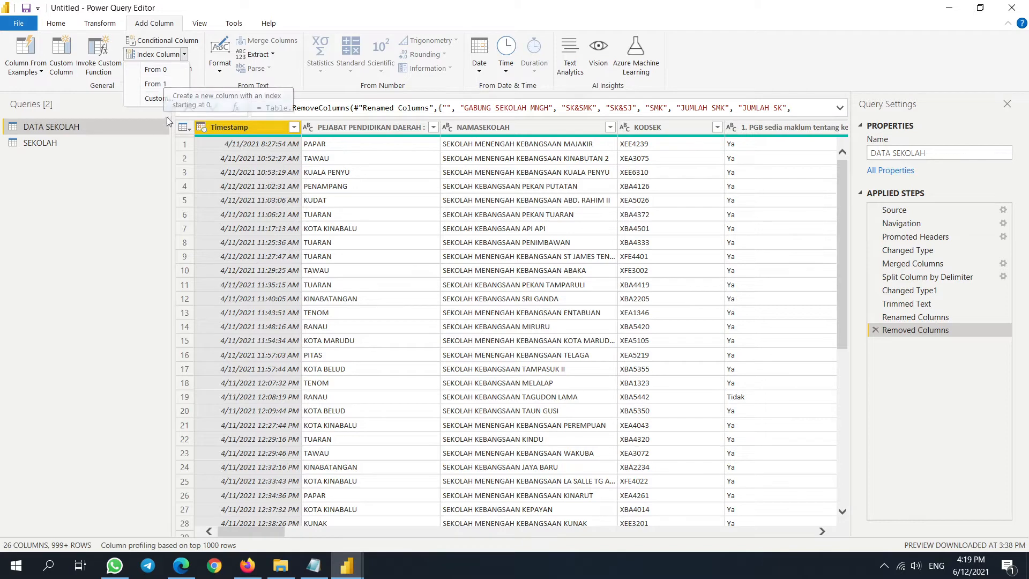
click(161, 71)
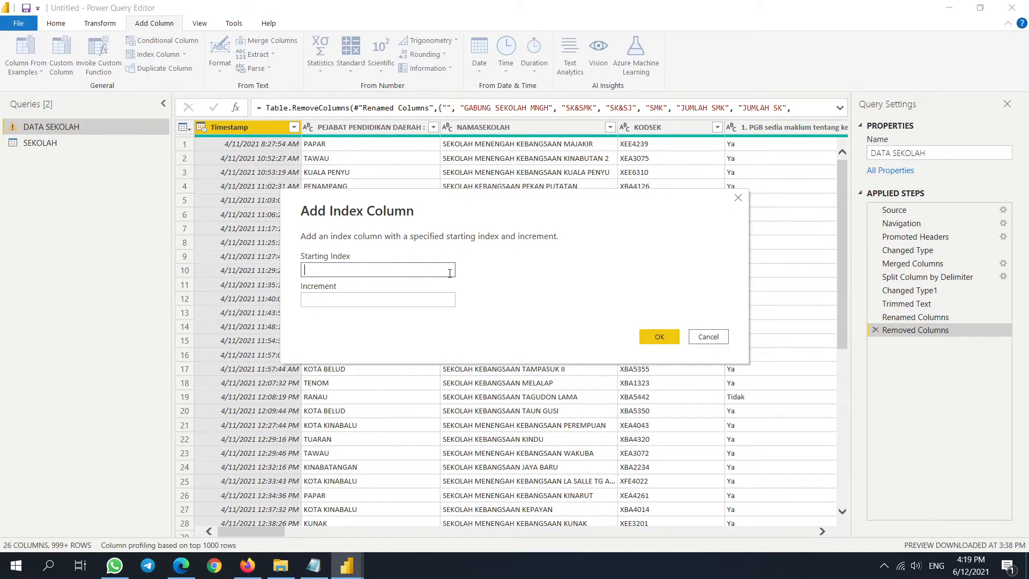
click(706, 336)
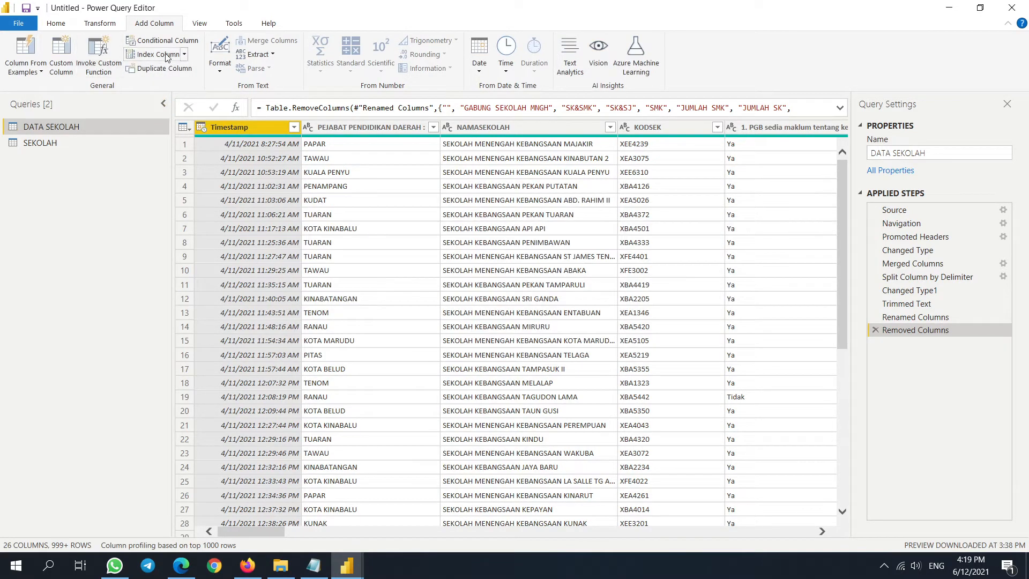
click(166, 55)
- Rename the Index column to ID Pengisian, then close the editor and apply changes
double_click(776, 127)
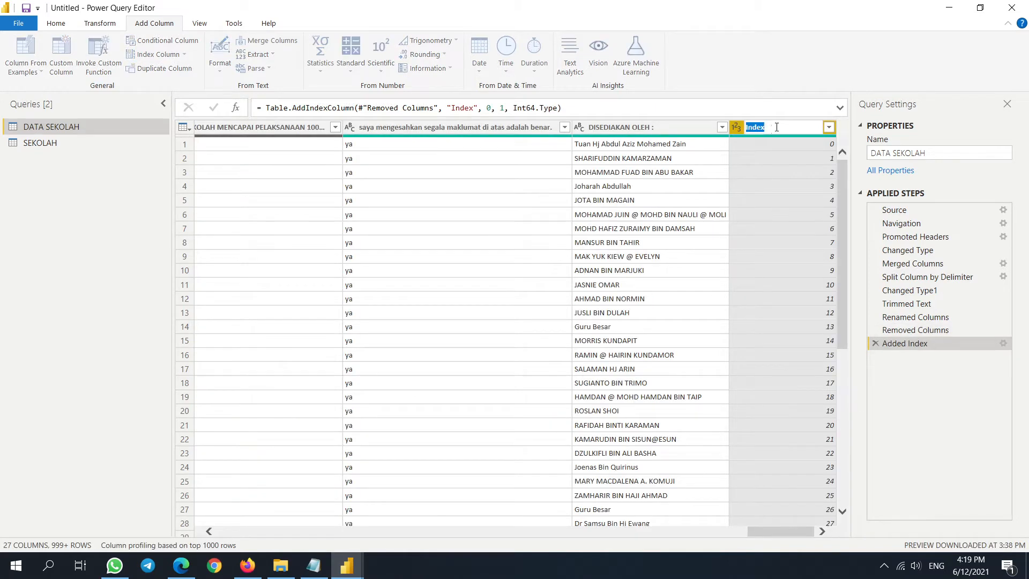
text(ID Pengisian)
key(Return)
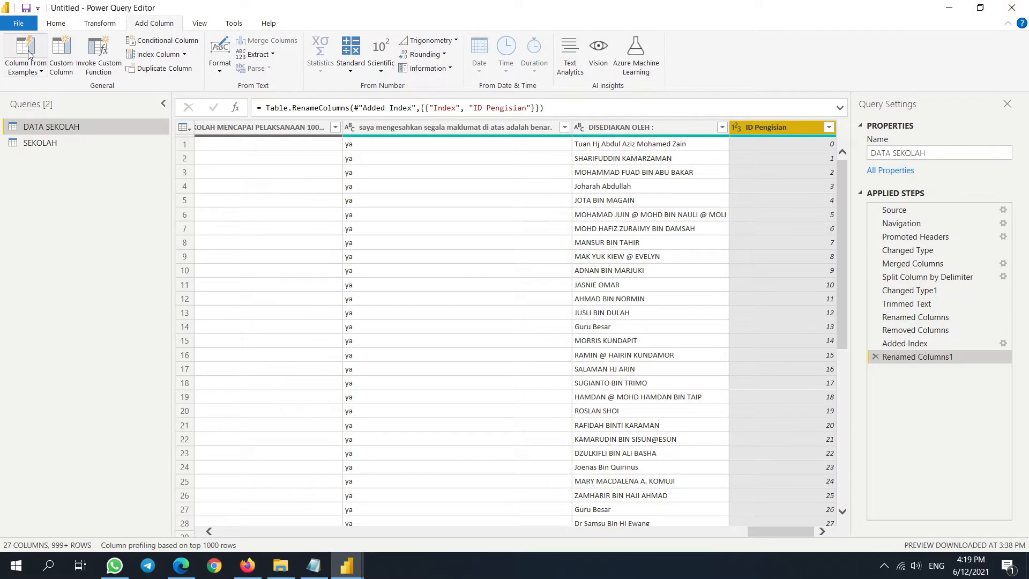
click(56, 23)
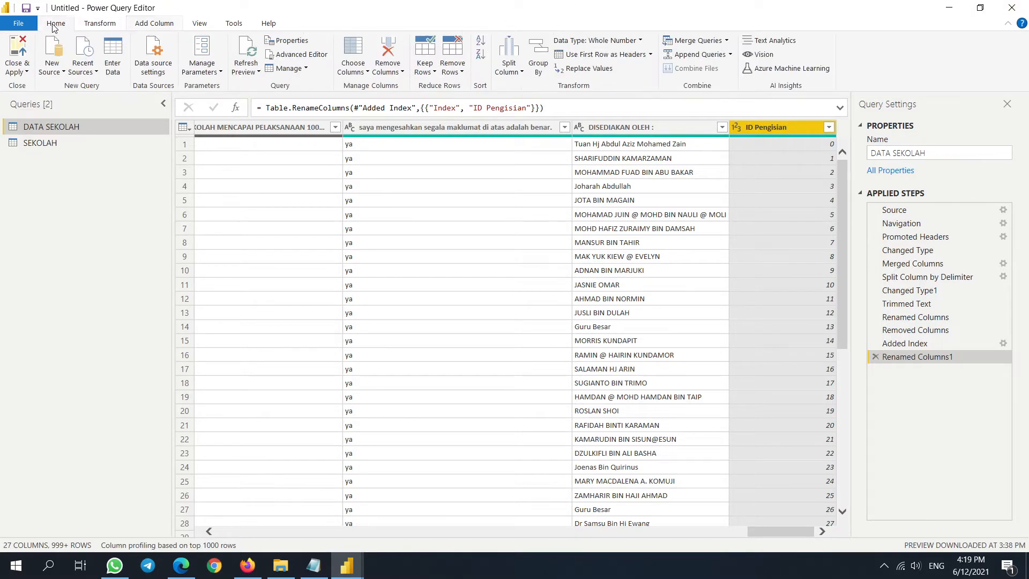
click(1011, 7)
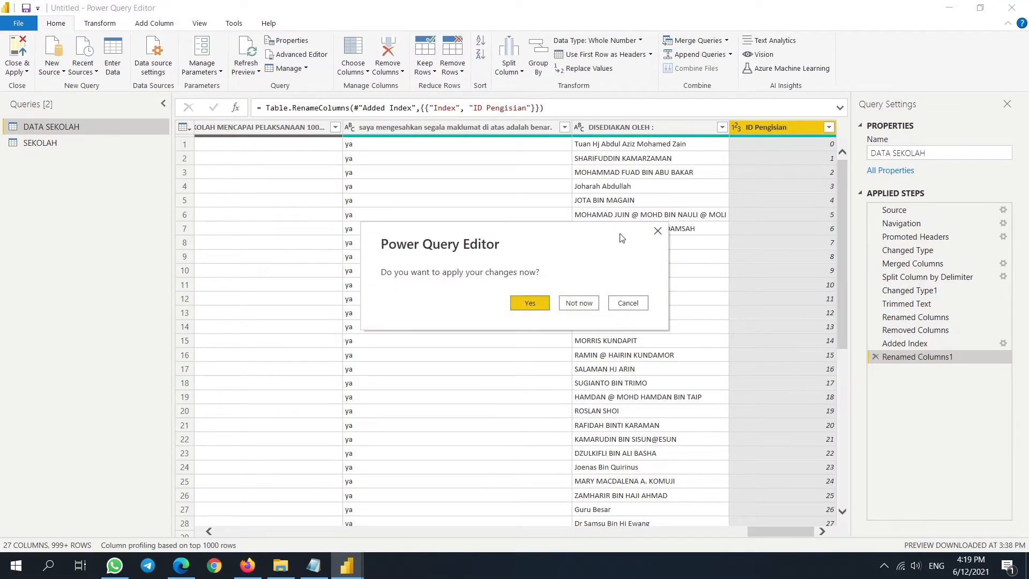
click(527, 307)
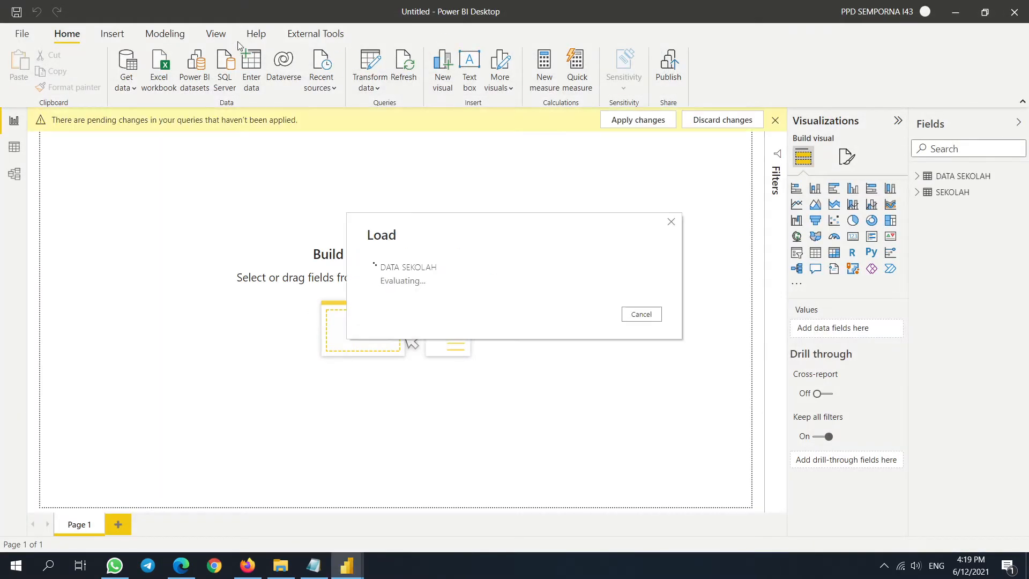
- Add a table visual listing SEKOLAH school names, centred and enlarged on the page
click(814, 252)
click(916, 191)
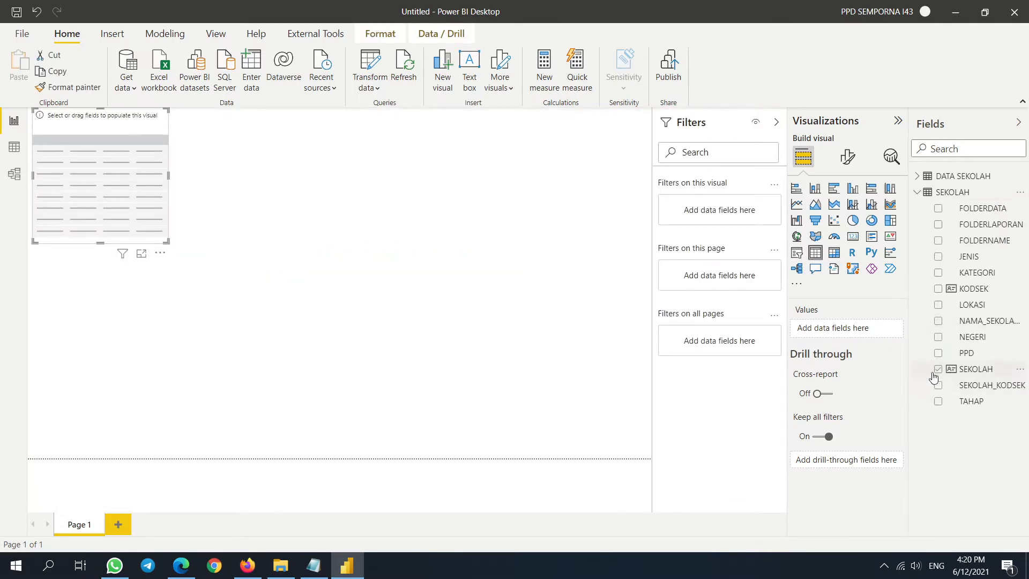
drag(942, 375, 277, 229)
drag(333, 349, 575, 414)
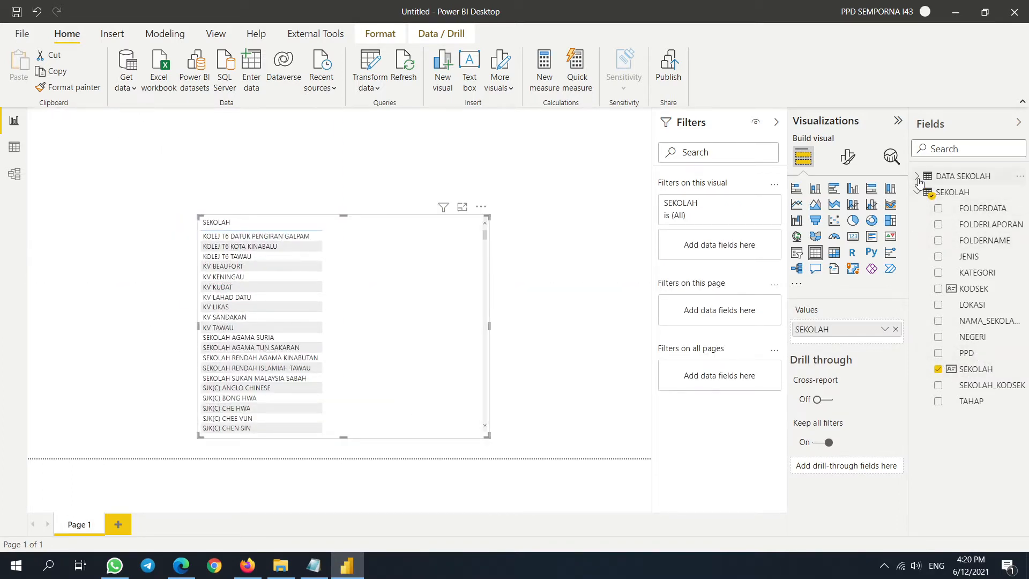
- Add ID Pengisian to the table's values, summarised as Count
click(917, 176)
scroll(961, 343, down, 5)
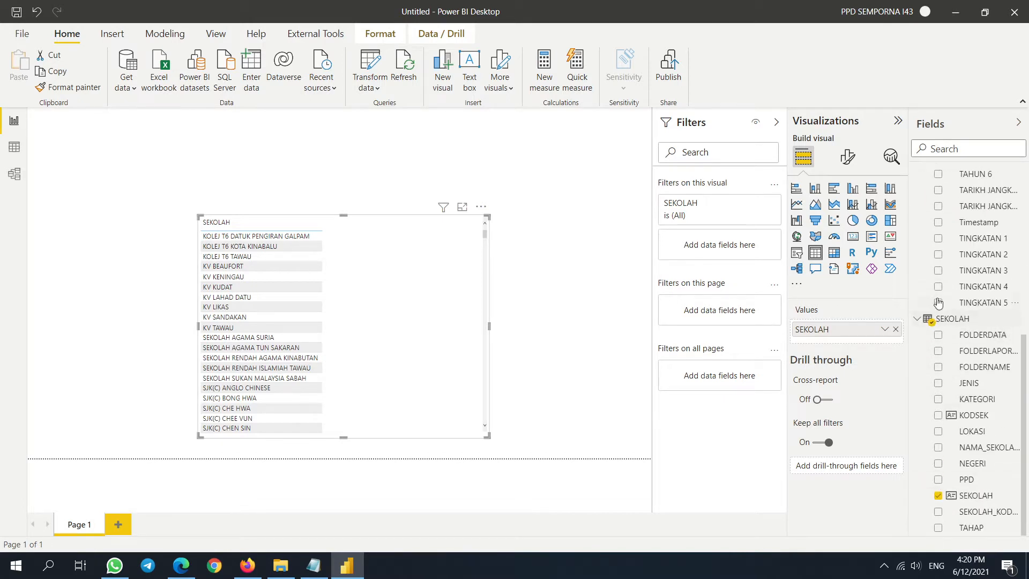
scroll(936, 303, up, 5)
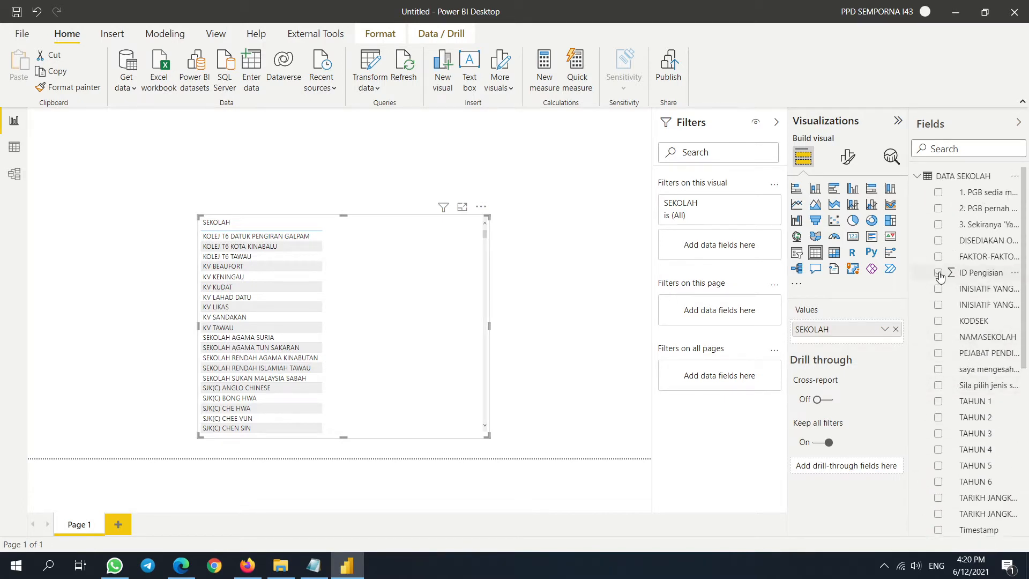
drag(934, 279, 813, 348)
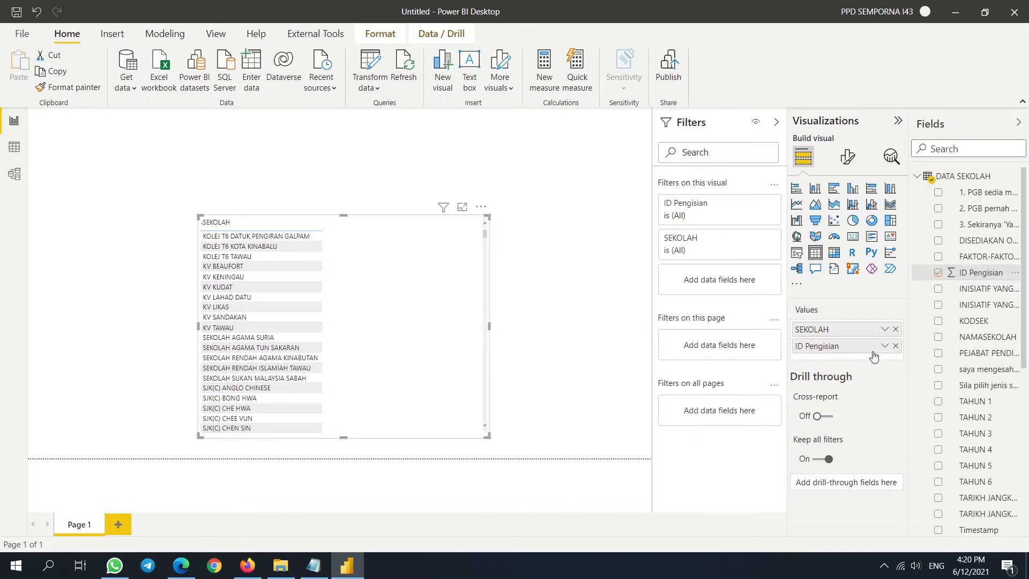
click(885, 346)
mouse_move(818, 322)
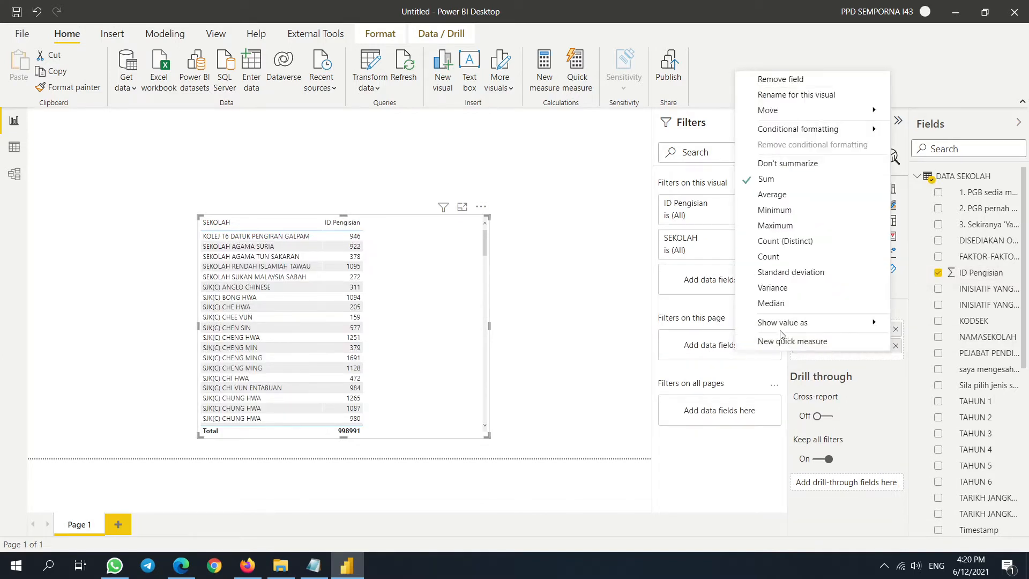
click(777, 258)
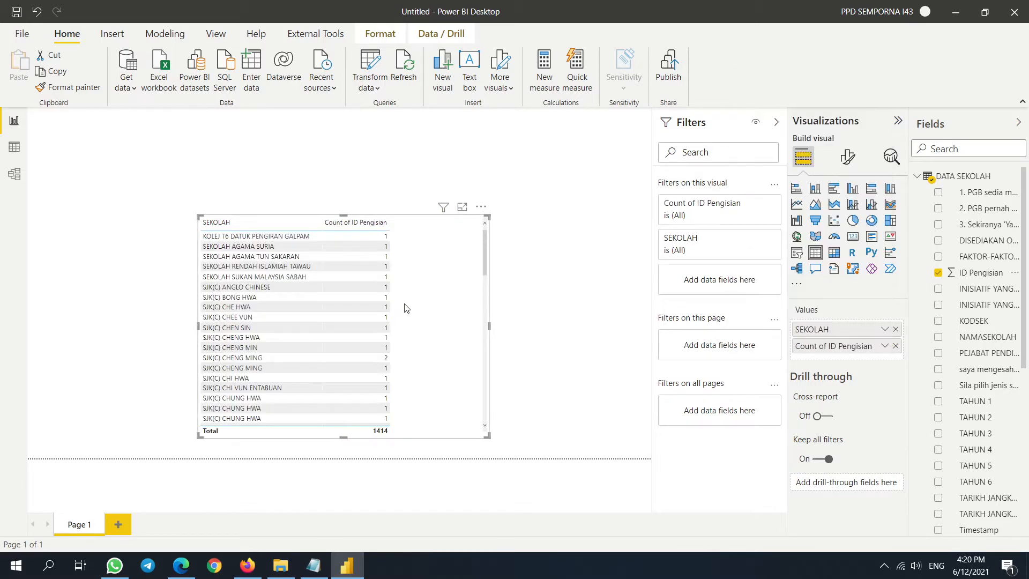
scroll(405, 294, down, 5)
scroll(403, 292, down, 3)
scroll(392, 293, up, 5)
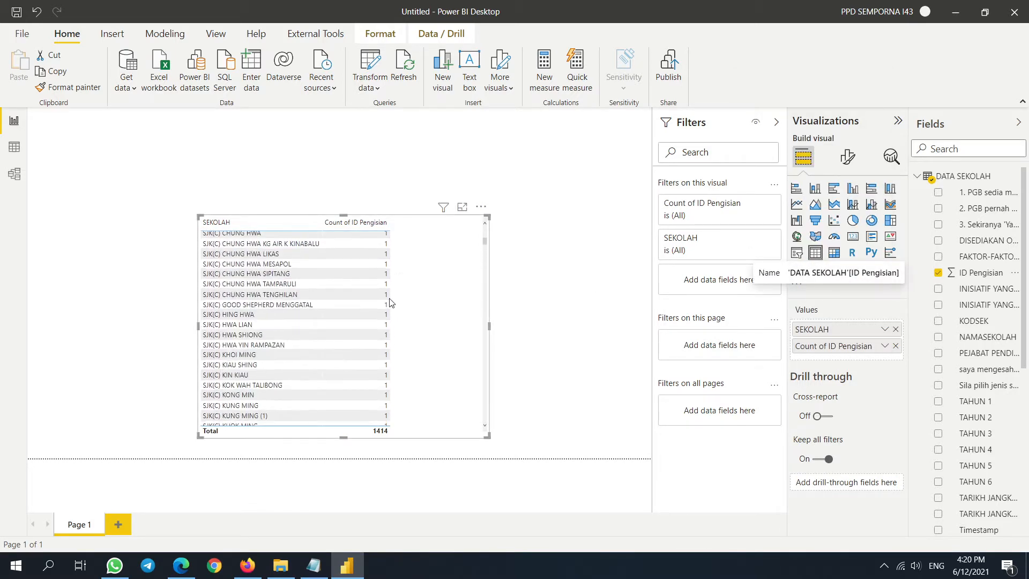
middle_click(381, 342)
scroll(404, 328, up, 2)
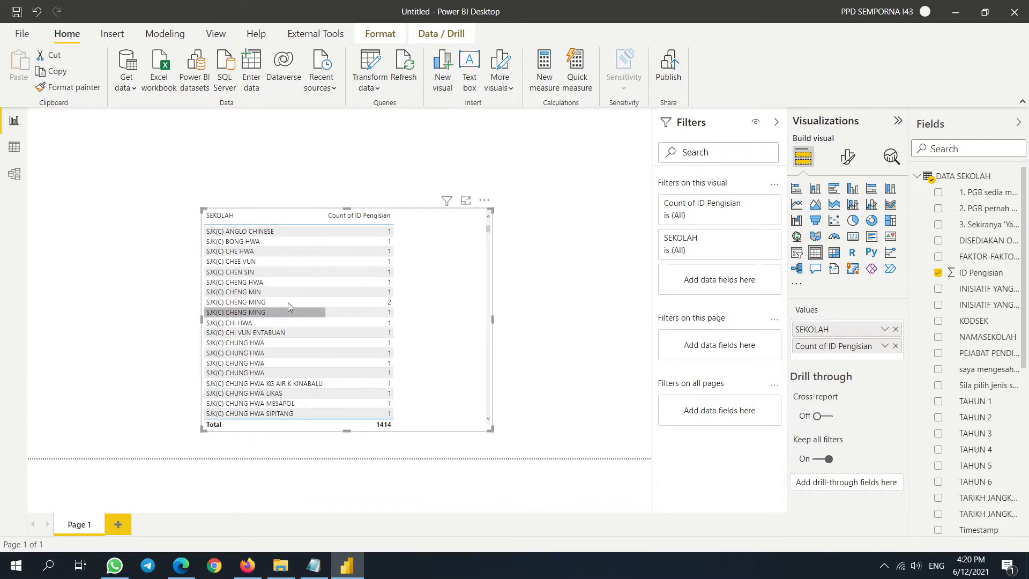
- Add PPD to the table and make it the first column
click(916, 176)
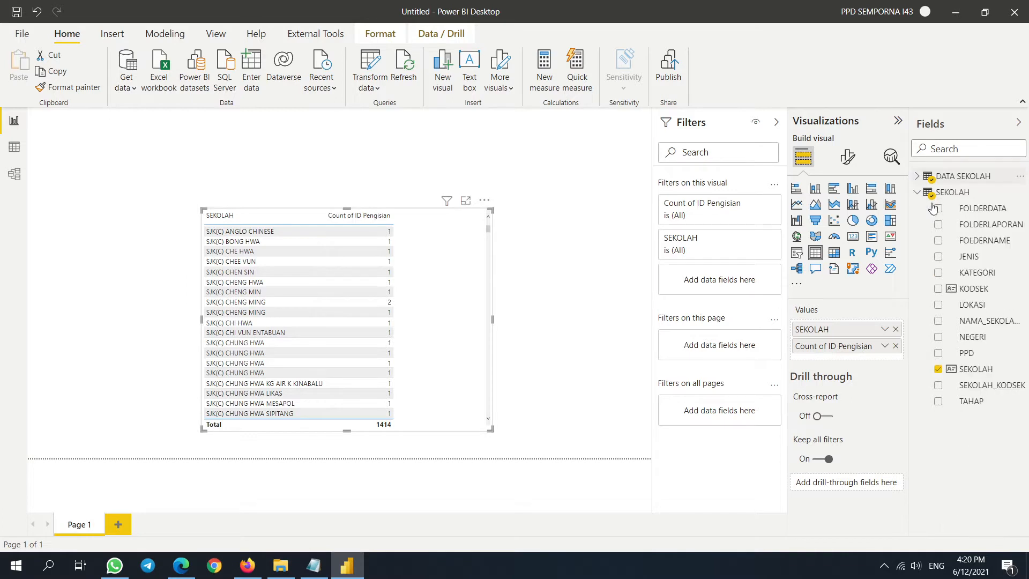
click(937, 353)
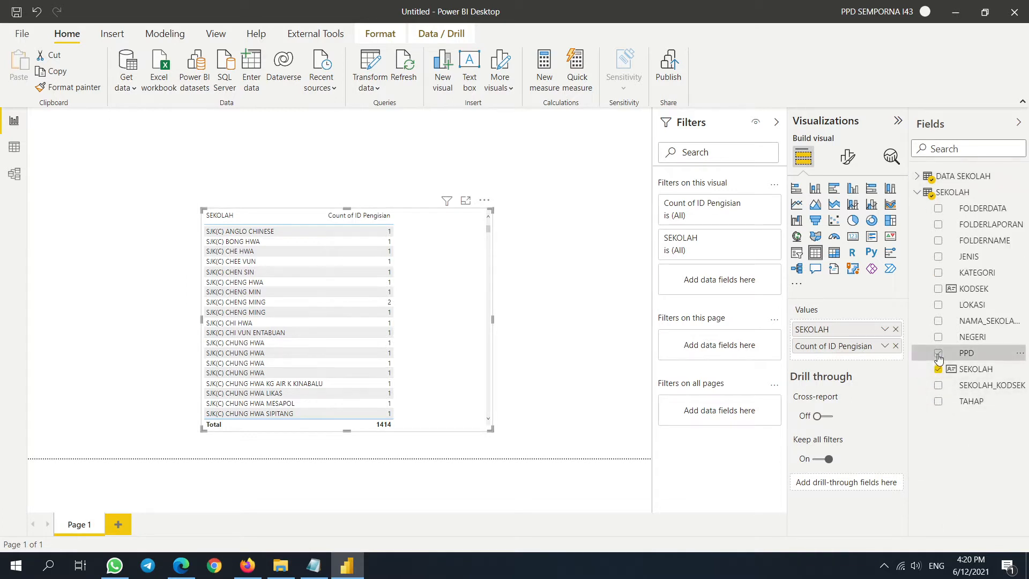
drag(834, 368, 837, 321)
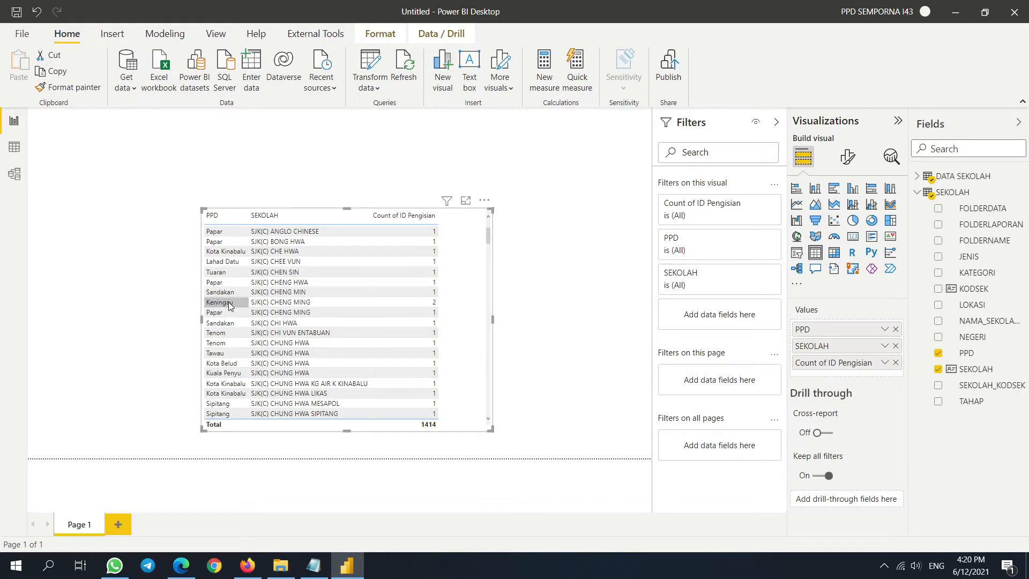
click(918, 192)
click(117, 37)
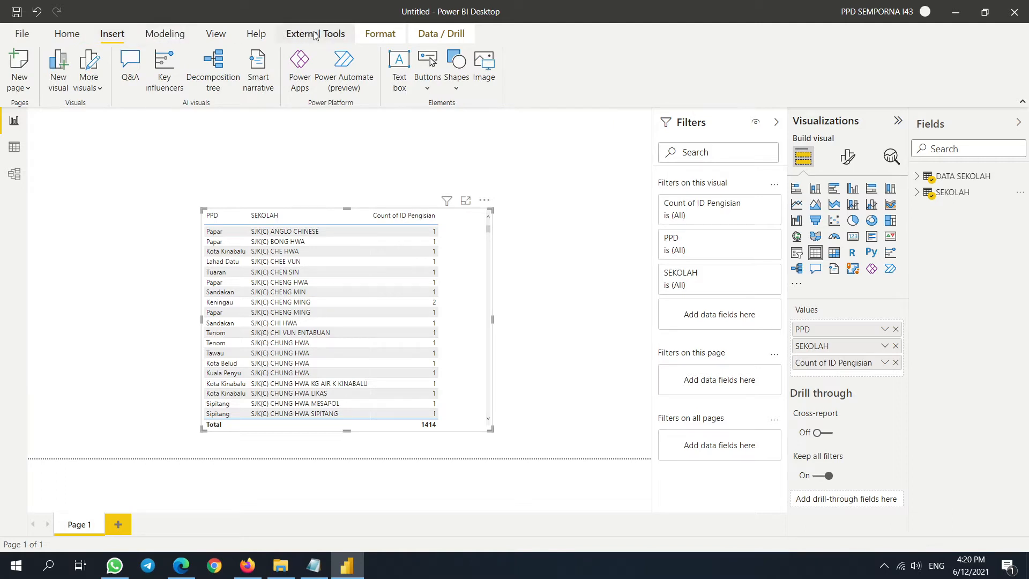
- Create the measure Bilangan Pengisian = COUNT('DATA SEKOLAH'[ID Pengisian])
click(179, 37)
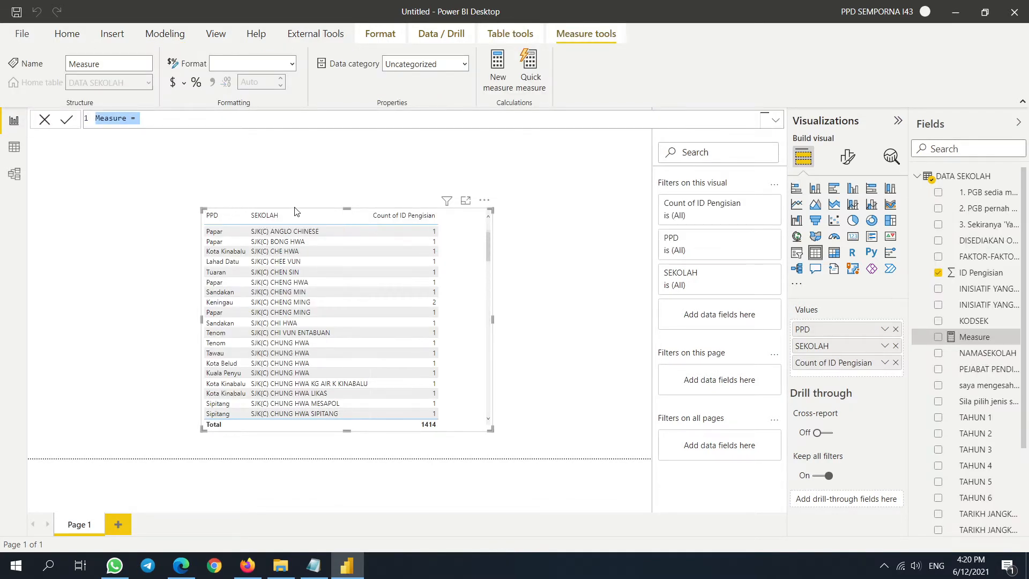
key(Home)
text(Bilangan )
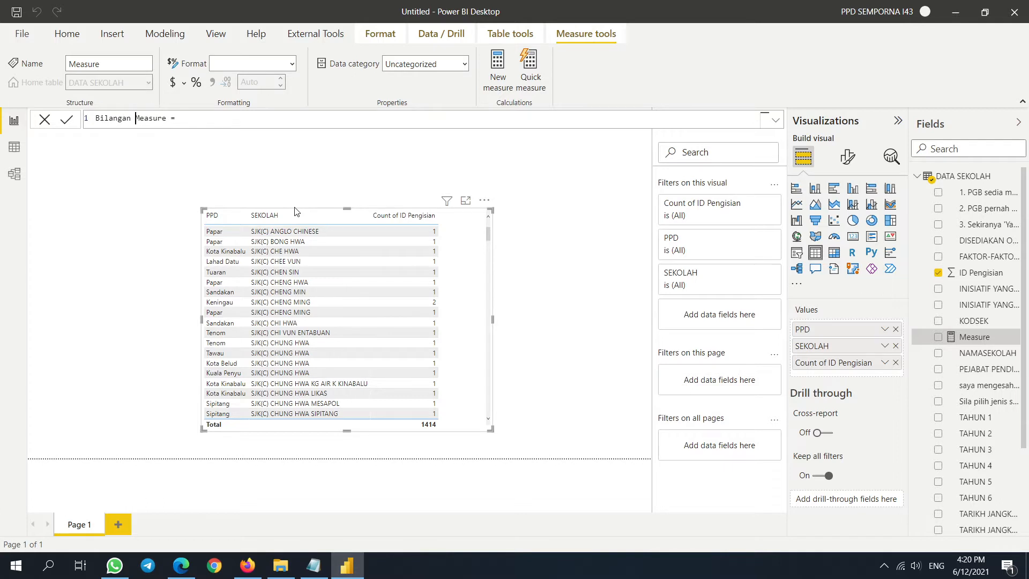
text(PengisianCpuntount)
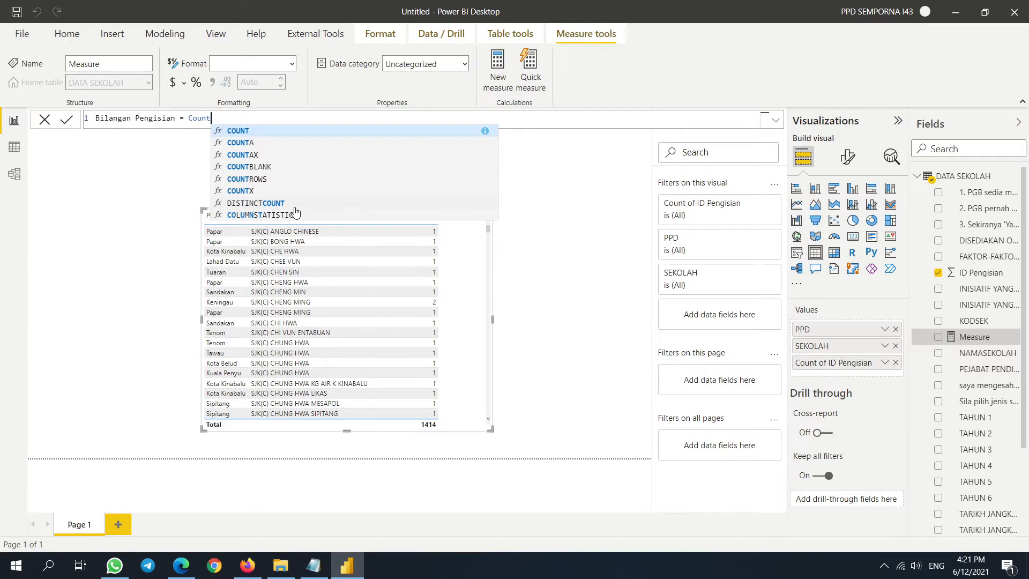
text(i)
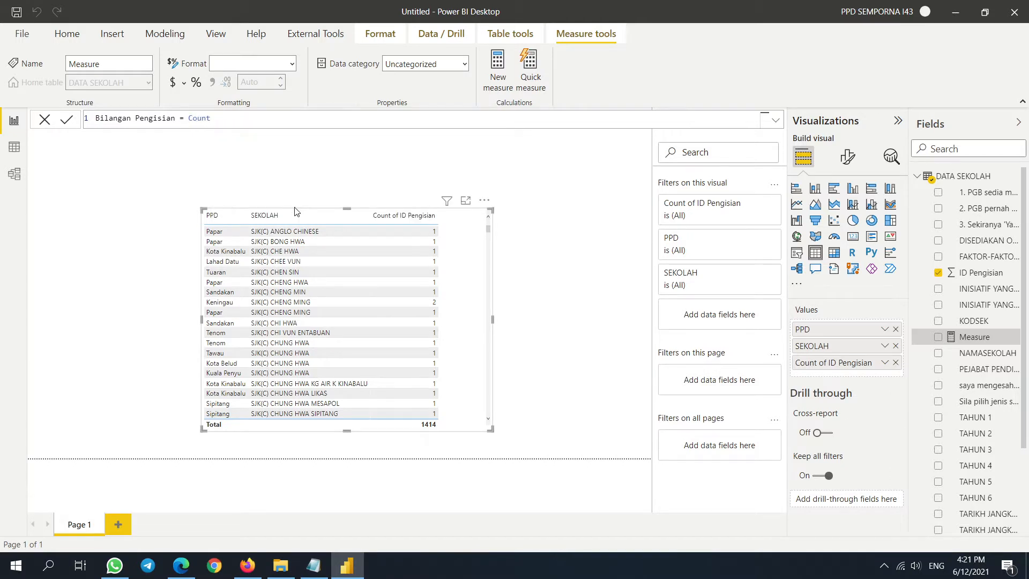
text((Id)
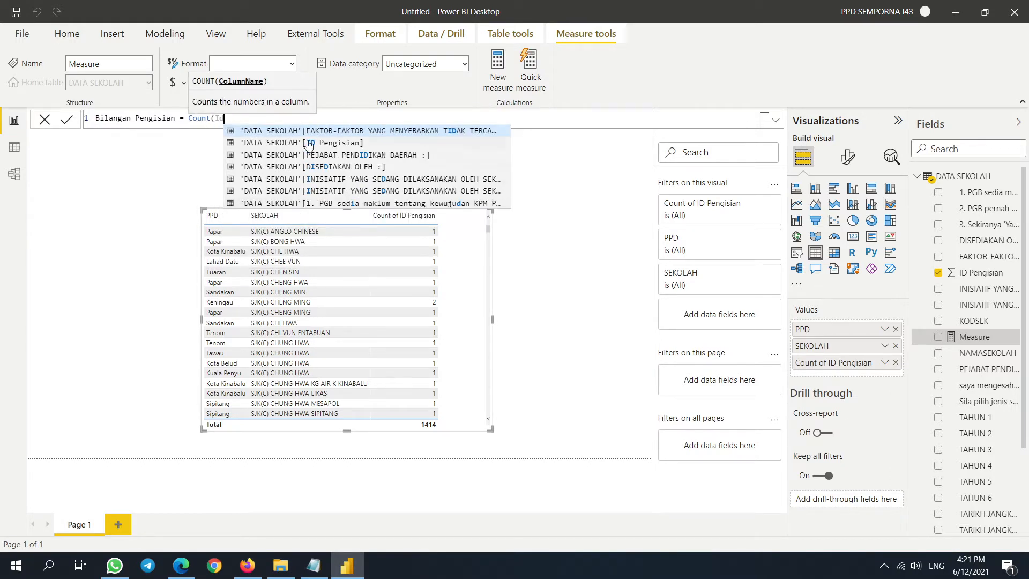
click(308, 143)
key(Return)
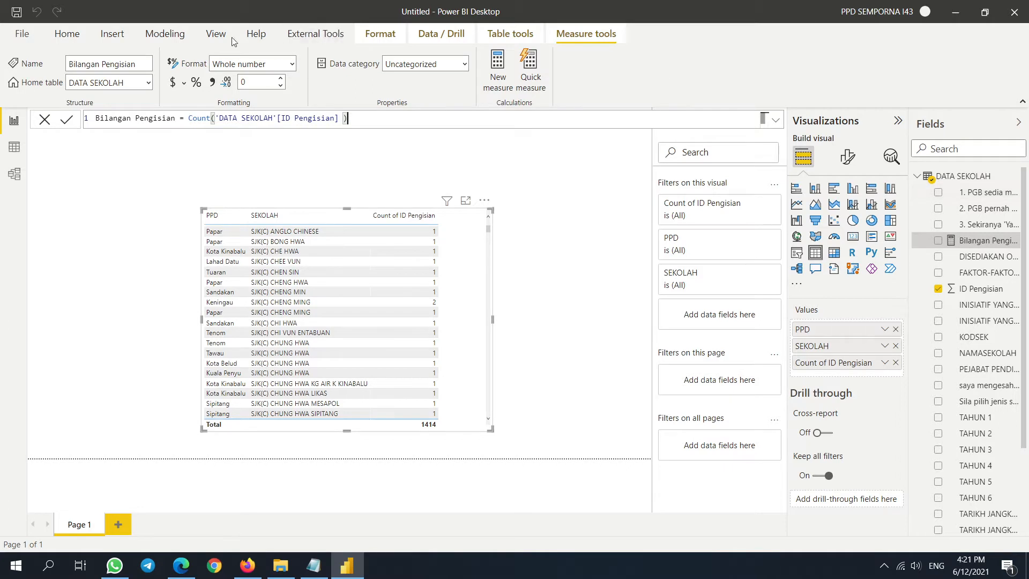
click(165, 33)
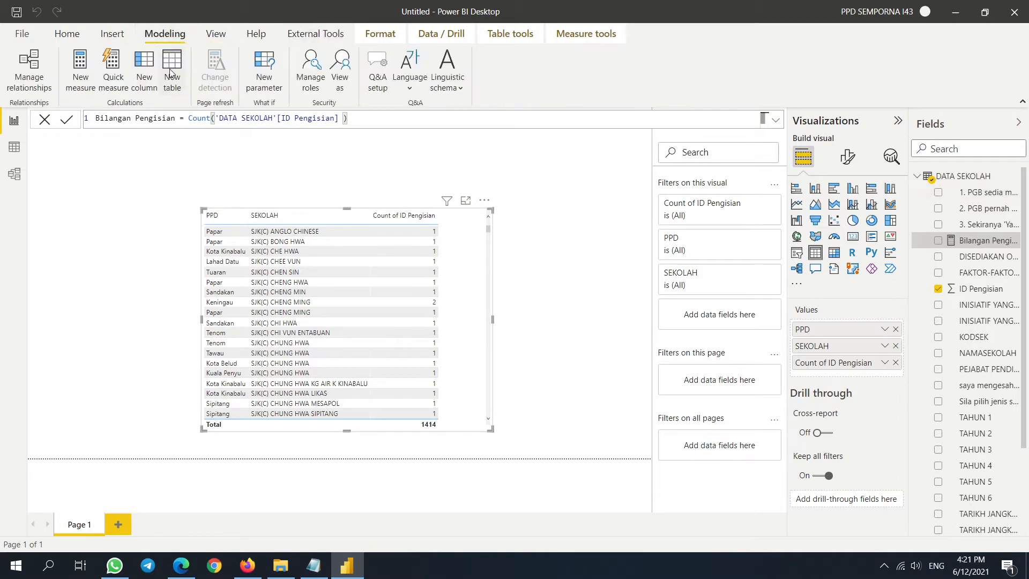
- Create the table Analisis = {BLANK()} and set it as Bilangan Pengisian's home table
click(172, 67)
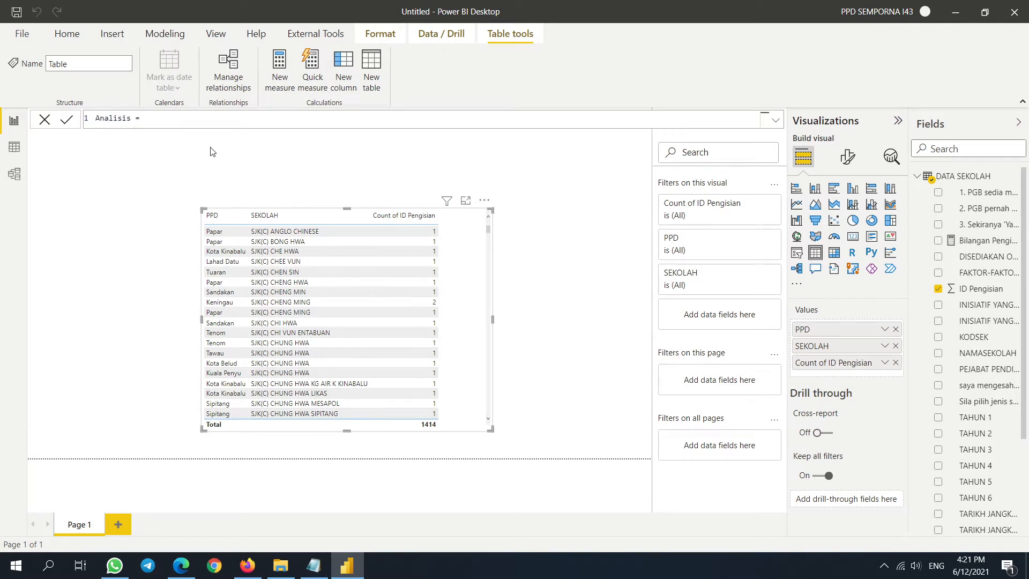
text(BLA)
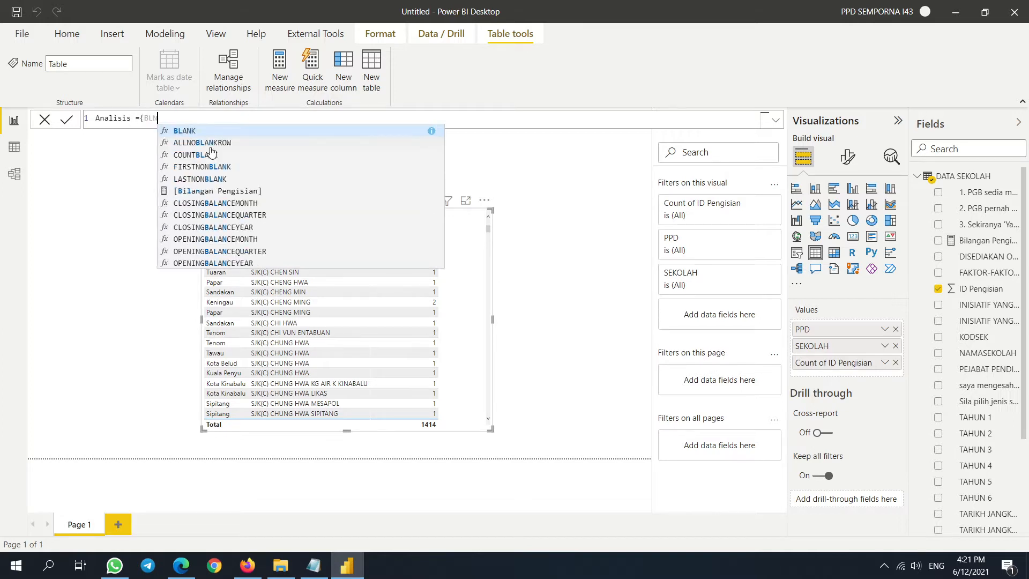
text(NK()))
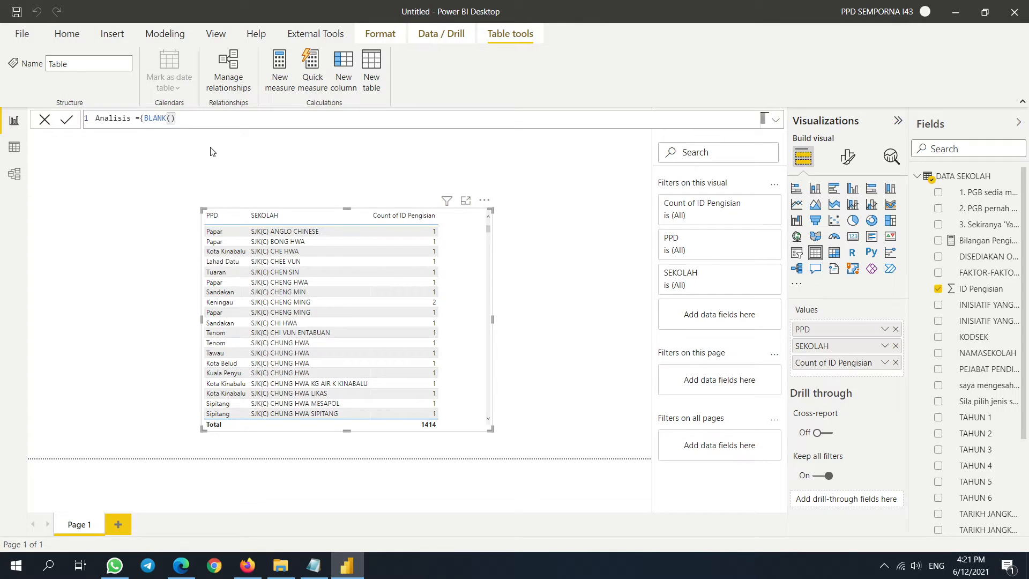
text(})
key(Return)
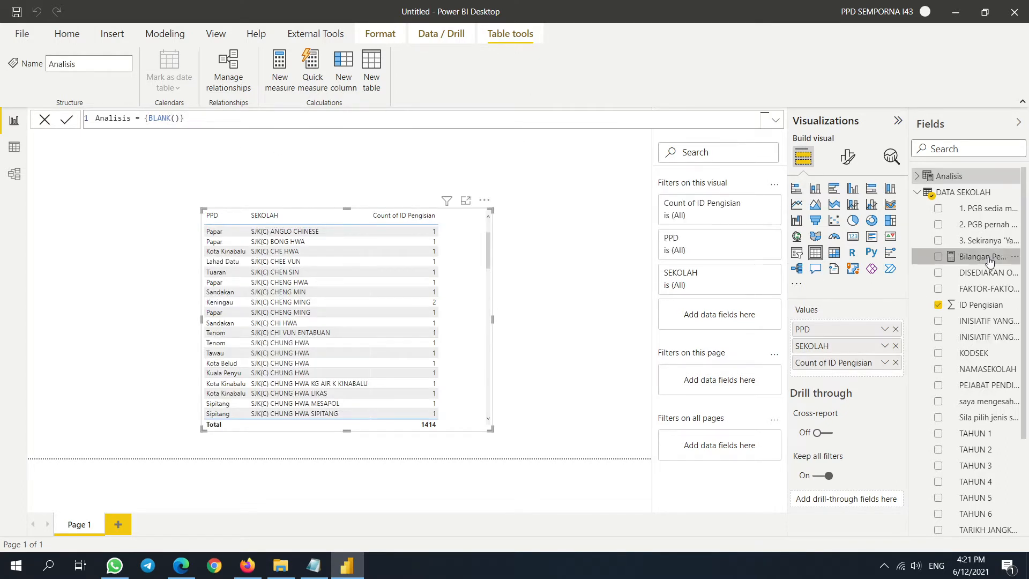
click(148, 83)
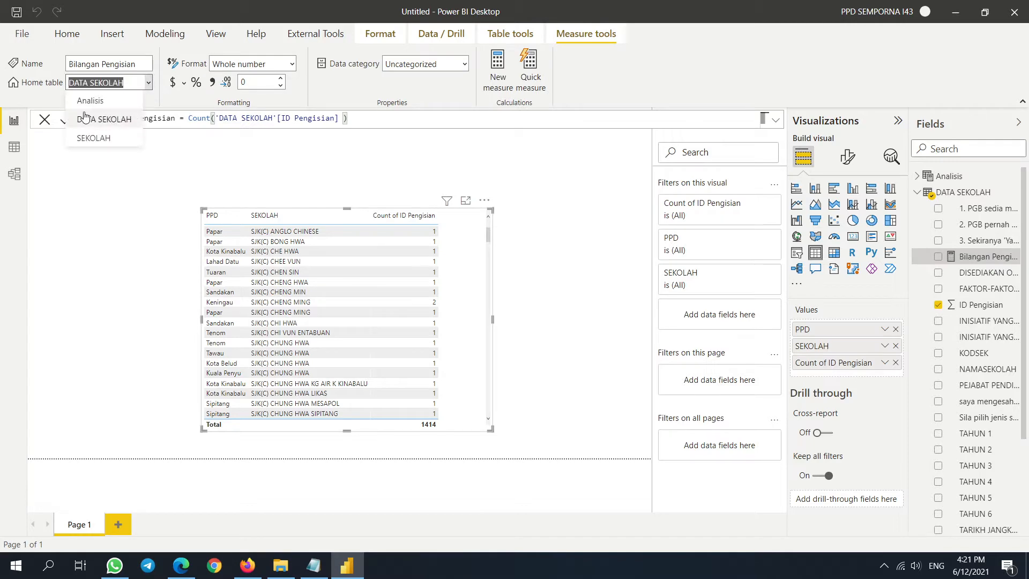
click(86, 134)
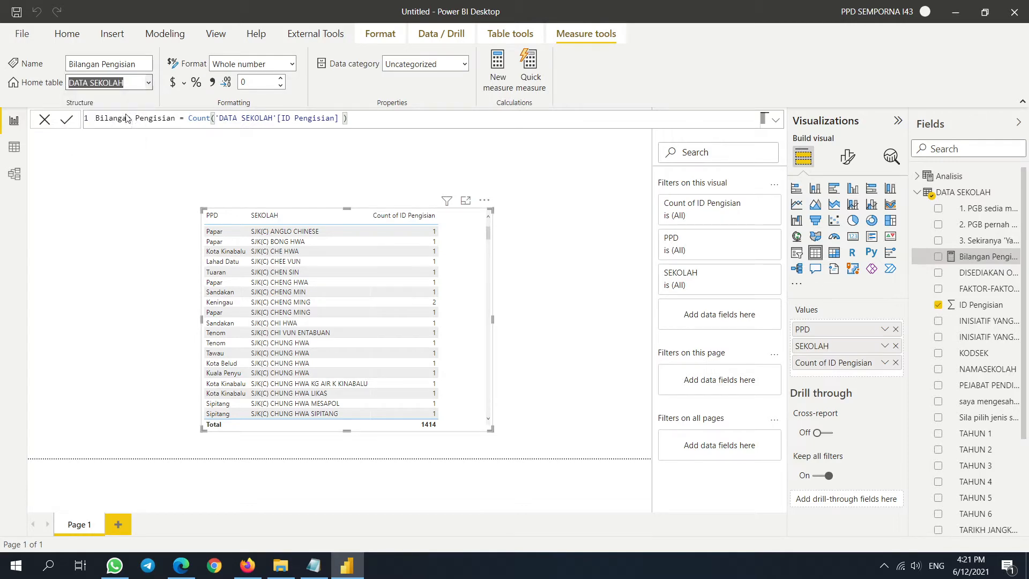
- Replace Count of ID Pengisian with Bilangan Pengisian in the table, sorted lowest first
click(896, 362)
click(938, 193)
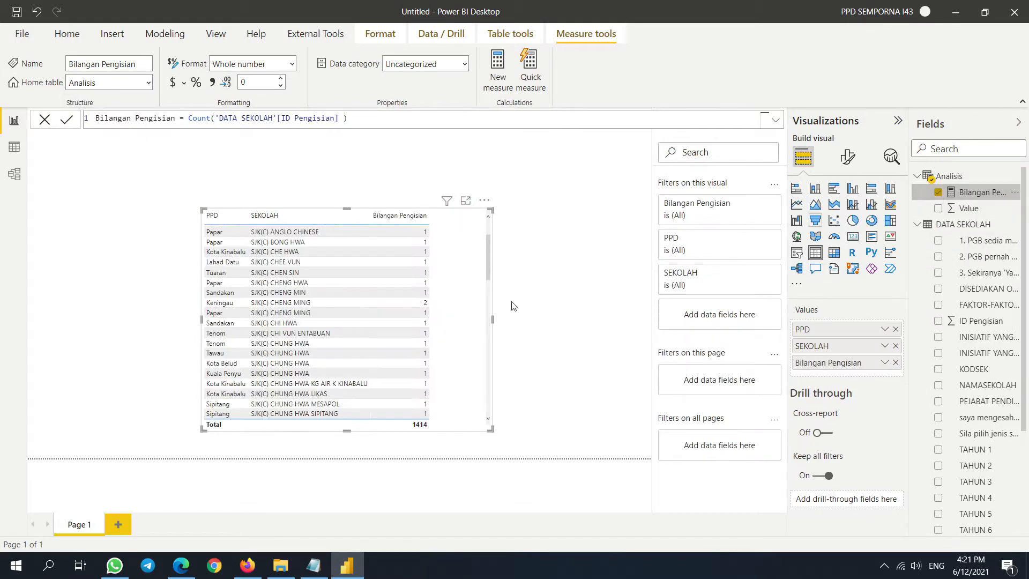
drag(460, 267, 398, 242)
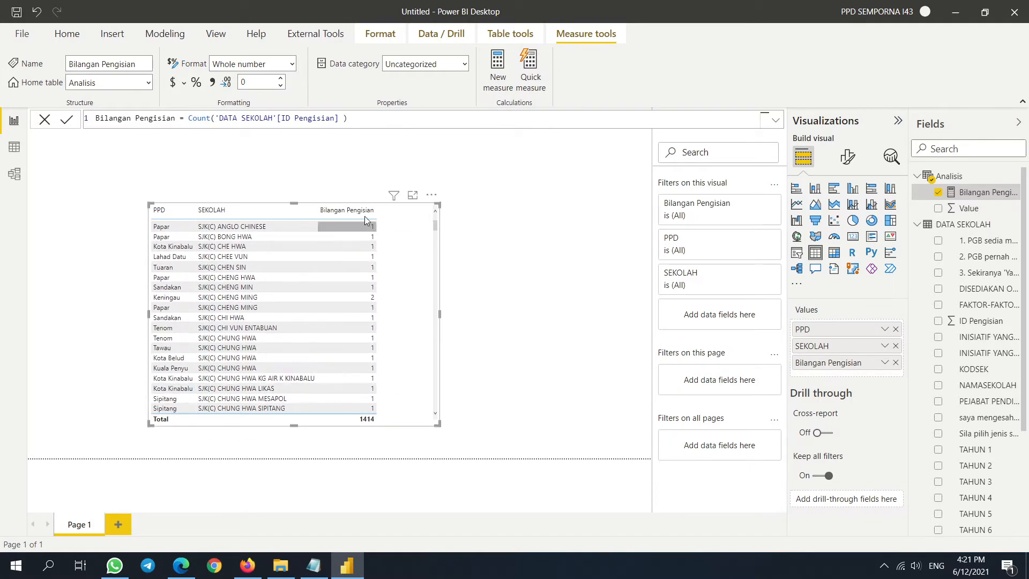
click(358, 211)
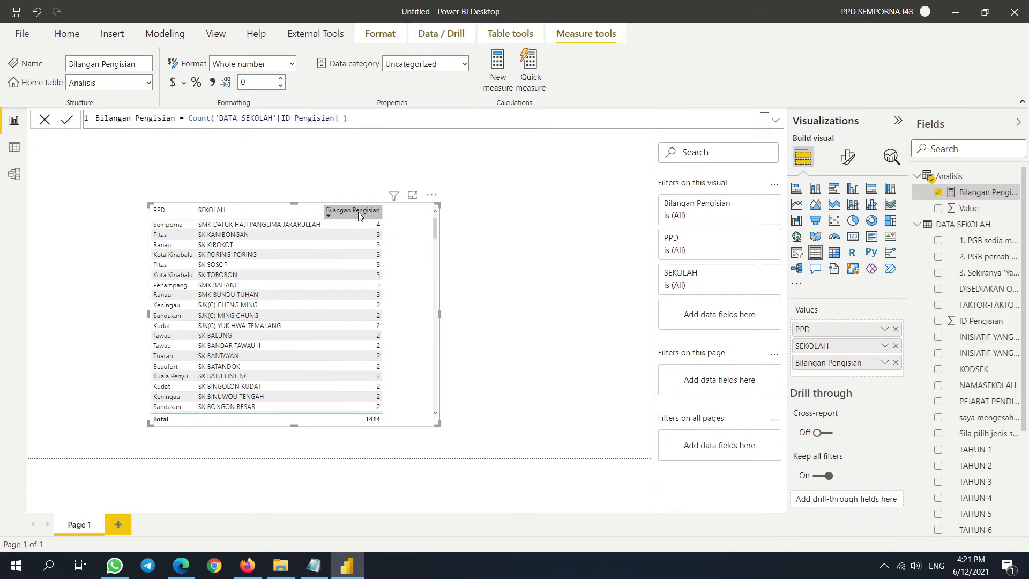
click(357, 211)
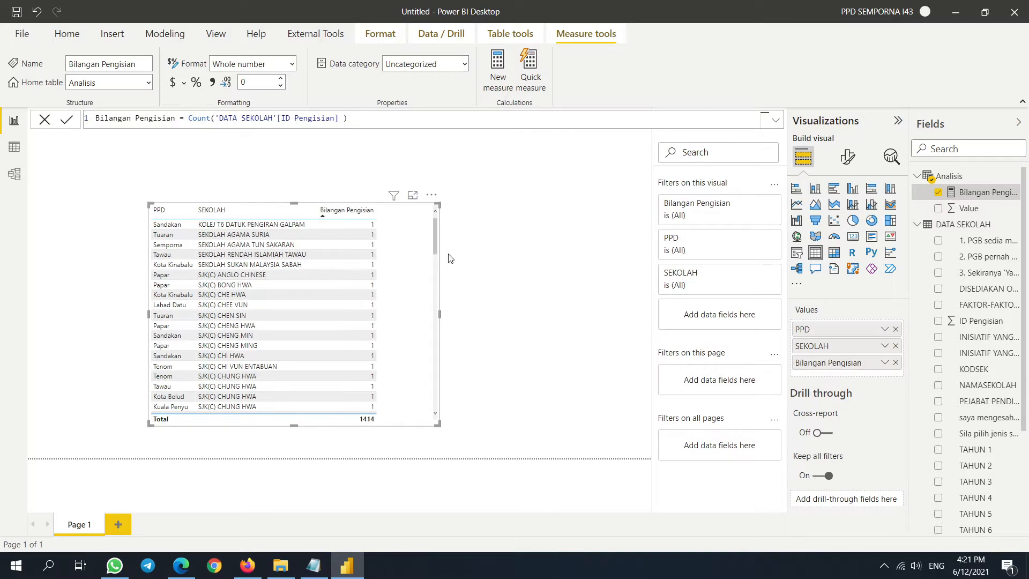
scroll(435, 234, down, 3)
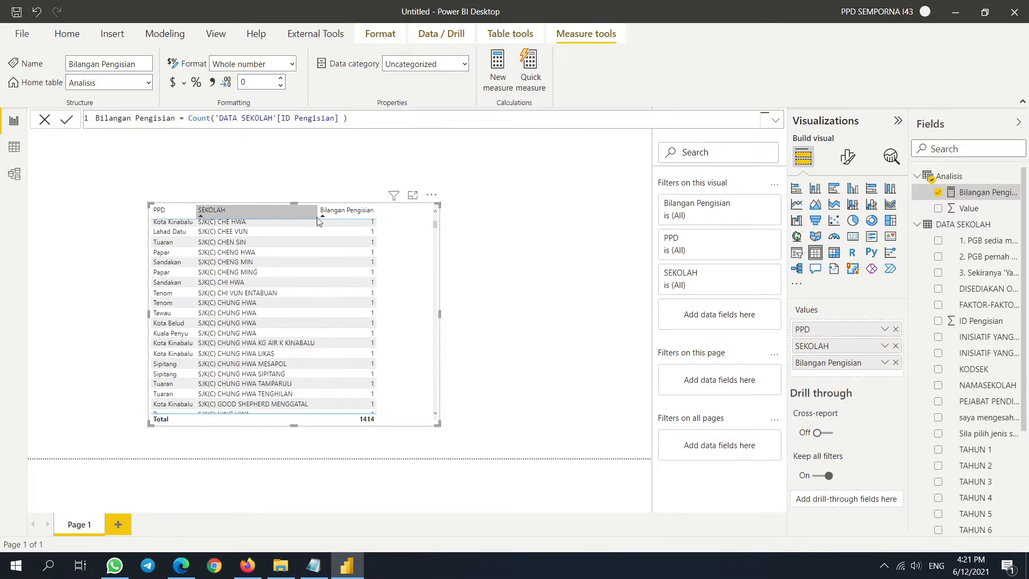
- Turn the table into a matrix with SEKOLAH under PPD, sorted by Bilangan Pengisian and fully expanded
click(834, 254)
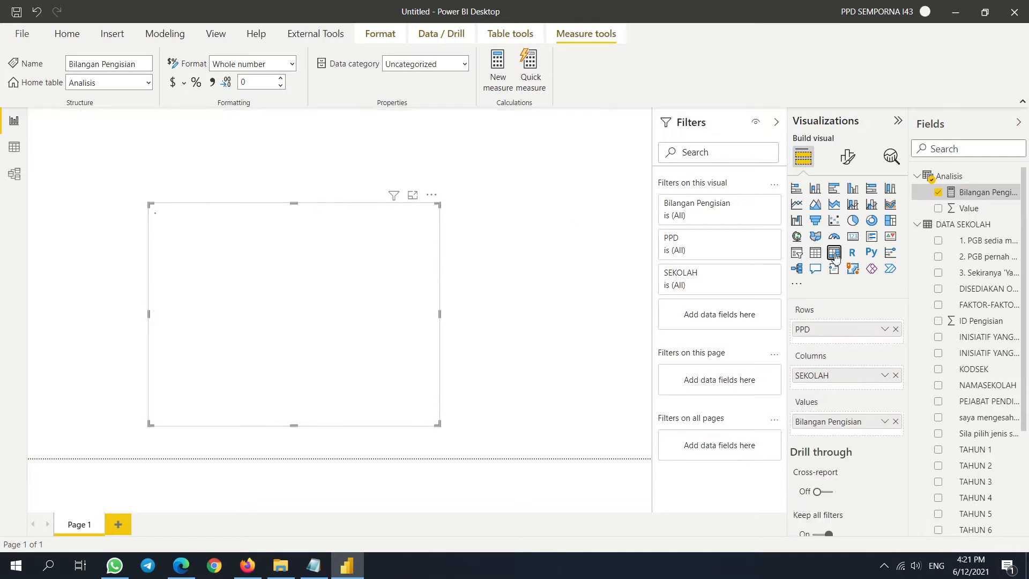
drag(819, 351, 824, 346)
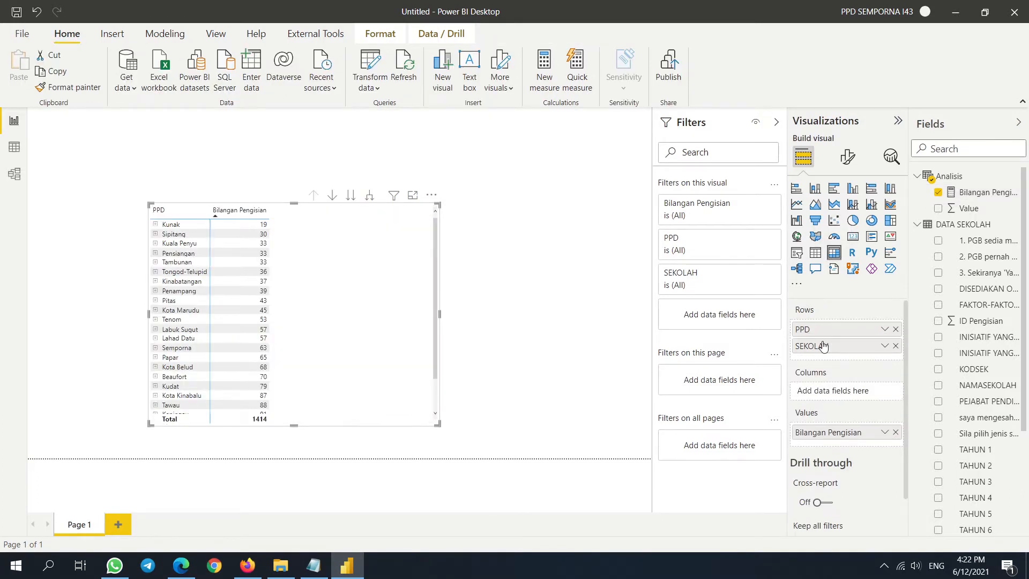
click(244, 211)
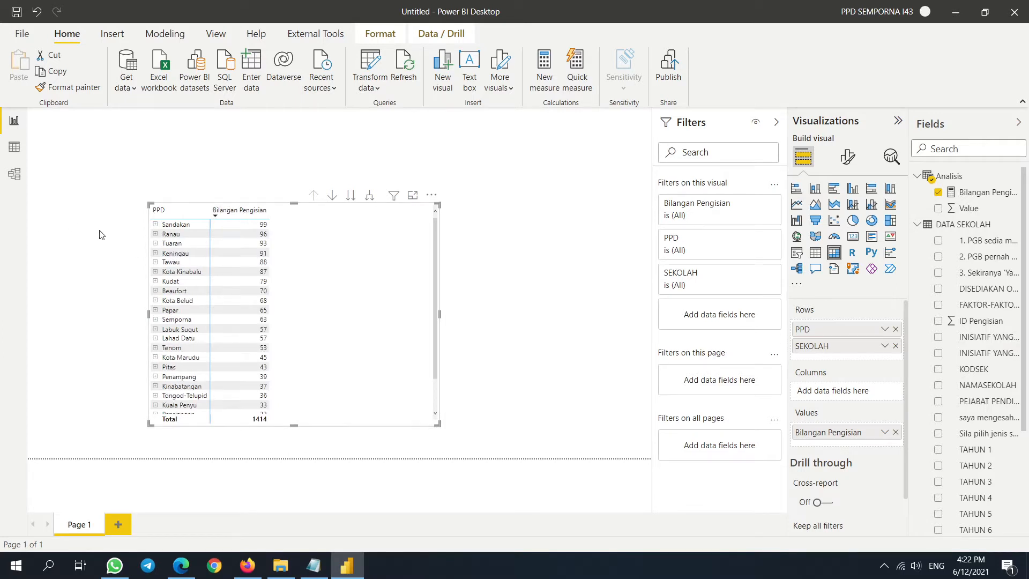
right_click(176, 227)
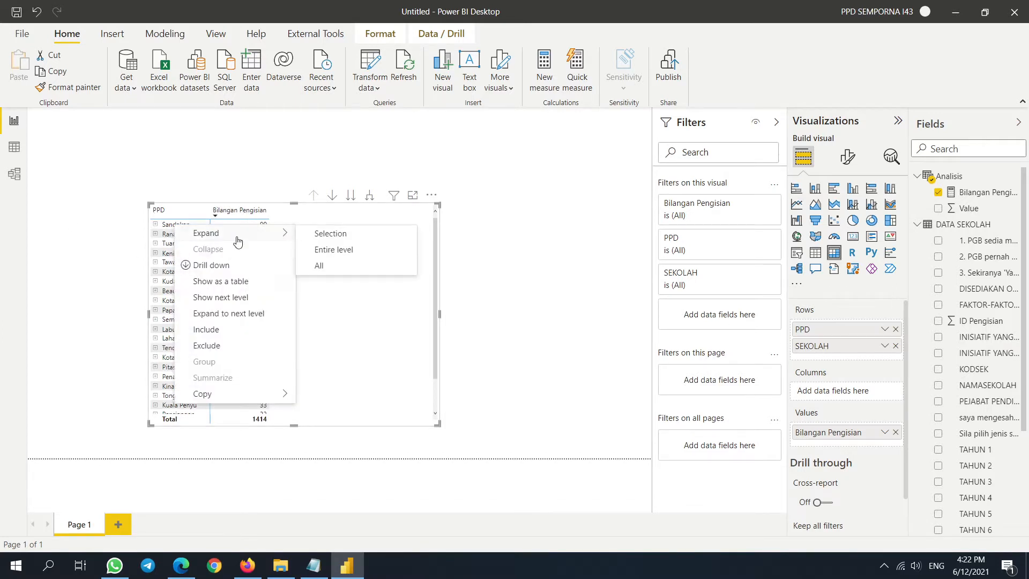
click(250, 319)
scroll(372, 258, down, 5)
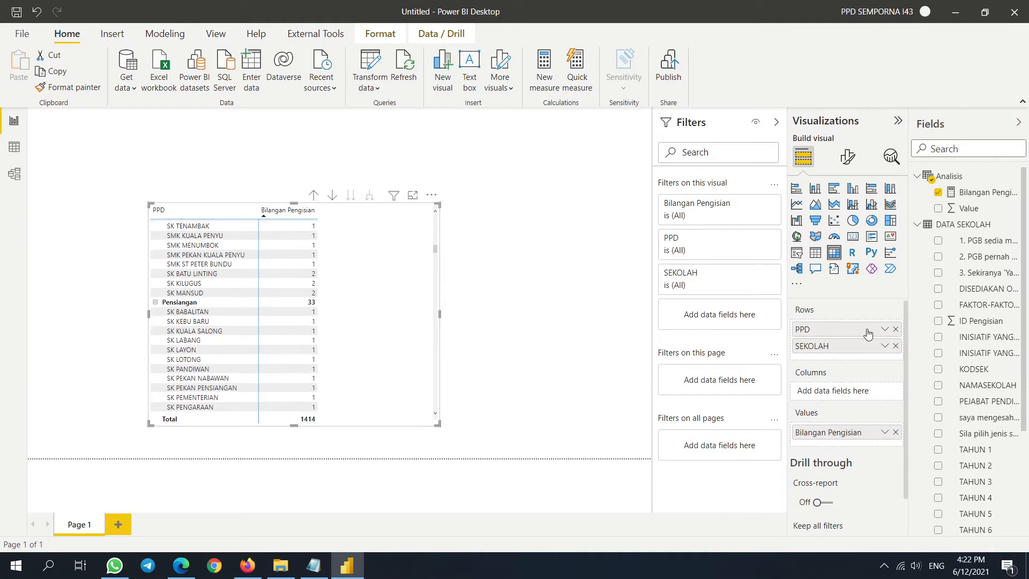
- Make the matrix visual taller, then revert it to a table
click(883, 346)
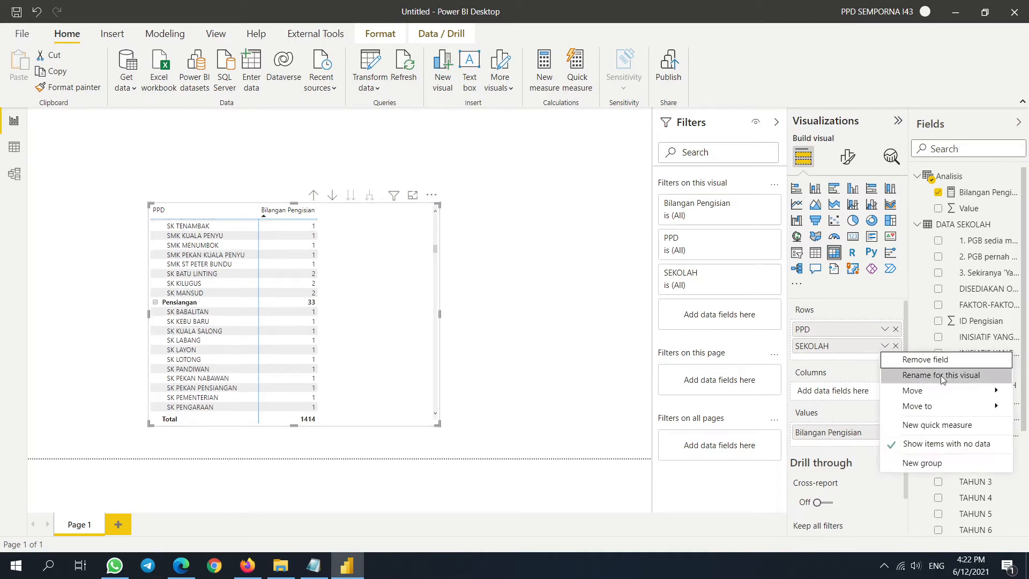
click(395, 339)
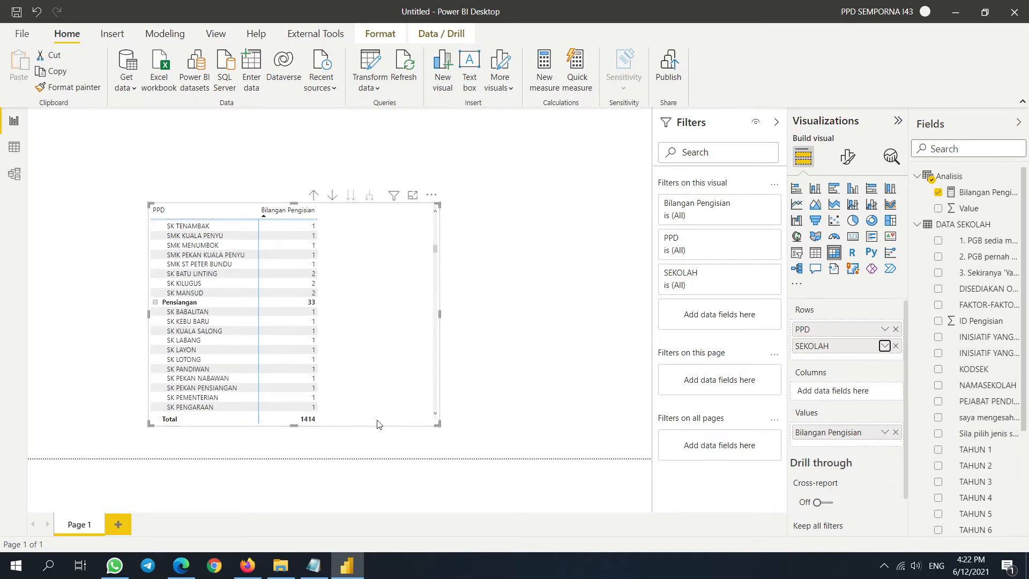
drag(294, 425, 306, 489)
drag(389, 352, 352, 289)
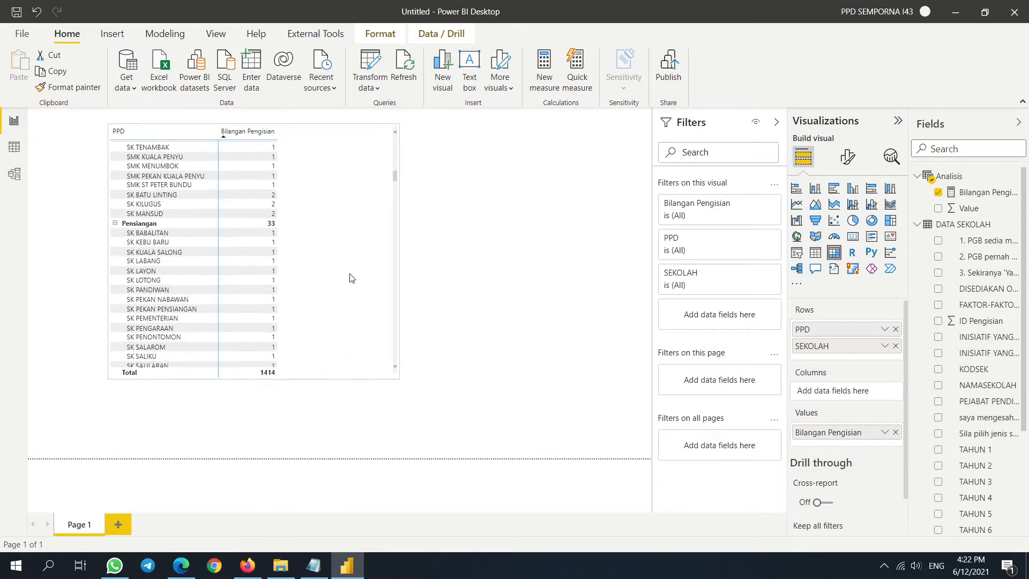
scroll(352, 290, up, 6)
click(816, 253)
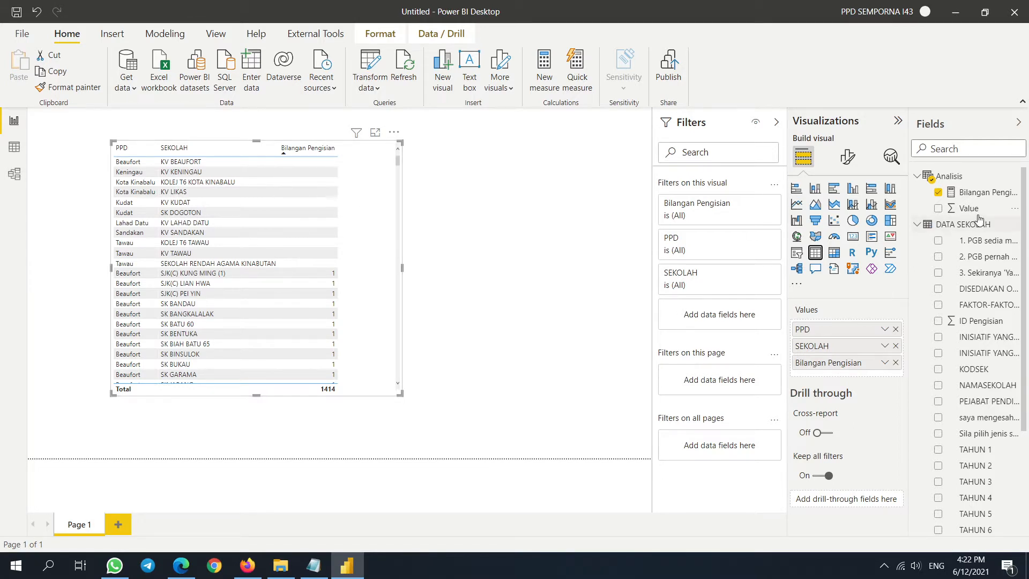
- Append + 0 to the Bilangan Pengisian formula and rebuild the PPD-by-SEKOLAH matrix
click(967, 193)
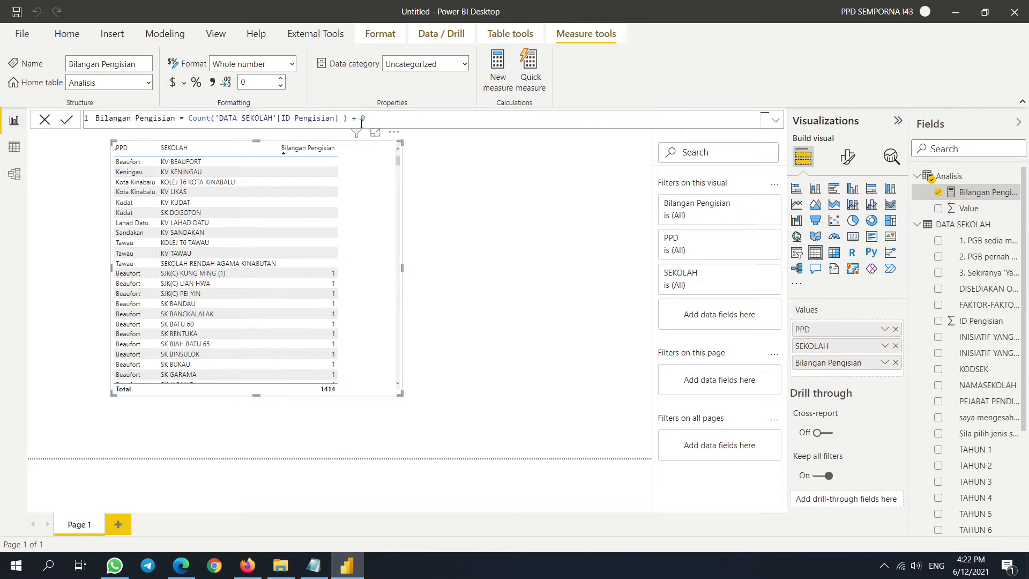
key(Return)
click(834, 253)
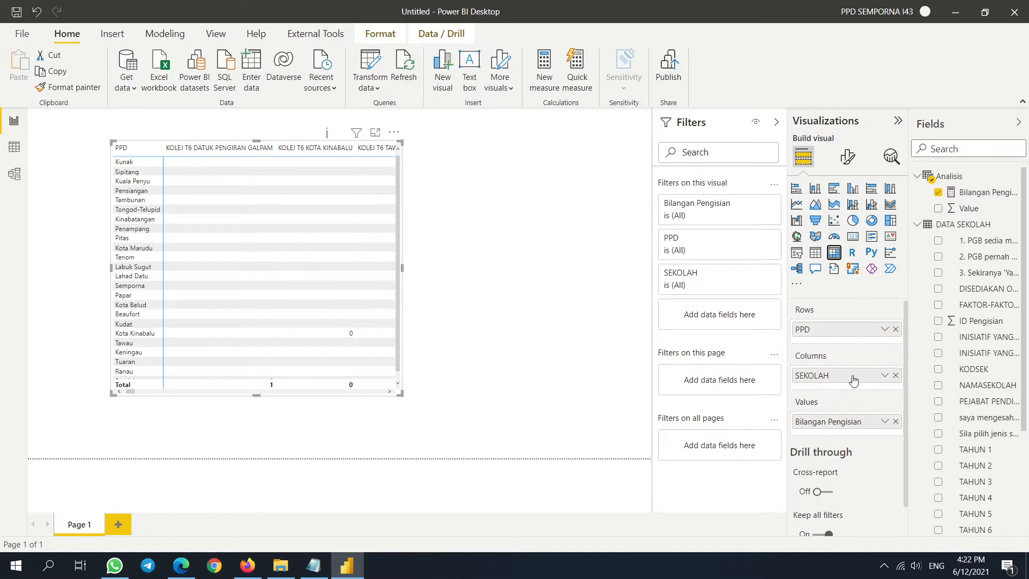
drag(853, 379, 849, 343)
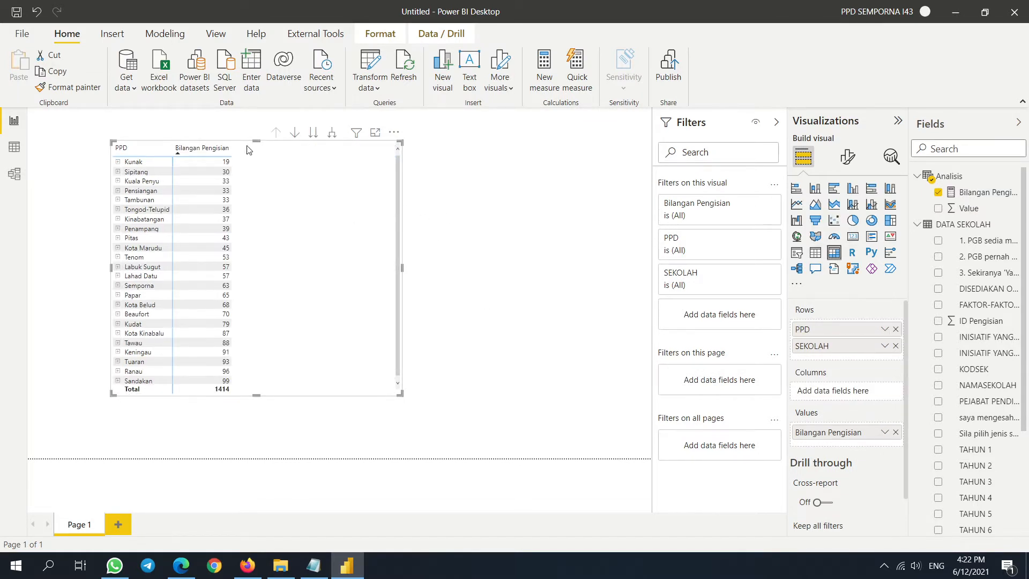
- Expand every PPD to list its schools and sort by Bilangan Pengisian, lowest first
right_click(132, 161)
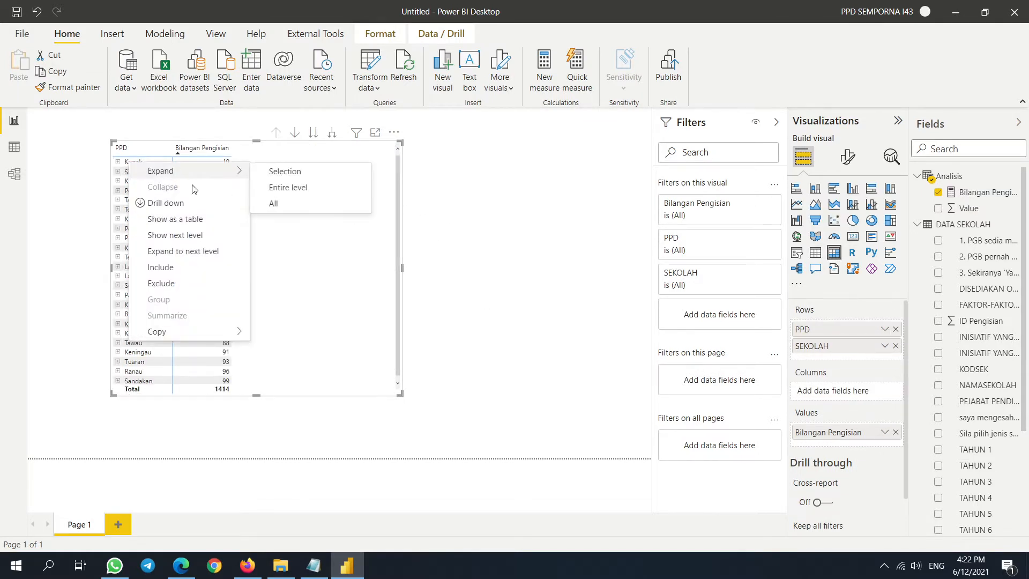
click(203, 256)
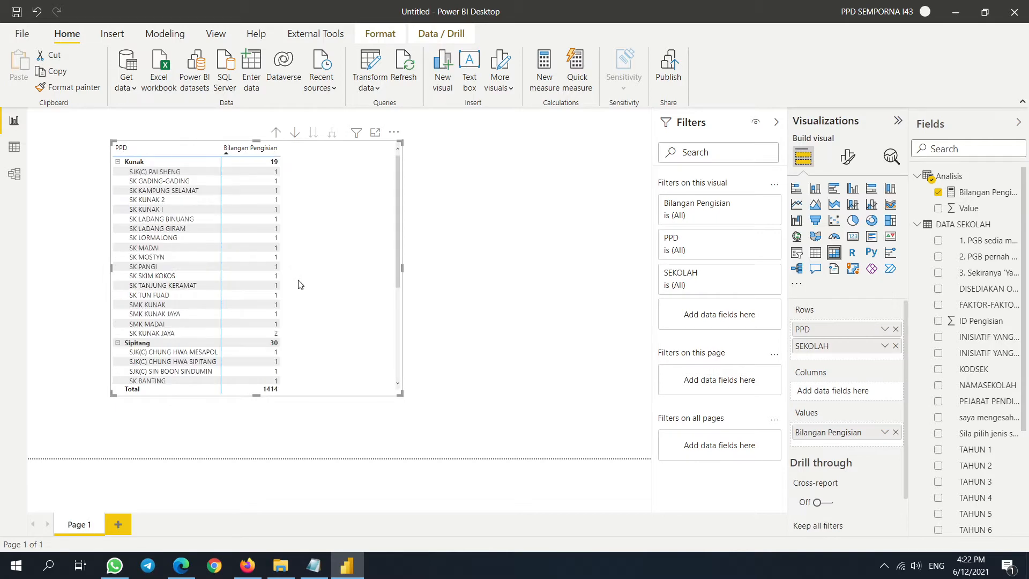
click(267, 151)
scroll(334, 223, down, 5)
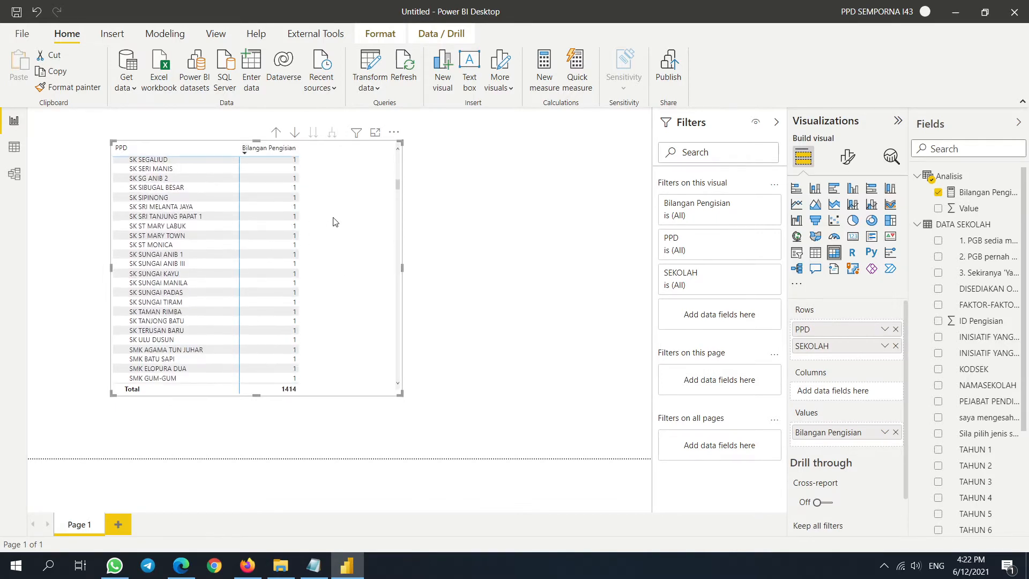
scroll(262, 170, up, 10)
click(274, 151)
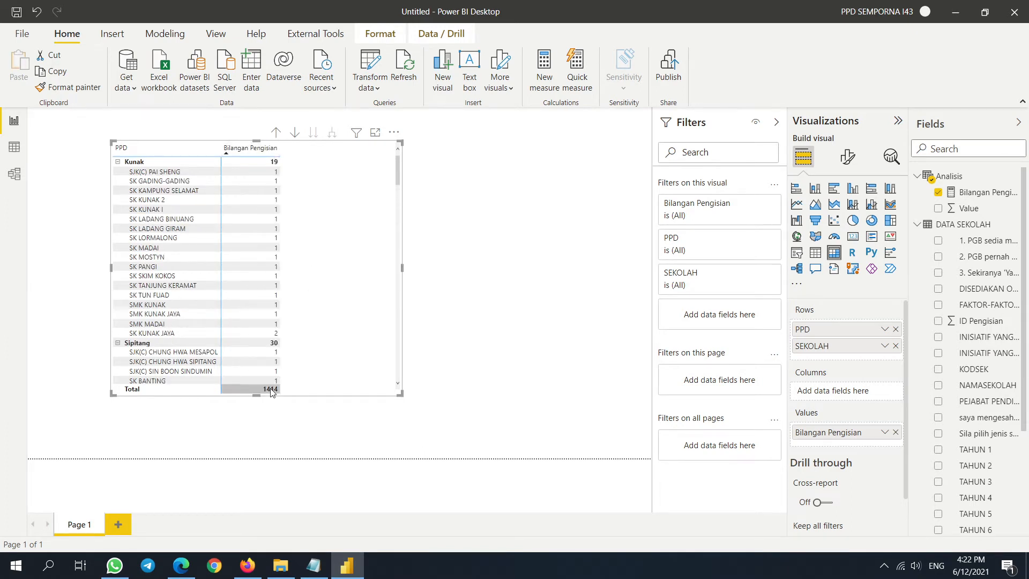
- Stretch the matrix down to the page boundary and wider, keeping the lowest-first sort
drag(256, 396, 273, 475)
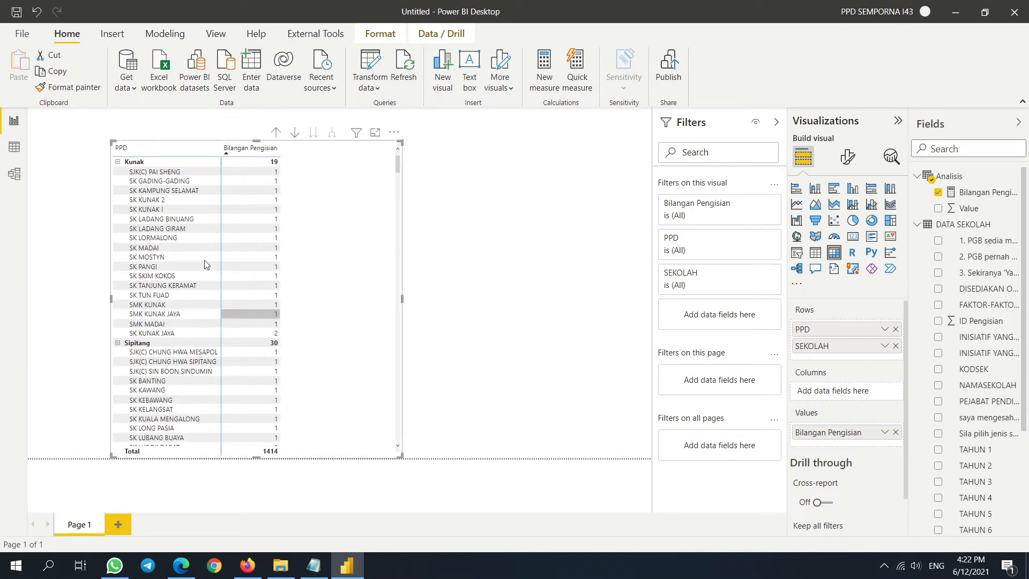
drag(402, 301, 480, 299)
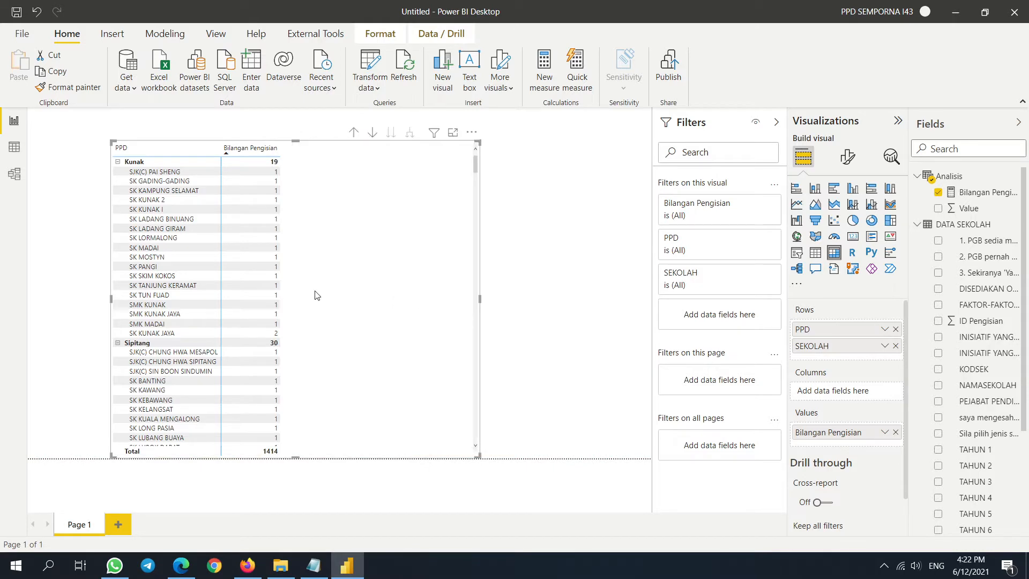
click(262, 153)
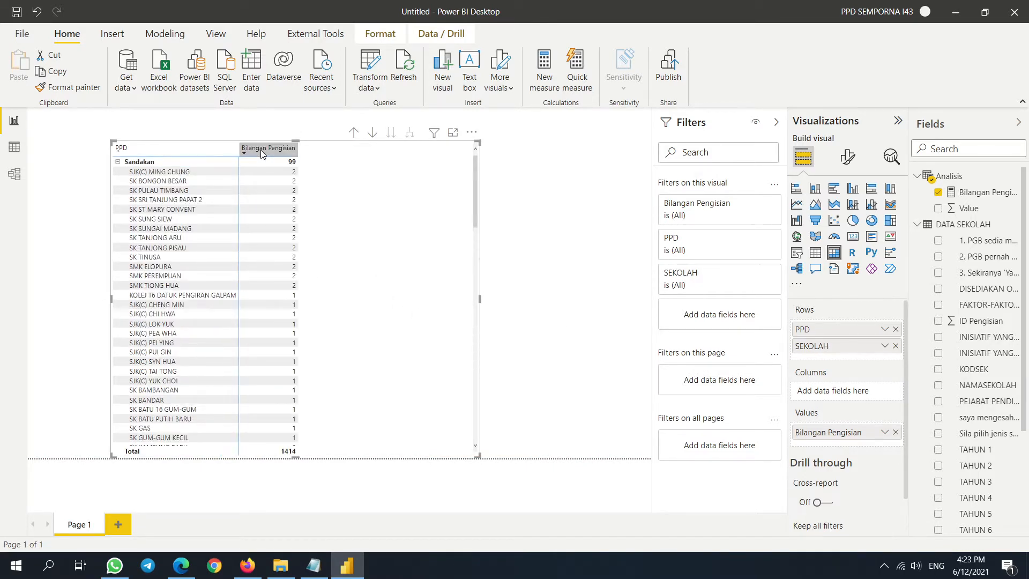
click(260, 150)
- Widen the PPD column, then move the matrix to the page's left edge and narrow it
scroll(308, 256, down, 5)
scroll(308, 256, down, 10)
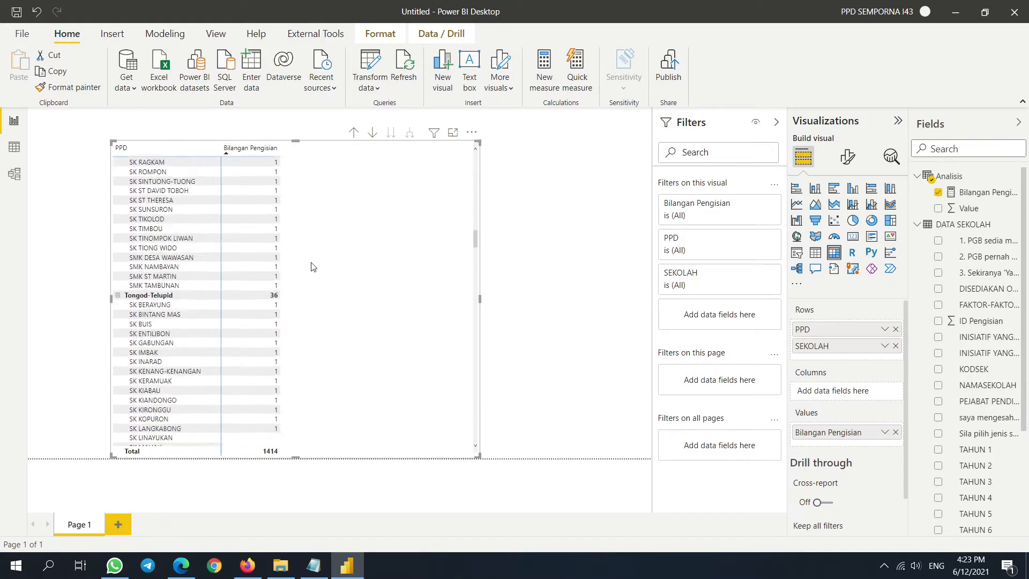
scroll(328, 257, down, 10)
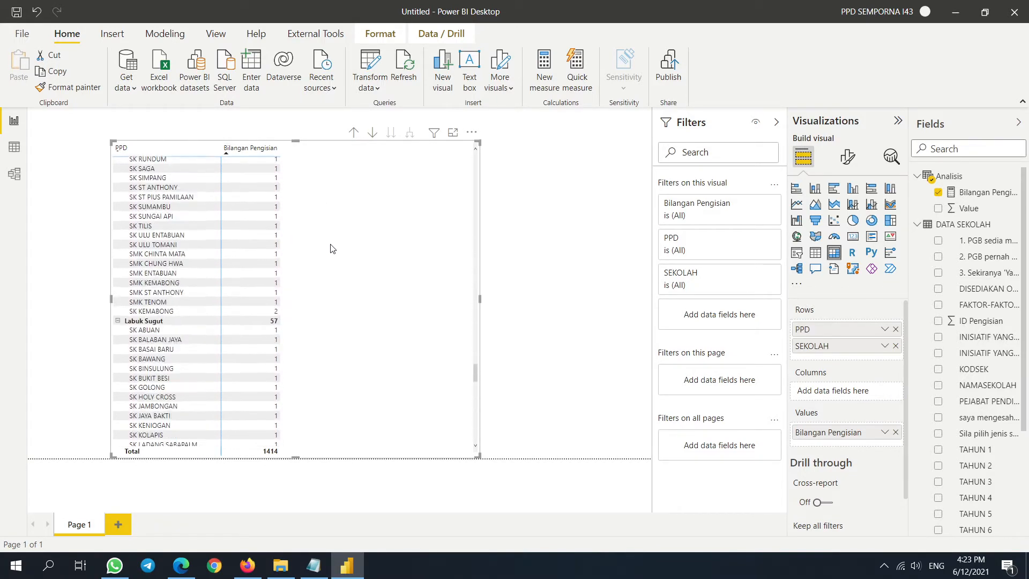
scroll(329, 263, down, 3)
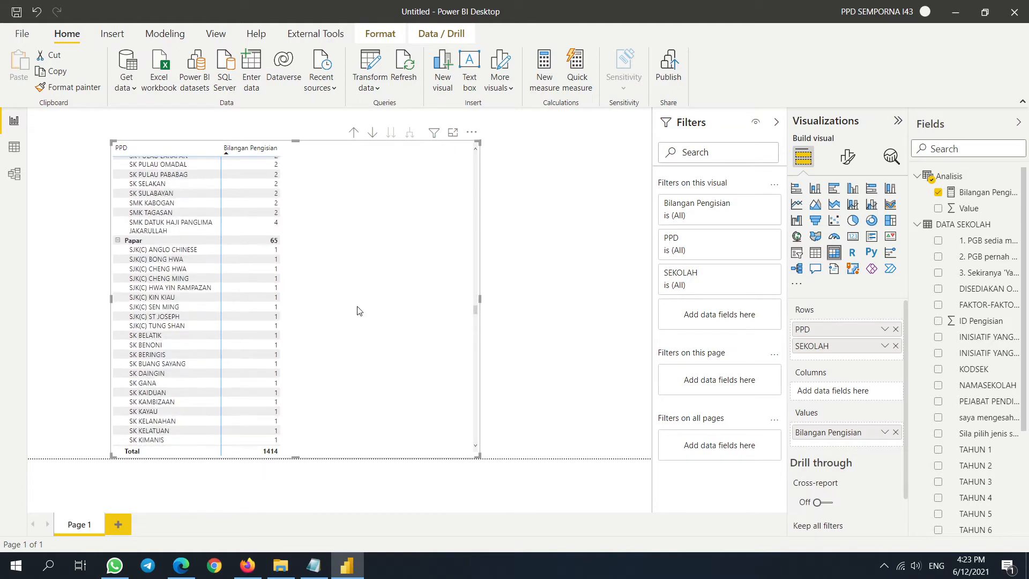
scroll(332, 300, down, 5)
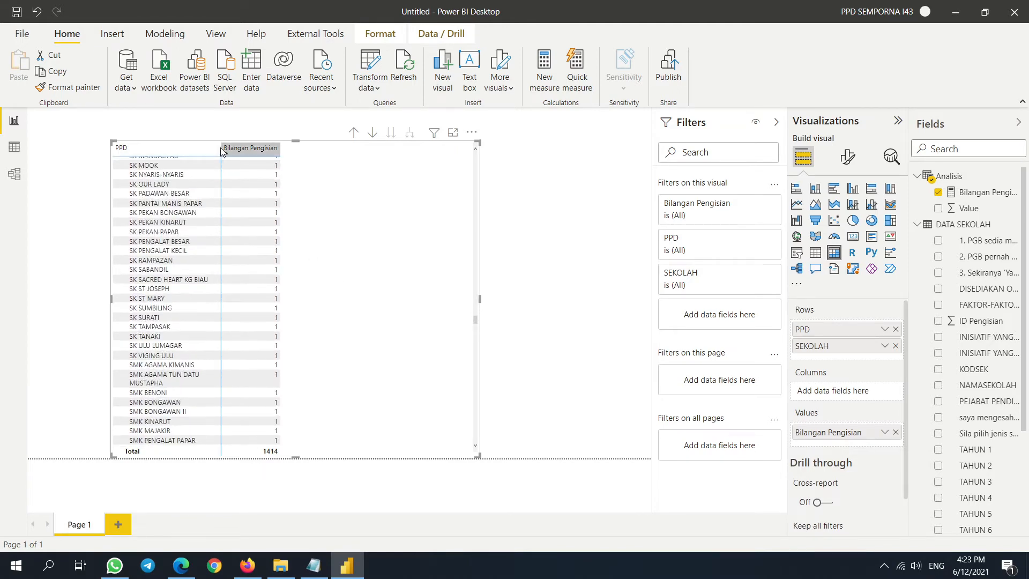
drag(220, 146, 281, 147)
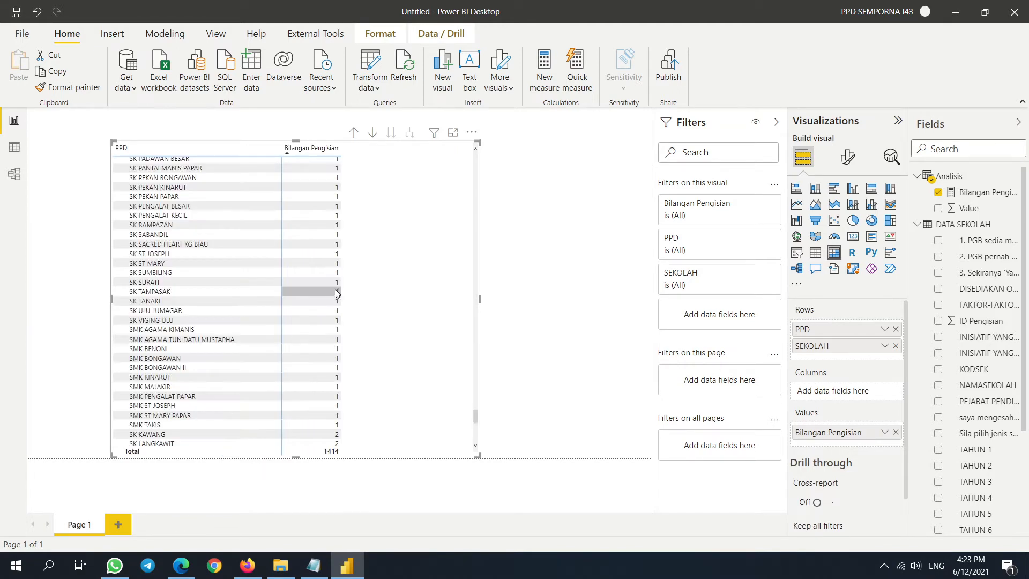
scroll(332, 297, down, 4)
scroll(440, 322, up, 10)
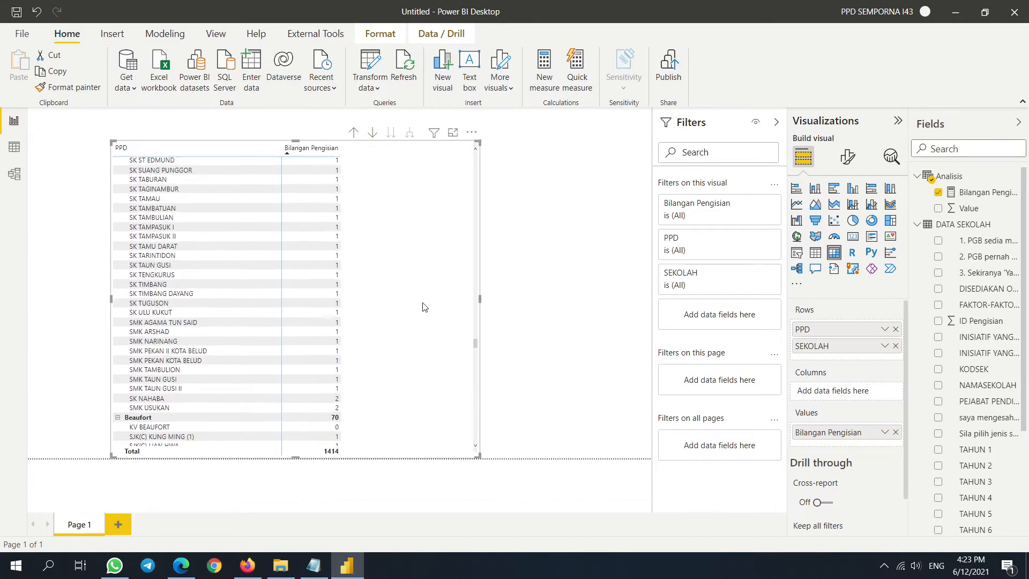
scroll(427, 298, up, 5)
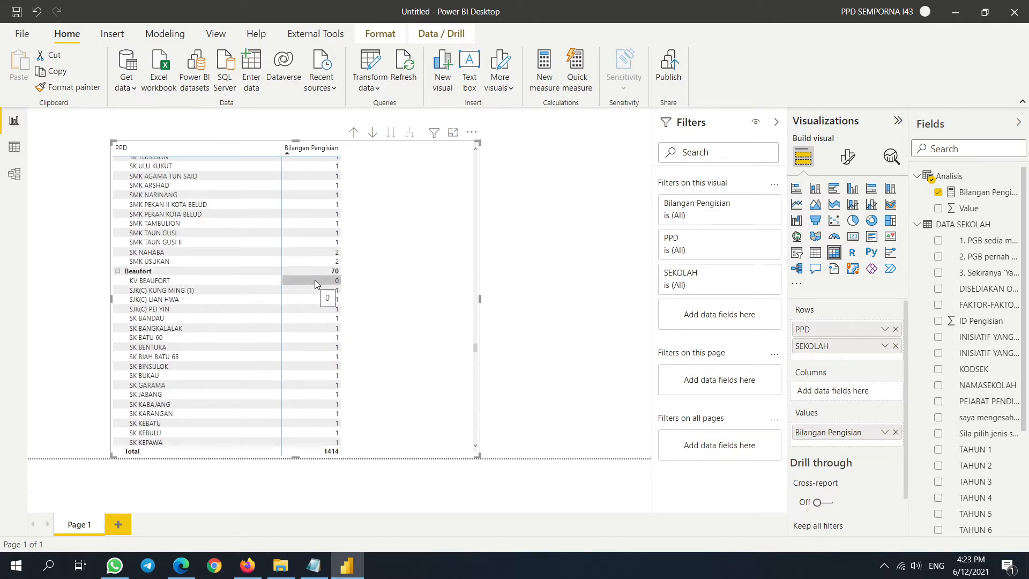
drag(401, 223, 307, 280)
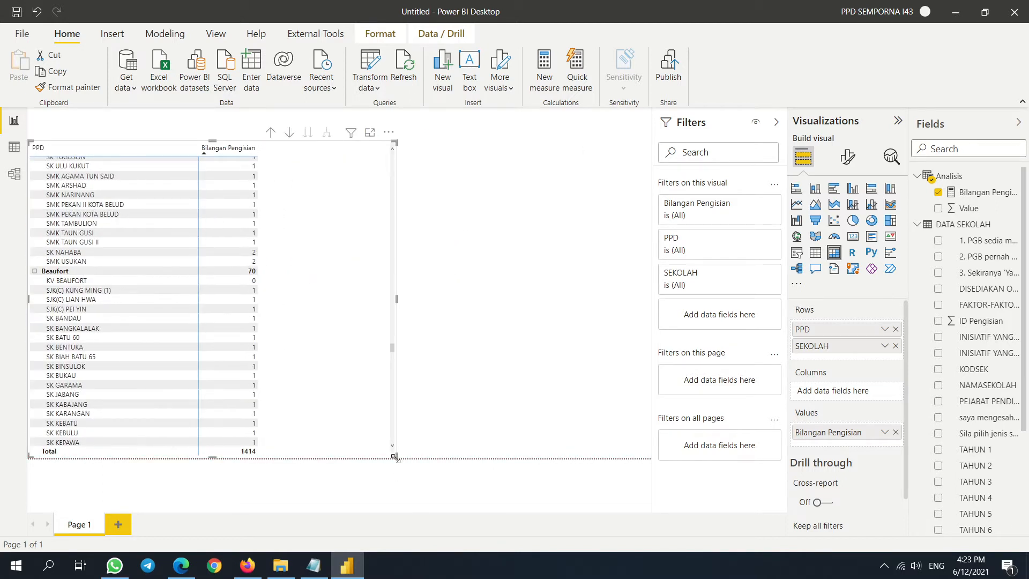
drag(395, 457, 306, 447)
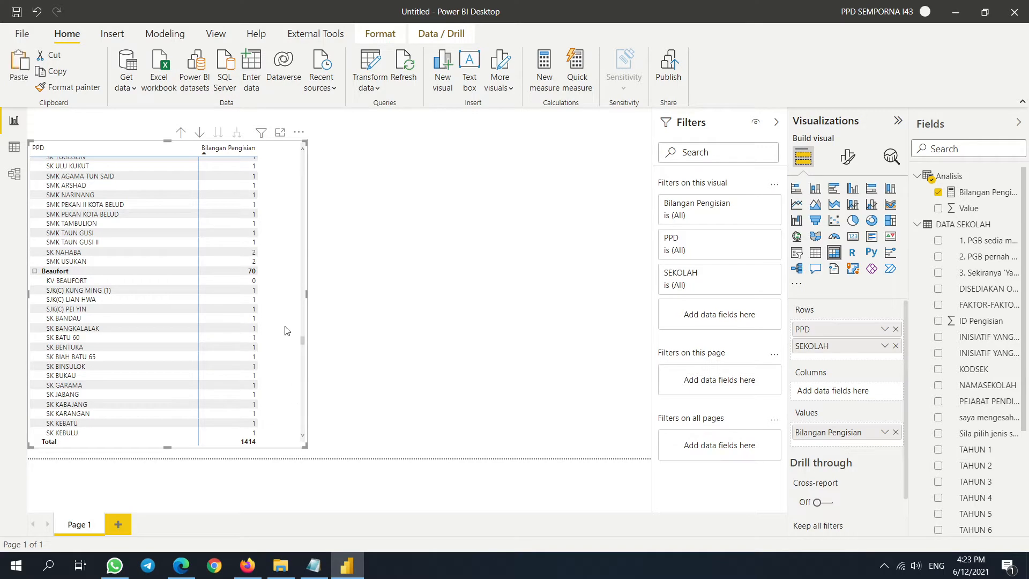
- Paste a duplicate of the matrix and place it to the right of the original
key(ctrl+v)
drag(285, 232, 596, 253)
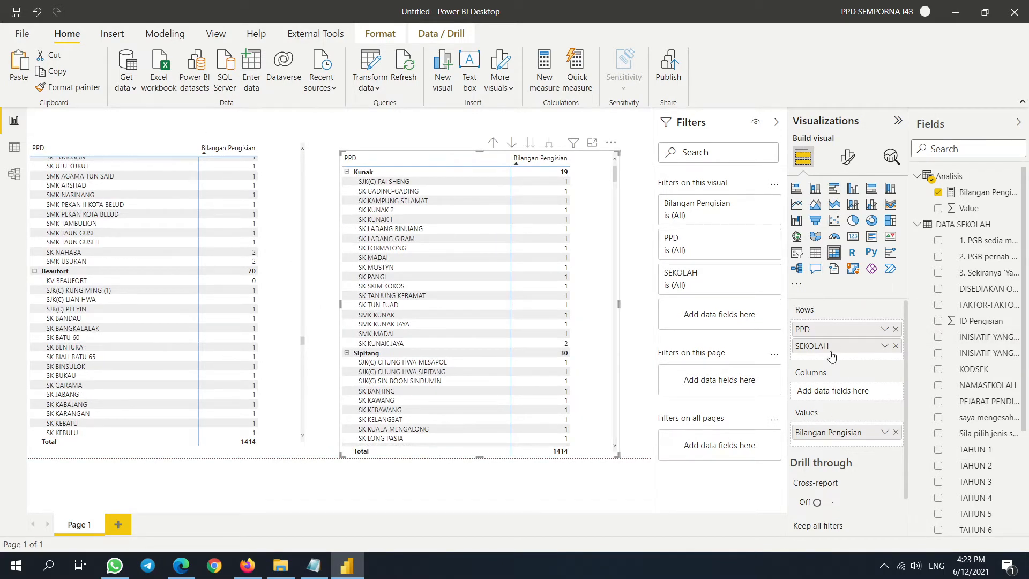
click(851, 159)
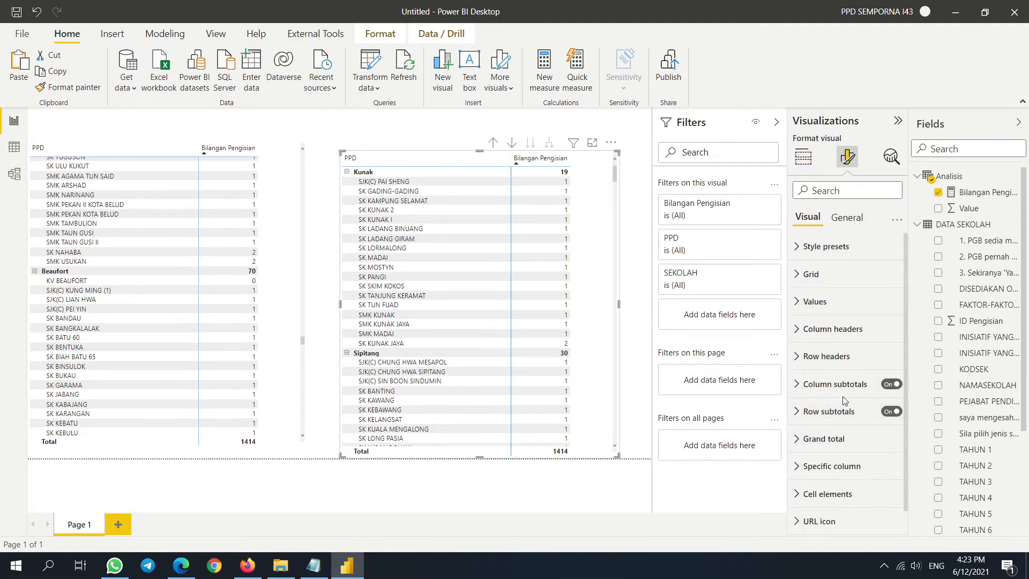
scroll(825, 428, down, 1)
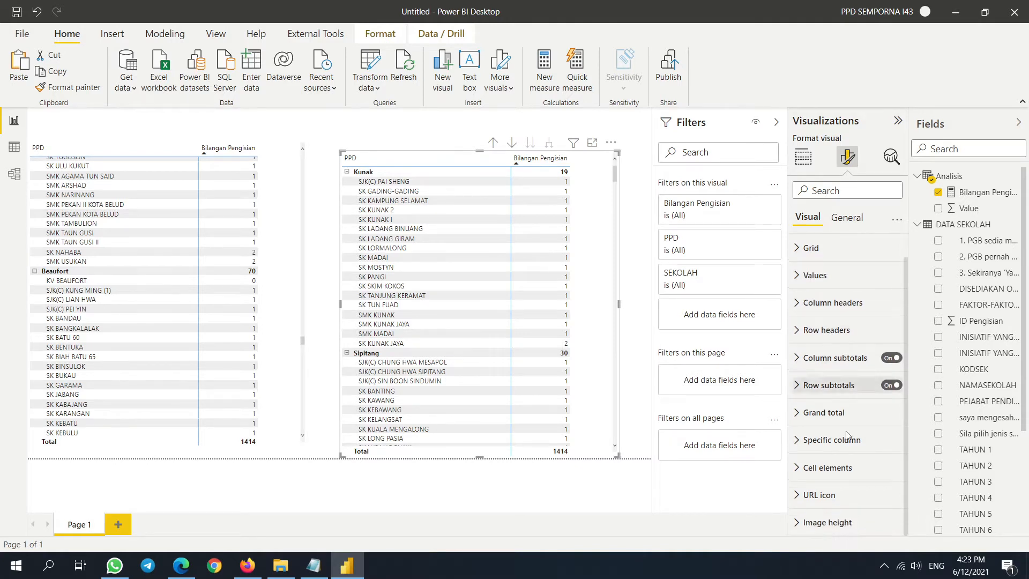
scroll(822, 402, up, 1)
- Turn on the duplicate's title and set it to 'Belum Mengisi'
click(847, 217)
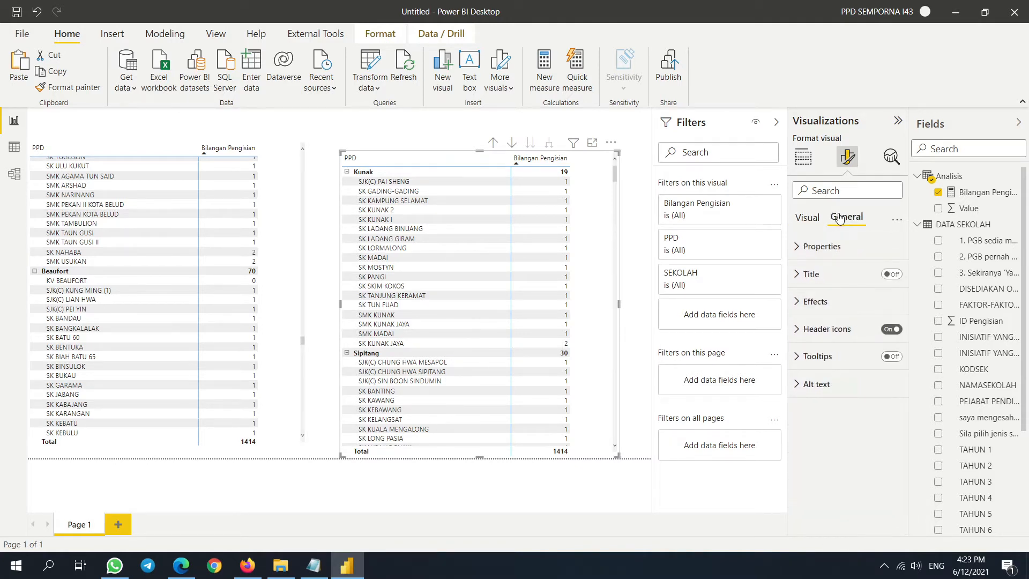
click(808, 274)
click(890, 274)
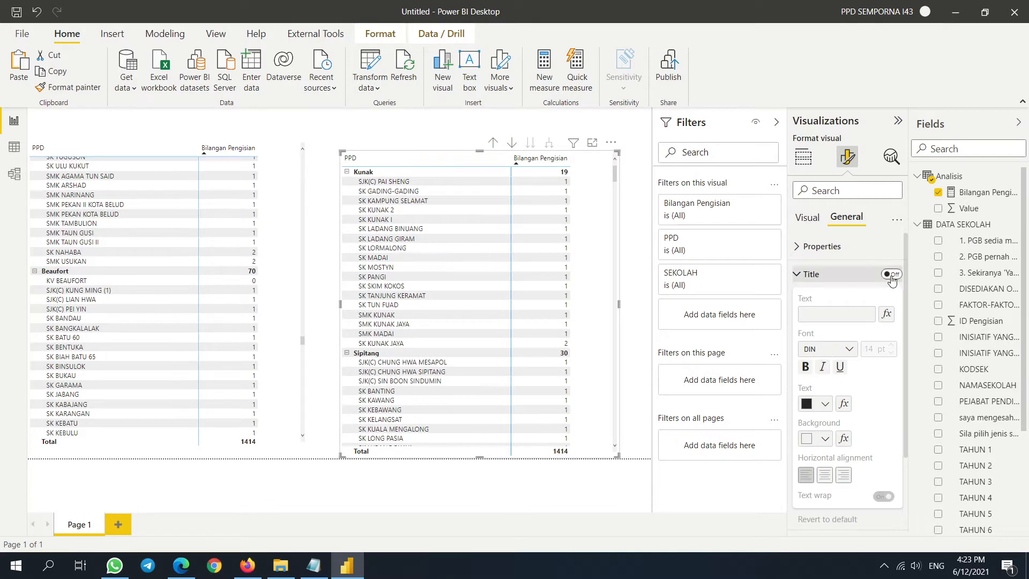
click(850, 313)
text(Belum Mein)
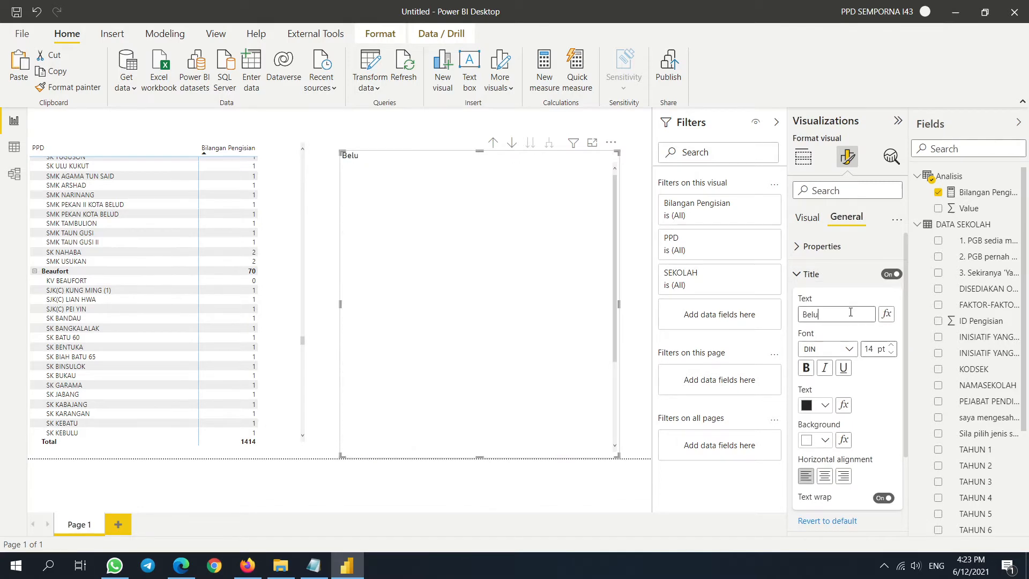
key(BackSpace)
key(BackSpace)
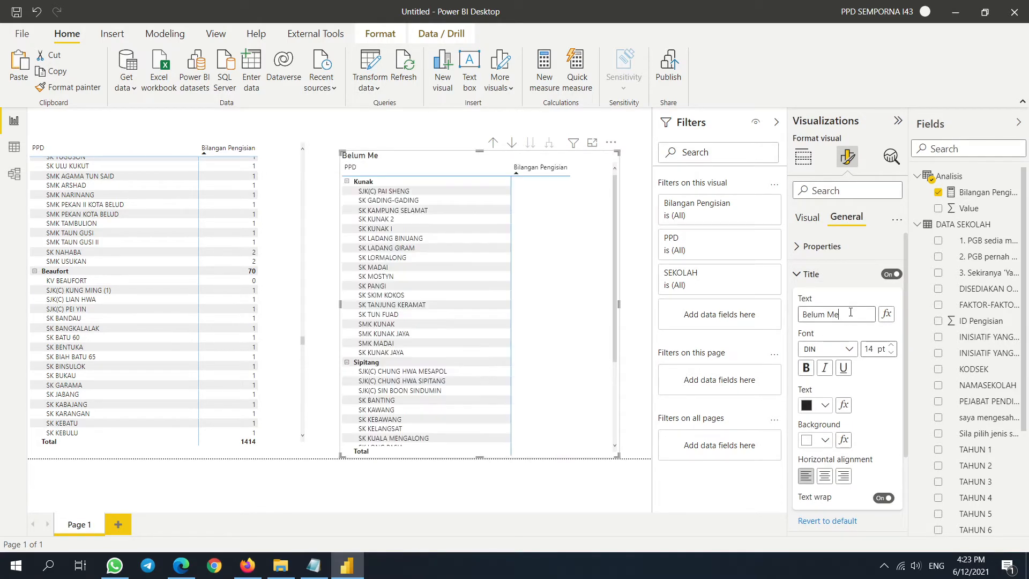
text(ngisi)
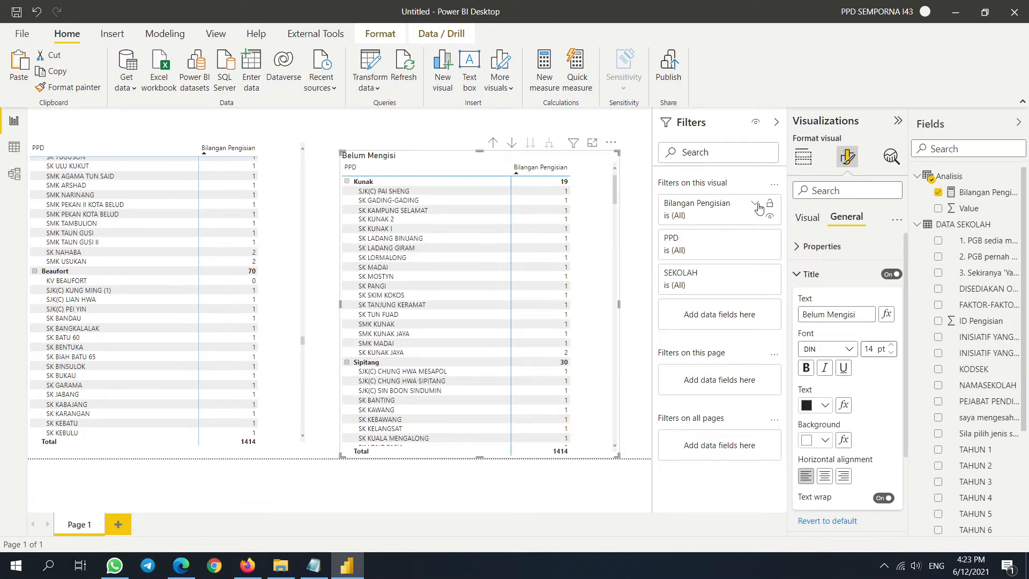
- Filter the Belum Mengisi matrix so Bilangan Pengisian is 0
click(756, 206)
click(769, 253)
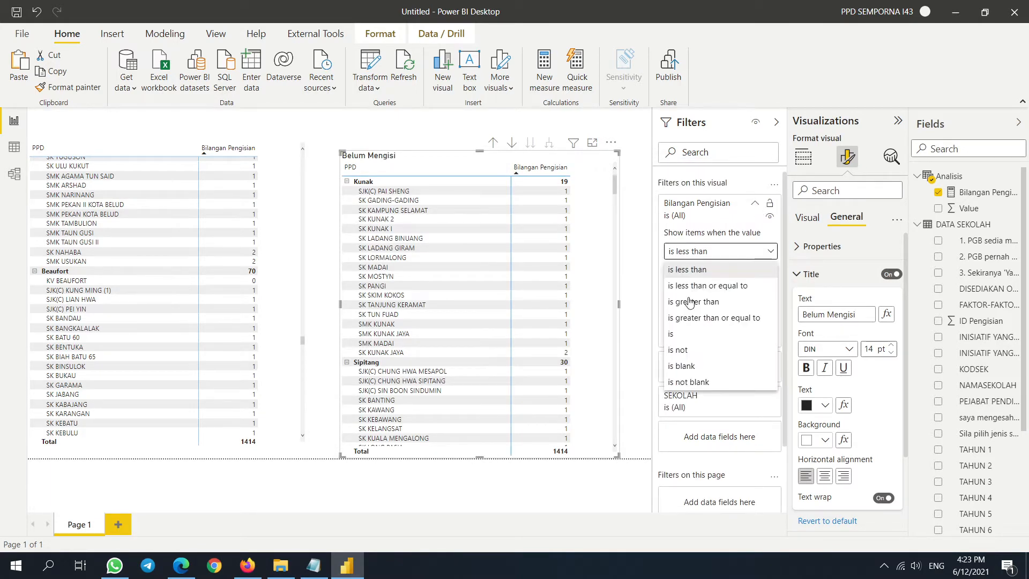
click(688, 336)
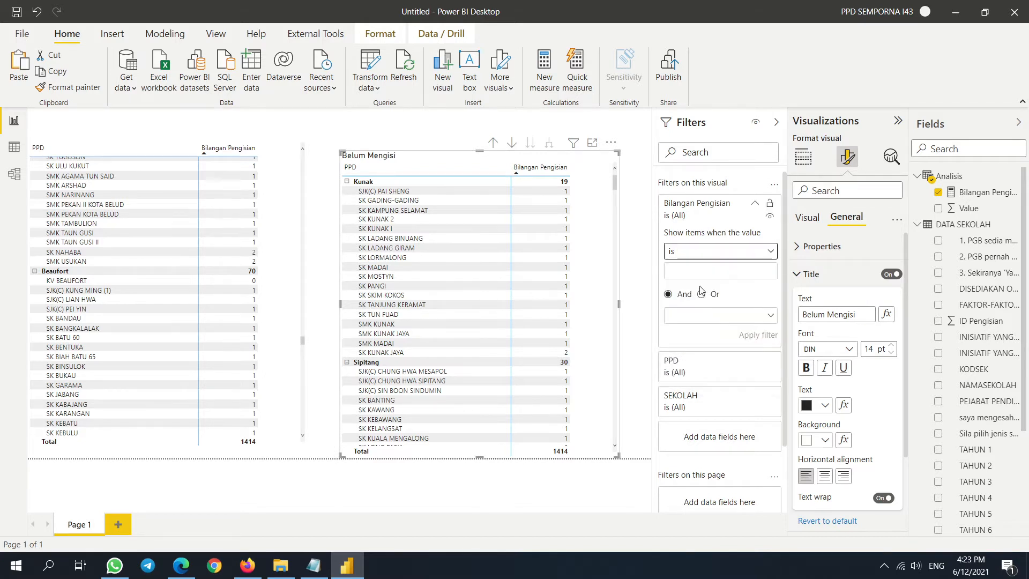
click(696, 317)
click(696, 269)
text(0)
click(758, 336)
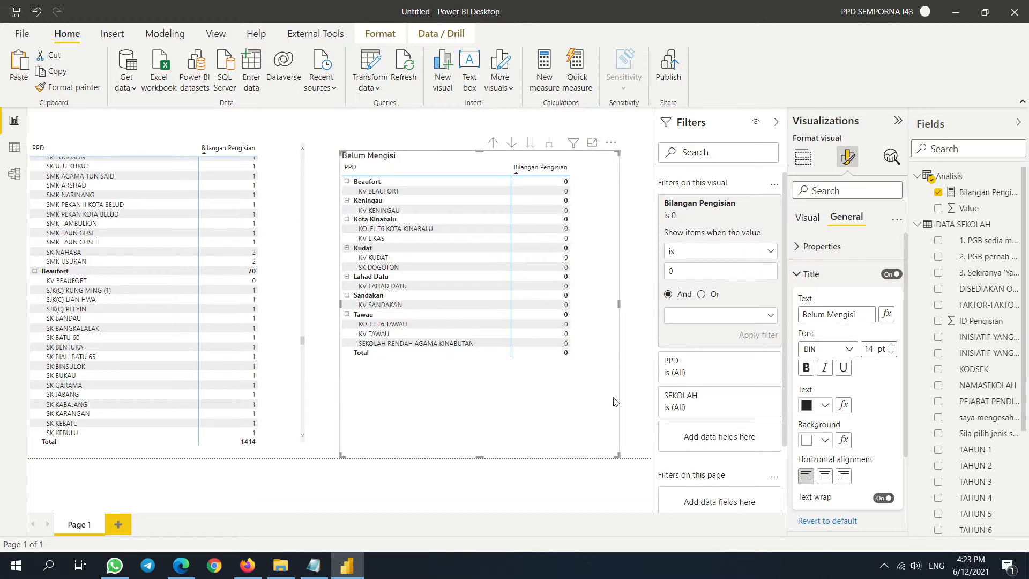
- Resize the matrix and collapse the Filters, Visualizations and Fields panes
drag(617, 454, 557, 370)
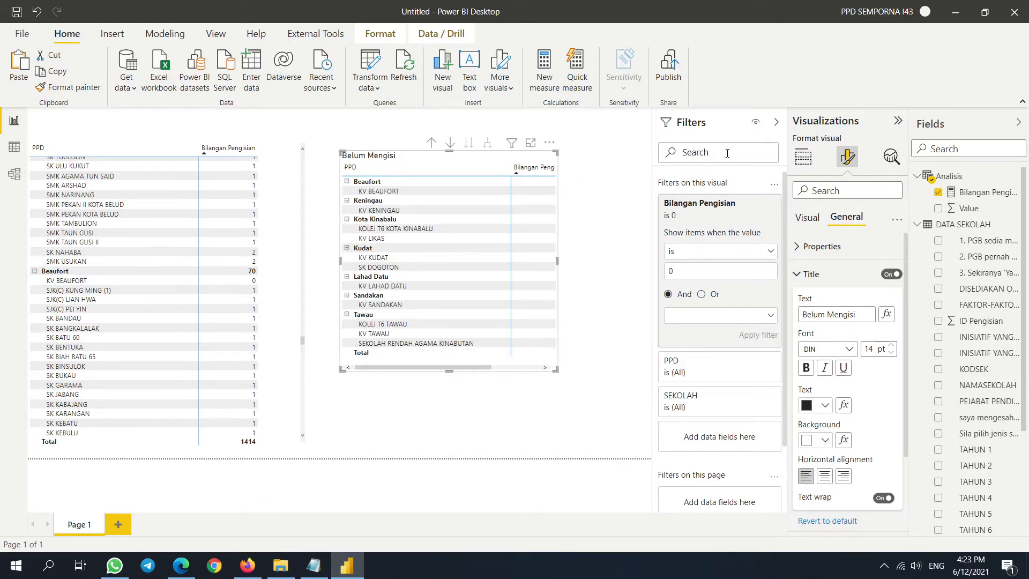
click(776, 123)
click(897, 122)
click(1017, 123)
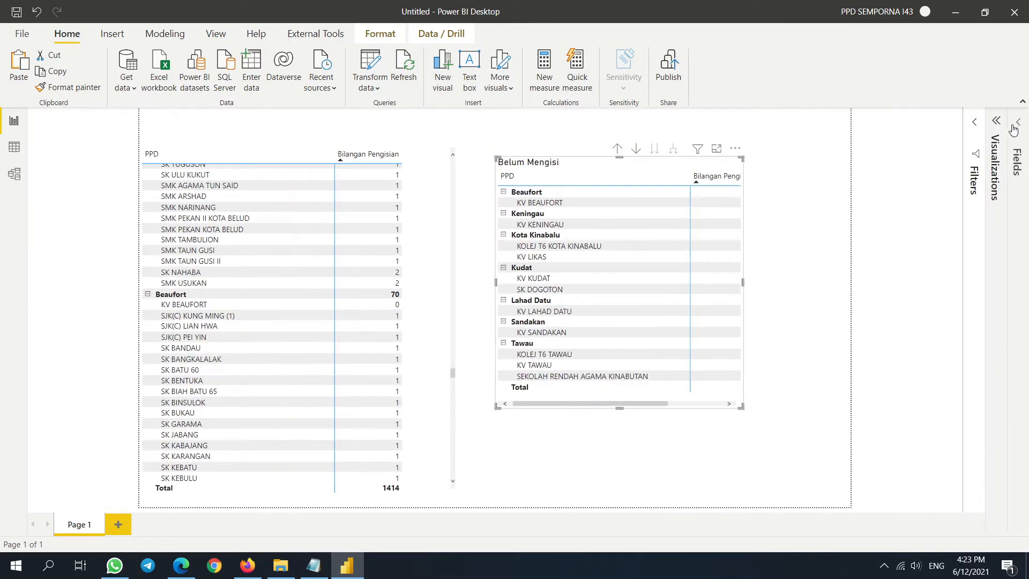
- Enlarge the Belum Mengisi matrix, narrow its PPD column, and reposition the SEKOLAH and Analisis model cards
drag(743, 408, 783, 434)
drag(689, 170, 673, 175)
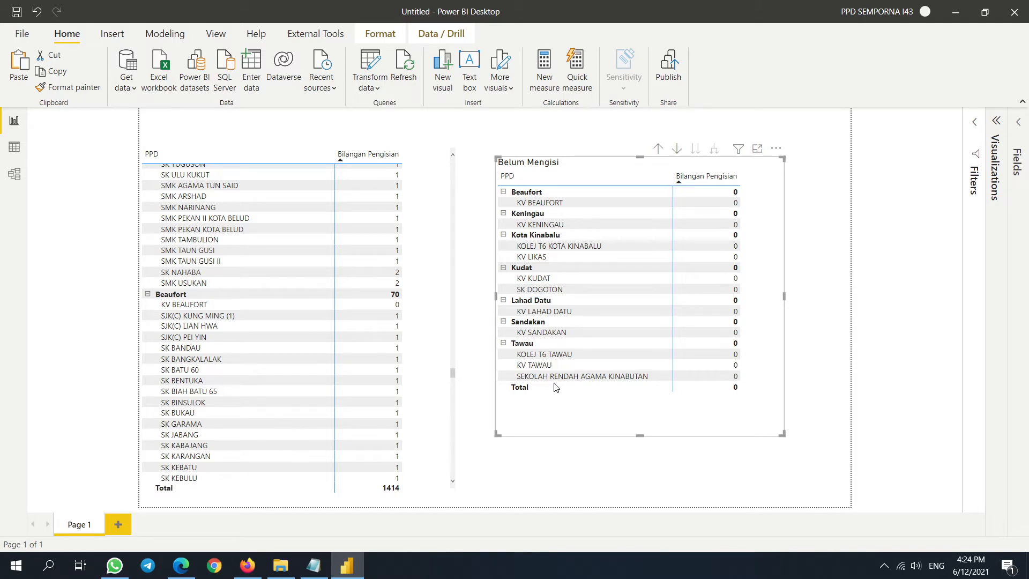
click(16, 175)
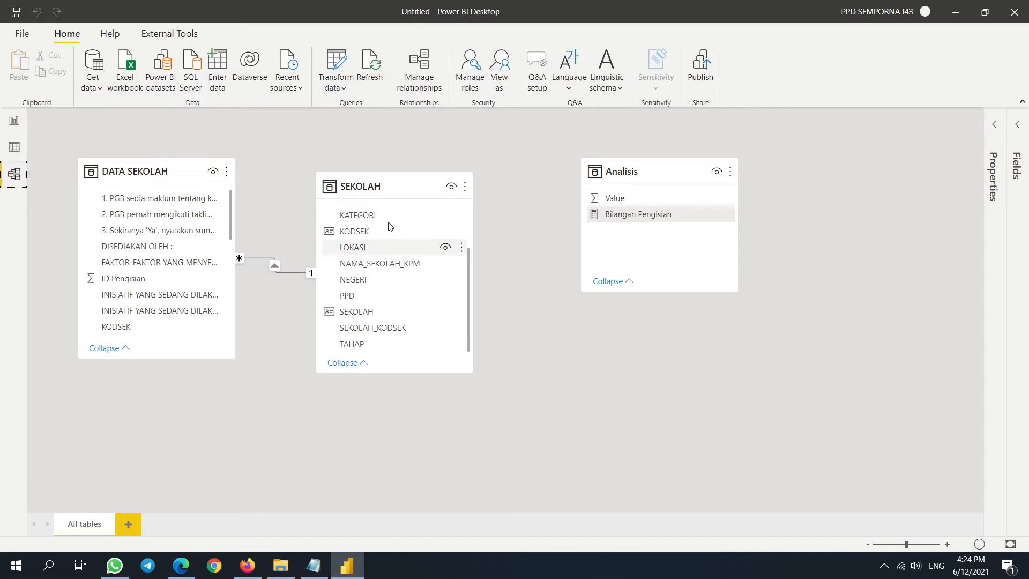
drag(394, 189, 369, 184)
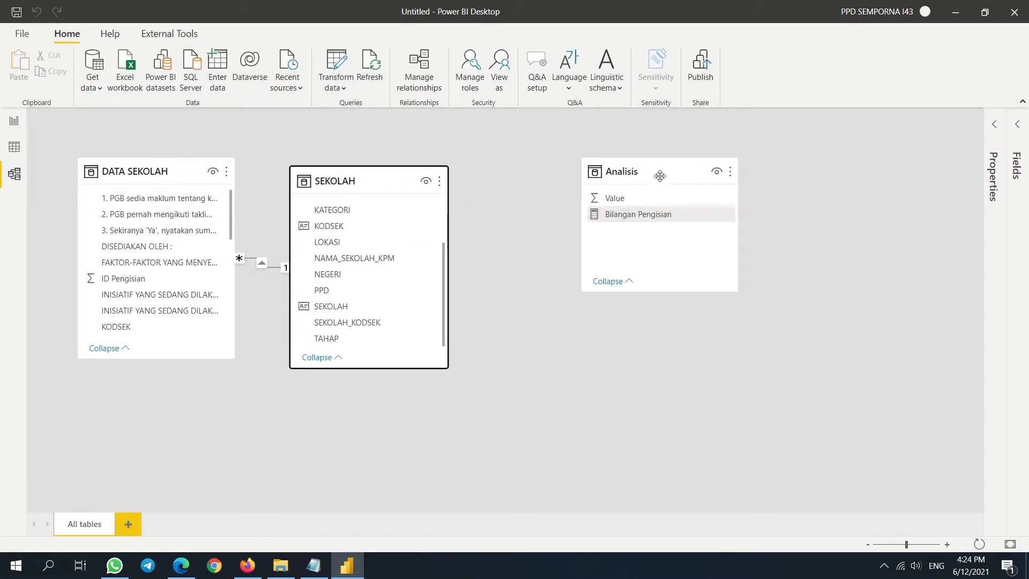
drag(659, 175, 578, 176)
click(14, 146)
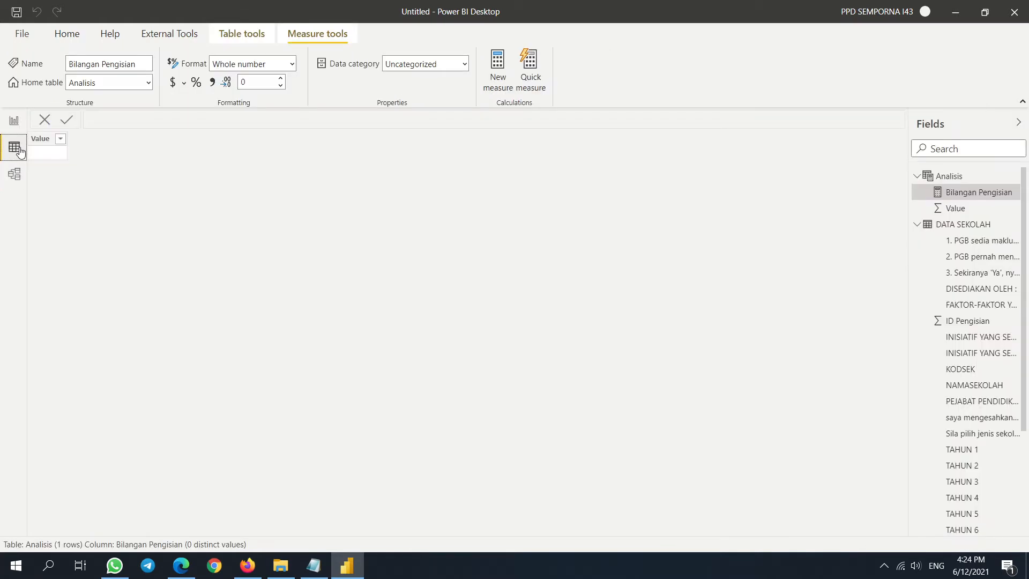
click(13, 123)
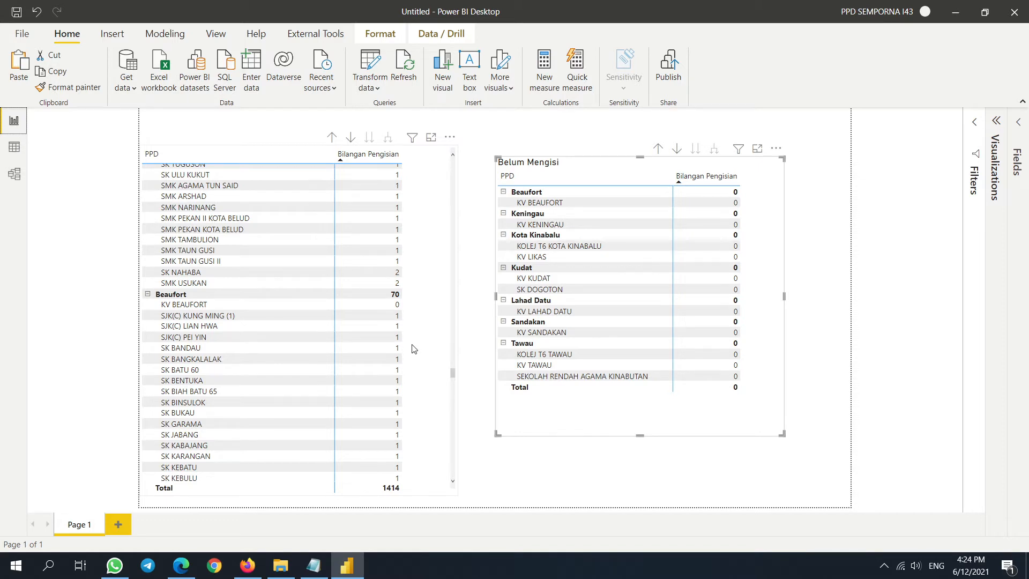
- Cross-filter the report to the SK NAHABA school, then clear the filter
scroll(246, 327, up, 2)
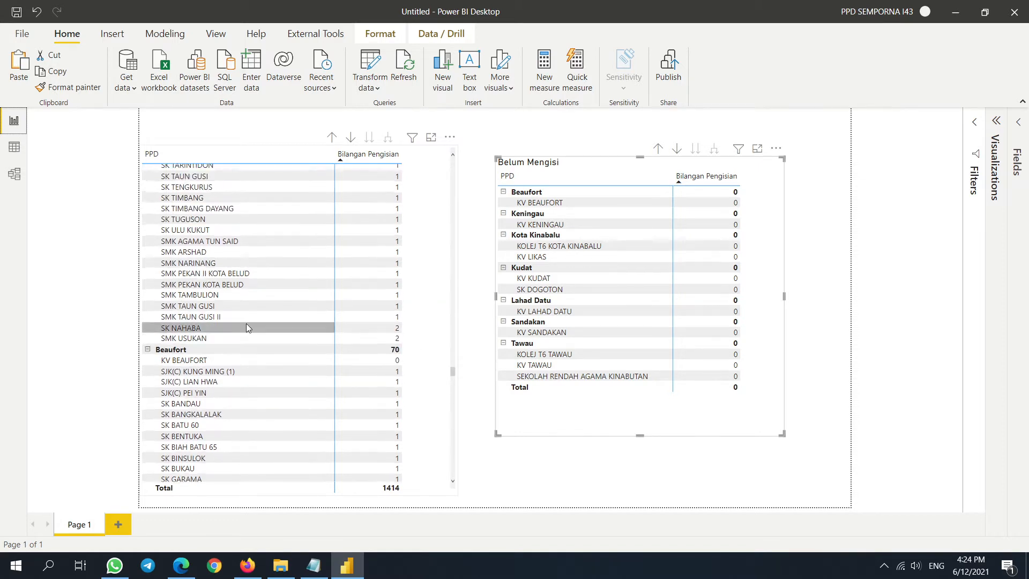
click(235, 330)
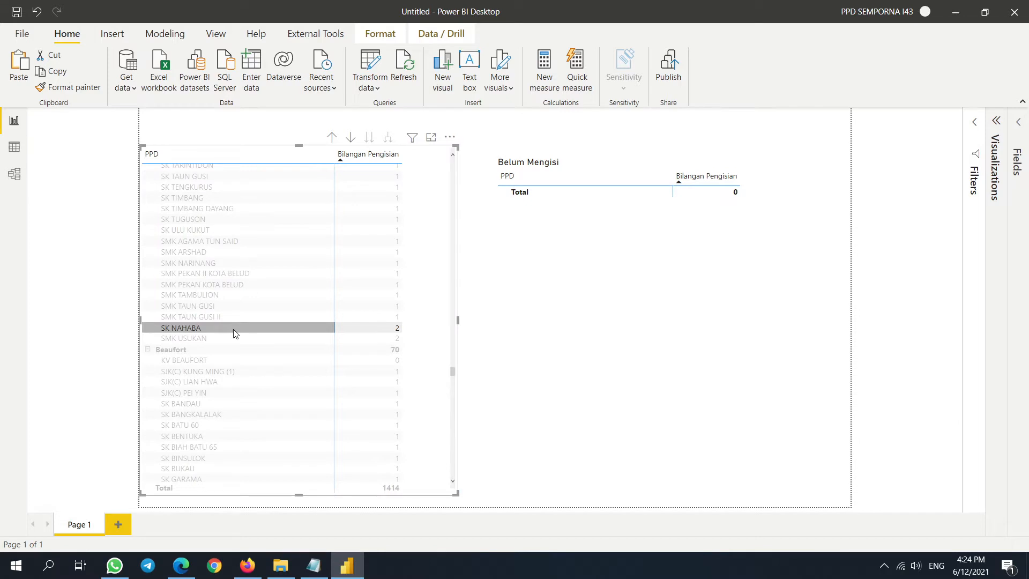
click(233, 329)
- Move the Belum Mengisi table up-left, make the school count table narrower and taller, then open Transform data
drag(776, 275, 755, 255)
drag(444, 376, 443, 351)
drag(456, 468, 419, 506)
scroll(378, 317, down, 3)
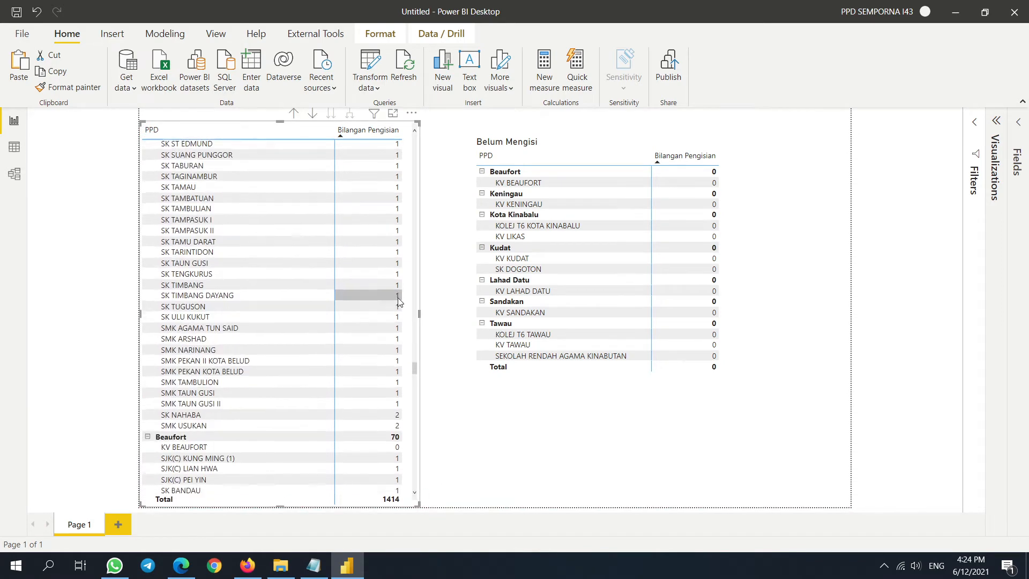
click(253, 414)
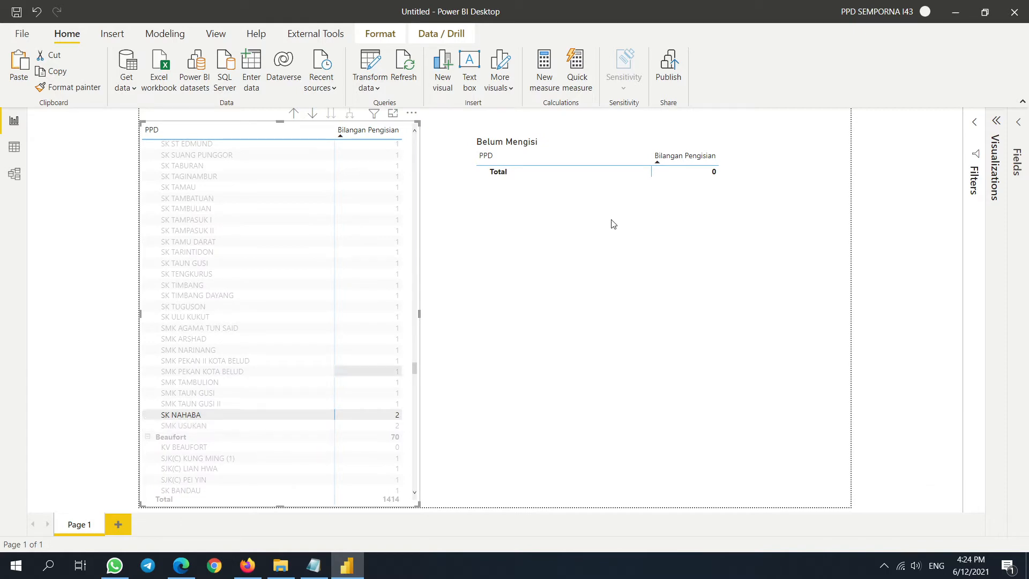
drag(676, 264, 647, 262)
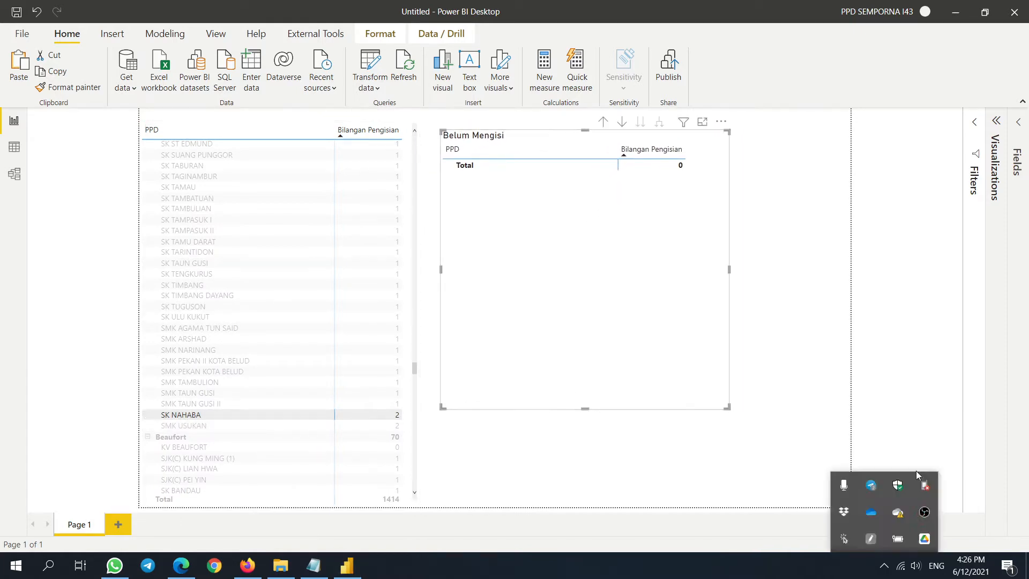
click(369, 67)
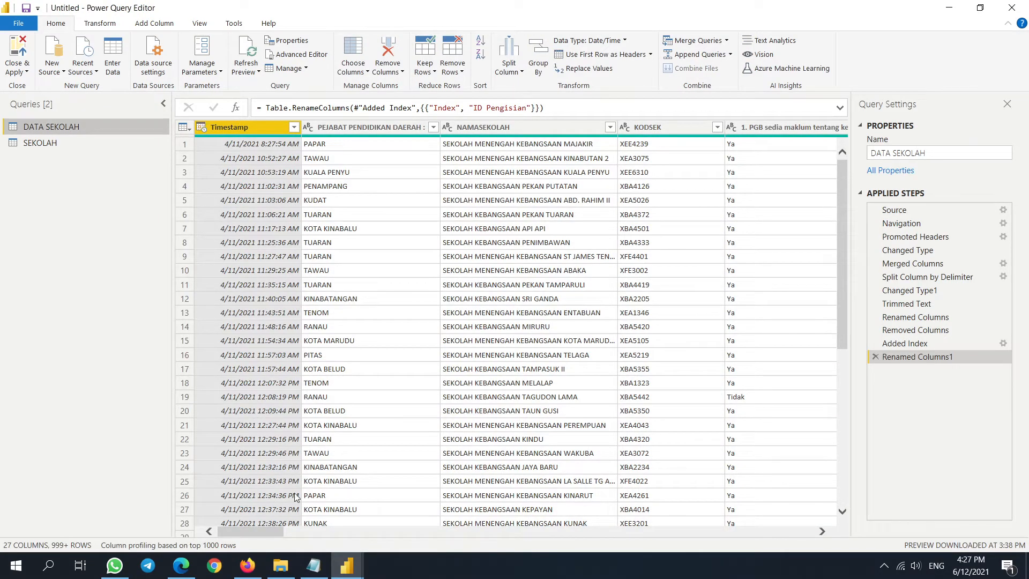
- Select PEJABAT PENDIDIKAN DAERAH and NAMASEKOLAH together and remove both, leaving 25 columns
click(364, 127)
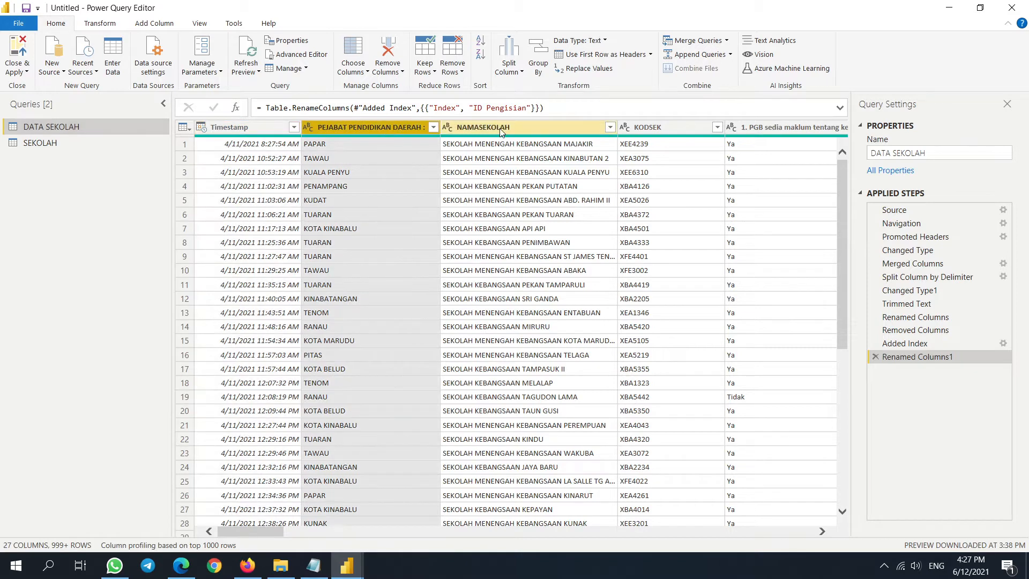
click(496, 130)
click(394, 127)
ctrl+click(509, 126)
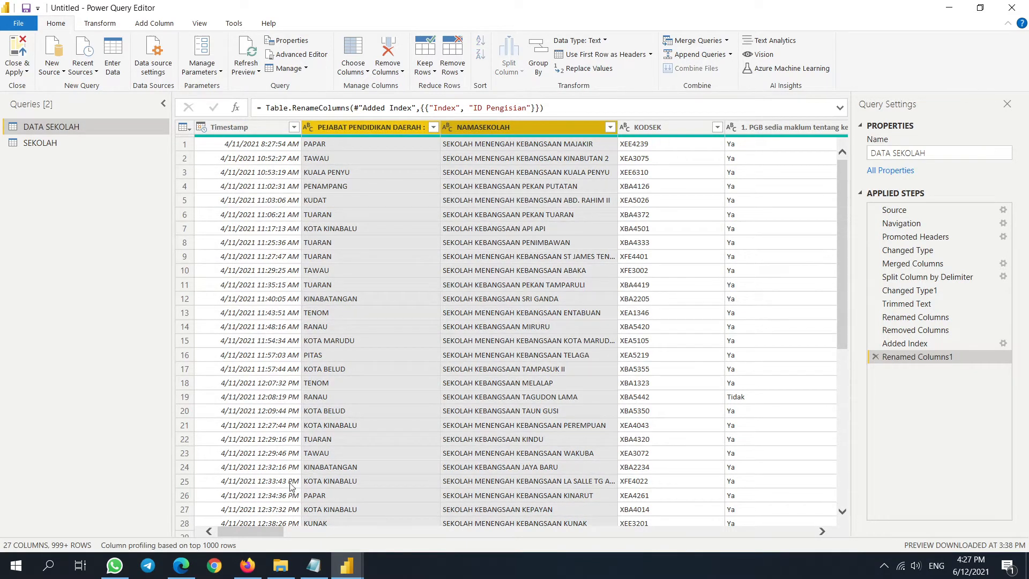
drag(262, 529, 289, 529)
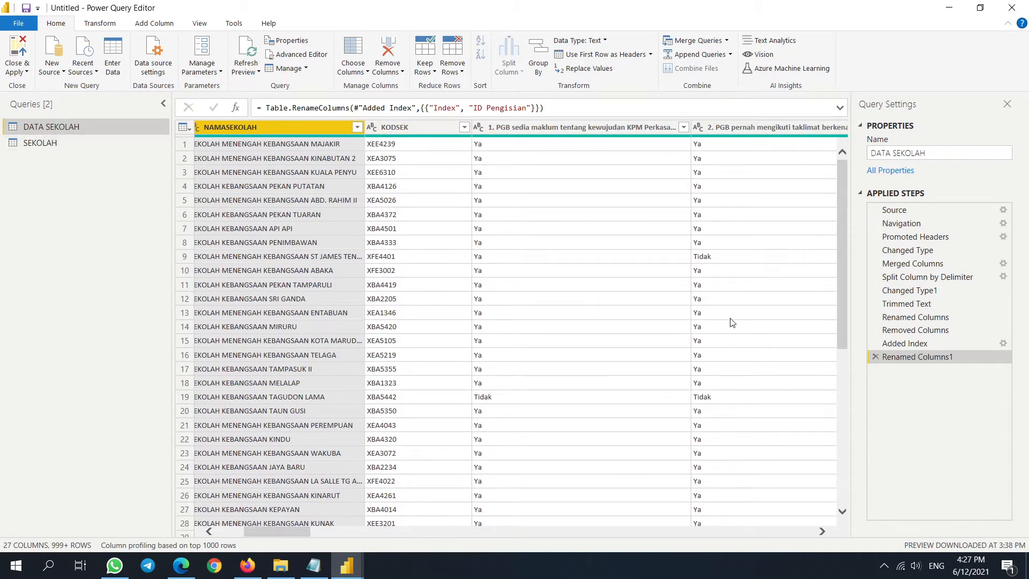
drag(262, 531, 235, 531)
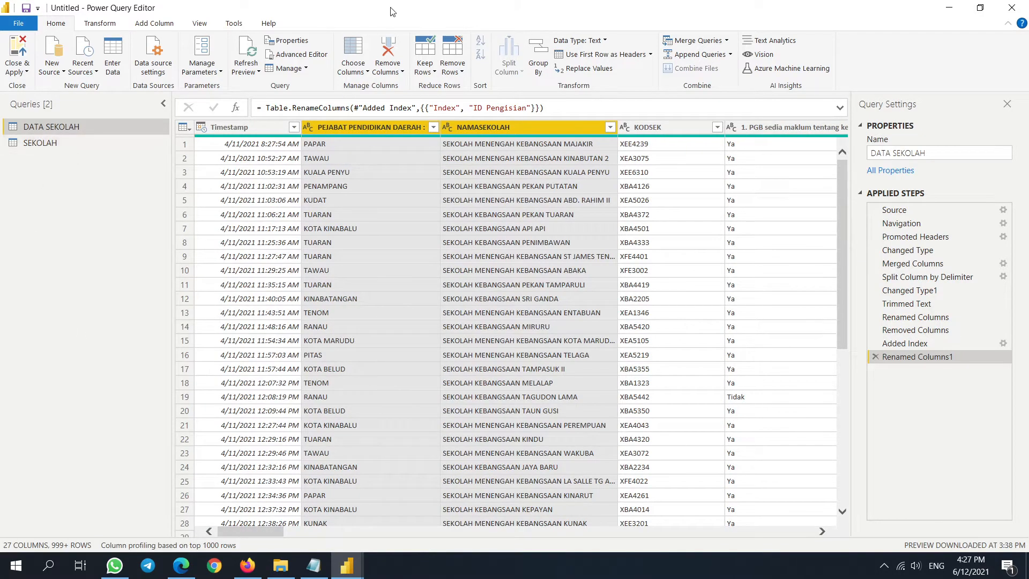
click(385, 58)
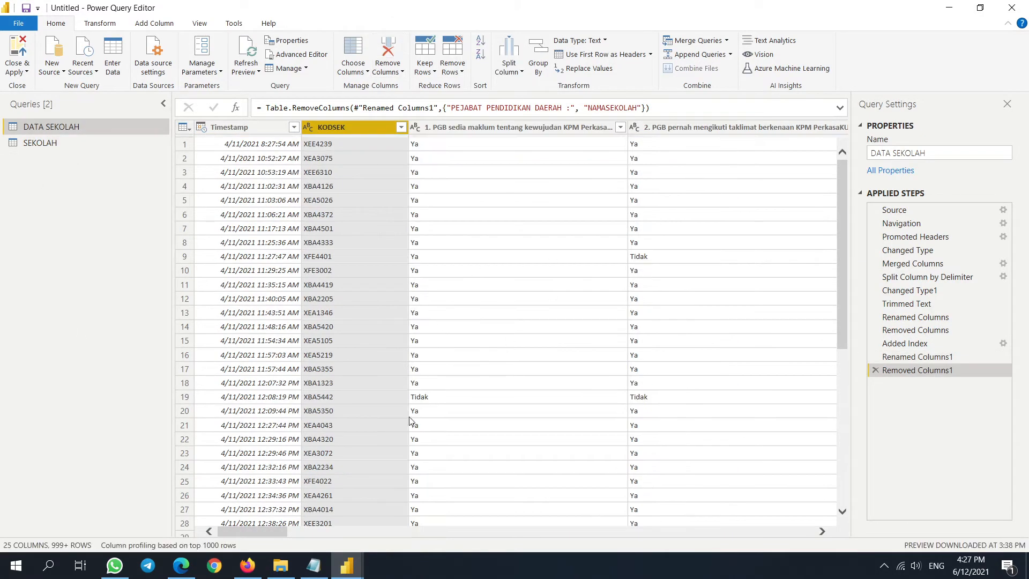
- Check the school type column's value list without applying a filter
drag(262, 532, 354, 545)
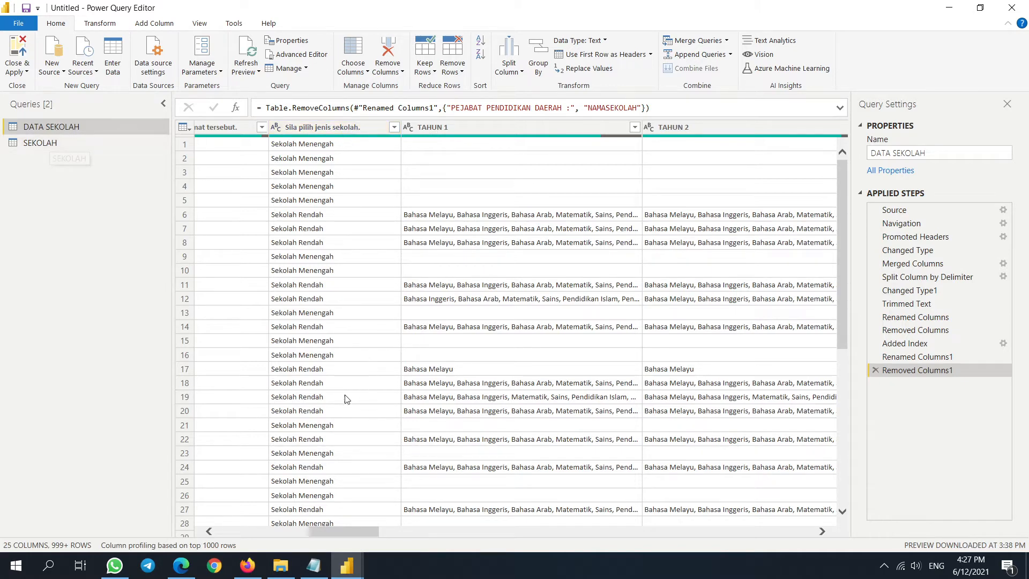
click(395, 127)
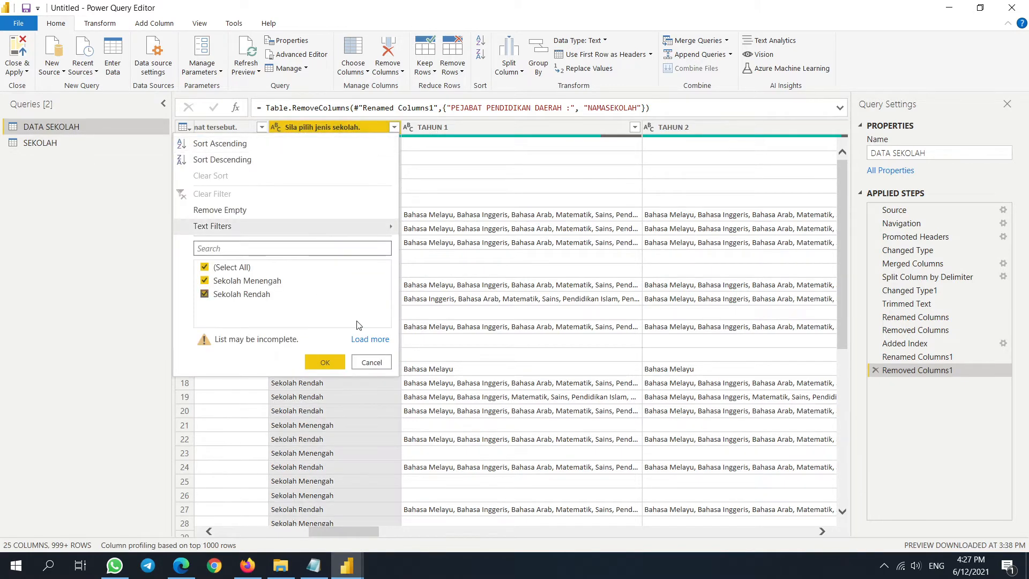
click(371, 362)
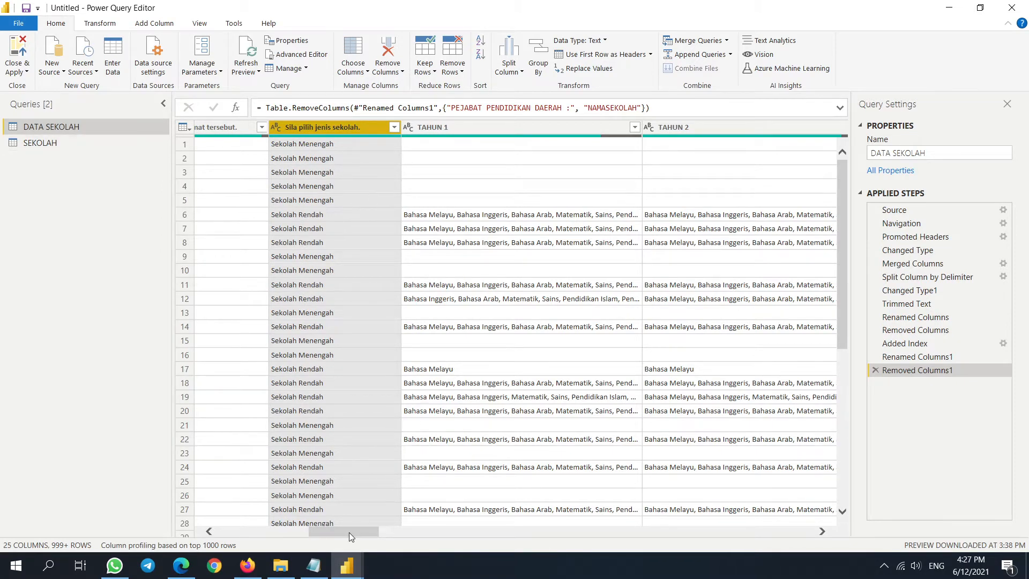
- Inspect the full TAHUN 2 value and all field values of row 6
drag(348, 531, 392, 535)
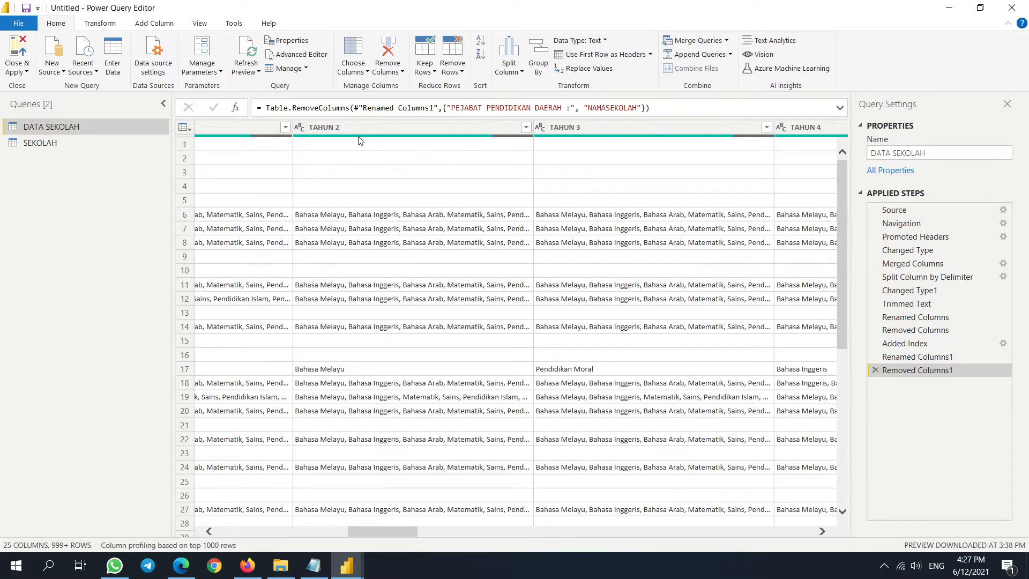
click(371, 127)
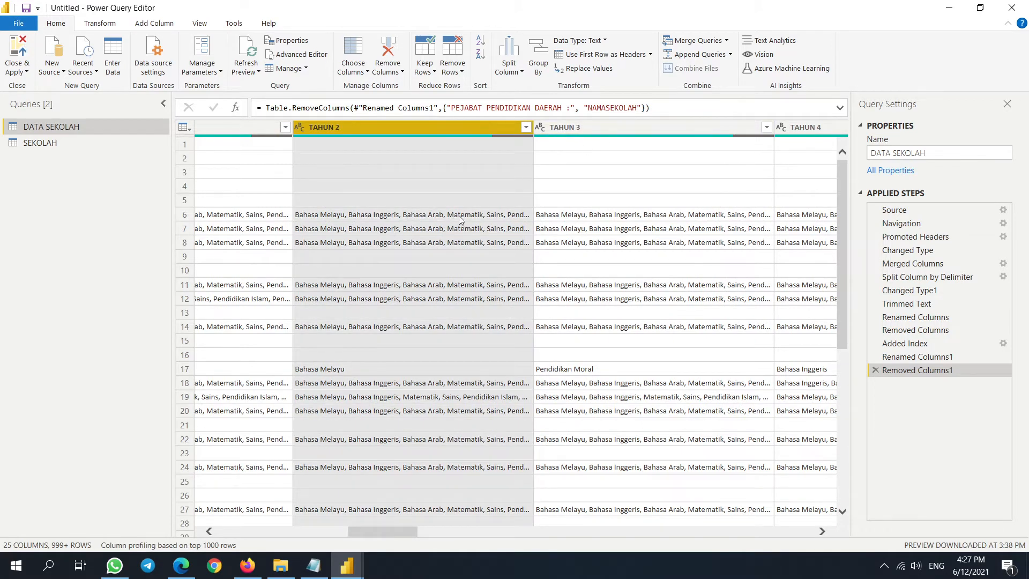
click(462, 217)
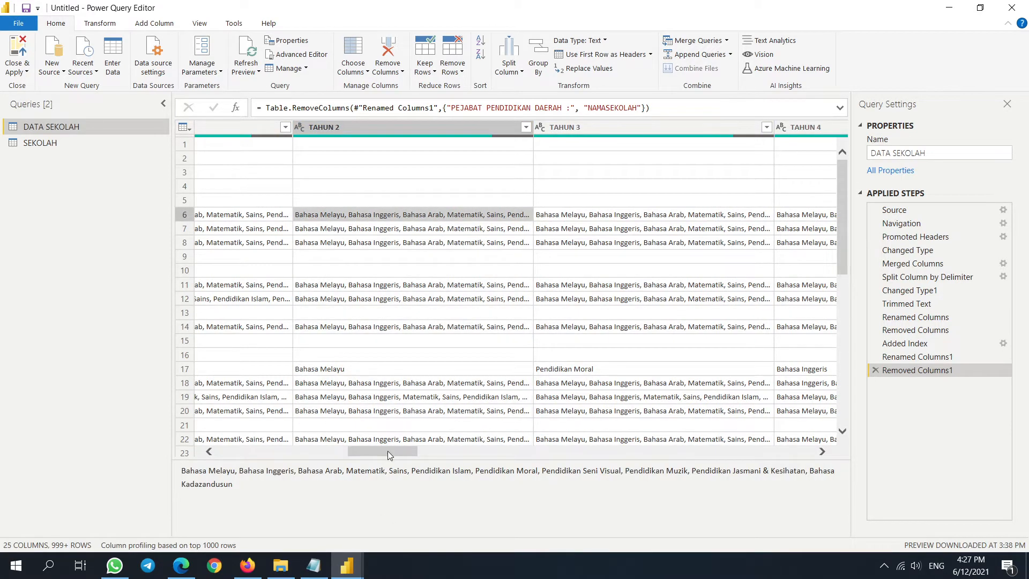
mouse_move(390, 455)
mouse_down()
mouse_move(323, 452)
mouse_move(380, 454)
mouse_up()
click(185, 214)
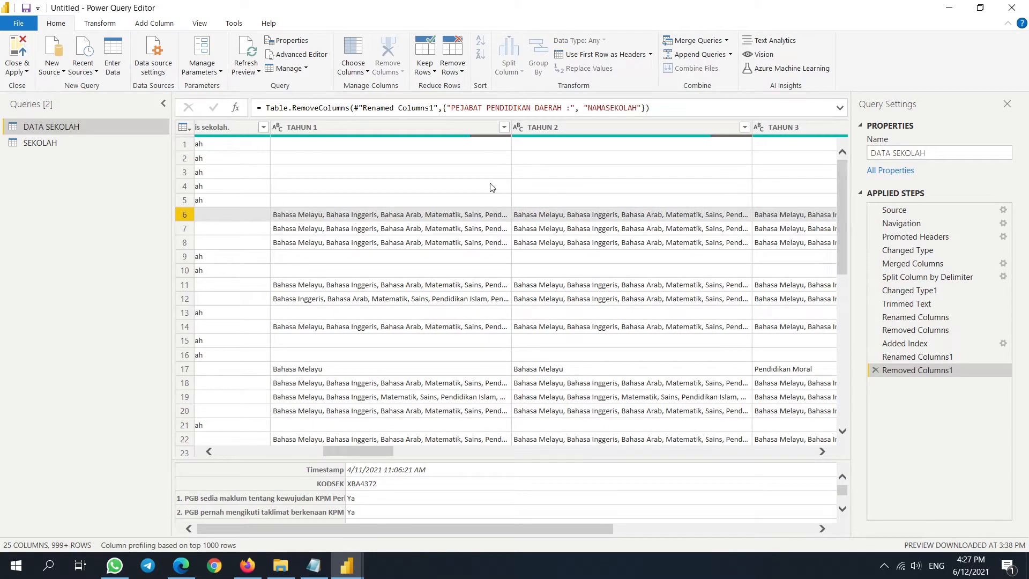
- Widen the TAHUN 1 column and read its full row 6 subject list
drag(511, 141, 645, 142)
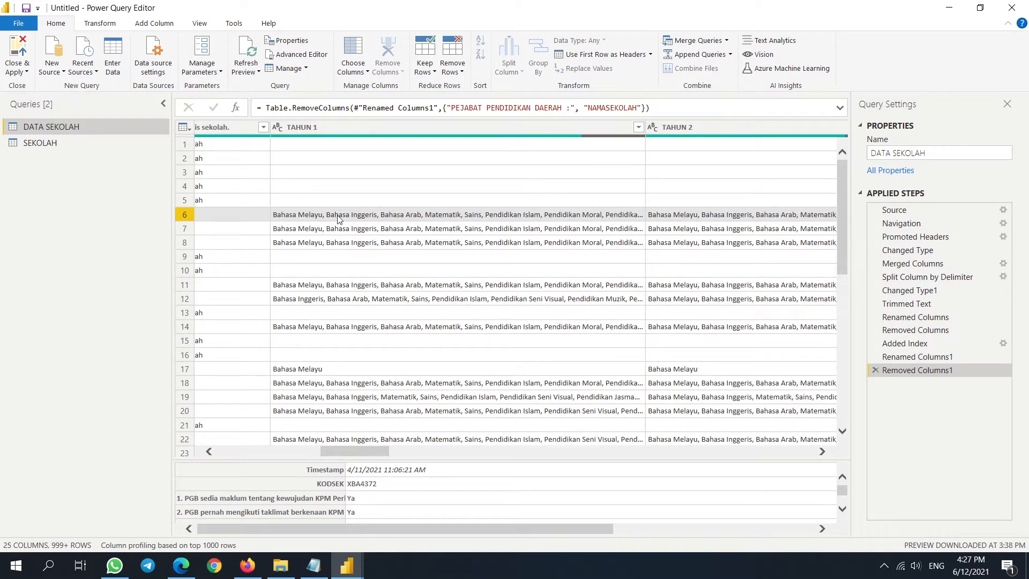
click(289, 216)
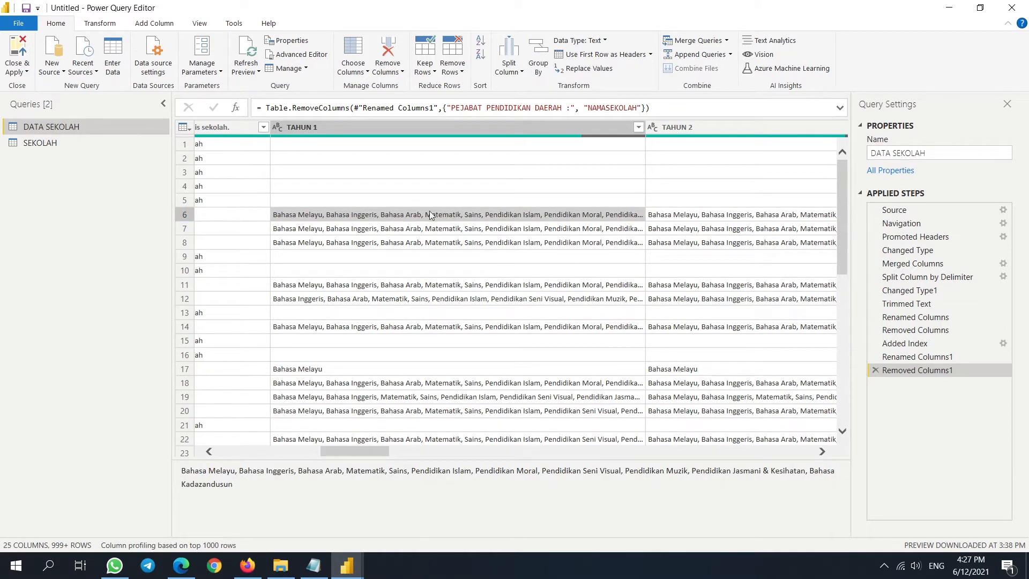
drag(368, 451, 365, 450)
- Split TAHUN 1 by comma at each occurrence into separate columns
right_click(405, 128)
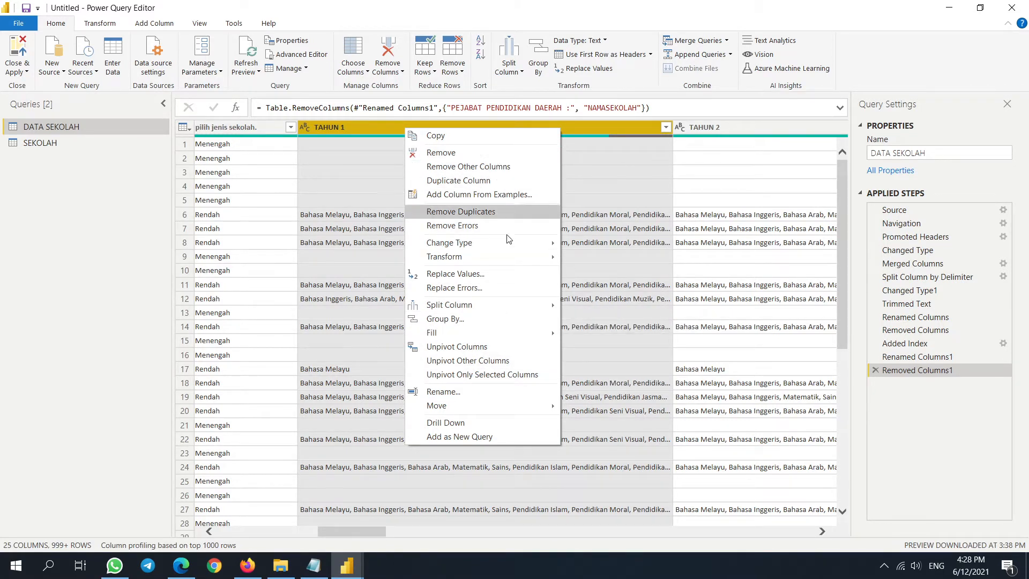
mouse_move(530, 307)
click(614, 308)
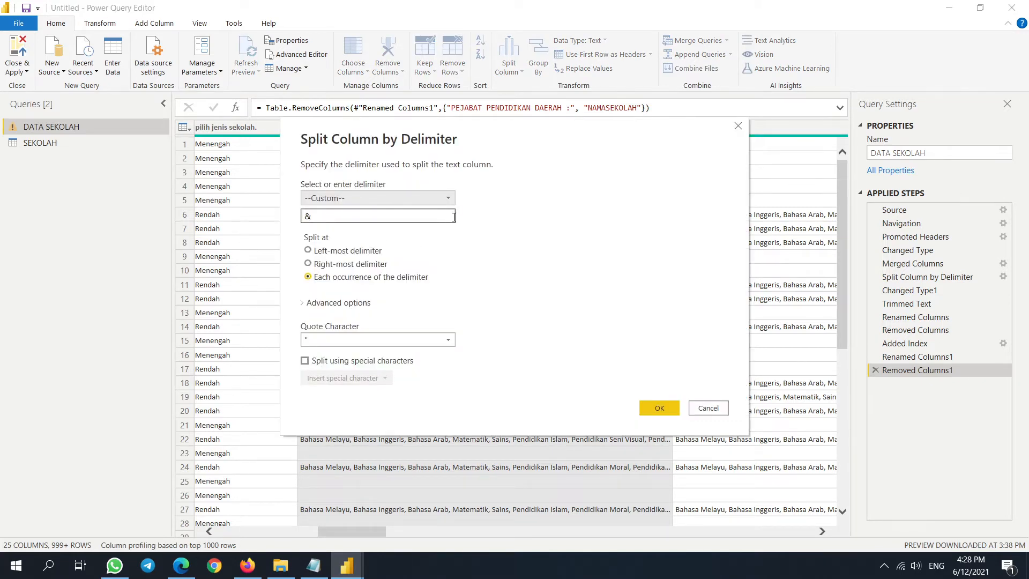
double_click(328, 217)
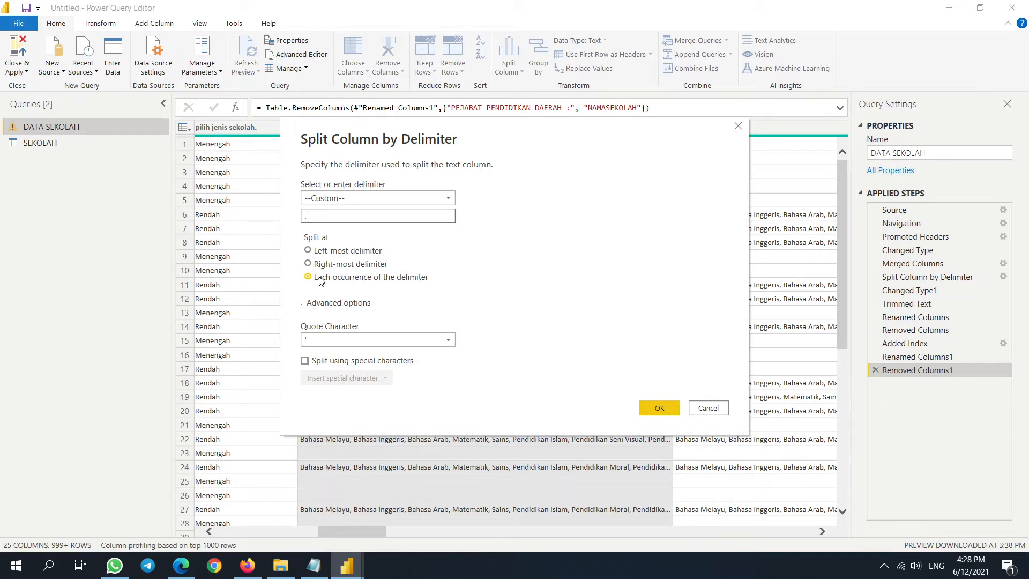
click(658, 407)
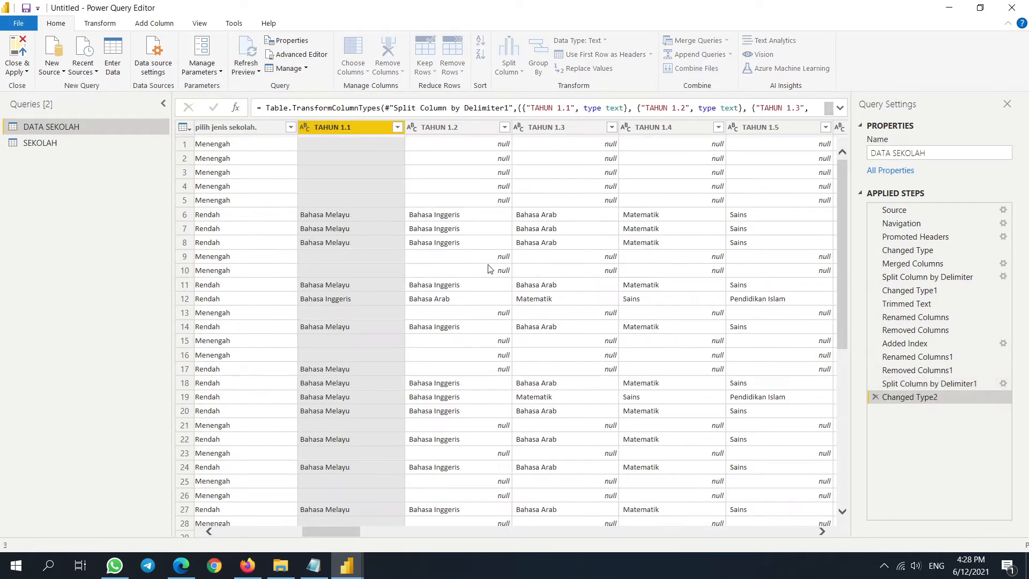
- Review the TAHUN 1.1 to 1.5 columns and delete the automatic Changed Type2 step
click(459, 127)
click(577, 125)
click(690, 125)
click(780, 125)
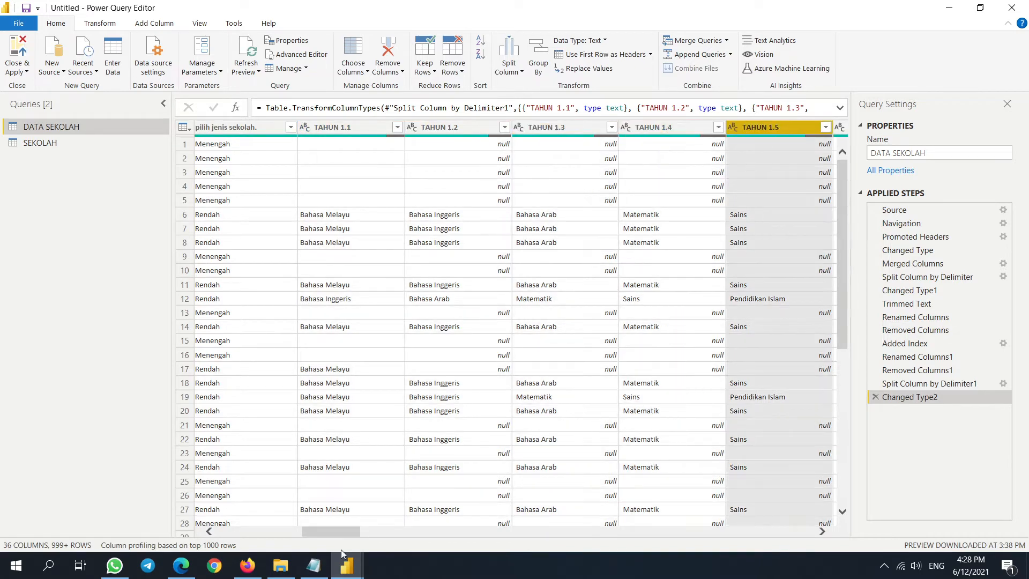
drag(343, 532, 366, 531)
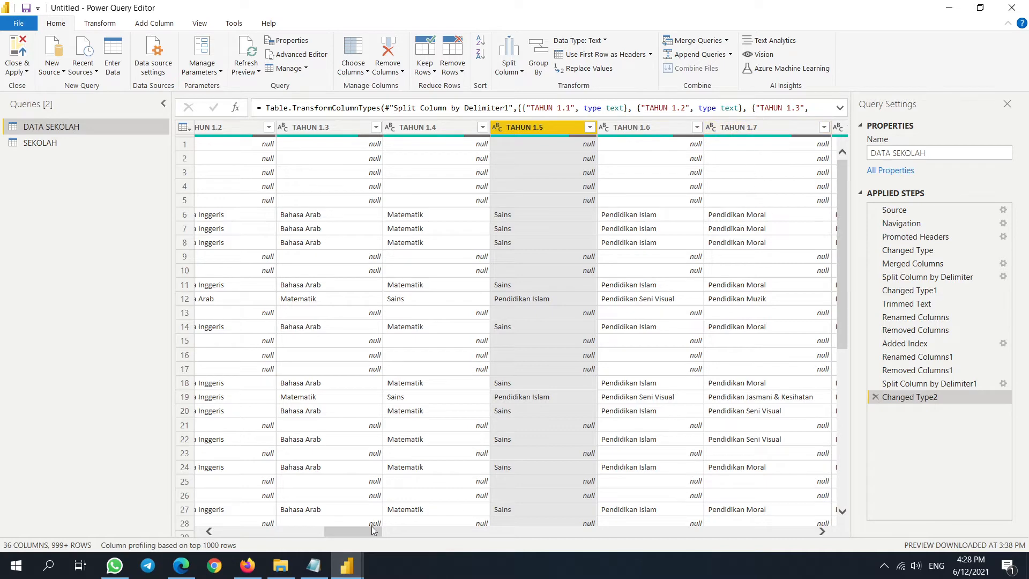
drag(374, 530, 352, 532)
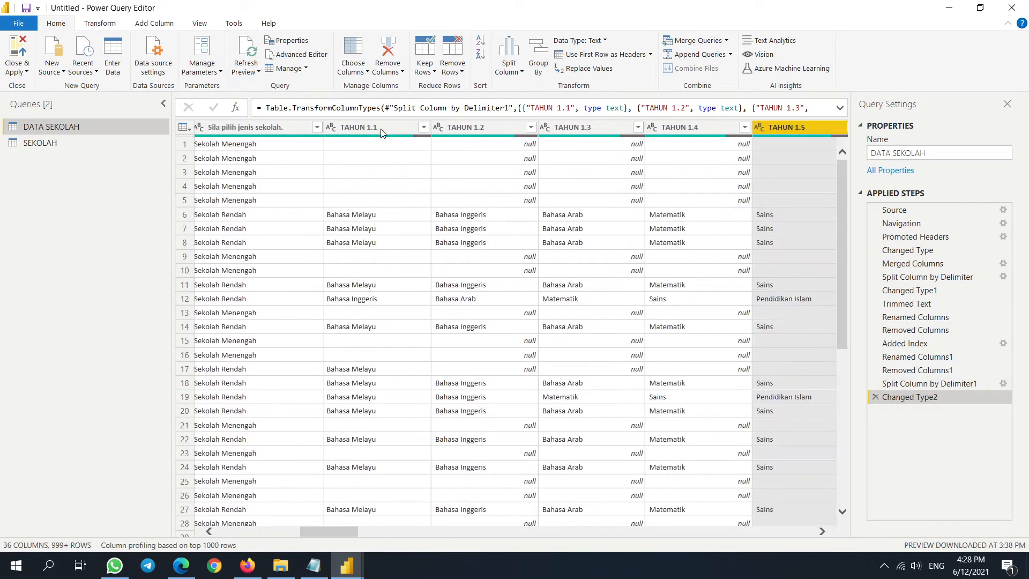
click(370, 128)
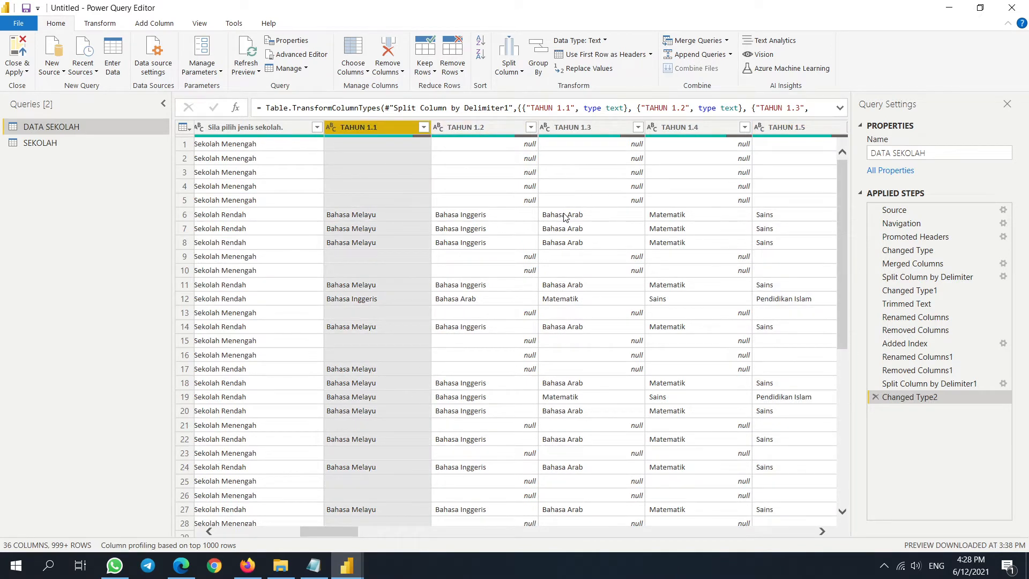
click(875, 398)
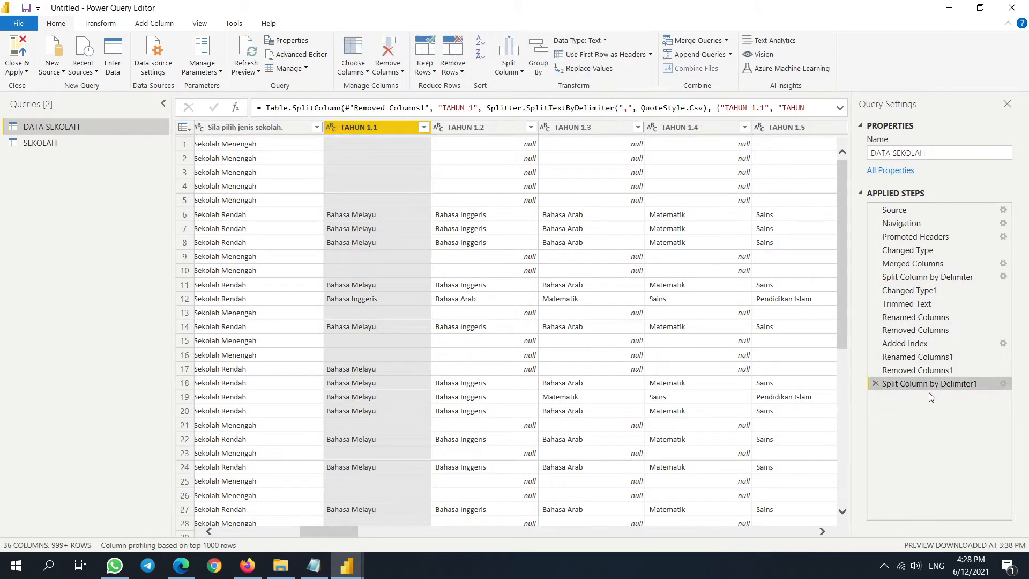
- Undo the column split and instead split TAHUN 1 at each comma into rows
click(874, 384)
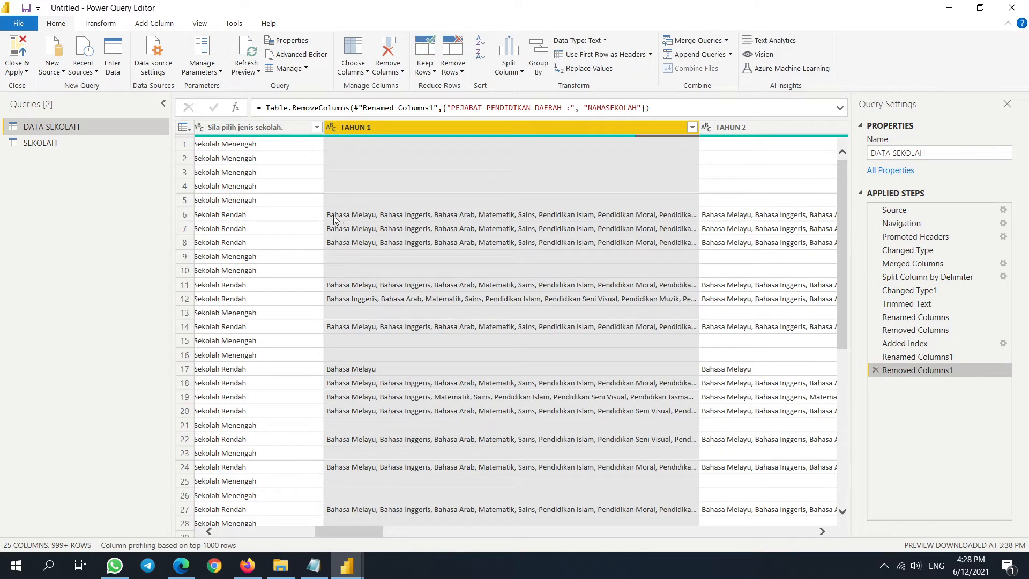
drag(346, 531, 313, 530)
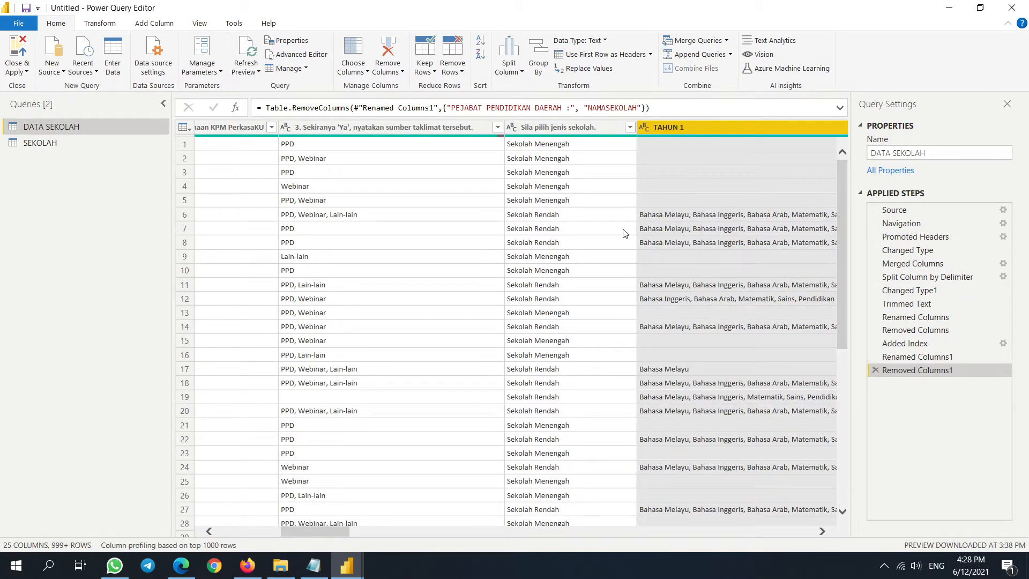
right_click(691, 127)
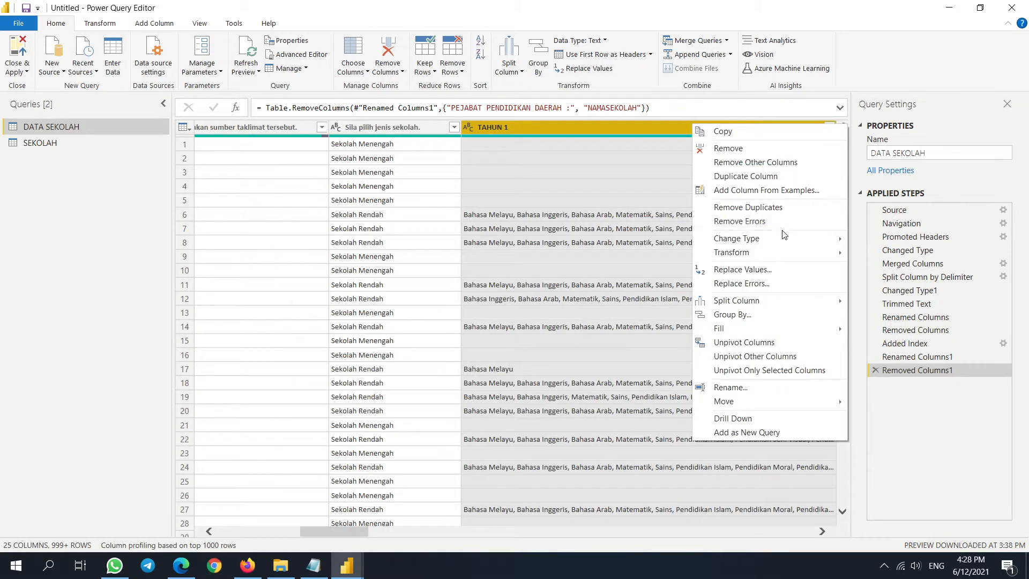
mouse_move(795, 303)
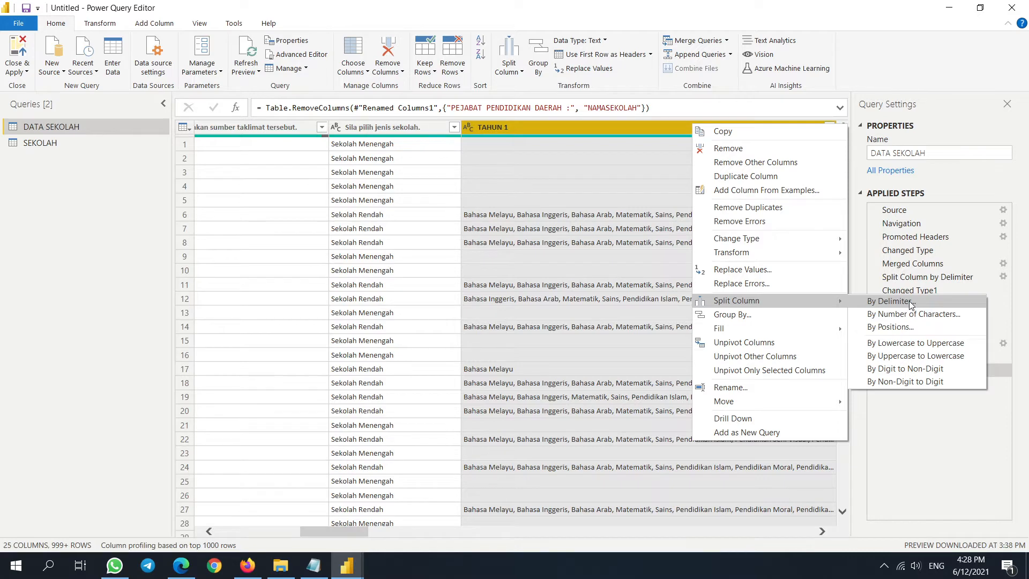
click(911, 304)
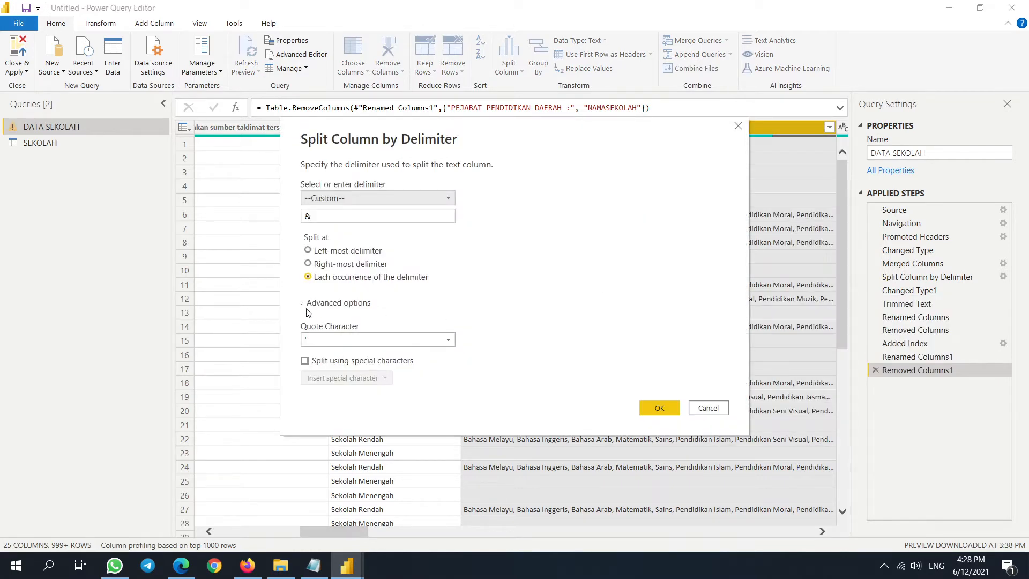
click(305, 305)
drag(431, 220, 266, 202)
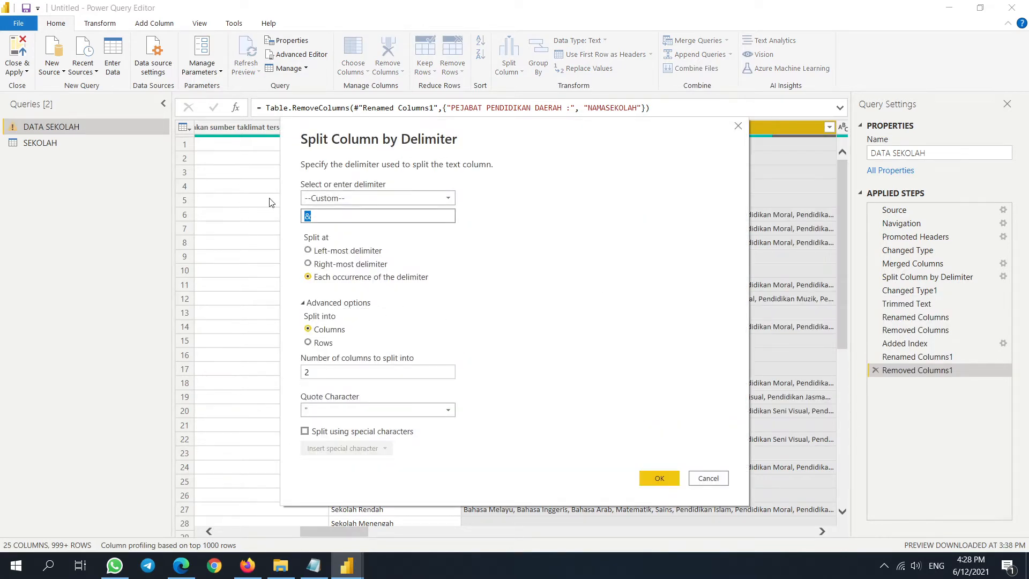
text(,)
click(308, 343)
click(658, 447)
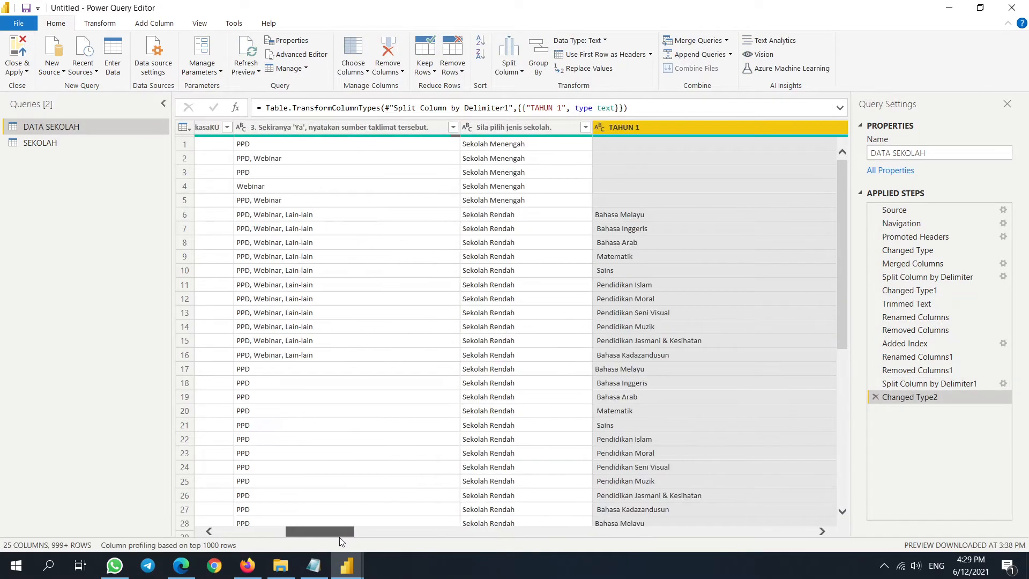
- Inspect the split rows, stepping through subjects starting with Bahasa Melayu
click(190, 214)
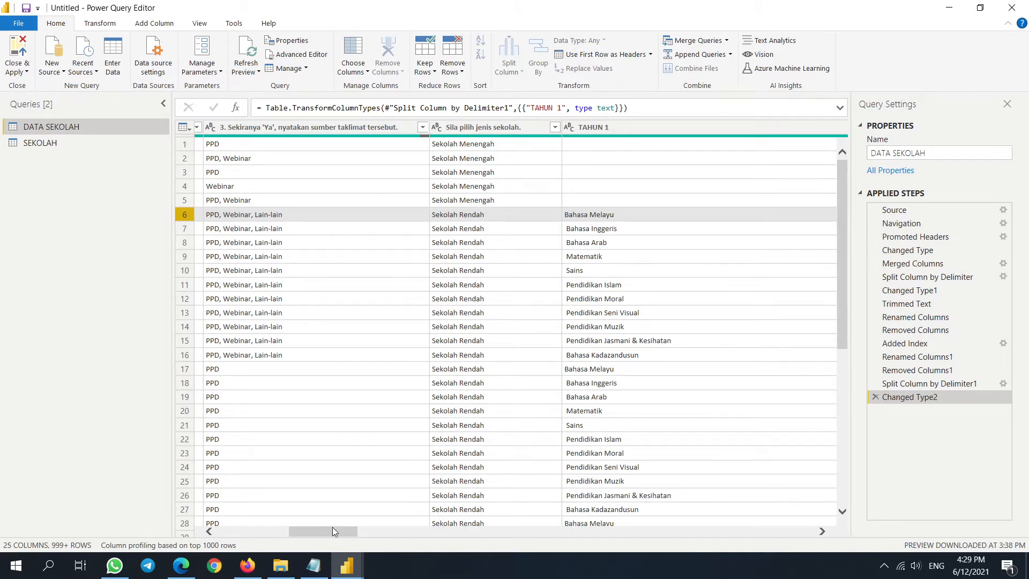
drag(332, 531, 367, 531)
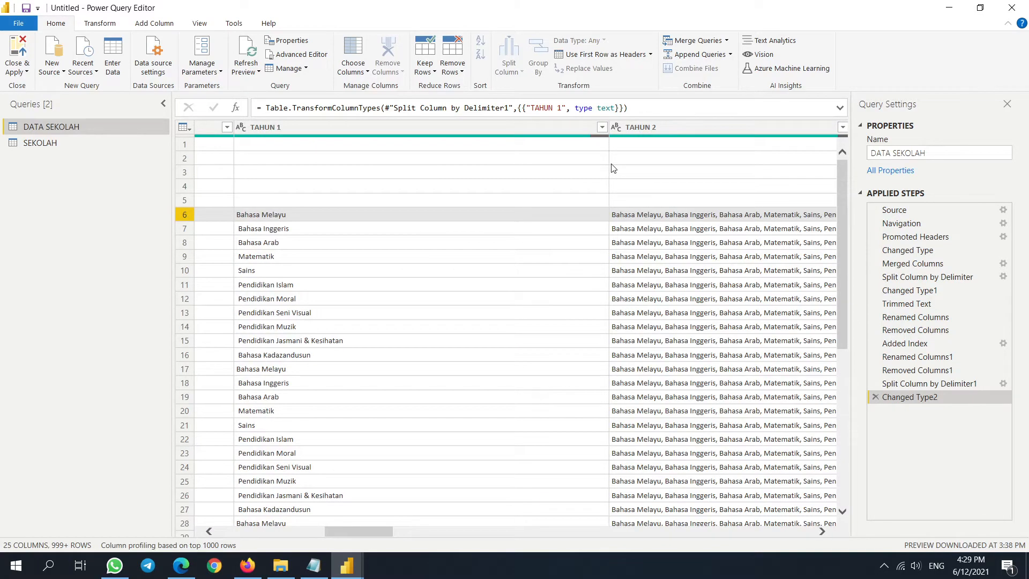
click(412, 128)
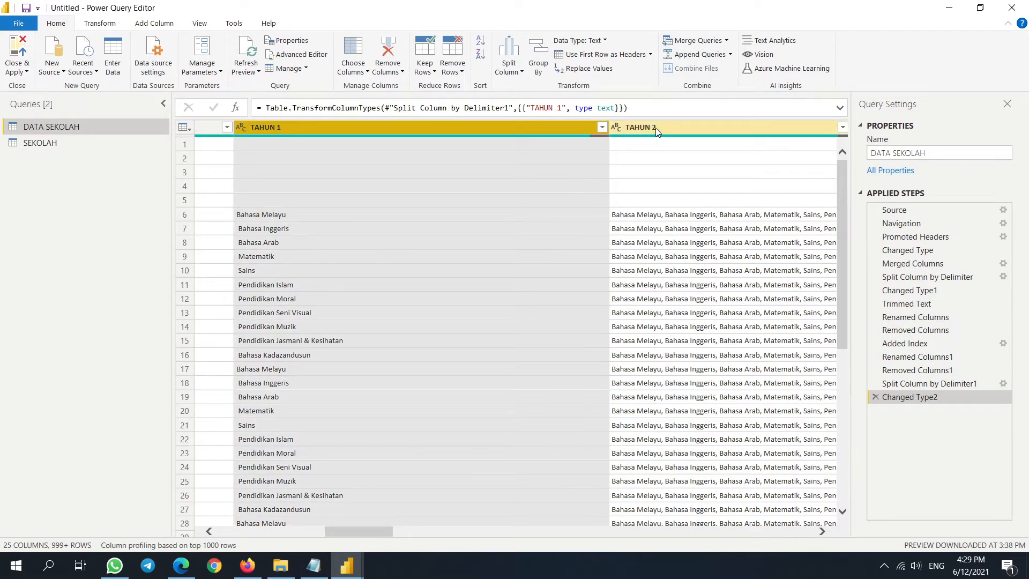
drag(365, 531, 341, 532)
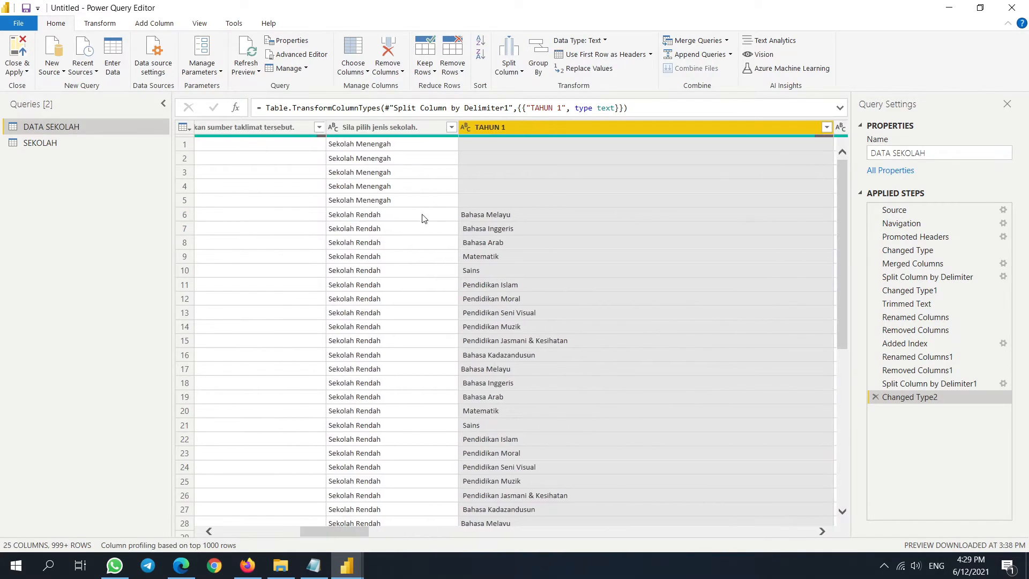
click(460, 215)
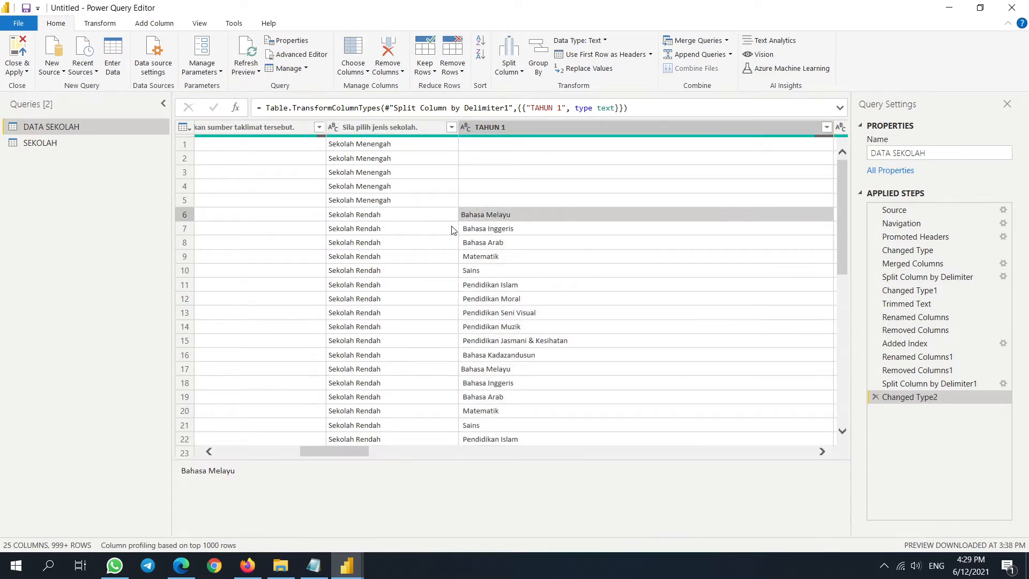
key(Down)
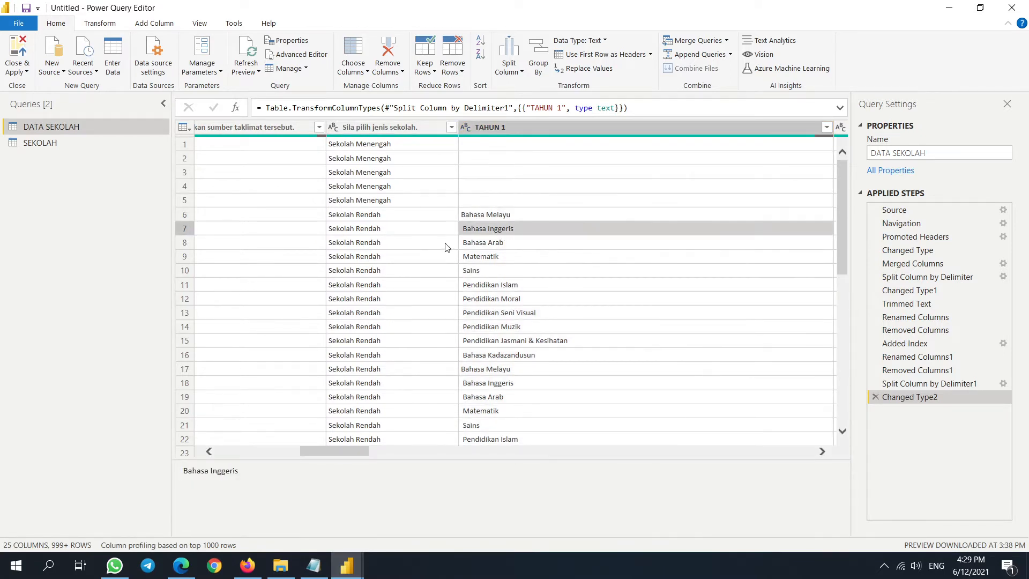
key(Down)
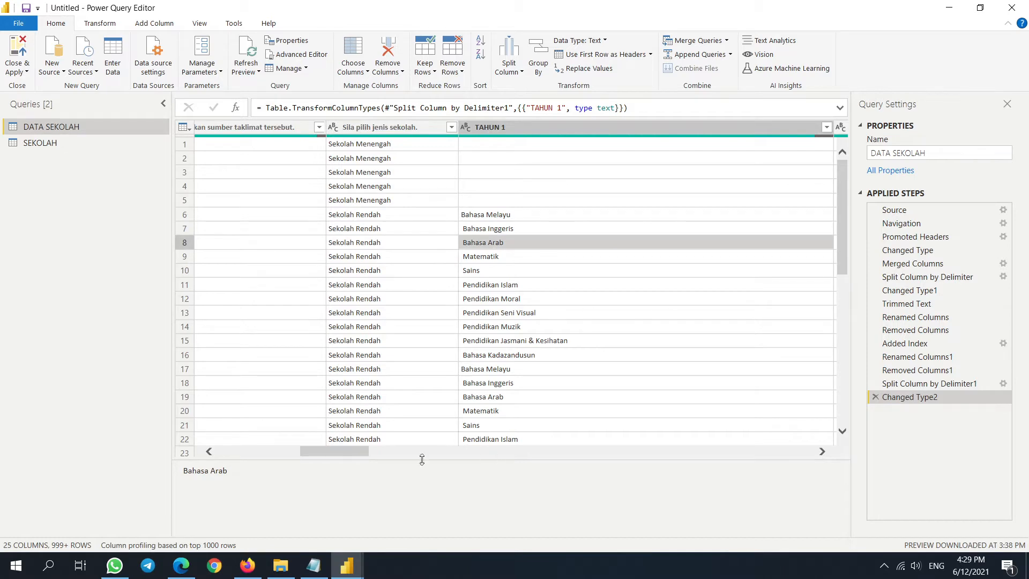
- Delete the split-into-rows and type-change steps from Applied Steps
click(875, 397)
click(874, 384)
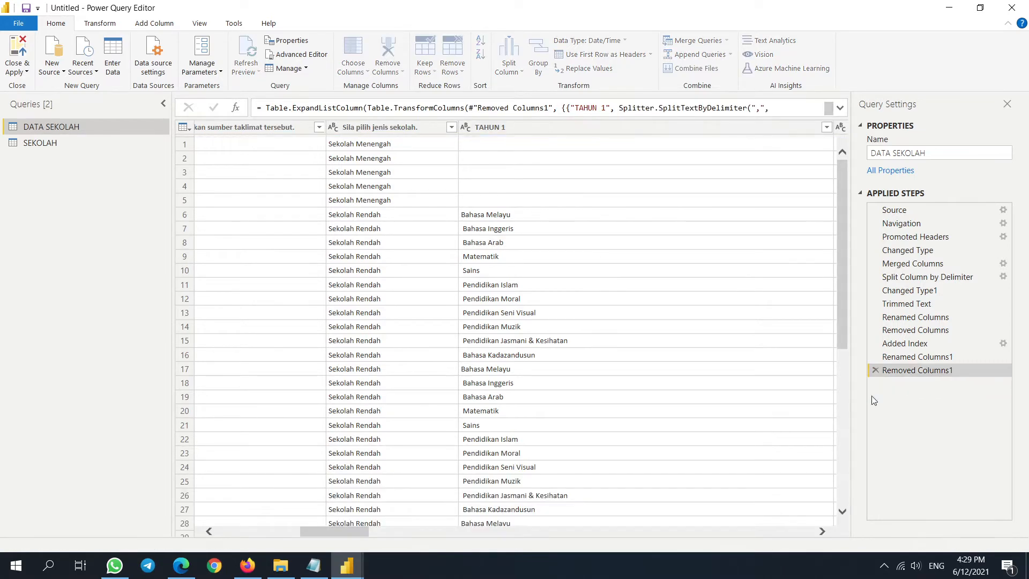
mouse_move(351, 533)
mouse_down()
mouse_move(394, 541)
mouse_move(253, 535)
mouse_move(336, 535)
mouse_up()
- Select the two INISIATIF columns, inspect their values, and start merging them
click(708, 127)
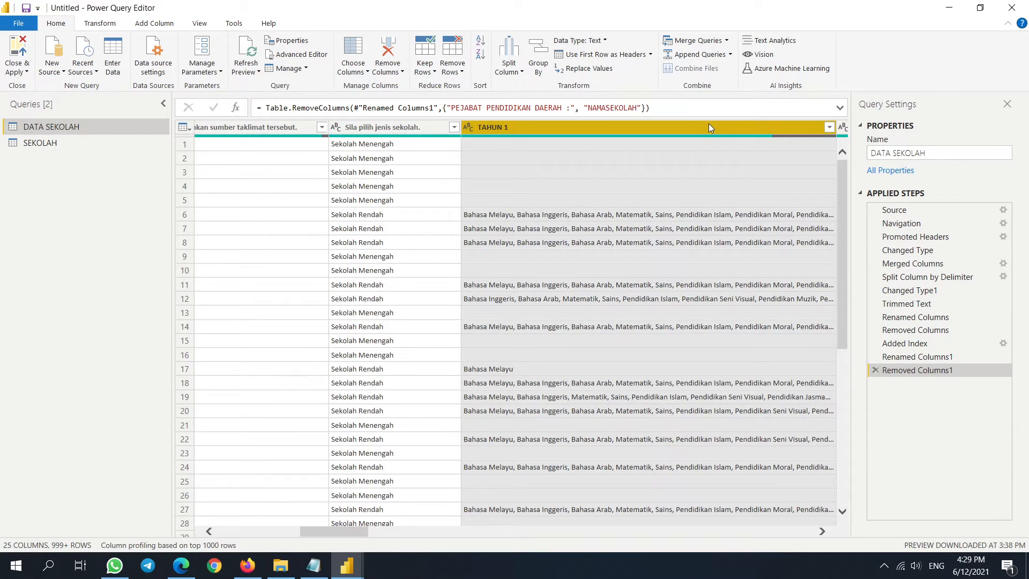
key(shift+Right)
key(shift+Right)
key(shift+Right)
key(shift+Right)
key(shift+Right)
key(shift+Right)
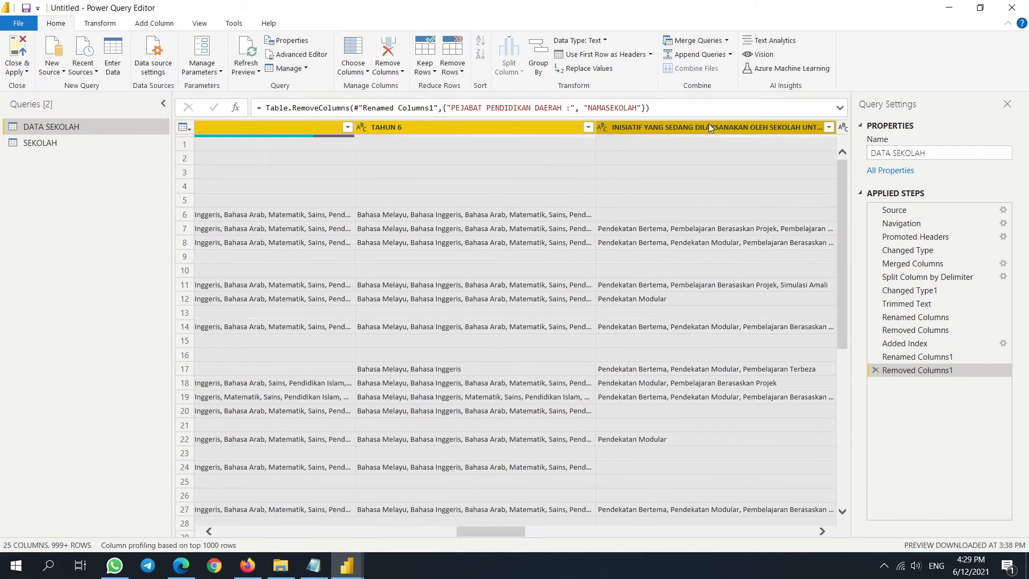
key(shift+Right)
click(717, 124)
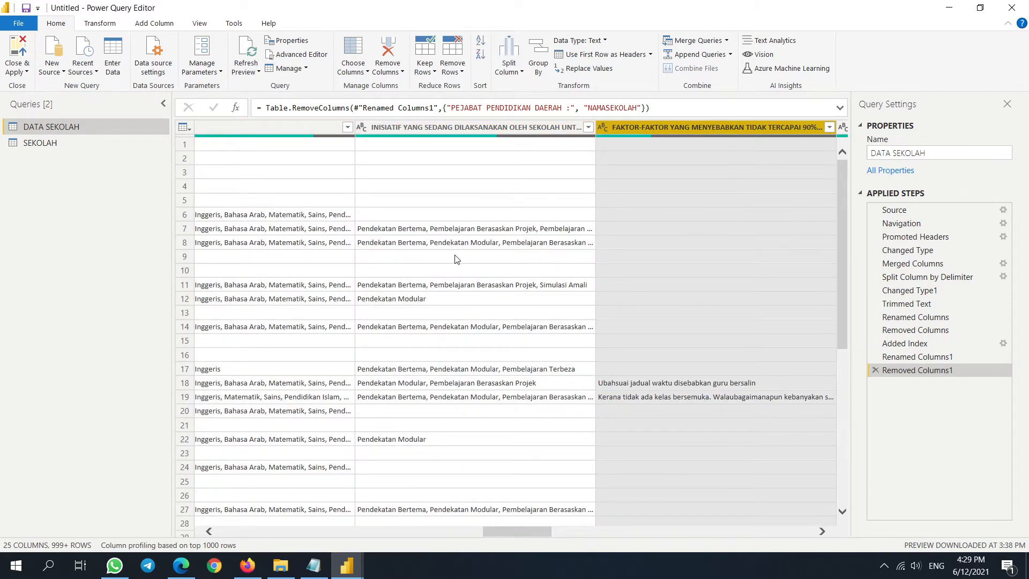
click(509, 199)
drag(543, 452, 504, 459)
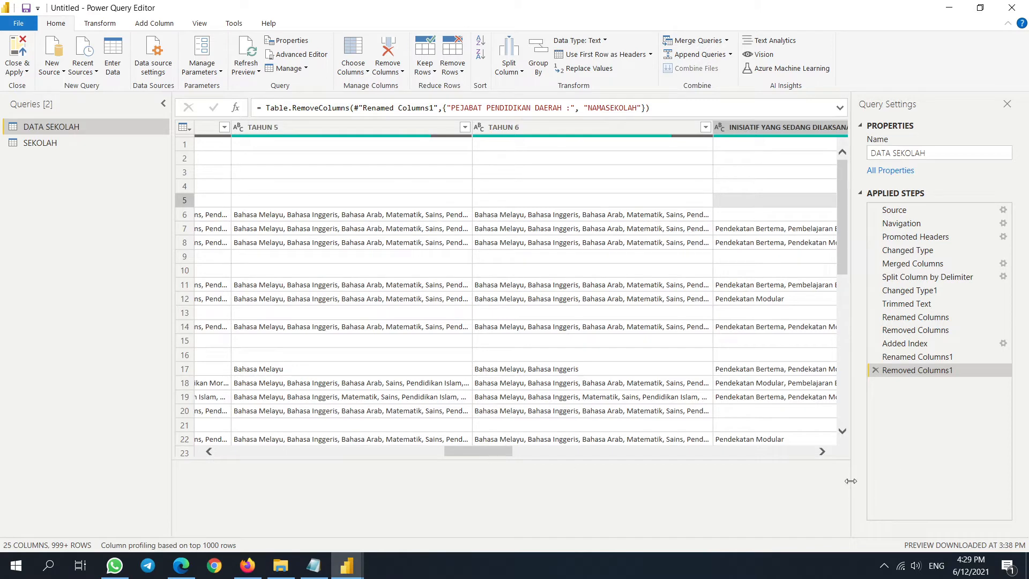
drag(580, 460, 589, 510)
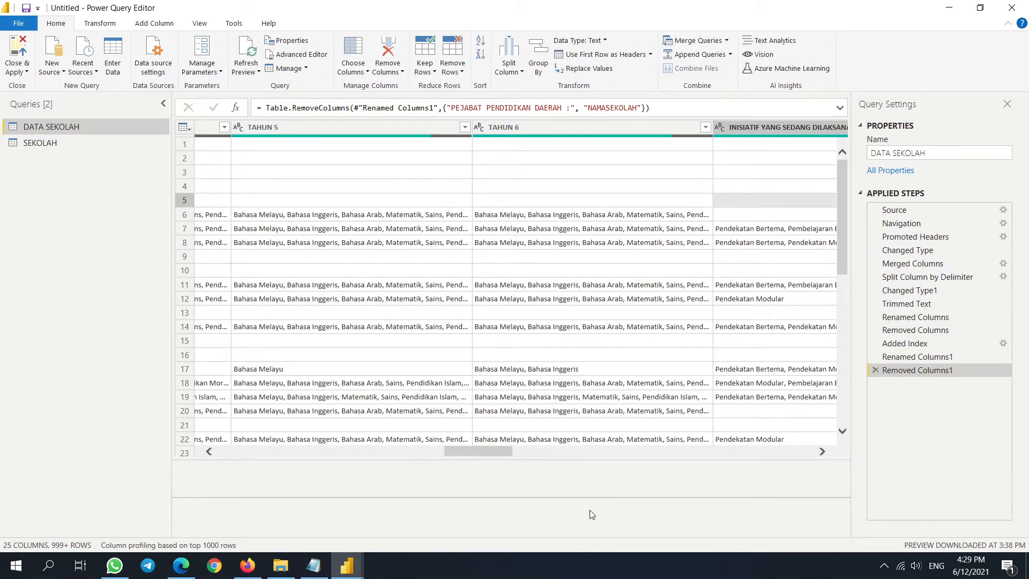
drag(497, 489, 747, 515)
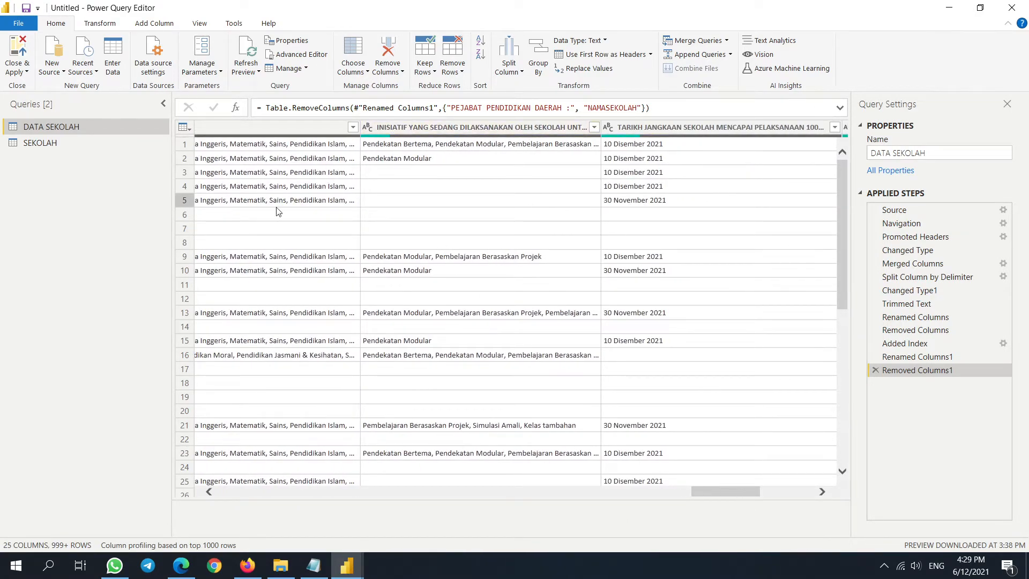
click(461, 127)
drag(734, 533, 709, 555)
click(528, 128)
right_click(570, 123)
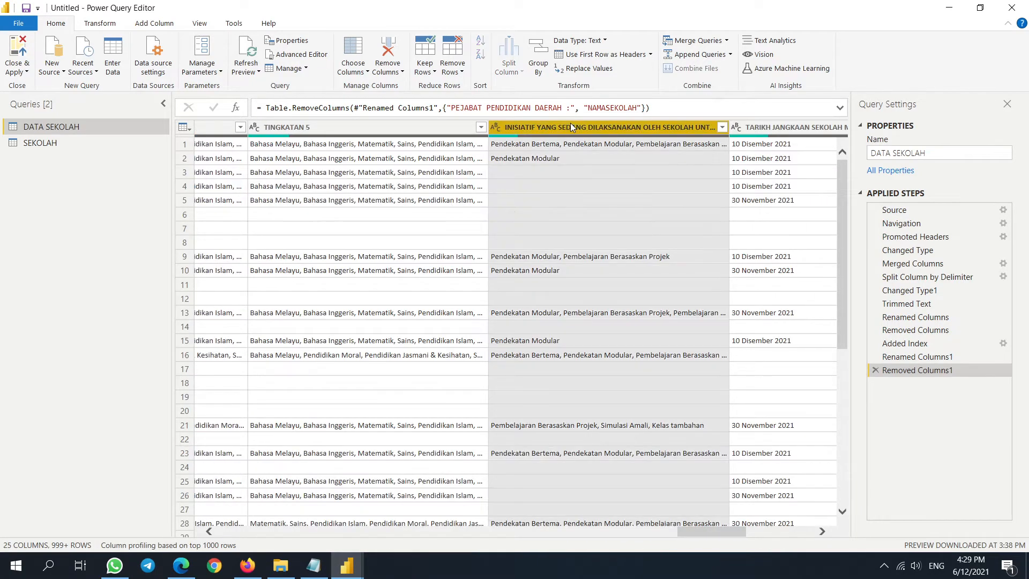
click(663, 285)
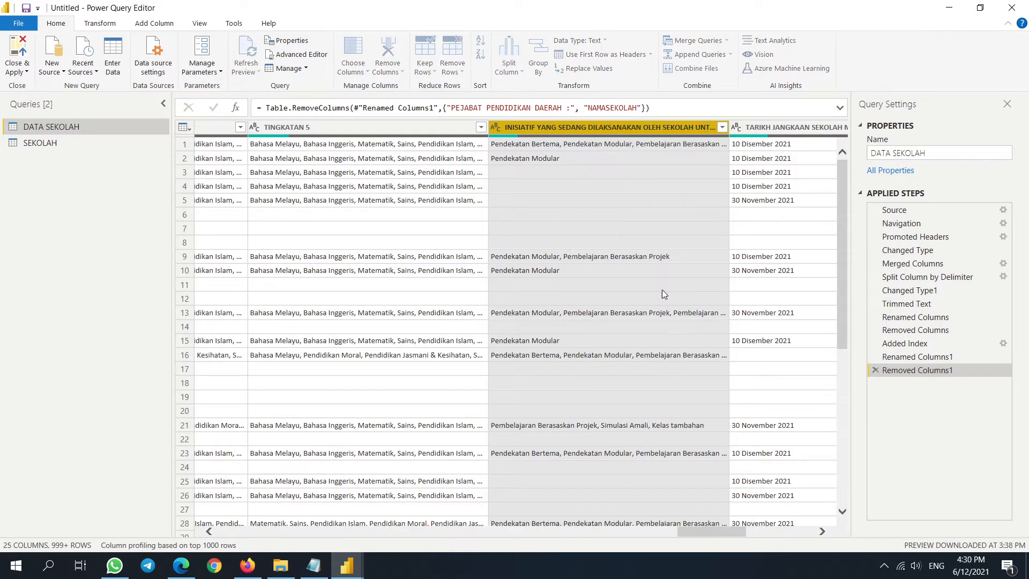
- Merge the INISIATIF columns and replace 'Merged' with the long INISIATIF title in the formula
click(659, 336)
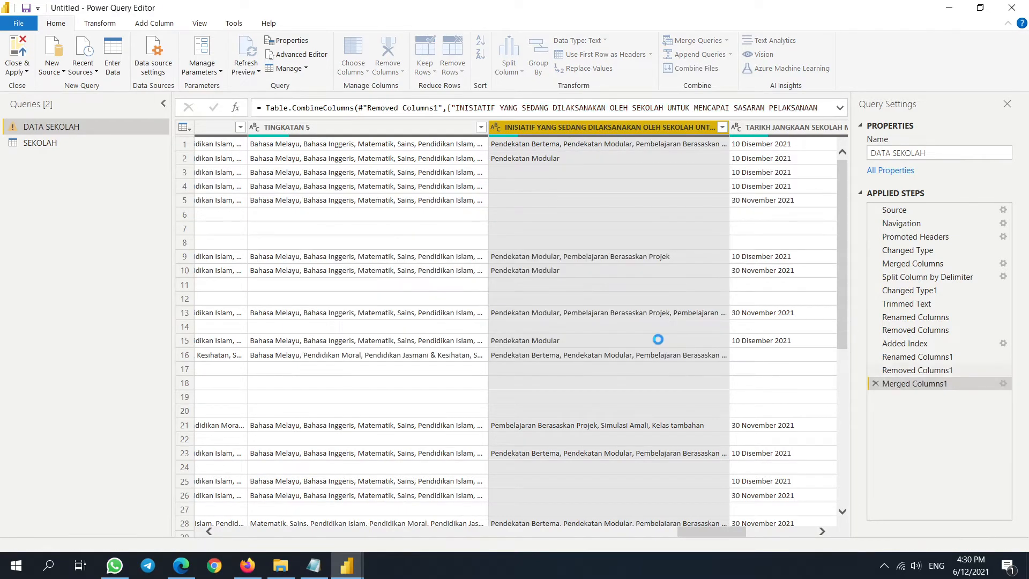
click(839, 108)
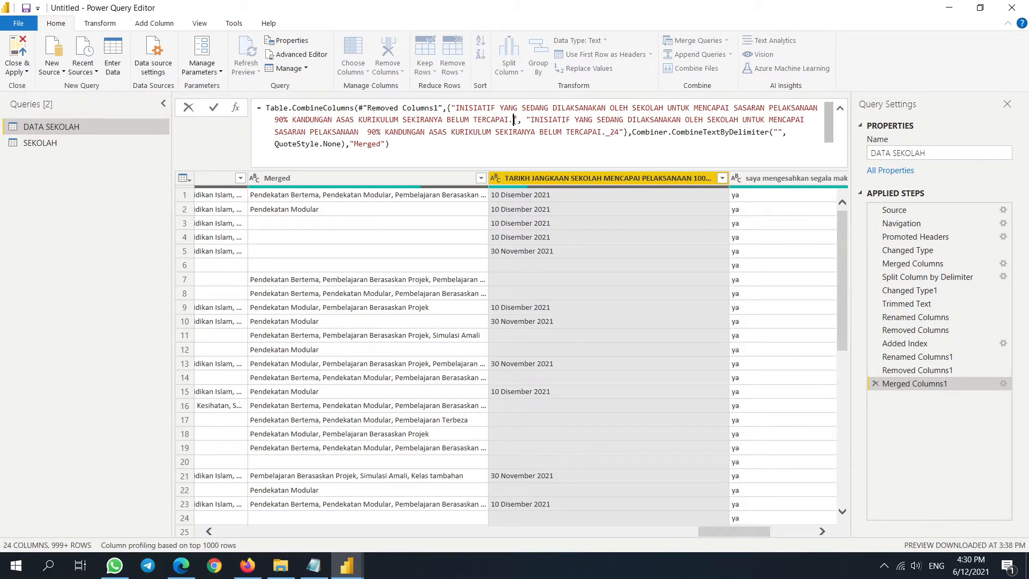
drag(513, 120, 454, 105)
key(ctrl+c)
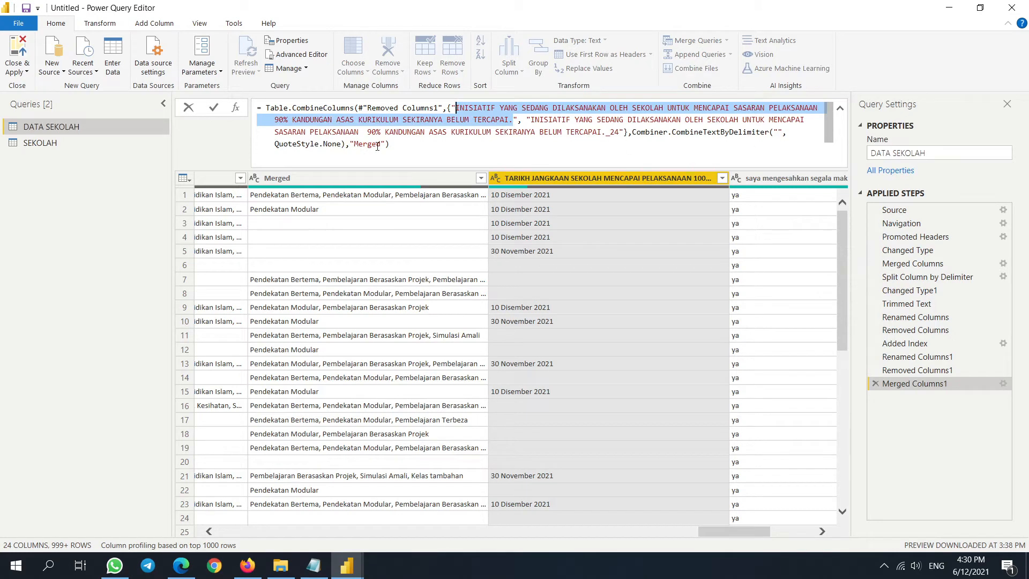
drag(381, 144, 372, 143)
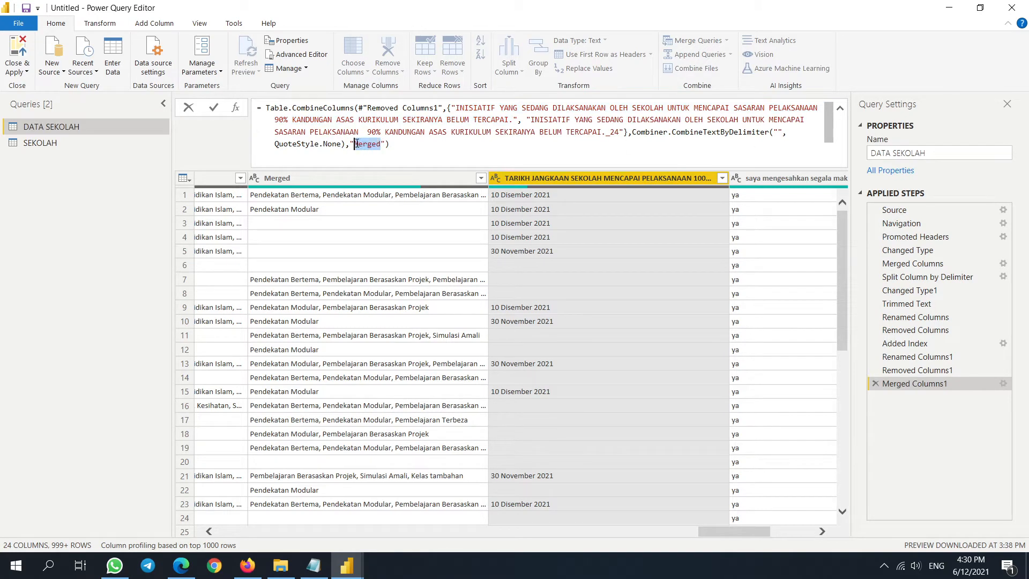
key(ctrl+v)
key(Return)
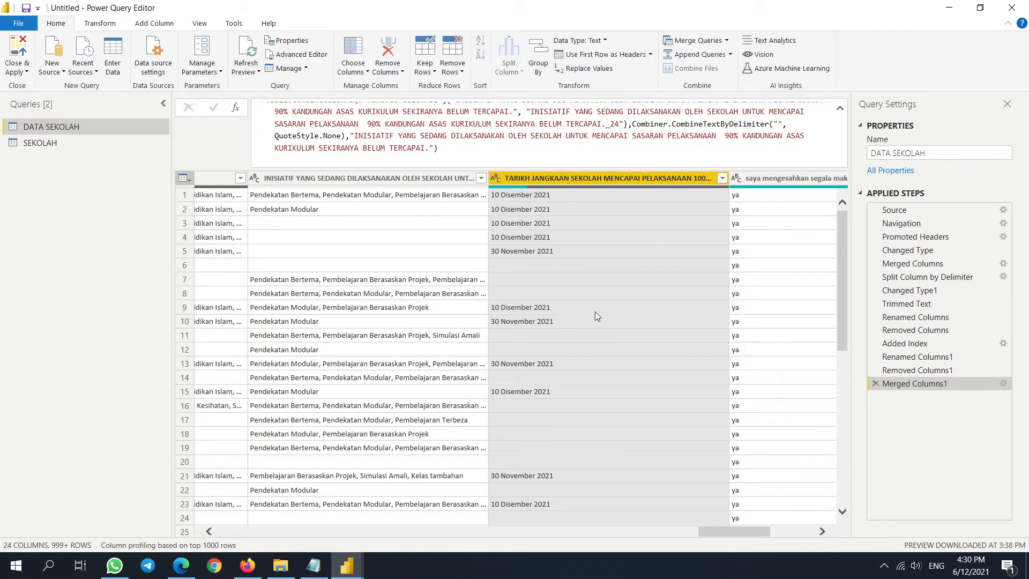
- Check the merged INISIATIF column, then begin merging the TARIKH JANGKAAN columns
click(462, 178)
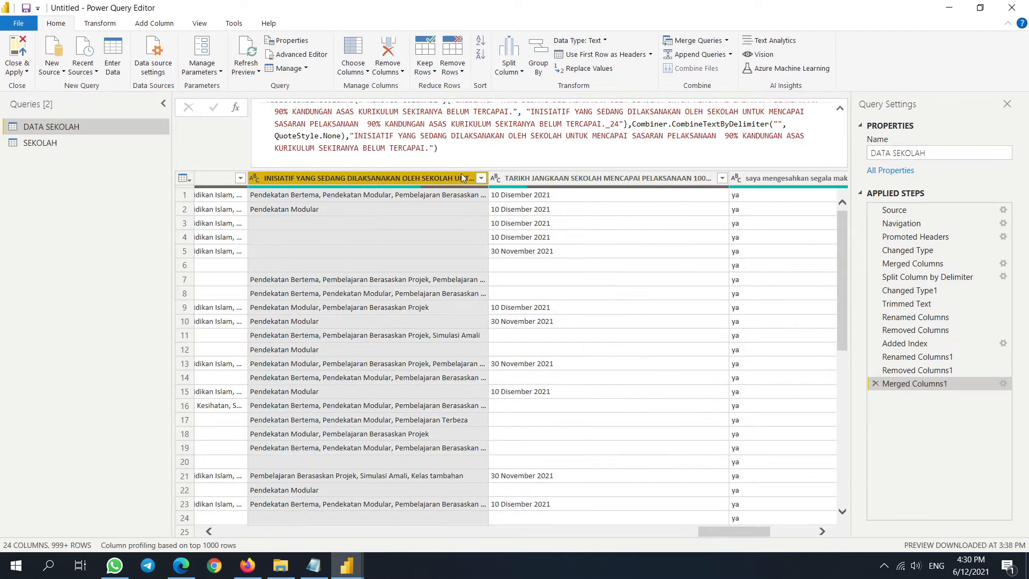
click(481, 178)
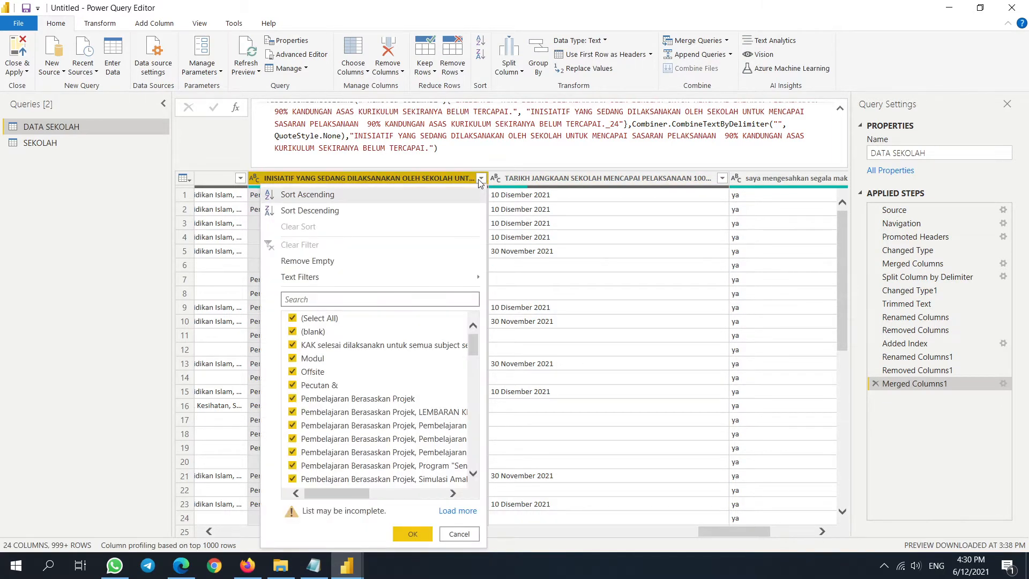
click(479, 180)
mouse_move(737, 531)
mouse_down()
mouse_move(664, 531)
mouse_move(728, 535)
mouse_up()
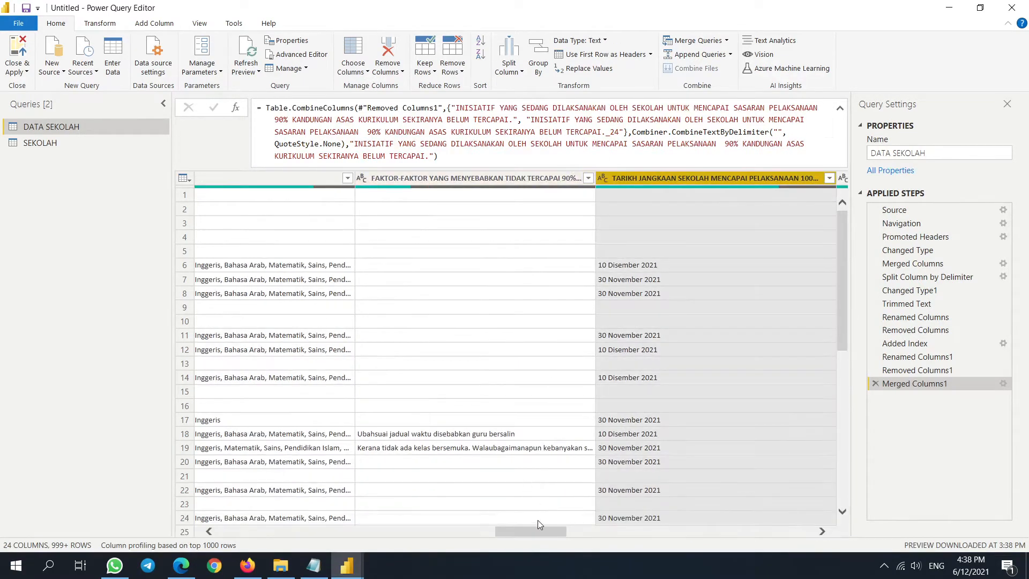
drag(538, 529, 755, 542)
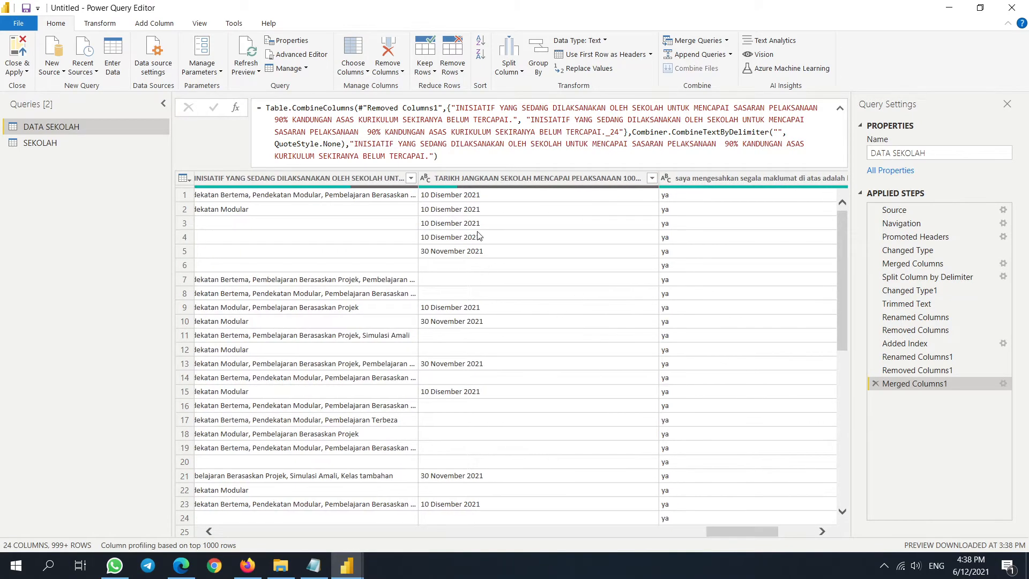
right_click(533, 180)
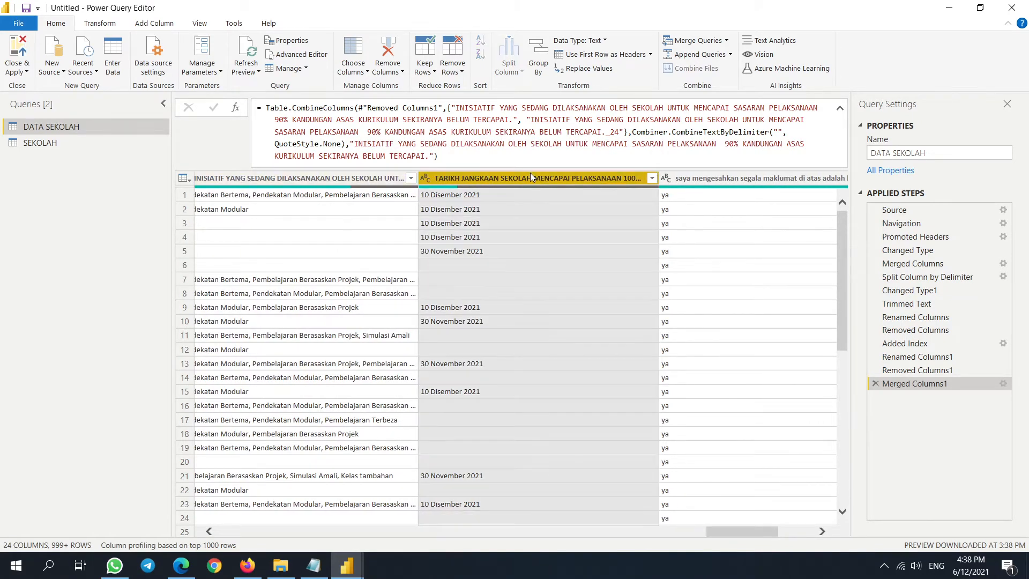
click(613, 338)
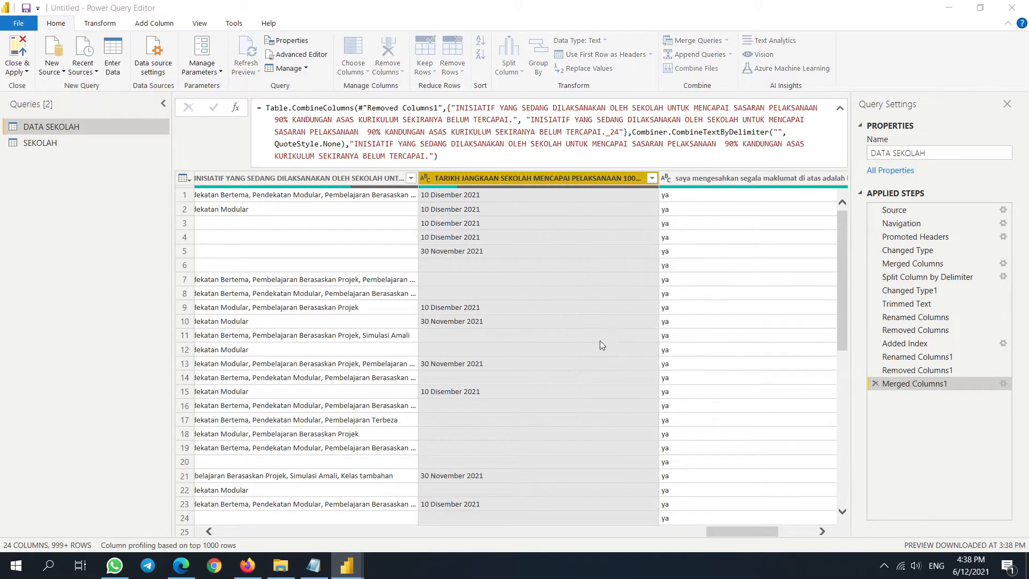
- Merge the TARIKH JANGKAAN columns and paste their original title over 'Merged' in the formula
click(658, 337)
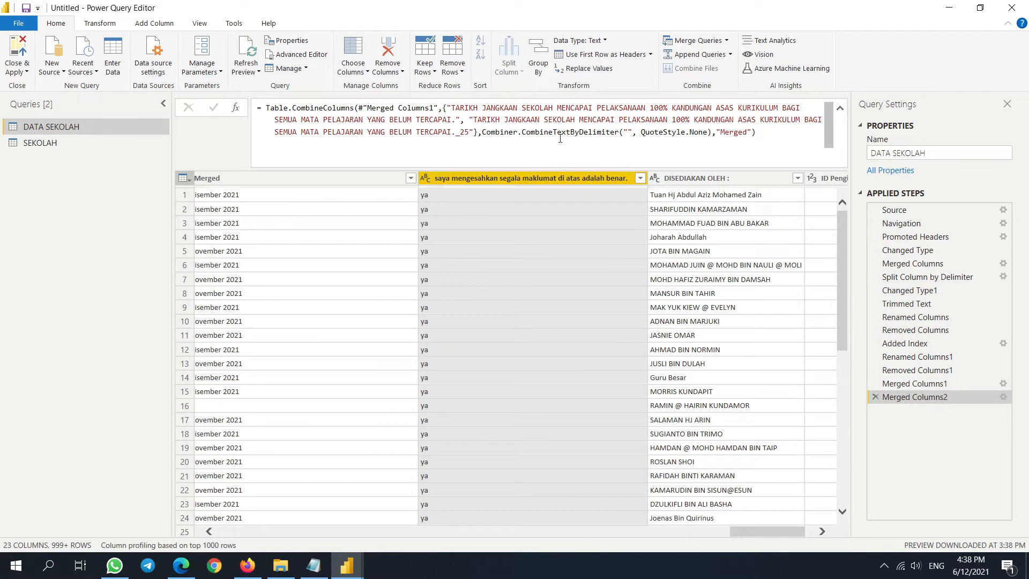
drag(456, 120, 451, 109)
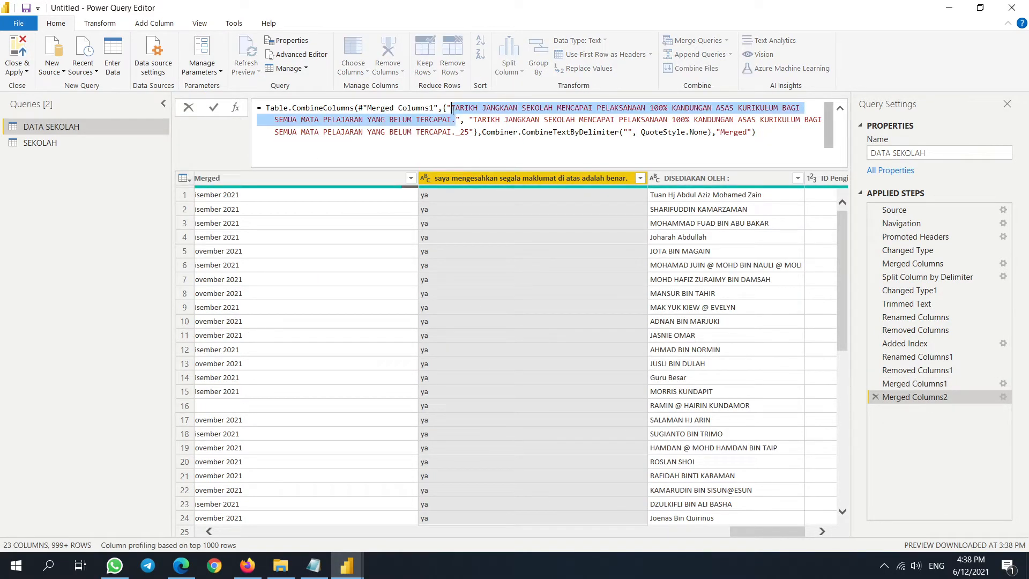
key(ctrl+c)
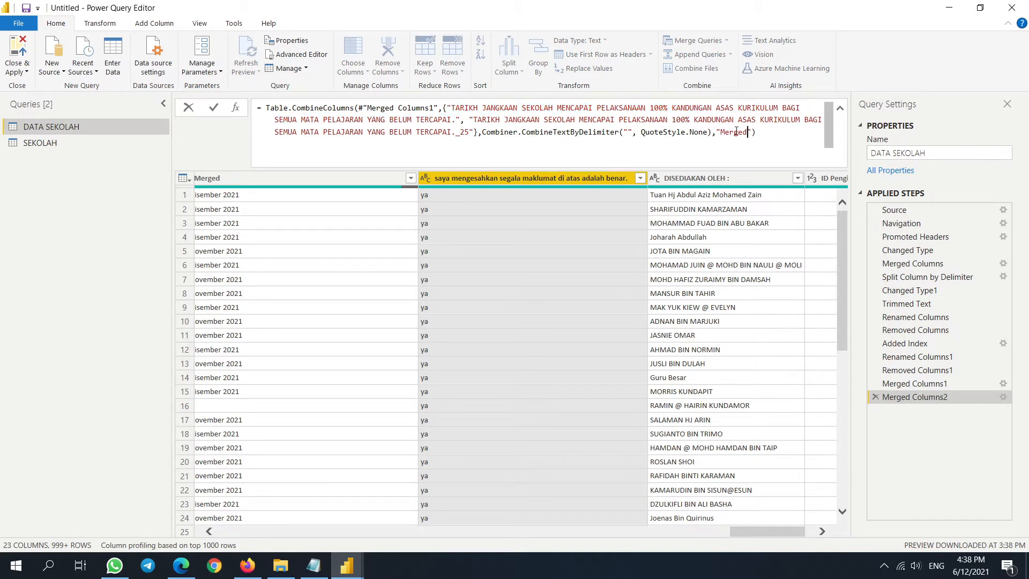
double_click(746, 134)
key(ctrl+v)
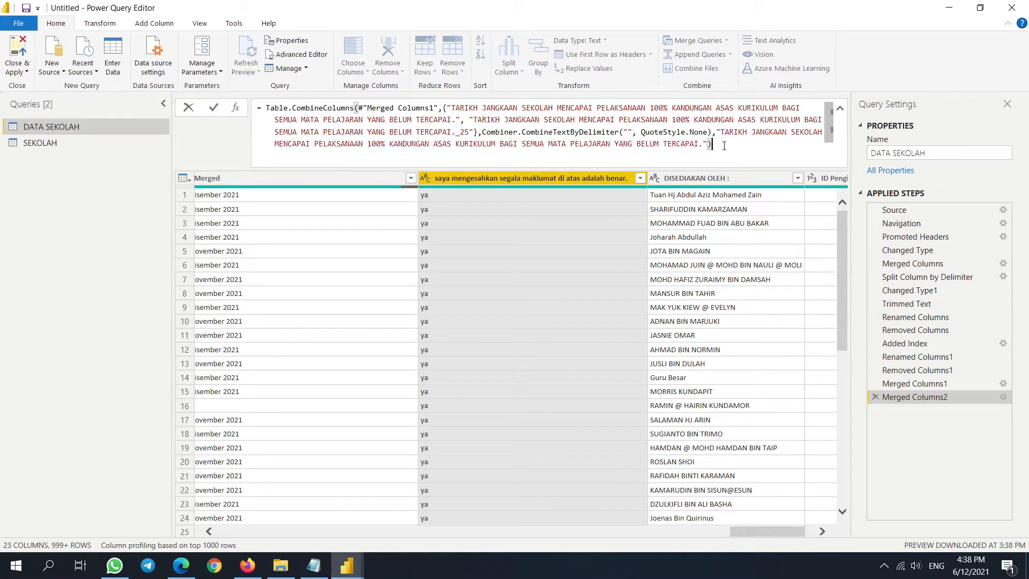
key(Return)
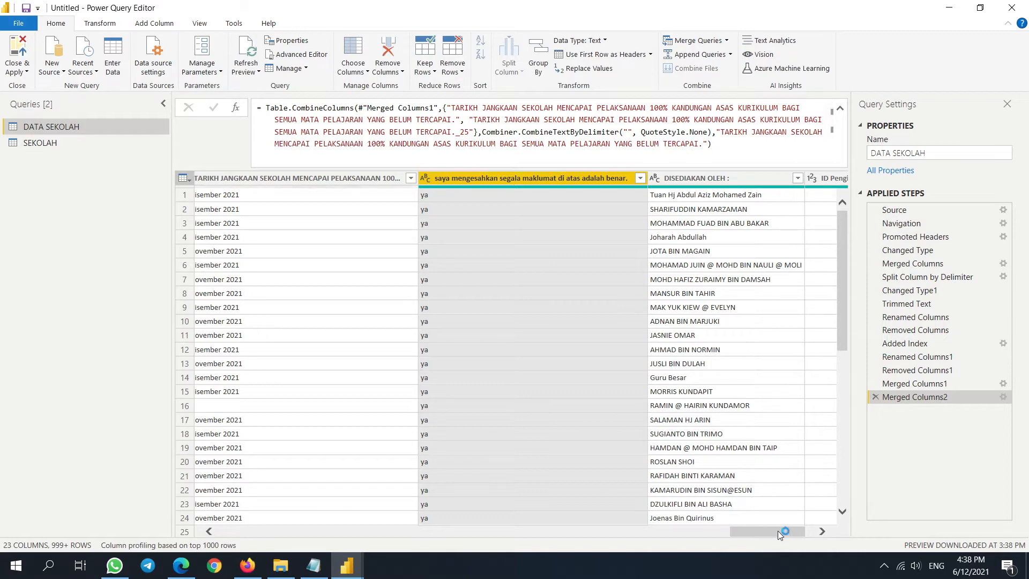
drag(777, 530, 239, 526)
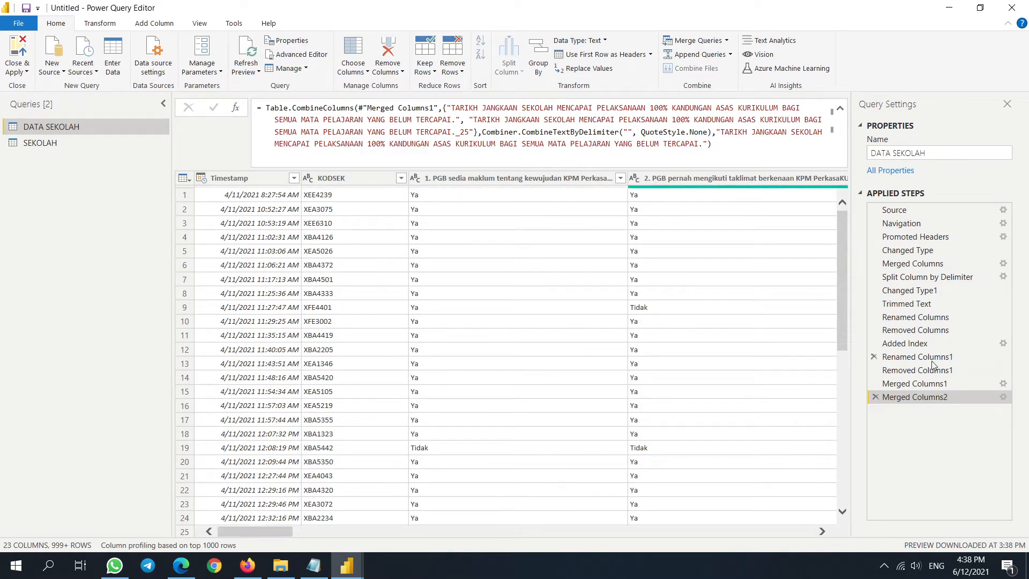
- Delete the Removed Columns1 step from Applied Steps
drag(934, 357, 932, 333)
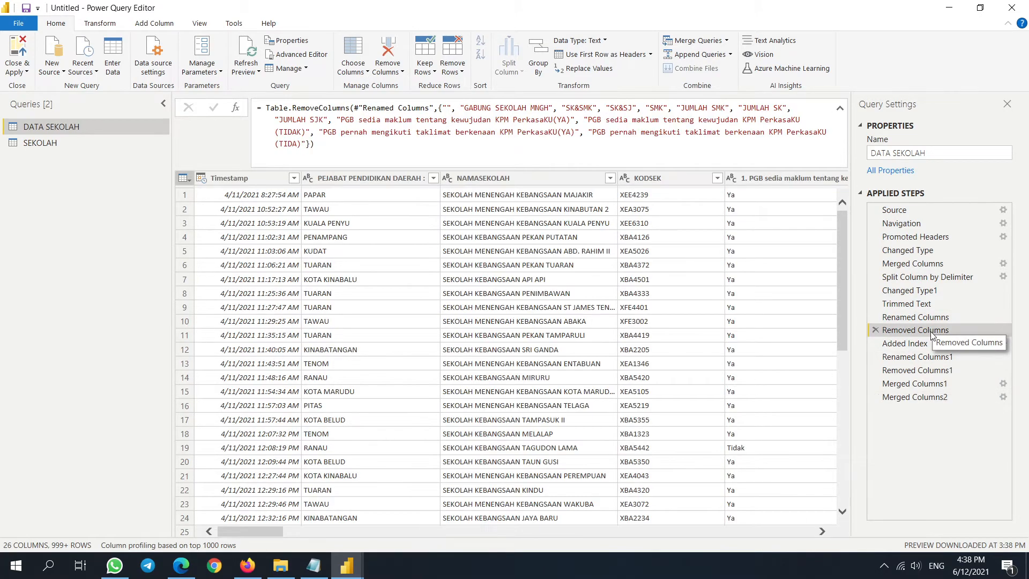
click(933, 343)
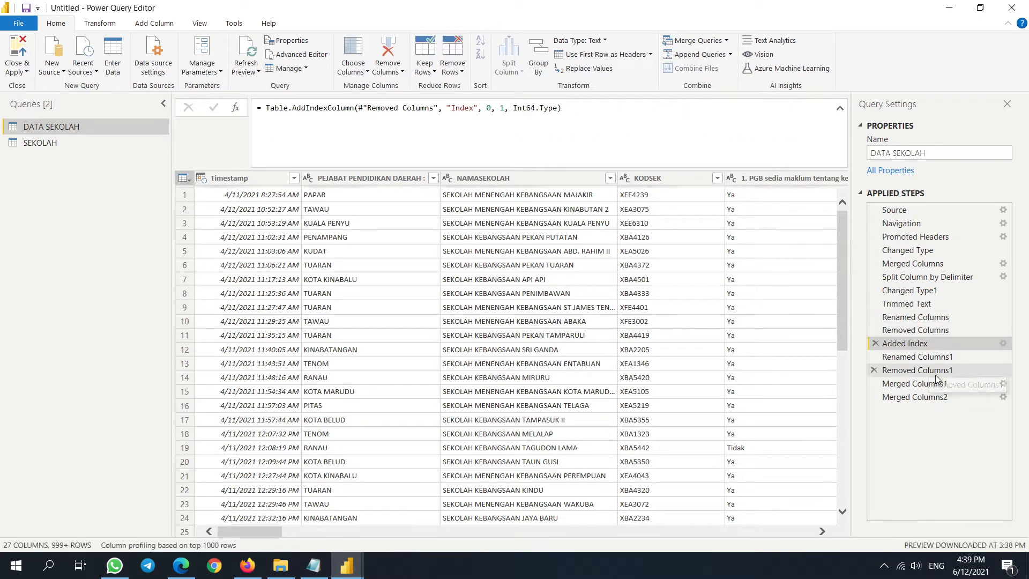
click(952, 371)
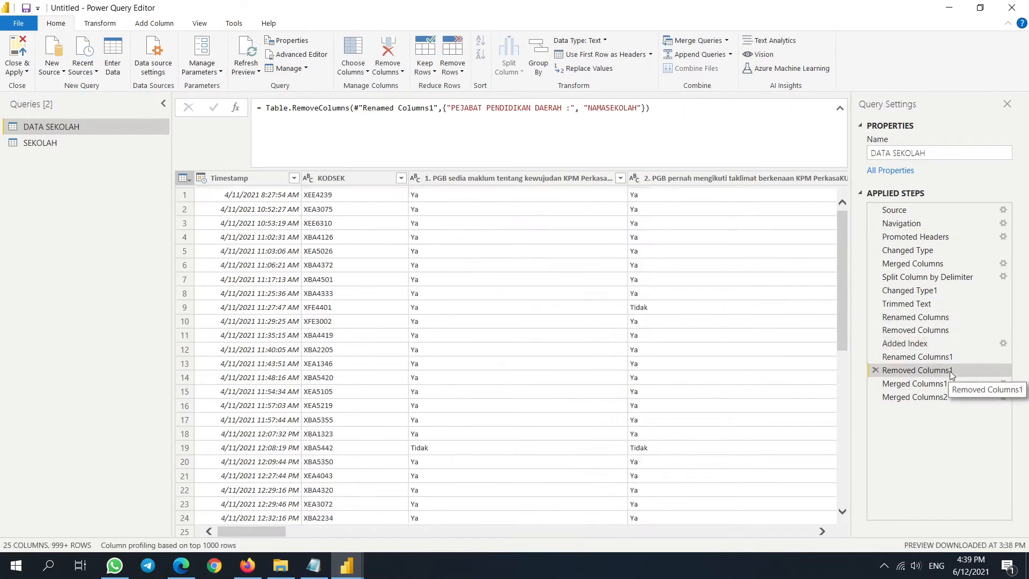
click(876, 370)
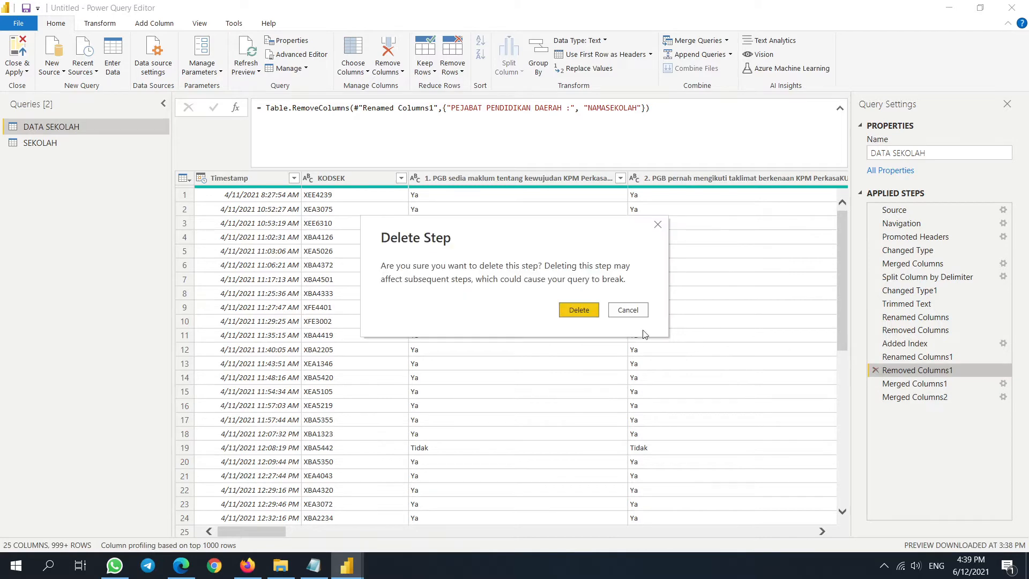
click(580, 312)
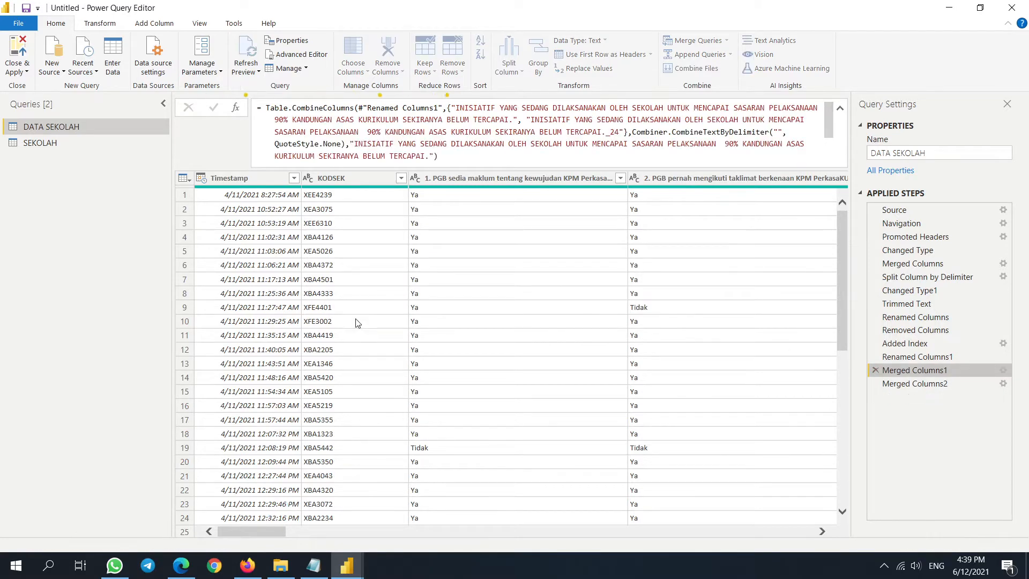
- Review the restored columns, TAHUN lists and KODSEK values at the Merged Columns2 step
drag(245, 532, 594, 544)
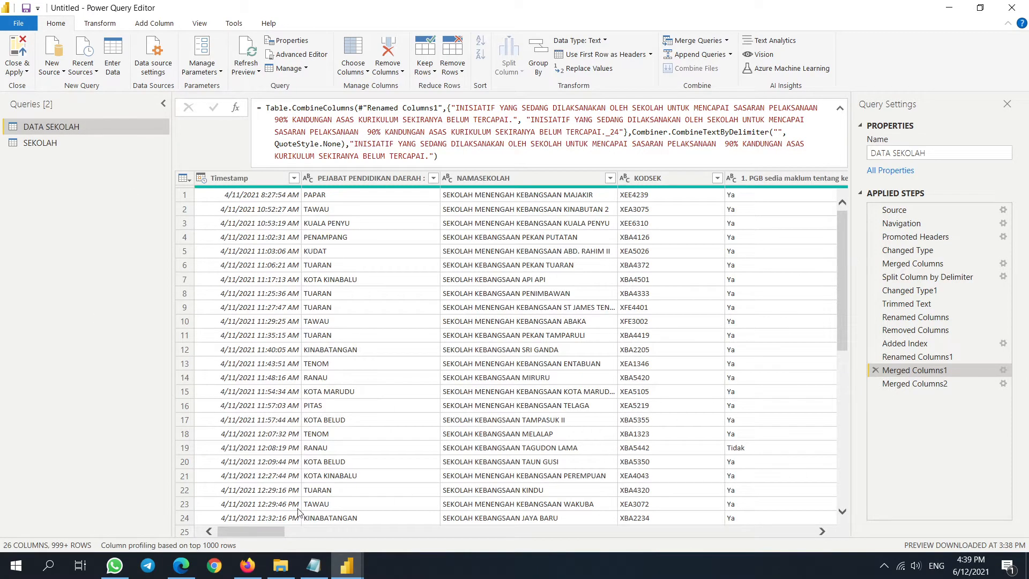
drag(261, 530, 417, 531)
click(314, 173)
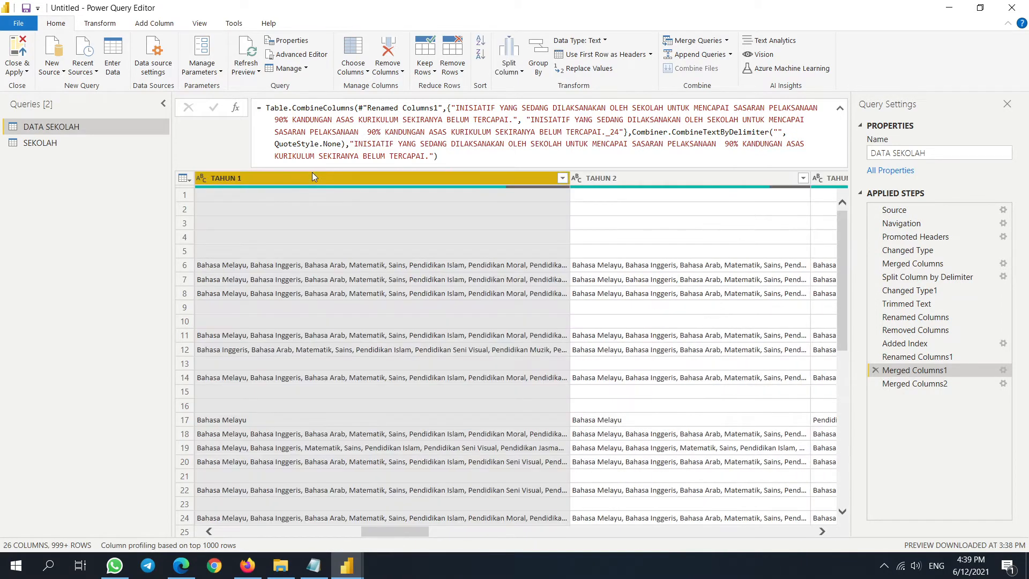
key(shift+Right)
key(shift+Right)
key(shift+Right)
key(shift+Right)
key(shift+Right)
key(shift+Right)
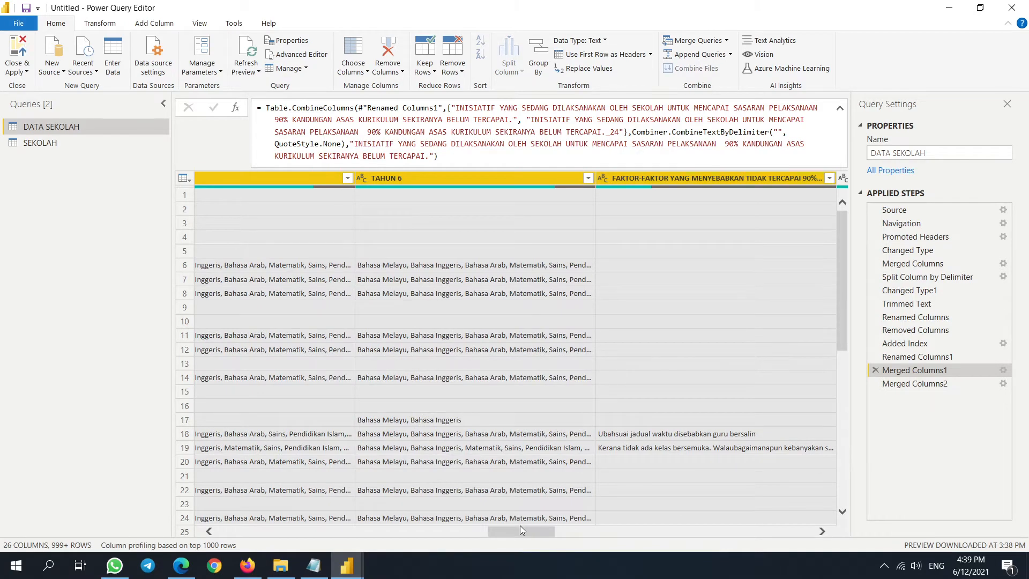
drag(526, 531, 288, 532)
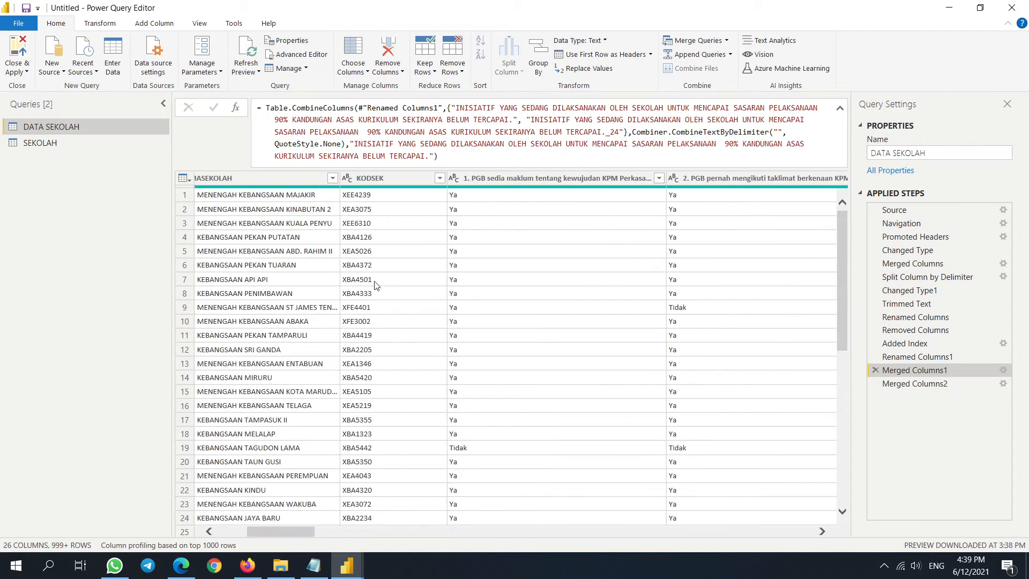
click(384, 265)
drag(303, 494, 397, 496)
click(573, 174)
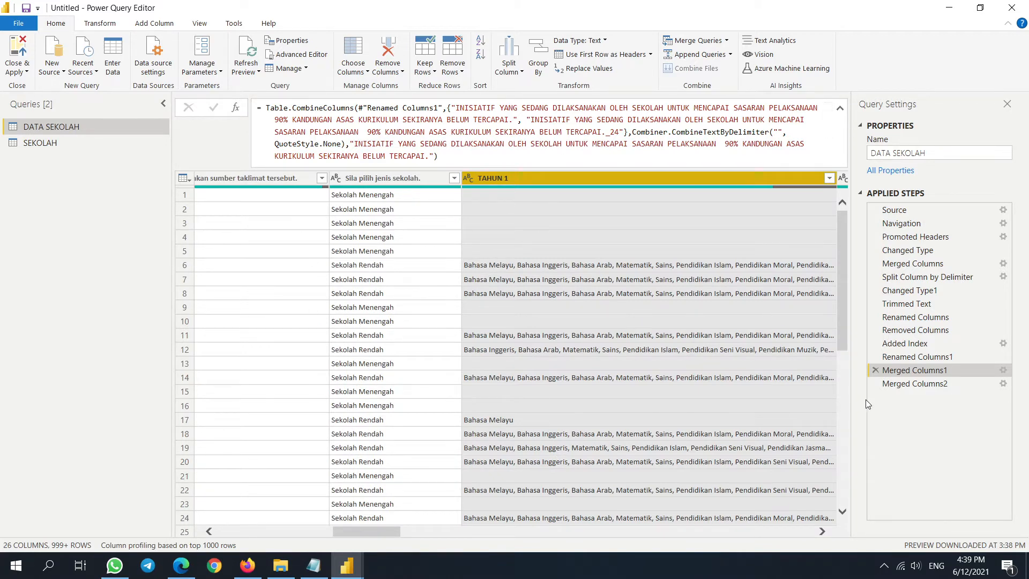
click(887, 383)
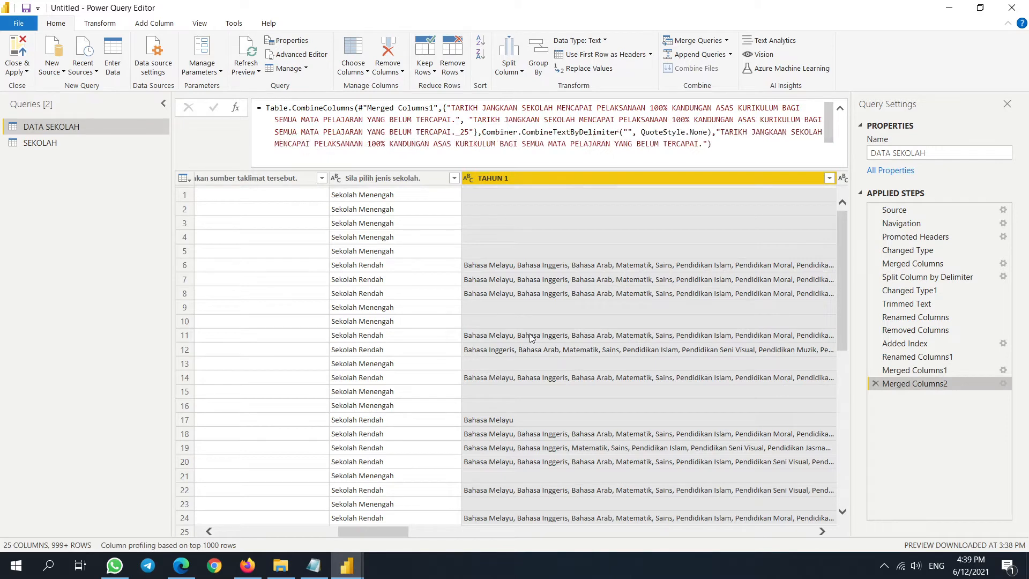
drag(379, 531, 336, 531)
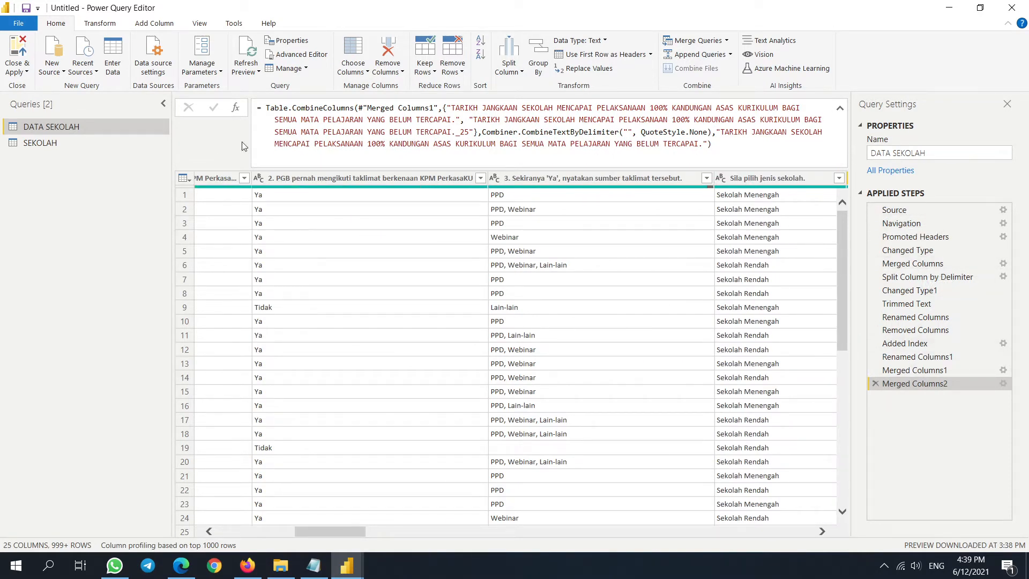
- Add a reference query of DATA SEKOLAH named DATA MP and open Choose Columns
right_click(110, 126)
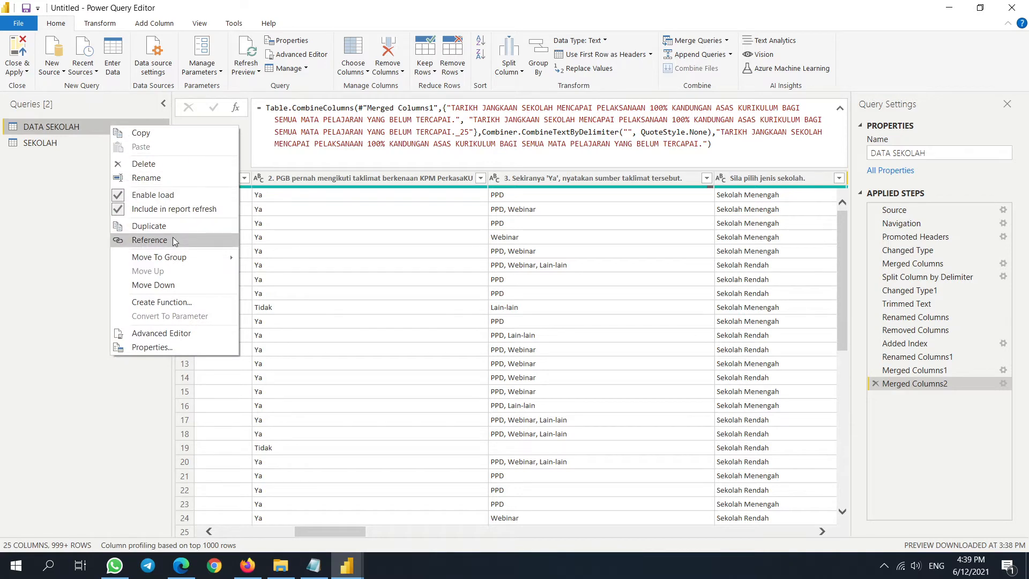
click(172, 237)
drag(943, 153, 904, 161)
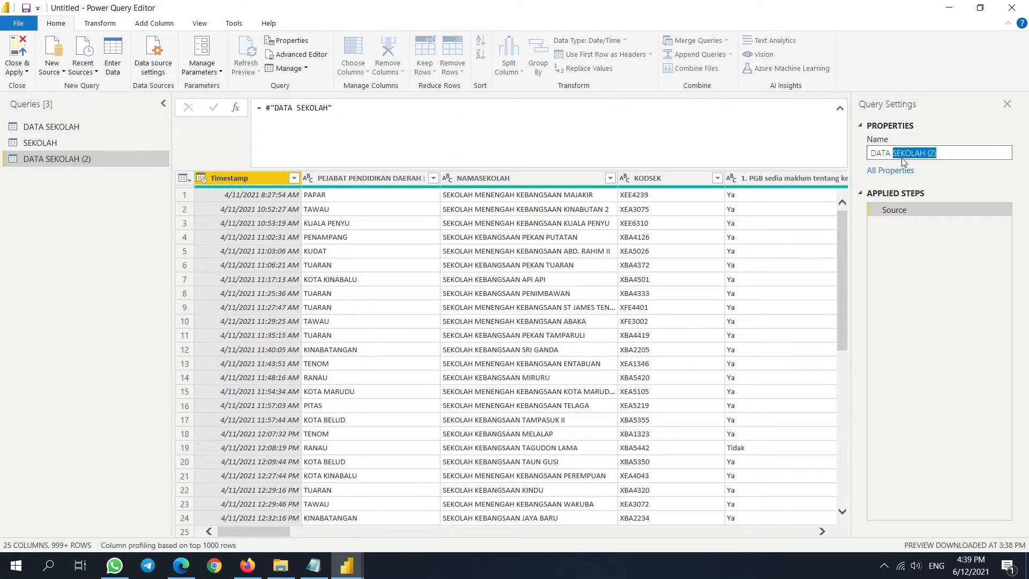
text(MP)
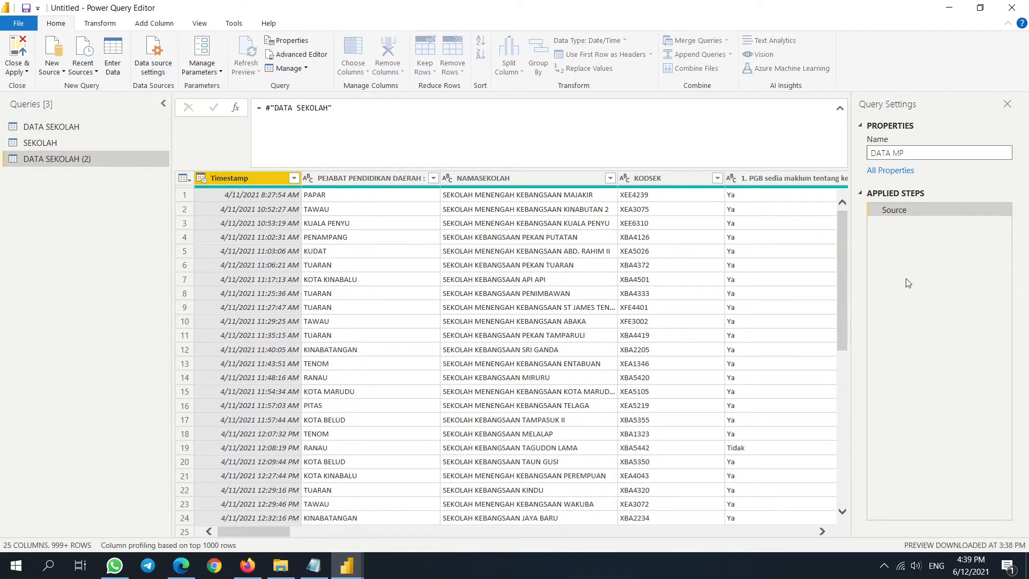
key(Return)
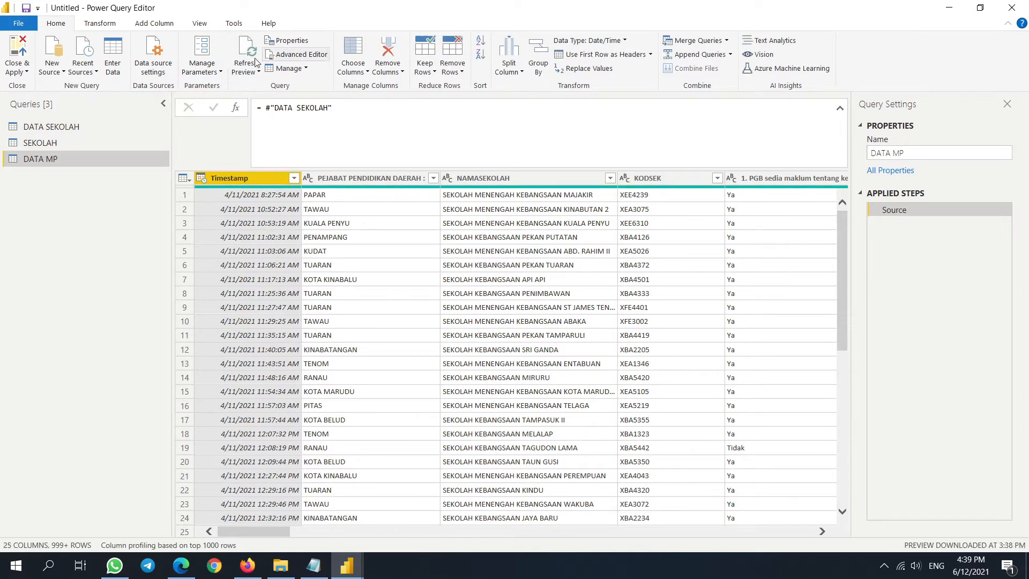
click(347, 58)
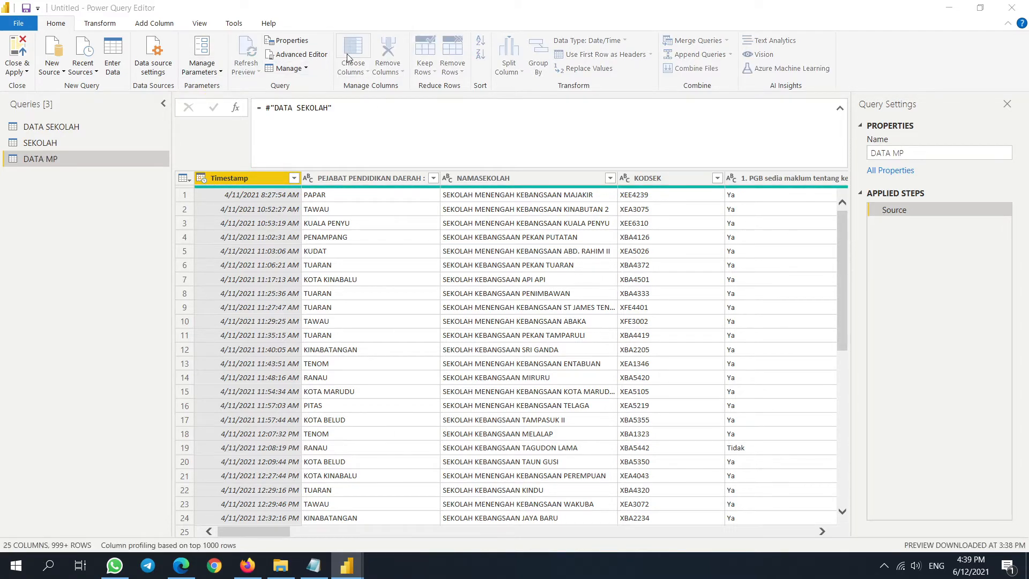
- Clear all columns, then tick KODSEK and TAHUN 1 through TAHUN 6 to keep
click(430, 157)
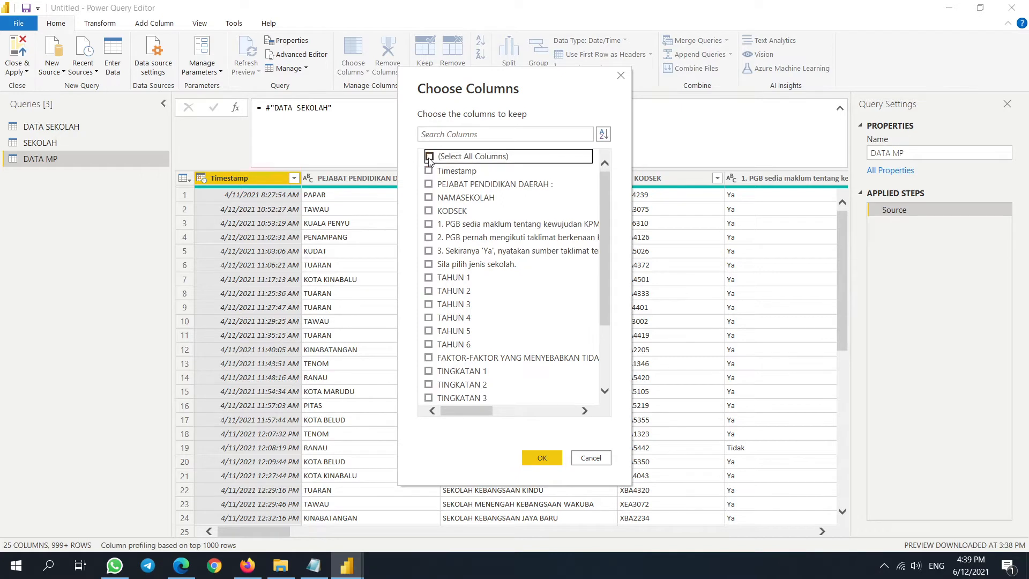
click(429, 211)
click(429, 277)
click(429, 291)
click(430, 303)
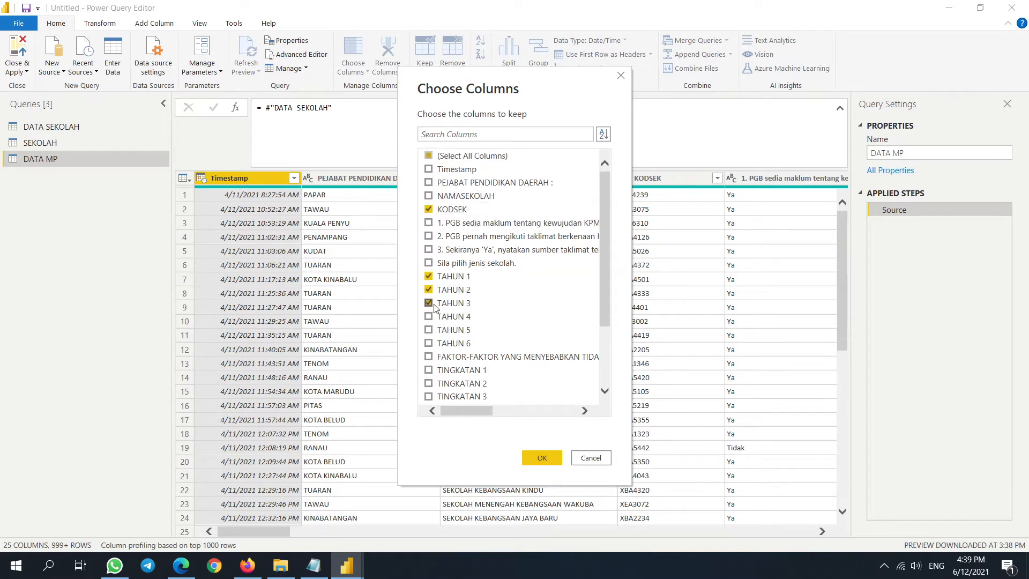
click(429, 333)
click(429, 318)
click(428, 344)
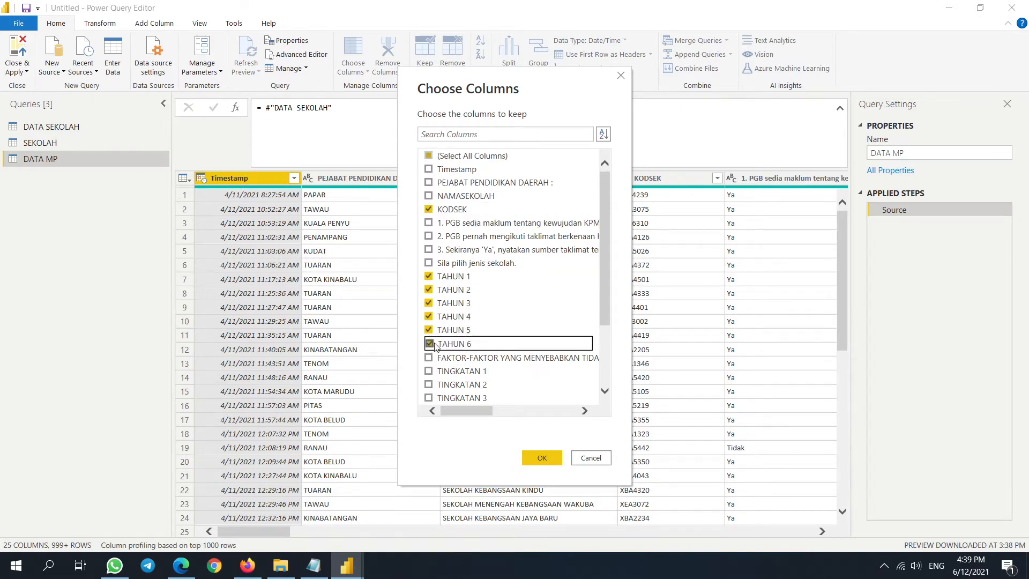
- Also tick TINGKATAN 1 through TINGKATAN 5 and confirm the column selection
scroll(459, 291, down, 2)
click(429, 277)
click(429, 290)
click(428, 304)
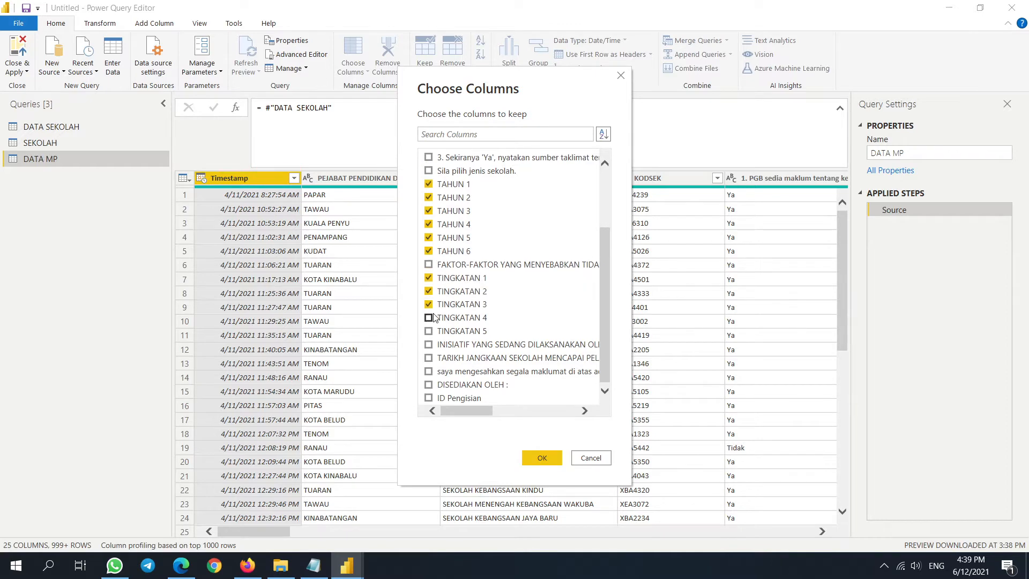
click(428, 332)
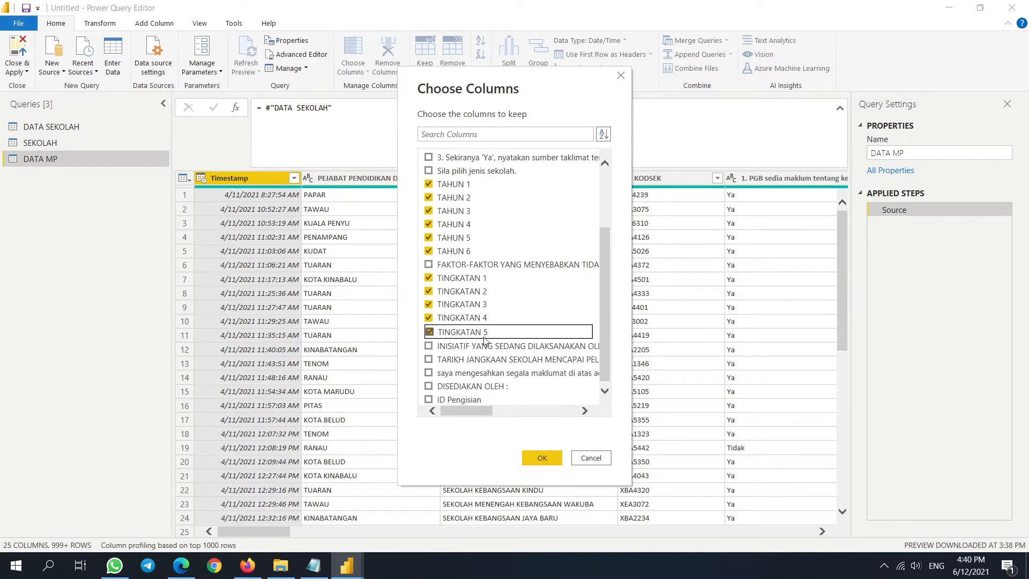
click(540, 459)
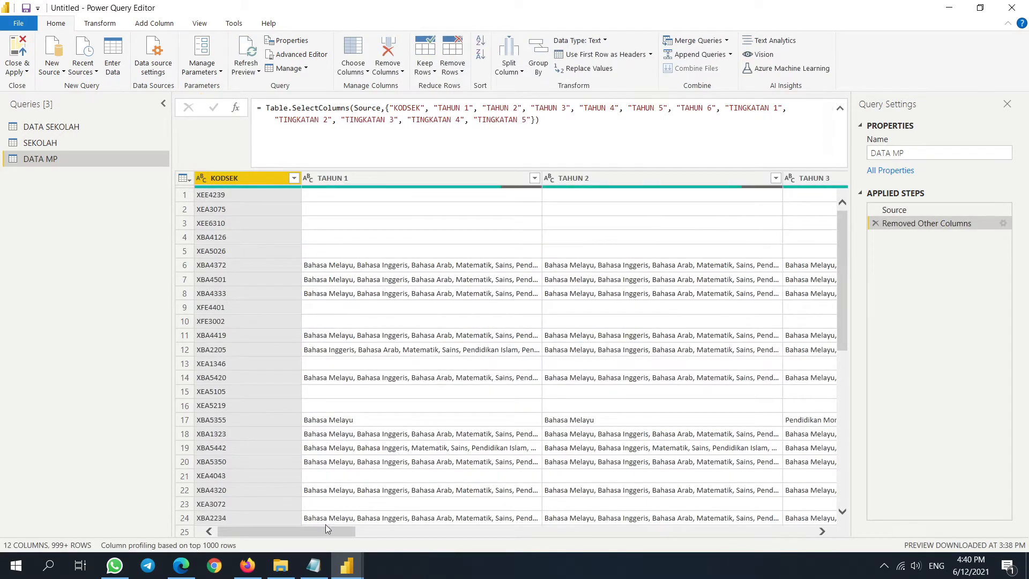
- Inspect the TAHUN 1 and TAHUN 2 values, then select the KODSEK column
mouse_move(326, 528)
mouse_down()
mouse_move(766, 530)
mouse_move(326, 529)
mouse_up()
click(422, 177)
click(598, 174)
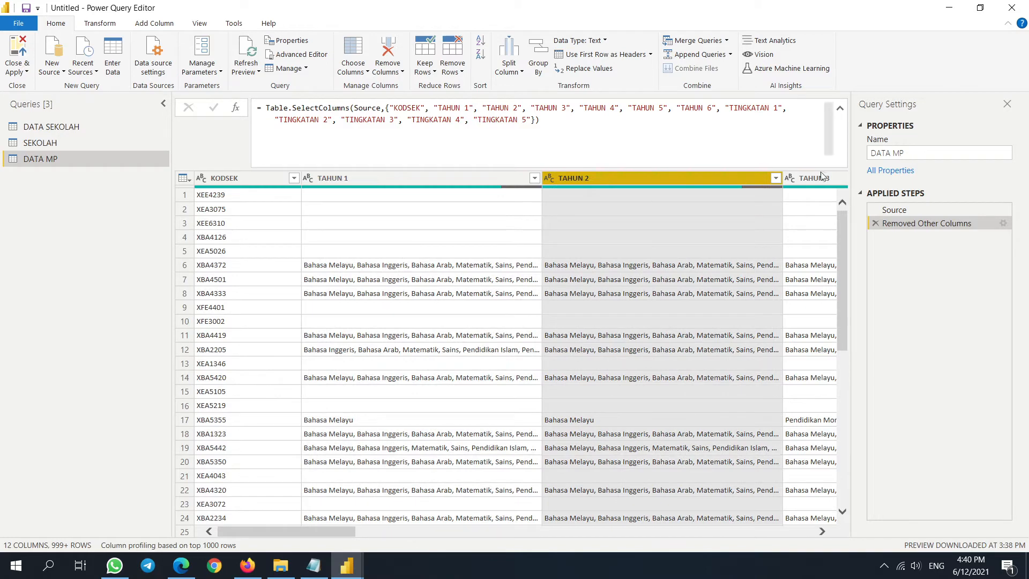
click(386, 178)
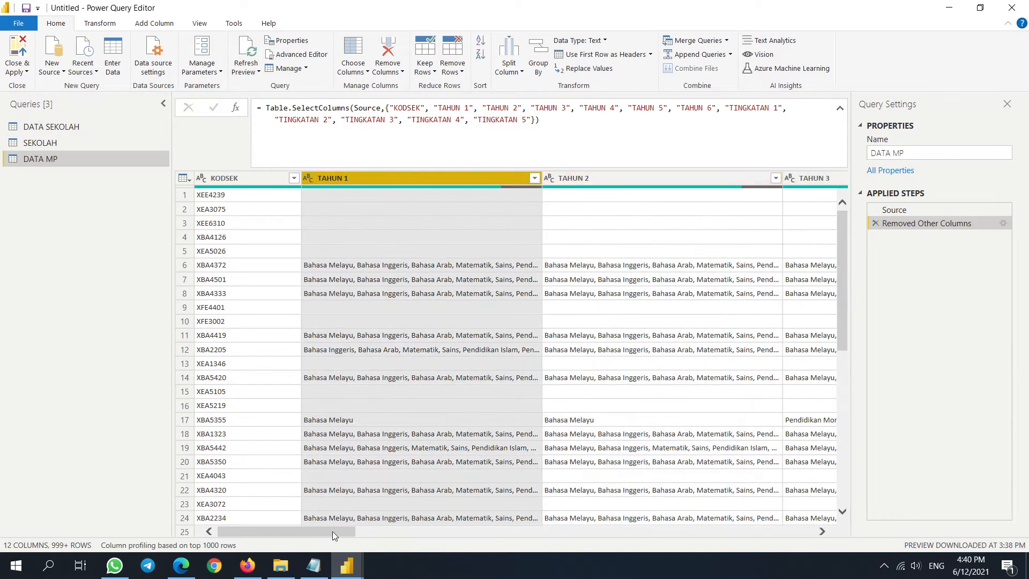
mouse_move(332, 531)
mouse_down()
mouse_move(668, 531)
mouse_move(332, 531)
mouse_up()
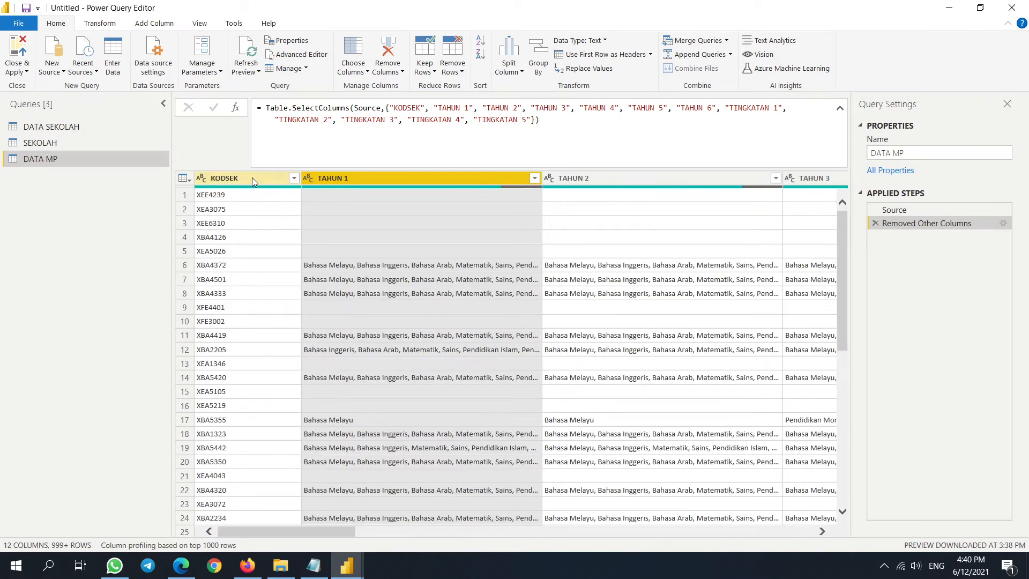
click(253, 177)
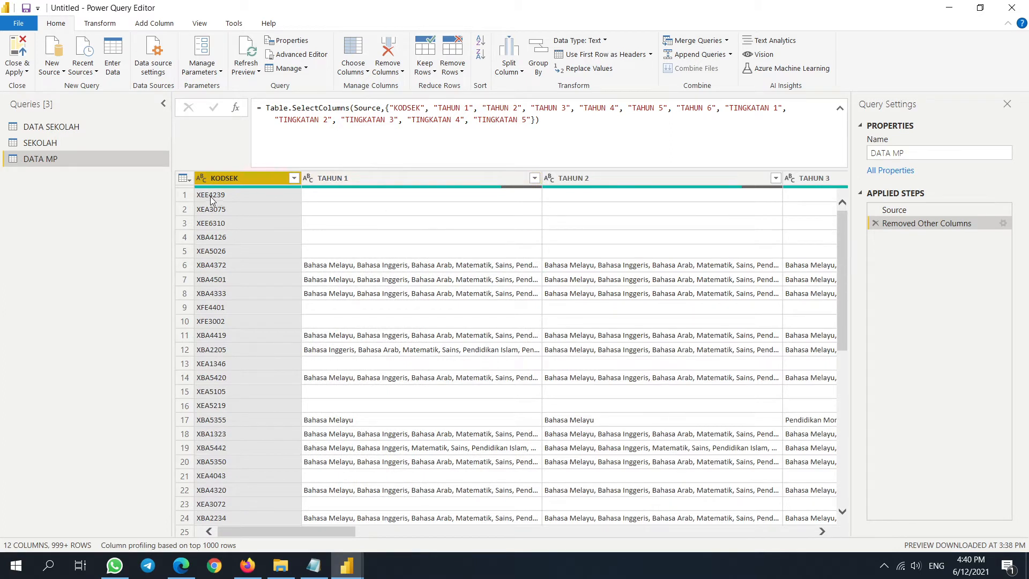
click(335, 197)
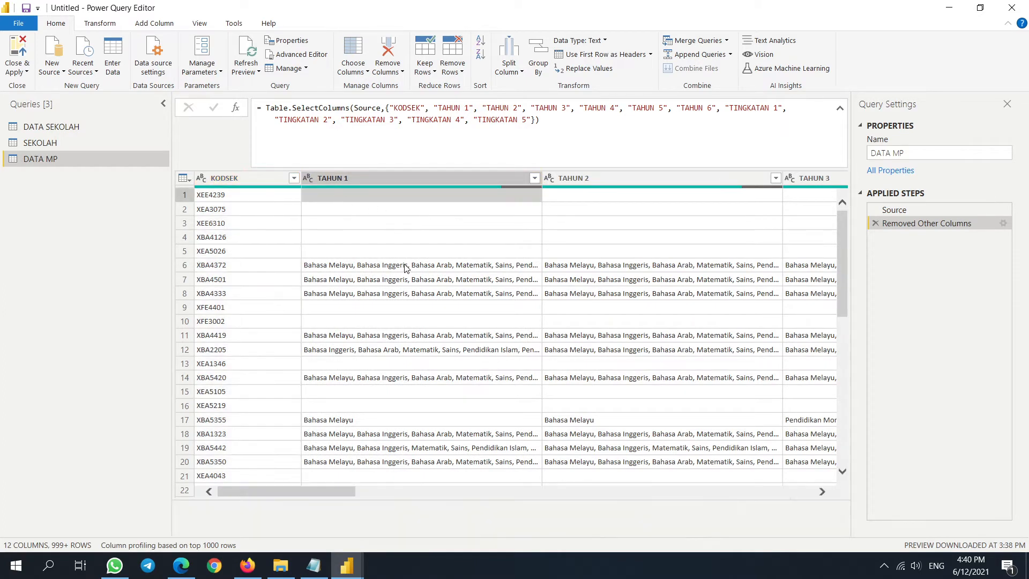
click(587, 179)
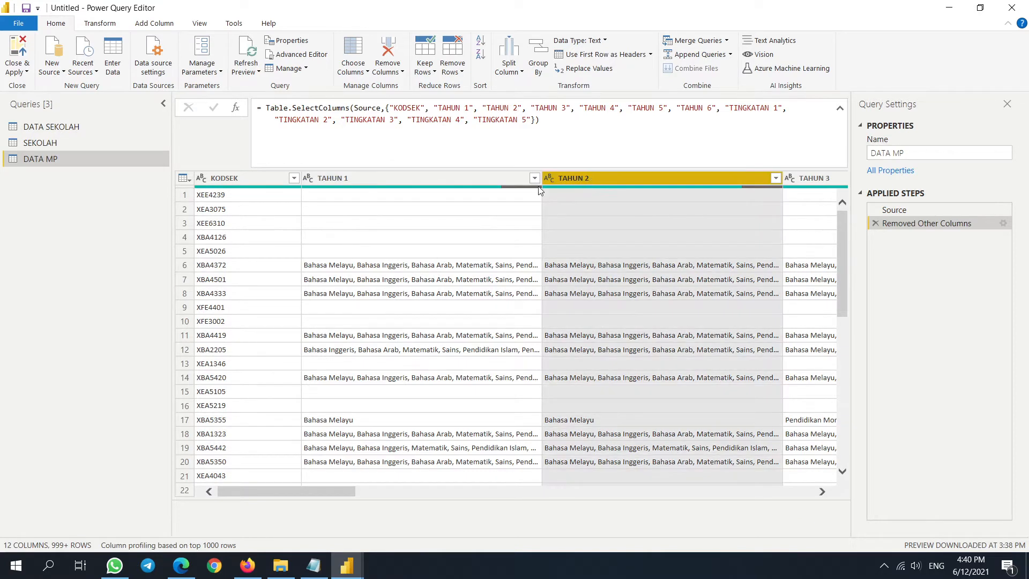
click(385, 210)
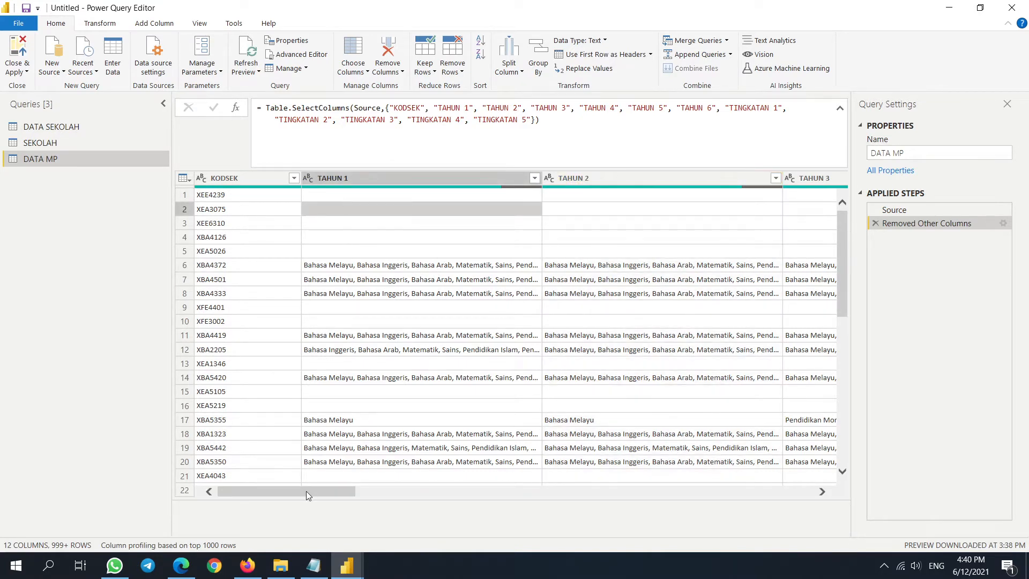
click(263, 181)
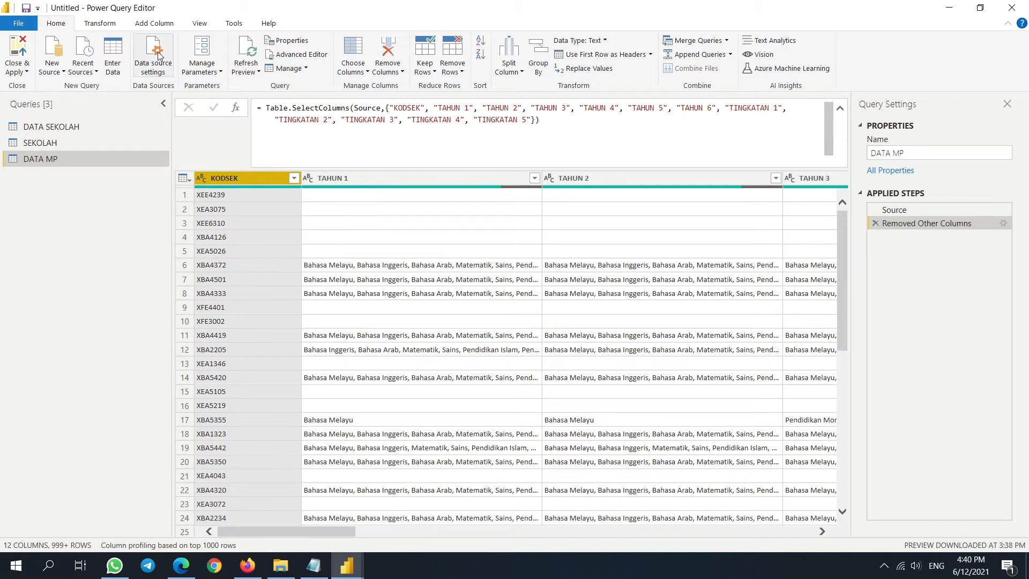
- With KODSEK selected, bring up the Unpivot Columns options on the Transform tab
click(100, 24)
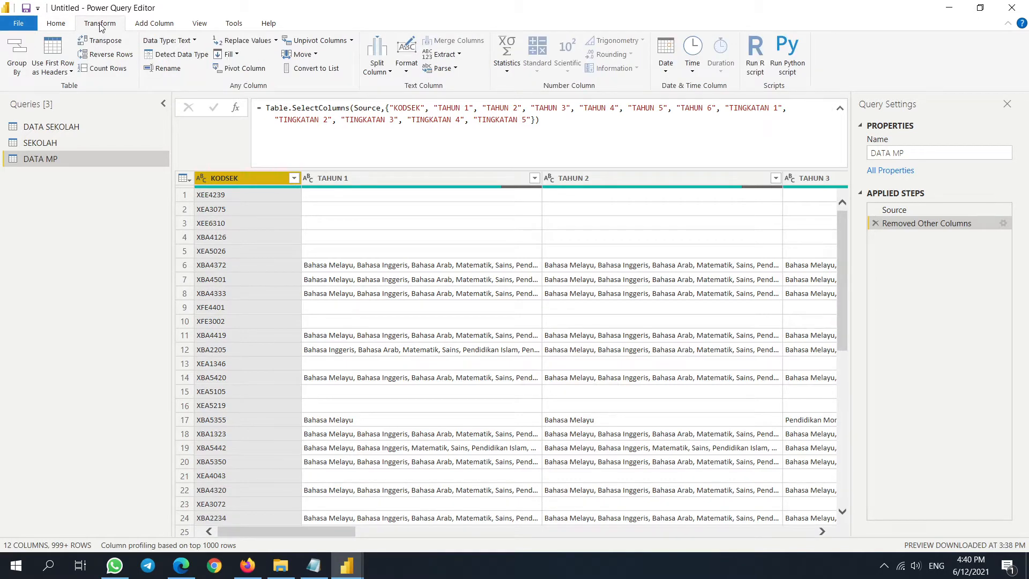
click(352, 41)
click(472, 246)
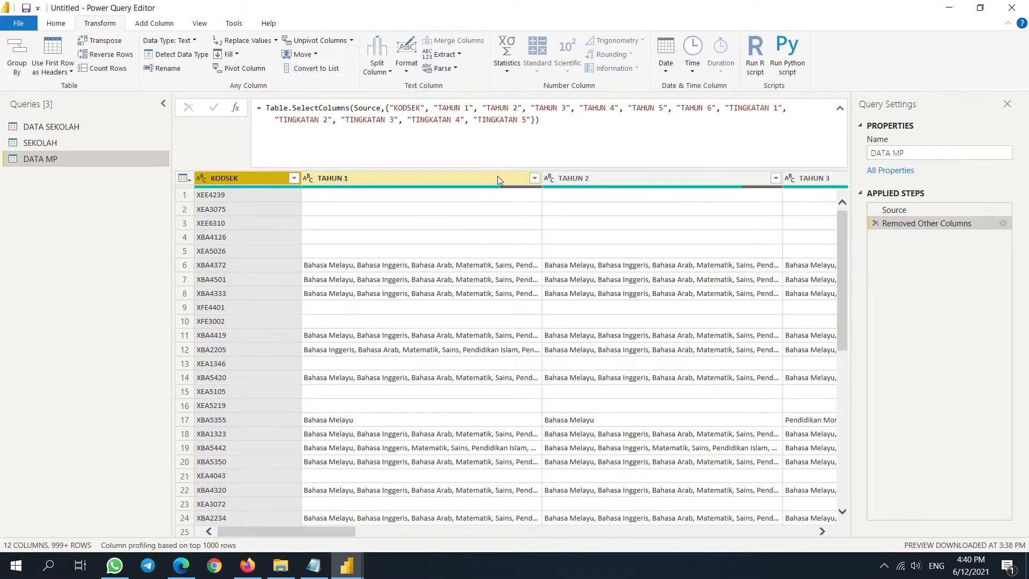
click(474, 230)
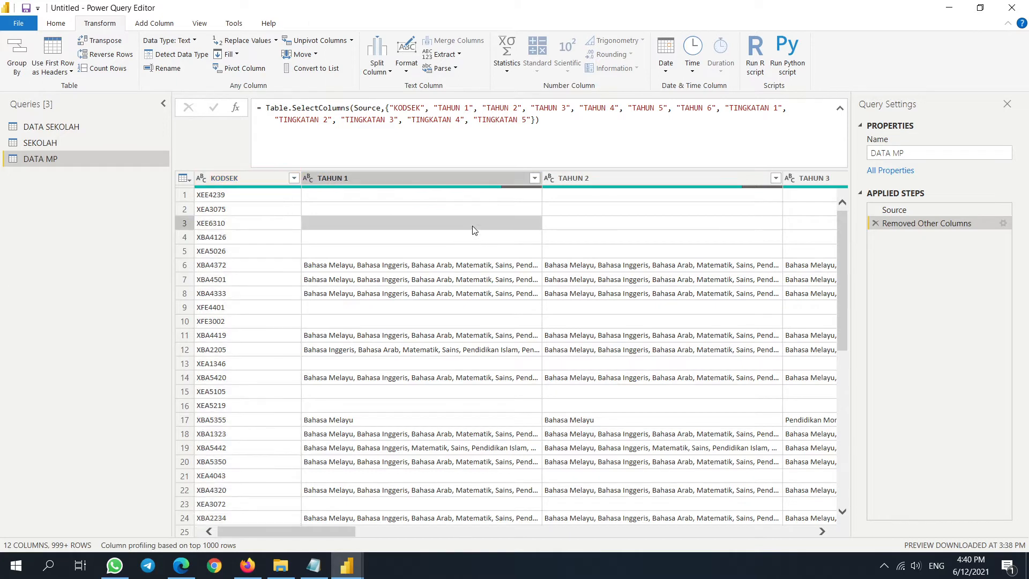
click(248, 180)
click(353, 42)
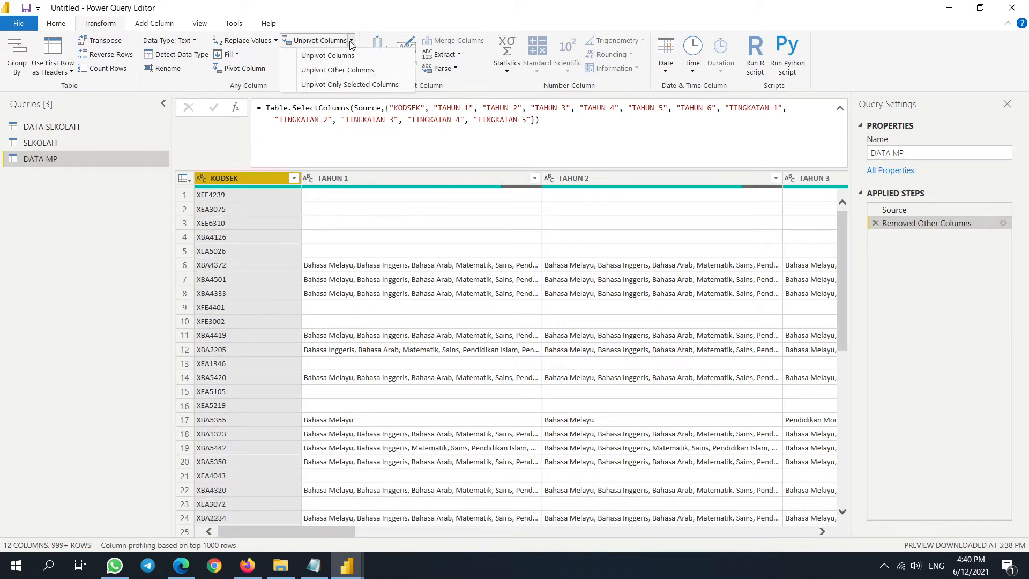
- Unpivot all DATA MP columns except KODSEK with Unpivot Other Columns
click(353, 71)
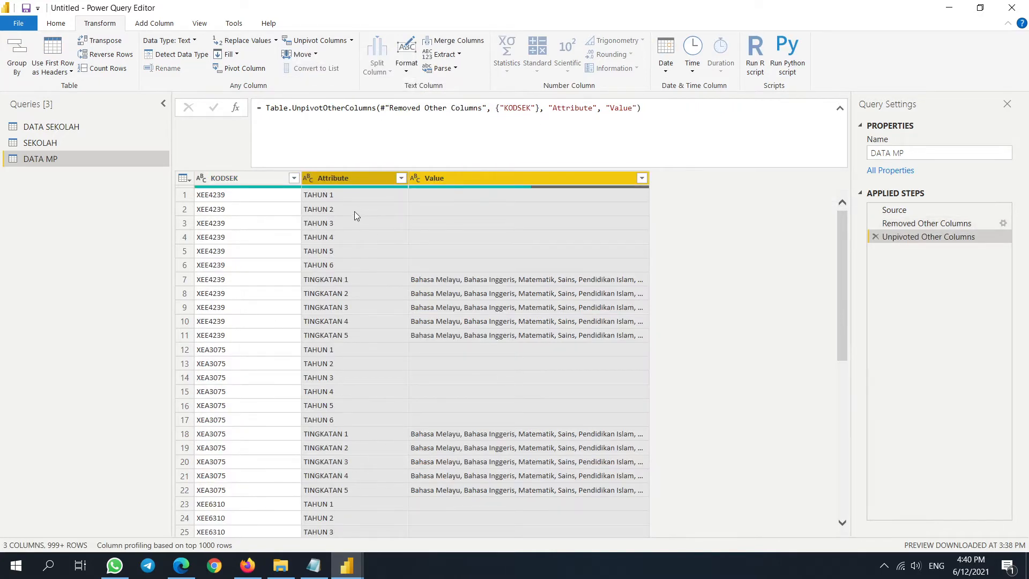
scroll(347, 264, down, 10)
scroll(350, 269, up, 5)
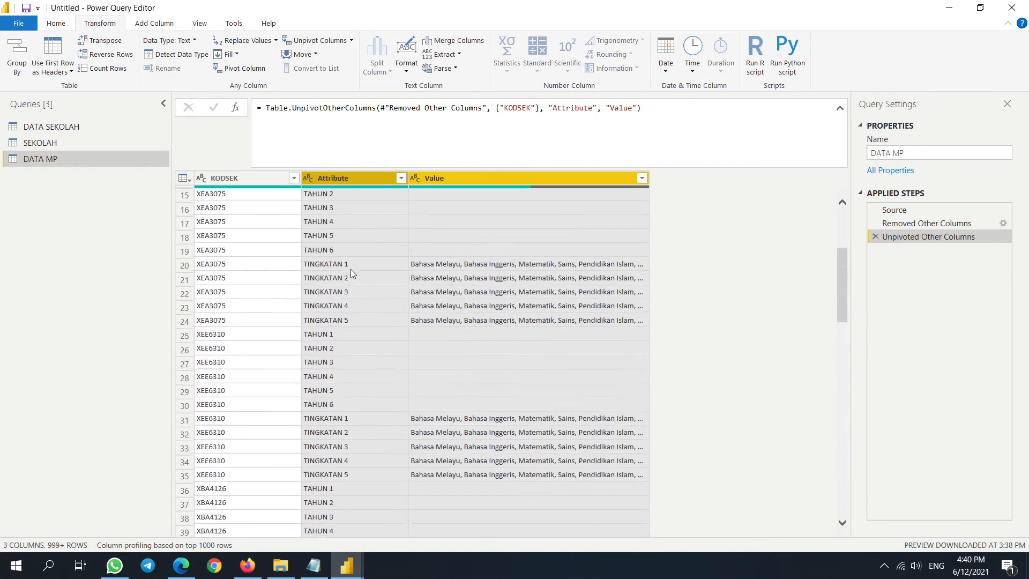
scroll(350, 269, up, 5)
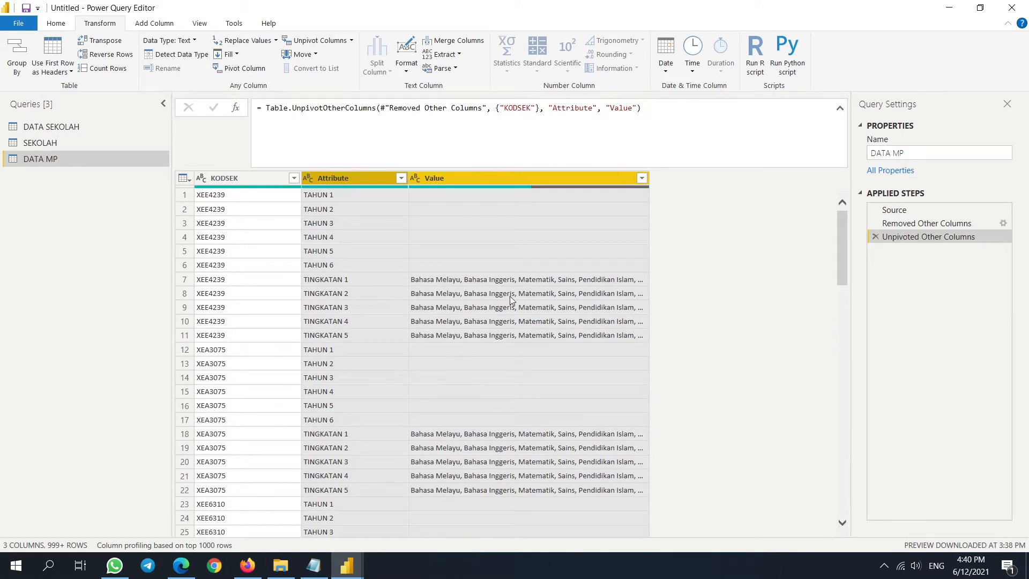
- Rename the Attribute column to TAHUNTING and the Value column to MP
double_click(352, 177)
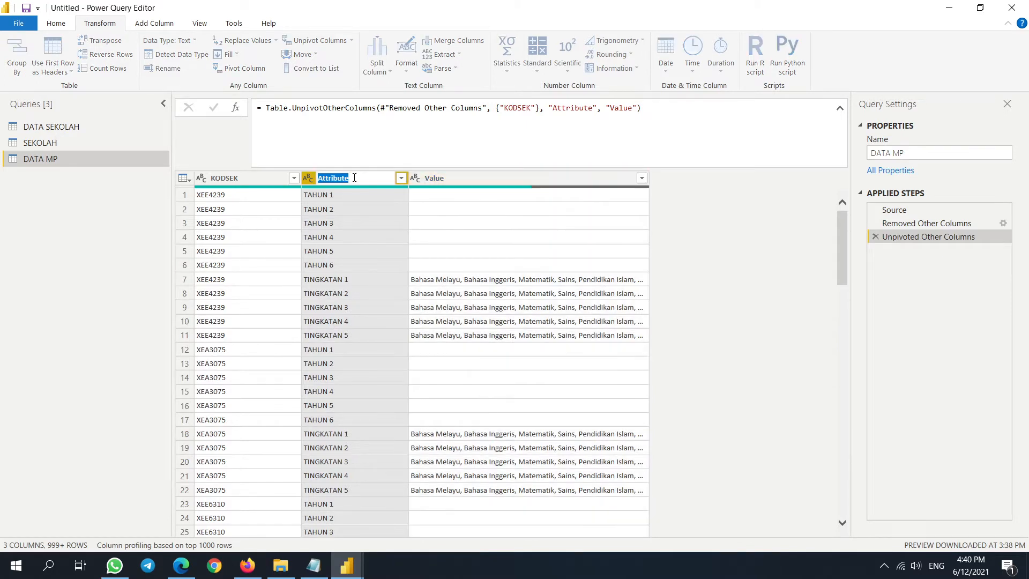
text(TAHUNTING)
double_click(450, 178)
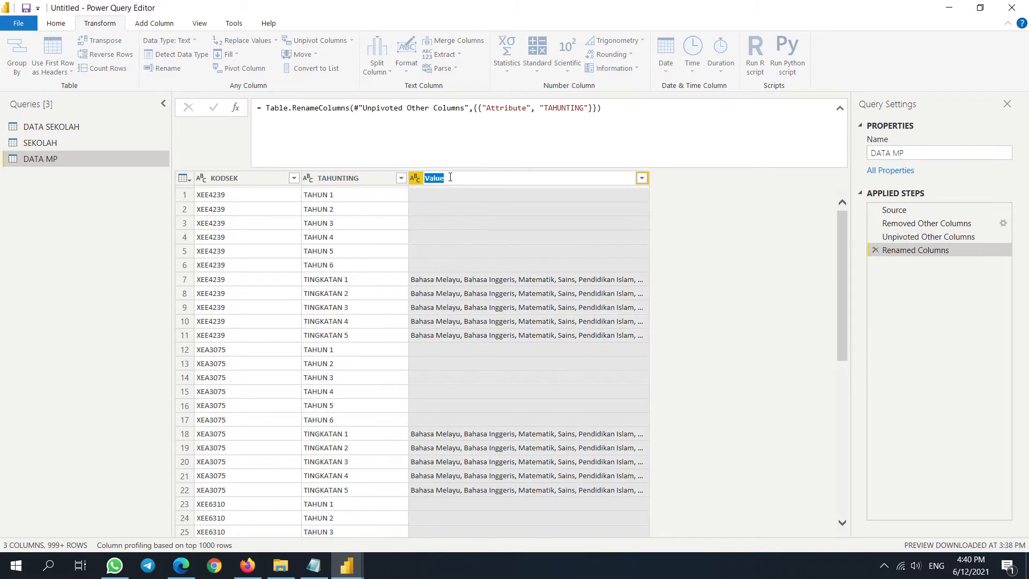
click(700, 258)
scroll(640, 322, down, 9)
scroll(670, 295, up, 9)
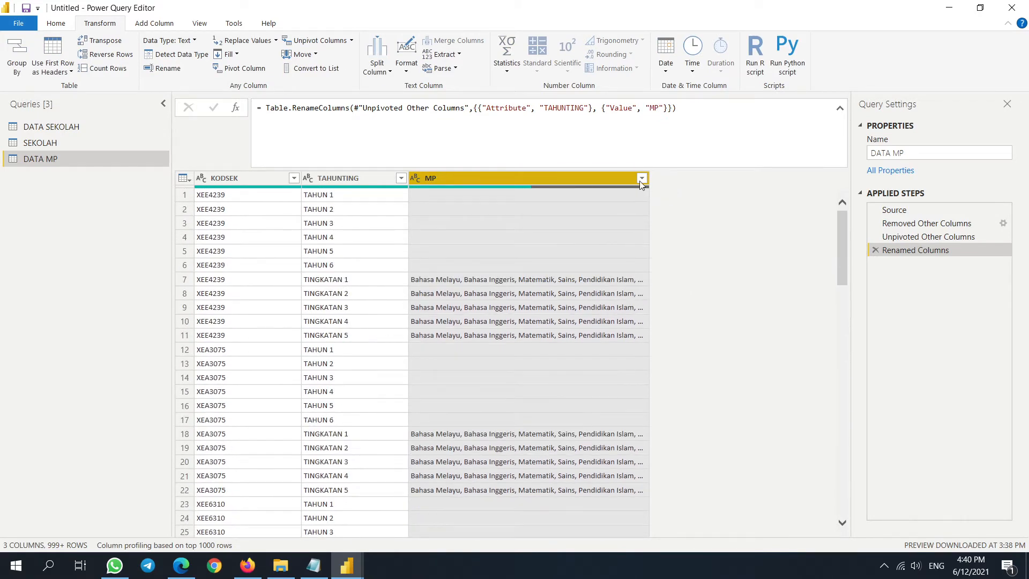
- Bring up the MP column's filter dropdown
click(641, 179)
click(533, 179)
right_click(532, 175)
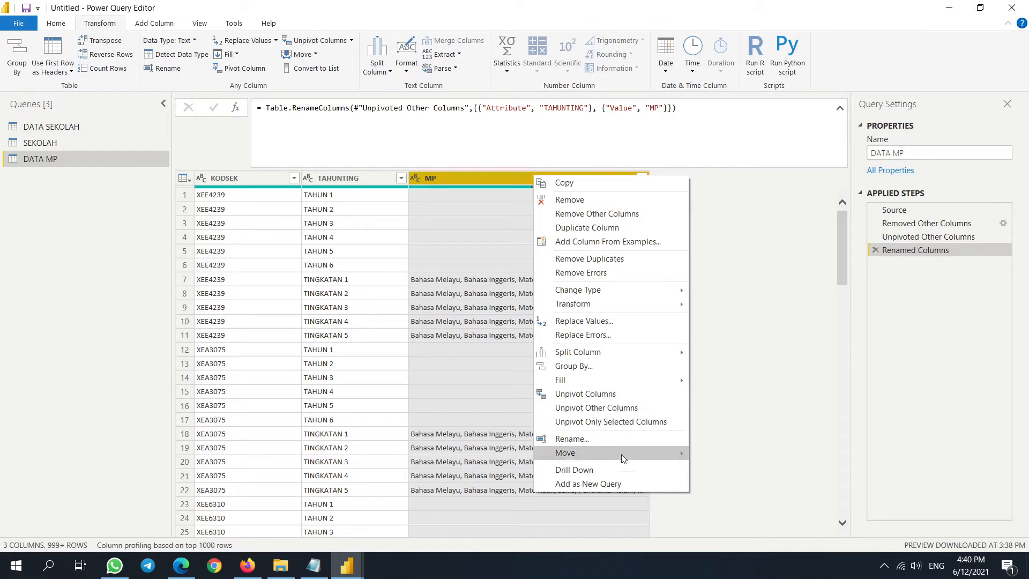
key(Escape)
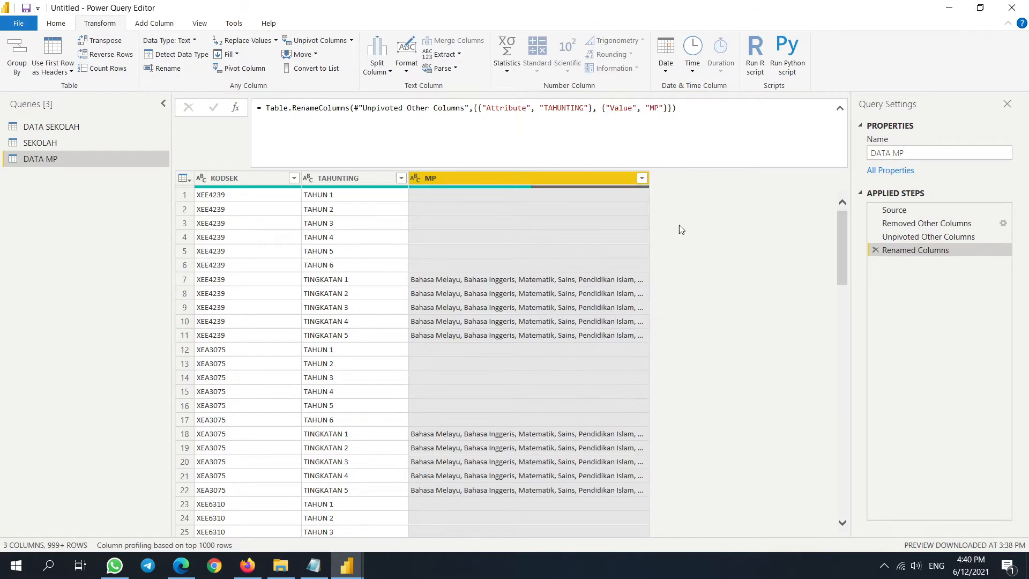
click(641, 177)
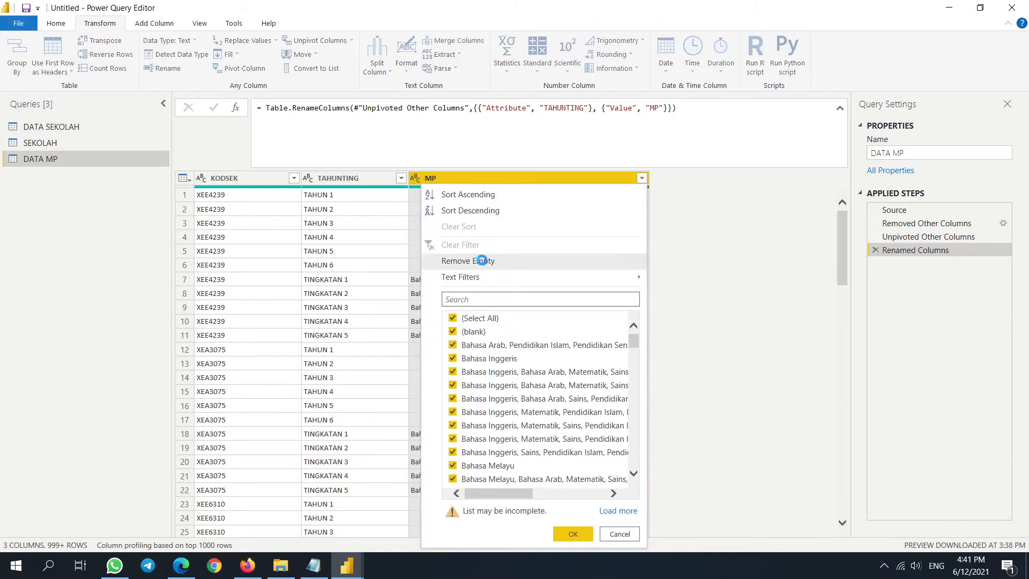
- Remove empty MP rows, then split MP by comma delimiter into separate rows
click(482, 260)
drag(649, 179, 772, 182)
right_click(626, 177)
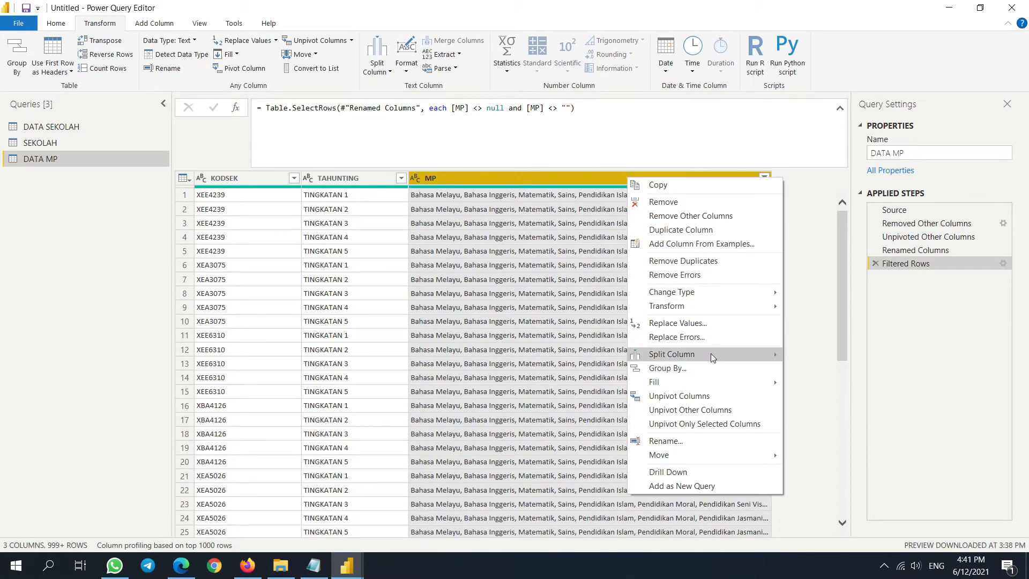
mouse_move(732, 353)
click(828, 354)
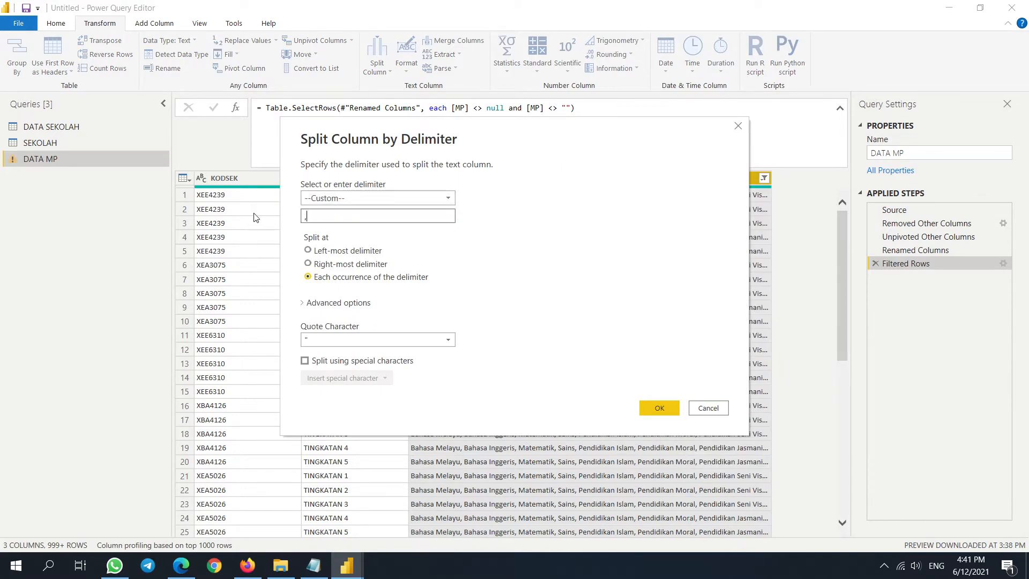
click(306, 302)
click(313, 343)
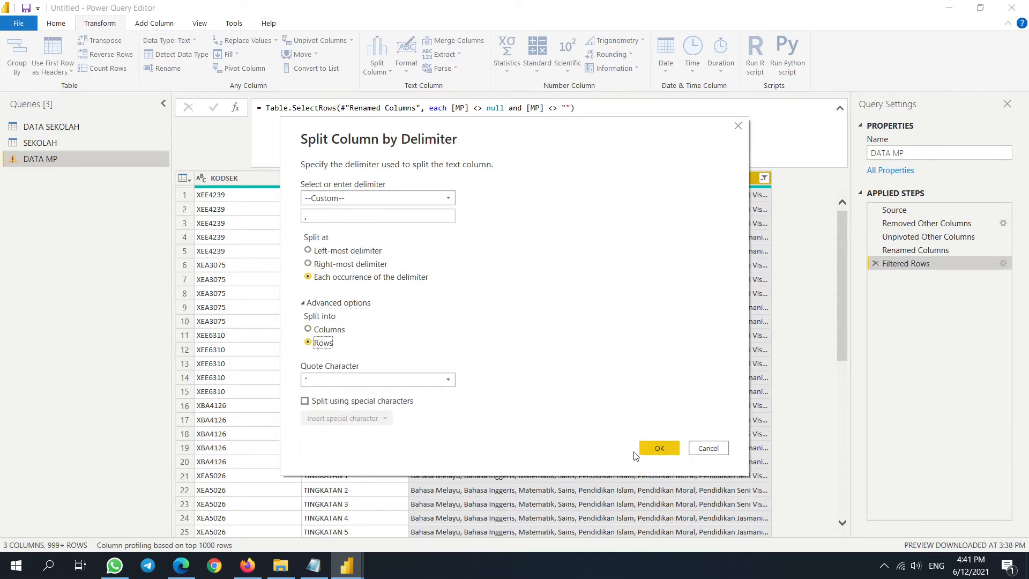
key(Return)
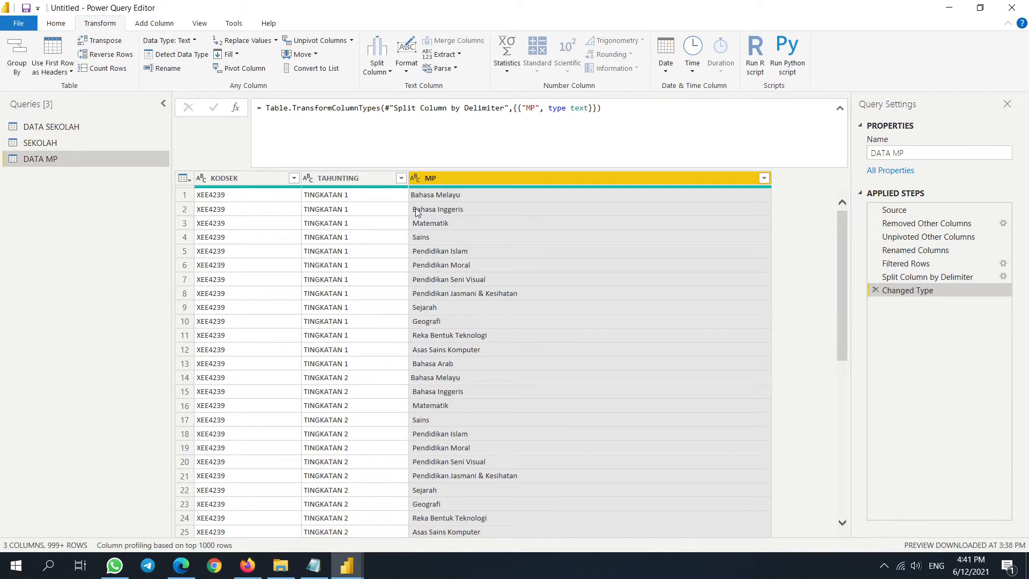
- Trim leading and trailing spaces from the MP column values
right_click(457, 180)
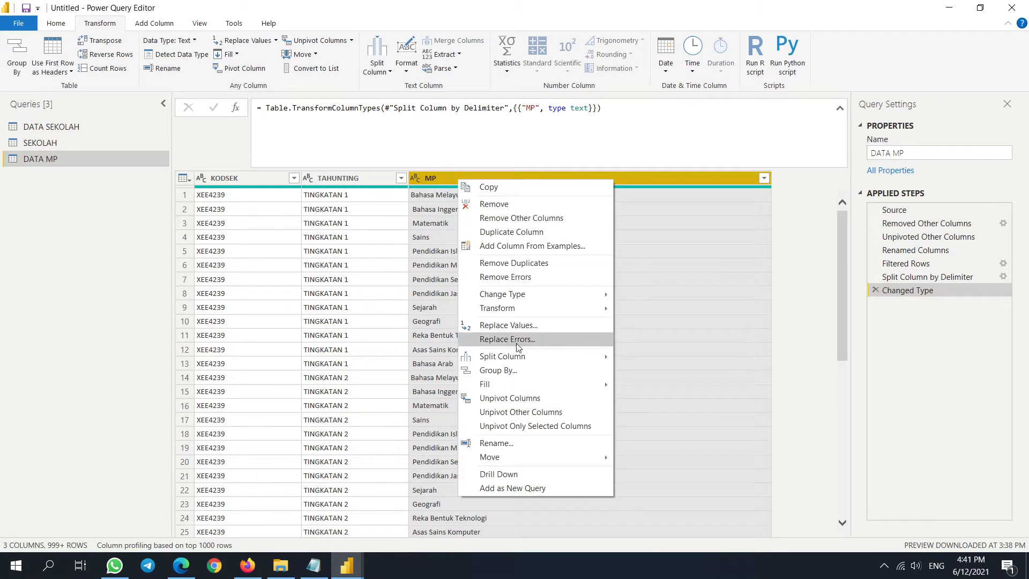
mouse_move(560, 313)
click(658, 351)
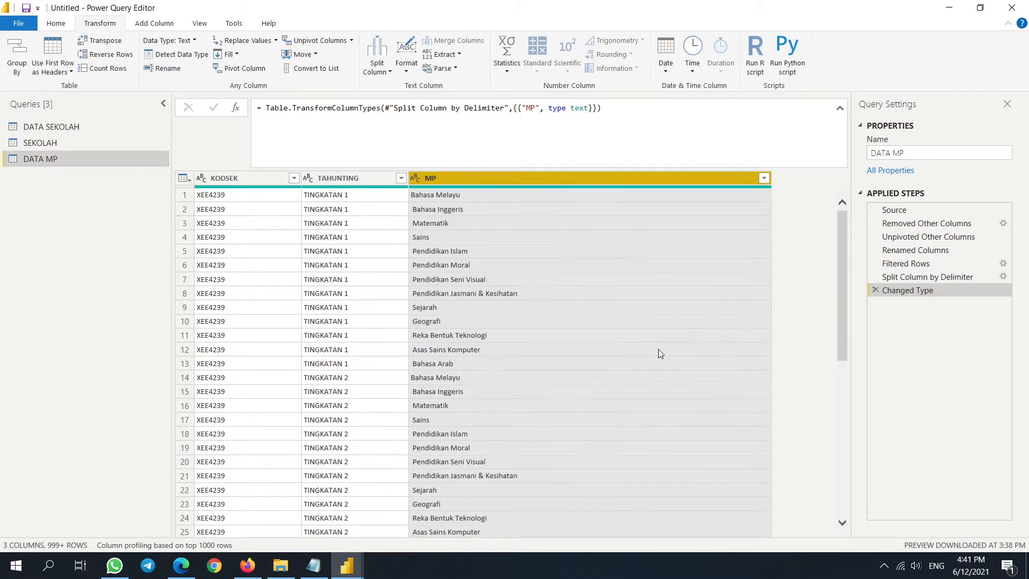
- Review the full list of MP values in the filter dropdown without filtering anything
click(764, 178)
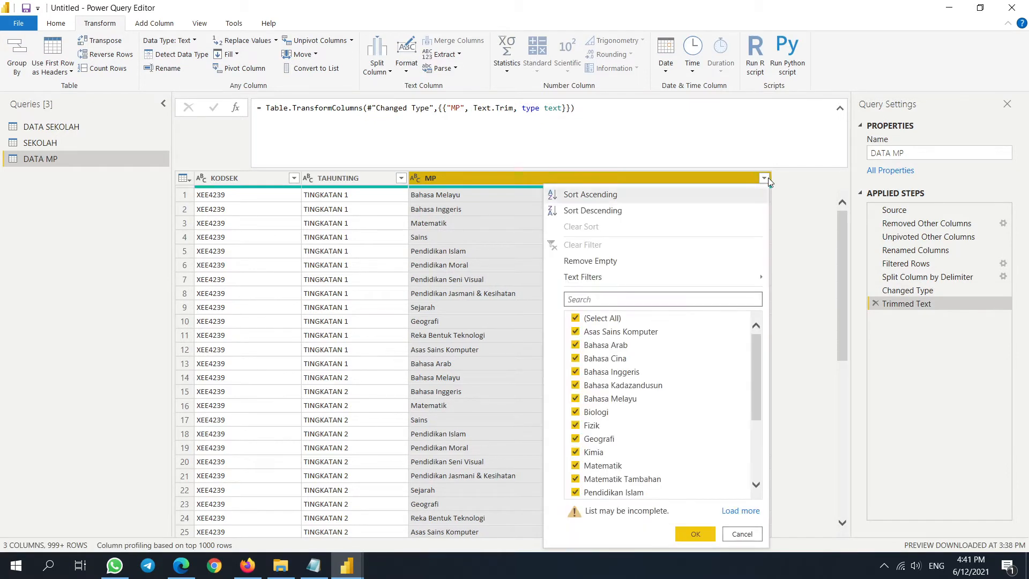
scroll(645, 404, down, 3)
click(742, 511)
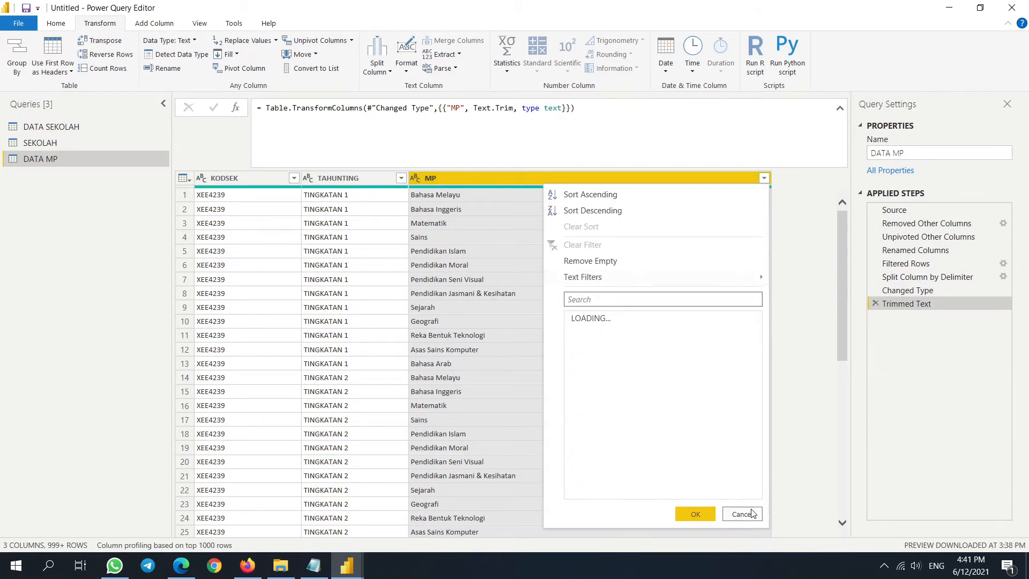
scroll(658, 385, down, 3)
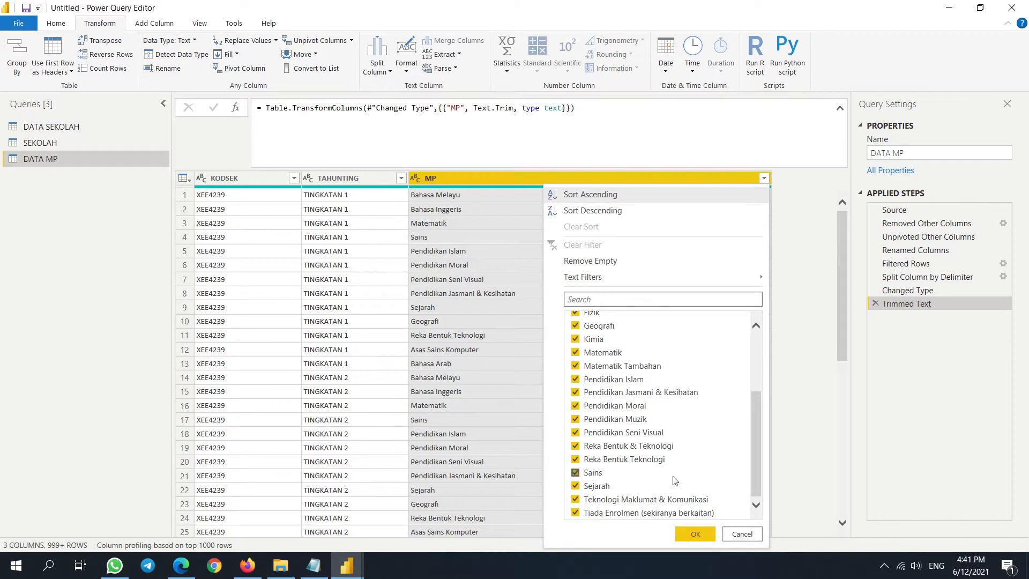
scroll(643, 498, up, 5)
scroll(595, 349, down, 3)
click(746, 535)
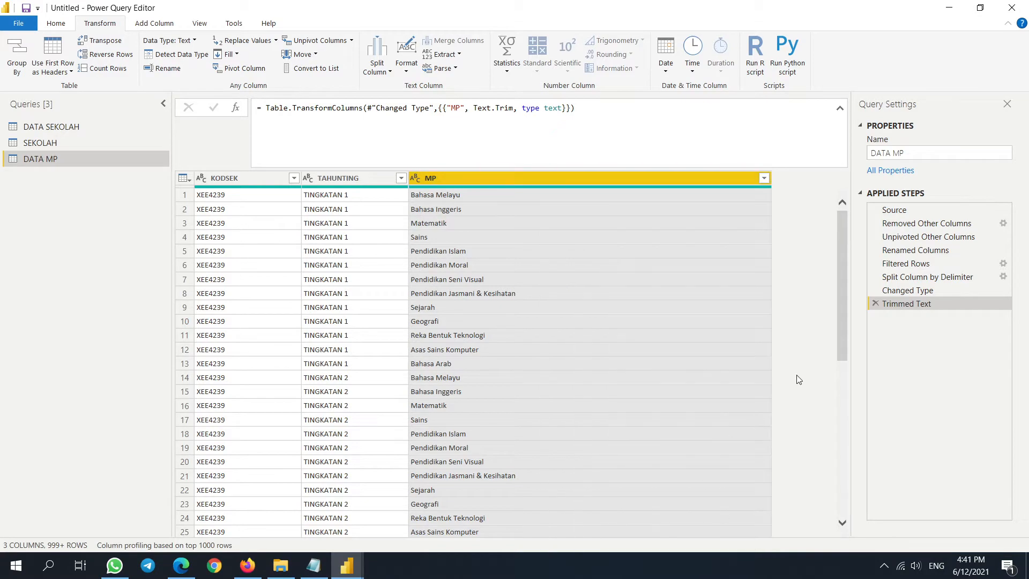
scroll(460, 321, down, 8)
scroll(324, 337, down, 15)
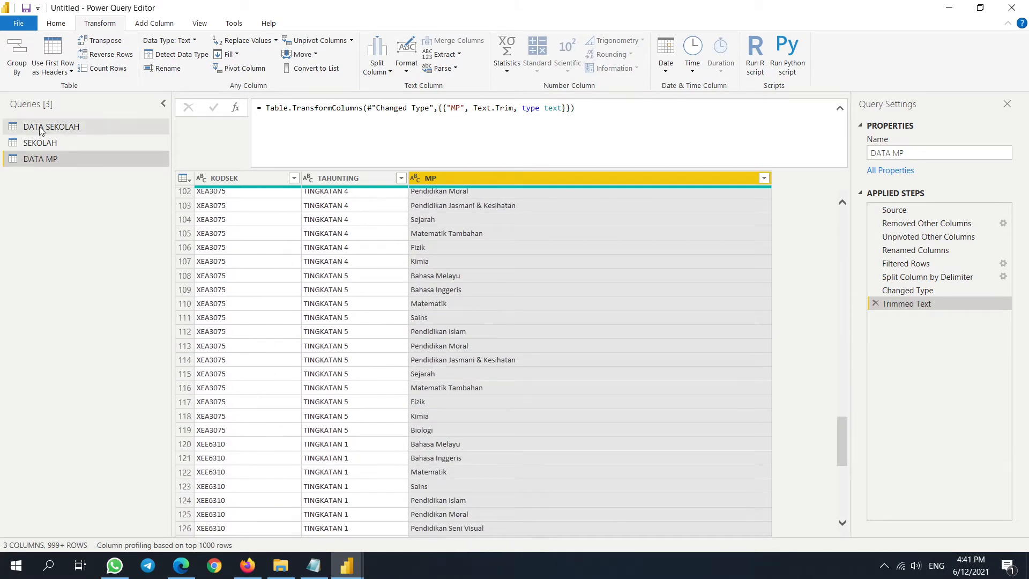
click(58, 127)
click(81, 160)
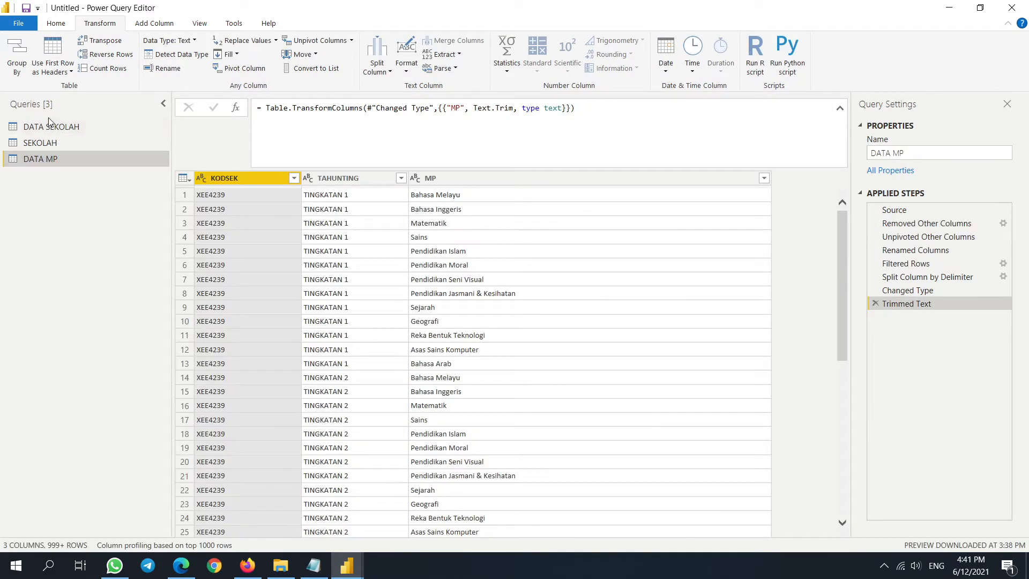
click(49, 125)
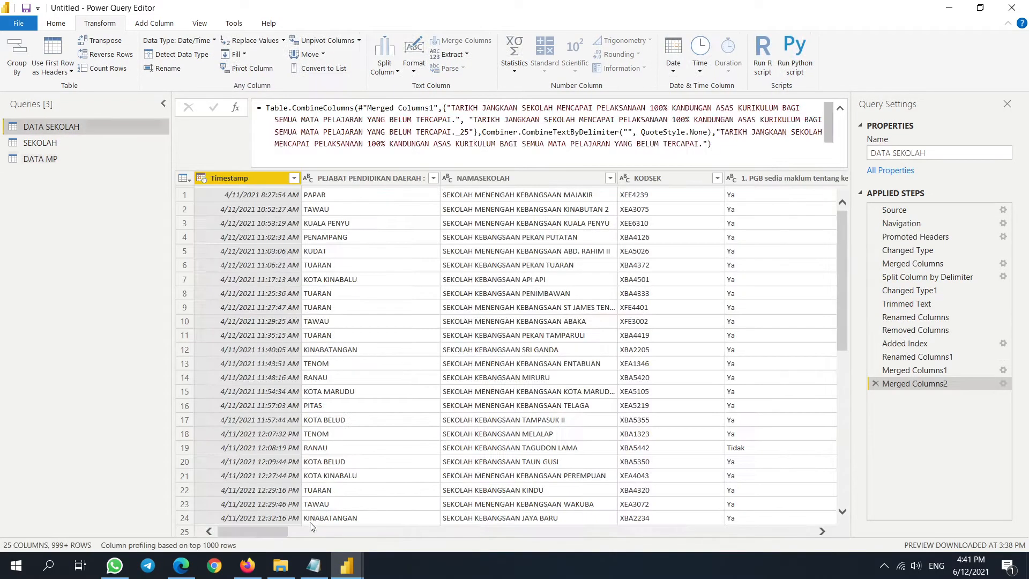
drag(252, 531, 554, 549)
click(608, 532)
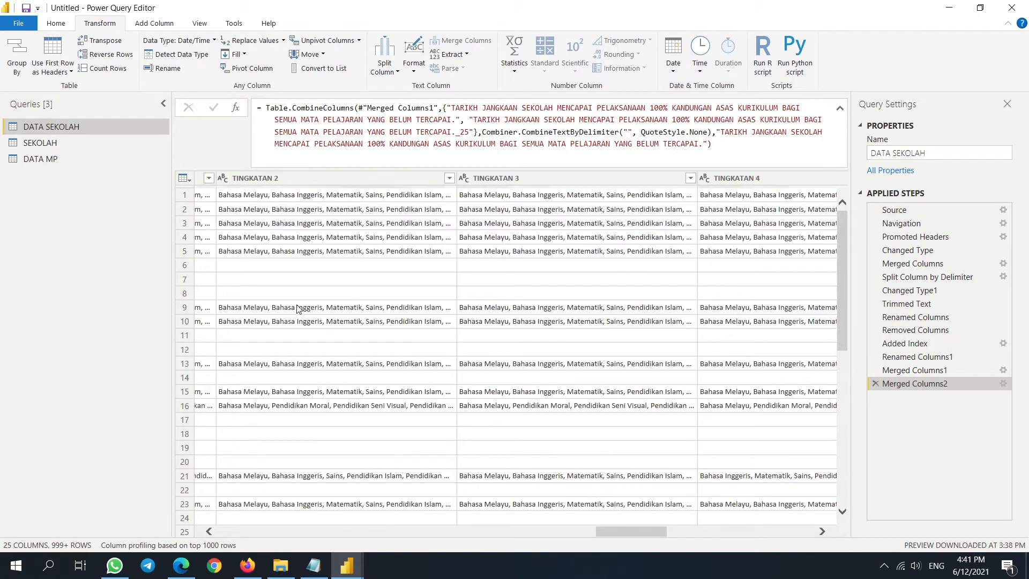
click(39, 157)
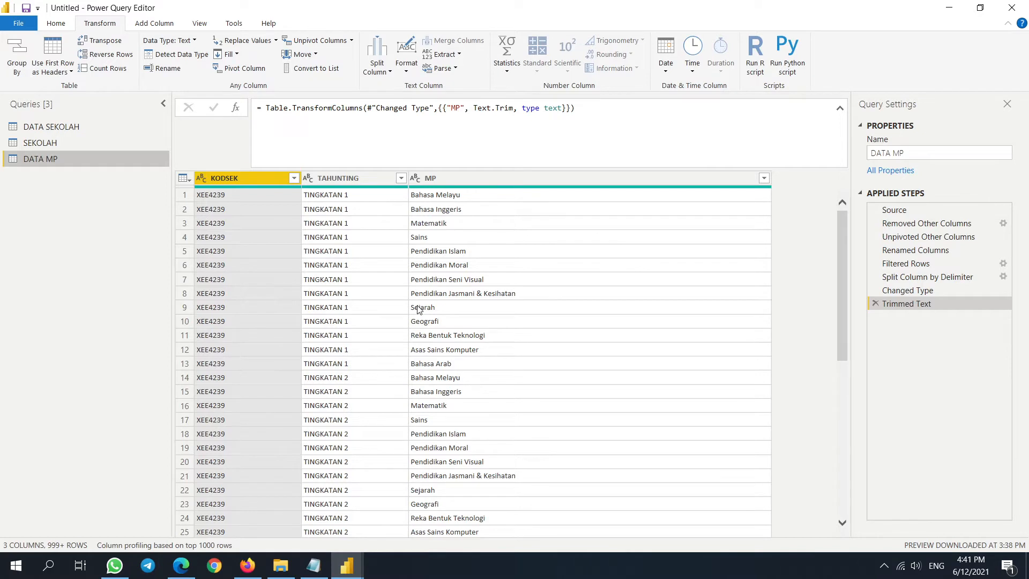
click(473, 195)
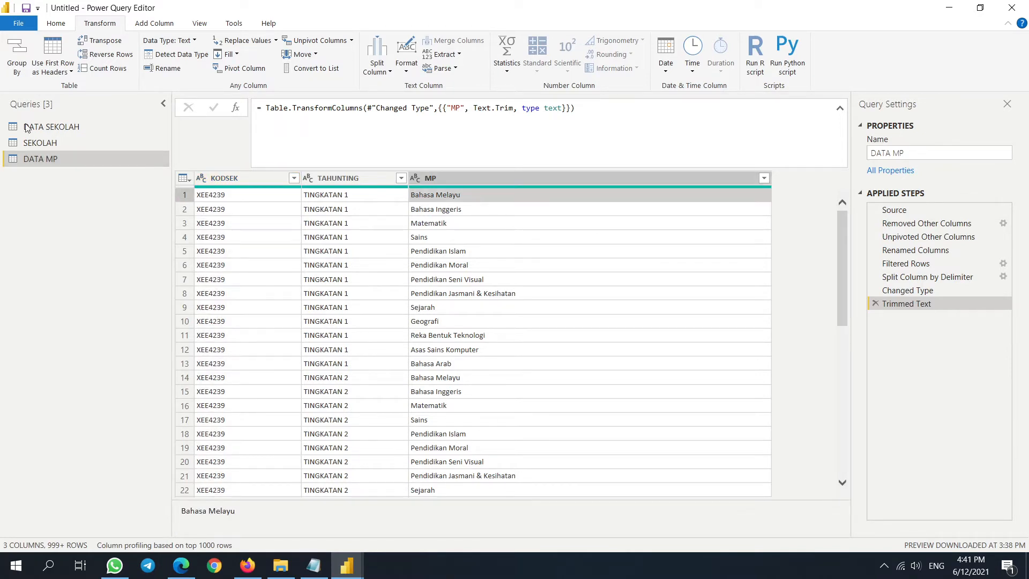
click(55, 23)
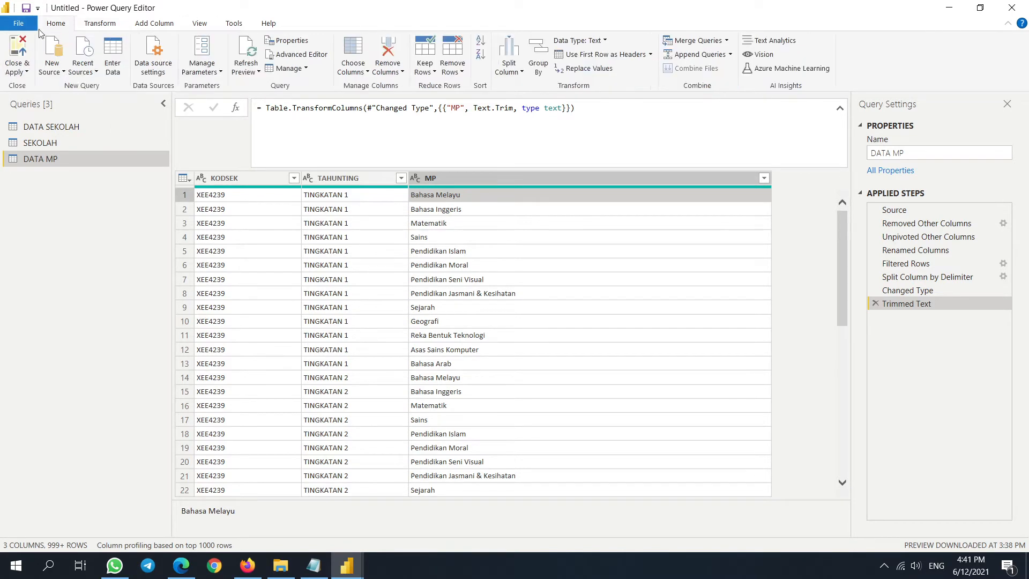
- Close & Apply the queries, loading DATA SEKOLAH's 1,414 rows and DATA MP into the report
click(20, 22)
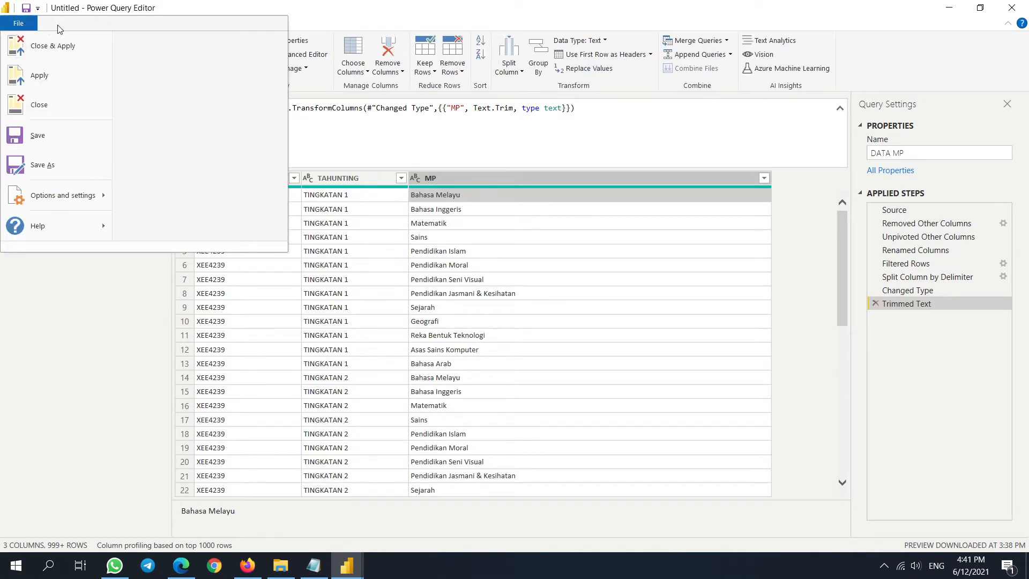
click(56, 44)
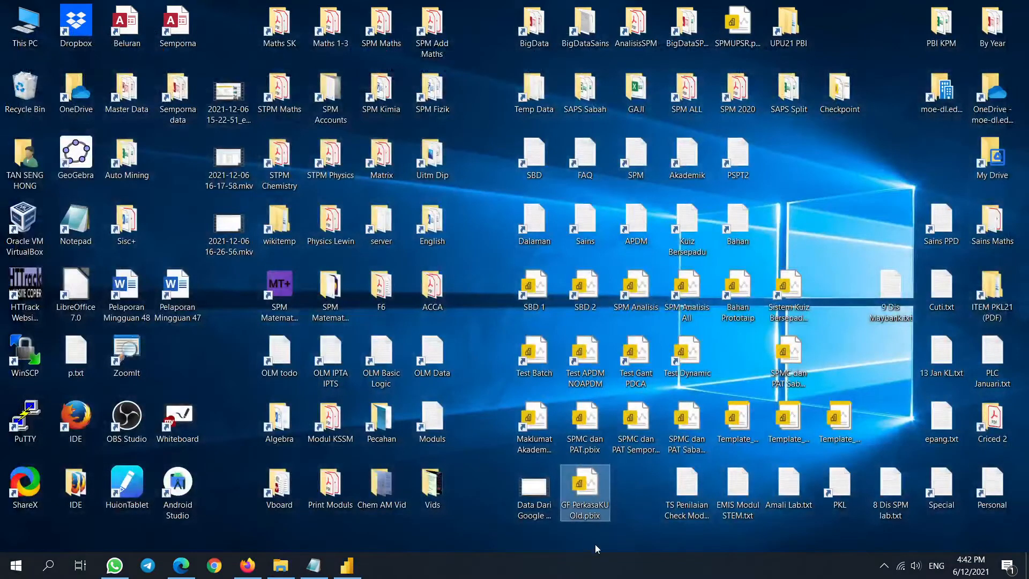
mouse_move(351, 569)
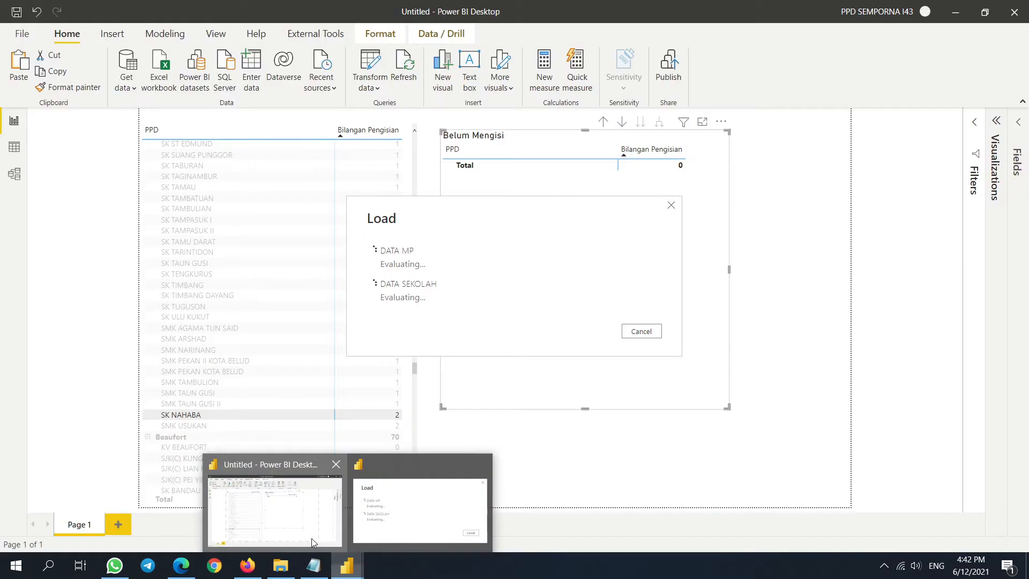
click(312, 540)
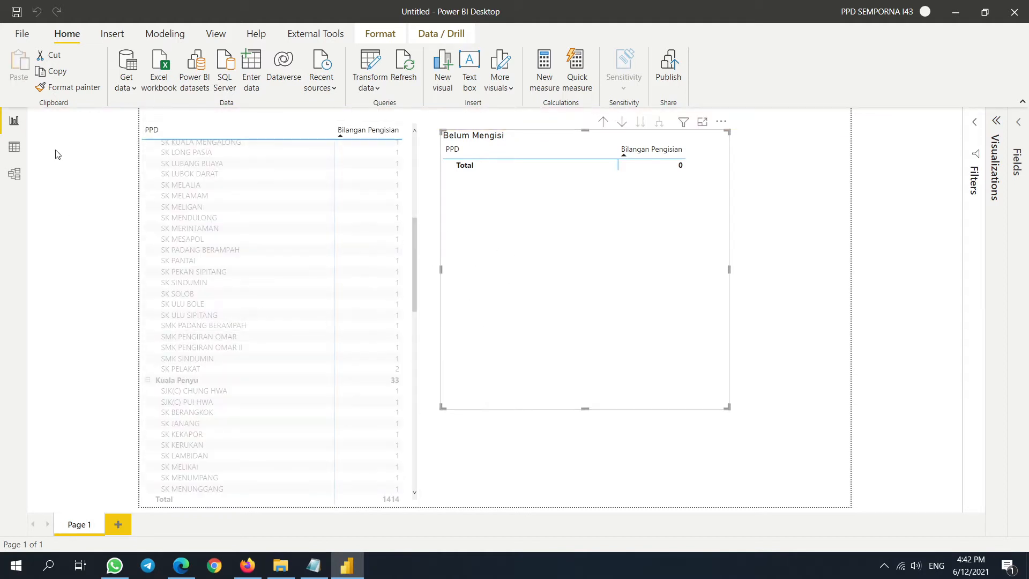
- Save the report on the Desktop under the file name GF PerkasaKU.pbix
click(16, 11)
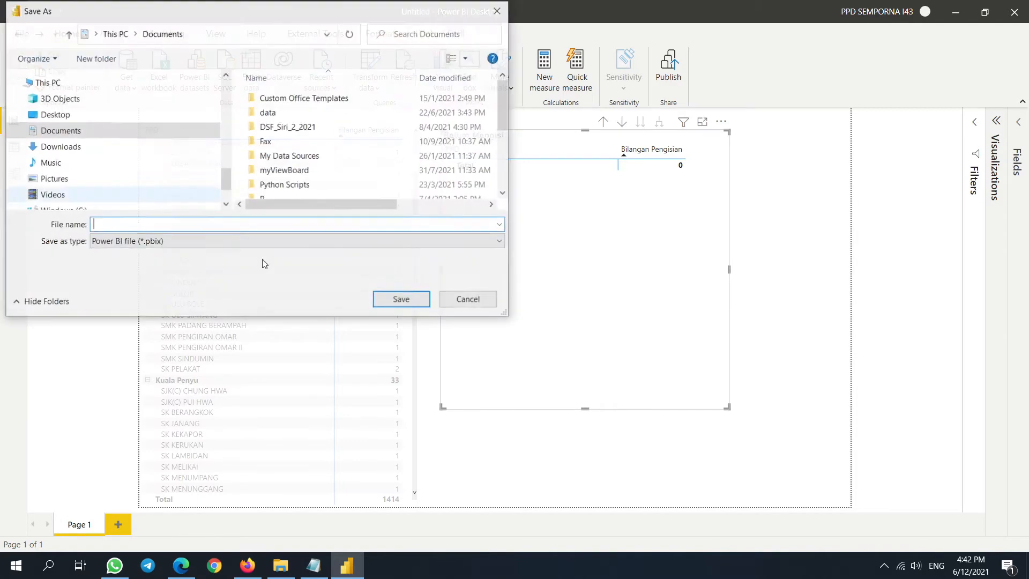
click(55, 114)
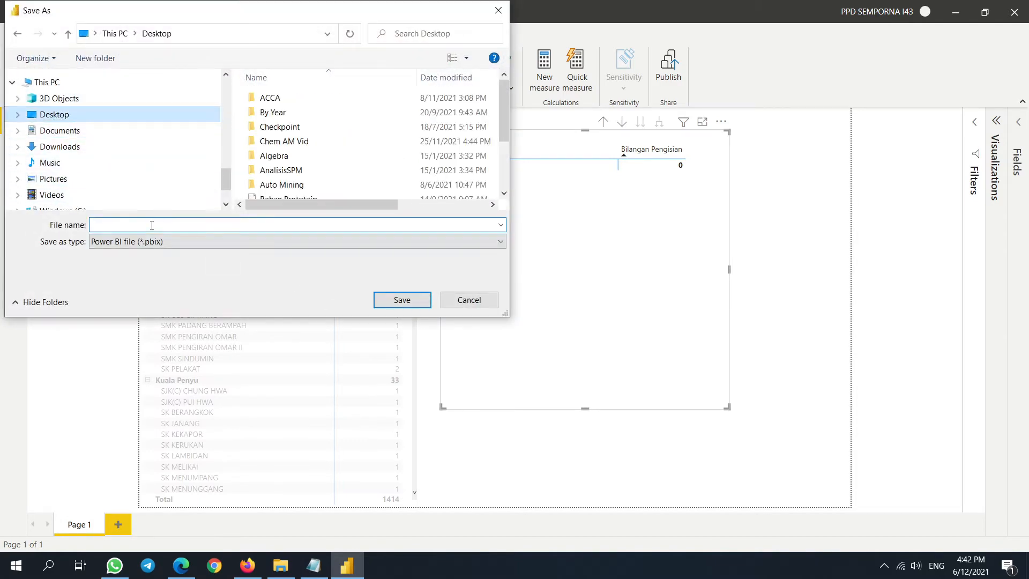
click(141, 225)
text(GF)
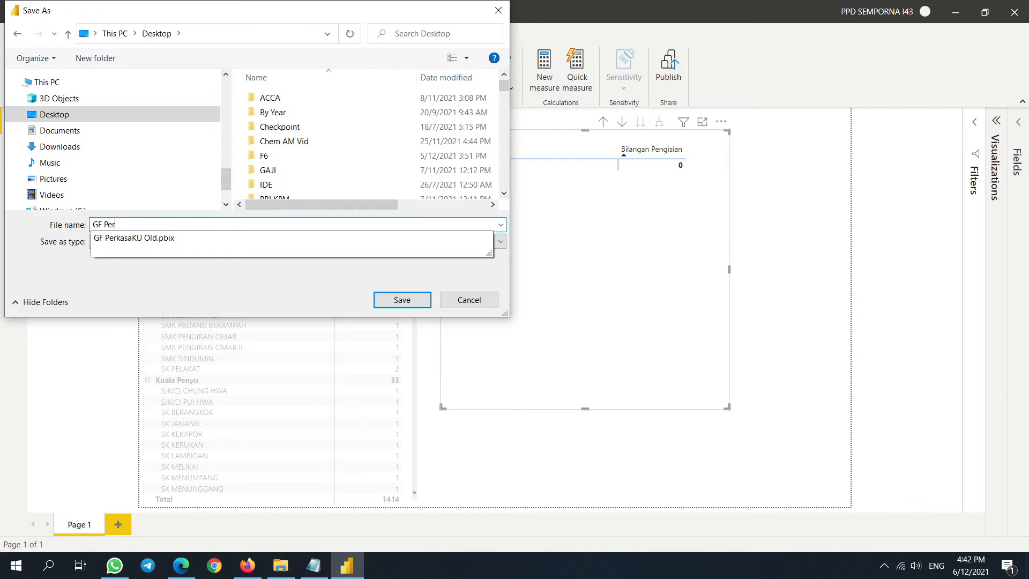
text( Per)
click(135, 239)
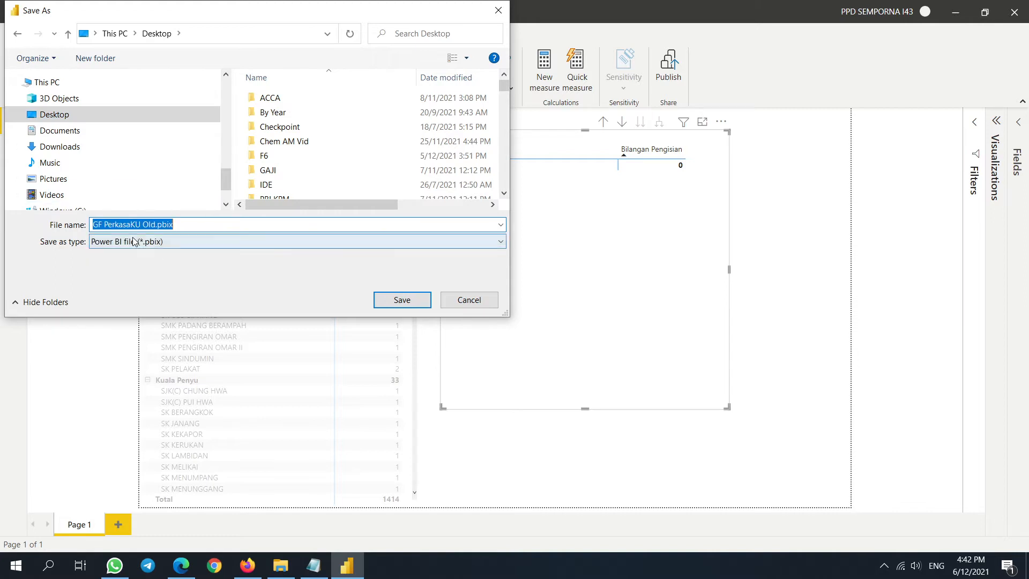
click(156, 228)
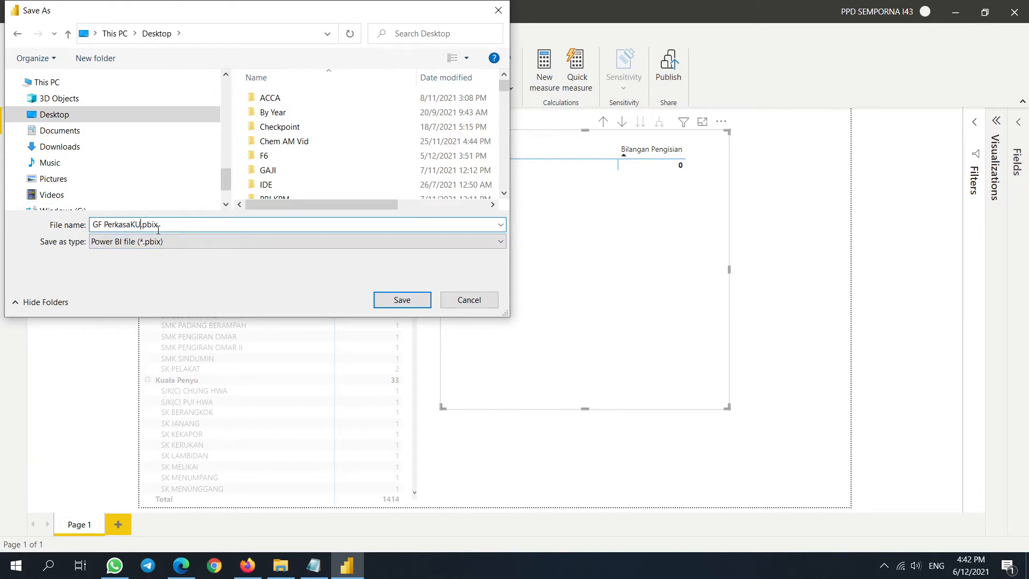
click(401, 300)
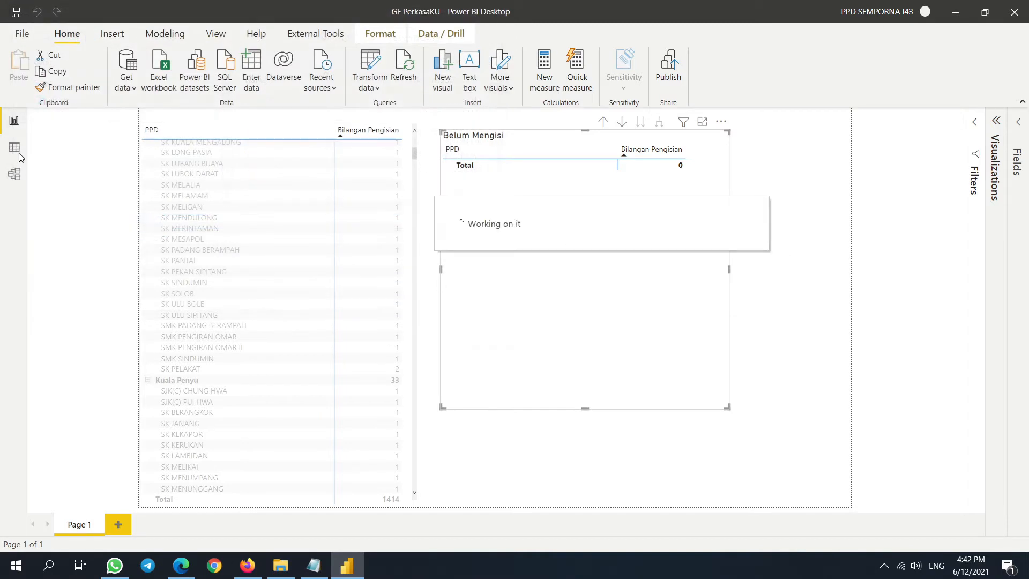
- In Model view, place DATA MP beside SEKOLAH and Analisis below DATA MP
click(12, 175)
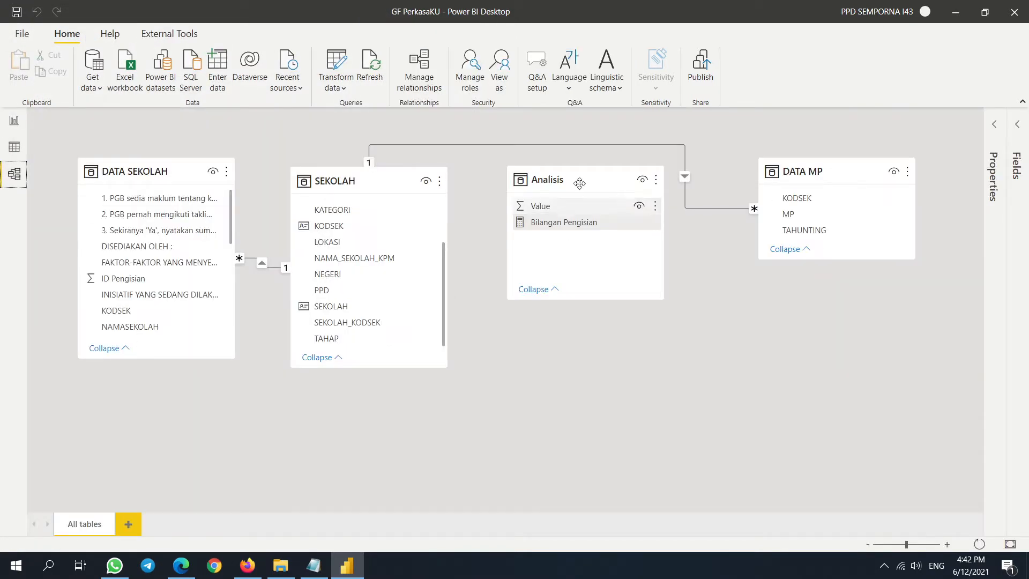
drag(569, 185, 749, 364)
drag(807, 174, 576, 200)
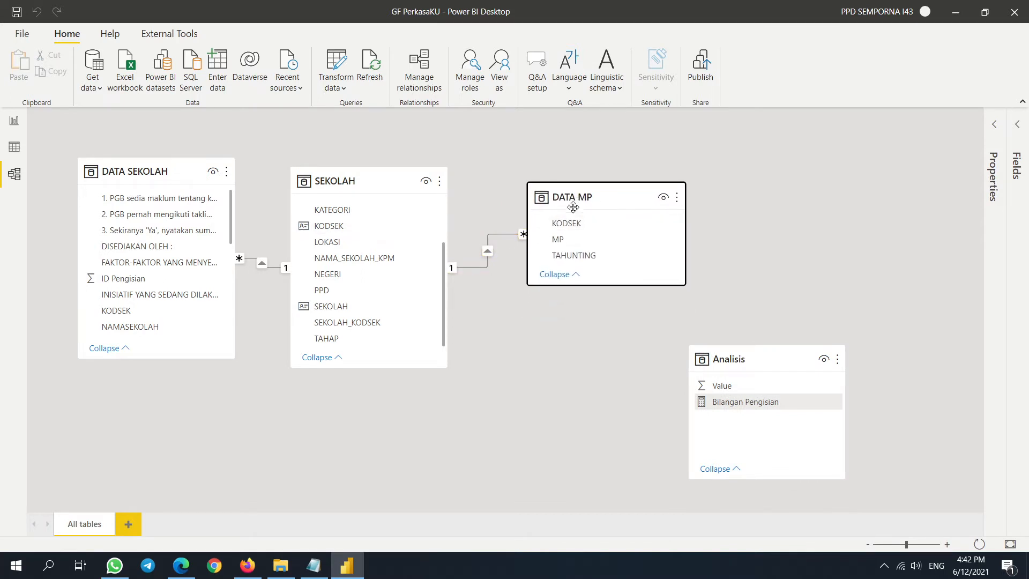
drag(345, 177, 340, 170)
drag(608, 179, 545, 152)
drag(746, 358, 520, 295)
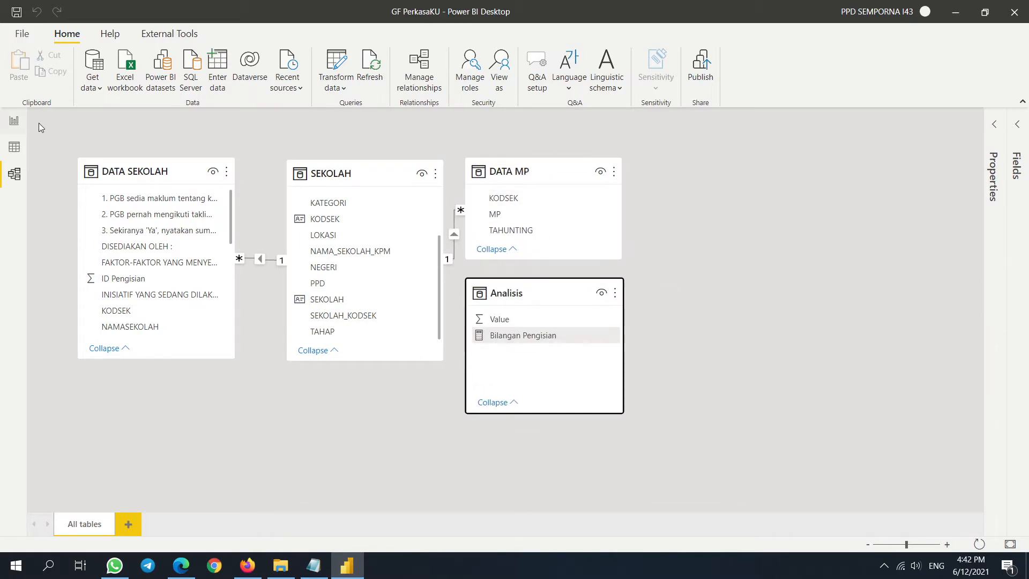
- Check the rows of the DATA MP table in Data view
click(22, 123)
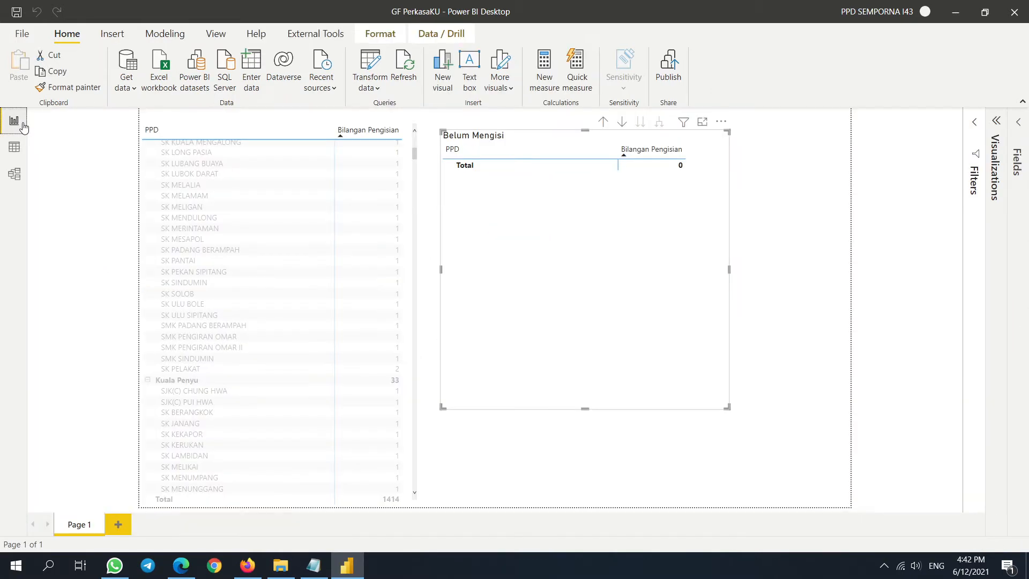
click(5, 144)
click(17, 179)
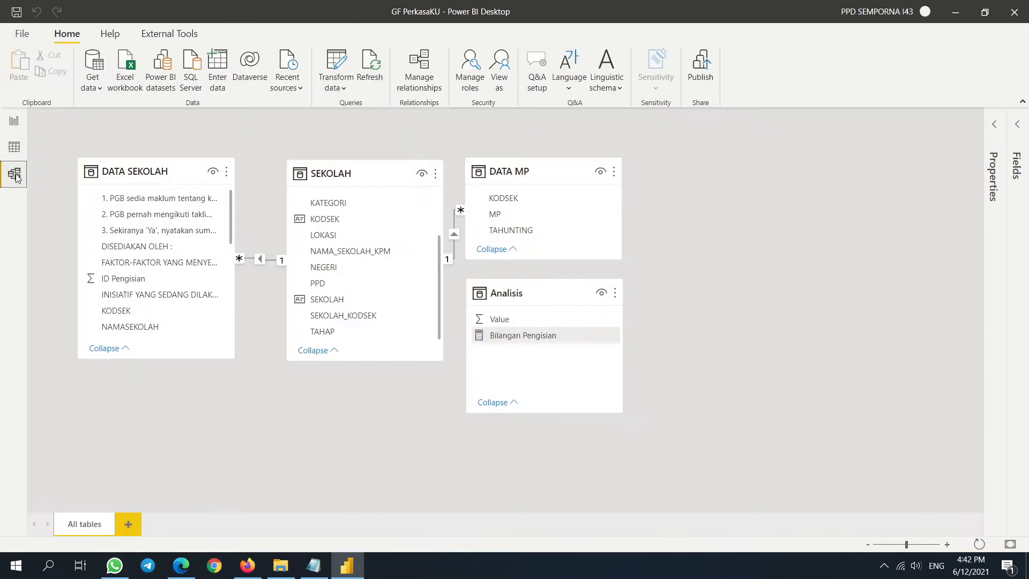
click(15, 148)
click(917, 240)
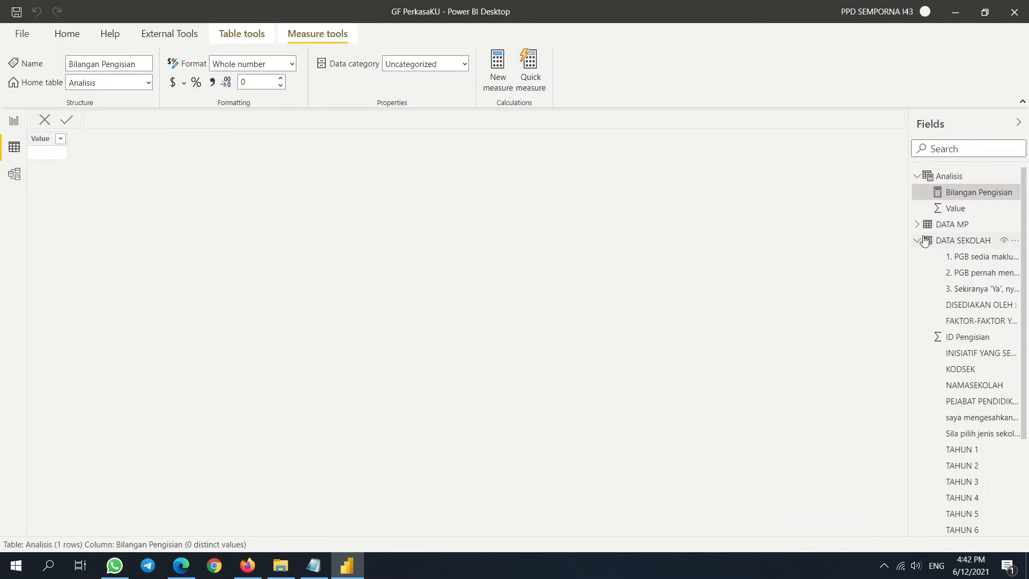
click(953, 225)
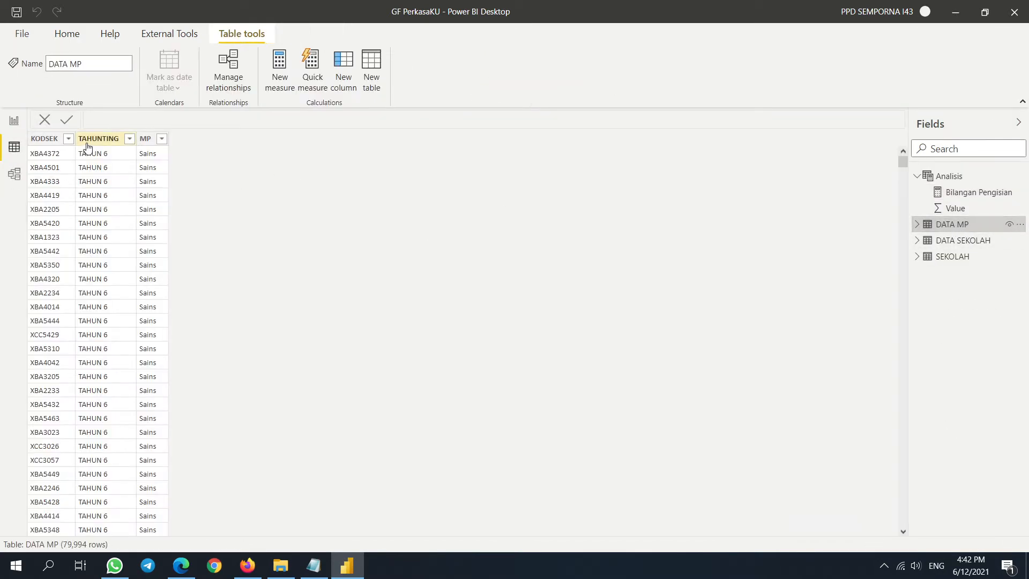
- Return to Report view and expand the Analisis table in the Fields pane
click(14, 121)
click(1021, 123)
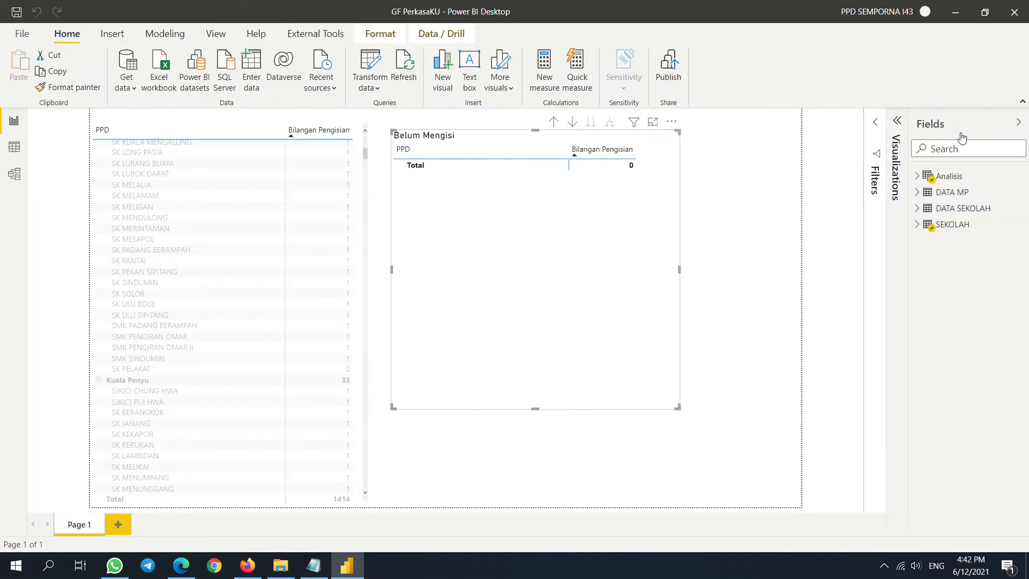
click(917, 177)
- Review the Bilangan Pengisian measure's formula
click(983, 192)
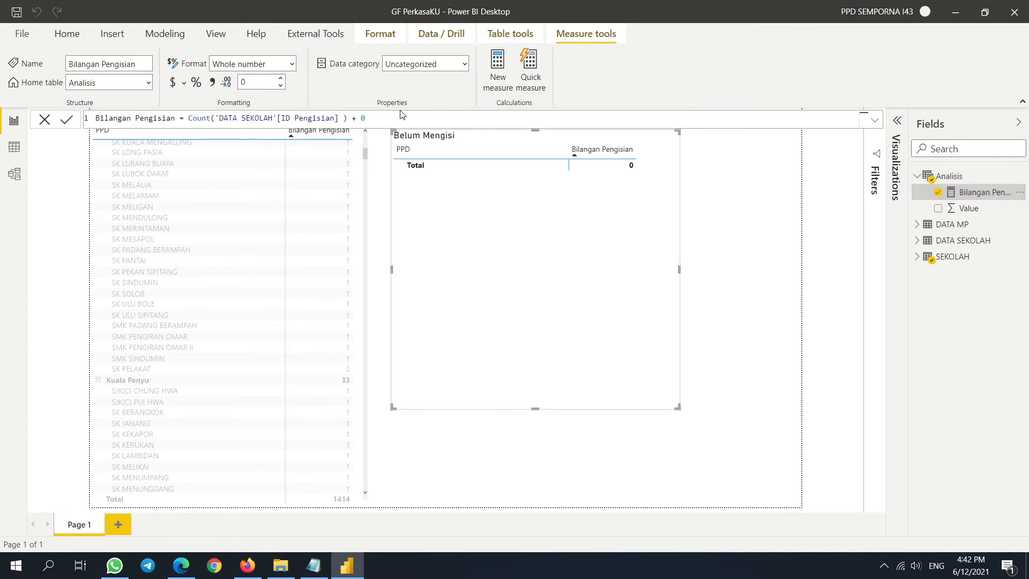
drag(389, 118, 42, 119)
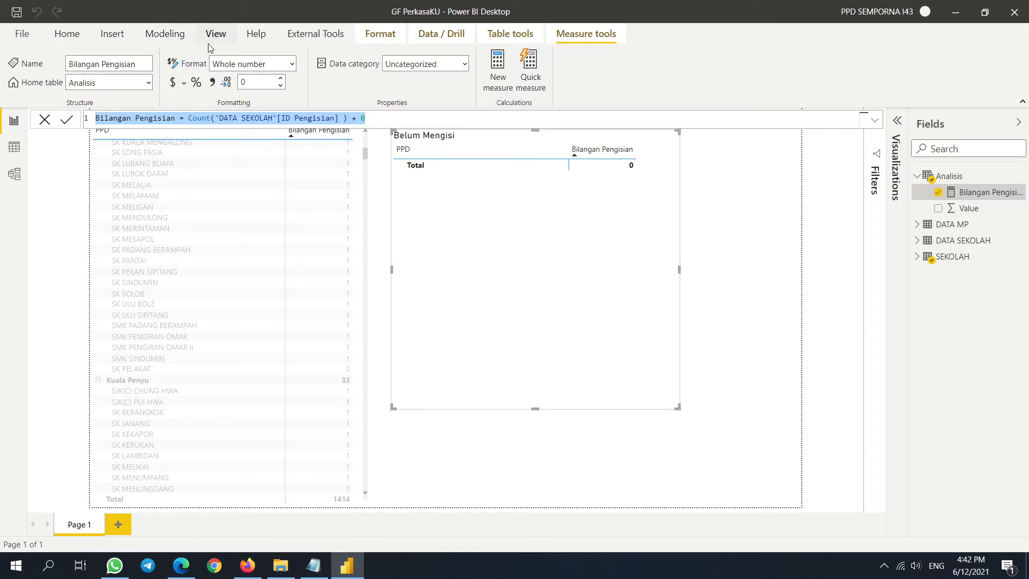
click(386, 119)
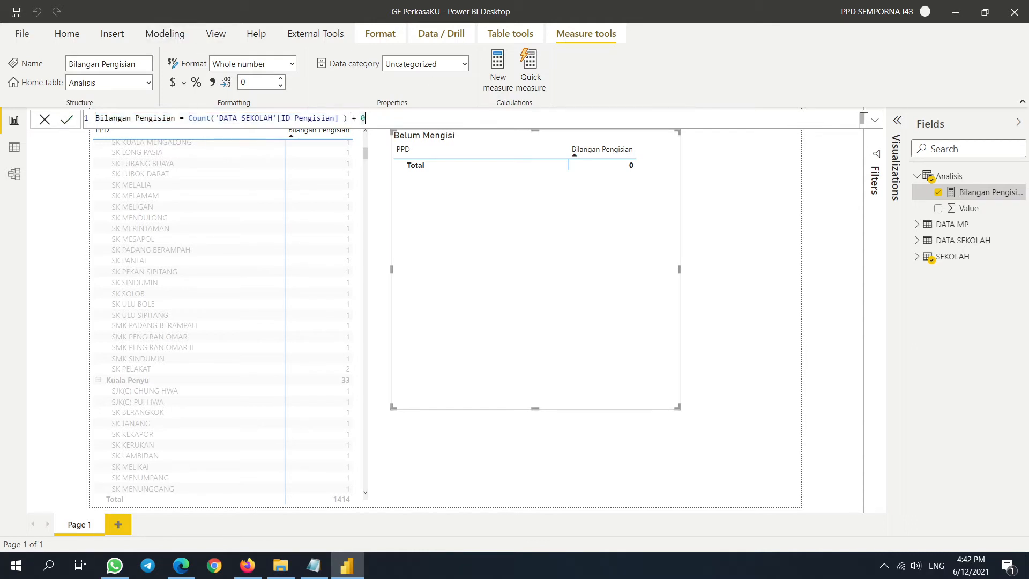
- Create the measure Bilangan MP = DISTINCTCOUNT('DATA MP'[MP]) in the Analisis table
click(116, 36)
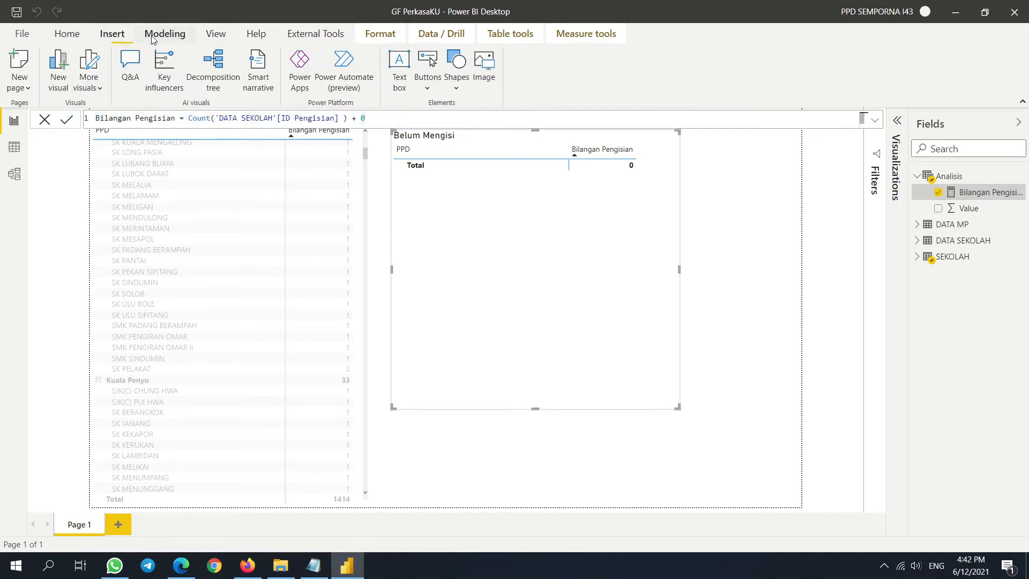
click(152, 38)
click(116, 38)
click(154, 36)
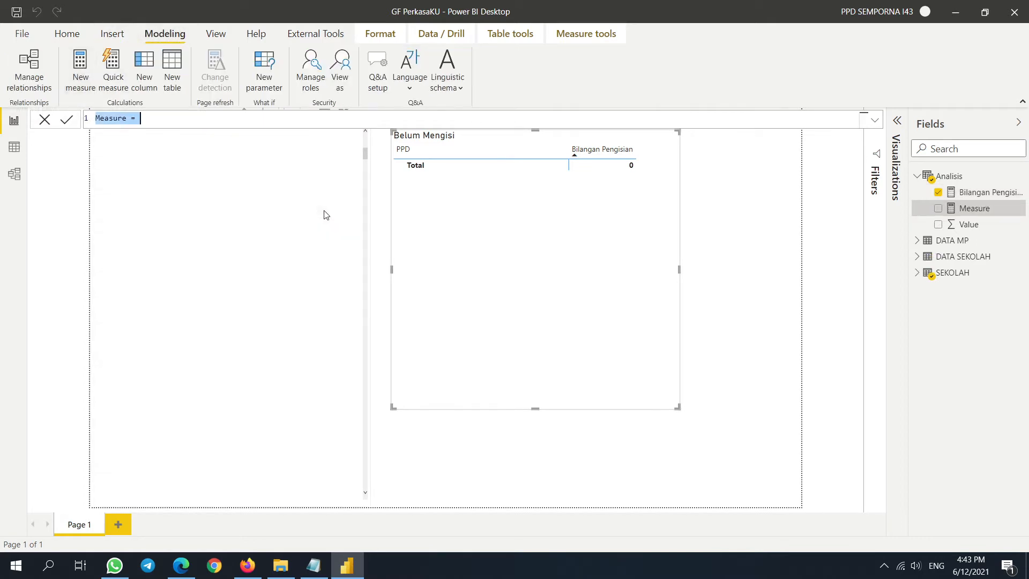
text(Bilangan)
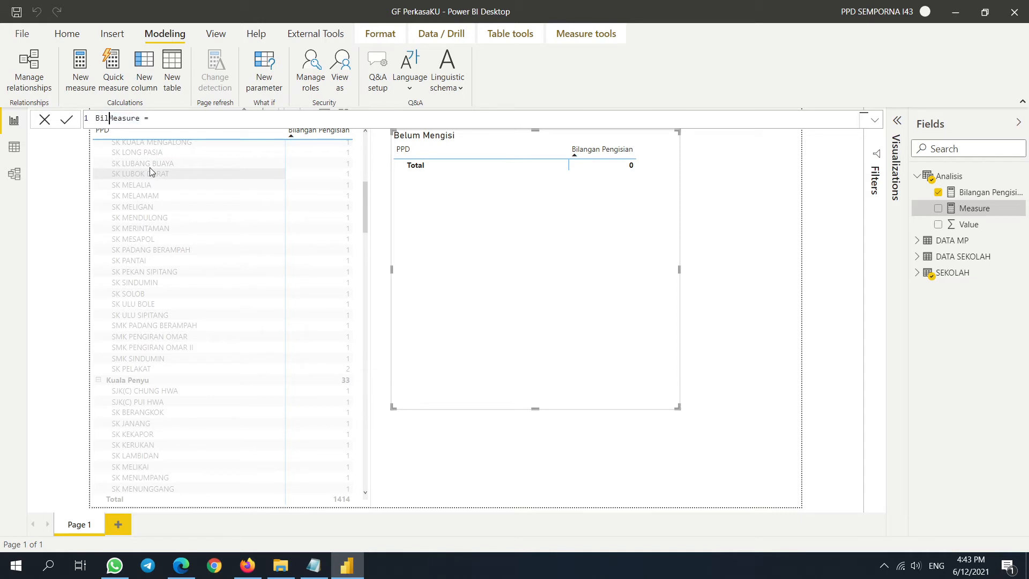
text( MP)
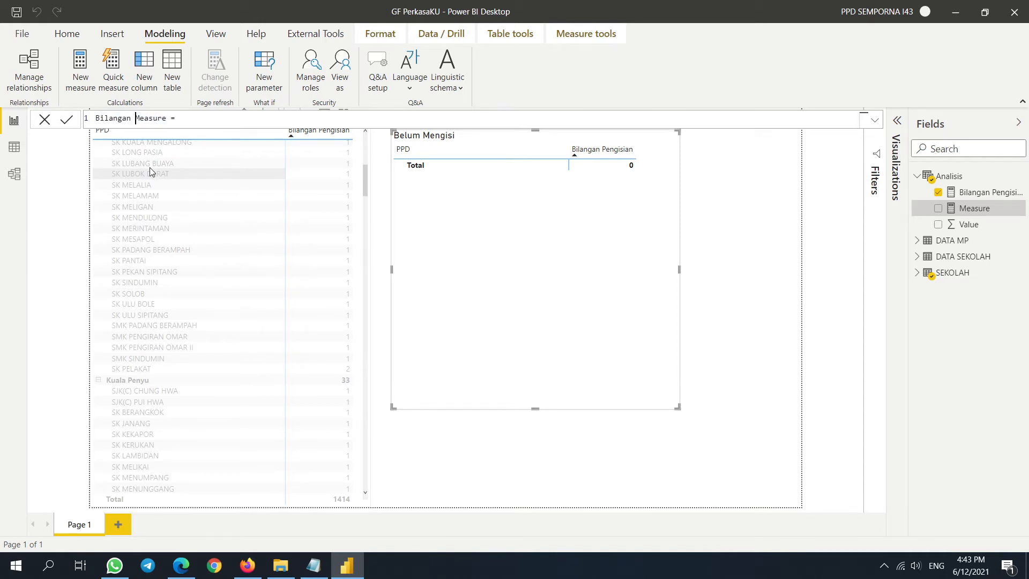
key(Delete)
key(Delete)
key(Delete)
key(Delete)
key(Delete)
key(Delete)
key(Delete)
text(DIS)
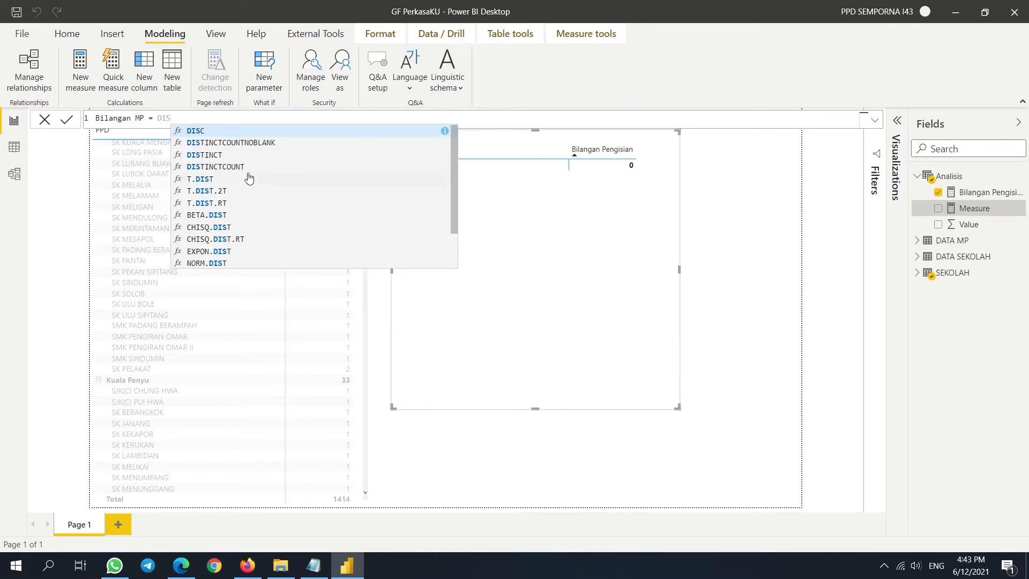
click(233, 168)
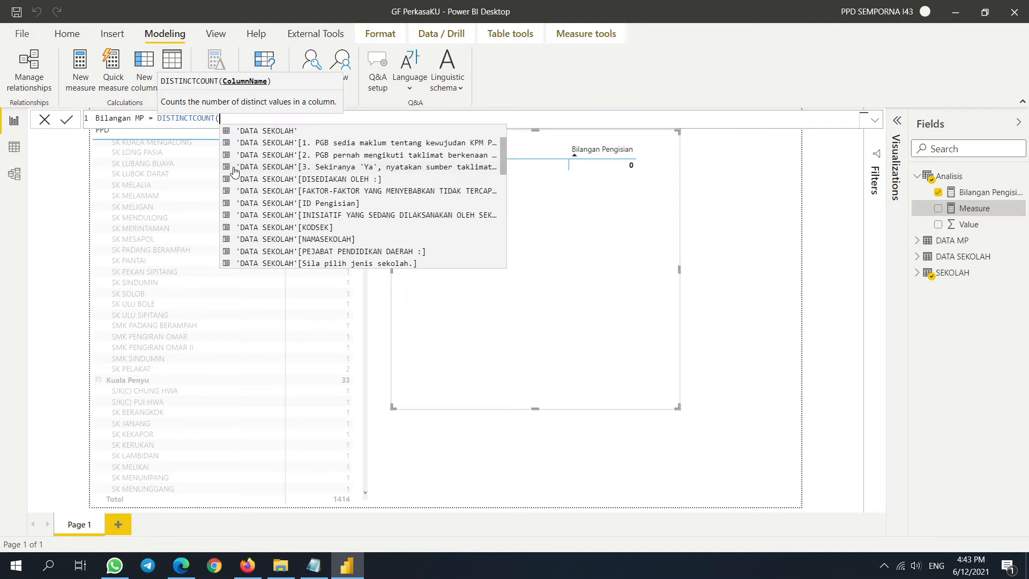
text(MP)
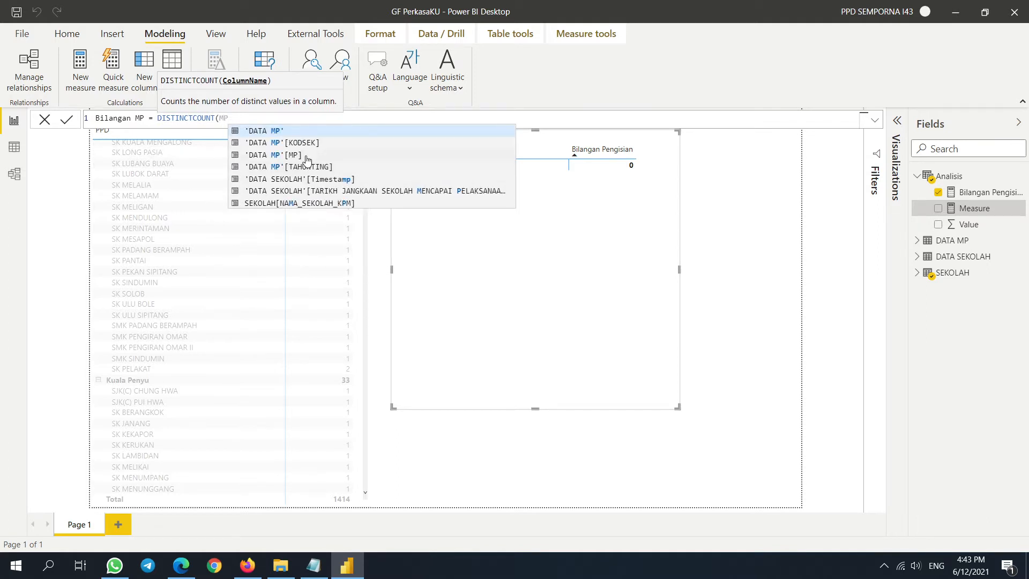
click(307, 159)
text())
key(Return)
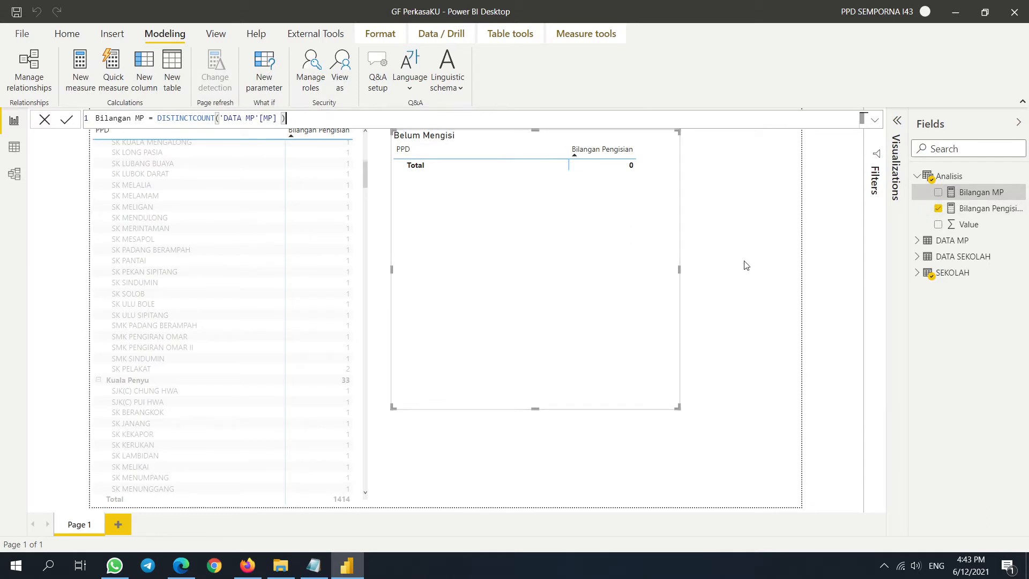
click(606, 457)
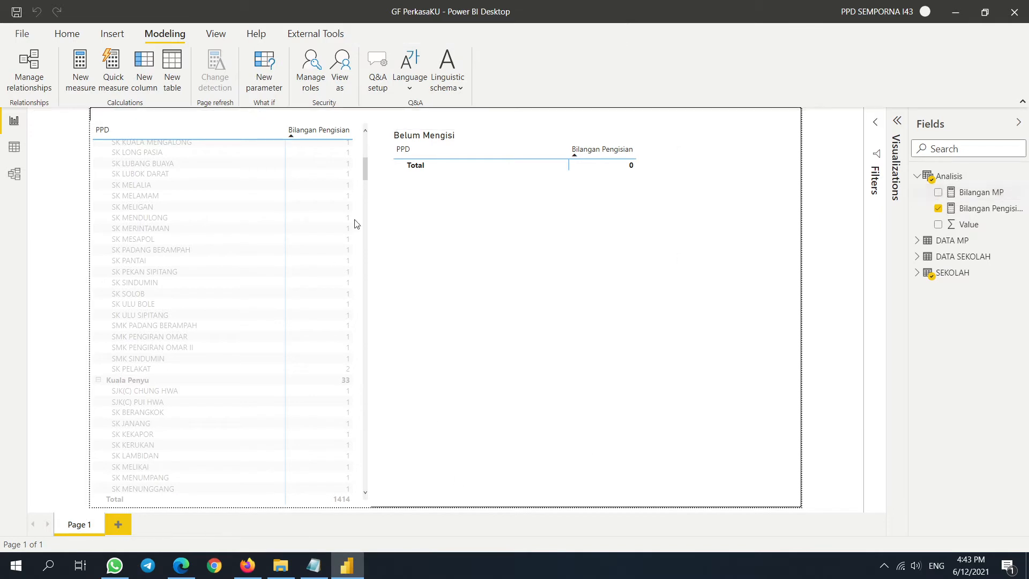
- Rename the first page to Pengisian and add a new page named MP
double_click(79, 524)
text(Pen)
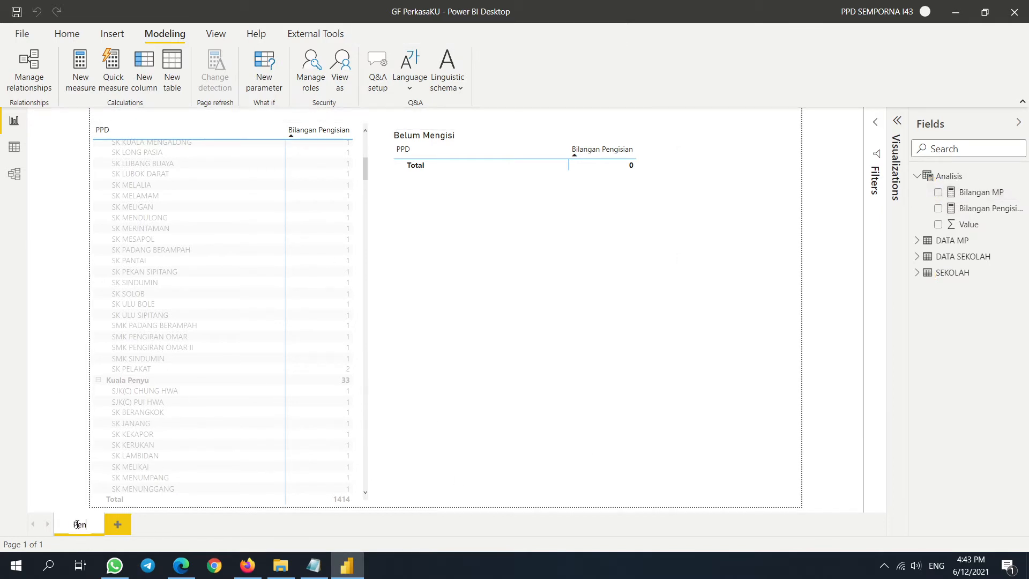
text(gisian)
key(Return)
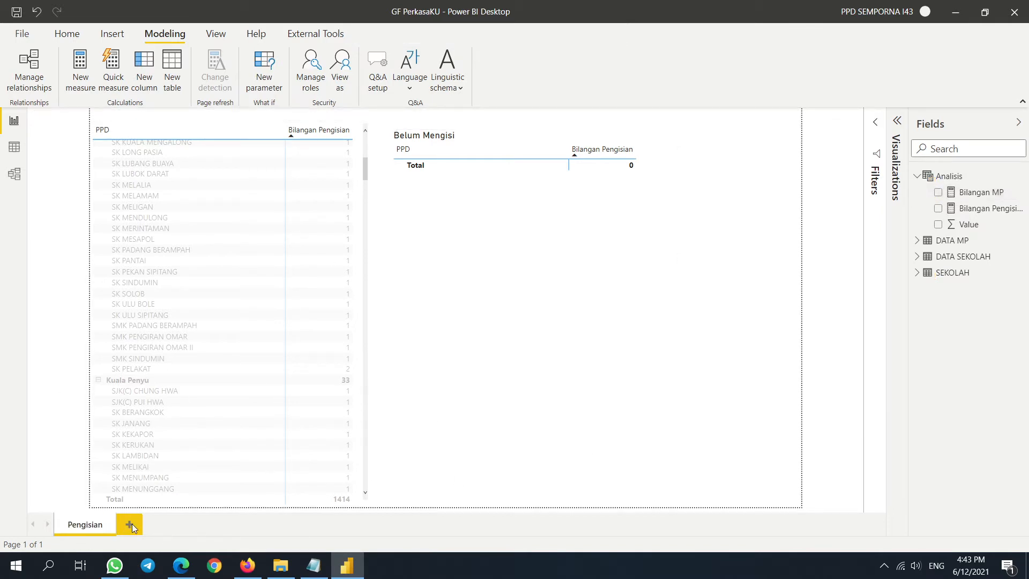
click(130, 525)
double_click(134, 526)
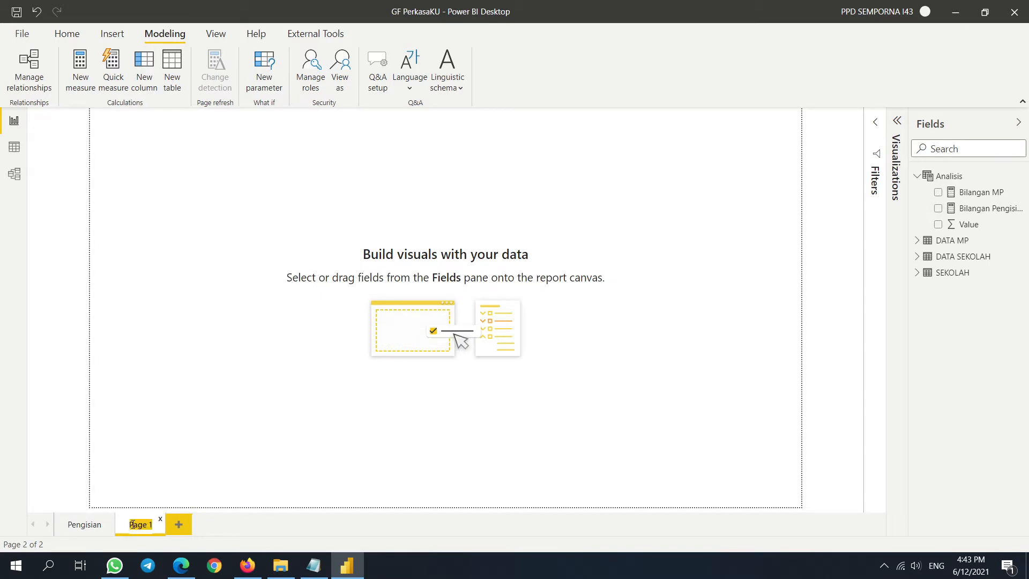
text(MP)
key(Return)
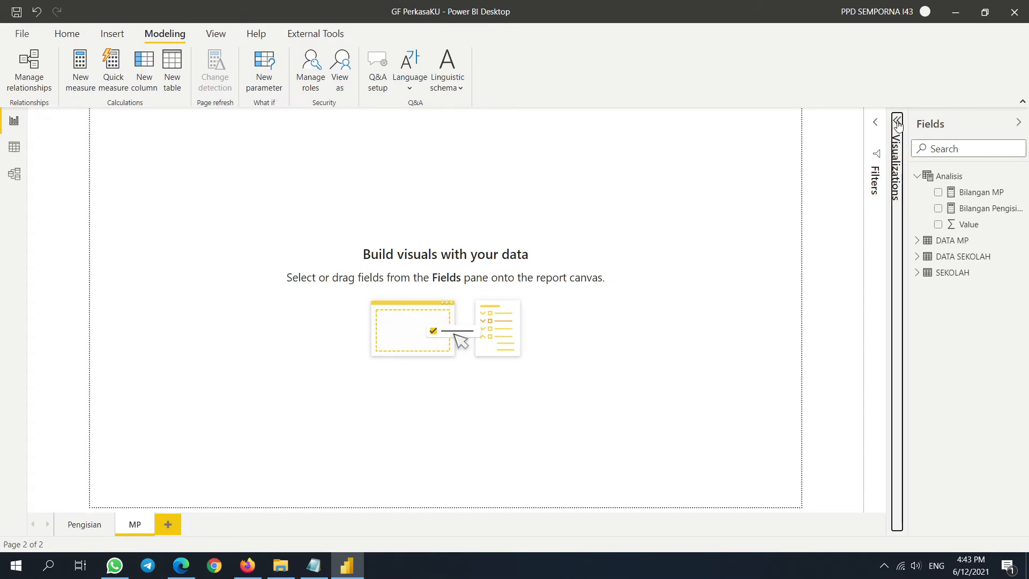
- Add a matrix visual with NAMA_SEKOLAH_KPM school names as rows, enlarged and repositioned
click(897, 122)
click(834, 252)
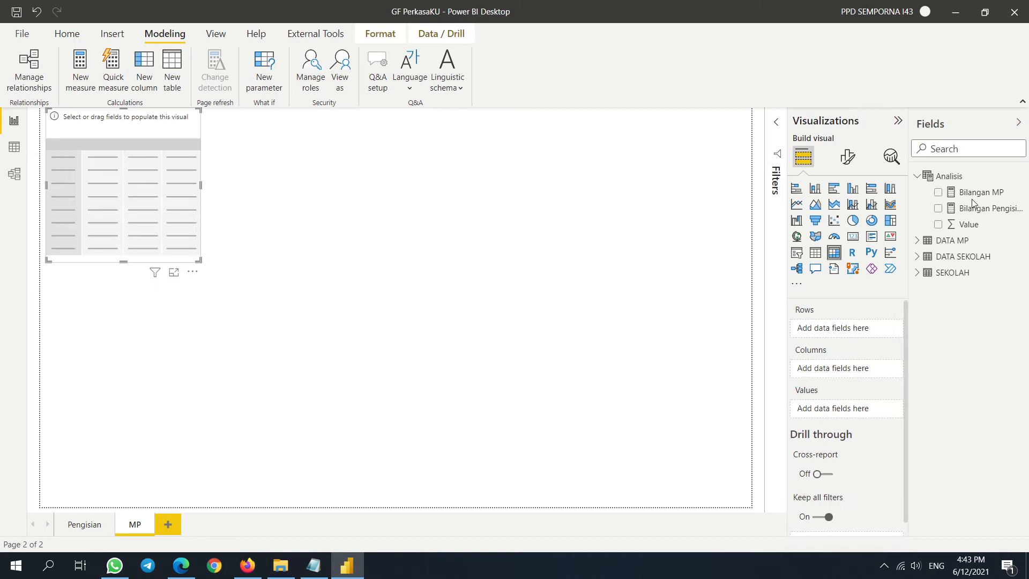
click(922, 272)
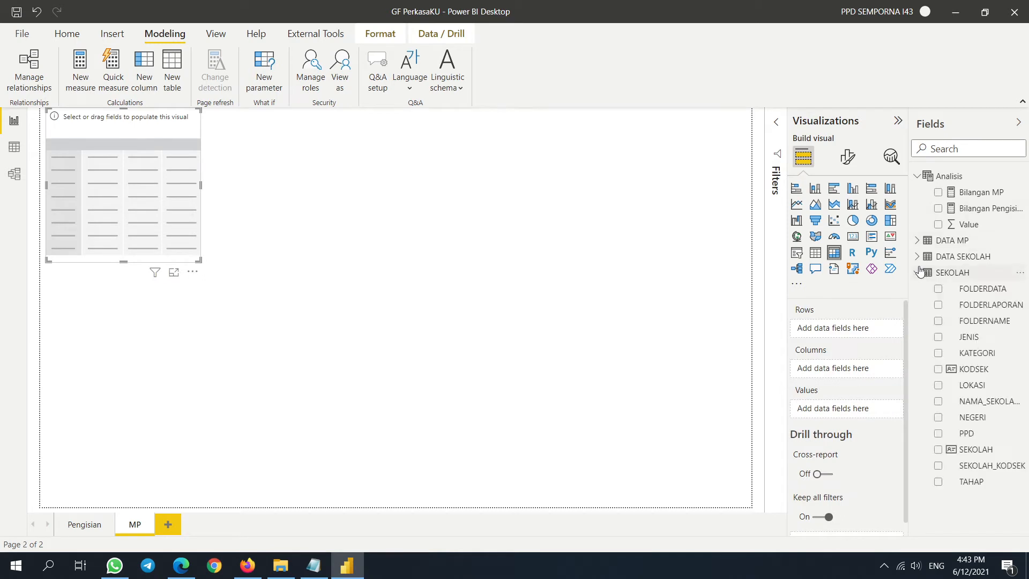
click(938, 401)
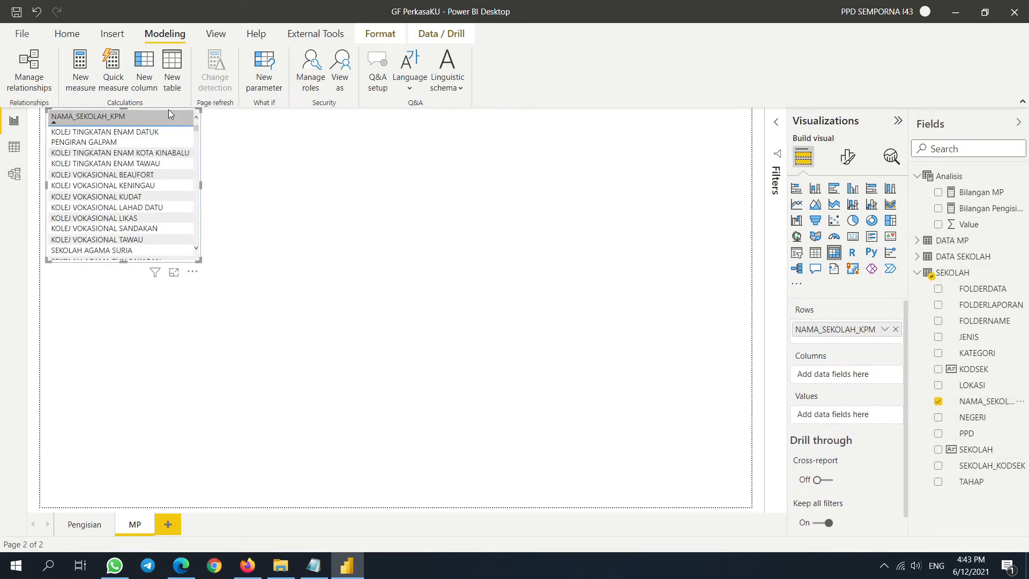
drag(199, 259, 558, 419)
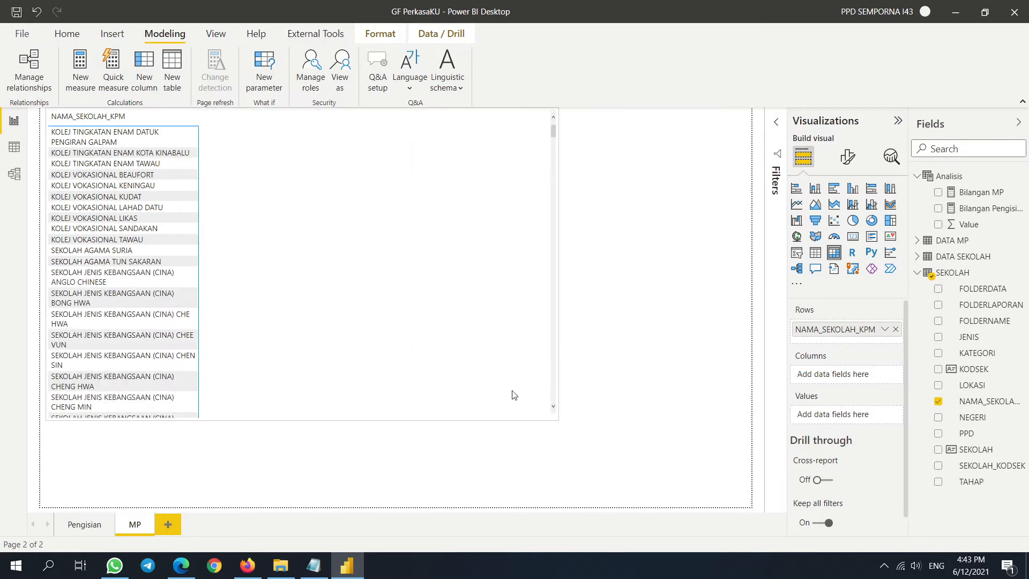
drag(329, 342, 403, 419)
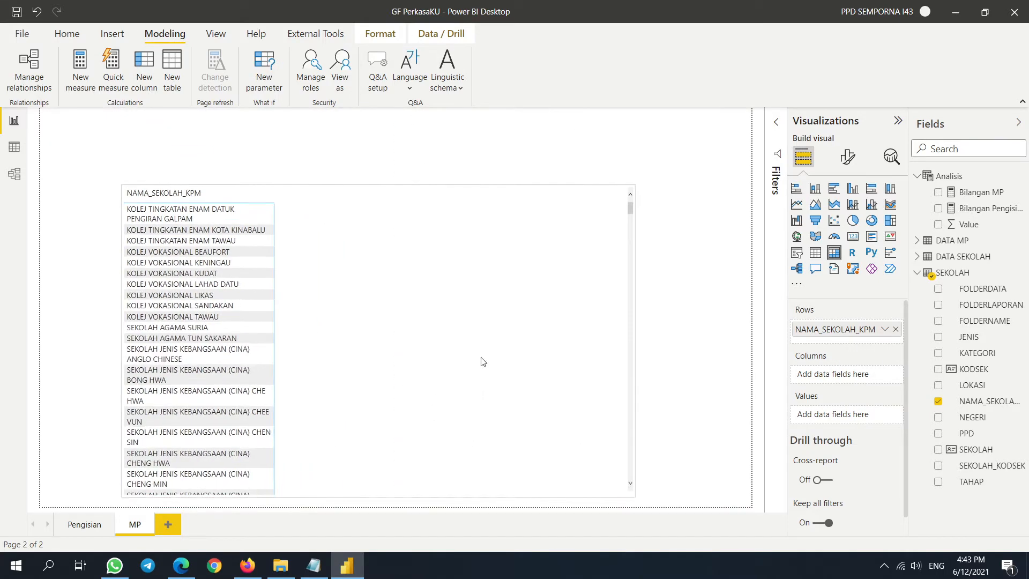
- Add Bilangan MP as the matrix values and TAHUNTING as its columns, widening it
click(937, 192)
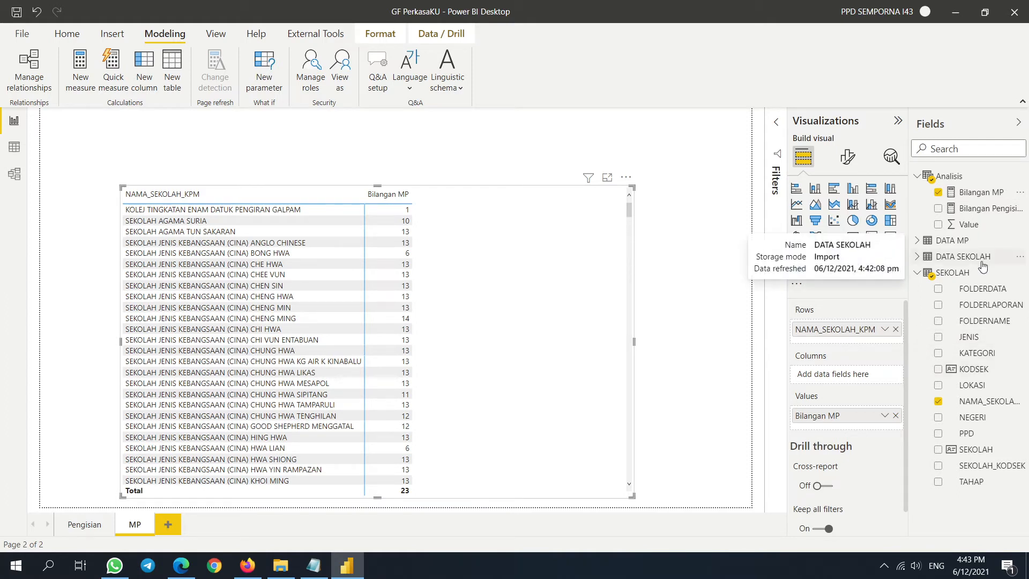
click(918, 241)
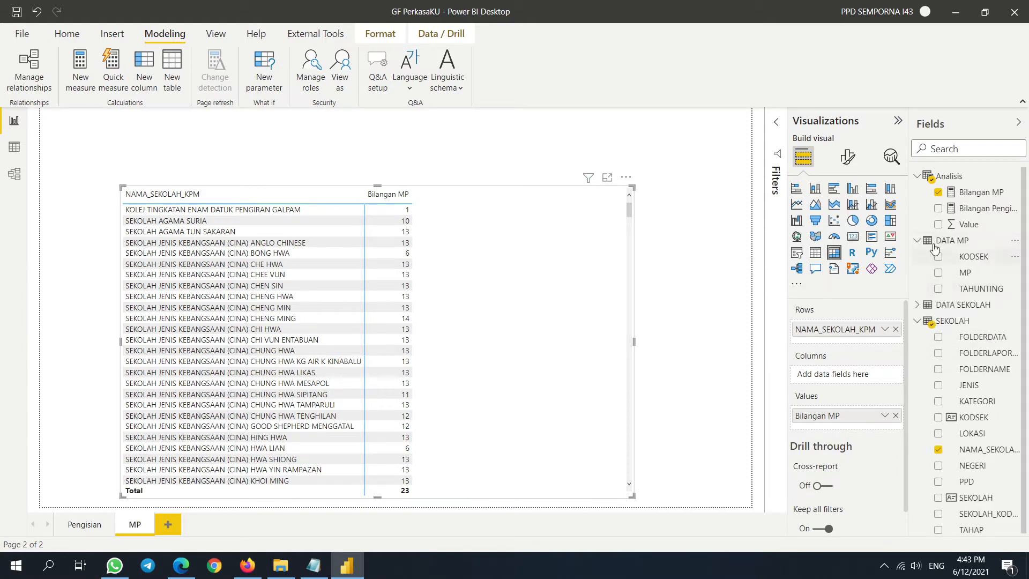
click(938, 290)
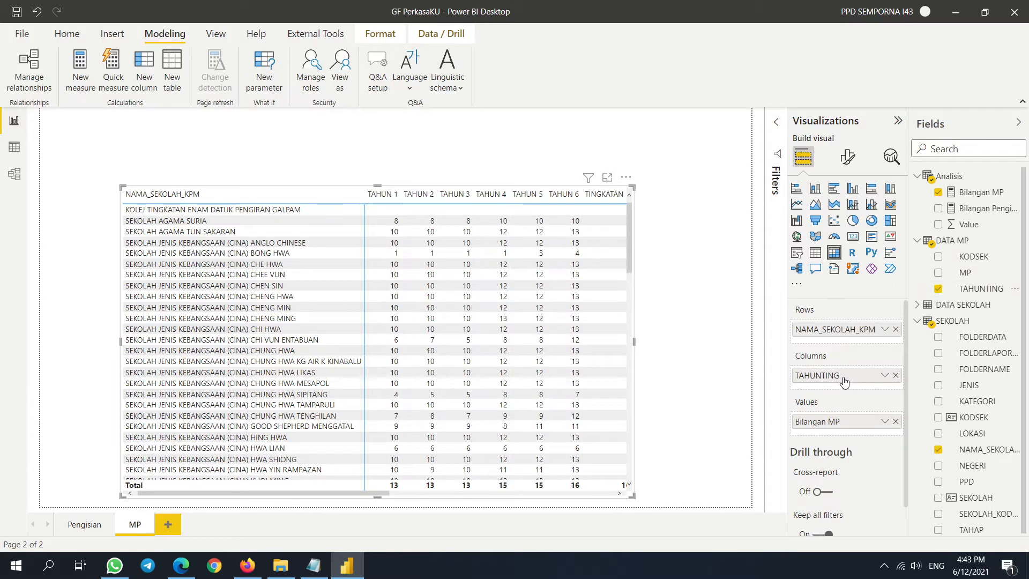
drag(634, 342, 738, 354)
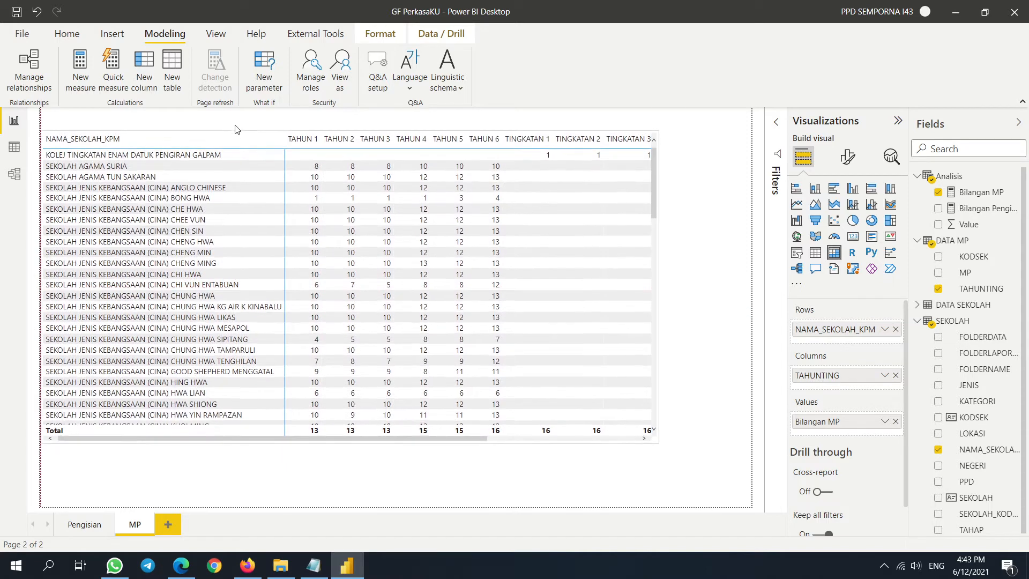
scroll(353, 295, down, 3)
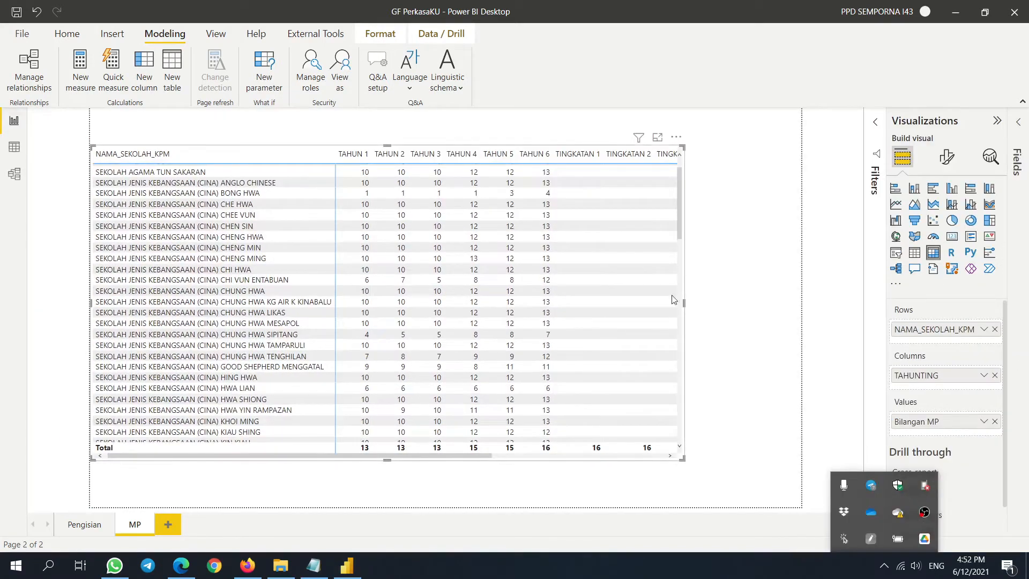
- Resize the matrix to fit the narrower page with the Fields pane shown
click(745, 297)
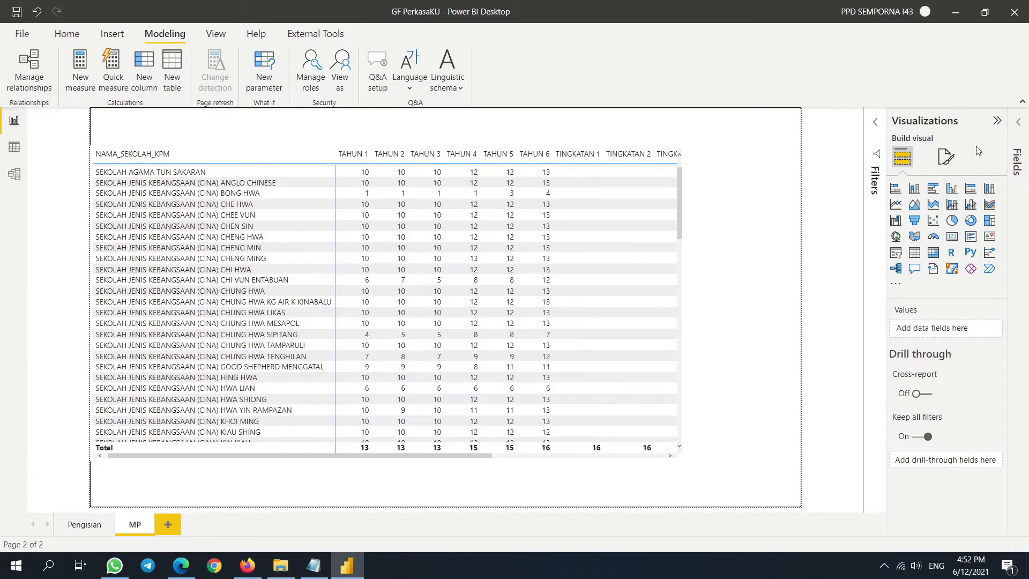
click(683, 177)
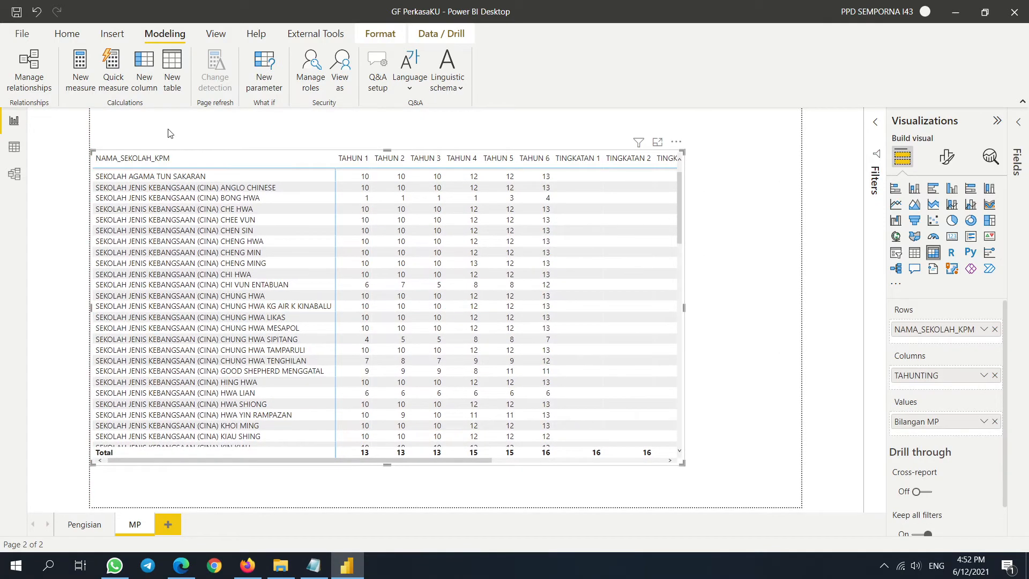
click(1017, 127)
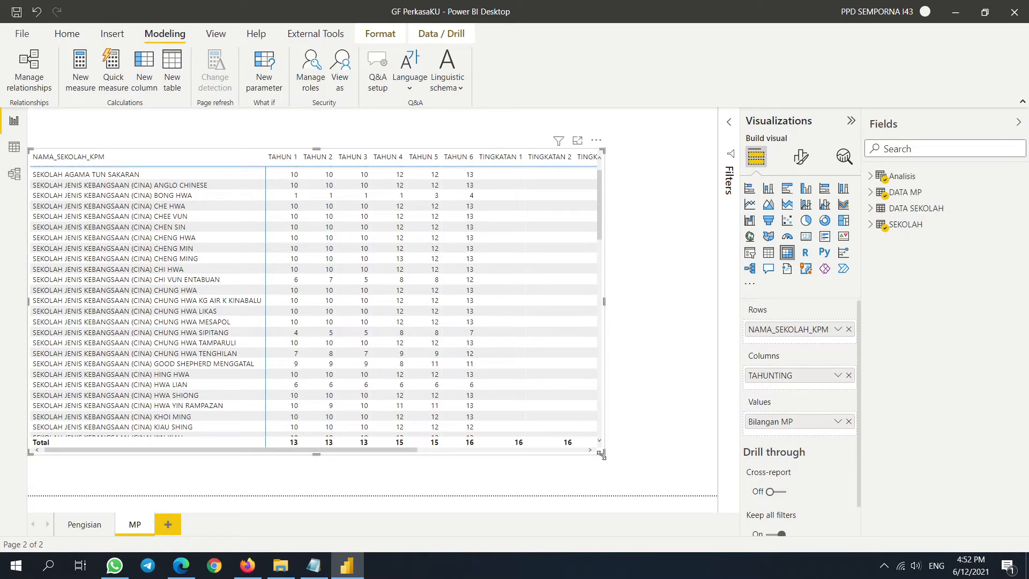
drag(607, 456, 665, 428)
click(603, 353)
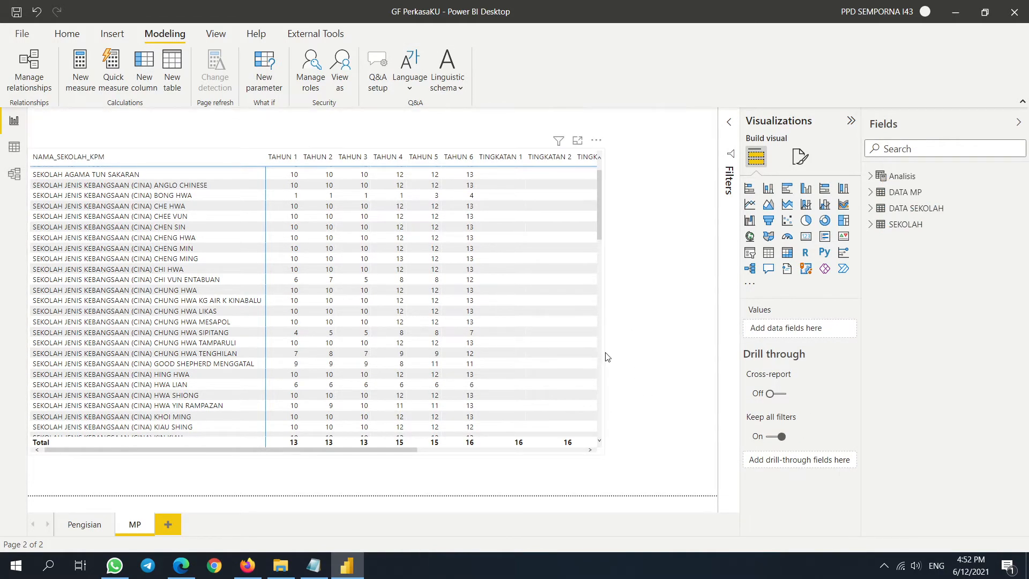
drag(602, 452, 532, 433)
drag(446, 149, 412, 137)
- Nudge the matrix up and add a table of DATA MP's TAHUNTING and MP fields, TAHUNTING first
drag(181, 152, 191, 131)
click(660, 227)
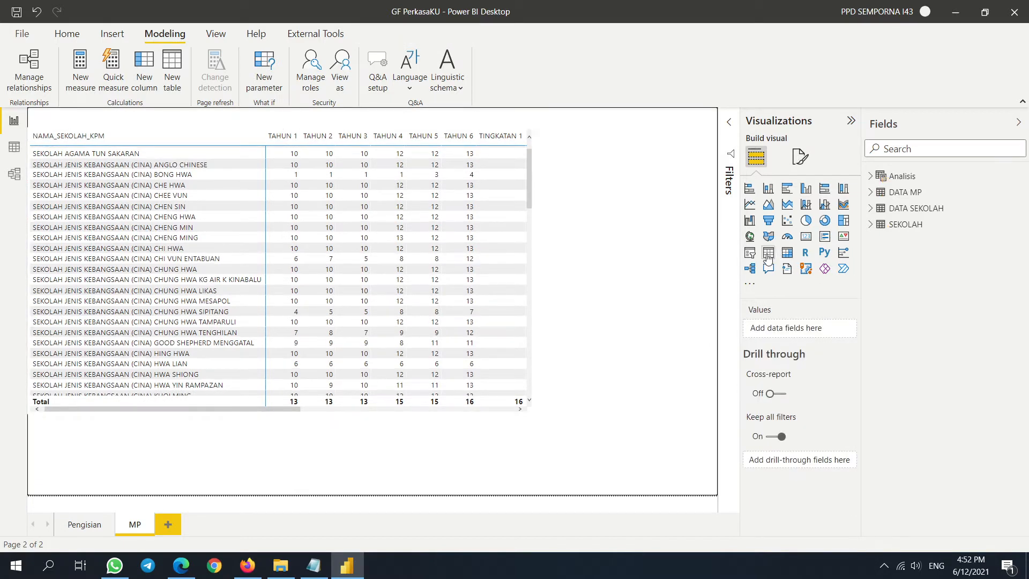
click(768, 252)
click(870, 192)
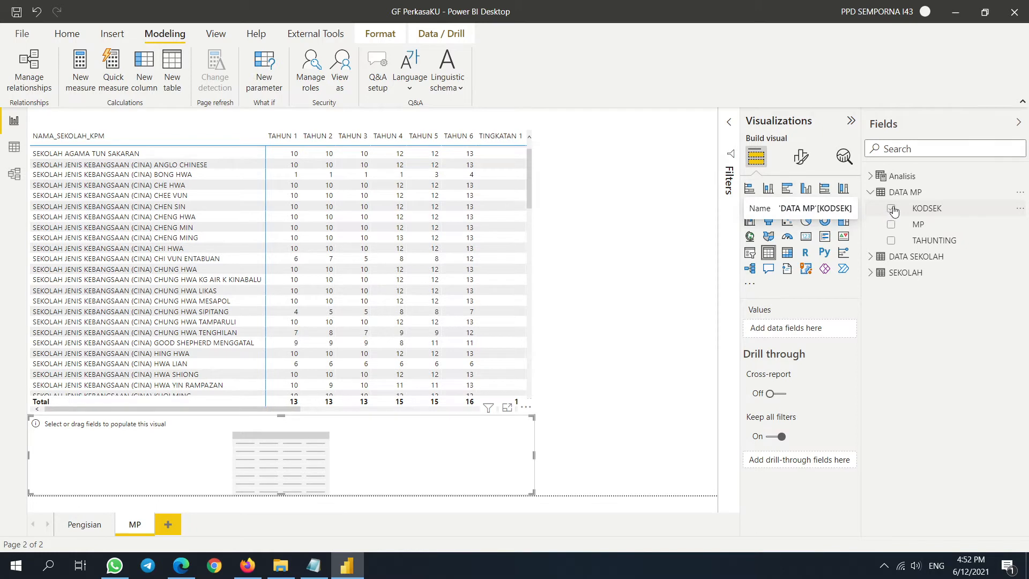
click(890, 224)
click(891, 240)
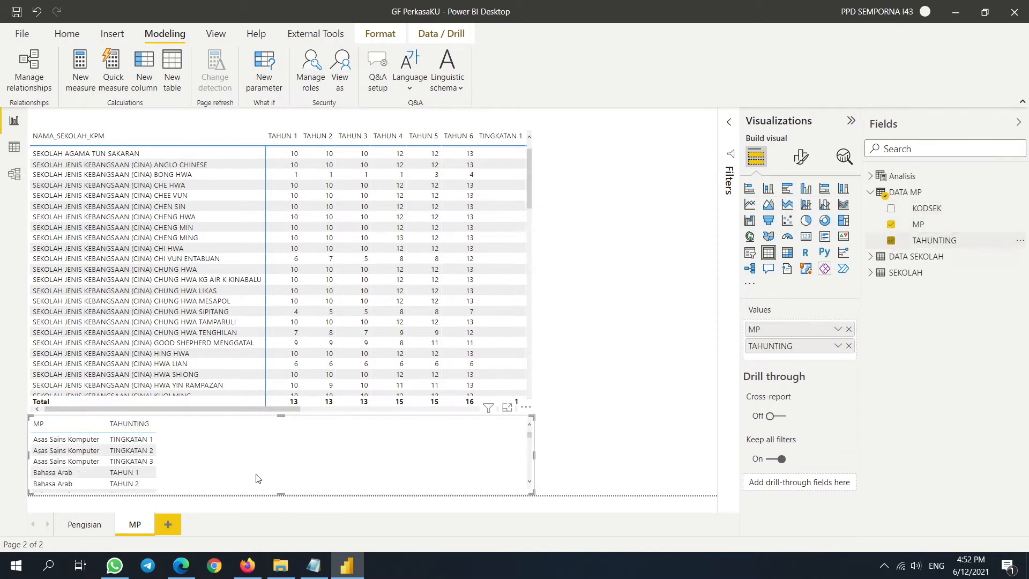
drag(805, 329, 800, 353)
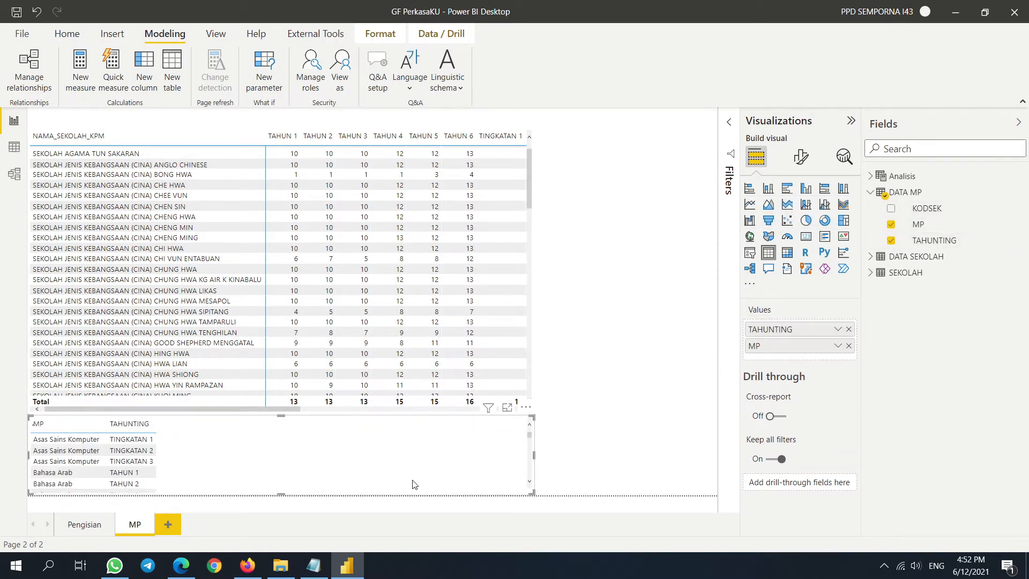
- Narrow the new table, move it beside the matrix at top right, and make it taller
drag(533, 455, 178, 455)
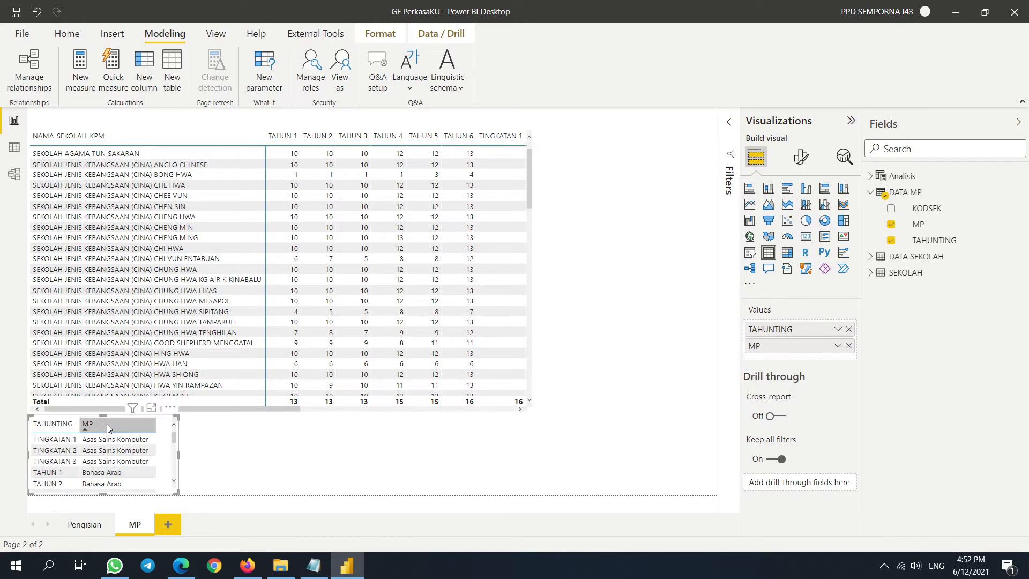
drag(133, 421, 671, 149)
drag(567, 221, 580, 400)
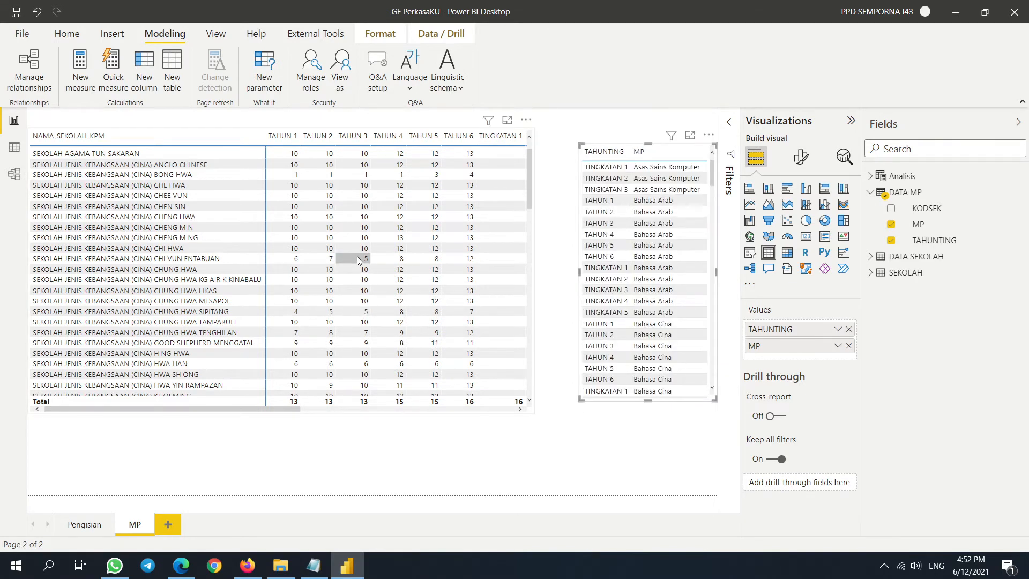
- Test the side table's cross-filtering by school and TAHUN, clear it, and shorten the table
click(361, 258)
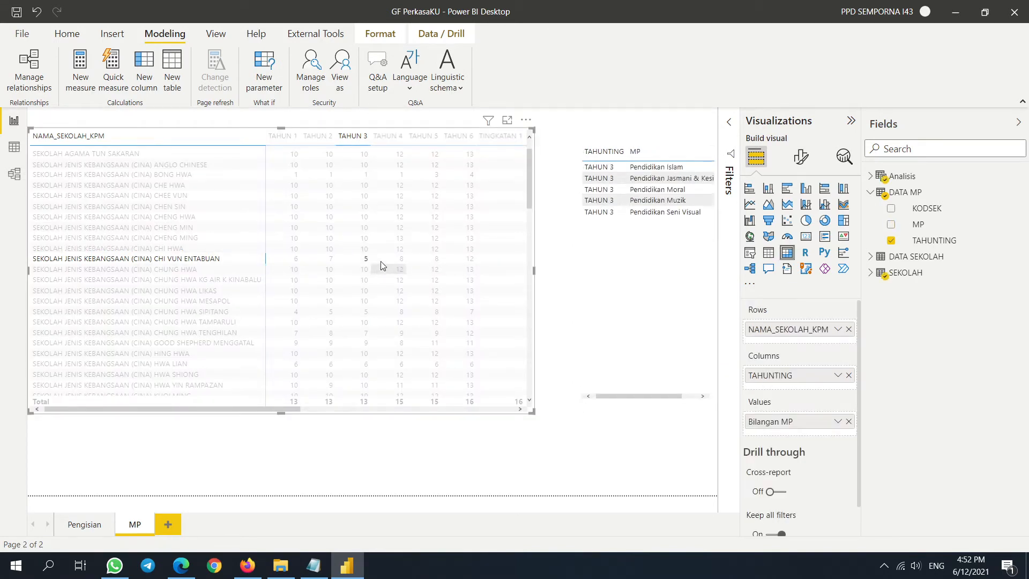
click(401, 258)
click(429, 344)
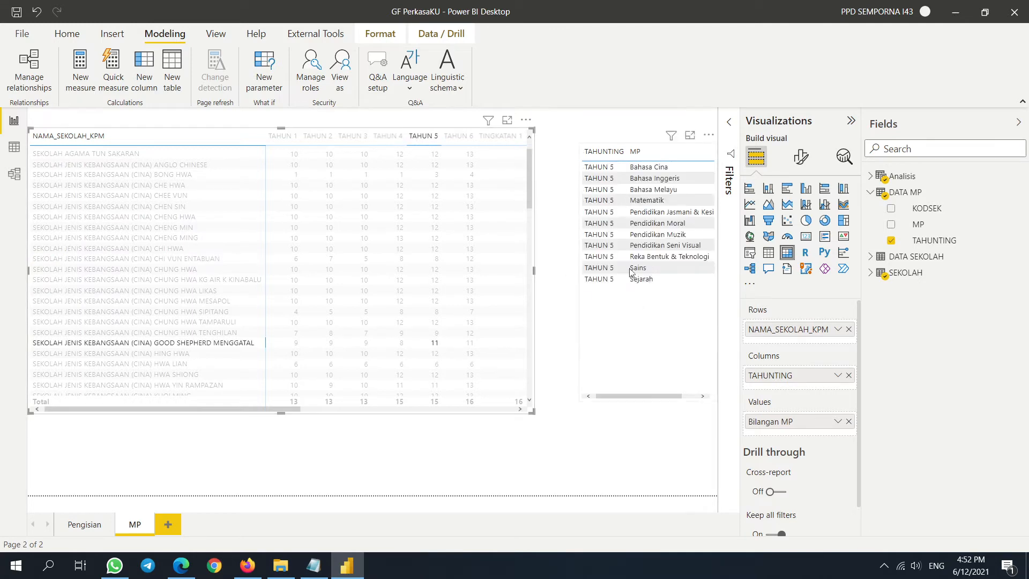
click(654, 383)
drag(648, 401, 636, 328)
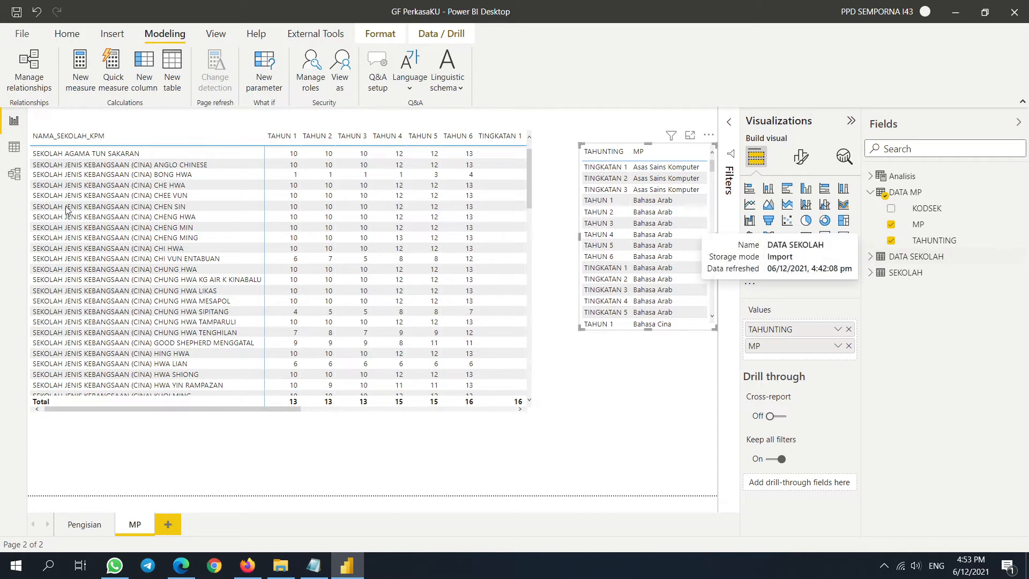
- Inspect the DATA MP columns and DATA SEKOLAH rows in Data view
click(14, 147)
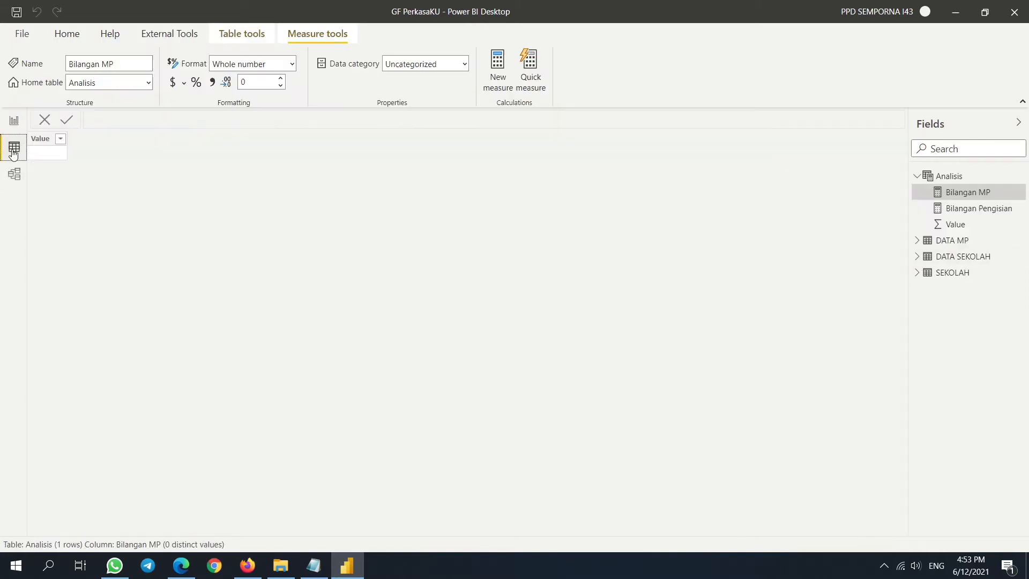
click(927, 241)
click(960, 305)
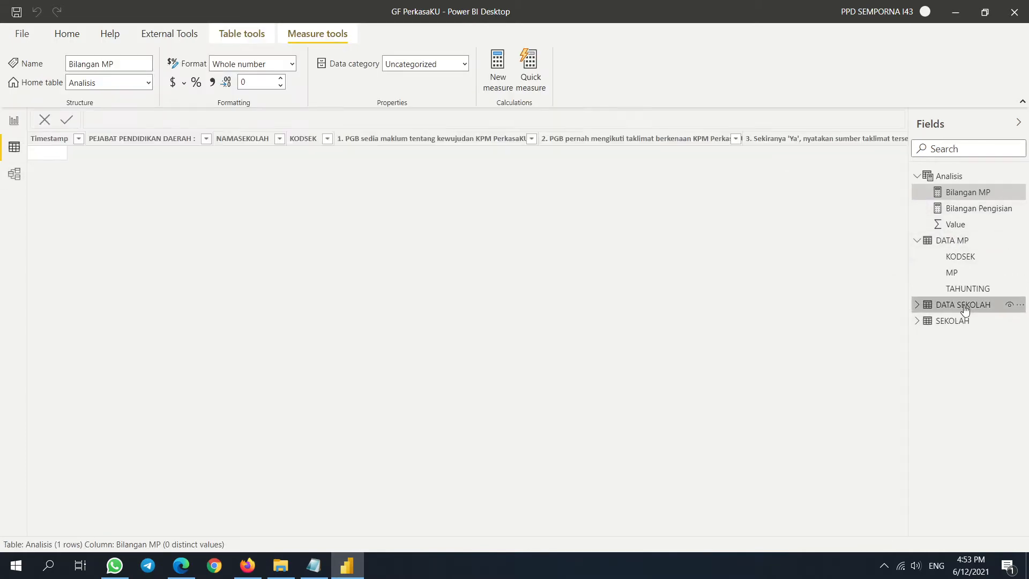
drag(217, 529, 161, 517)
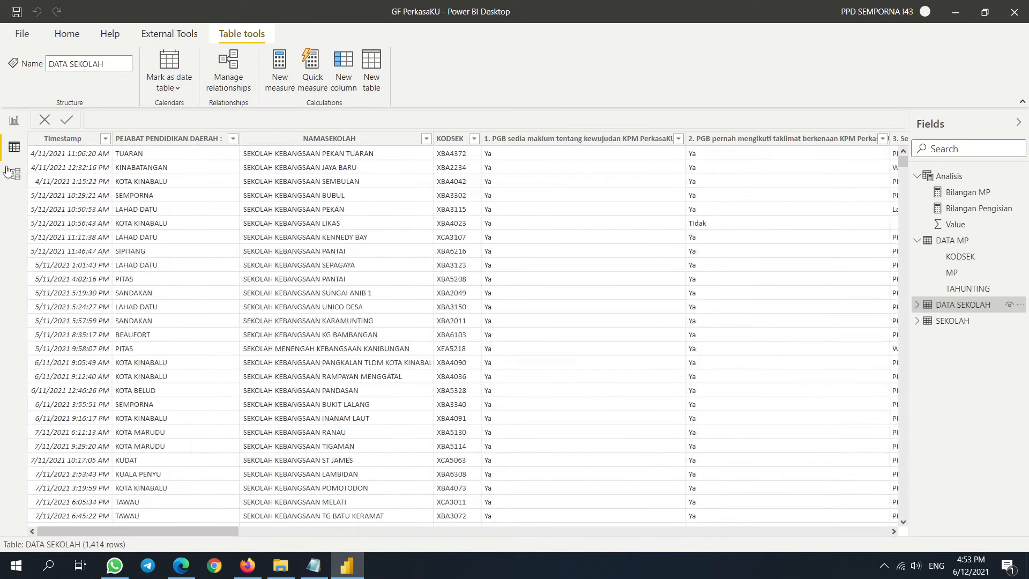
click(13, 173)
click(11, 147)
- Return to Report view and switch to the Pengisian page
click(8, 127)
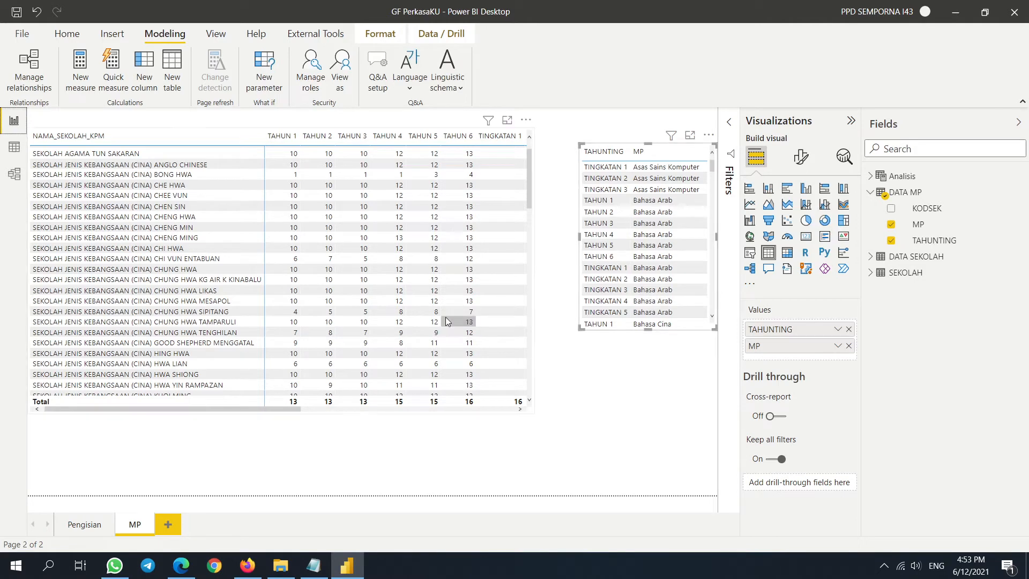
click(95, 527)
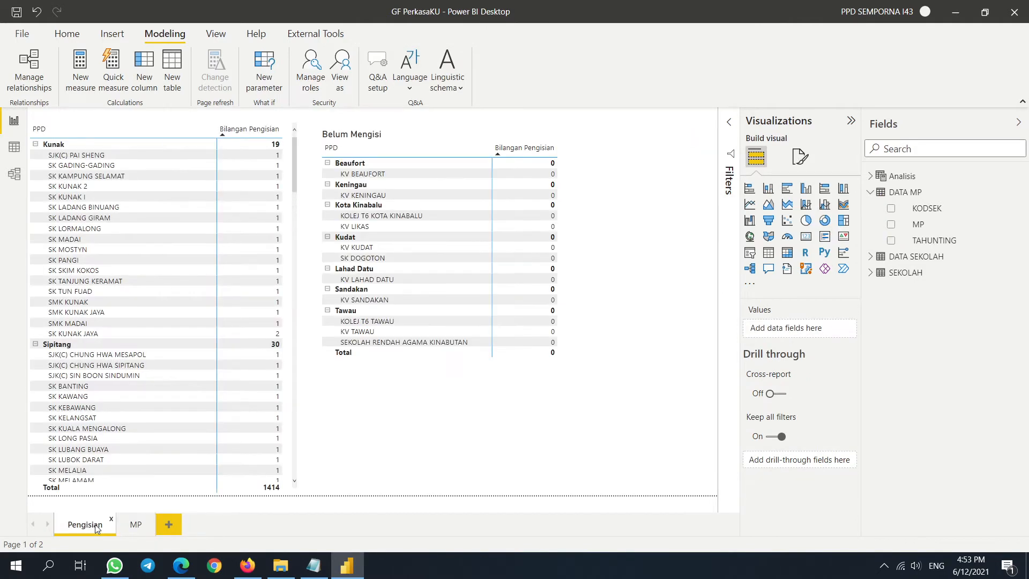
click(66, 37)
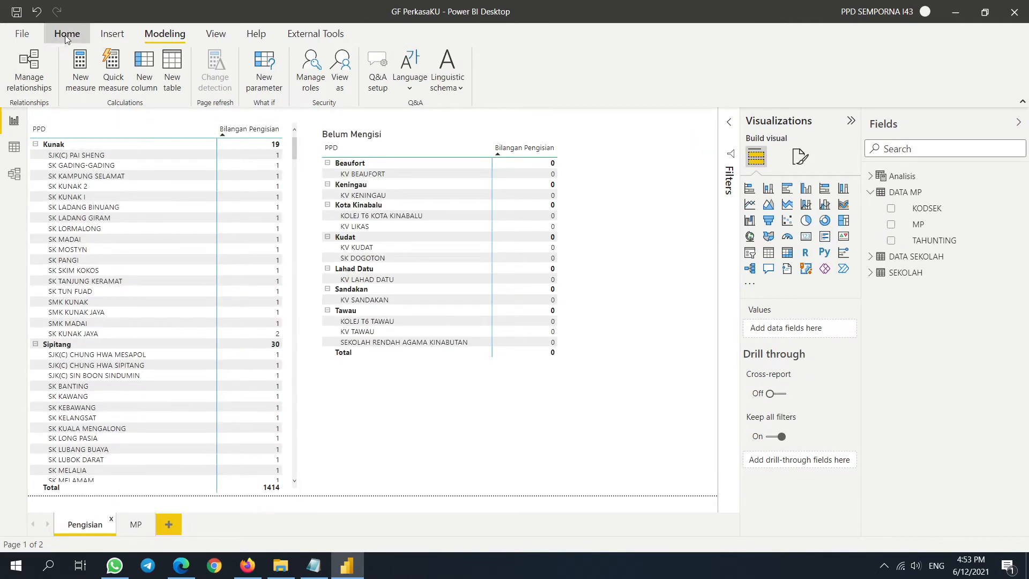
- Open Power Query Editor and browse the DATA SEKOLAH rows, checking a district cell's value
click(369, 63)
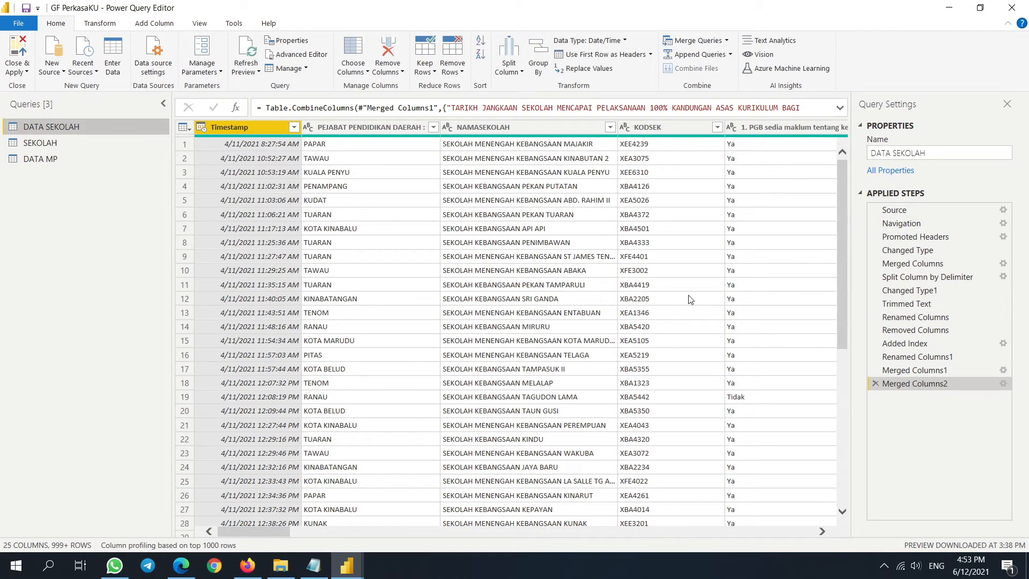
scroll(834, 277, down, 18)
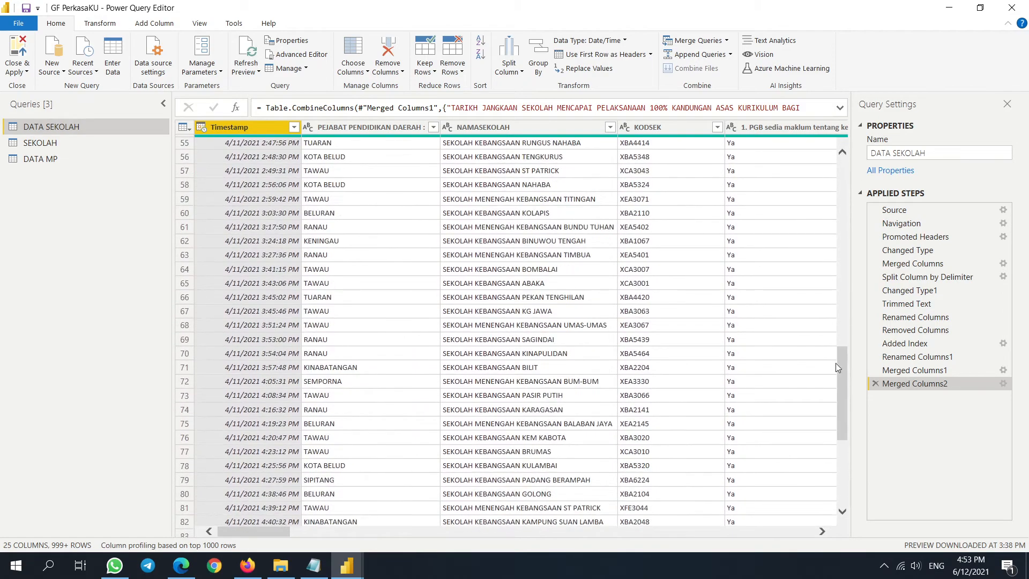
drag(841, 367, 850, 473)
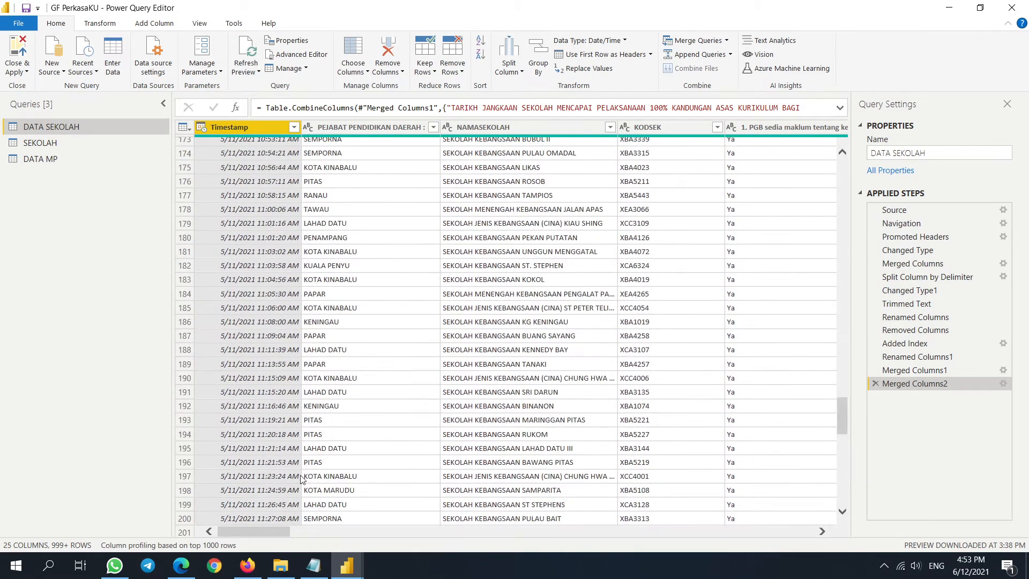
scroll(298, 456, down, 7)
scroll(220, 392, down, 19)
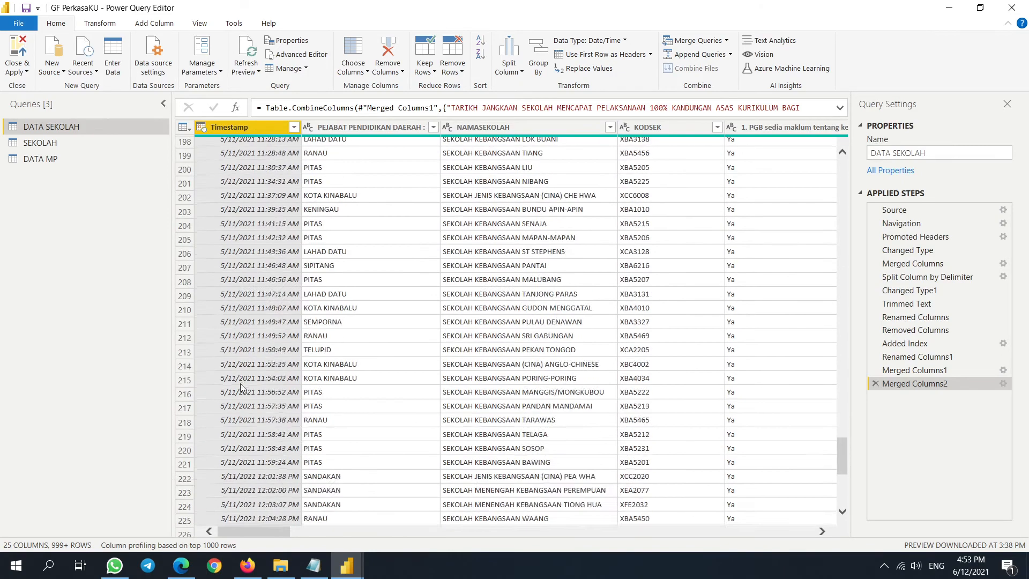
scroll(257, 381, down, 5)
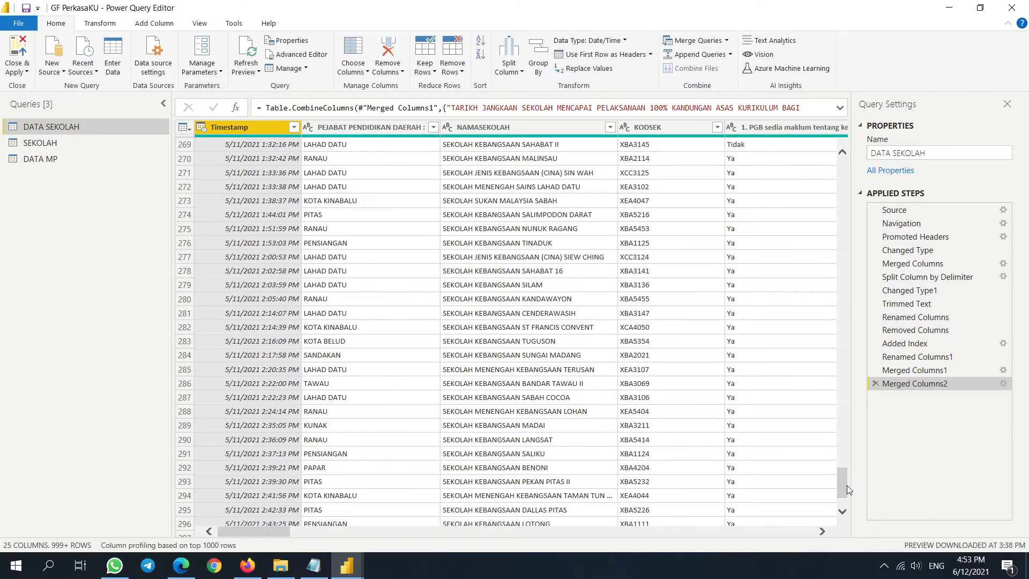
scroll(845, 487, down, 15)
drag(851, 515, 852, 518)
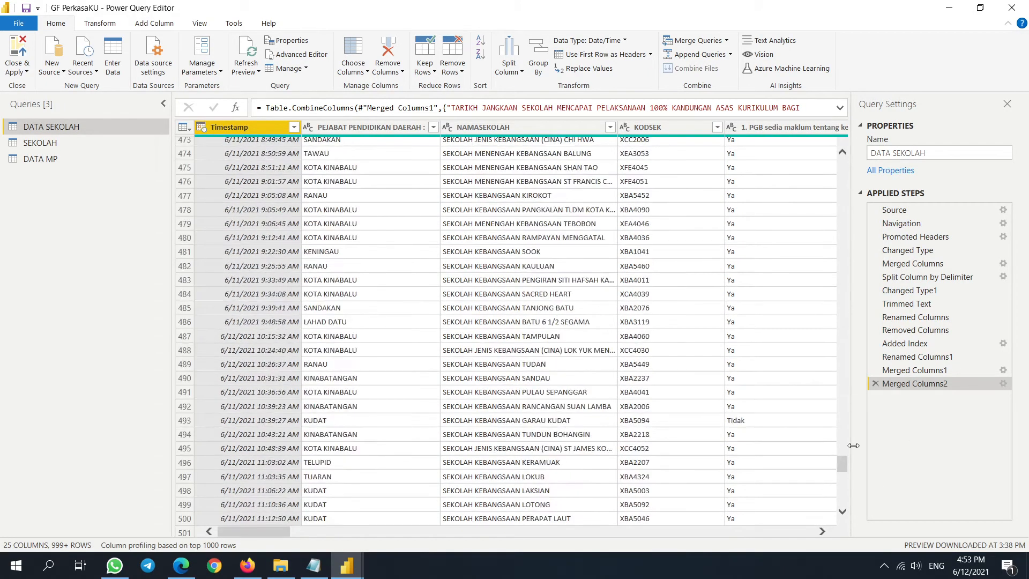
click(413, 281)
scroll(535, 332, up, 10)
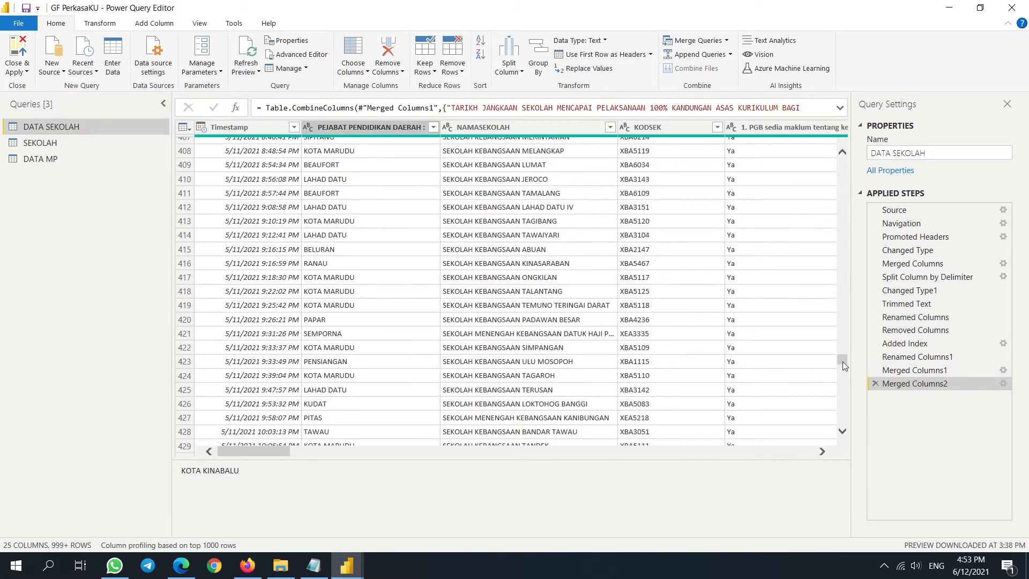
drag(842, 361, 842, 162)
- Remove duplicate KODSEK rows from DATA SEKOLAH and Close & Apply, dropping the count to 1285
click(652, 124)
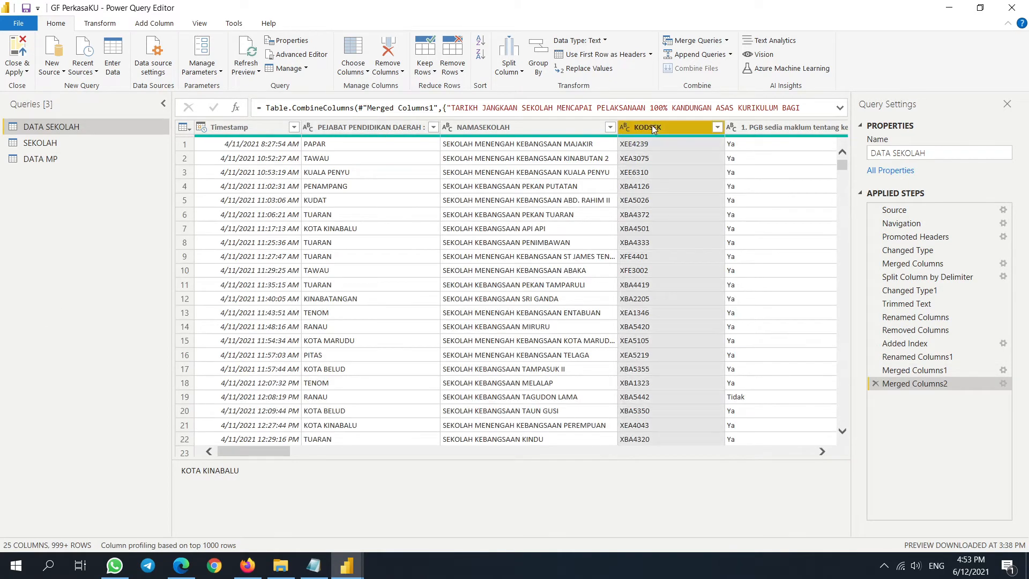
right_click(652, 124)
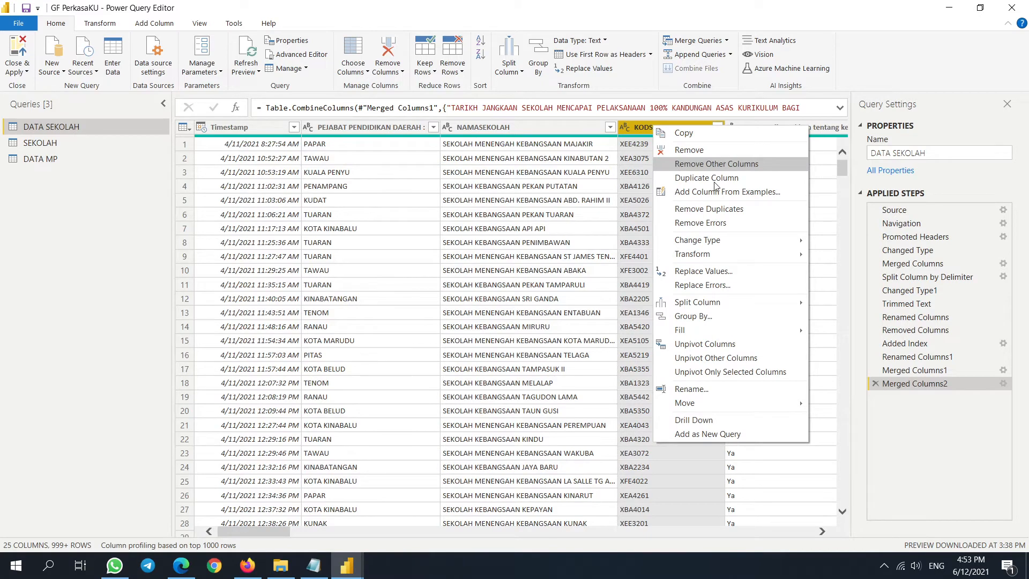
click(187, 548)
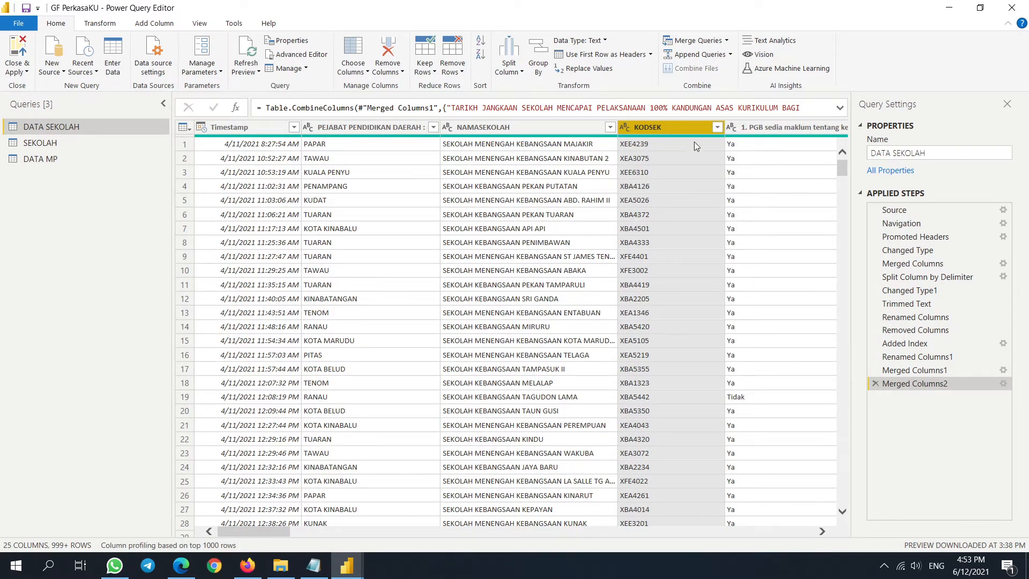
right_click(694, 127)
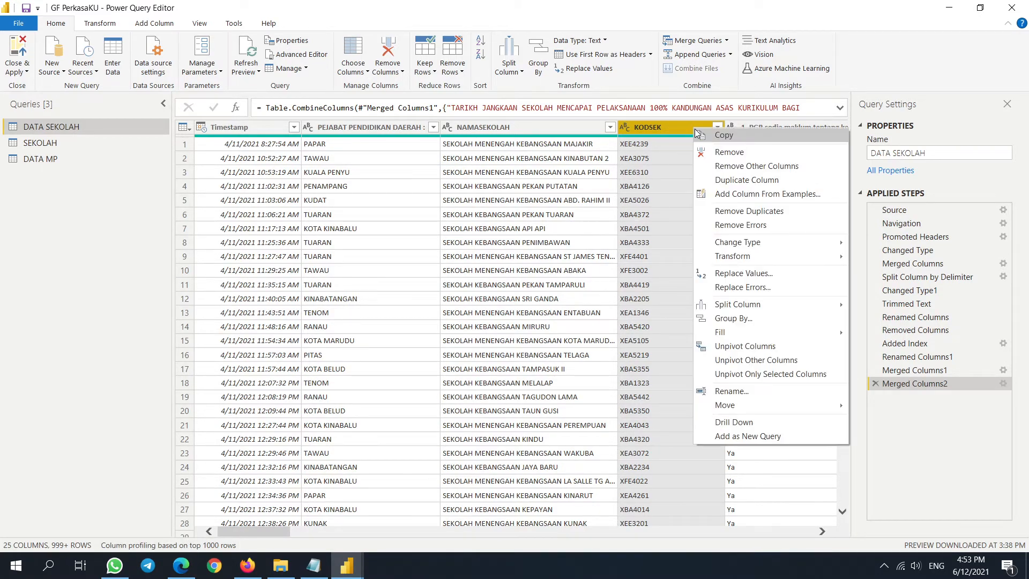
click(791, 212)
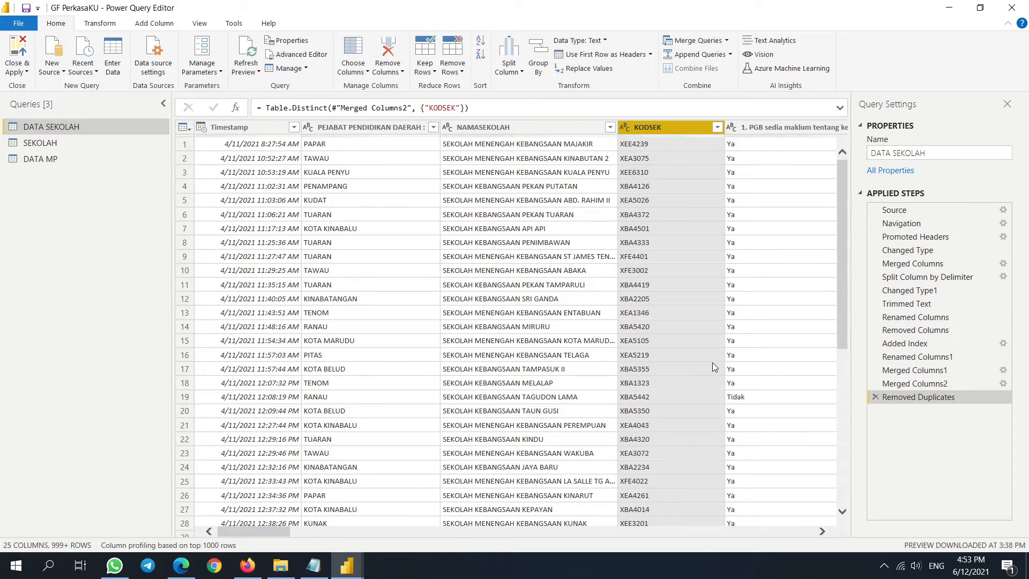
click(18, 52)
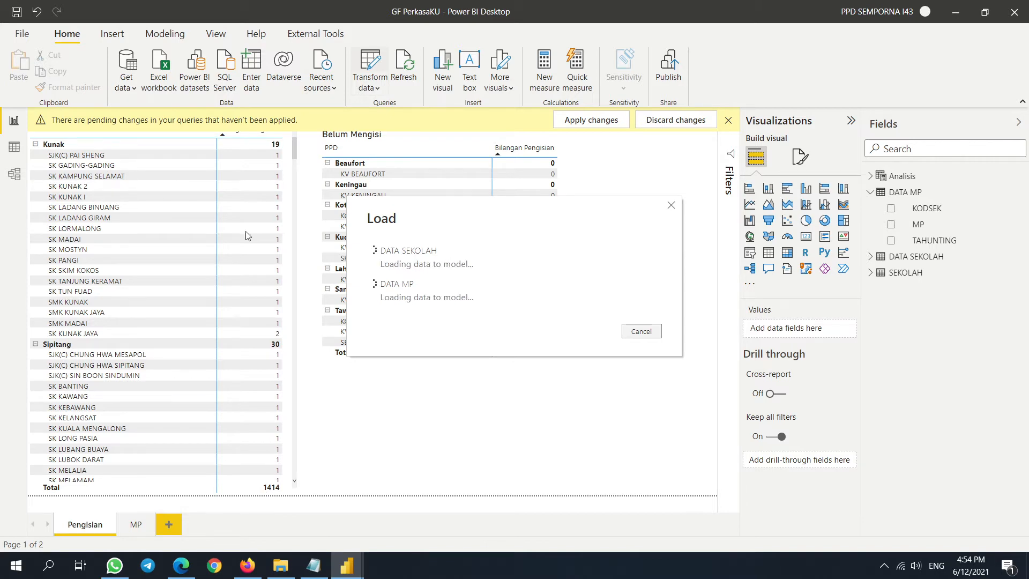
- Check the deduplicated DATA SEKOLAH KODSEK values in Data view, then reopen Power Query Editor
click(15, 174)
click(14, 147)
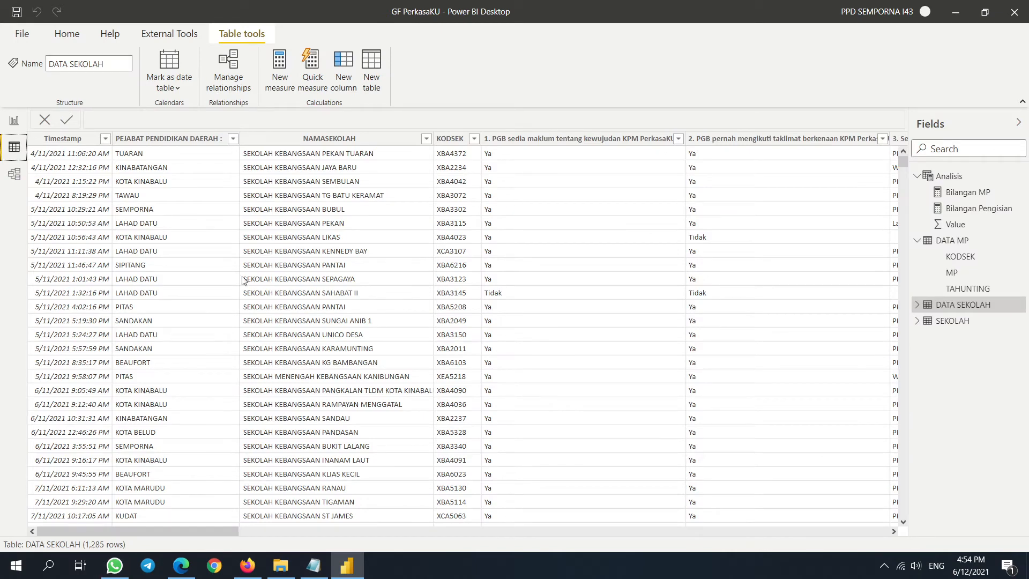
click(475, 139)
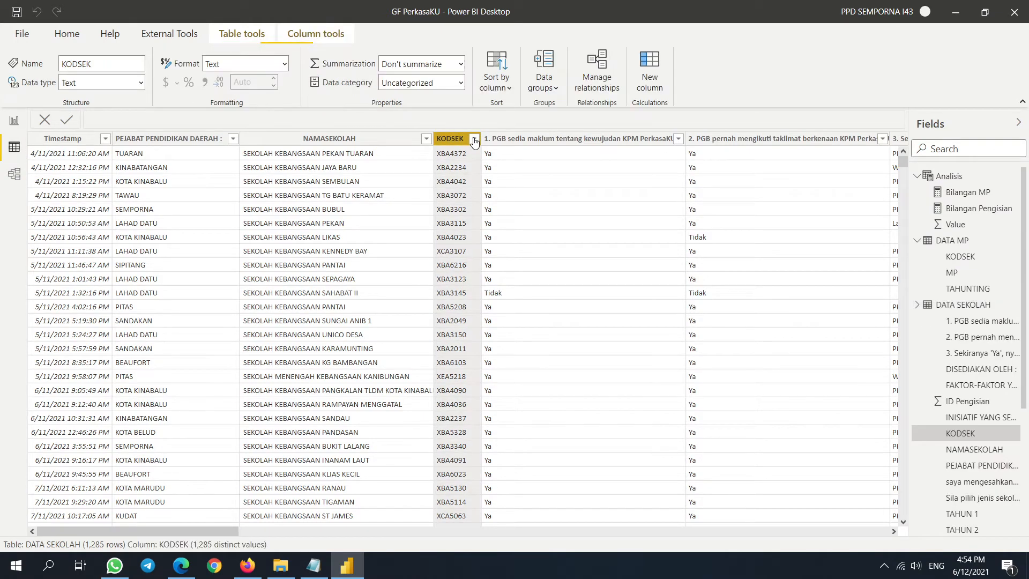
click(14, 120)
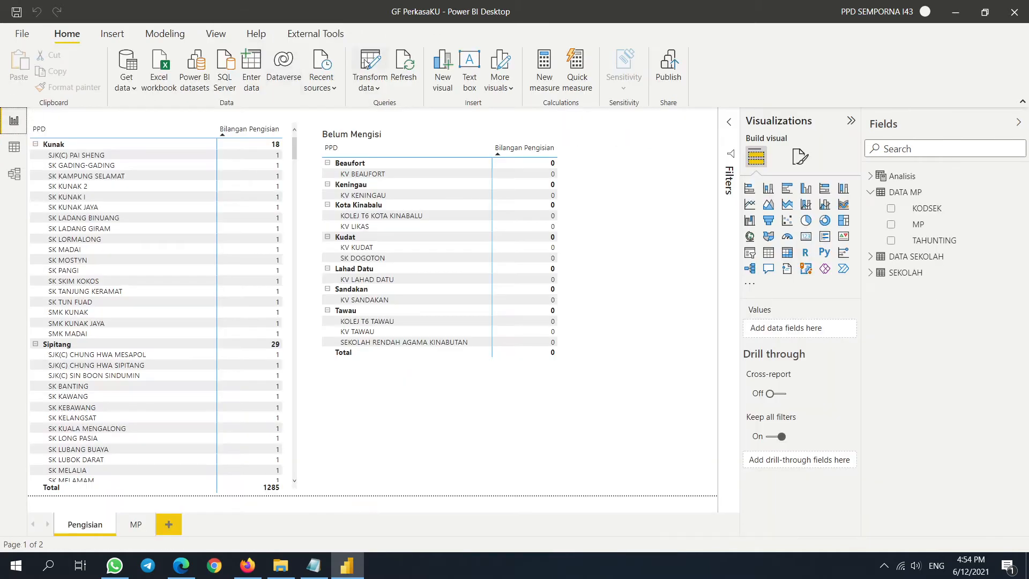
click(378, 61)
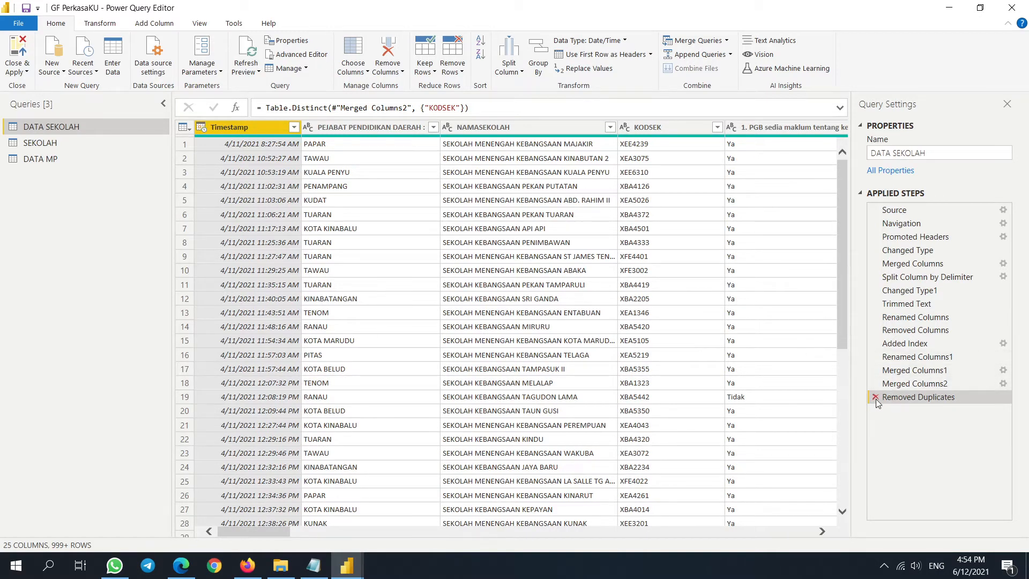
- Insert an ascending Timestamp sort after Merged Columns2, then preview the Removed Duplicates result
click(914, 384)
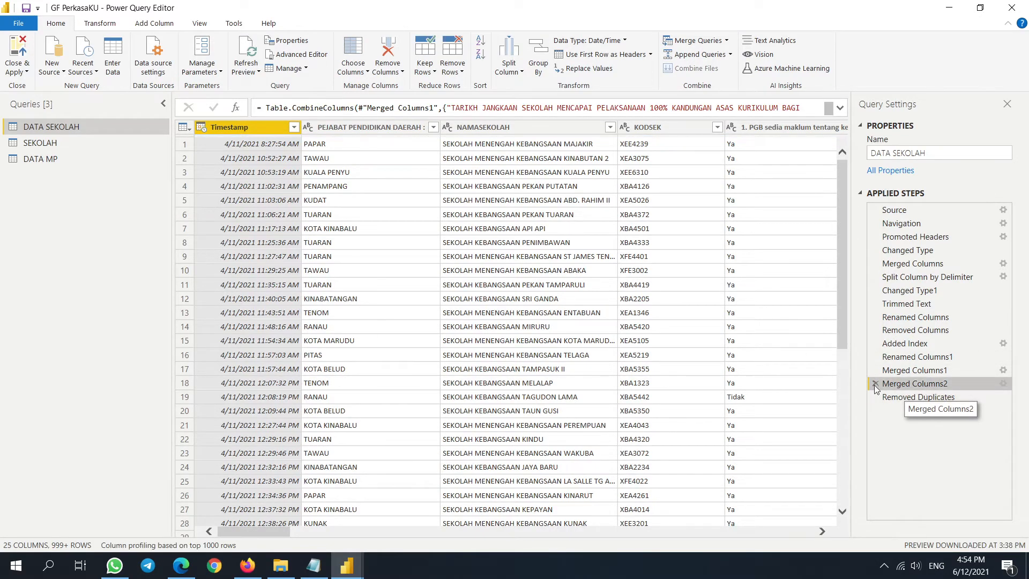
drag(845, 250, 827, 121)
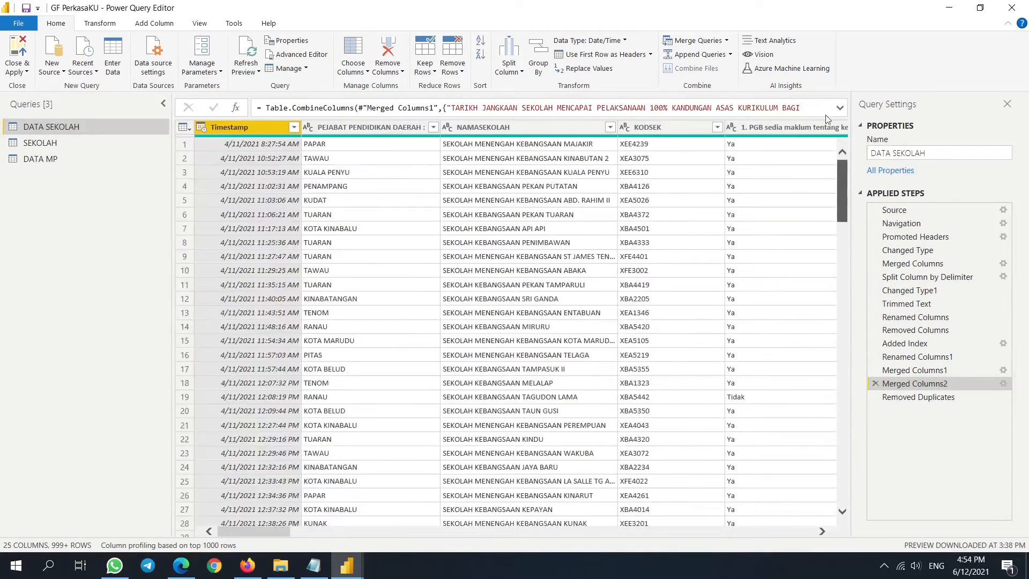
click(294, 128)
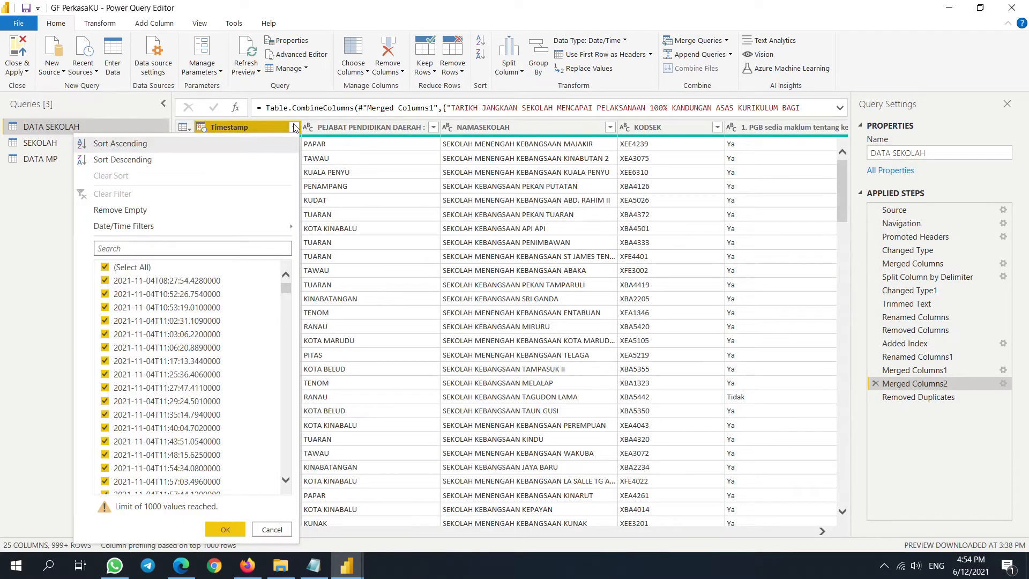
click(154, 147)
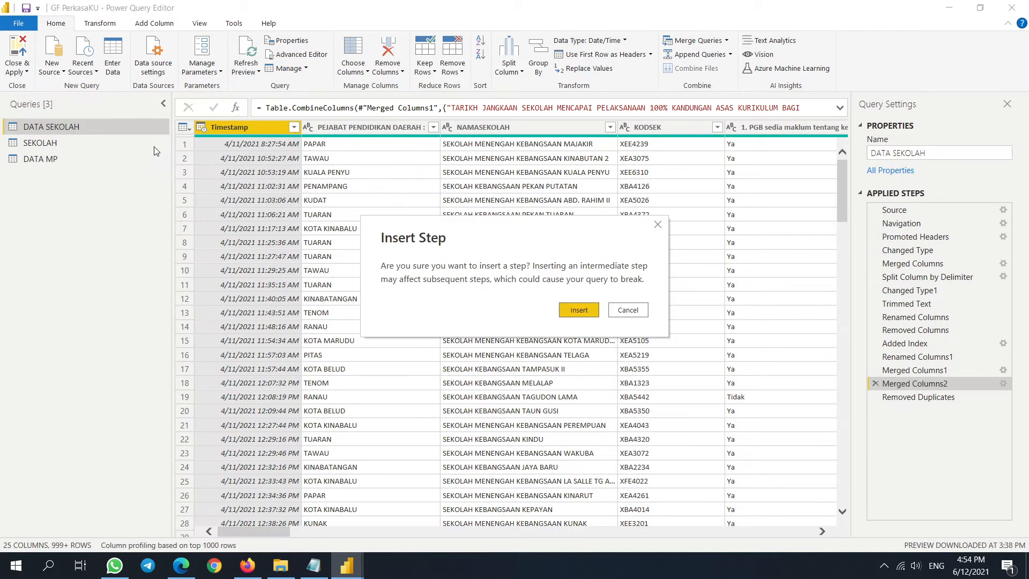
click(582, 310)
scroll(583, 310, down, 20)
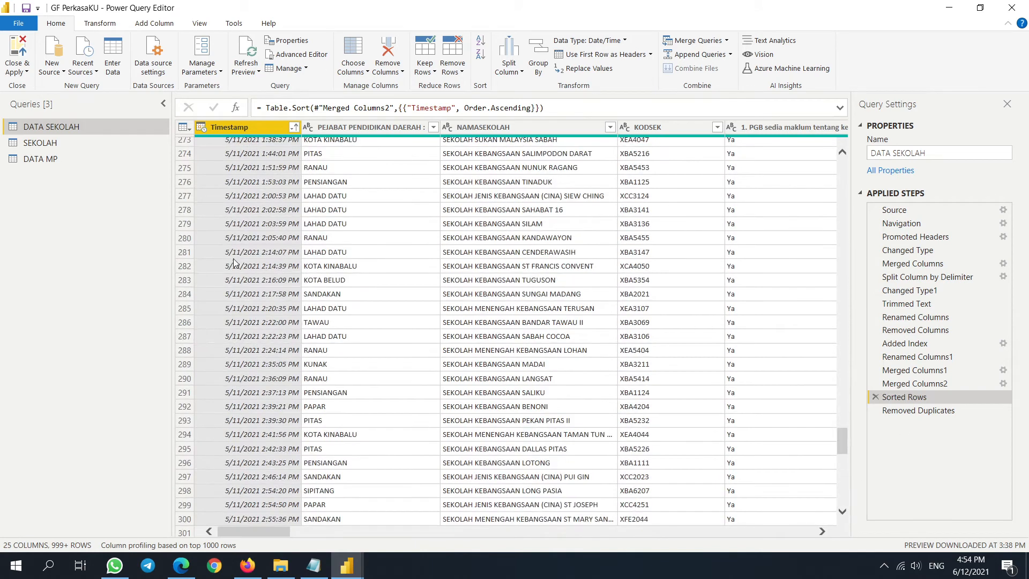
scroll(234, 261, down, 6)
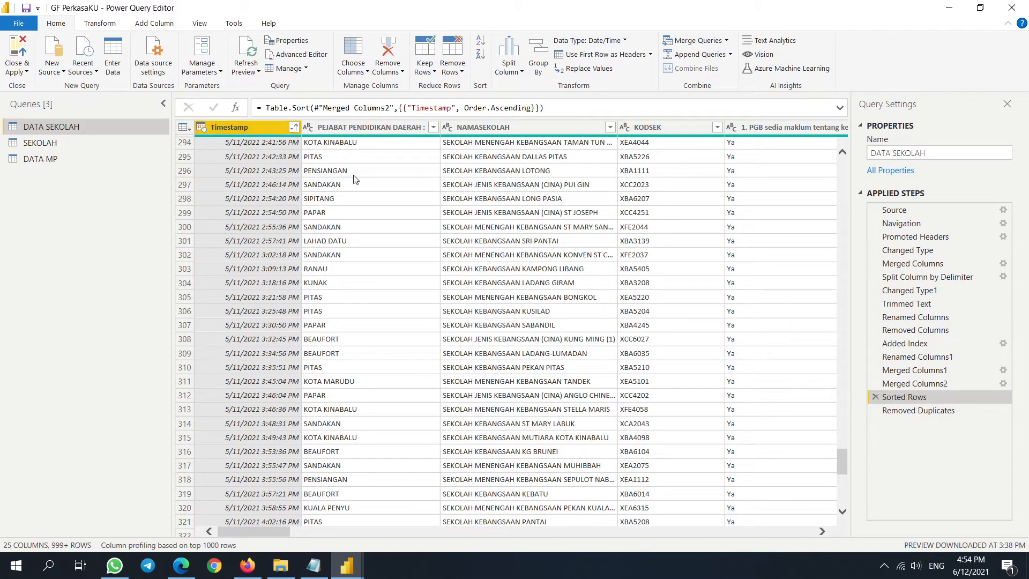
click(907, 413)
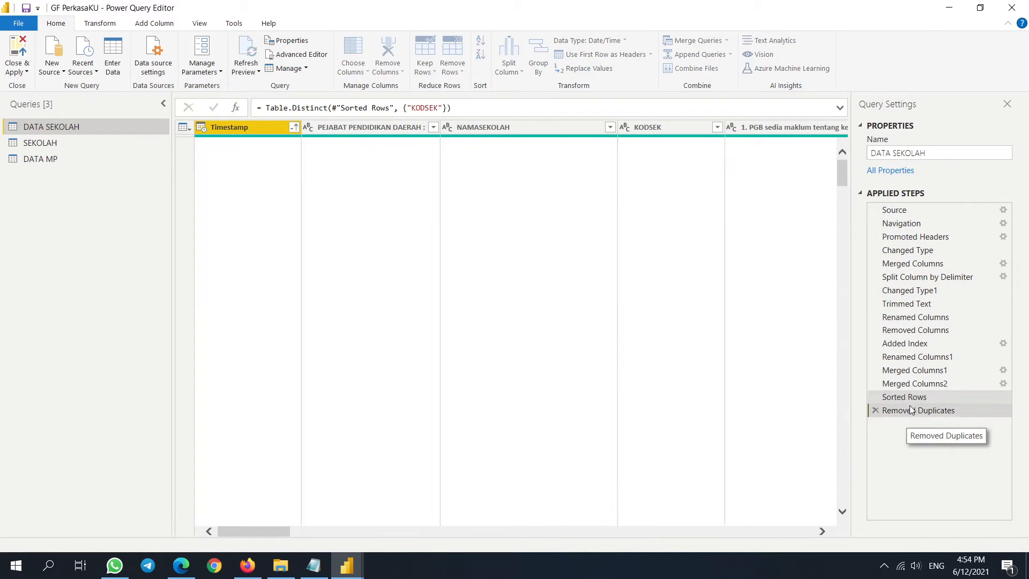
- Edit the Sorted Rows formula to Table.Buffer(Table.Sort(...)) and commit it
click(904, 397)
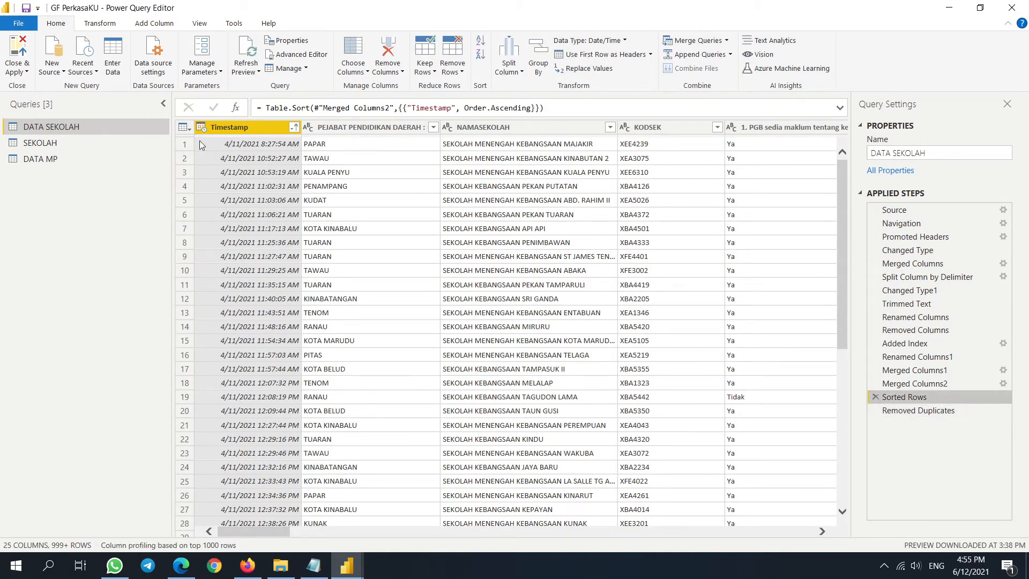
click(265, 108)
text(TA)
key(BackSpace)
text(able)
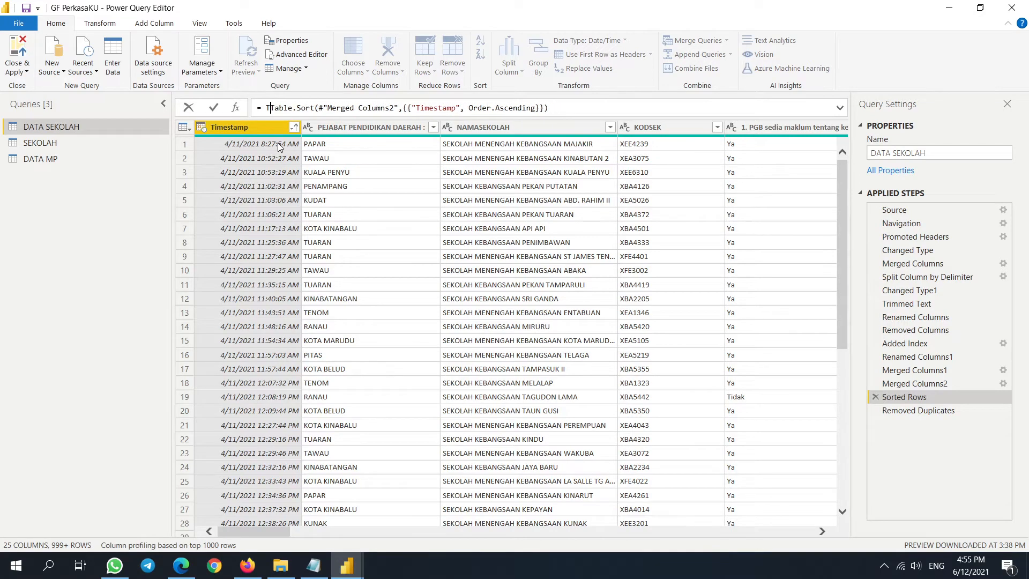
text(.Bu)
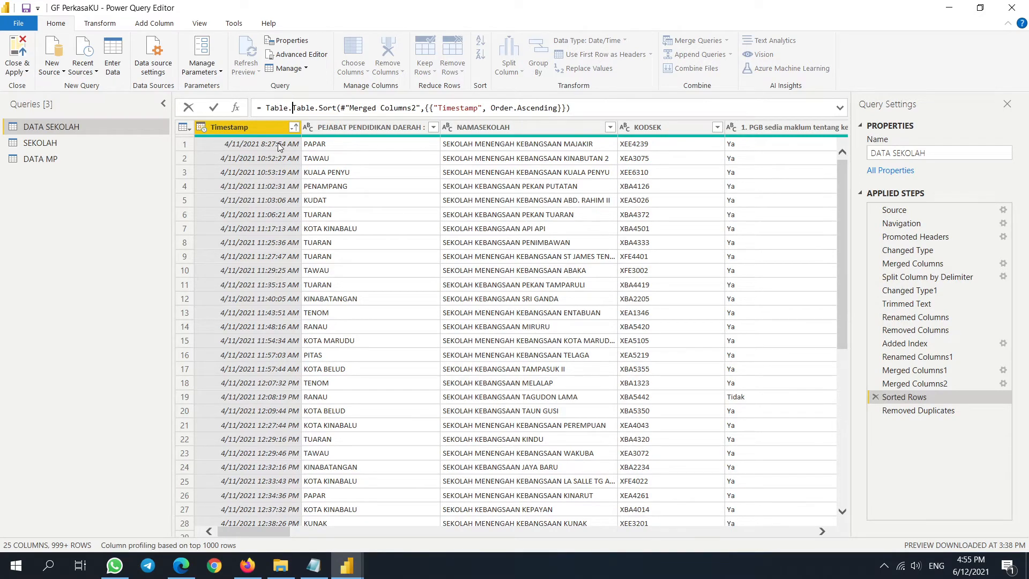
text(ffer)
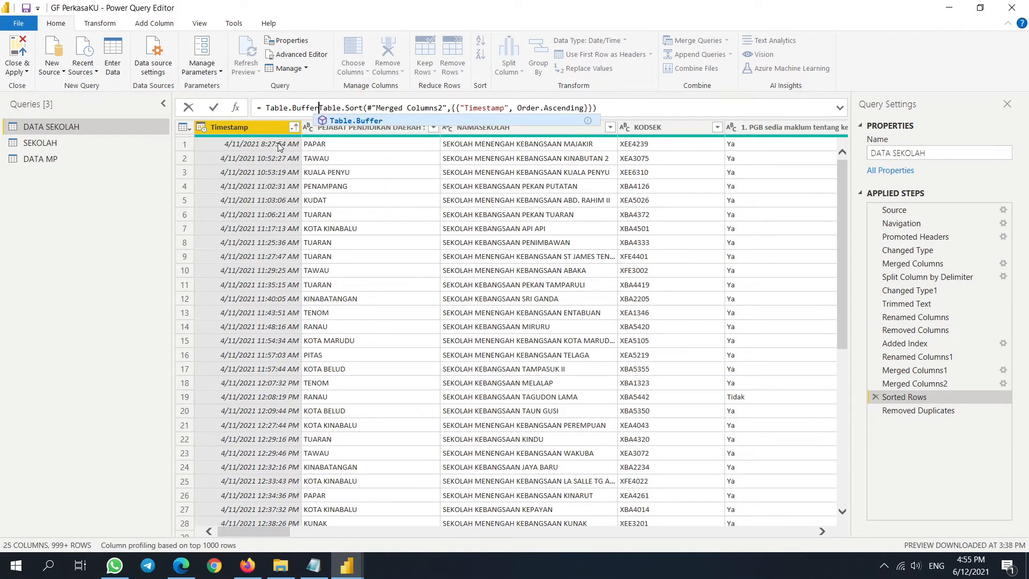
text(()
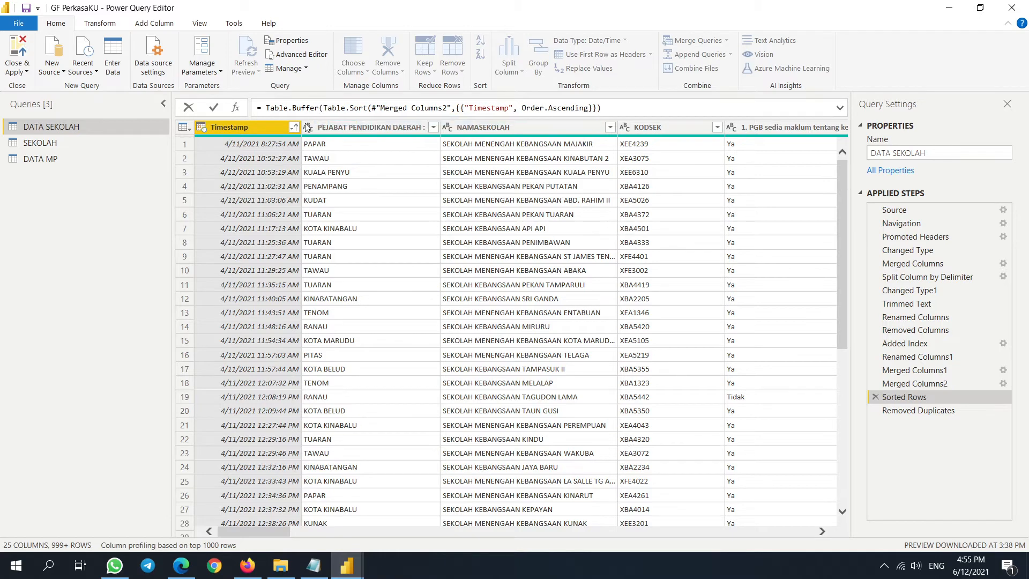
click(610, 104)
text())
key(Return)
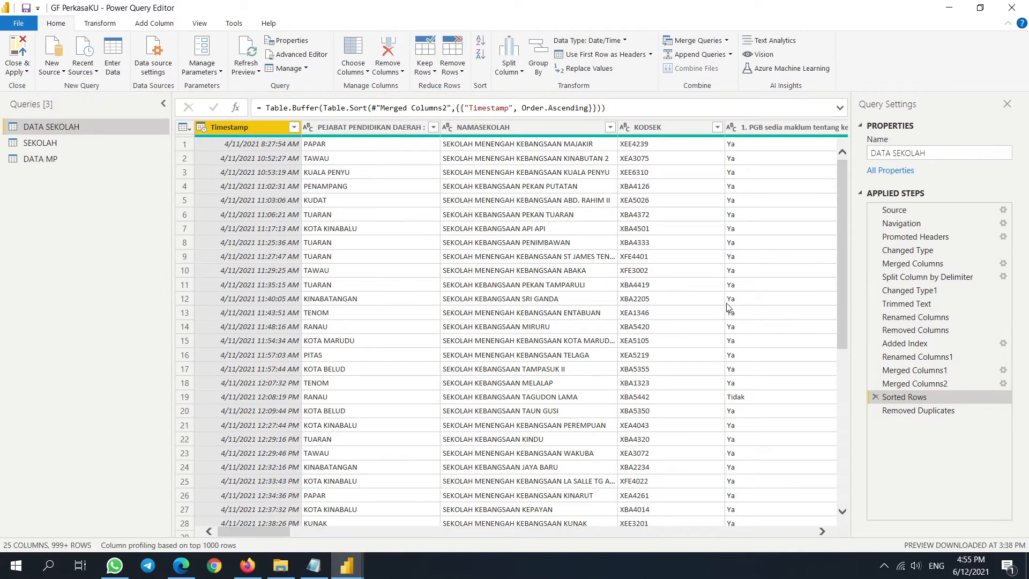
- Filter NAMASEKOLAH to the 'jakar' school, review its four responses, then delete the Filtered Rows step
click(929, 411)
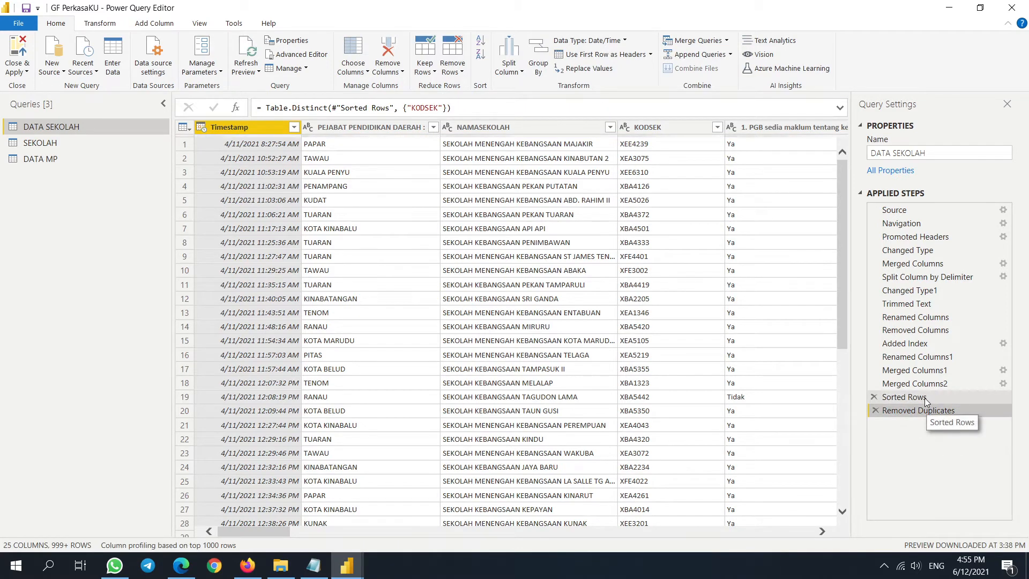
click(928, 397)
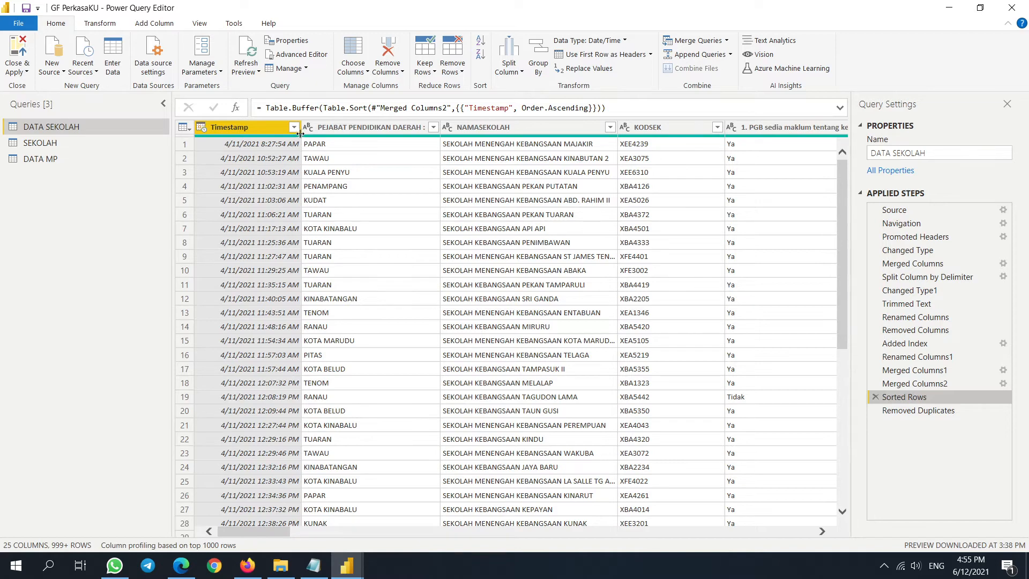
click(610, 127)
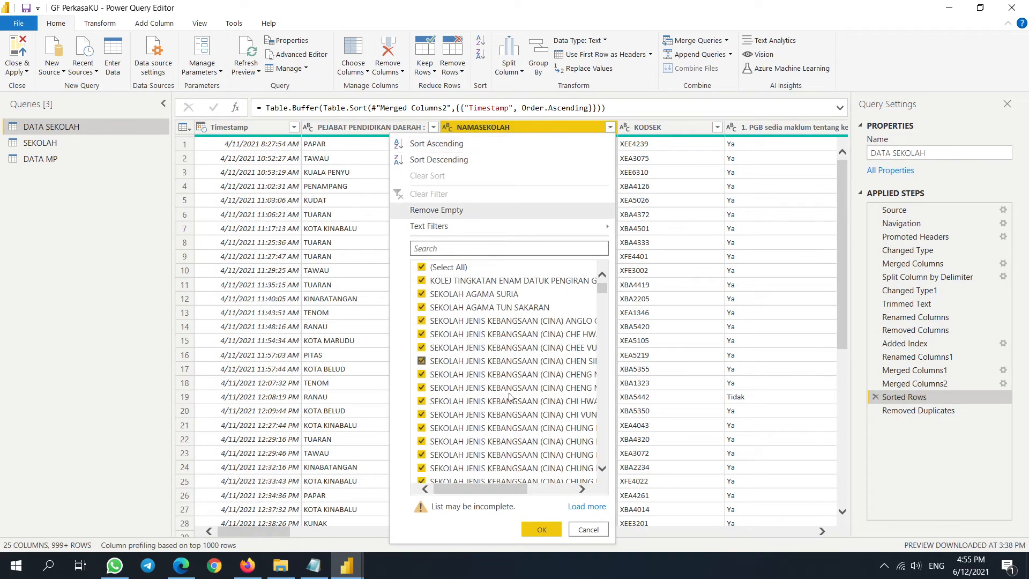
drag(480, 488, 449, 485)
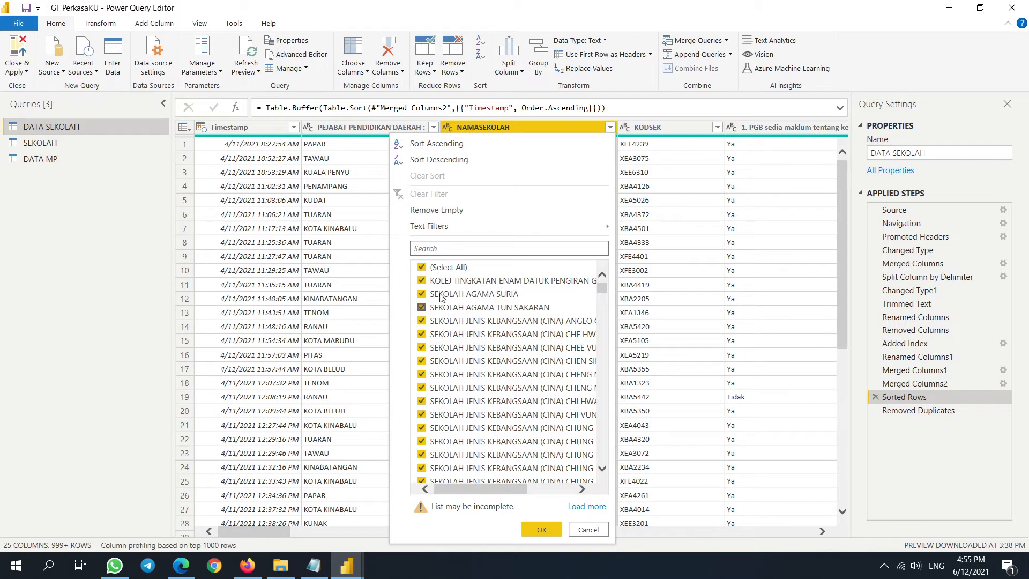
click(455, 251)
text(jakar)
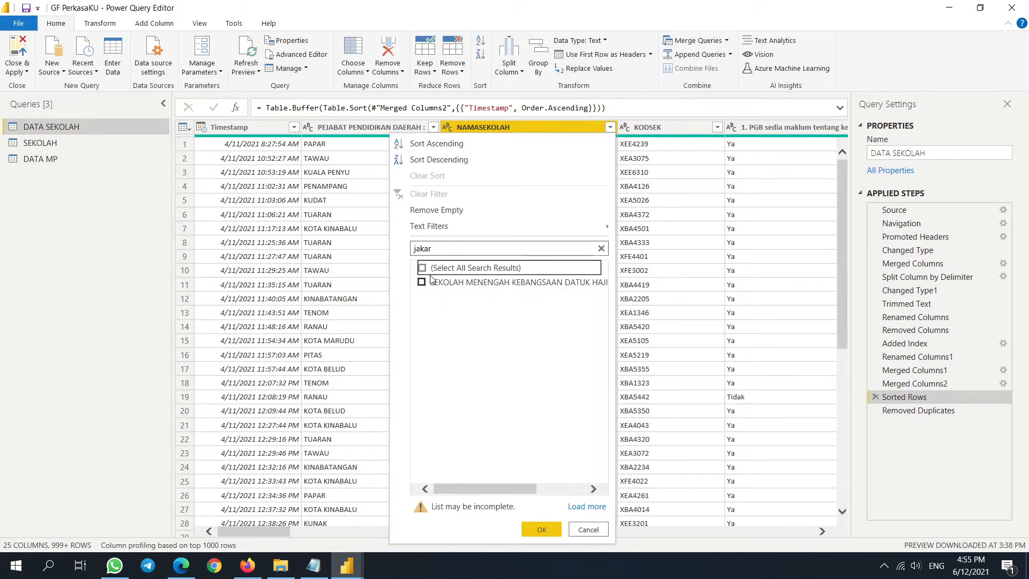
click(531, 530)
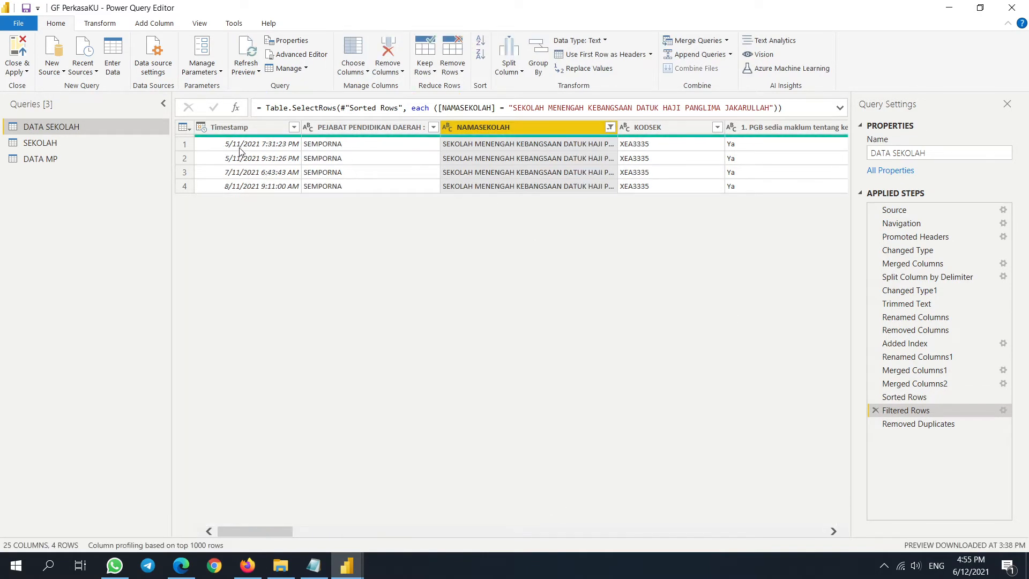
click(185, 185)
mouse_move(252, 456)
mouse_down()
mouse_move(837, 467)
mouse_move(236, 466)
mouse_up()
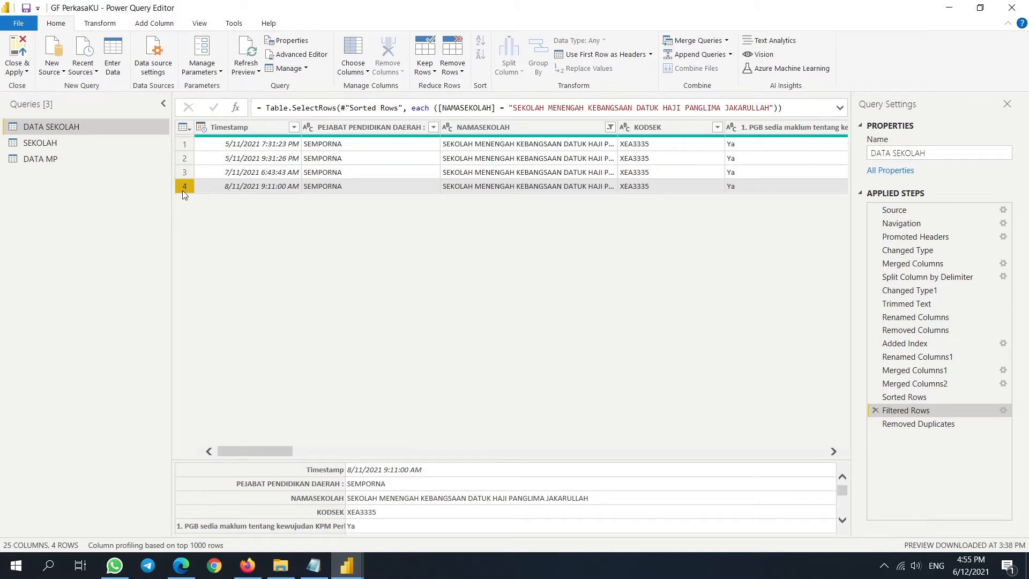
click(875, 410)
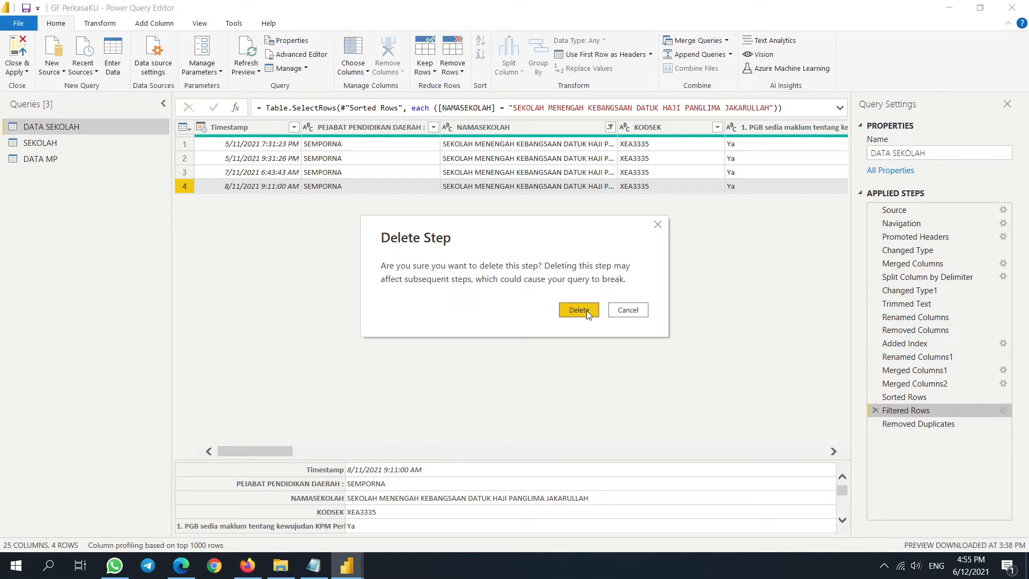
click(578, 311)
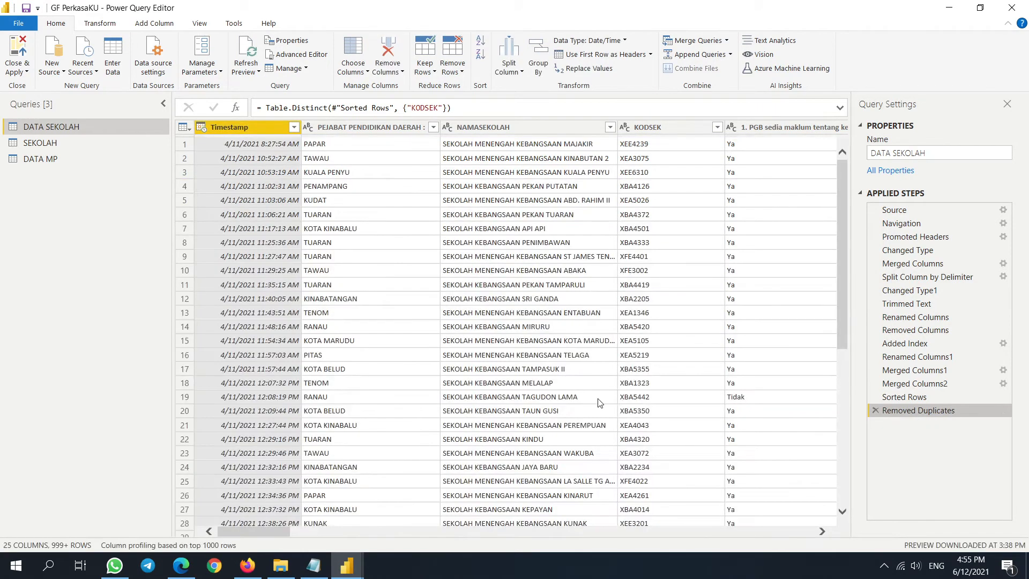
- Apply the changes and filter DATA SEKOLAH's NAMASEKOLAH to 'jakar' in Data view, showing one row
click(20, 48)
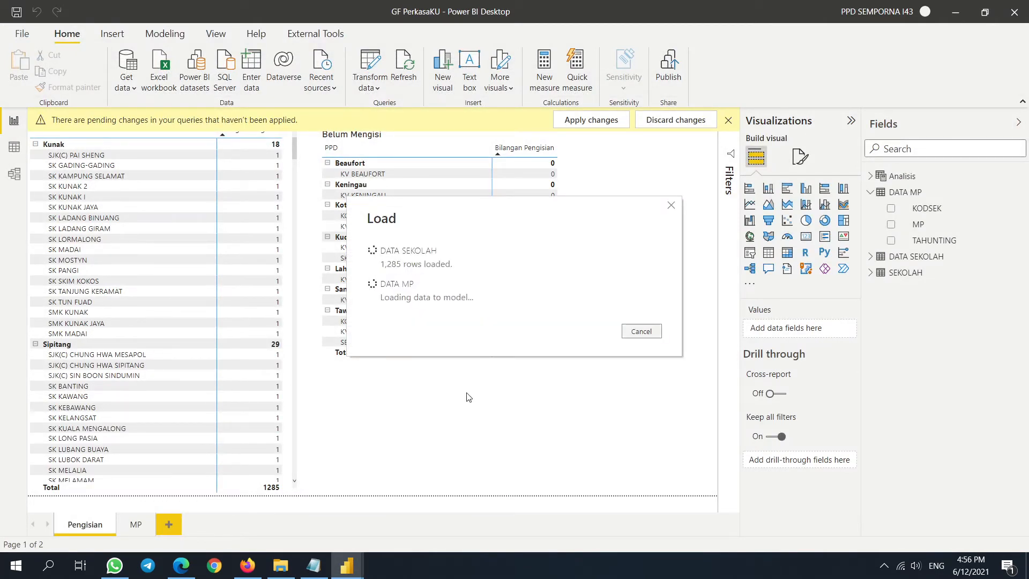
click(15, 151)
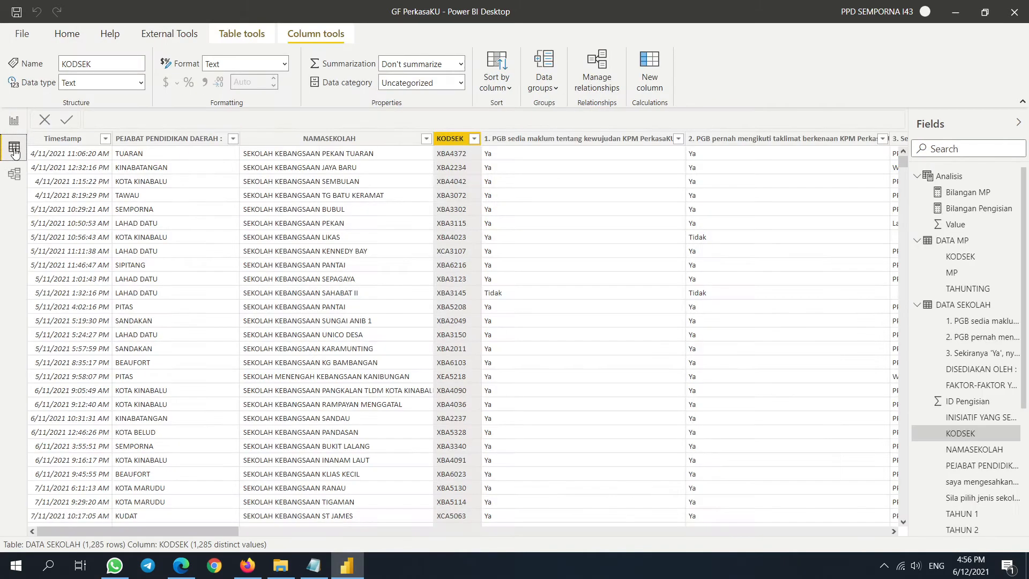
click(426, 143)
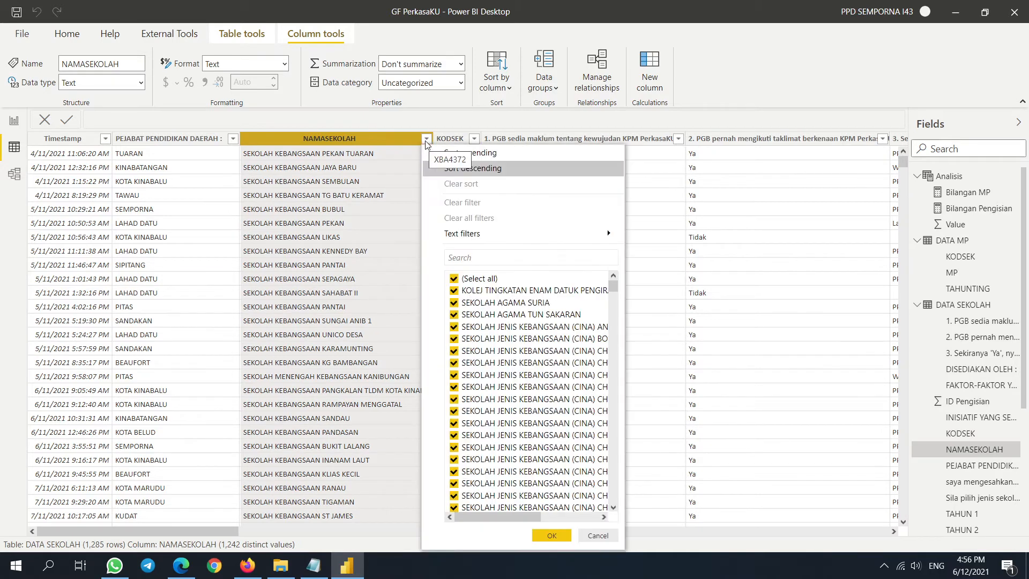
click(427, 143)
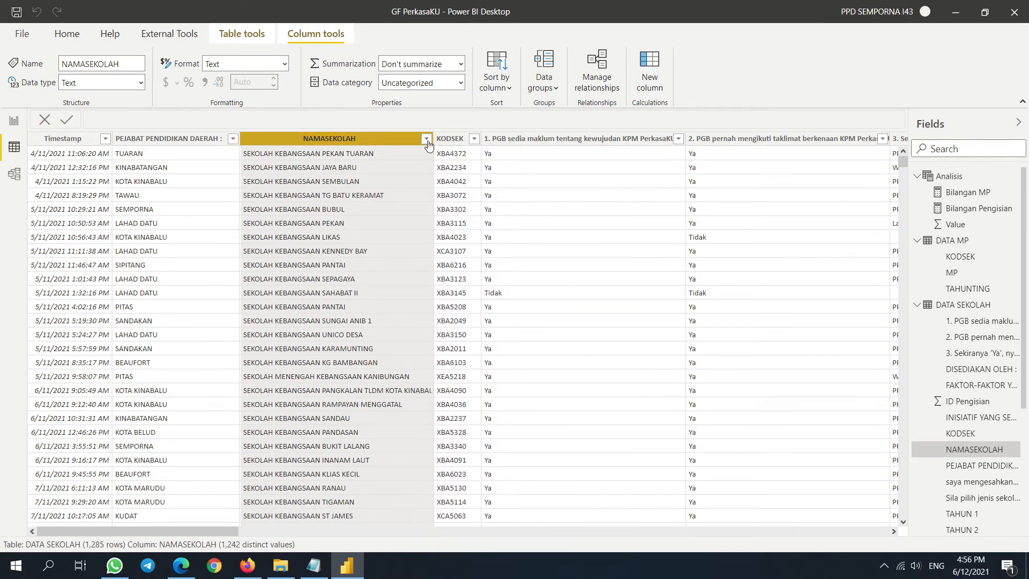
click(427, 140)
click(497, 258)
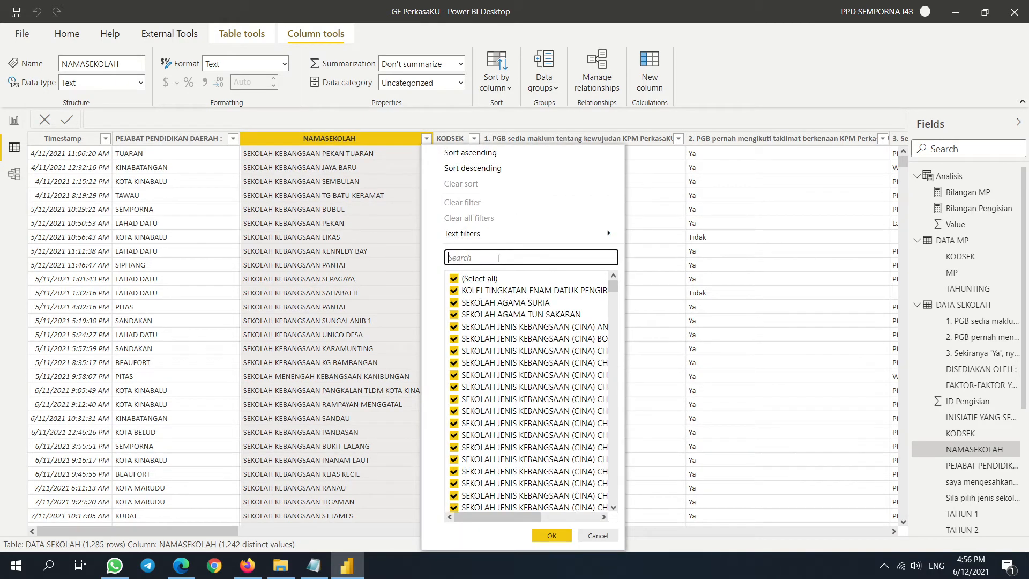
text(jakar)
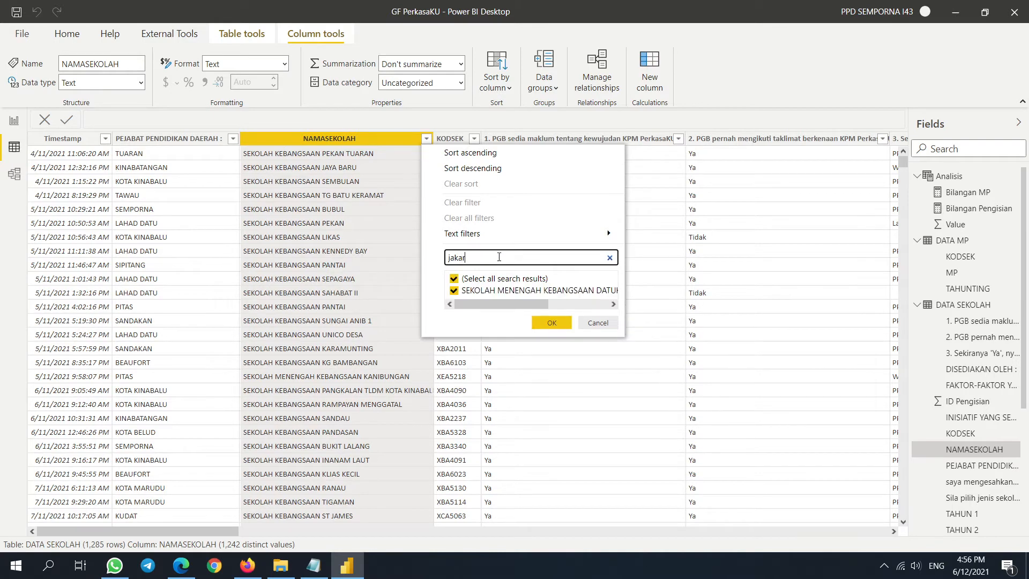
click(551, 322)
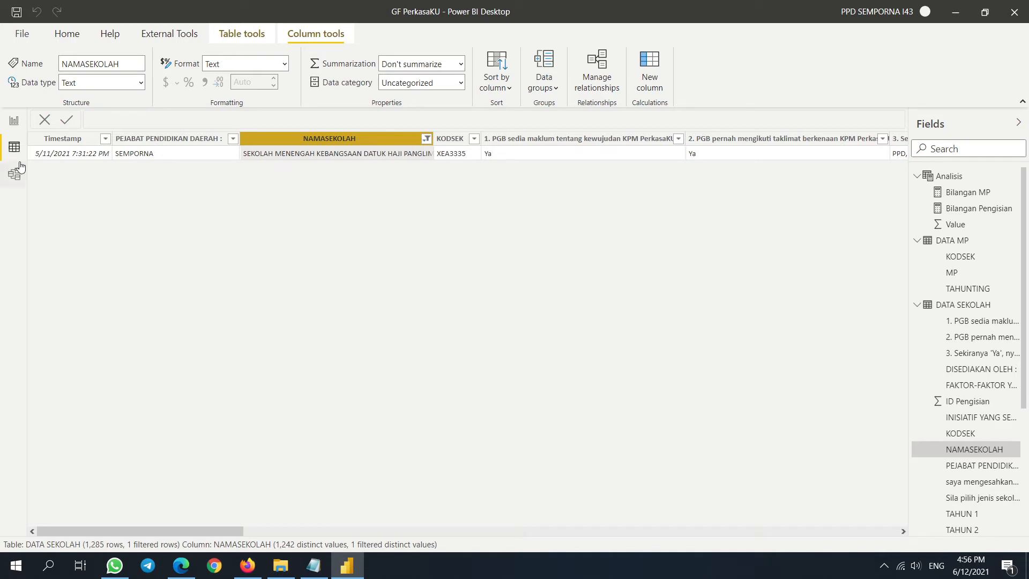
- Select the Timestamp column and reopen Power Query Editor via Transform data
click(33, 154)
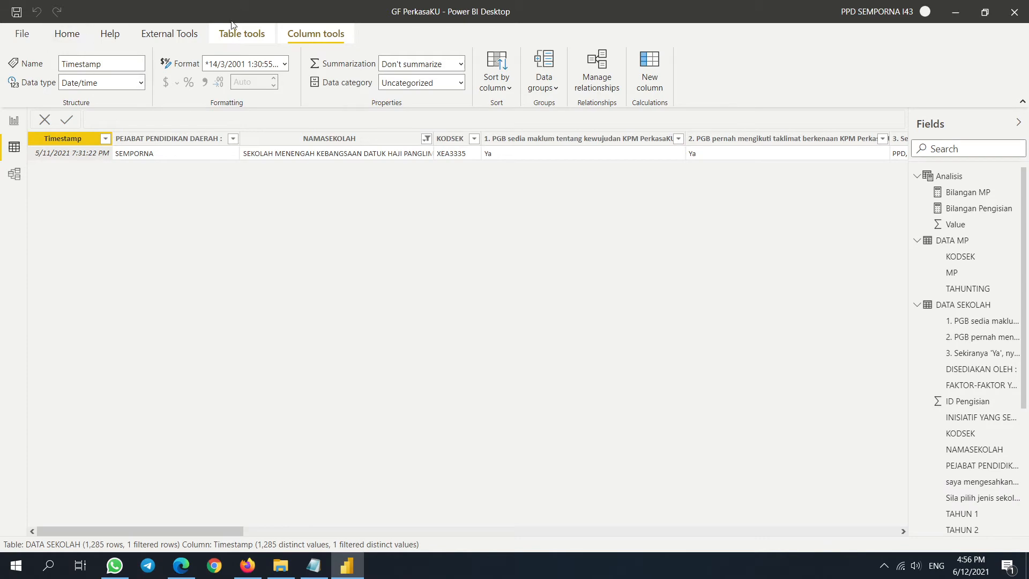
click(67, 34)
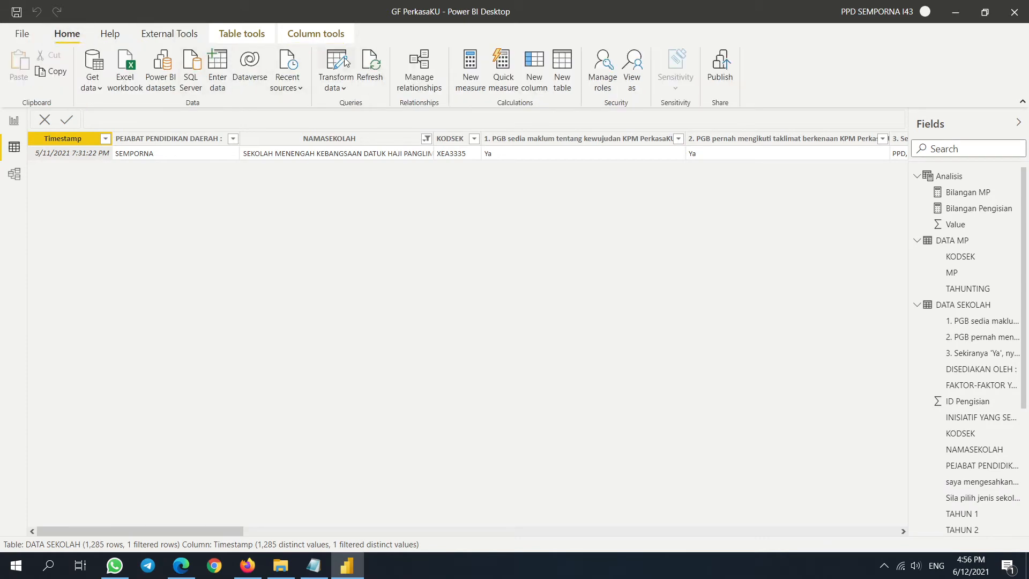
click(345, 62)
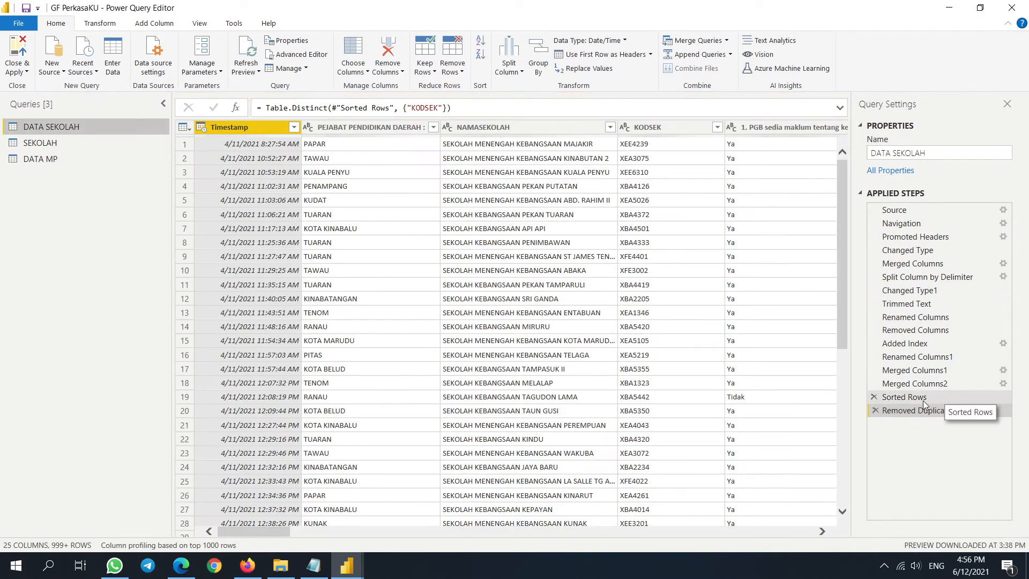
- Temporarily filter NAMASEKOLAH to the school matching 'jakar'
click(920, 399)
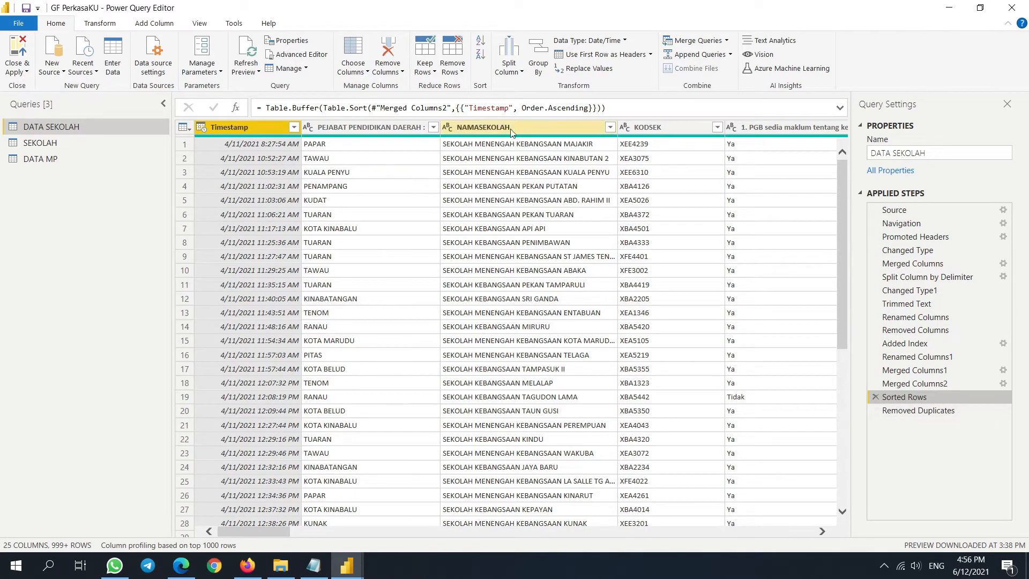
click(610, 129)
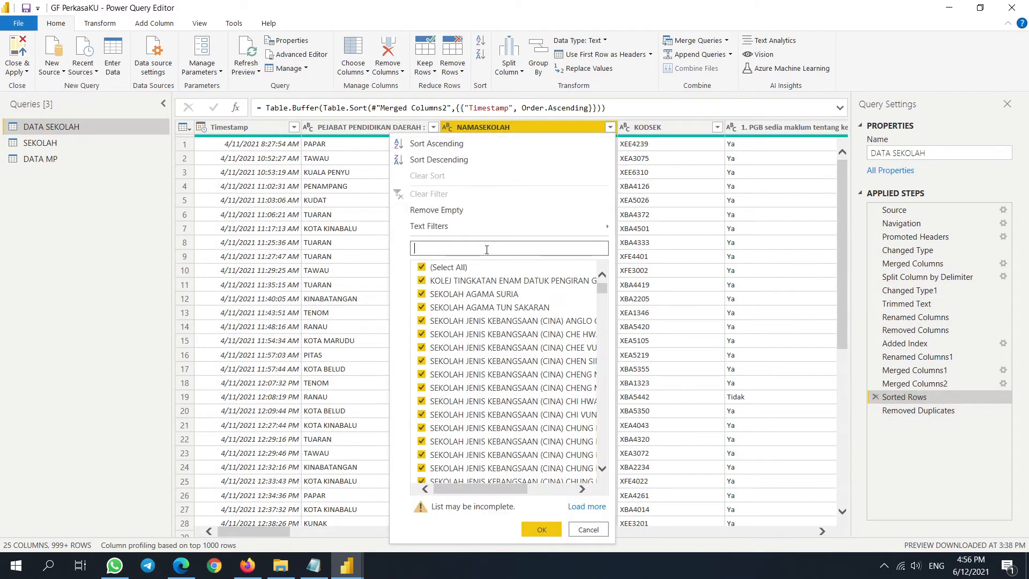
text(jakar)
click(492, 282)
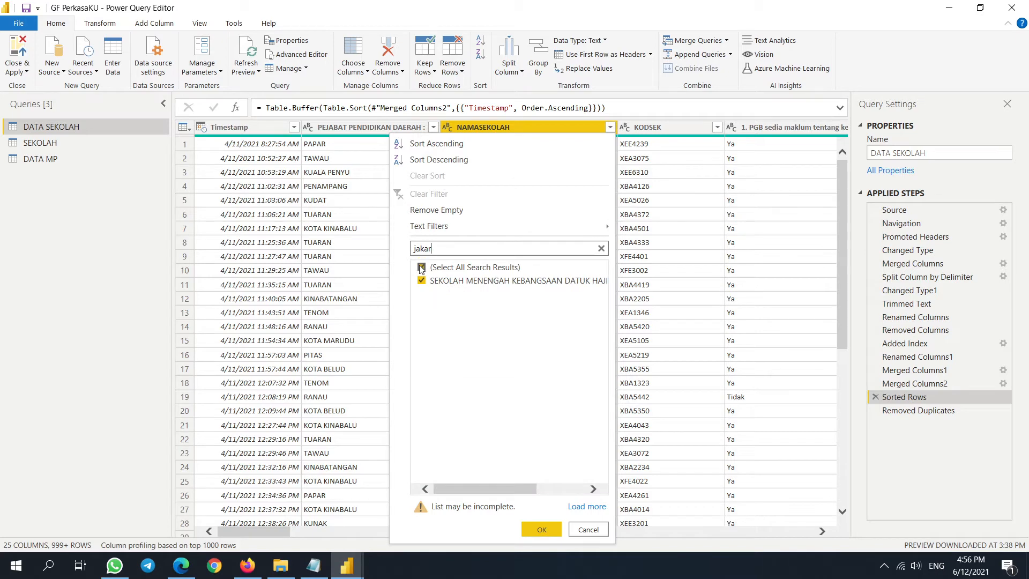
click(541, 529)
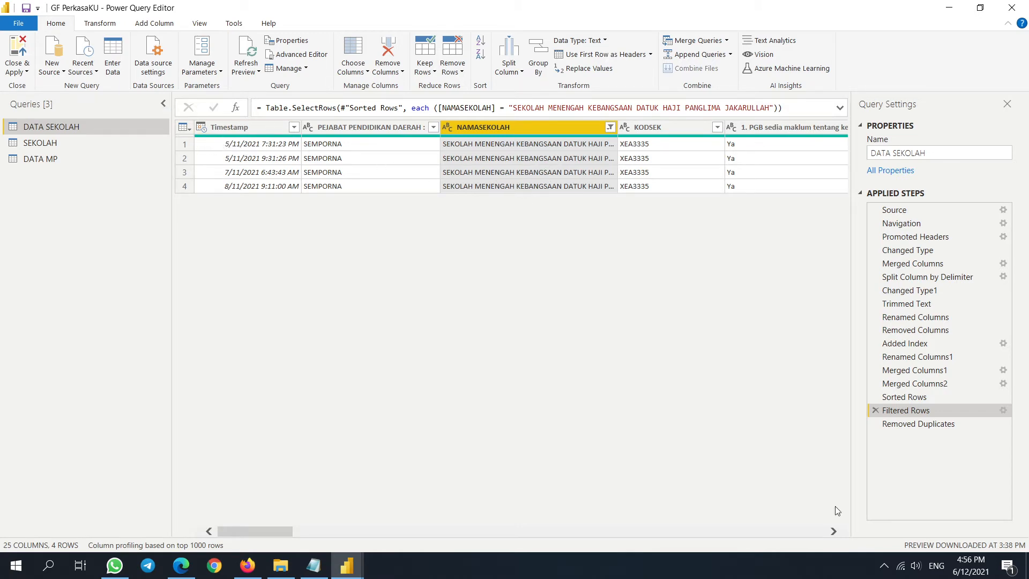
- Change the Sorted Rows formula from Order.Ascending to Order.Descending
click(911, 398)
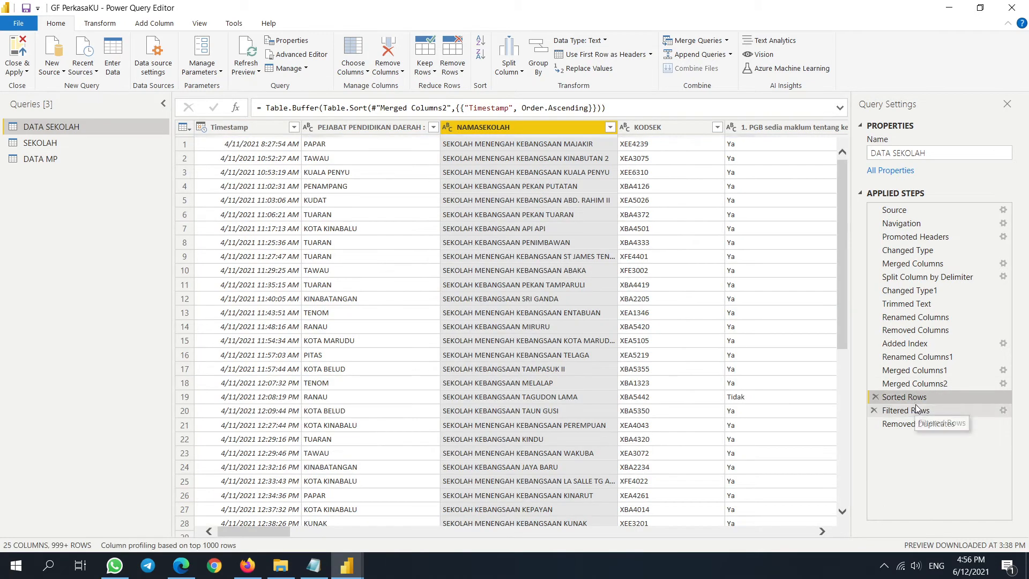
click(550, 107)
text(Des)
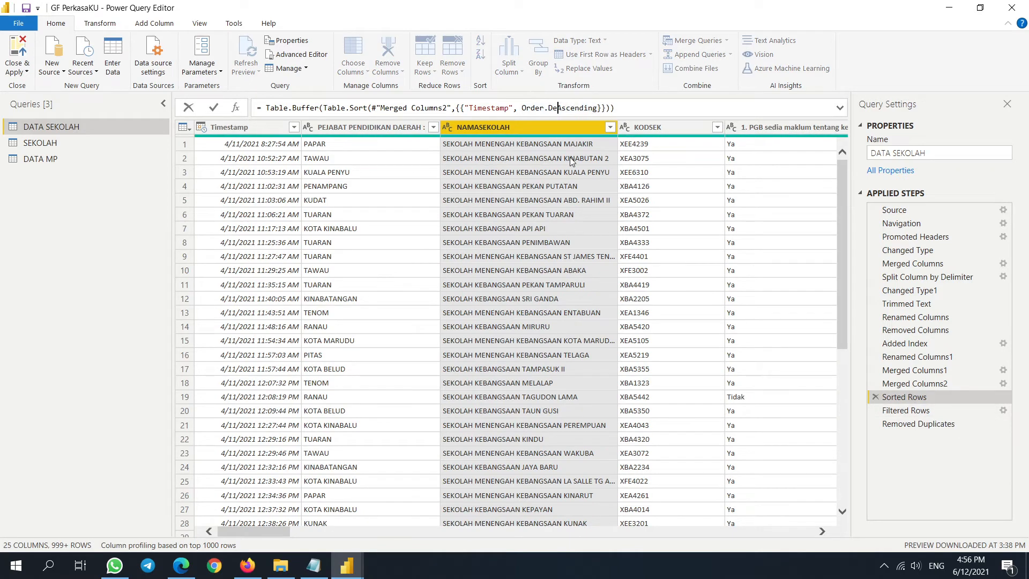
key(Delete)
key(Delete)
key(Return)
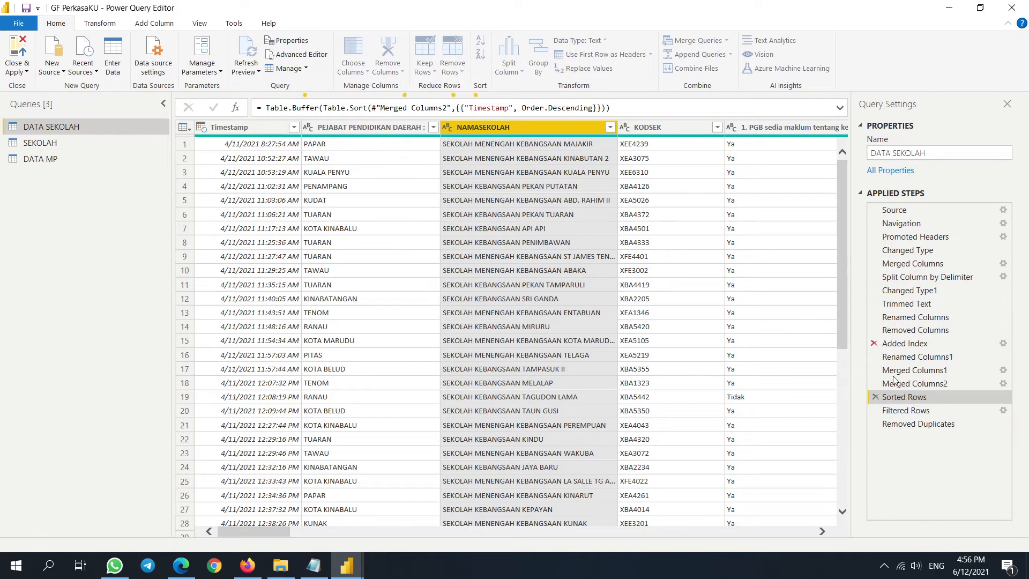
- Delete the temporary Filtered Rows step and review Sorted Rows and Removed Duplicates
click(874, 411)
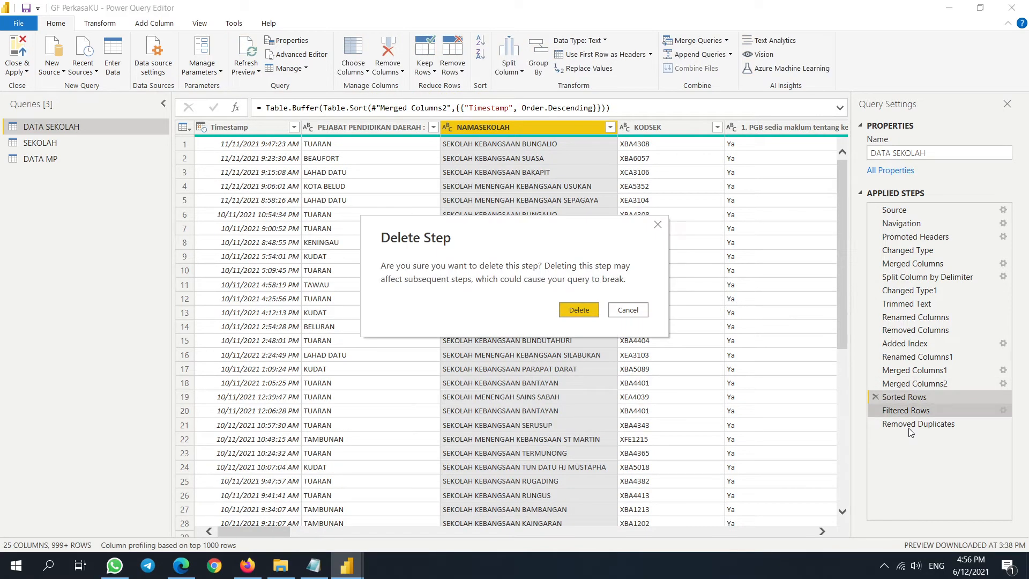
click(568, 309)
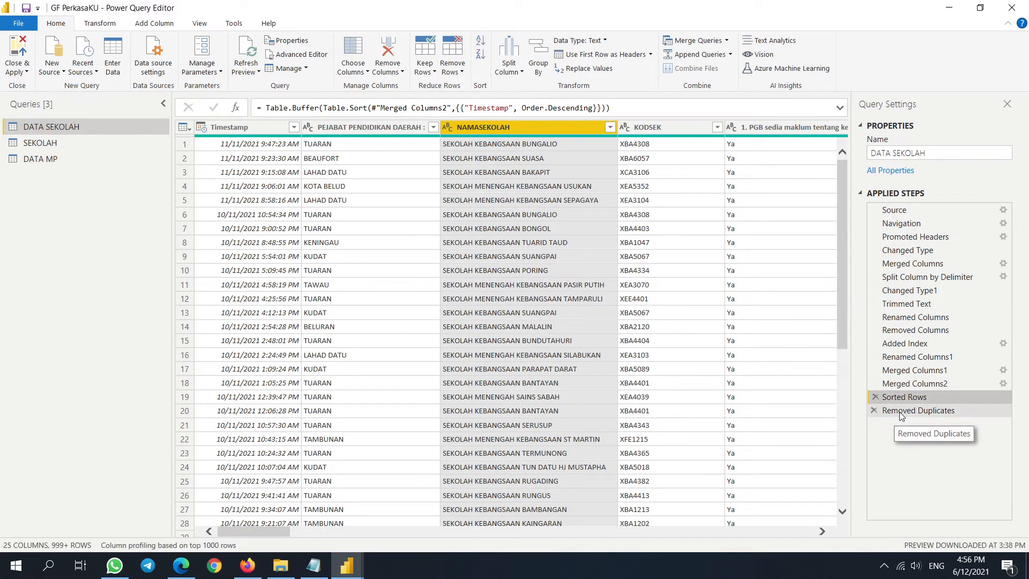
click(901, 413)
click(910, 402)
click(884, 412)
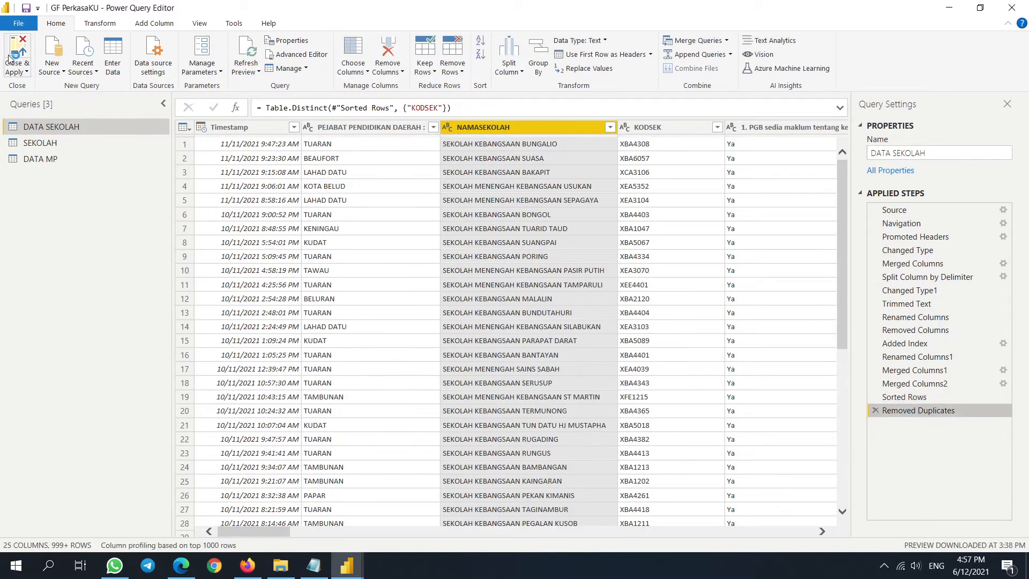
- Close & Apply, clear all NAMASEKOLAH filters on DATA SEKOLAH, and go back to the Pengisian page
click(16, 67)
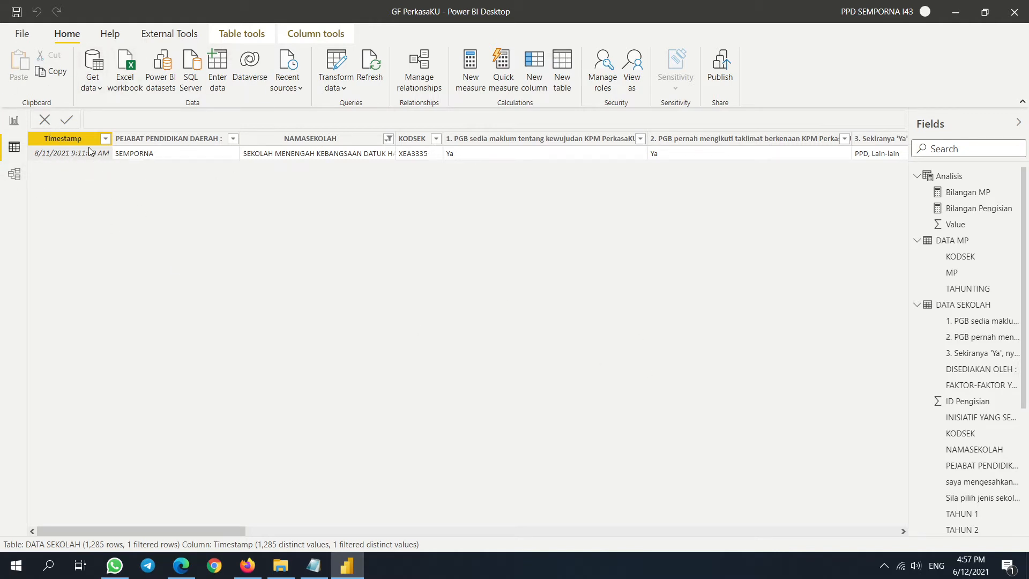
click(385, 138)
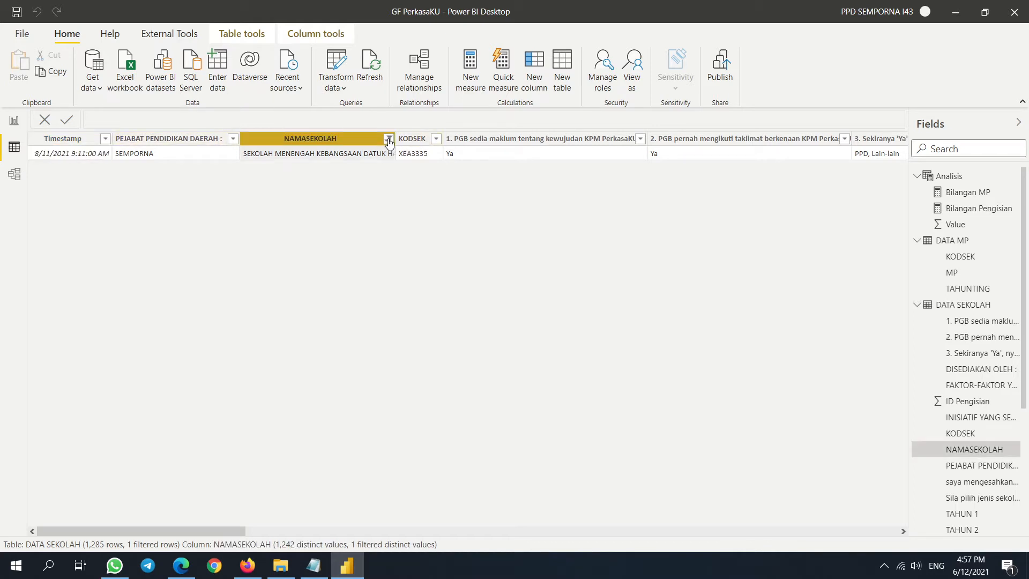
click(387, 139)
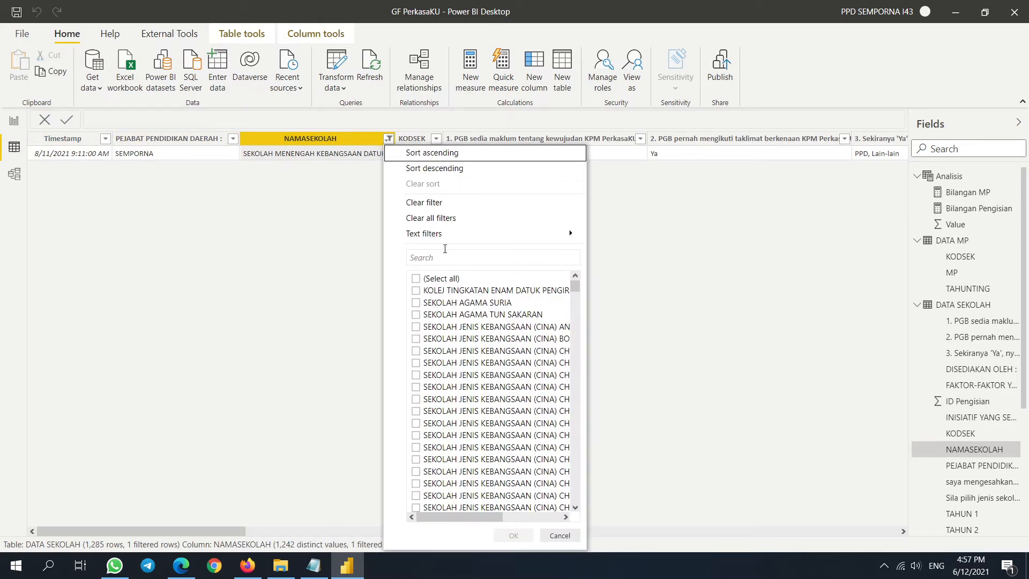
click(440, 218)
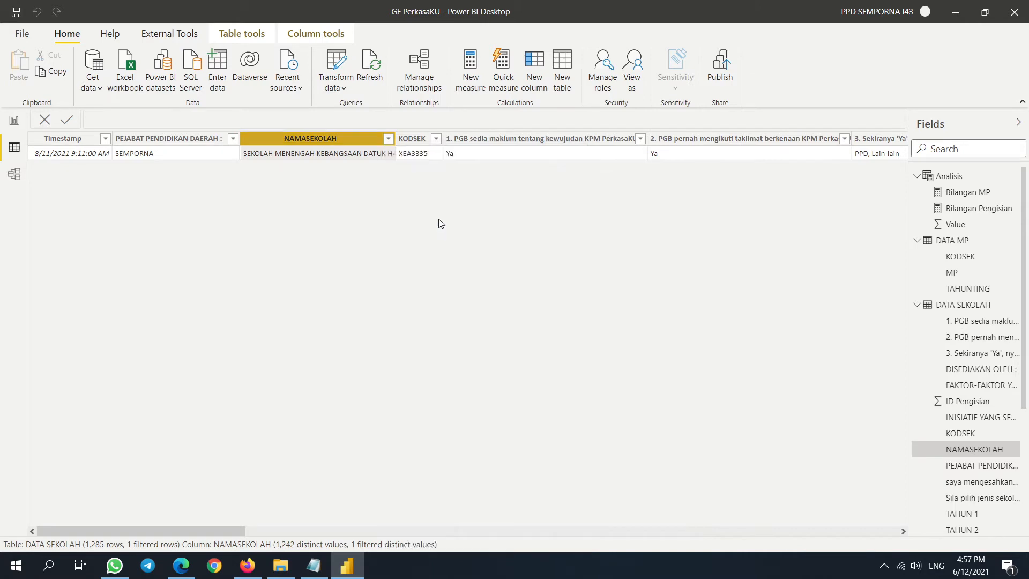
click(14, 121)
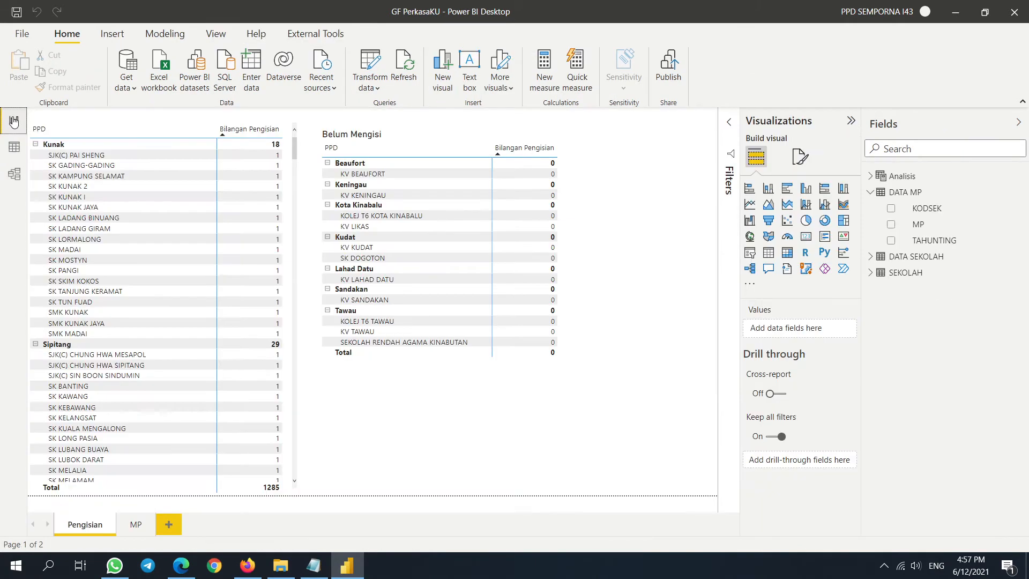
- Shrink the Belum Mengisi matrix by its corner and shift it down and to the right
scroll(261, 262, down, 10)
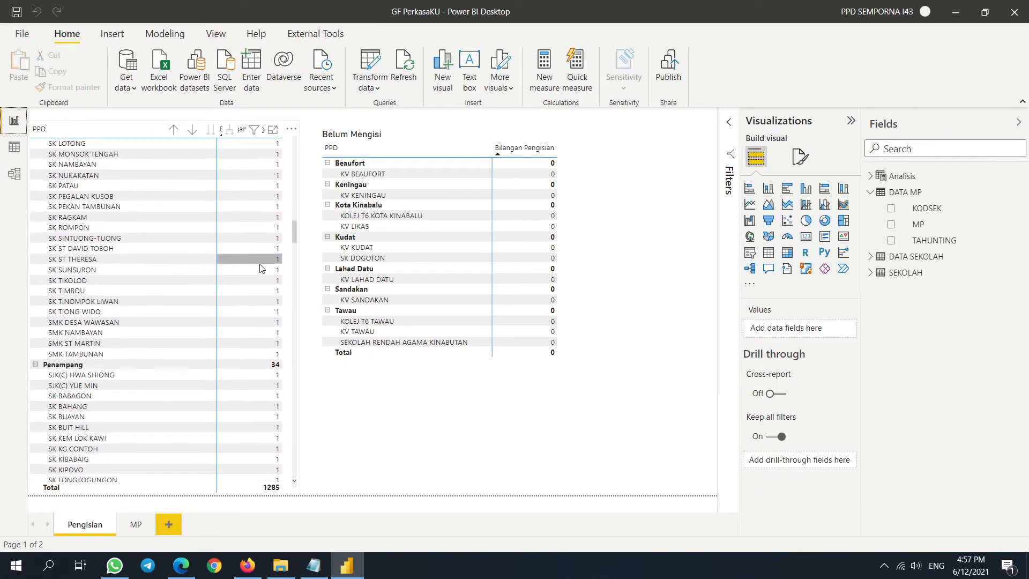
scroll(261, 268, down, 12)
drag(293, 282, 290, 483)
scroll(248, 334, down, 10)
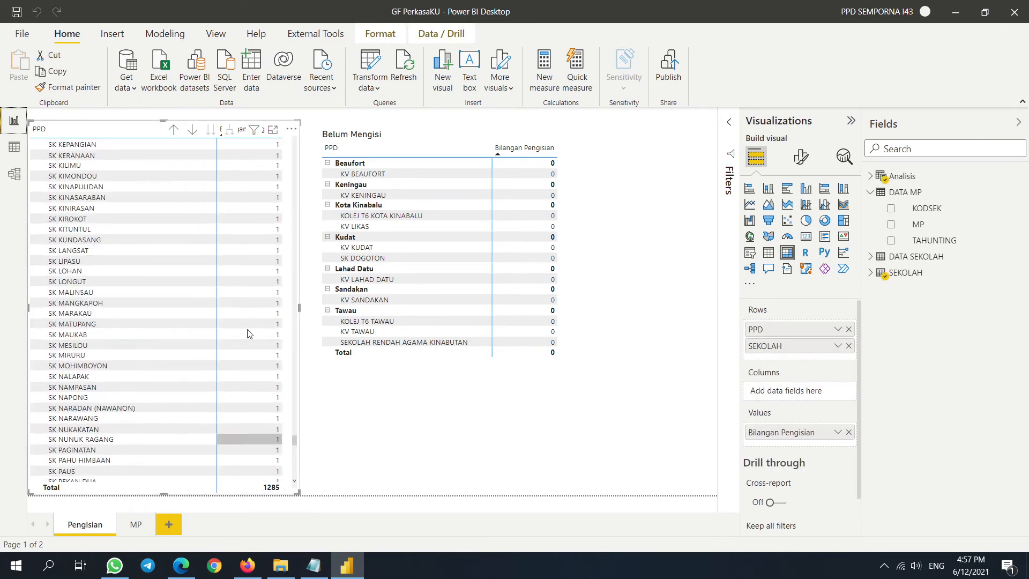
click(594, 220)
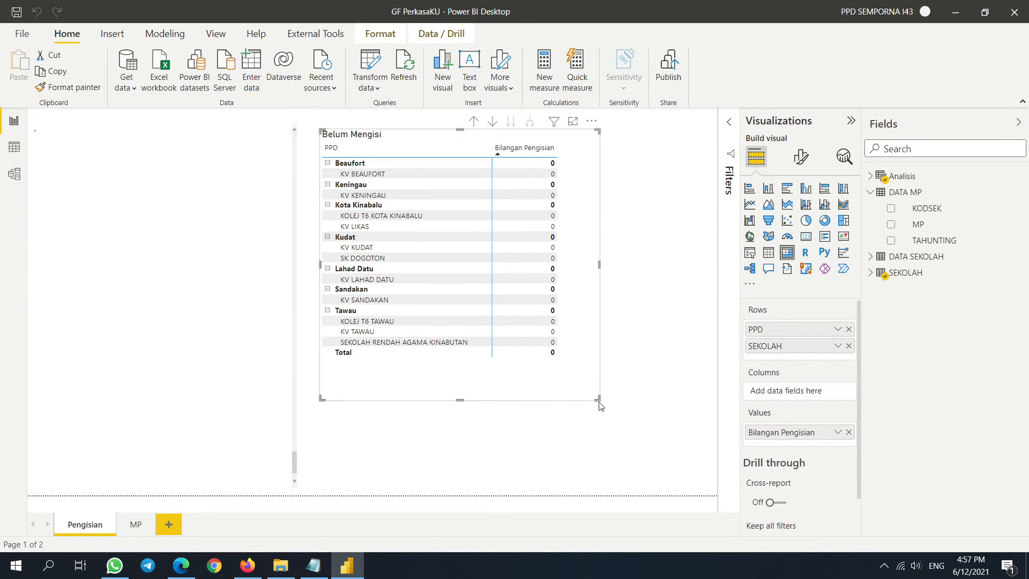
drag(601, 402, 587, 370)
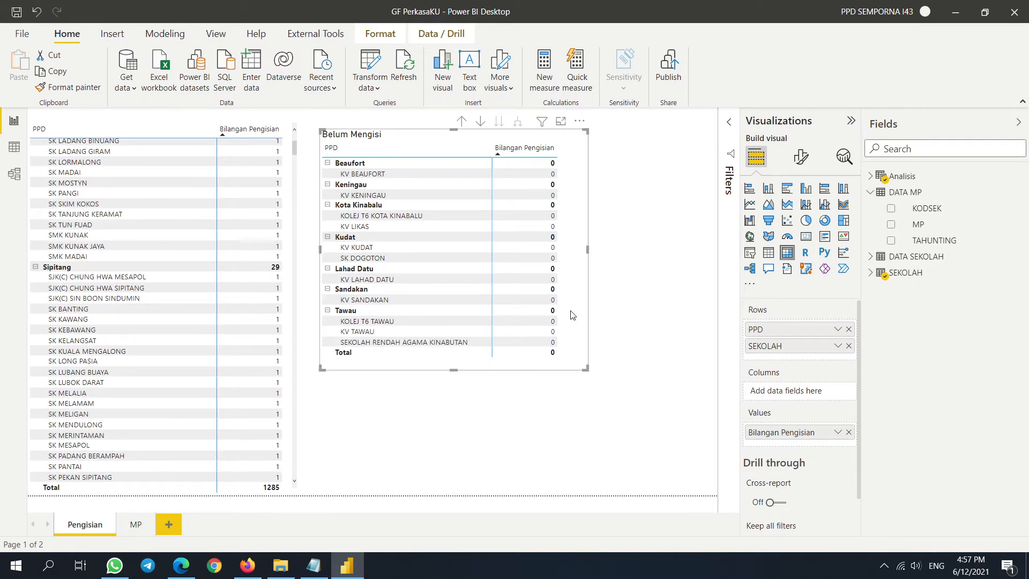
drag(570, 311, 623, 363)
scroll(281, 295, down, 10)
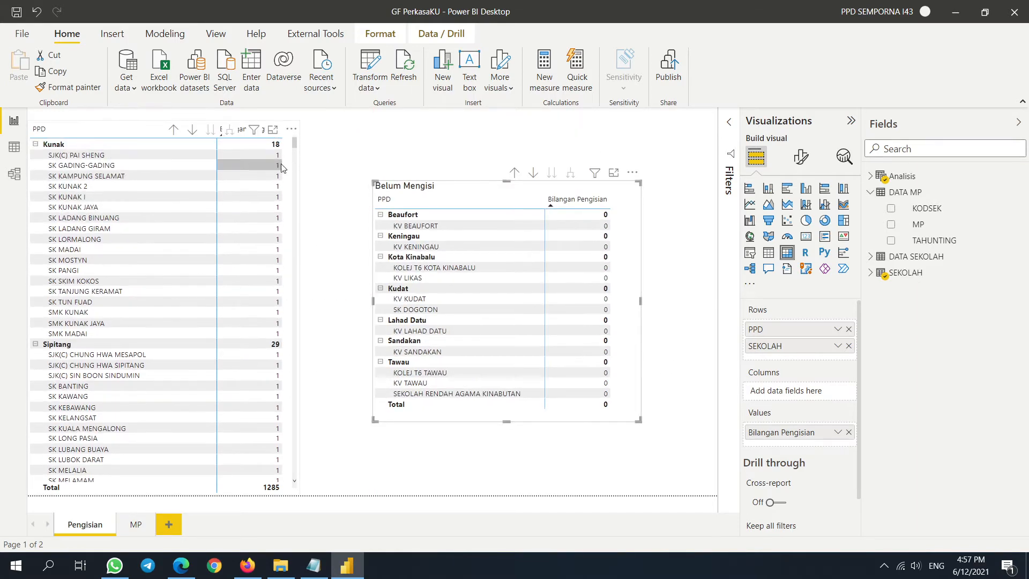
scroll(273, 311, up, 3)
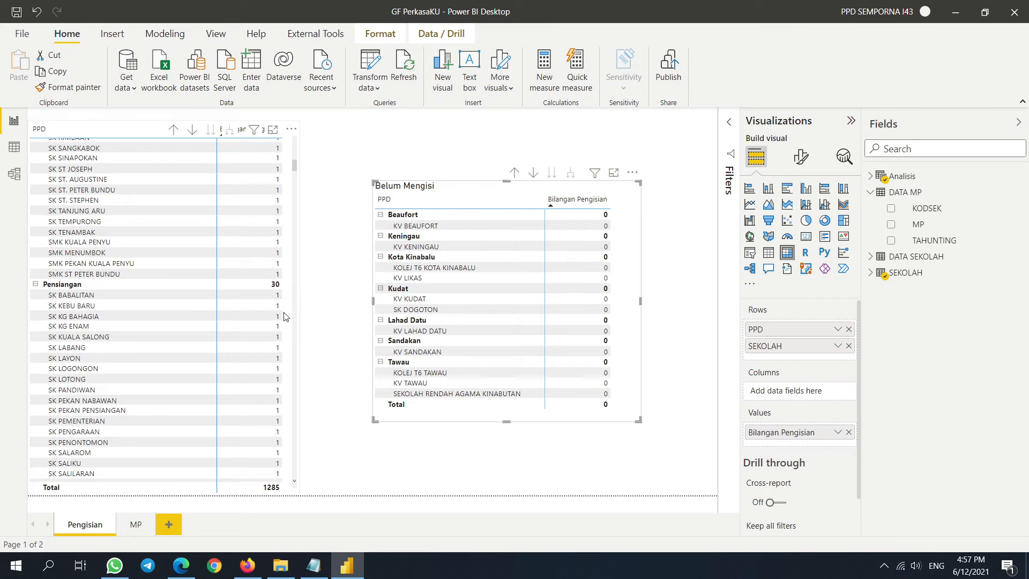
scroll(269, 337, down, 12)
scroll(268, 350, down, 10)
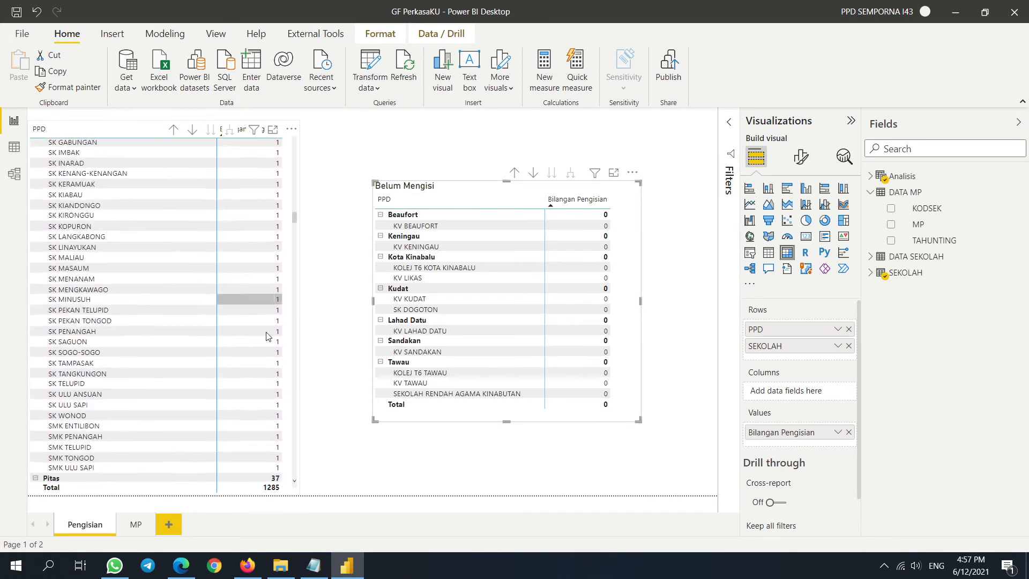
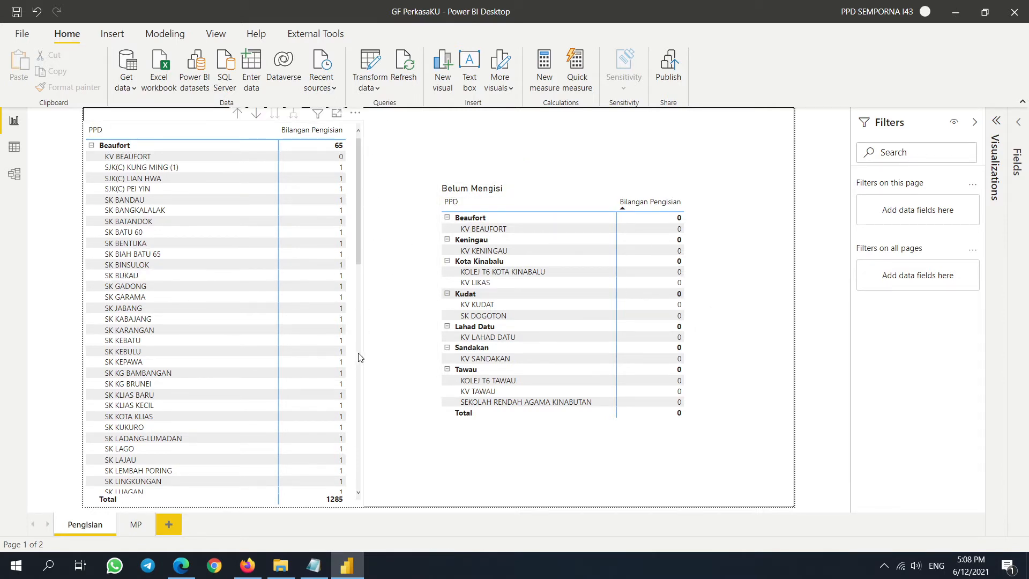
- Shift the left matrix right and remove Bilangan Pengisian from the Belum Mengisi matrix's values
drag(356, 310, 408, 310)
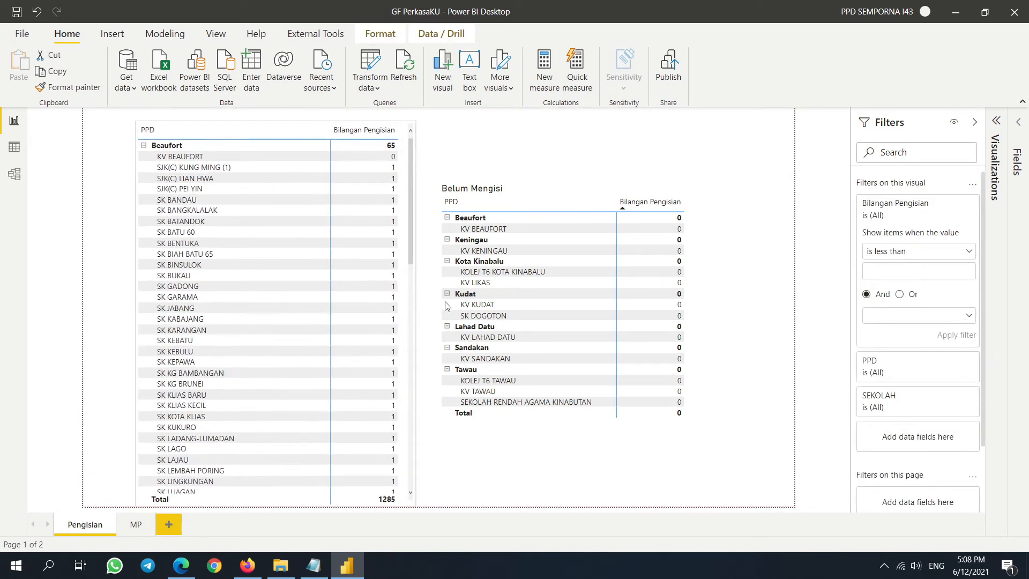
click(711, 262)
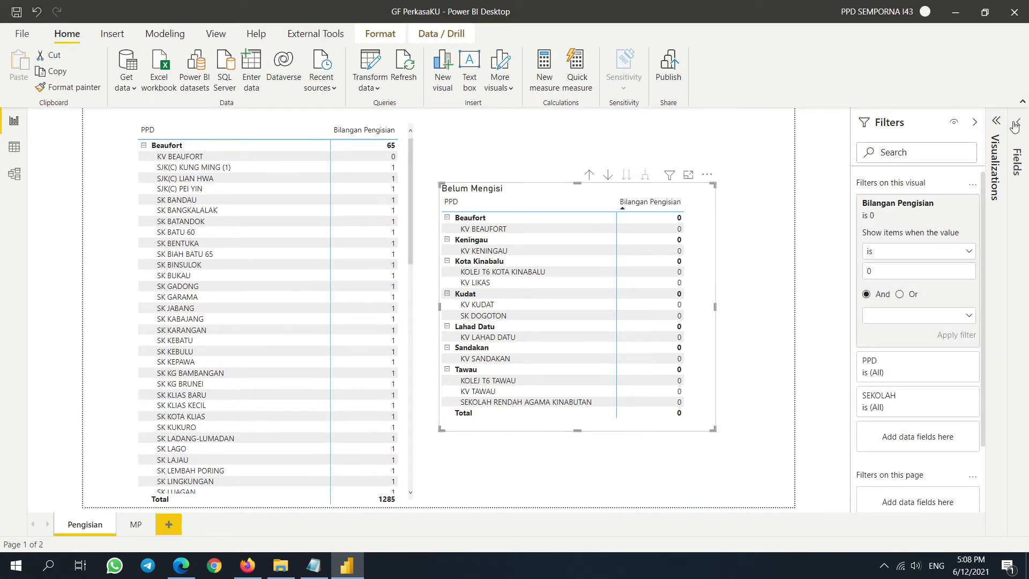
click(1018, 123)
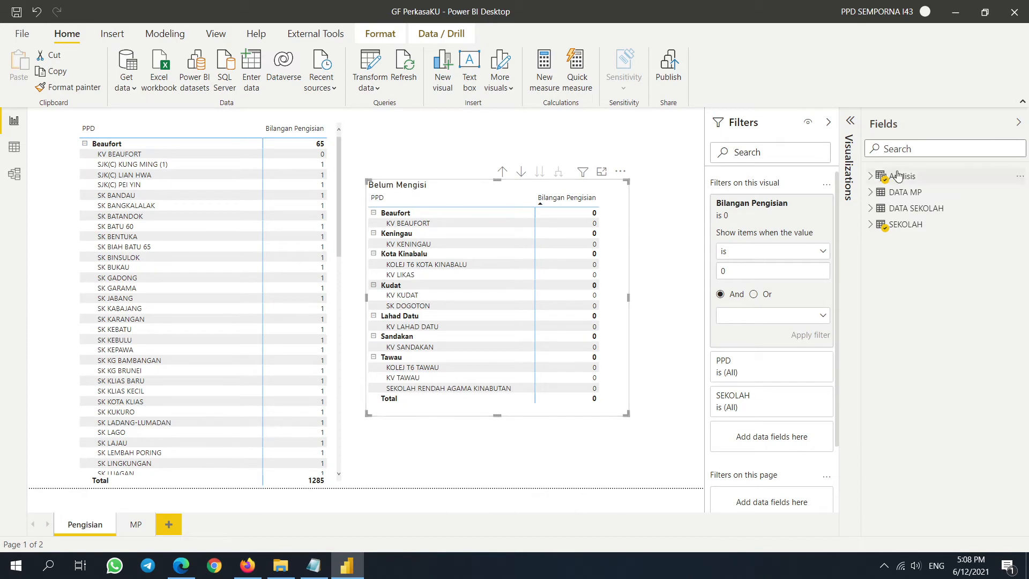
click(870, 176)
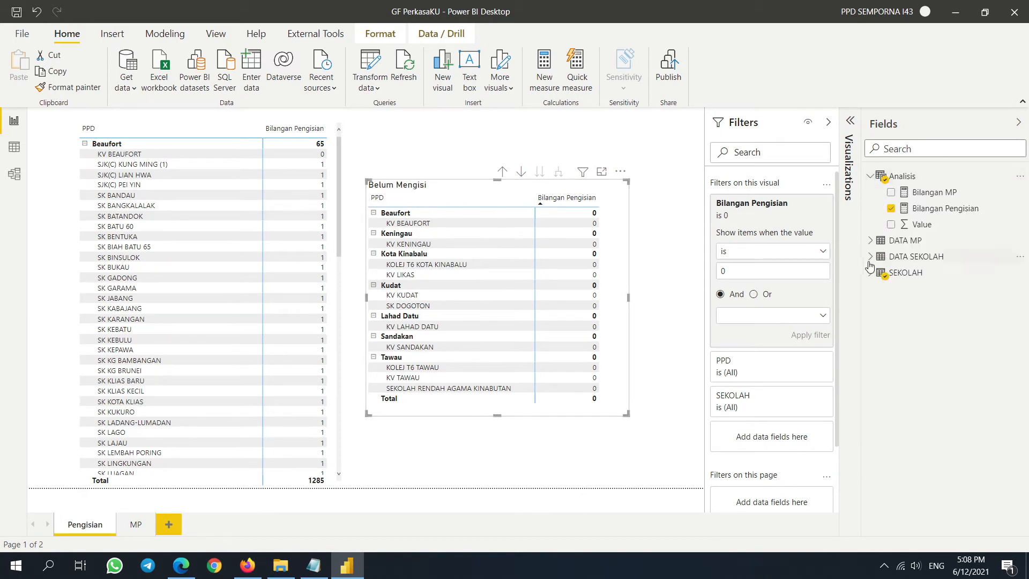
click(851, 125)
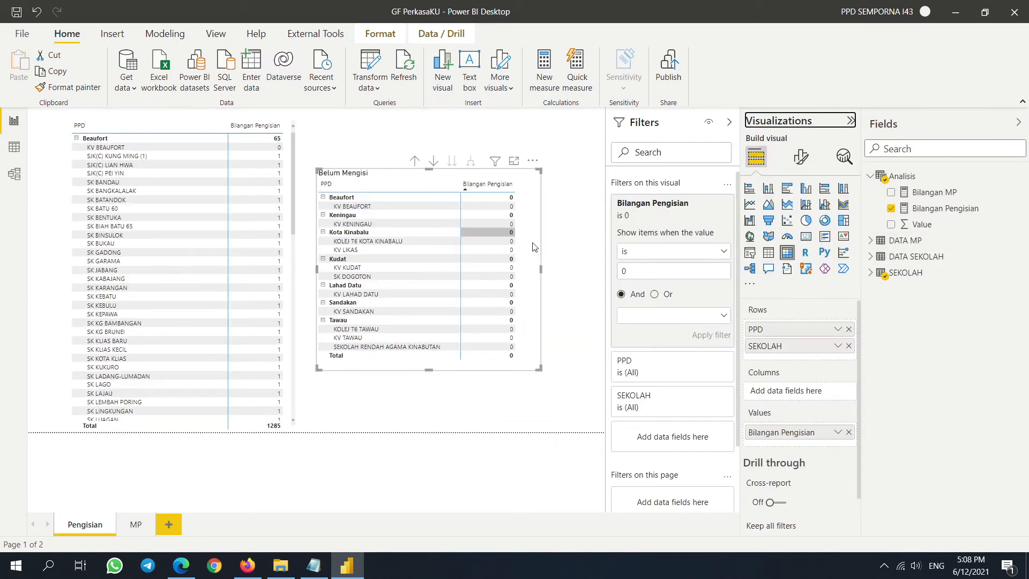
click(848, 431)
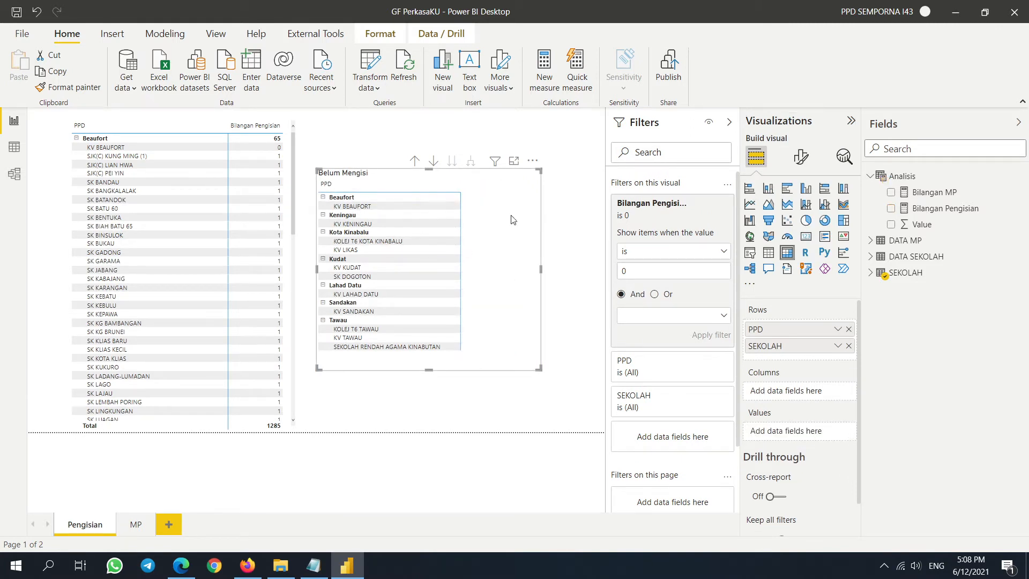
- Toggle Belum Mengisi between table and matrix, then narrow it and move it right
drag(541, 267, 566, 283)
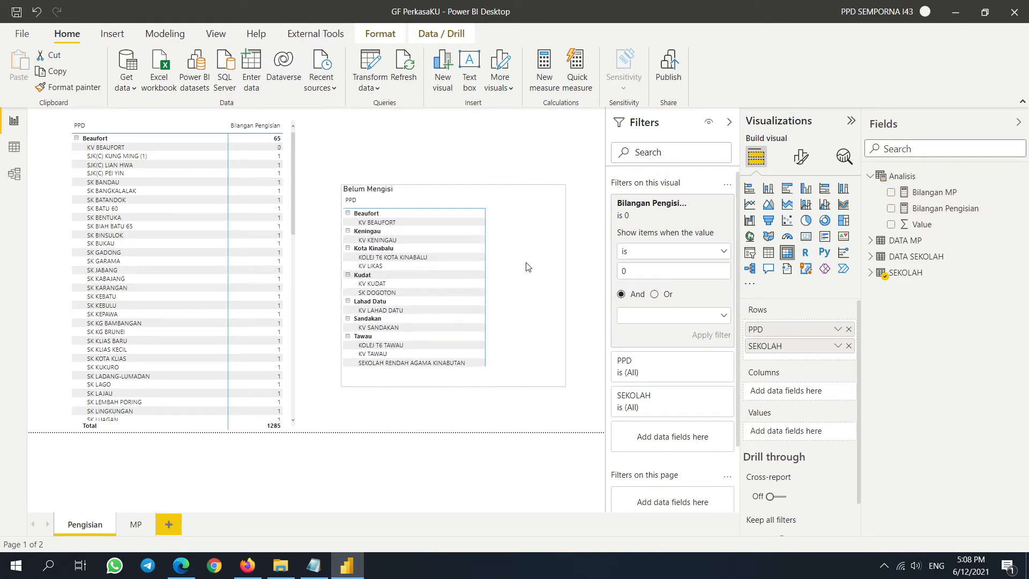
click(768, 252)
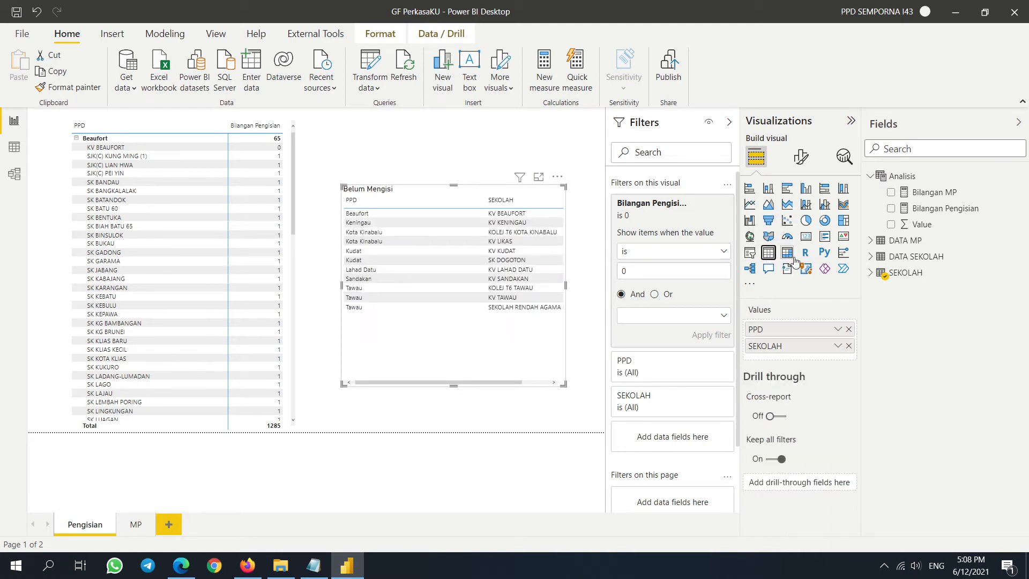
click(787, 252)
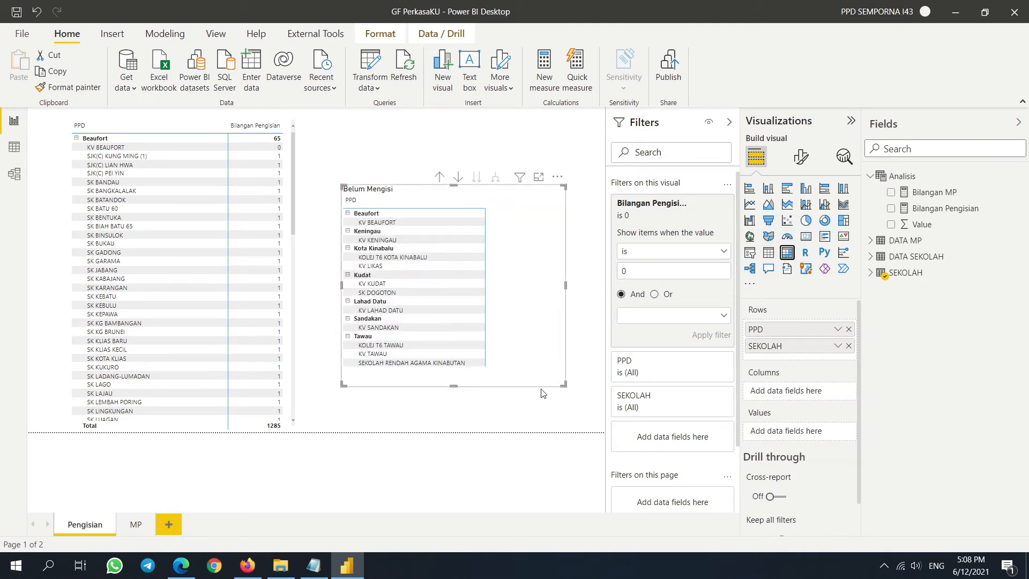
drag(564, 386, 506, 394)
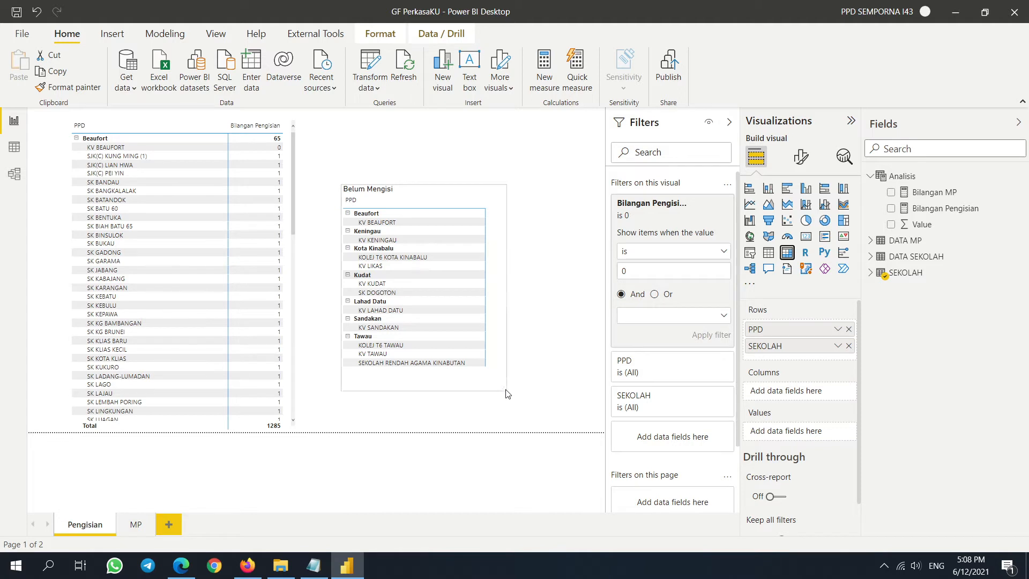
drag(482, 201, 545, 204)
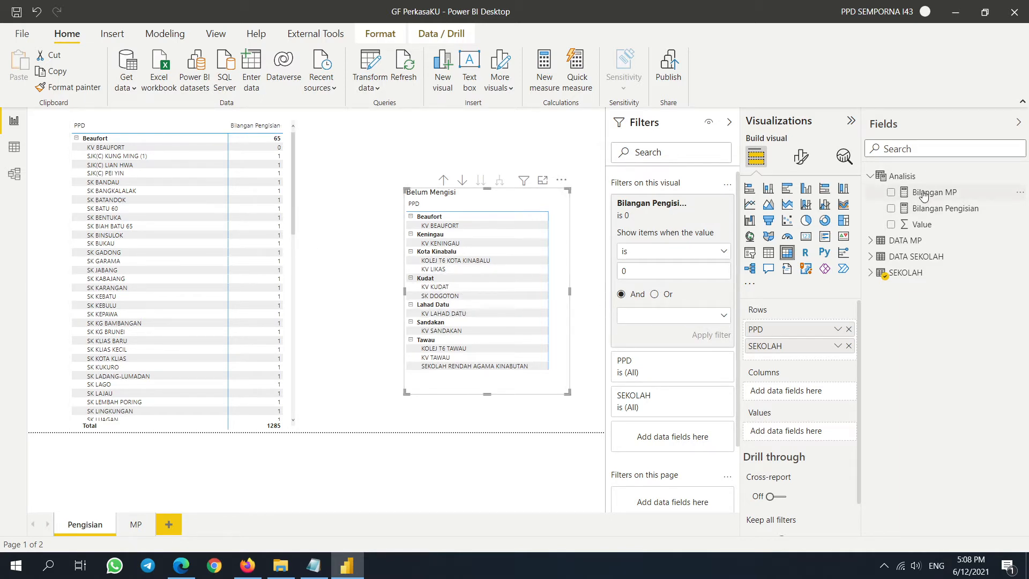
click(908, 177)
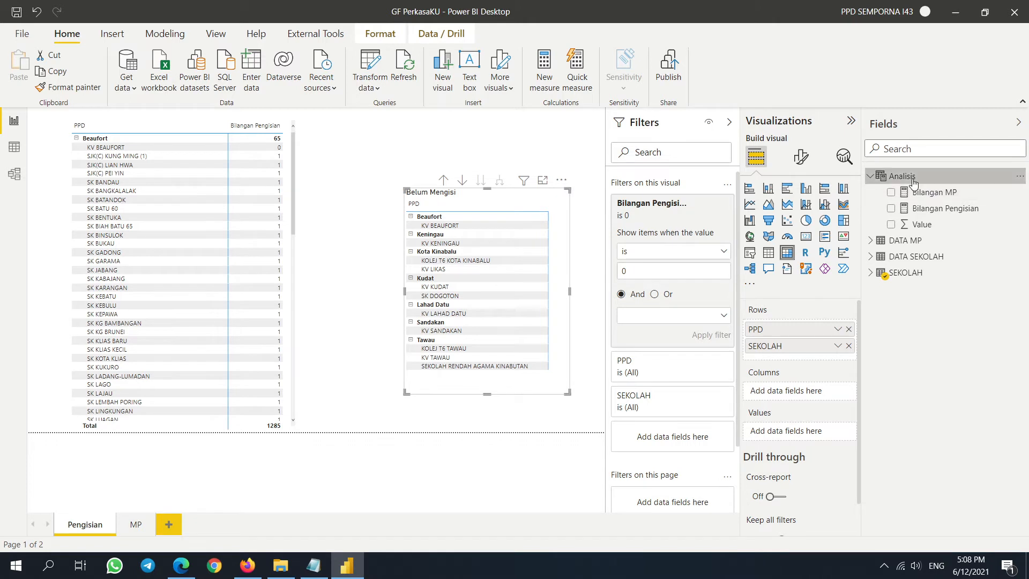
- Start a new measure in the Analisis table named Bilangan Sekolah
click(166, 34)
click(117, 35)
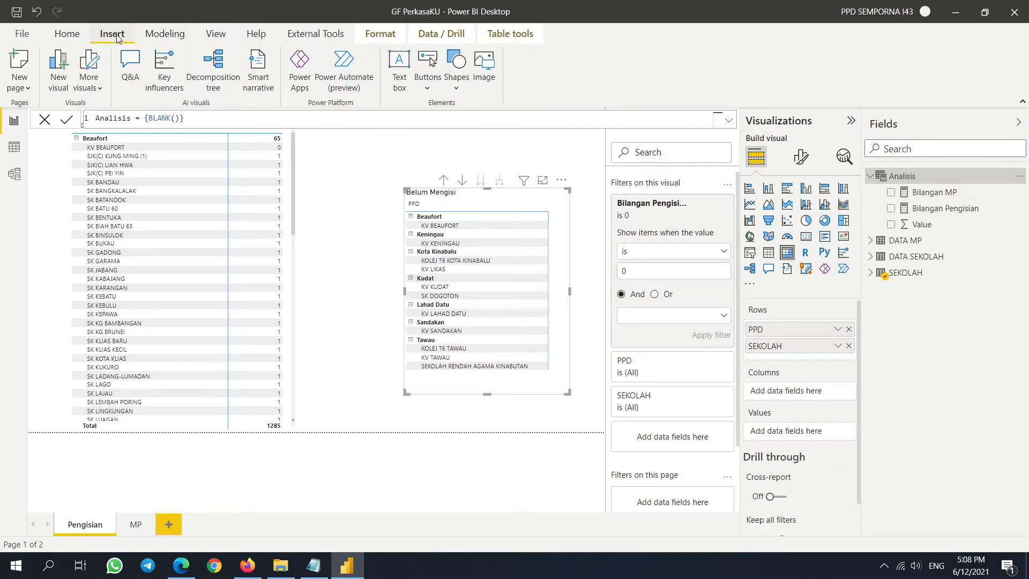
click(163, 34)
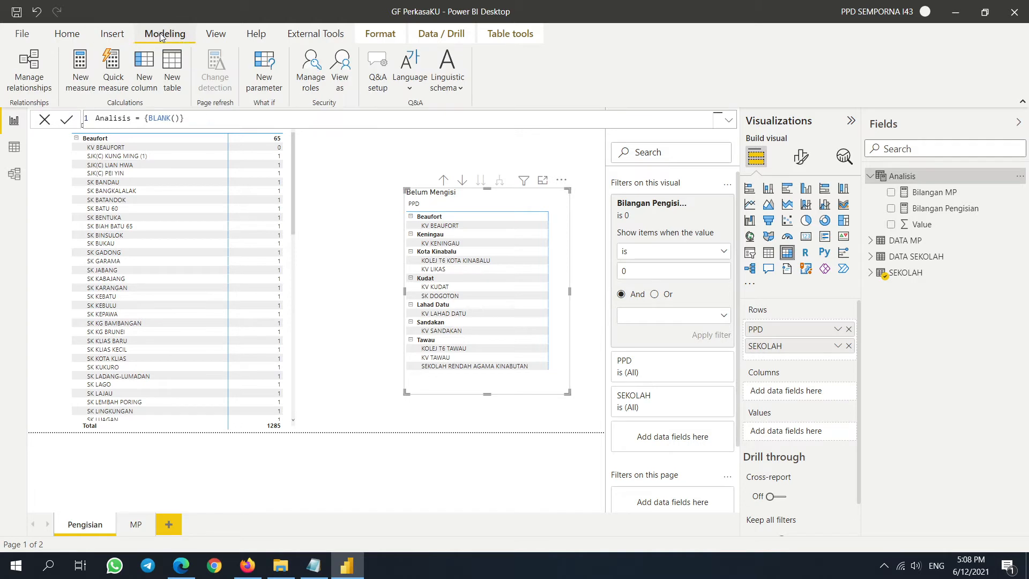
click(80, 78)
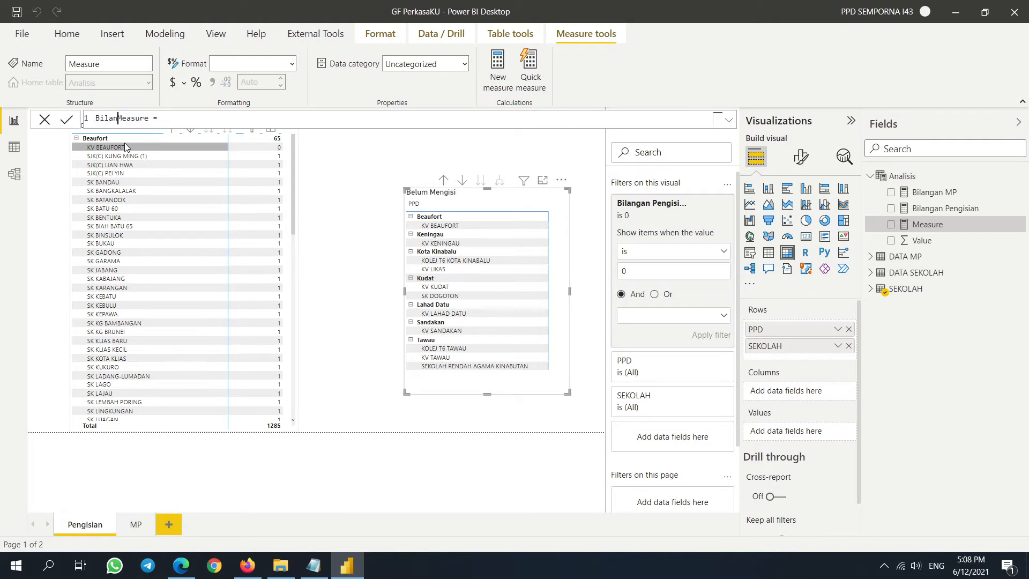
text(Bilanga)
text(n wk)
key(BackSpace)
key(BackSpace)
text(Sekolh)
key(BackSpace)
text(ah)
key(Delete)
key(Delete)
key(Delete)
key(Delete)
key(Delete)
key(Delete)
key(Delete)
key(End)
- Define it as DISTINCTCOUNT(SEKOLAH[KODSEK]), commit it, and delete the accidental Q&A visual
text(DSI)
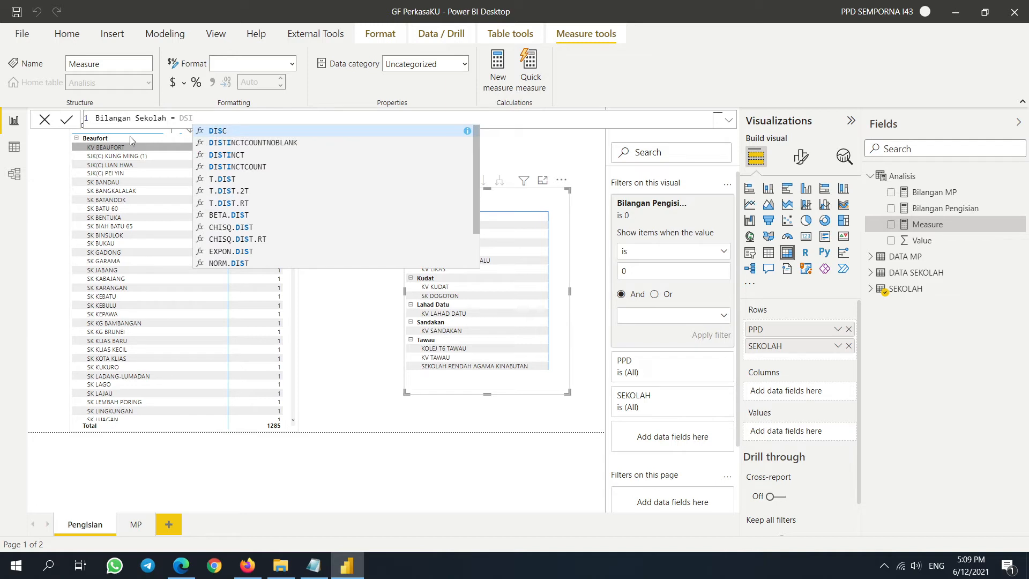
click(250, 167)
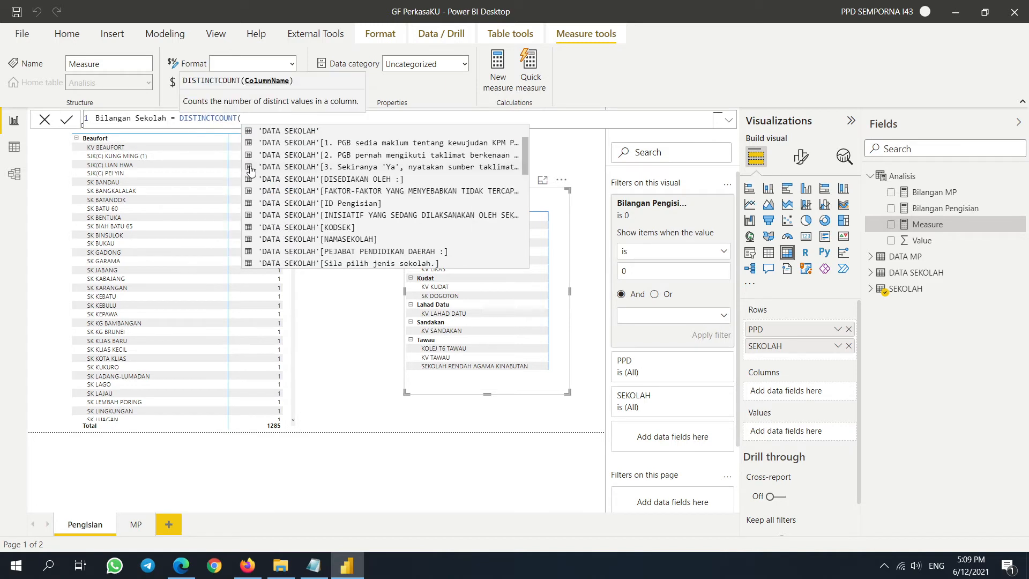
text(KO)
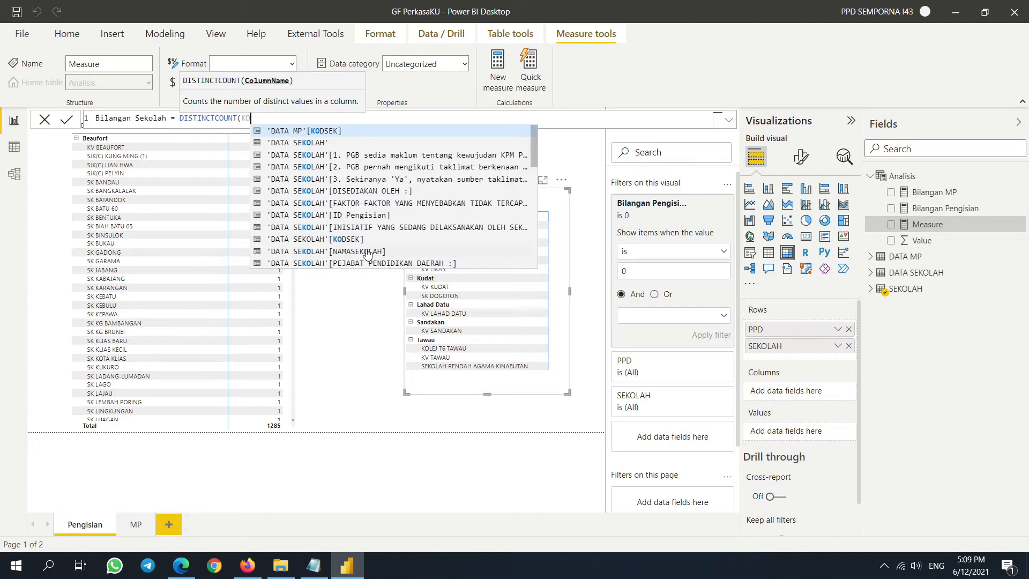
scroll(367, 249, down, 3)
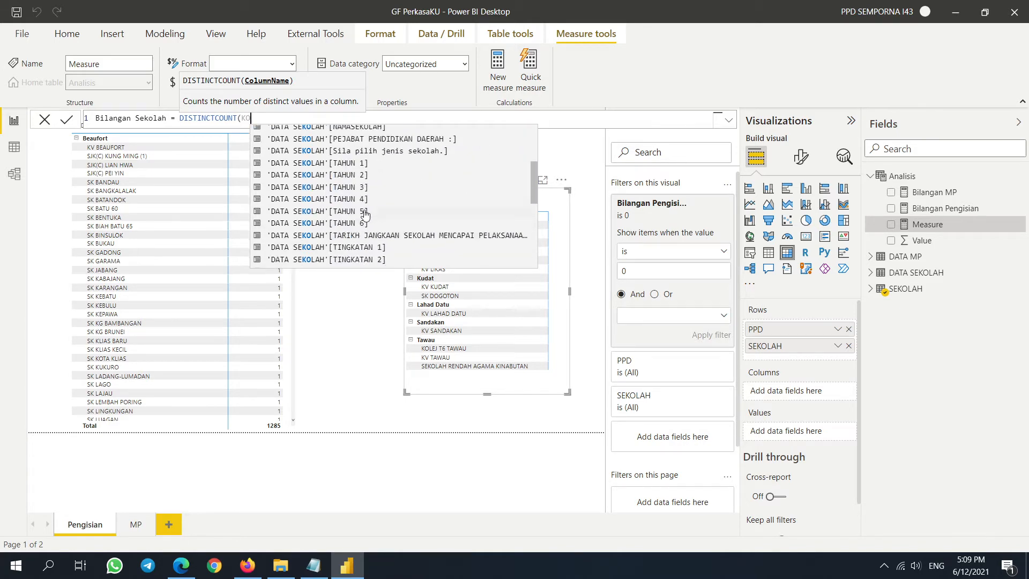
scroll(370, 231, up, 3)
text(d)
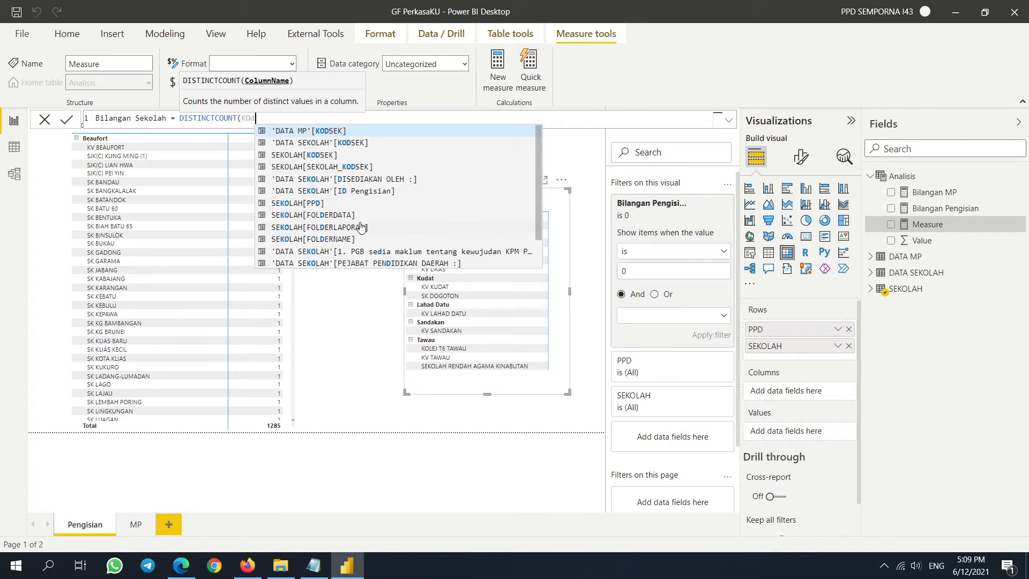
click(313, 159)
click(315, 159)
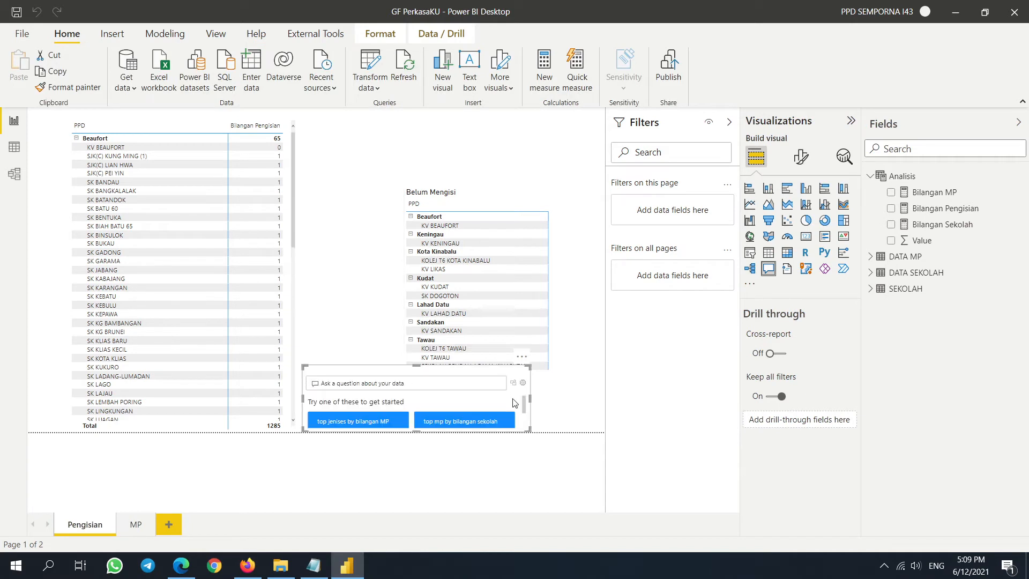
key(Delete)
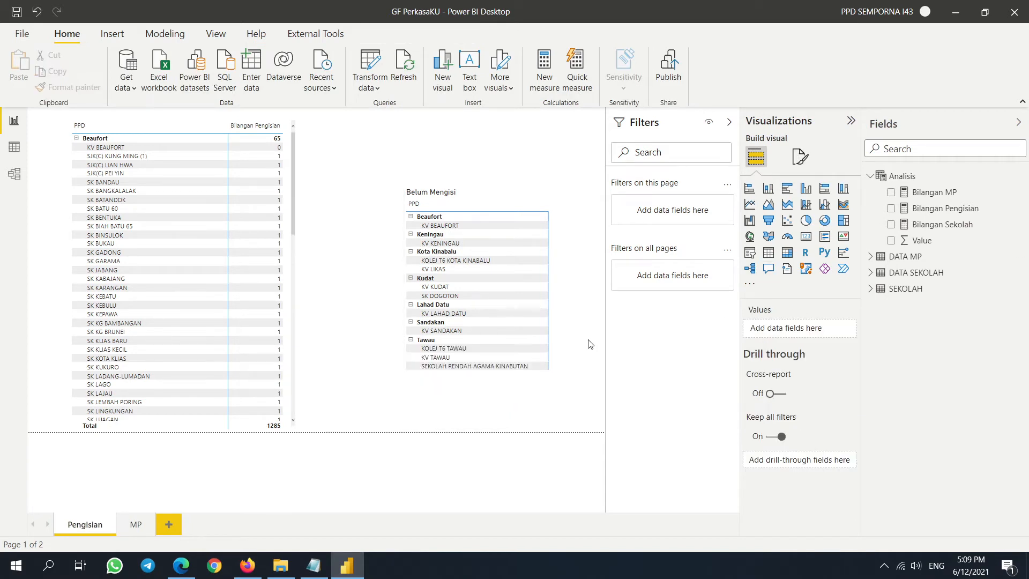
click(560, 294)
- Add Bilangan Sekolah to the Belum Mengisi matrix, widen it and move it left
click(891, 224)
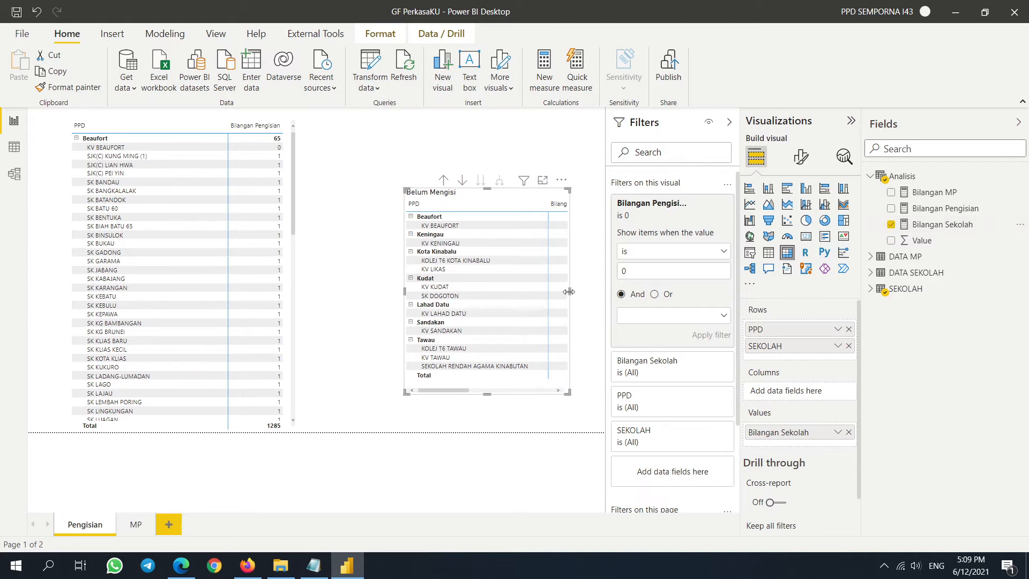
drag(569, 291, 604, 292)
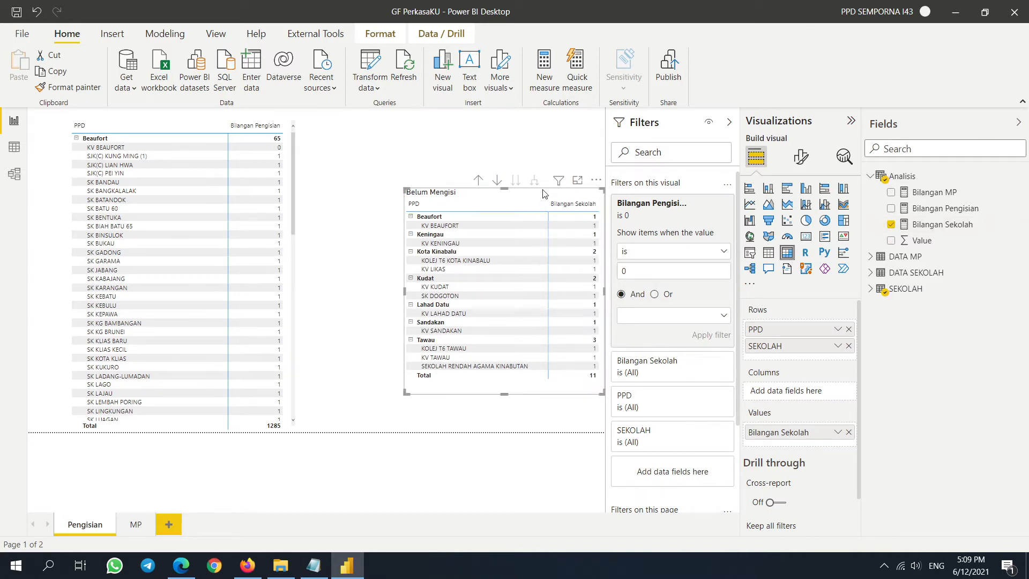
drag(543, 193, 482, 200)
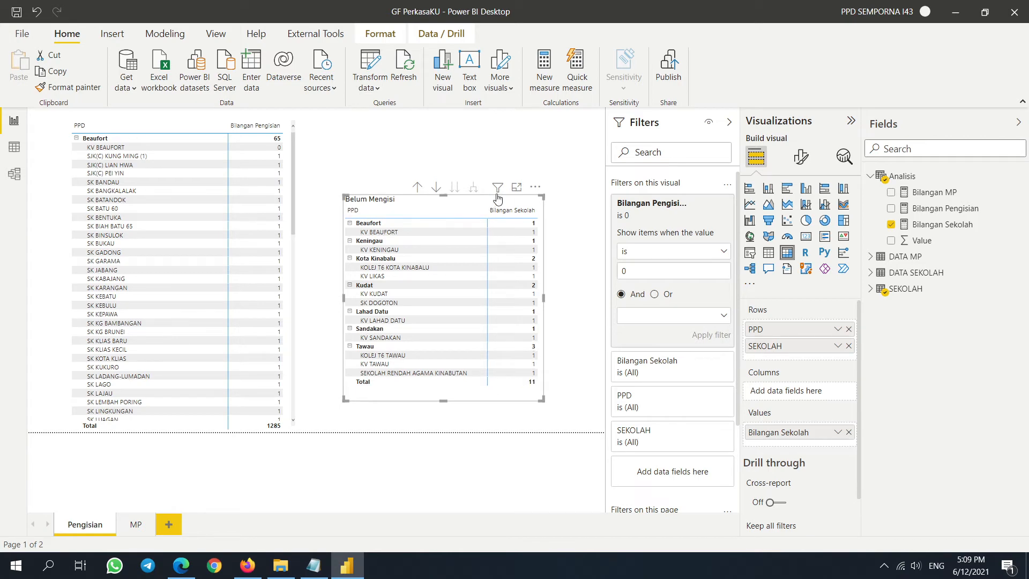
click(292, 205)
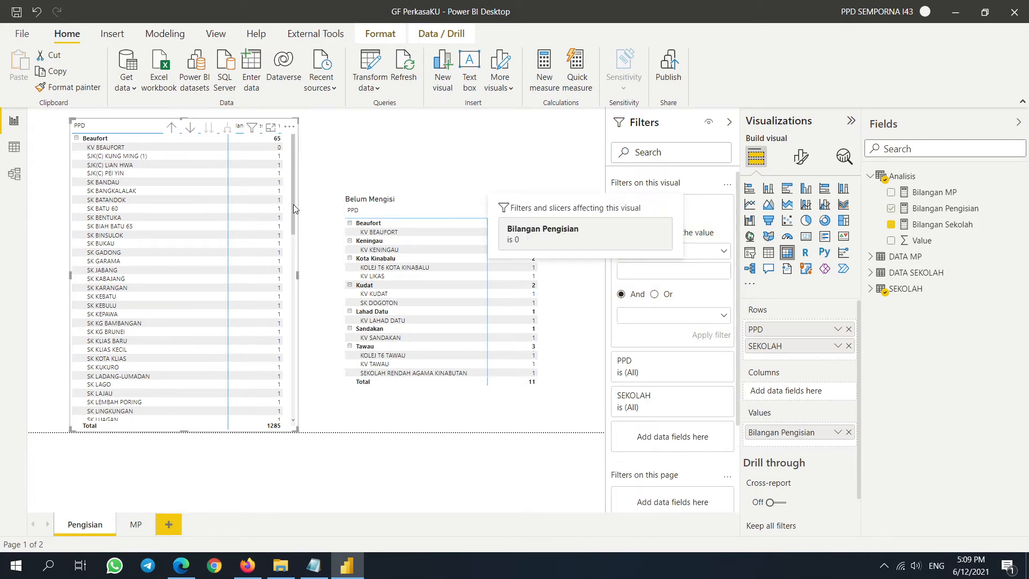
click(542, 295)
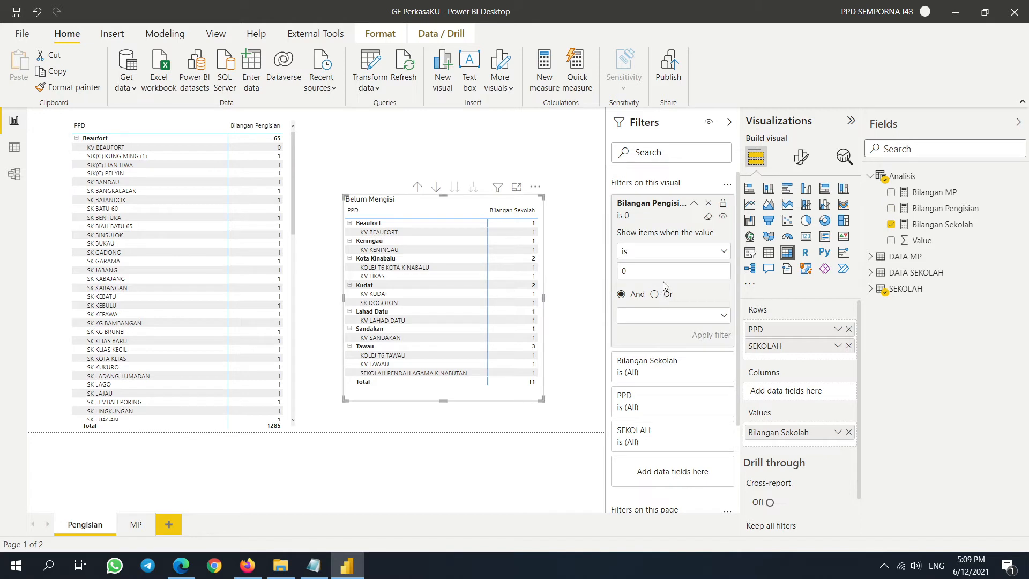
- Filter the left PPD matrix to Bilangan Pengisian is 1 and show Bilangan Sekolah instead
click(292, 178)
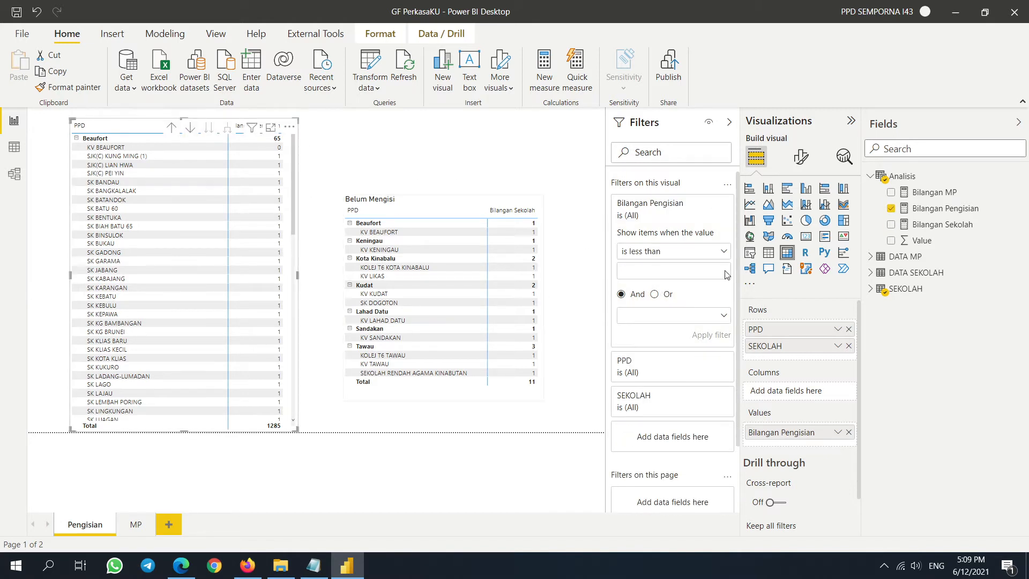
click(723, 253)
click(632, 336)
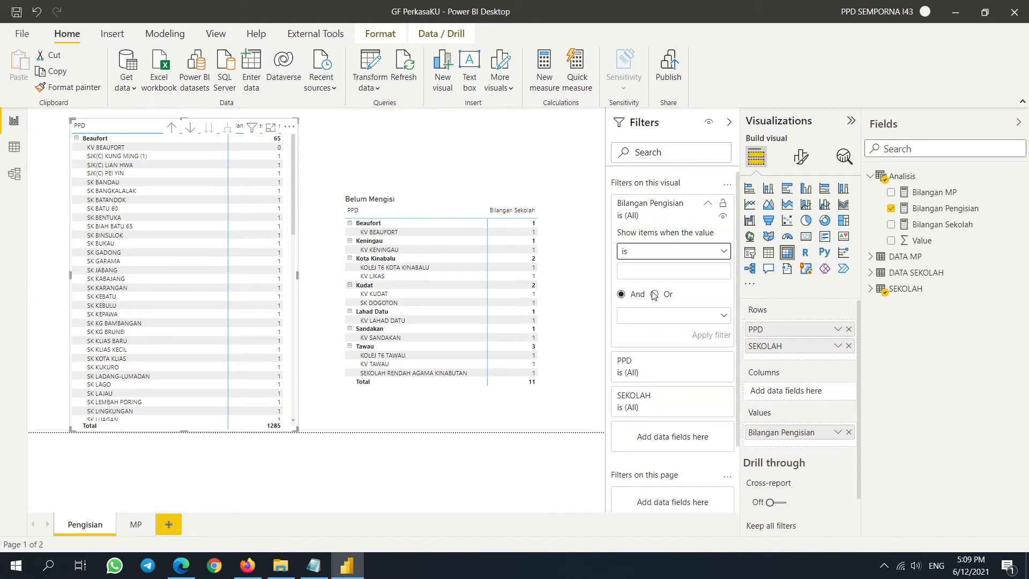
click(654, 272)
text(1)
click(721, 336)
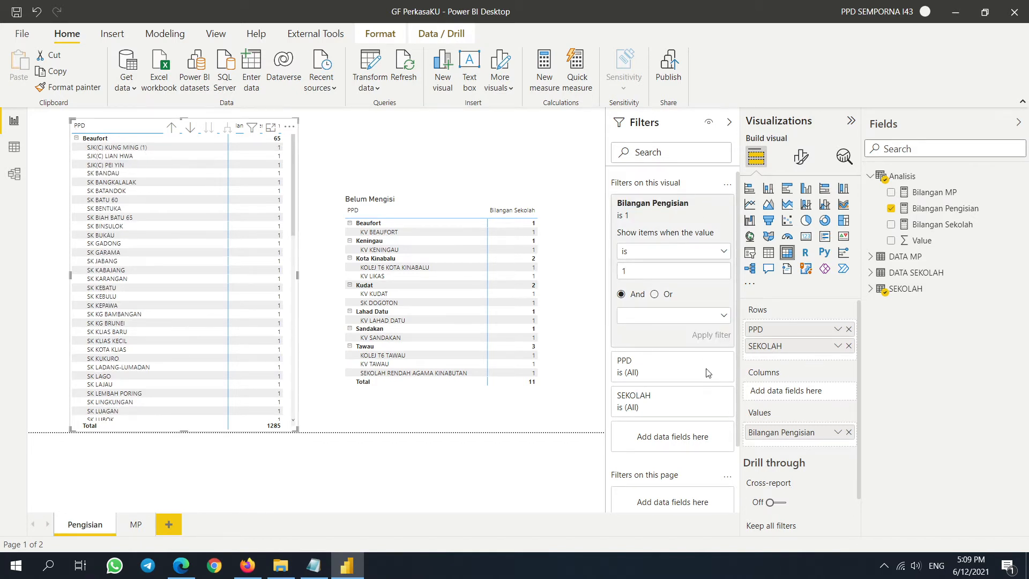
click(848, 432)
click(890, 225)
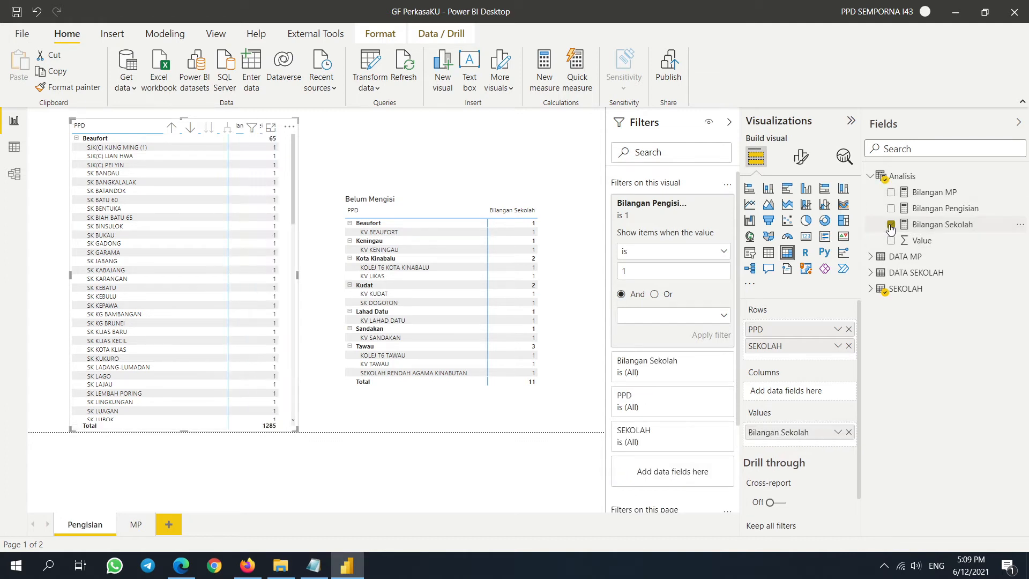
- Scroll the left matrix down to Kudat and cross-filter the page to it
click(289, 129)
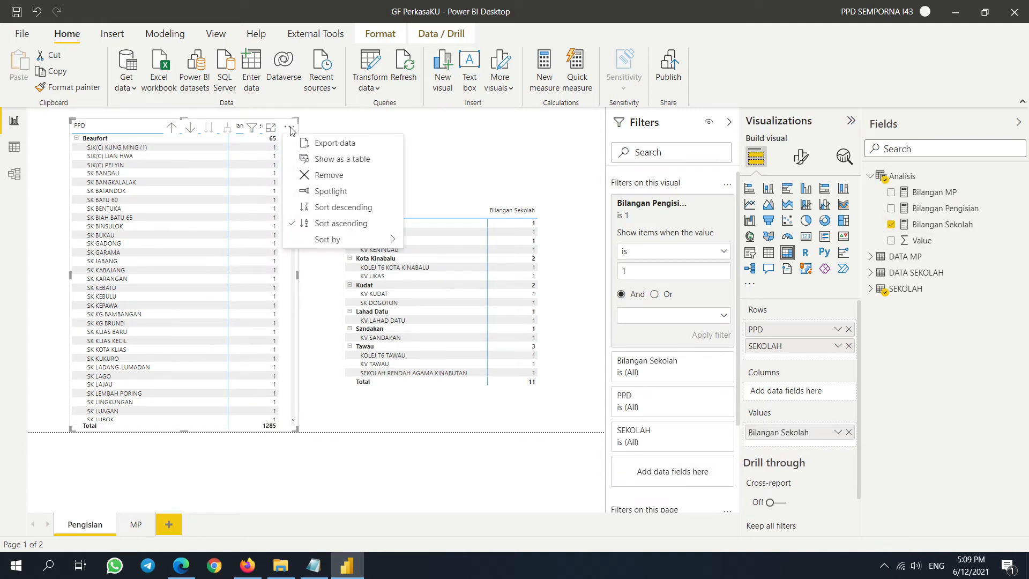
click(455, 166)
scroll(177, 276, down, 10)
scroll(178, 277, down, 5)
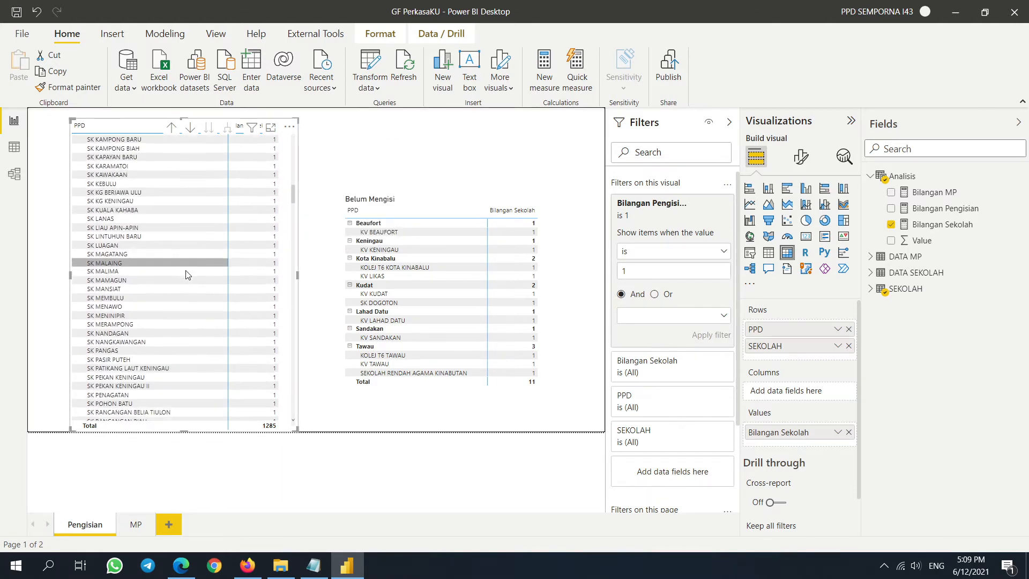
drag(293, 215, 287, 364)
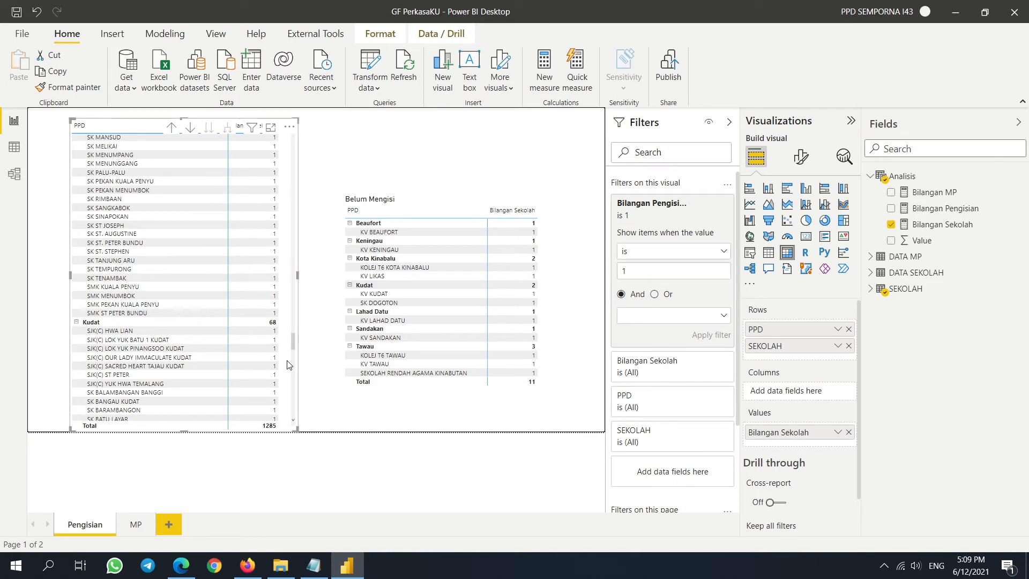
click(96, 323)
scroll(237, 310, down, 5)
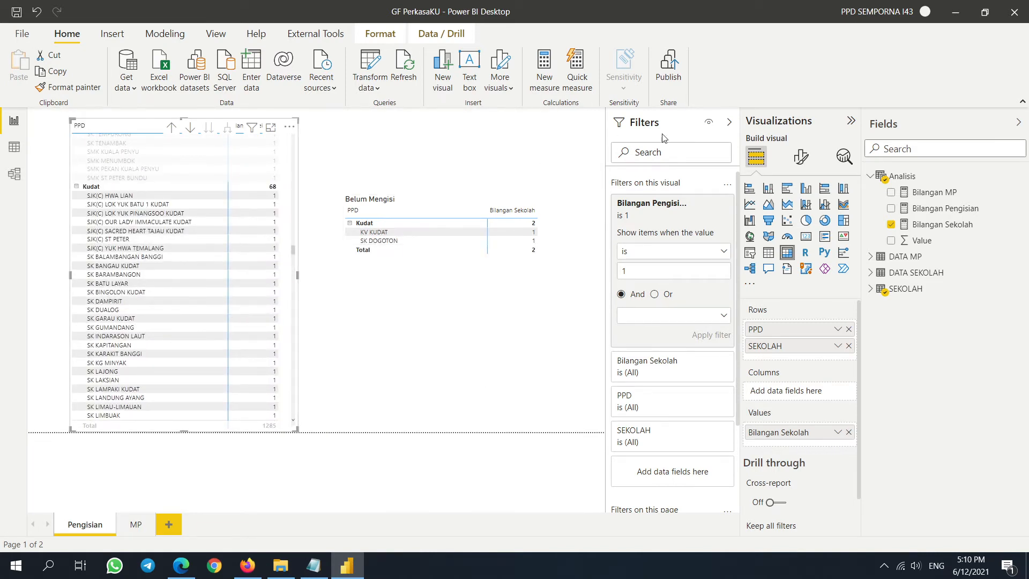
click(729, 123)
- Collapse the side panes, clear the Kudat filter, and reposition and resize both tables
click(1017, 123)
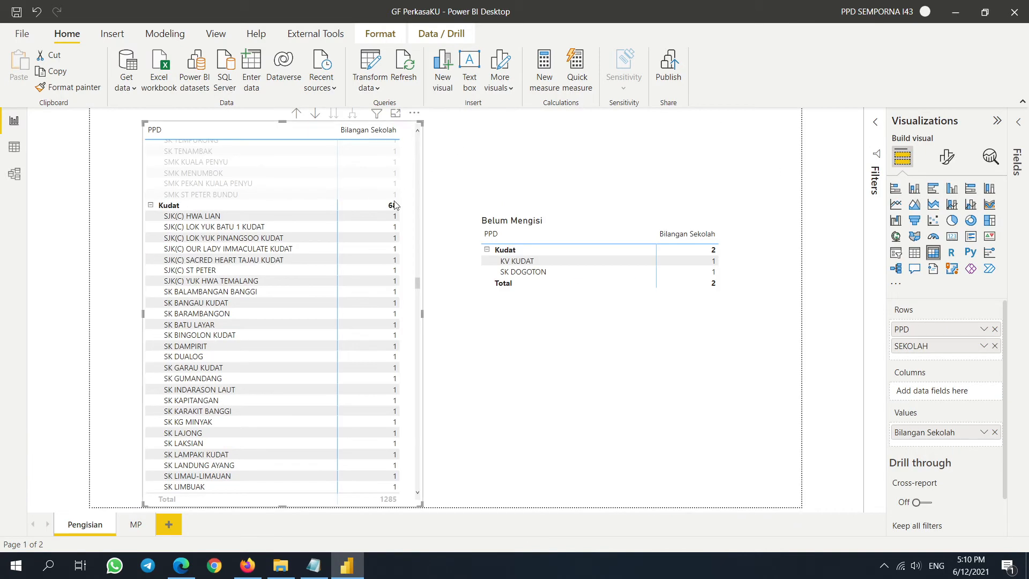
click(185, 203)
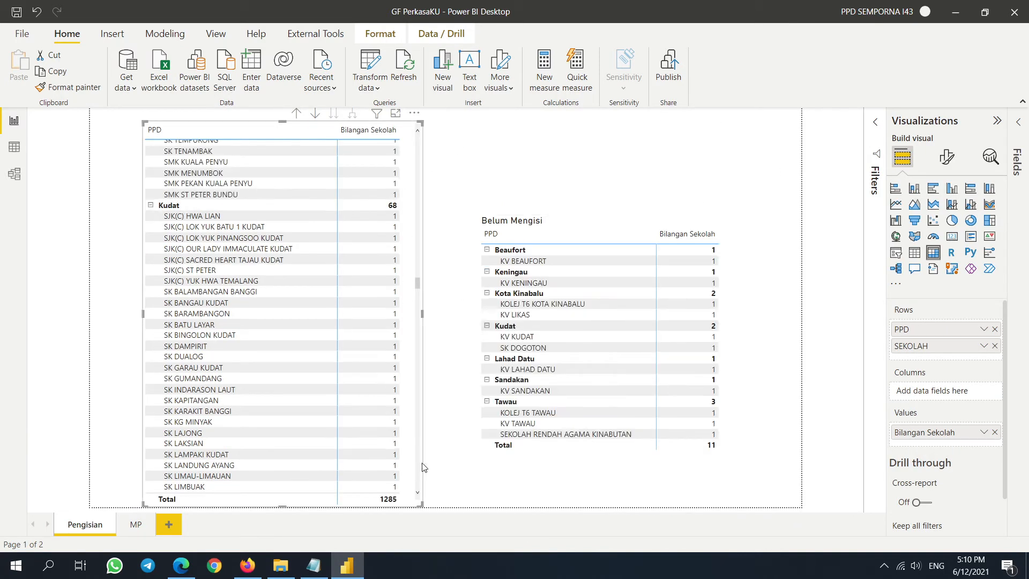
drag(641, 462, 616, 402)
drag(411, 456, 357, 464)
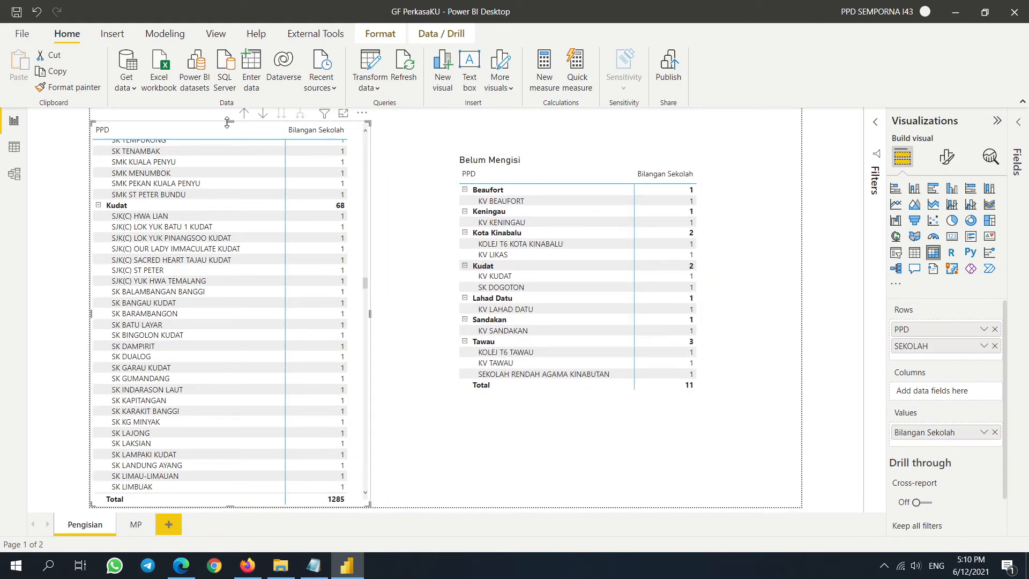
drag(231, 122, 246, 156)
drag(602, 164, 538, 172)
- Open the General formatting options for the left PPD table
click(261, 157)
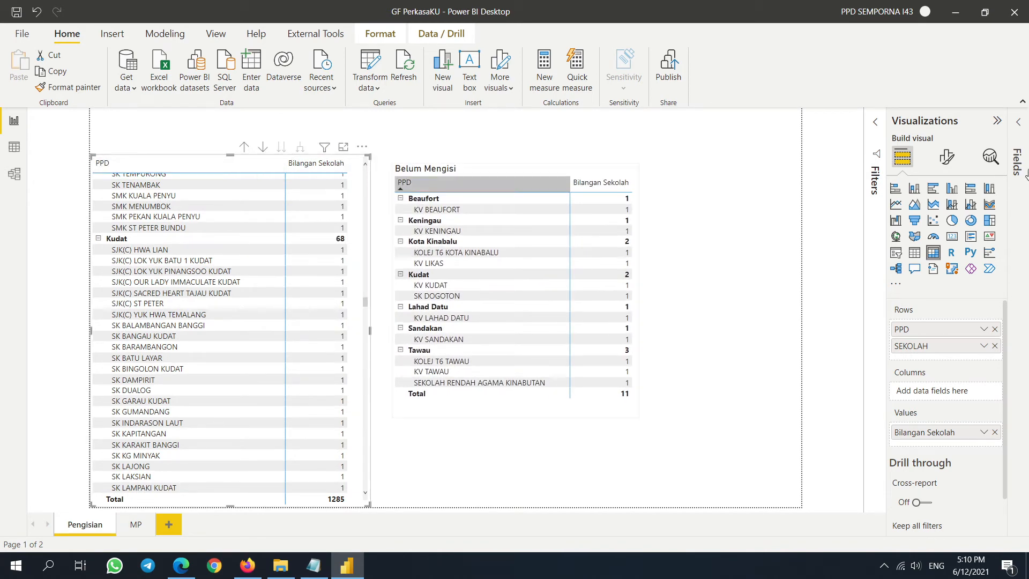
click(1014, 137)
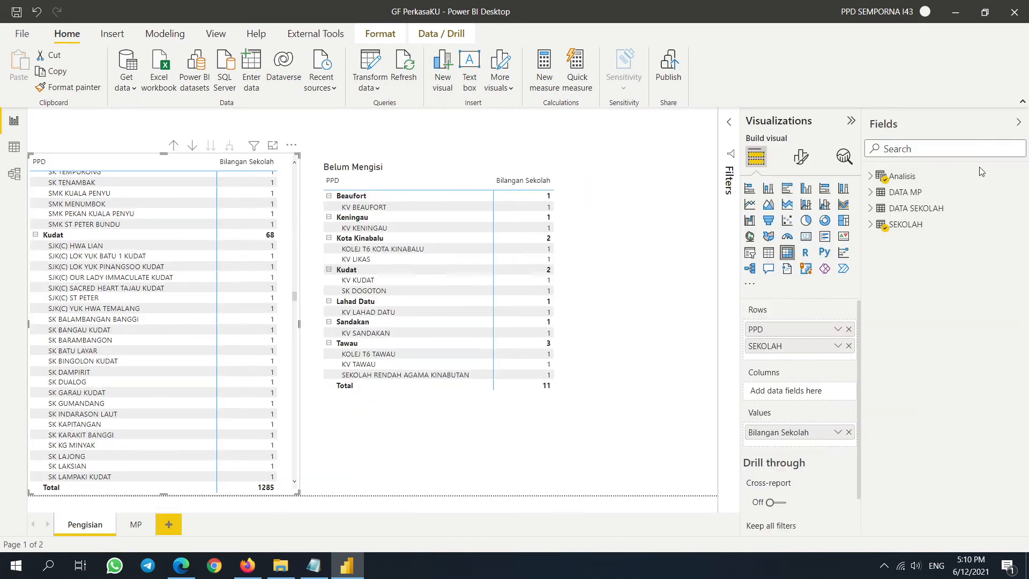
click(803, 160)
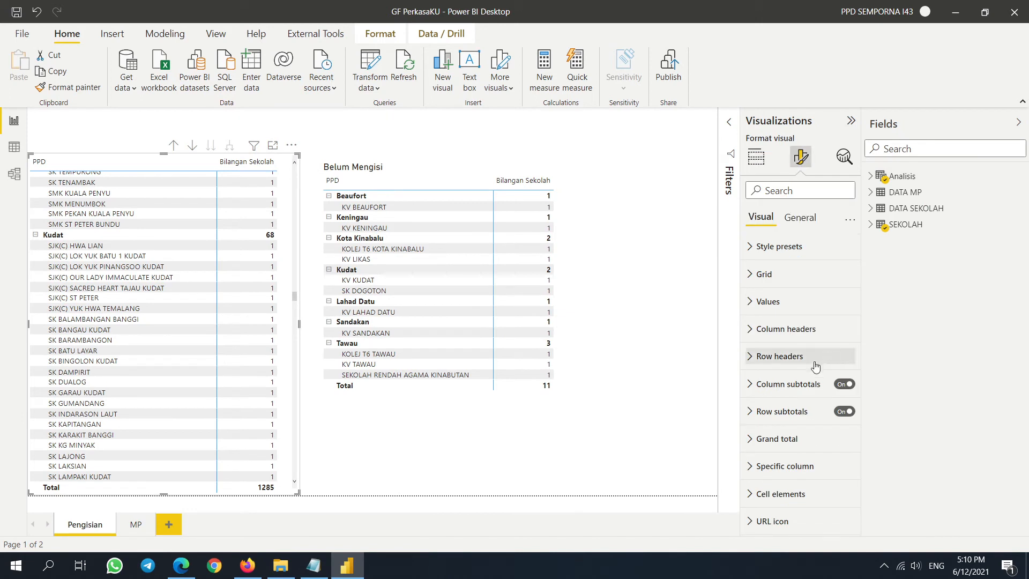
click(804, 219)
- Turn on the left table's title and set it to 'Sudah Mengisi'
click(785, 280)
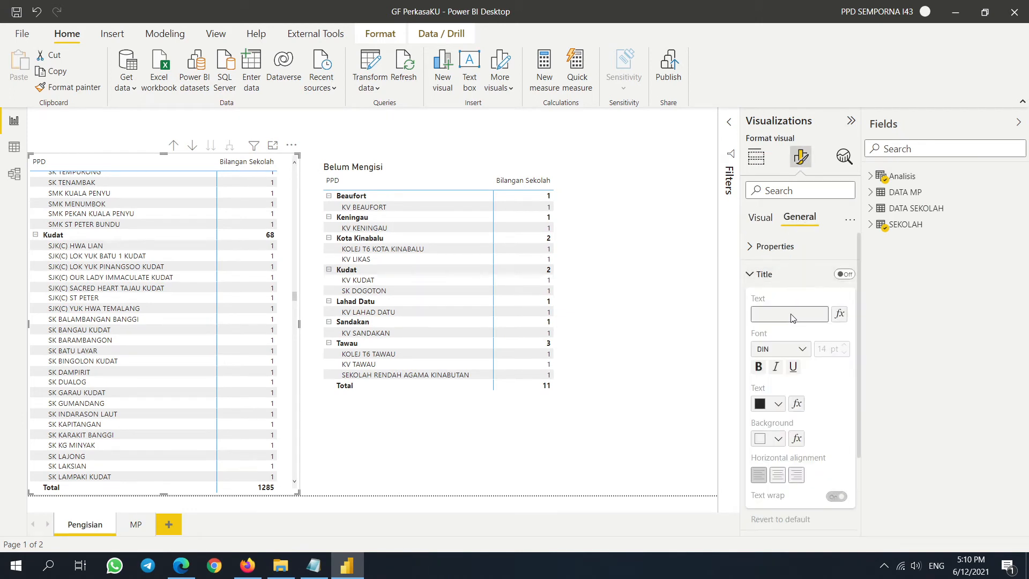
click(850, 277)
text(Sud)
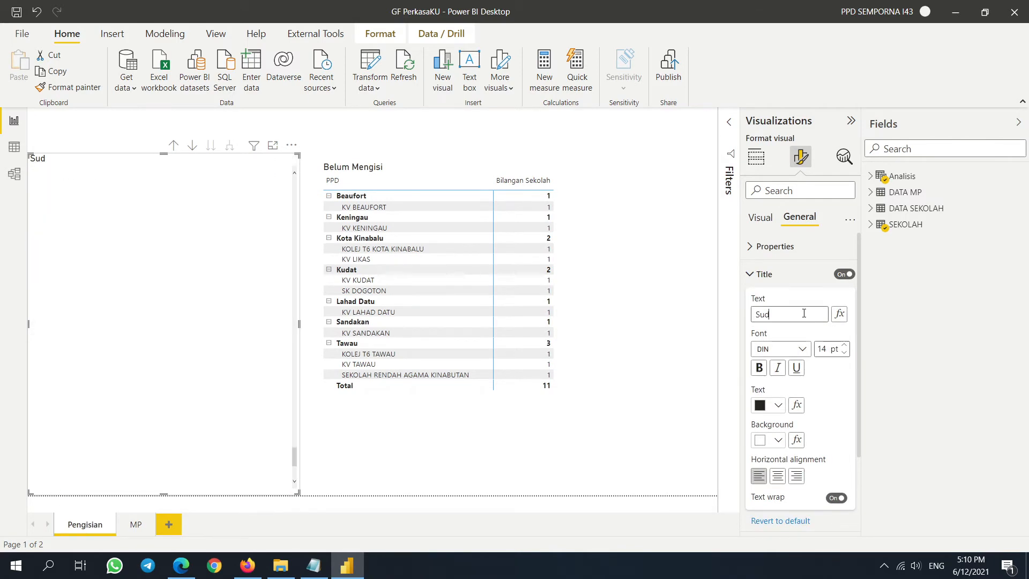
text(u)
key(BackSpace)
key(Caps_Lock)
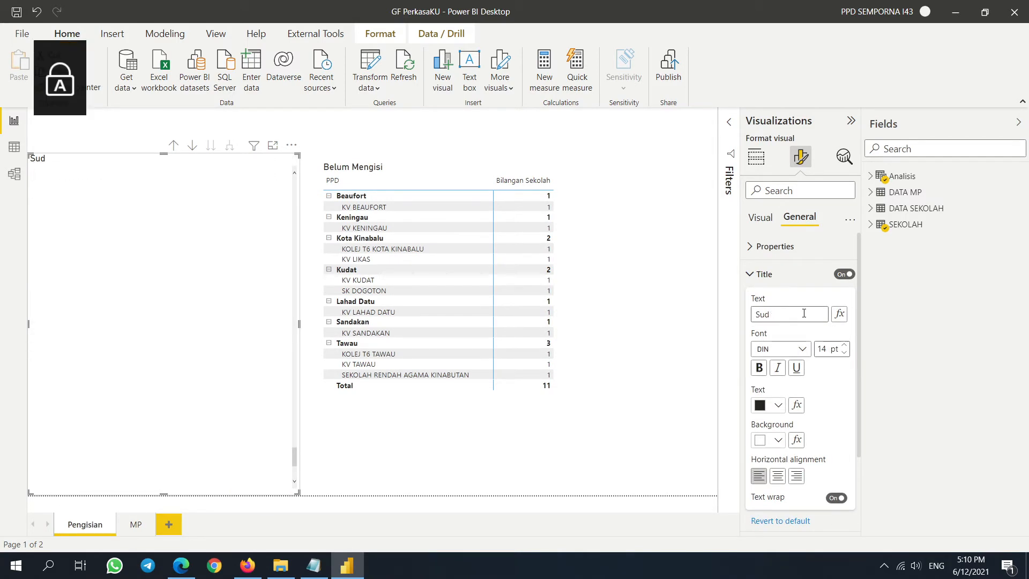
text(H)
key(BackSpace)
key(Caps_Lock)
text(ah)
text(egn)
key(BackSpace)
key(BackSpace)
text(ngisi)
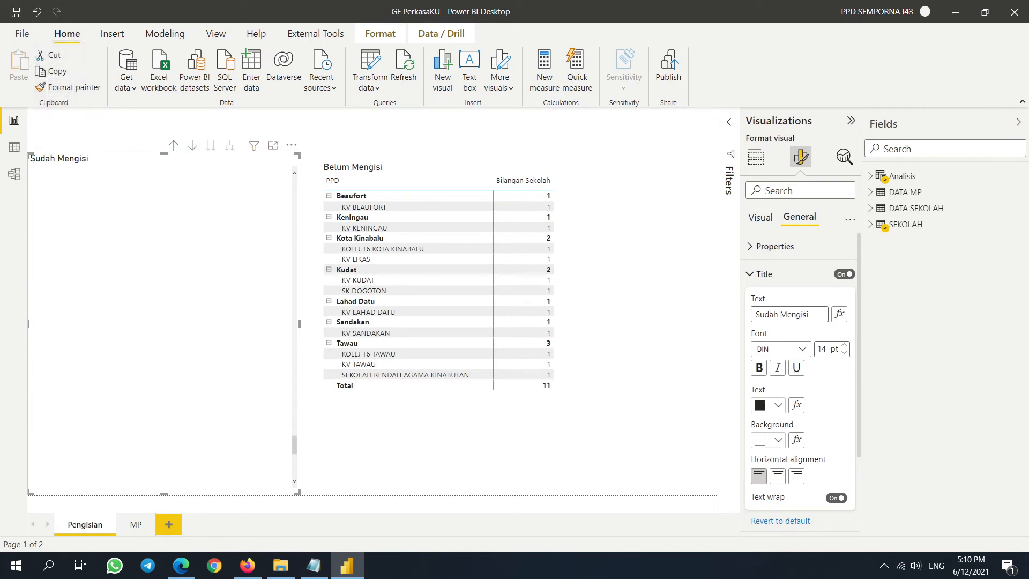
click(698, 353)
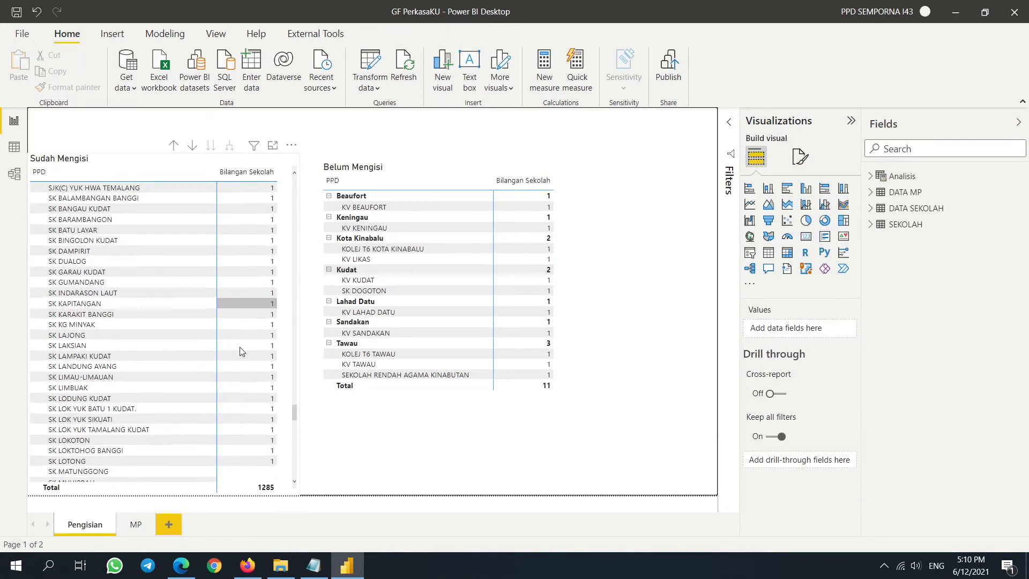
- Collapse the entire PPD level, then expand it to list every school
scroll(239, 345, down, 7)
scroll(240, 346, up, 10)
right_click(148, 190)
mouse_move(193, 211)
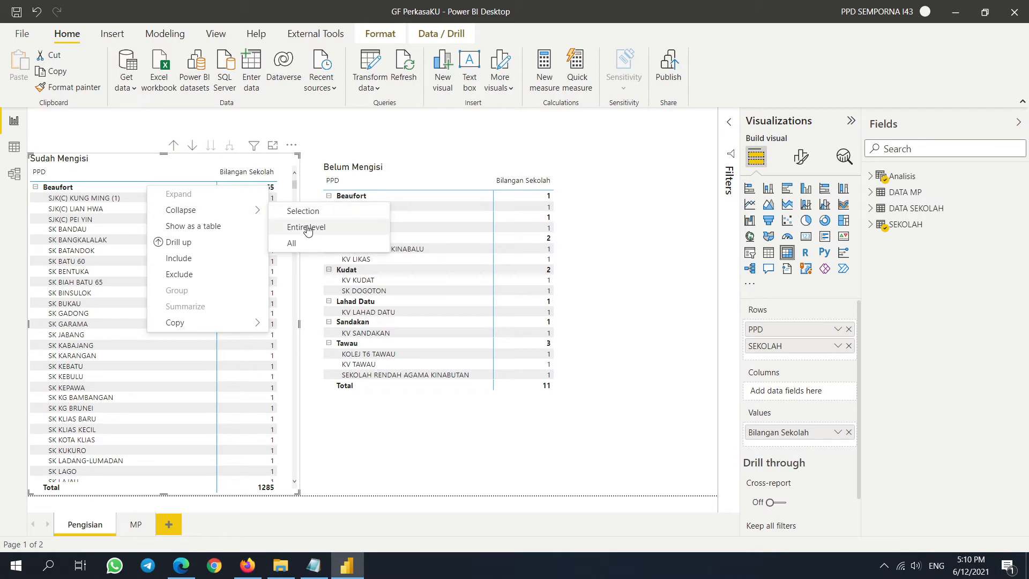
click(321, 223)
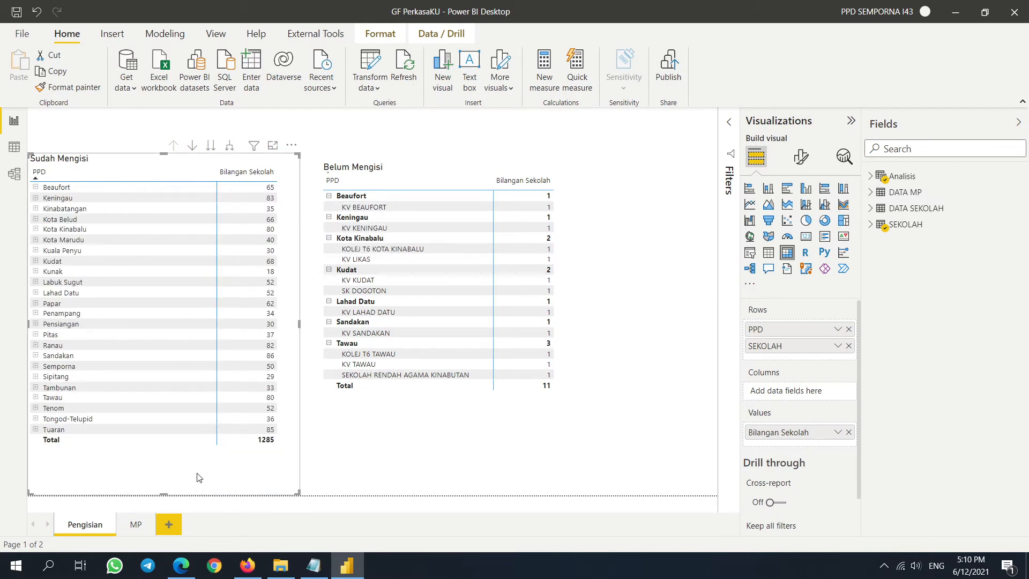
right_click(101, 187)
mouse_move(172, 197)
click(301, 216)
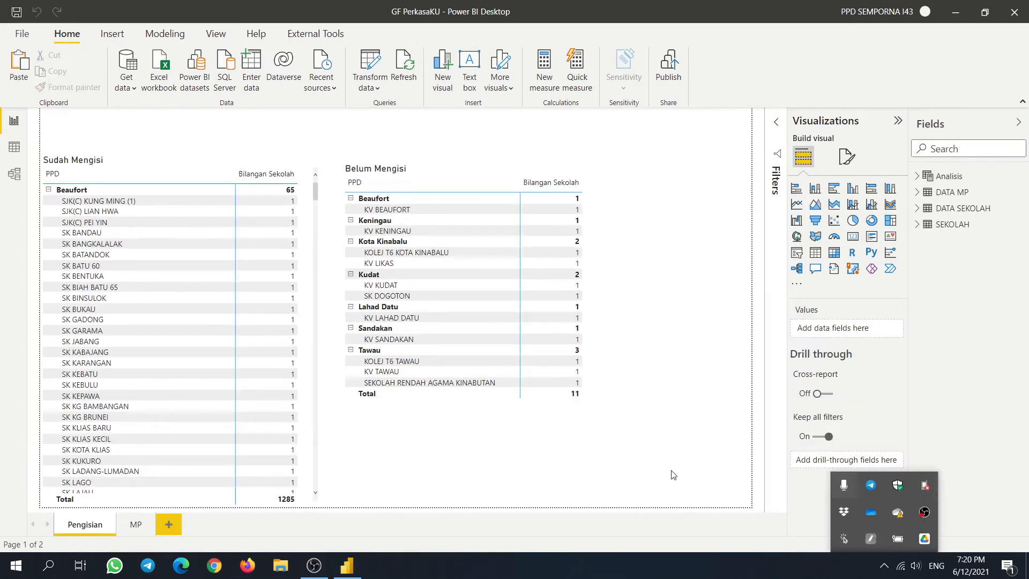
- On the MP page, delete the TAHUNTING and MP table
click(140, 530)
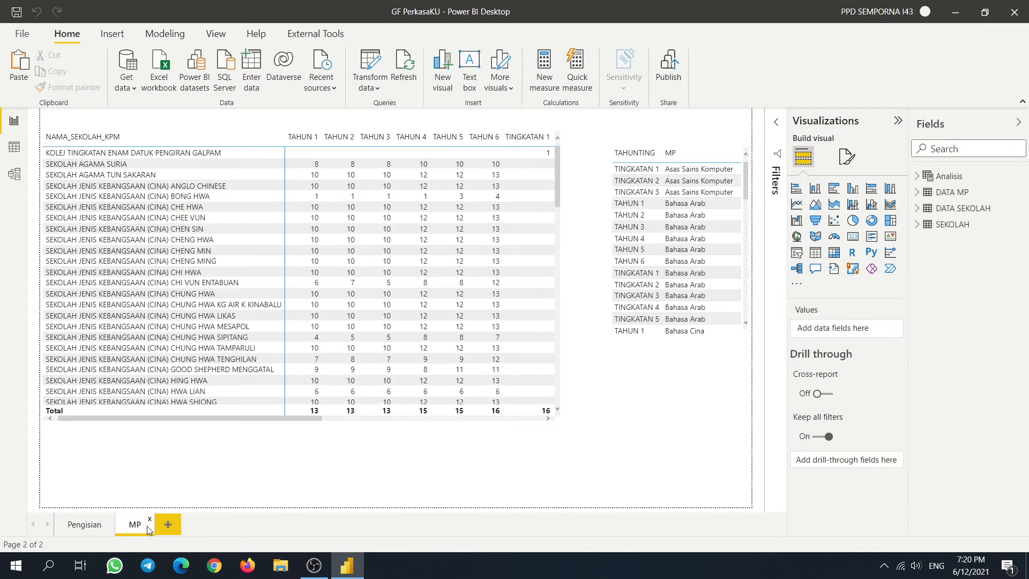
click(717, 340)
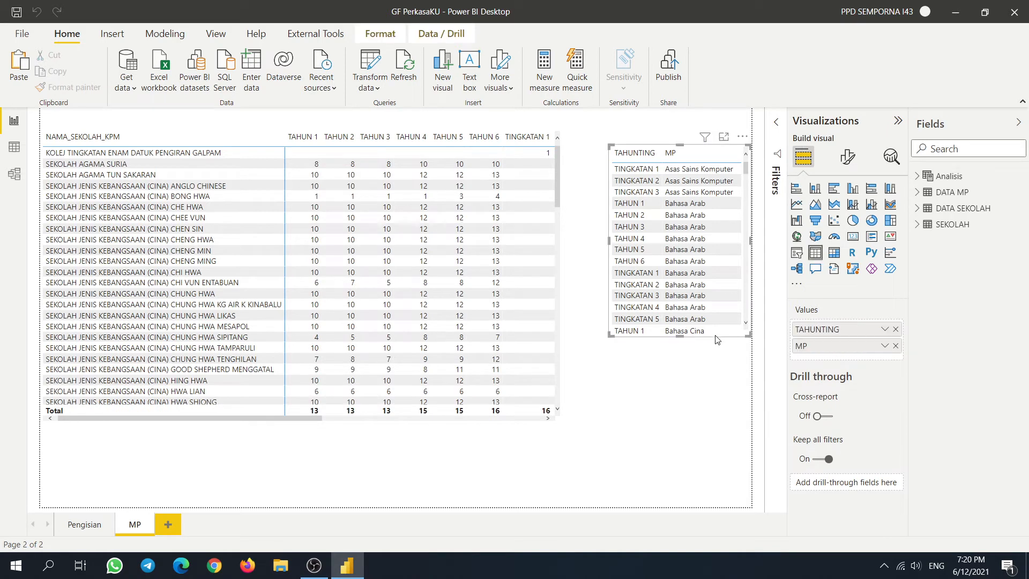
key(Delete)
- Rebuild the matrix with PPD, SEKOLAH and TAHUNTING rows and MP columns, then enlarge it
click(562, 329)
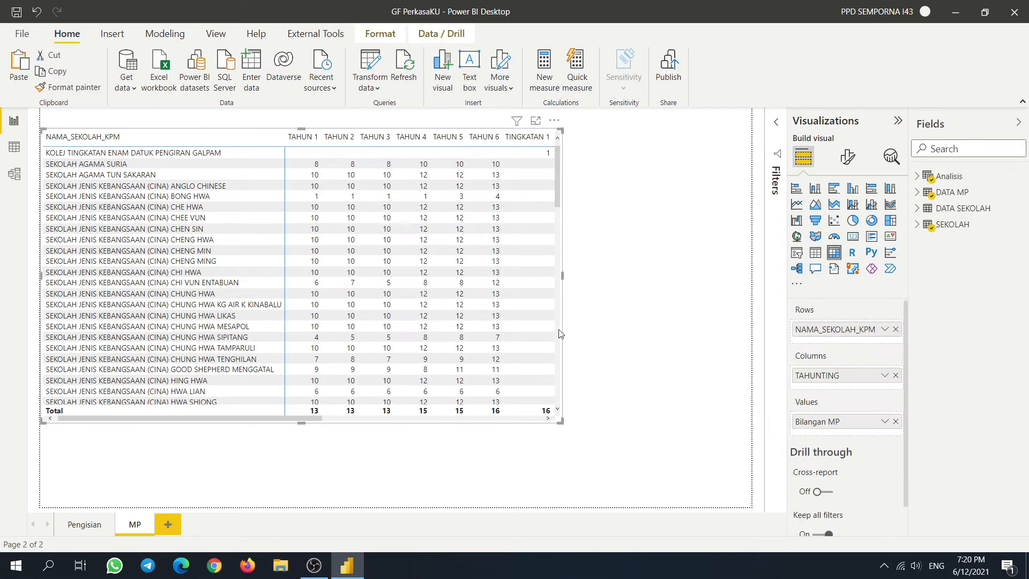
click(916, 225)
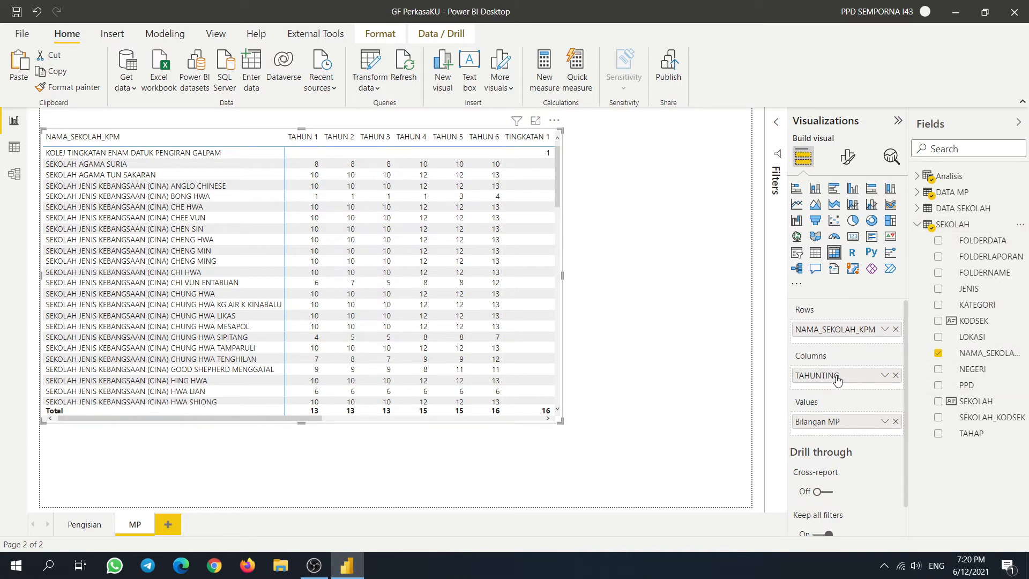
drag(838, 379, 840, 345)
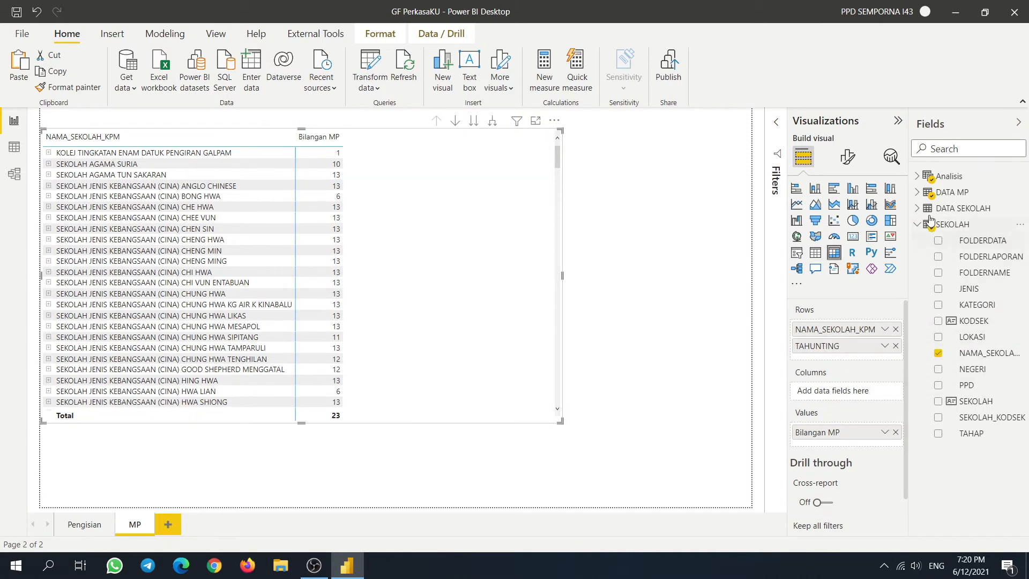
click(919, 193)
drag(947, 225, 815, 398)
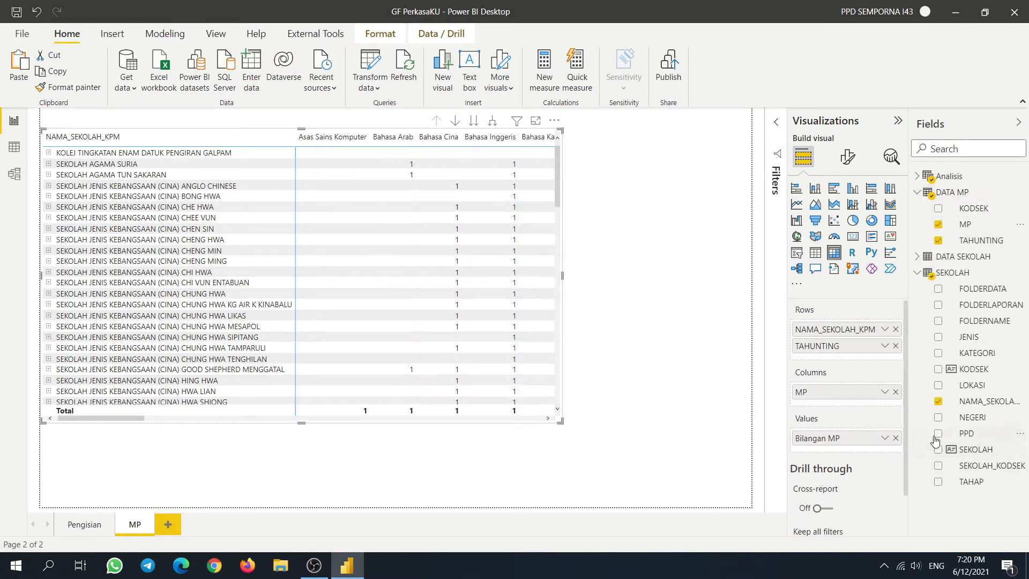
drag(935, 441, 880, 331)
drag(975, 449, 836, 345)
drag(561, 421, 729, 505)
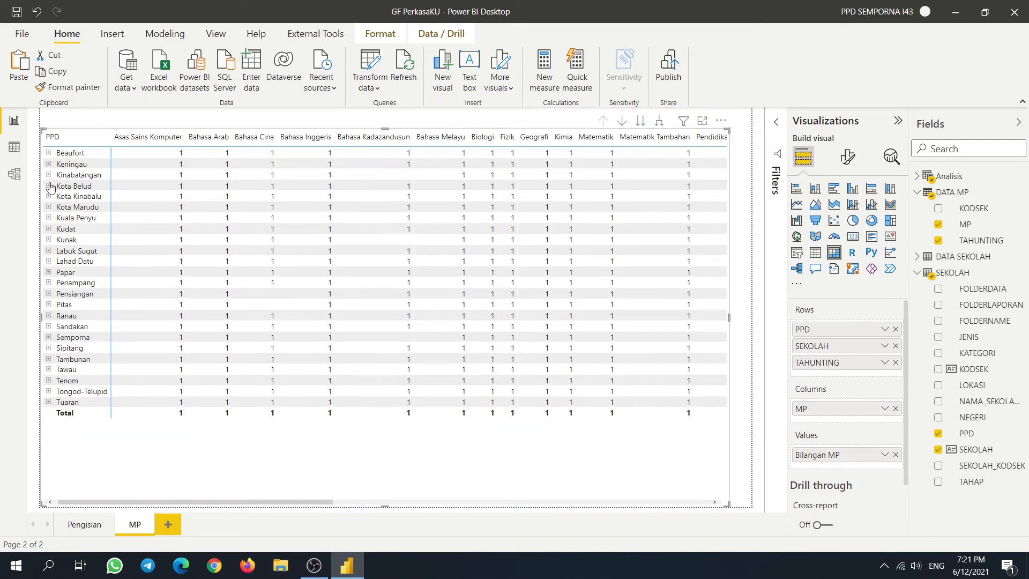
- Expand every PPD to its schools and every school to its year rows
right_click(99, 154)
mouse_move(113, 164)
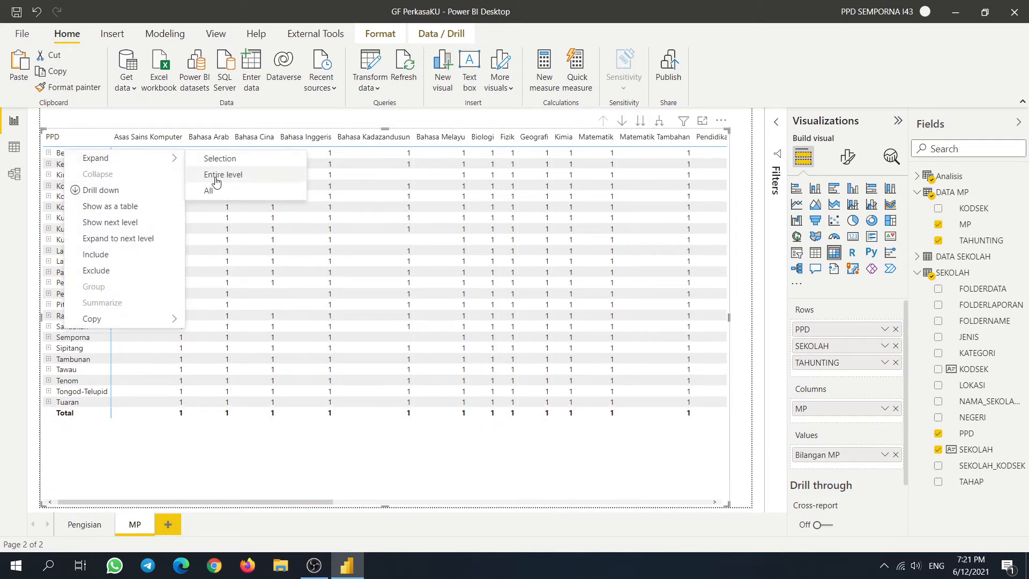
click(223, 176)
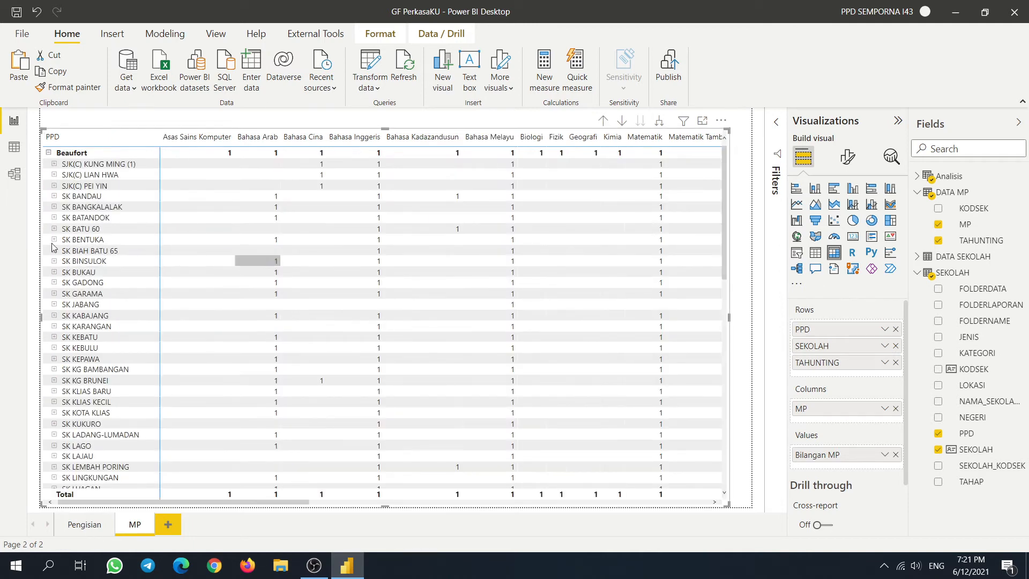
right_click(106, 167)
mouse_move(115, 169)
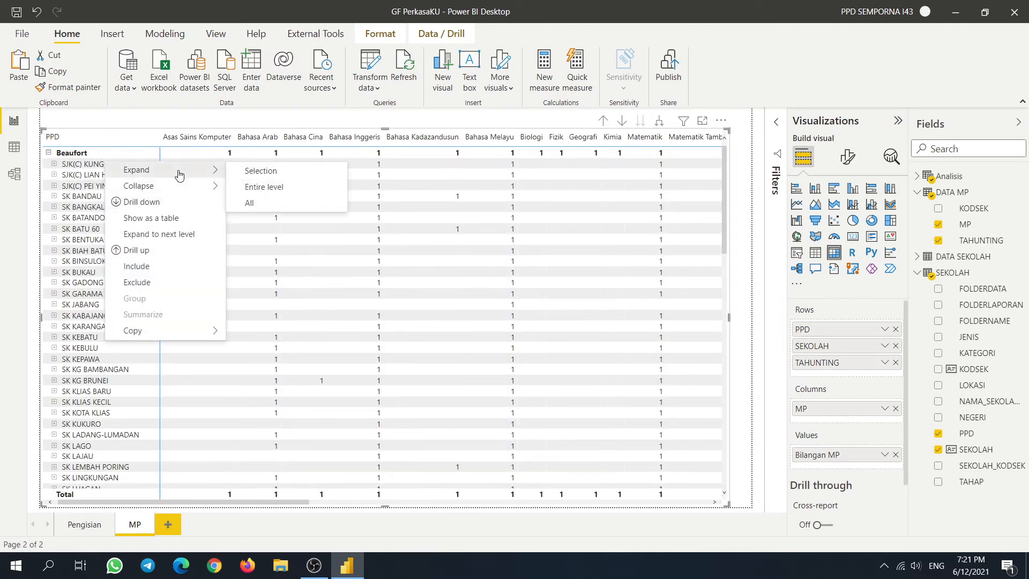
click(270, 187)
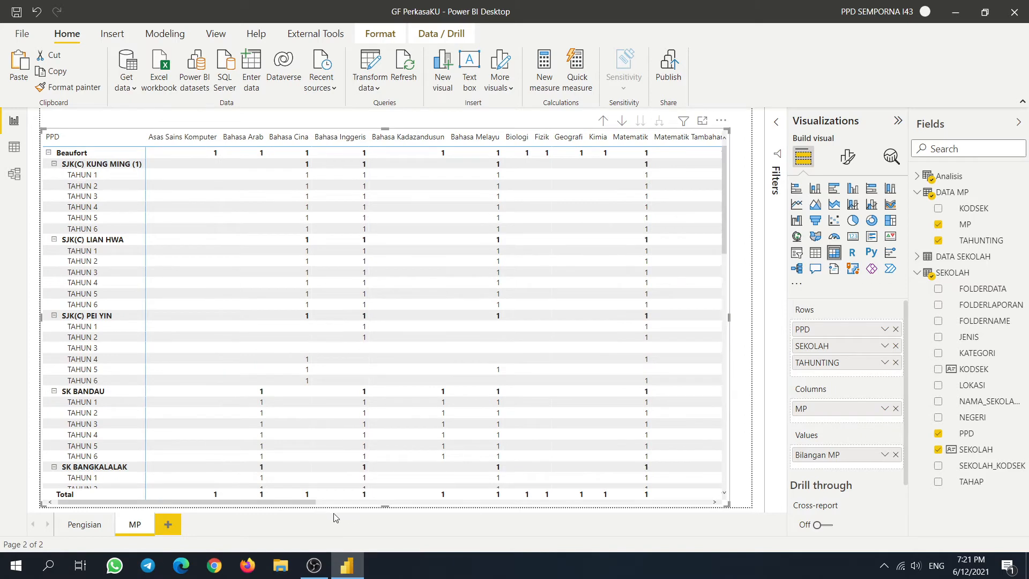
- Widen the matrix to reveal more subject columns and lower its top edge
drag(304, 502, 820, 515)
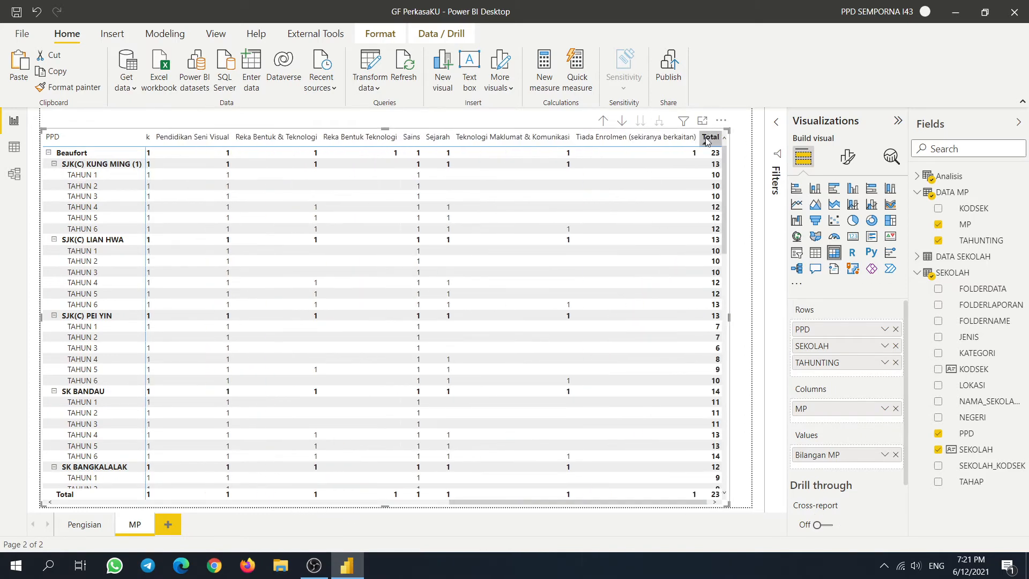
scroll(290, 332, down, 6)
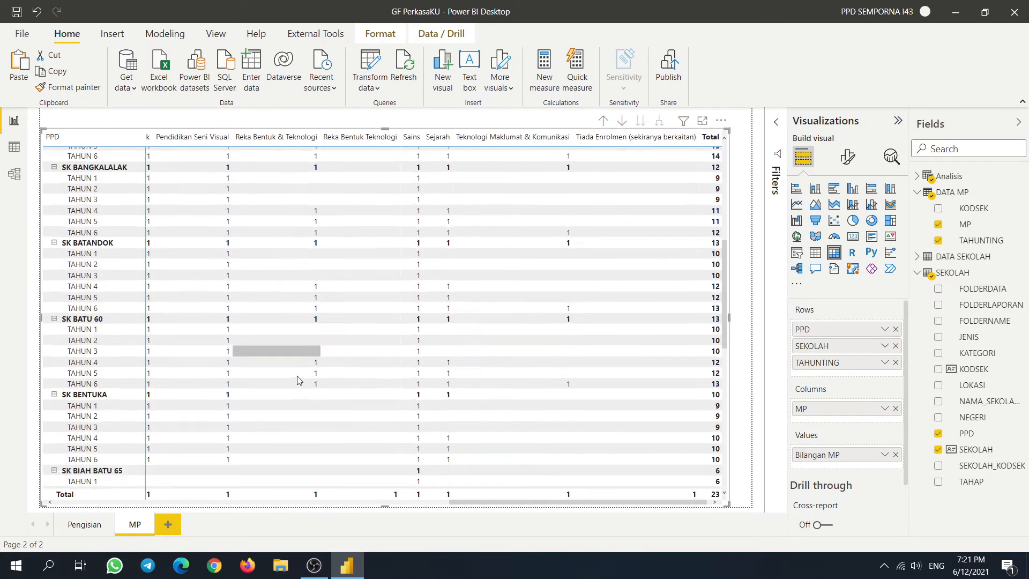
scroll(296, 379, up, 6)
drag(517, 503, 96, 497)
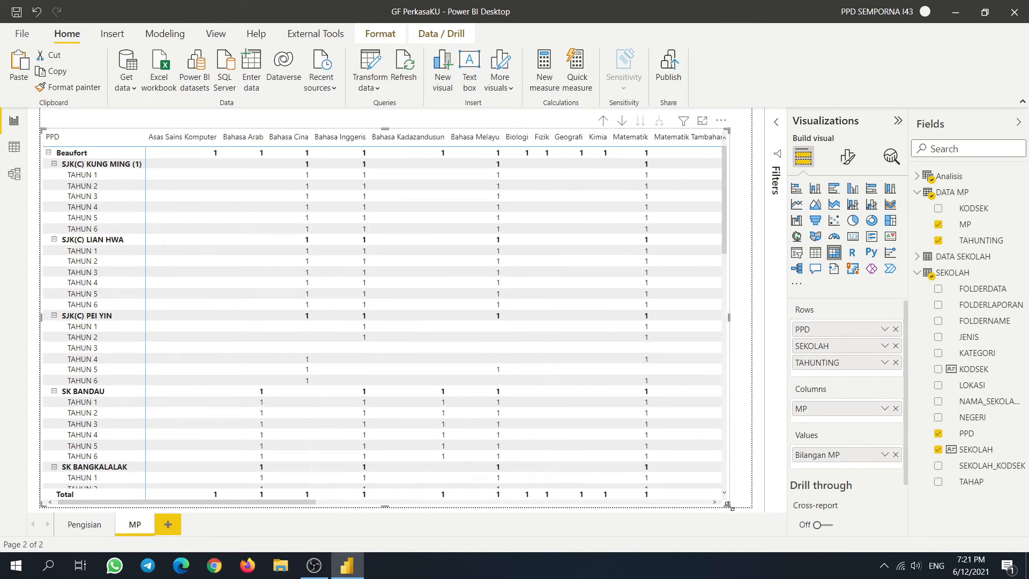
drag(728, 506, 749, 490)
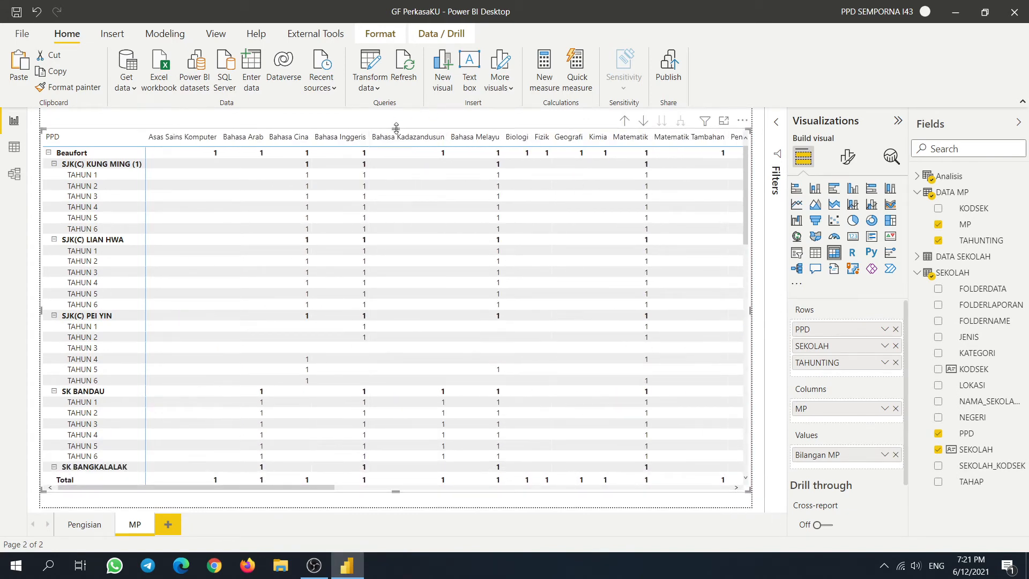
drag(396, 128, 396, 149)
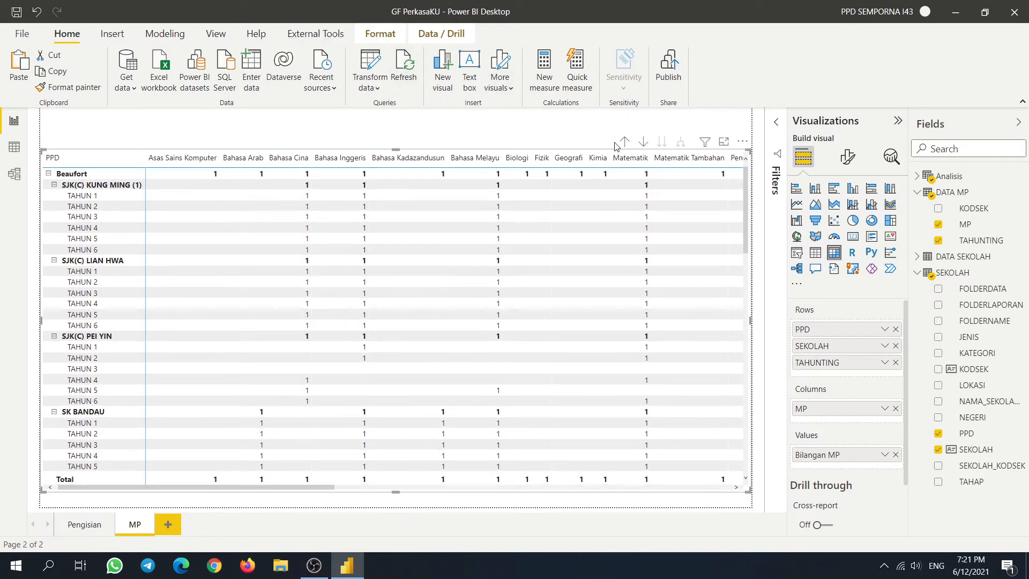
click(378, 34)
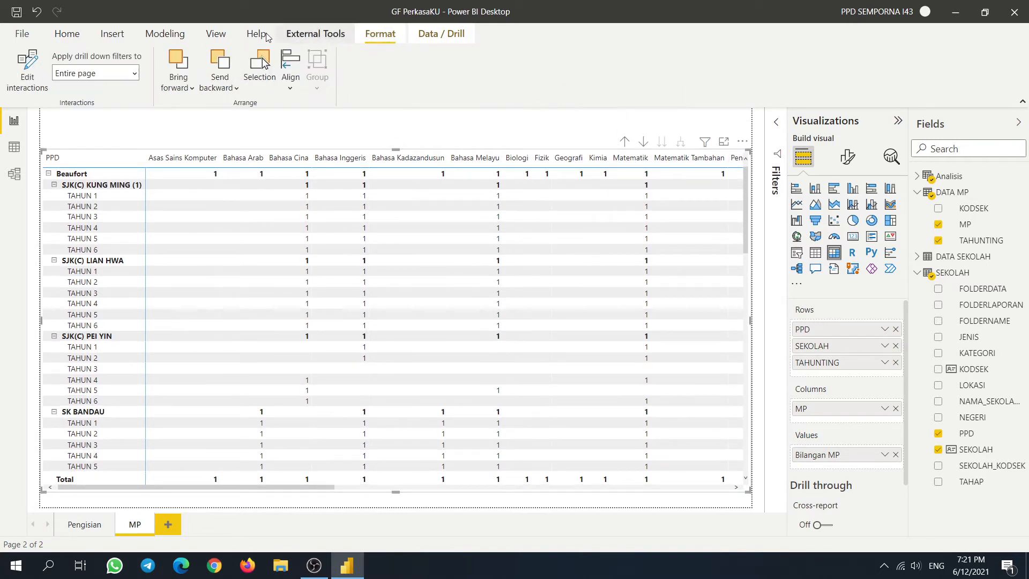
click(165, 35)
click(217, 33)
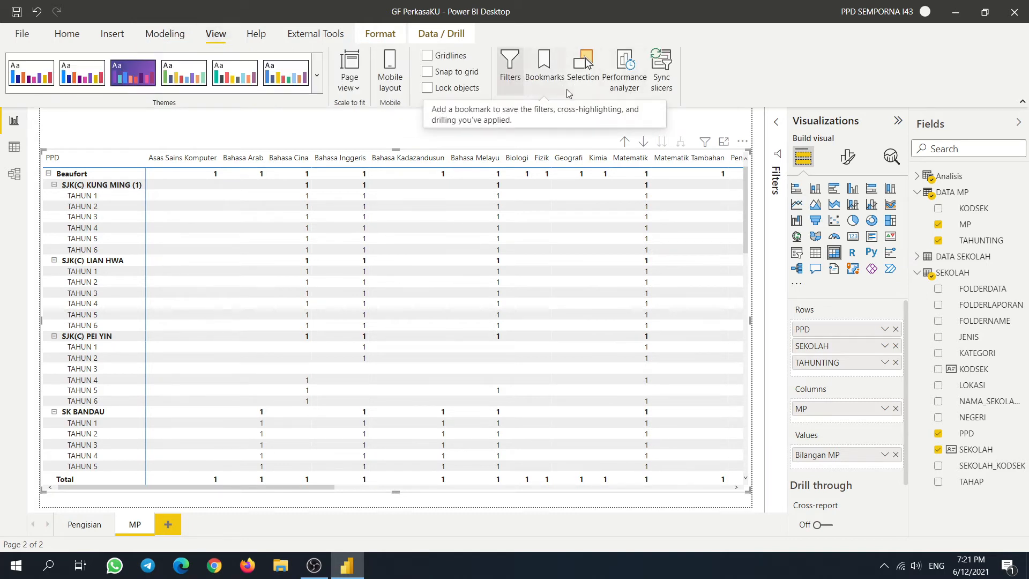
click(103, 35)
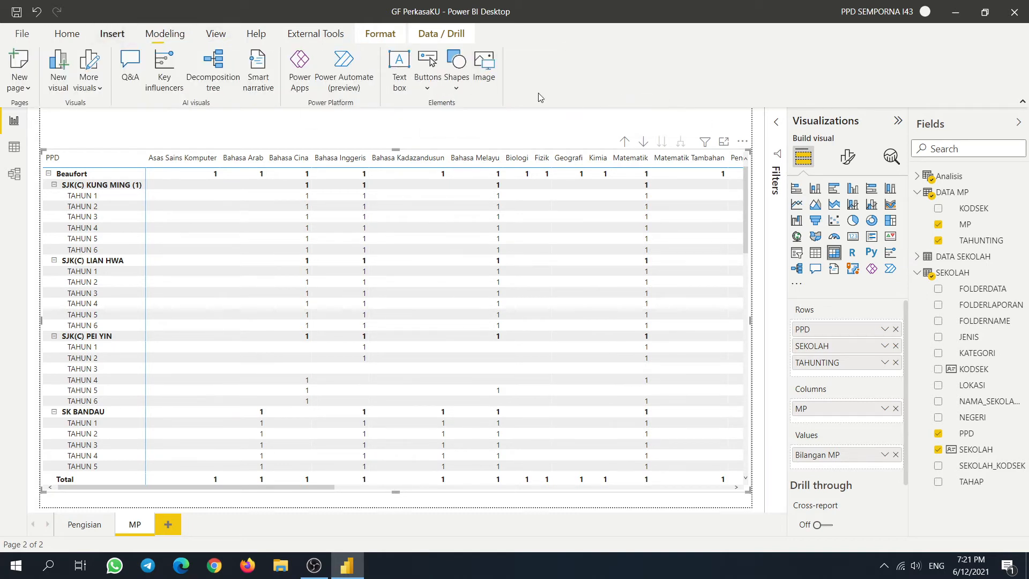
click(429, 89)
mouse_move(479, 308)
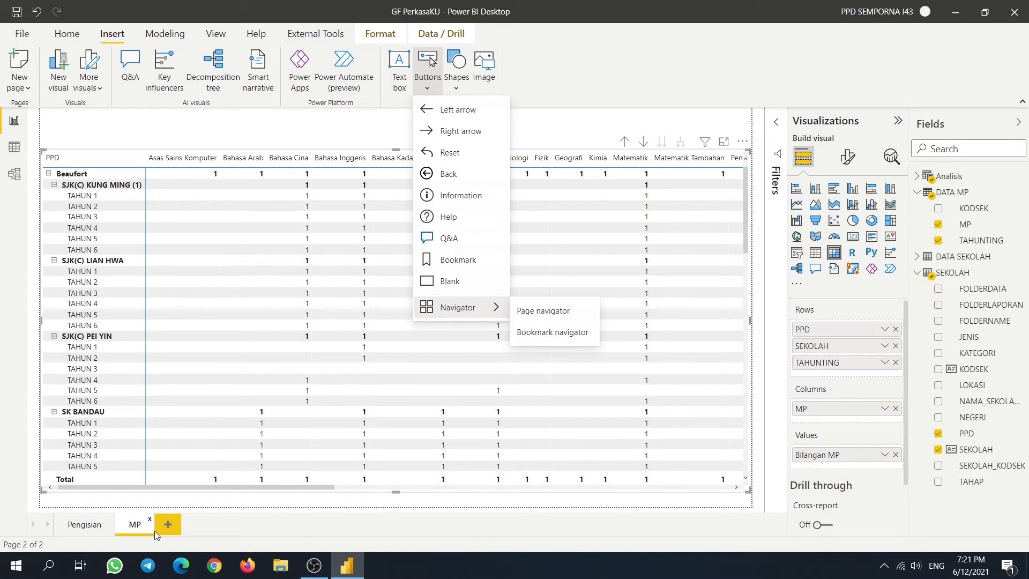
click(196, 128)
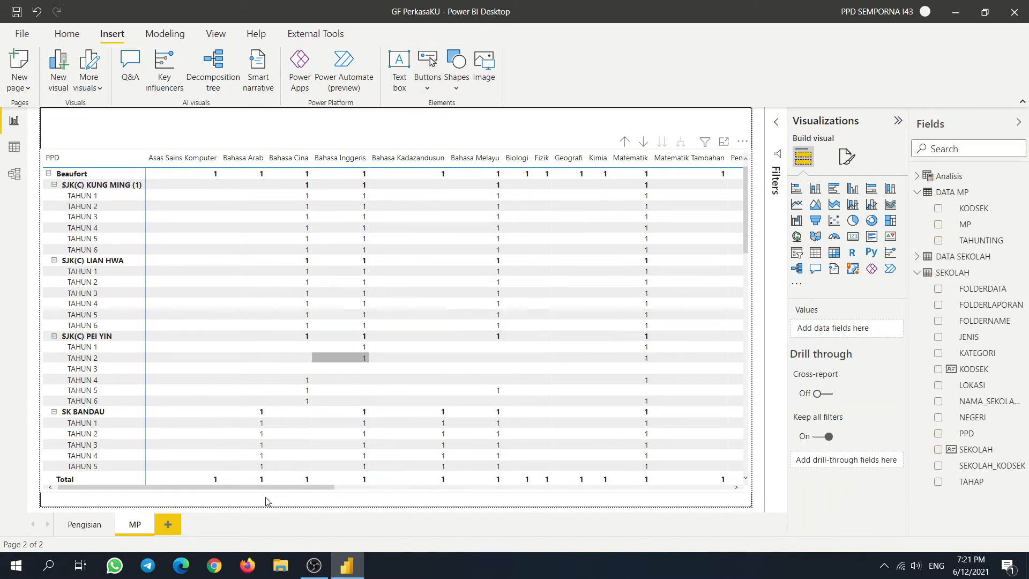
drag(313, 490, 725, 497)
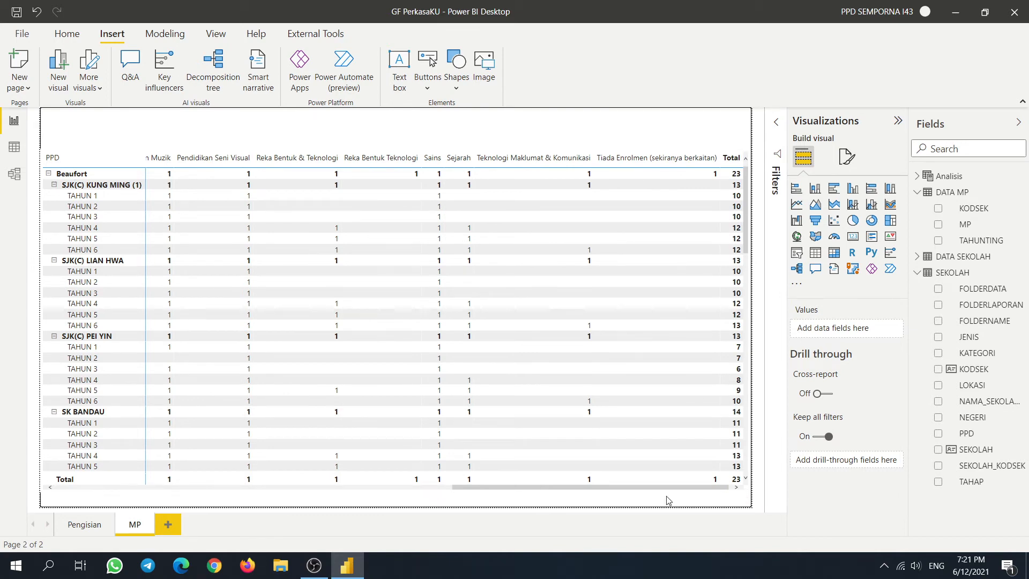
drag(664, 489, 243, 482)
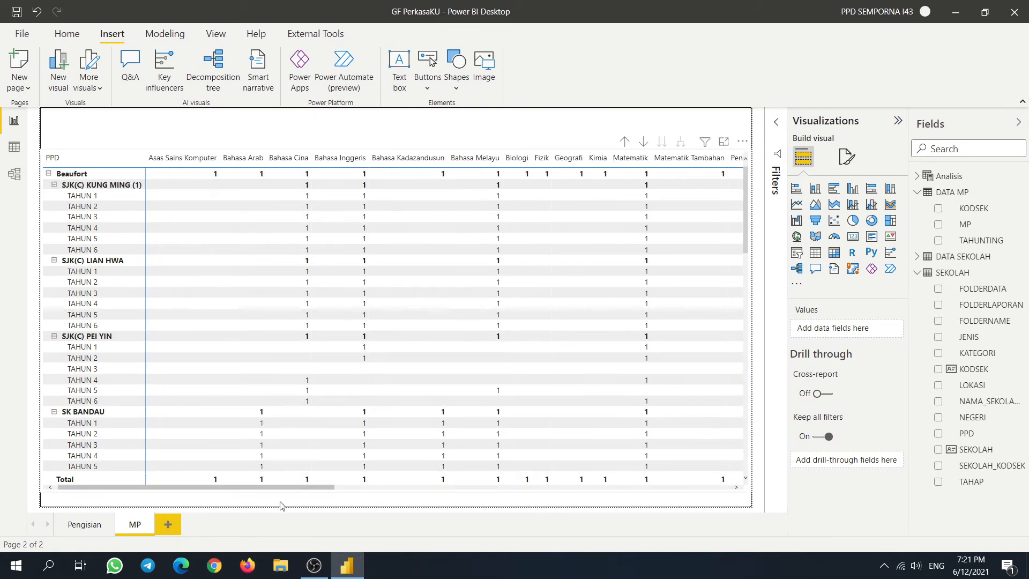
click(318, 492)
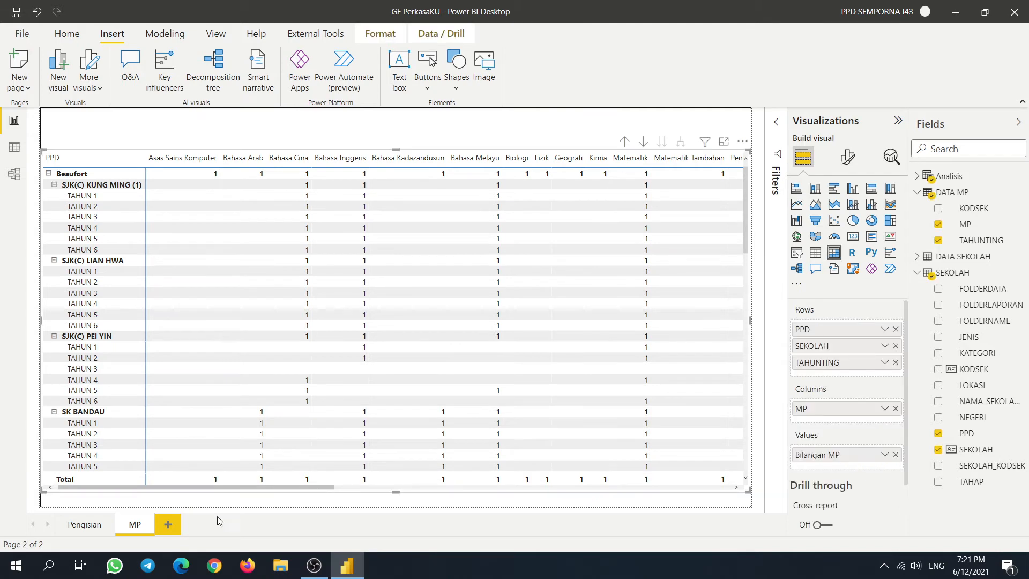
- Duplicate the MP page and rename the copy By Sekolah
right_click(136, 527)
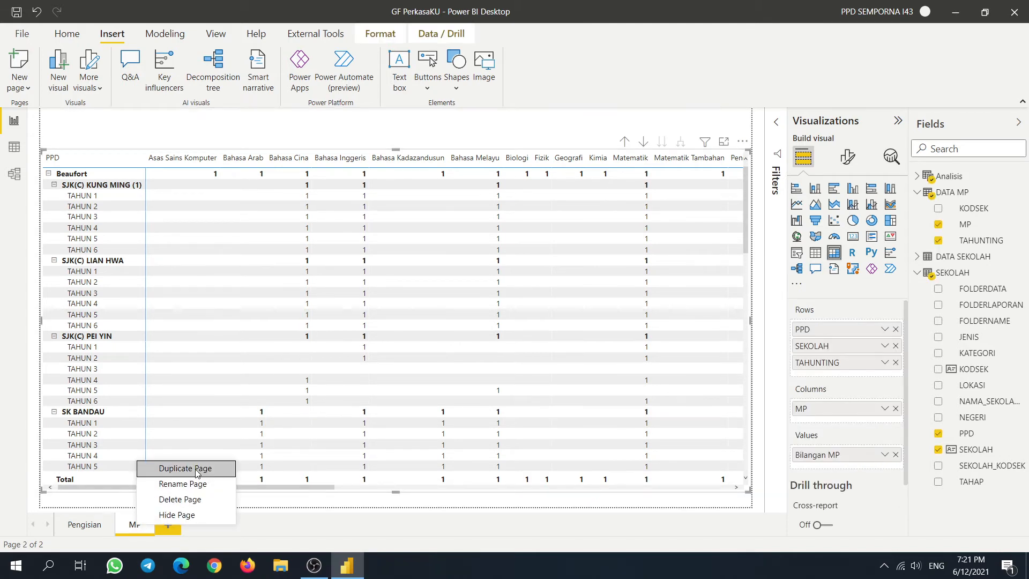
click(196, 469)
double_click(194, 525)
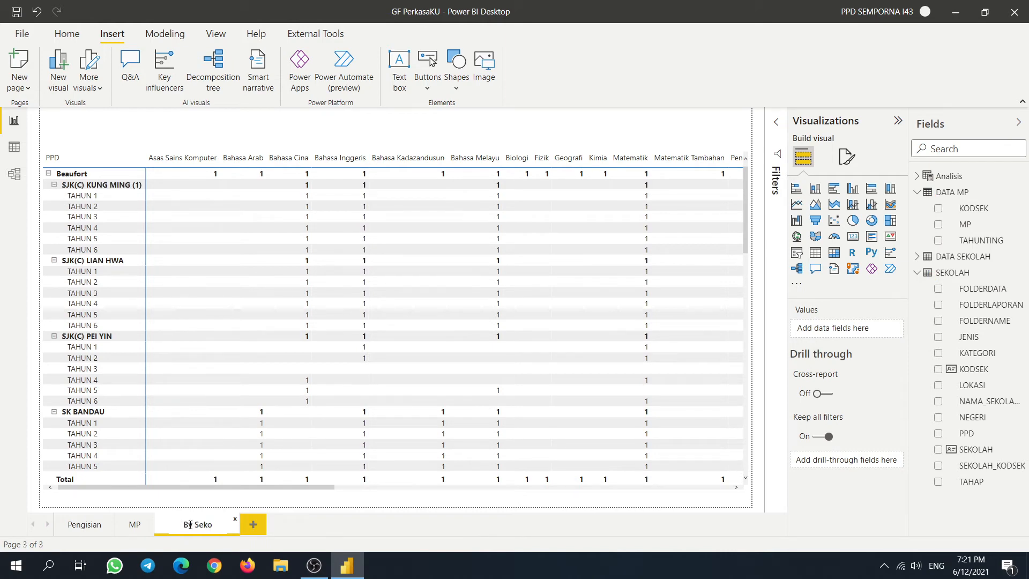
click(212, 391)
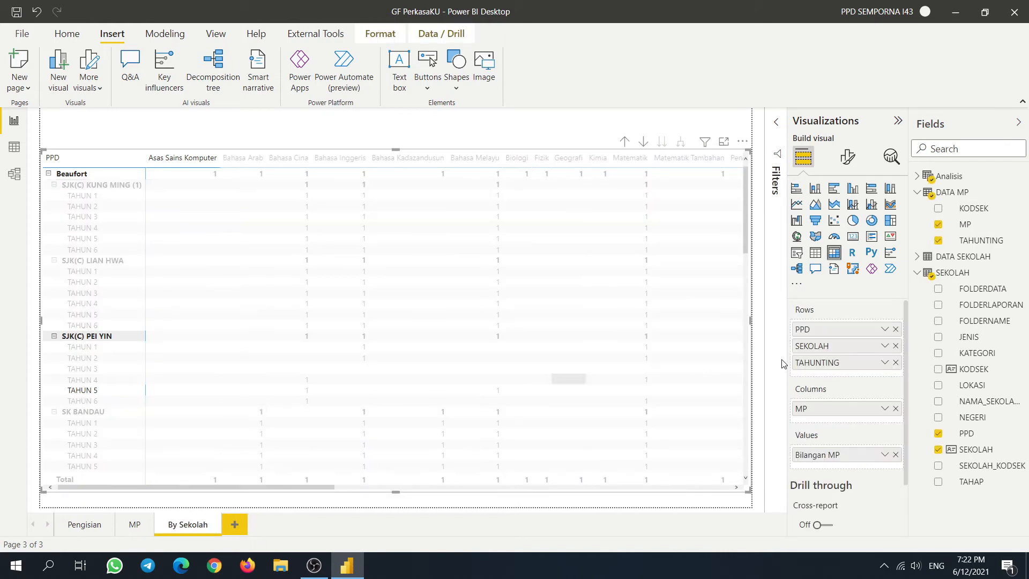
- Remove MP from the matrix columns and move TAHUNTING from rows to columns
click(138, 187)
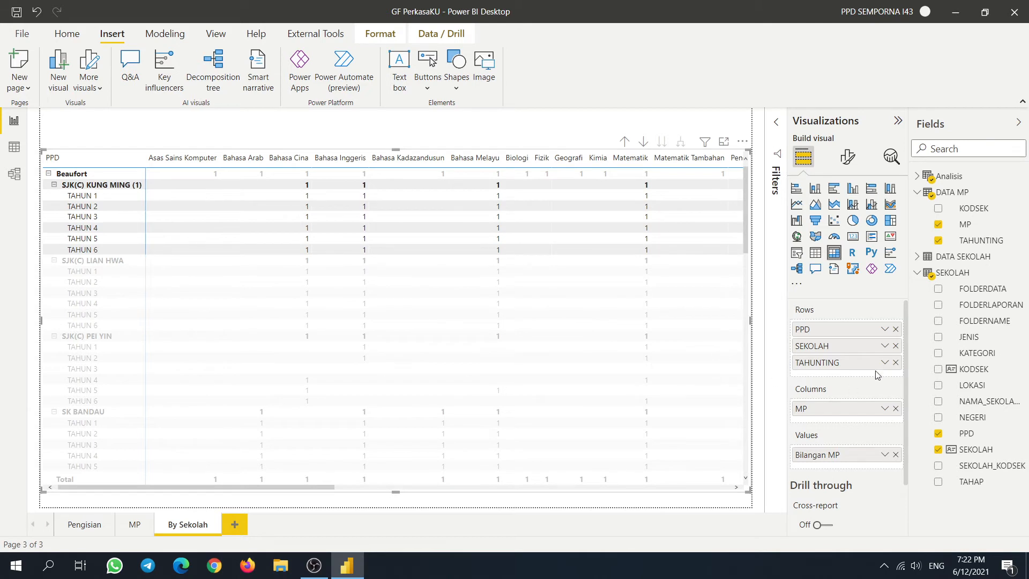
click(895, 408)
drag(842, 363, 849, 411)
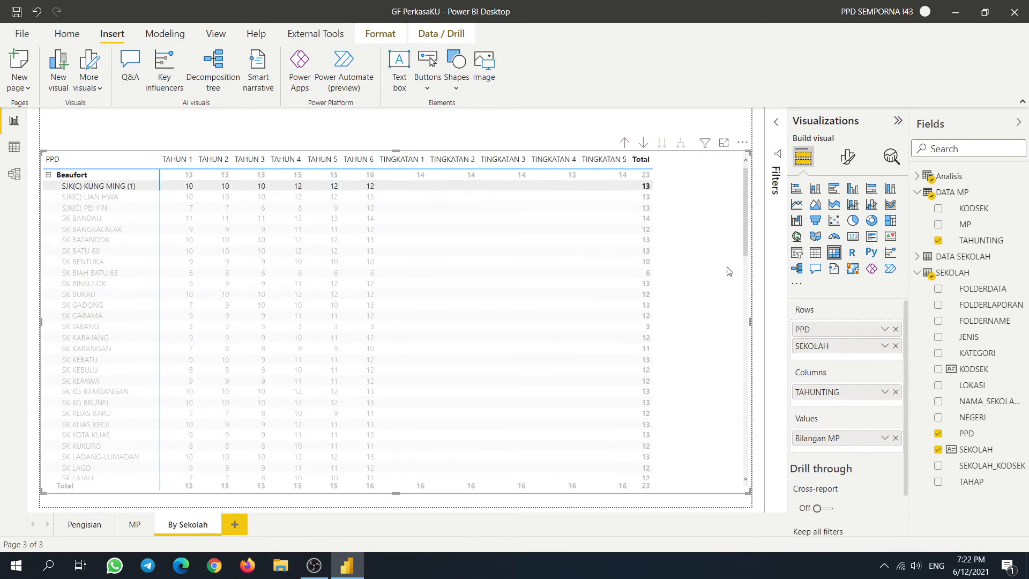
click(144, 184)
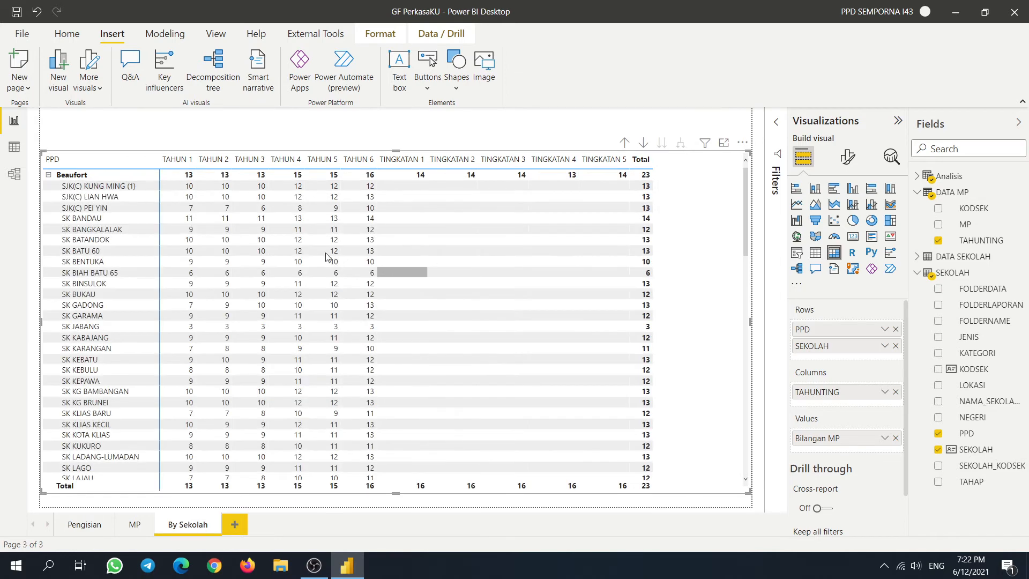
scroll(293, 263, down, 15)
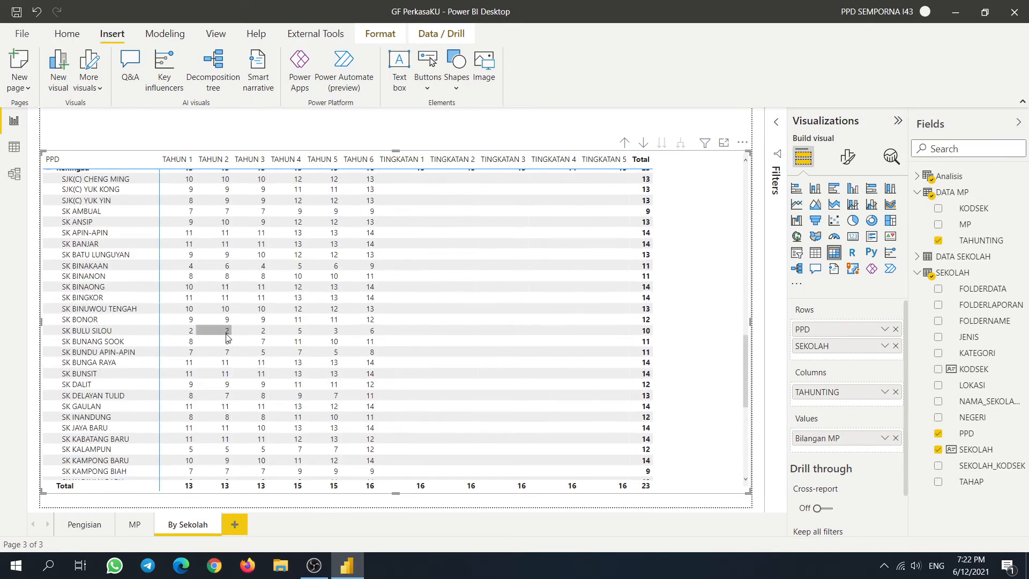
scroll(269, 345, up, 5)
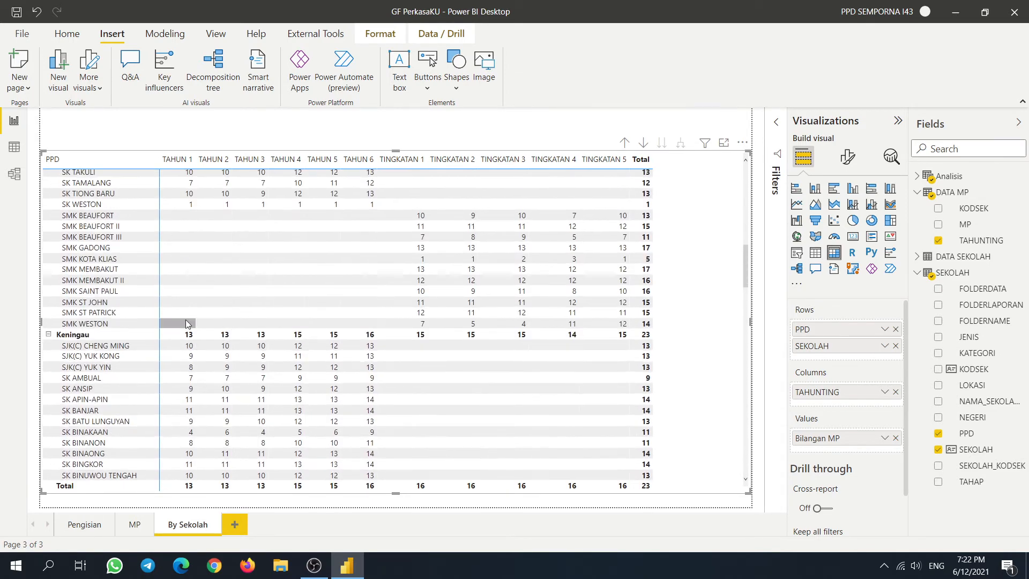
scroll(202, 300, down, 5)
scroll(206, 292, down, 6)
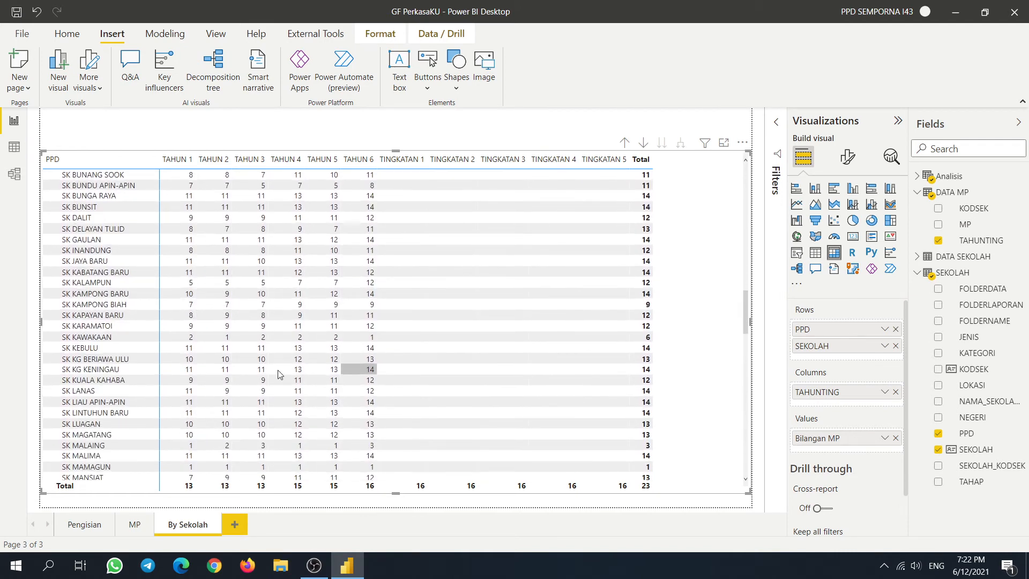
scroll(369, 330, down, 6)
scroll(235, 316, down, 10)
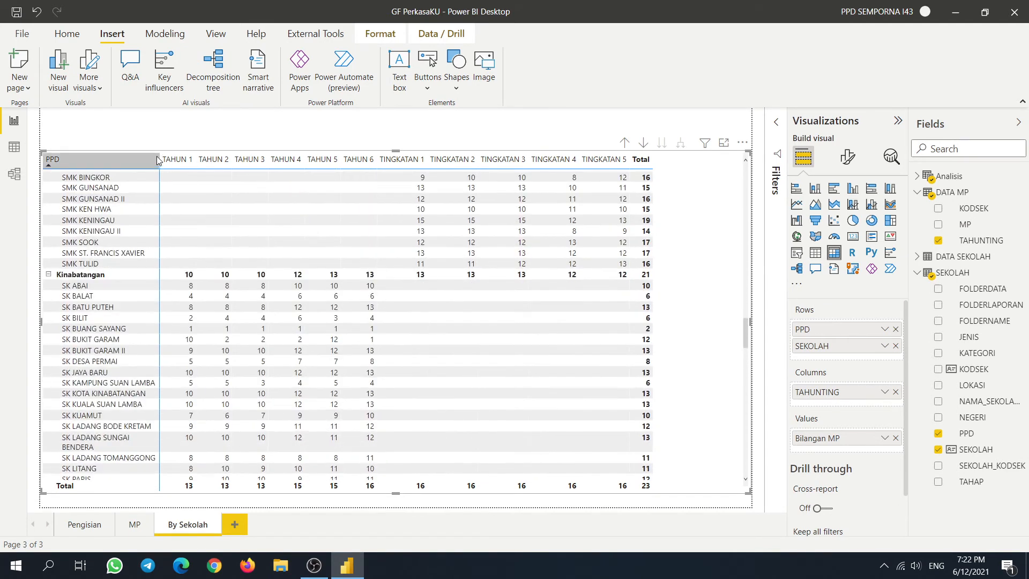
- Widen the PPD/school row-header column and narrow the matrix slightly
drag(159, 160, 194, 172)
click(164, 244)
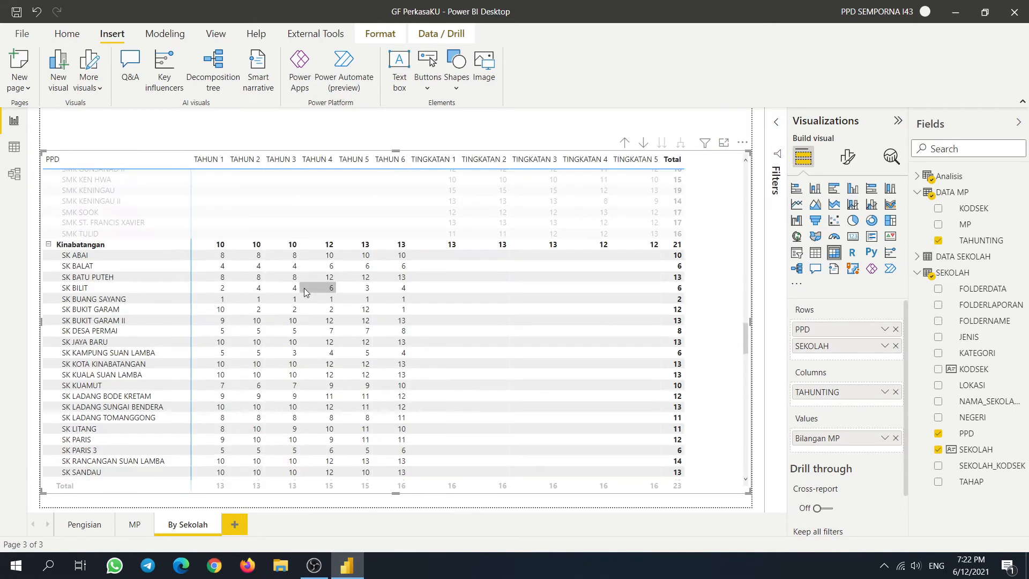
scroll(349, 368, down, 1)
scroll(351, 371, down, 5)
scroll(169, 243, up, 6)
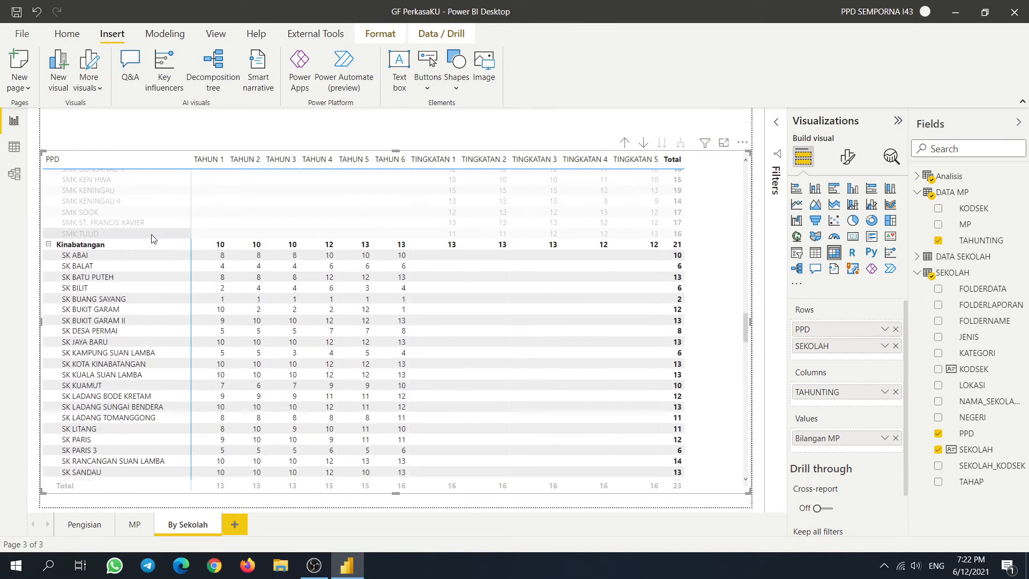
click(148, 244)
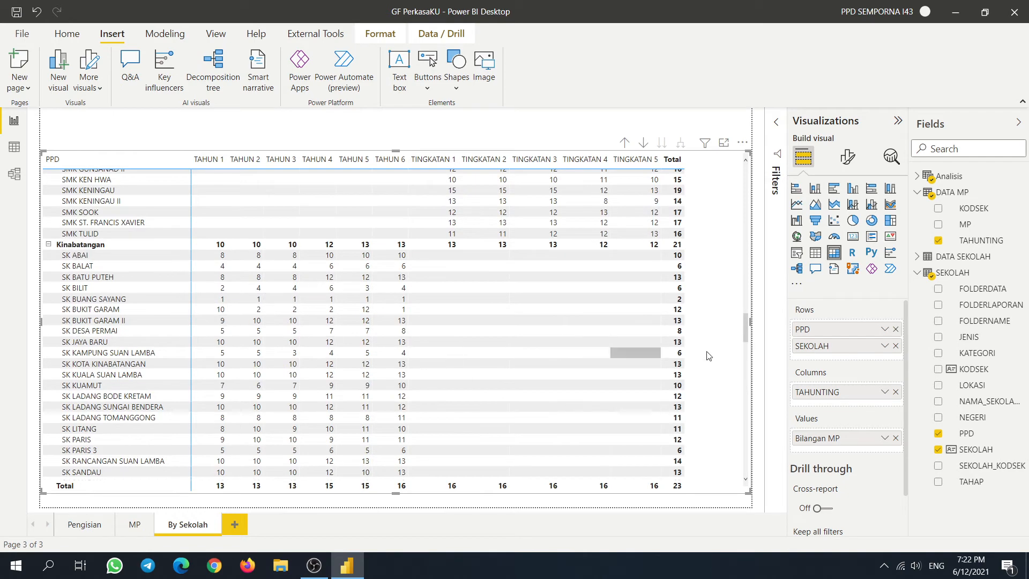
drag(749, 322, 709, 322)
scroll(565, 295, up, 5)
scroll(568, 309, down, 10)
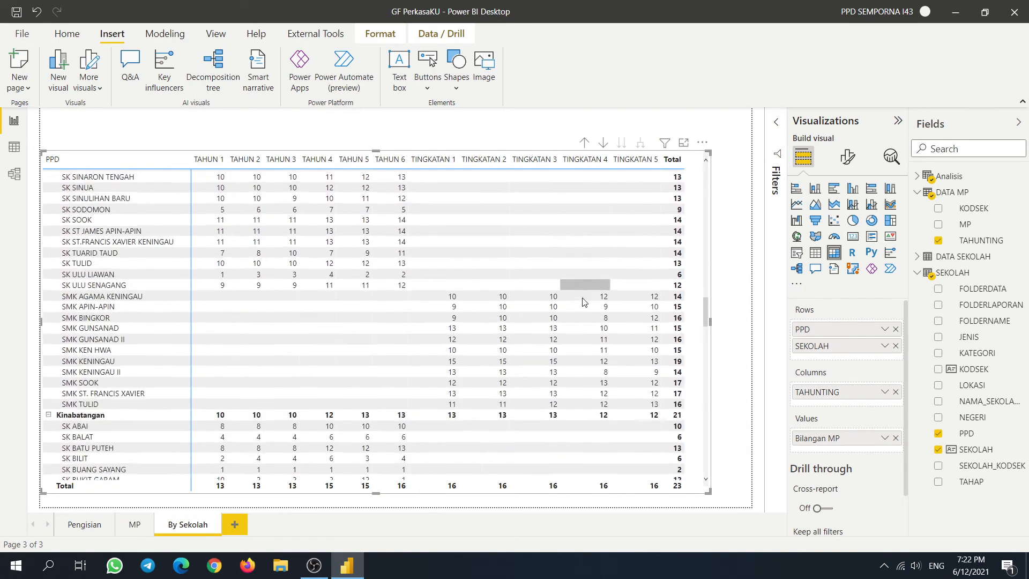
- Duplicate the By Sekolah page and name the copy By MP
right_click(204, 526)
click(266, 468)
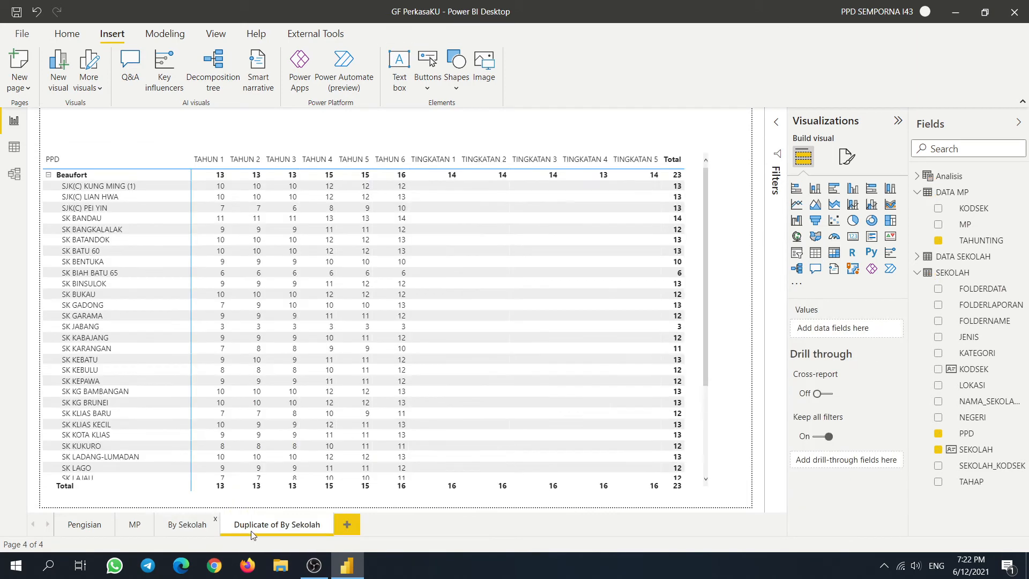
double_click(274, 526)
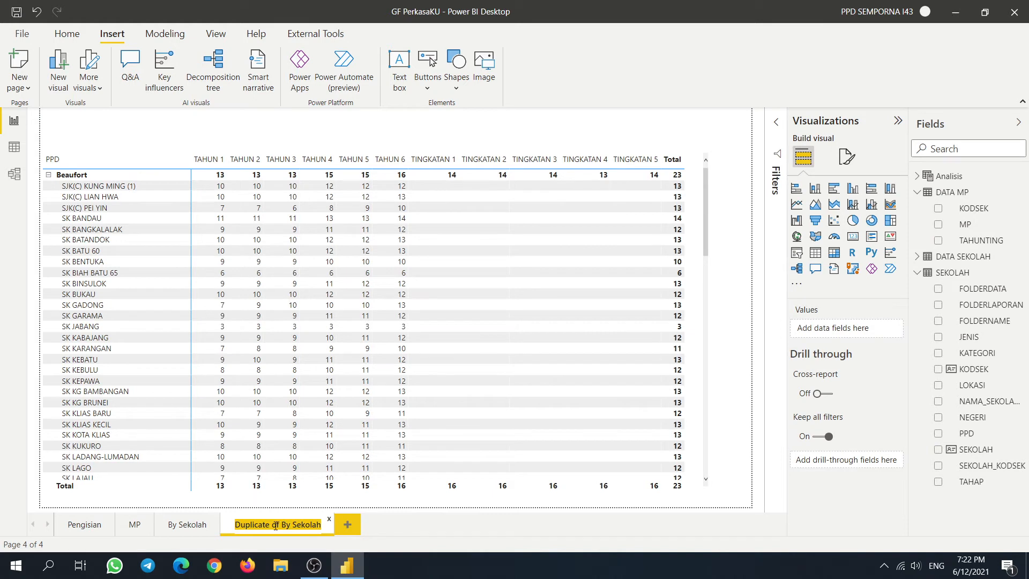
text(By MP)
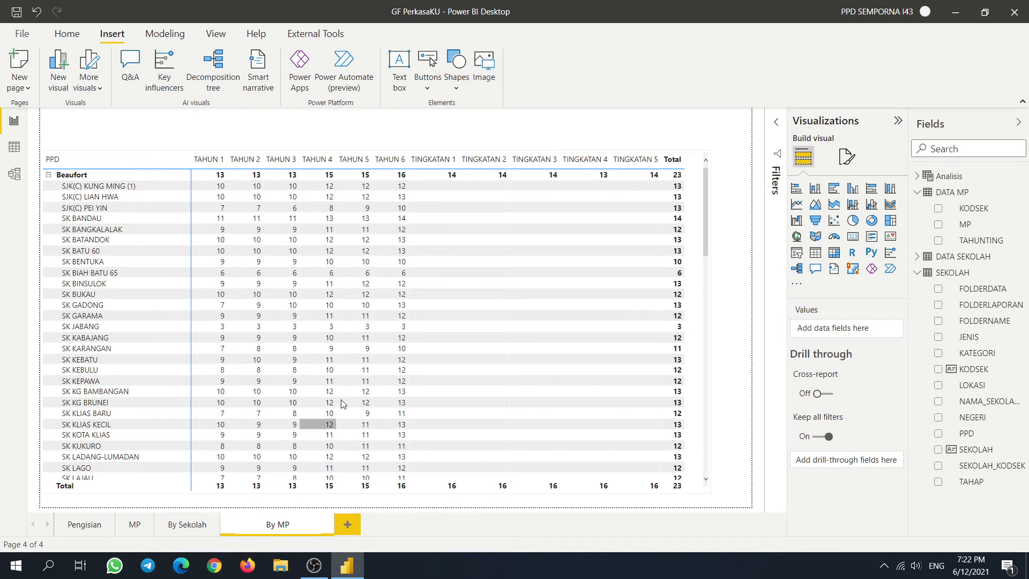
click(699, 358)
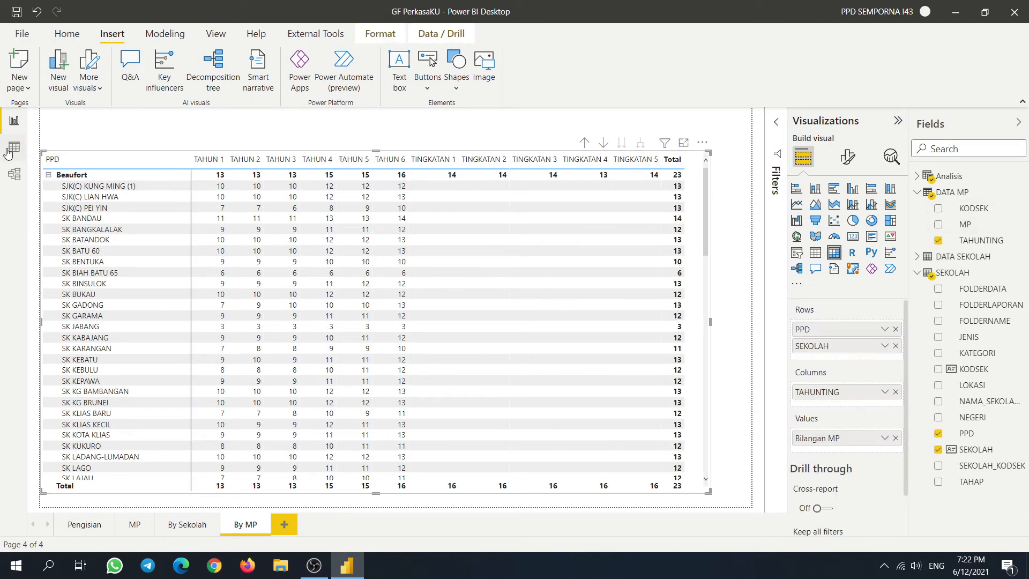
- Review the formulas of the Analisis measures Bilangan MP, Bilangan Pengisian and Bilangan Sekolah
click(8, 154)
click(12, 125)
click(16, 152)
click(10, 181)
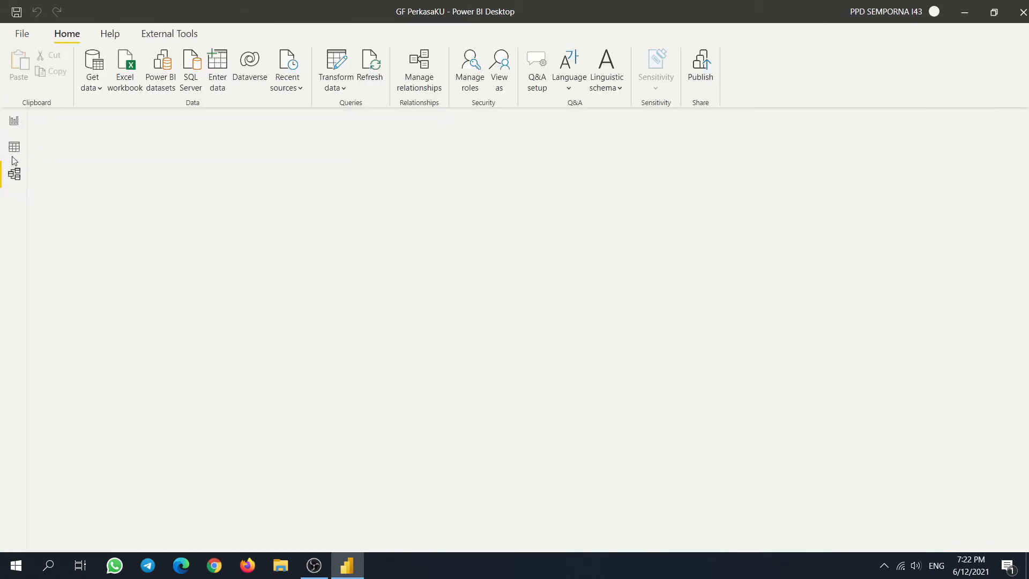
click(14, 147)
click(14, 121)
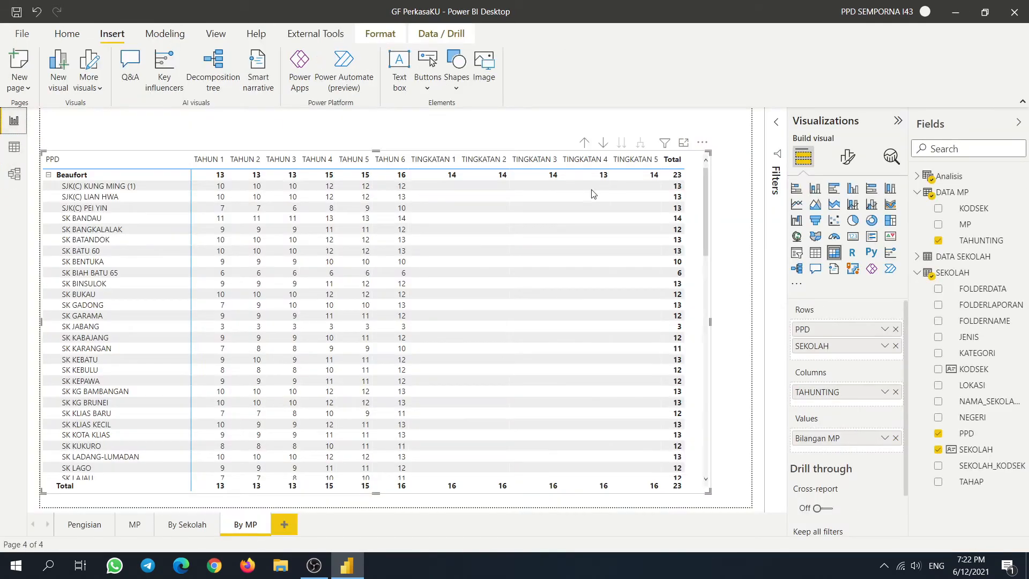
click(918, 177)
click(984, 194)
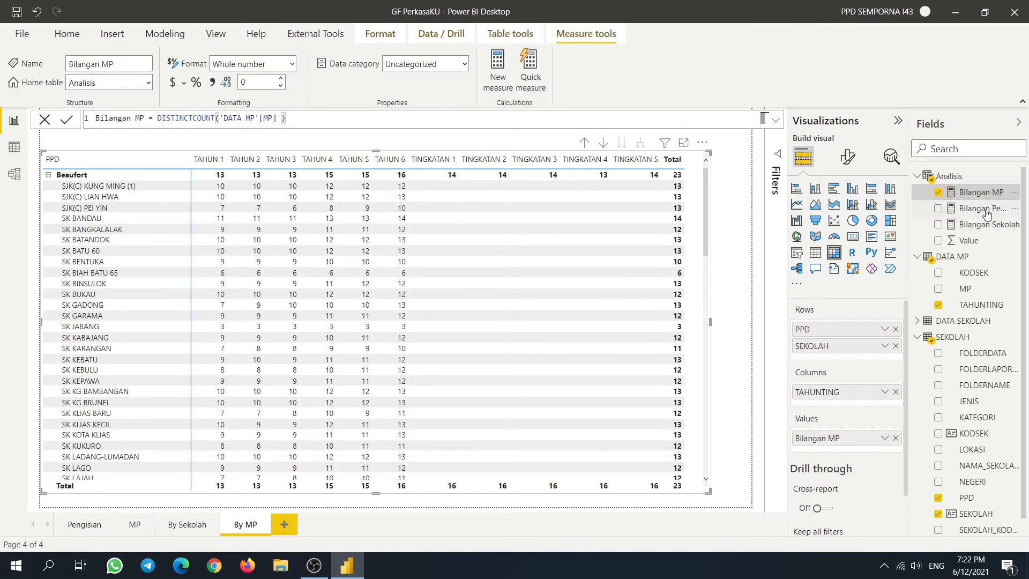
click(987, 212)
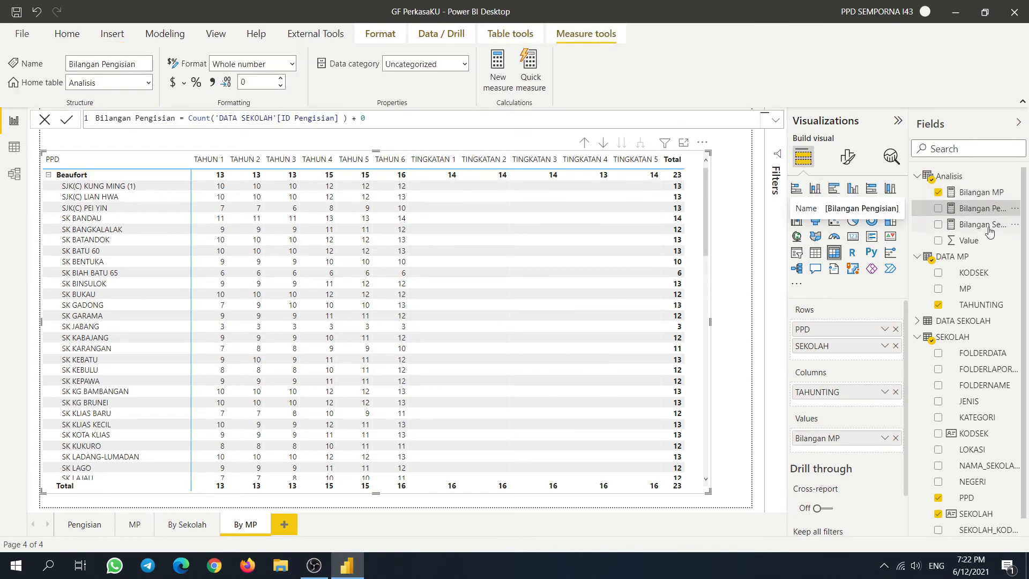
click(985, 227)
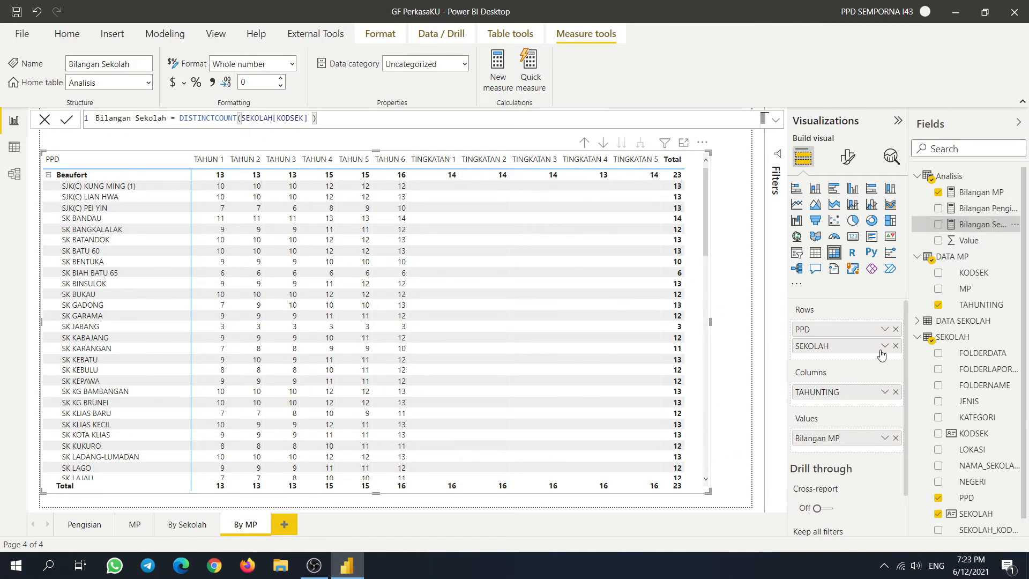
- Replace PPD and SEKOLAH rows with MP, and Bilangan MP values with Bilangan Sekolah
click(895, 329)
click(895, 328)
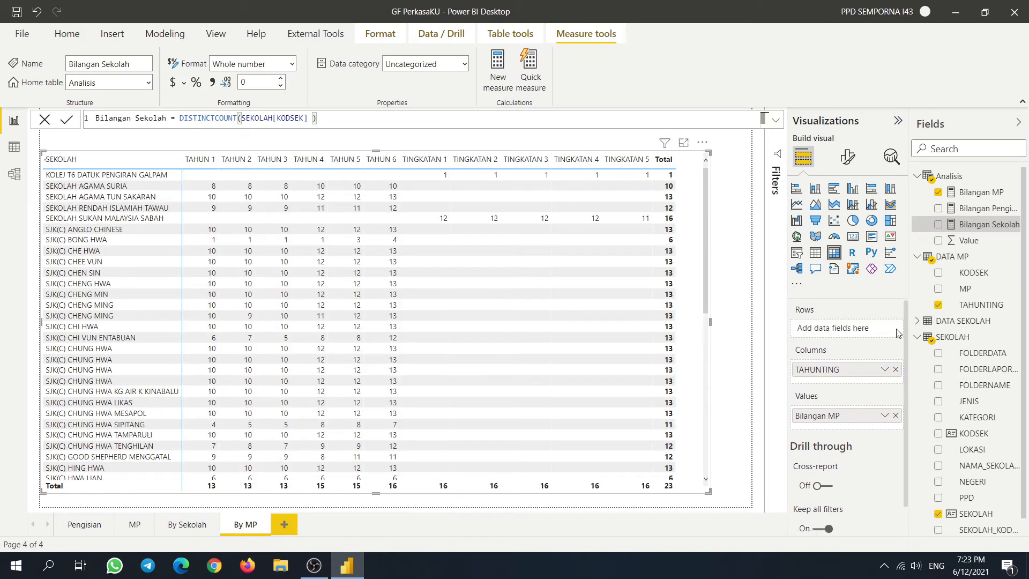
click(937, 290)
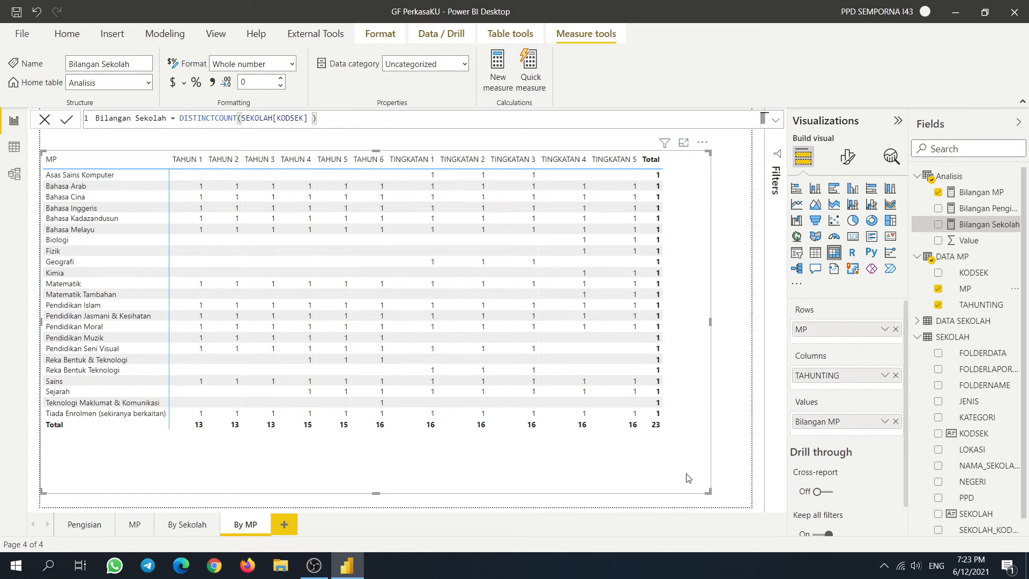
click(895, 422)
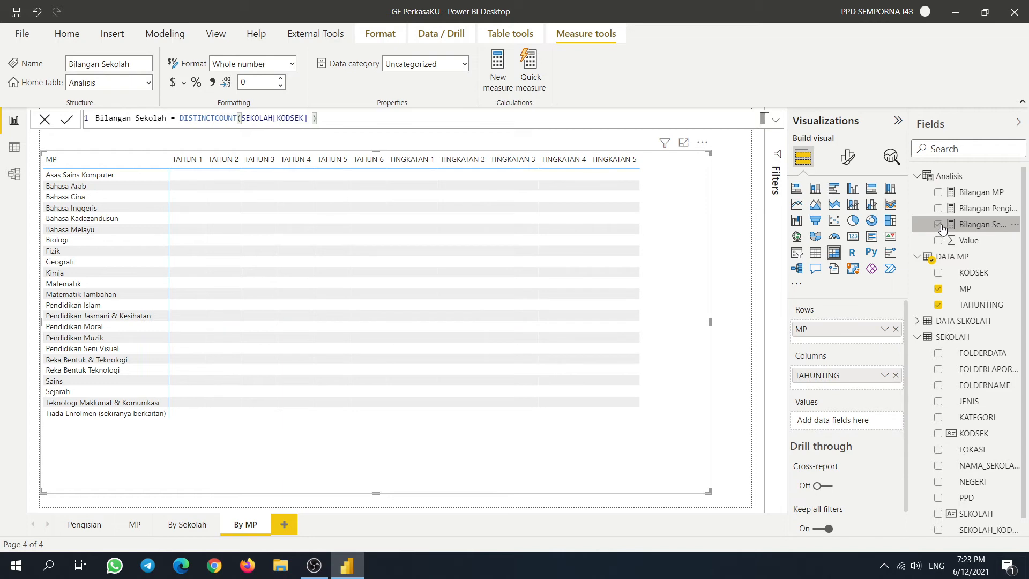
click(938, 224)
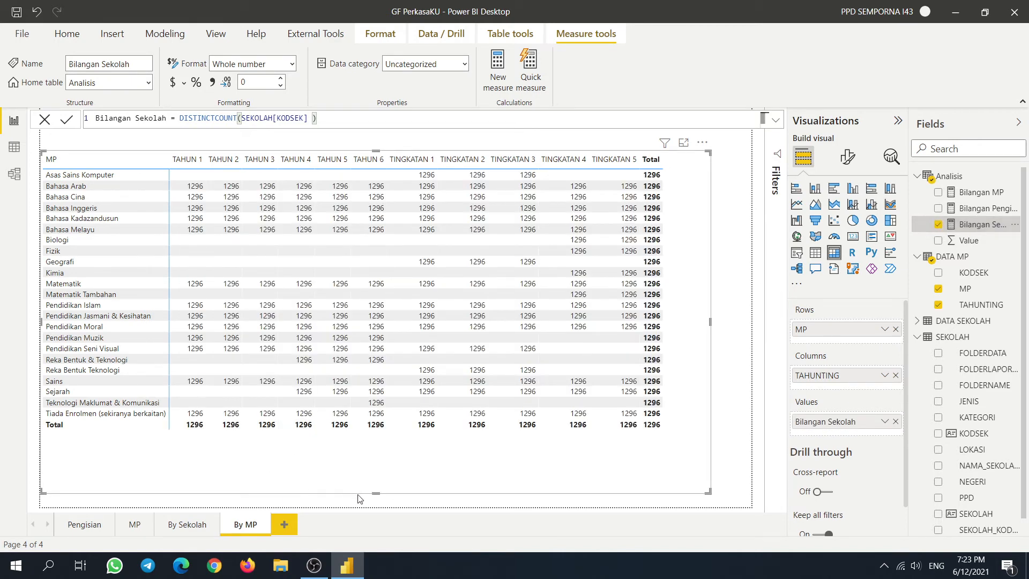
- Shorten the matrix and move it right and down on the page
drag(375, 492, 376, 470)
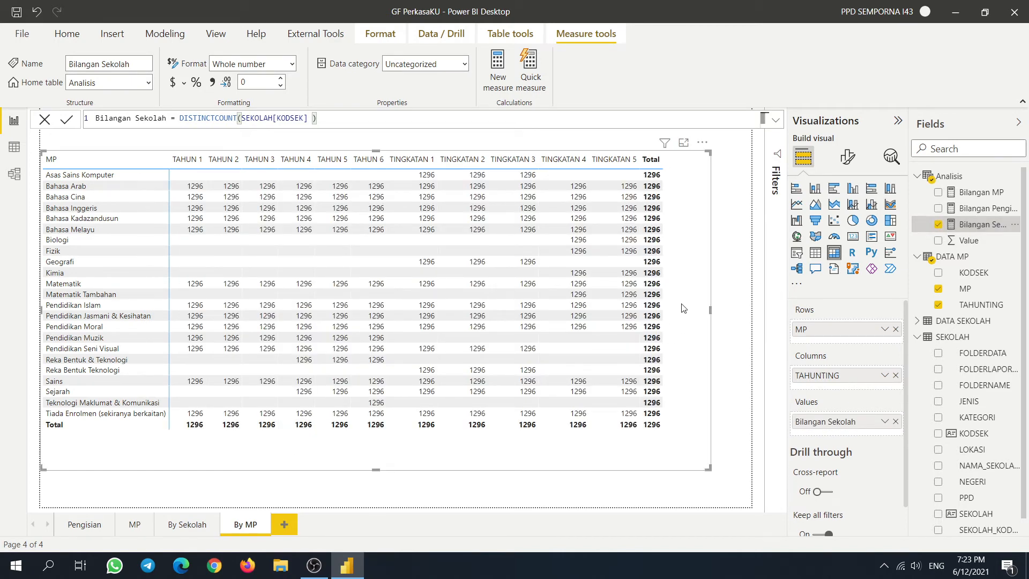
drag(682, 308, 716, 345)
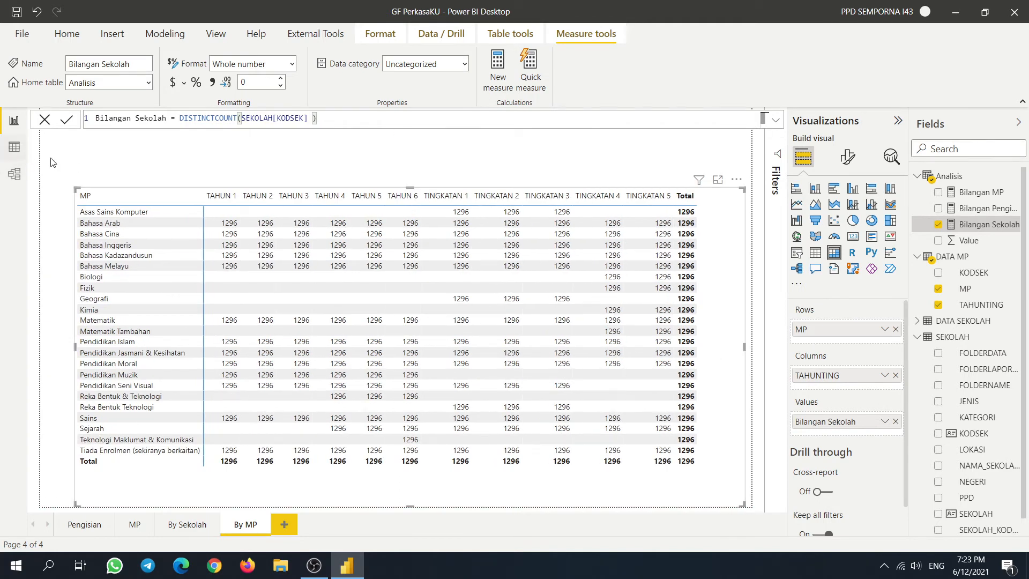
click(12, 150)
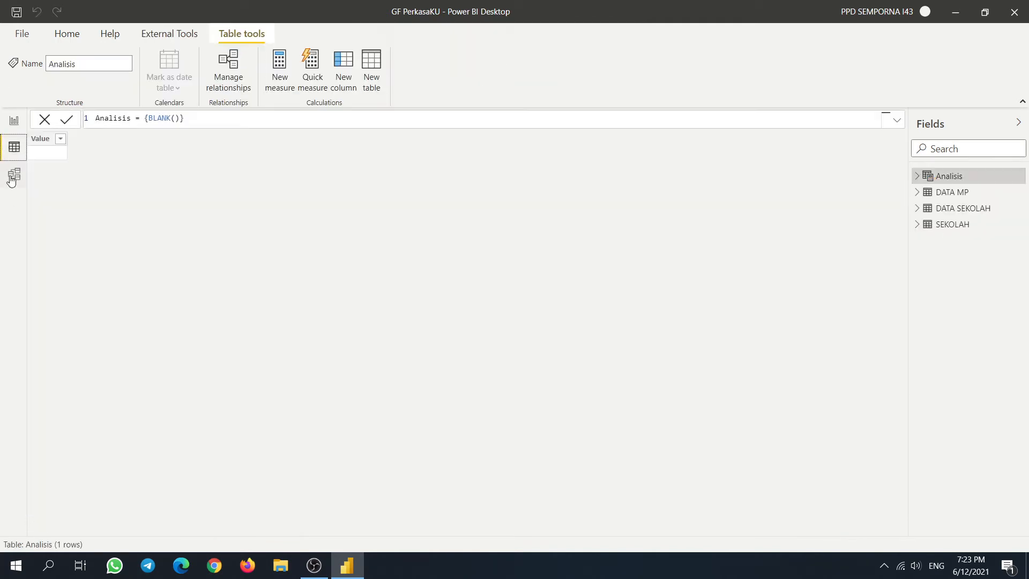
- In Model view, hide the side panes and spread out the DATA MP, SEKOLAH and DATA SEKOLAH cards
click(12, 175)
click(831, 124)
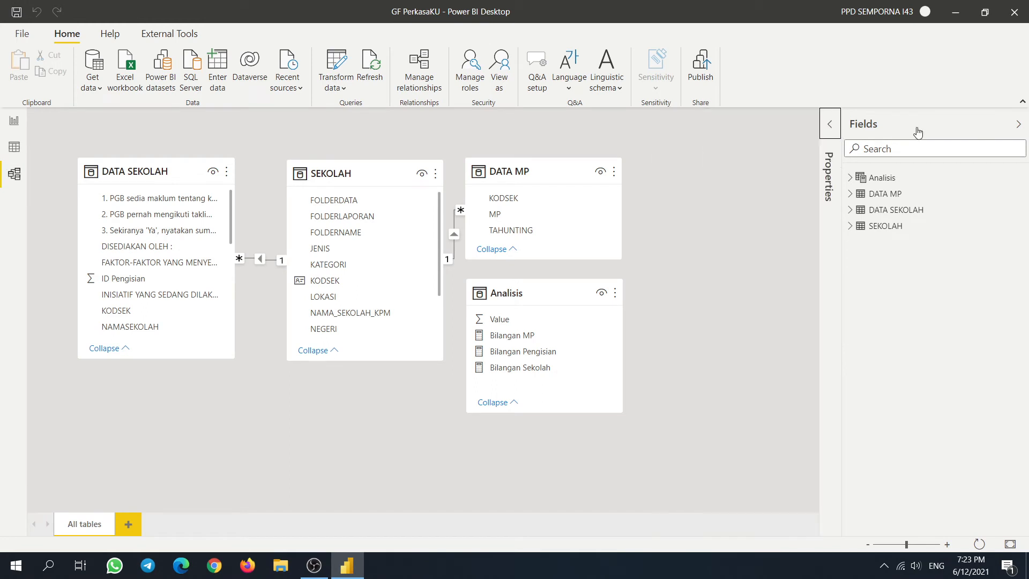
click(1018, 125)
drag(556, 169, 604, 169)
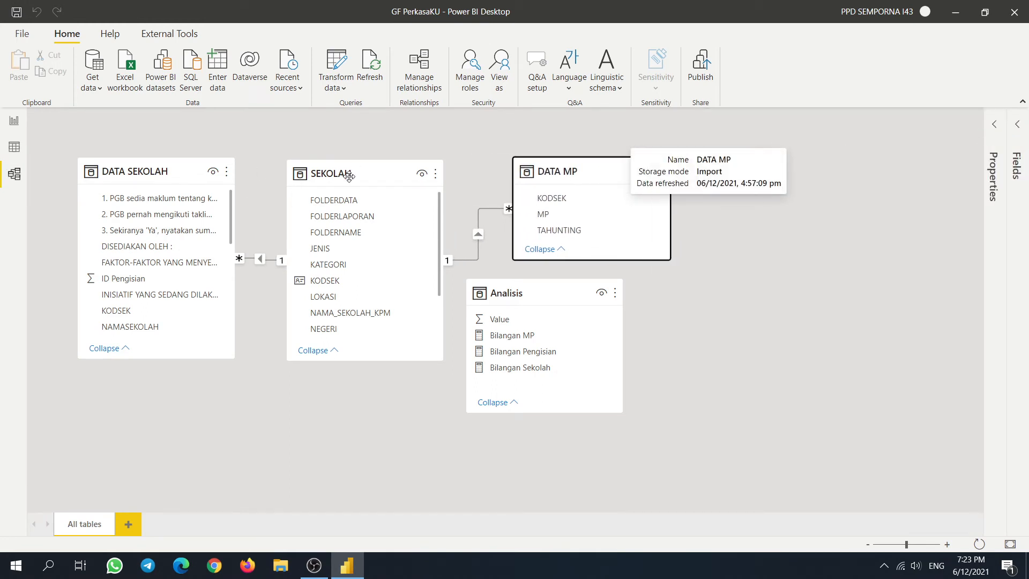
drag(352, 173, 341, 222)
drag(90, 249, 90, 170)
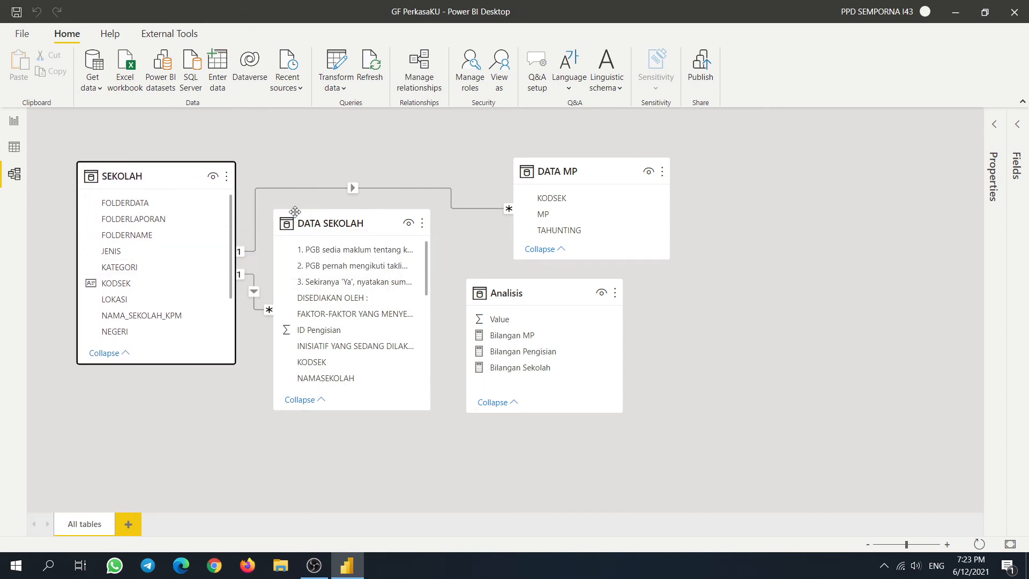
- Delete the SEKOLAH–DATA MP relationship and relate DATA MP to DATA SEKOLAH on KODSEK
right_click(398, 191)
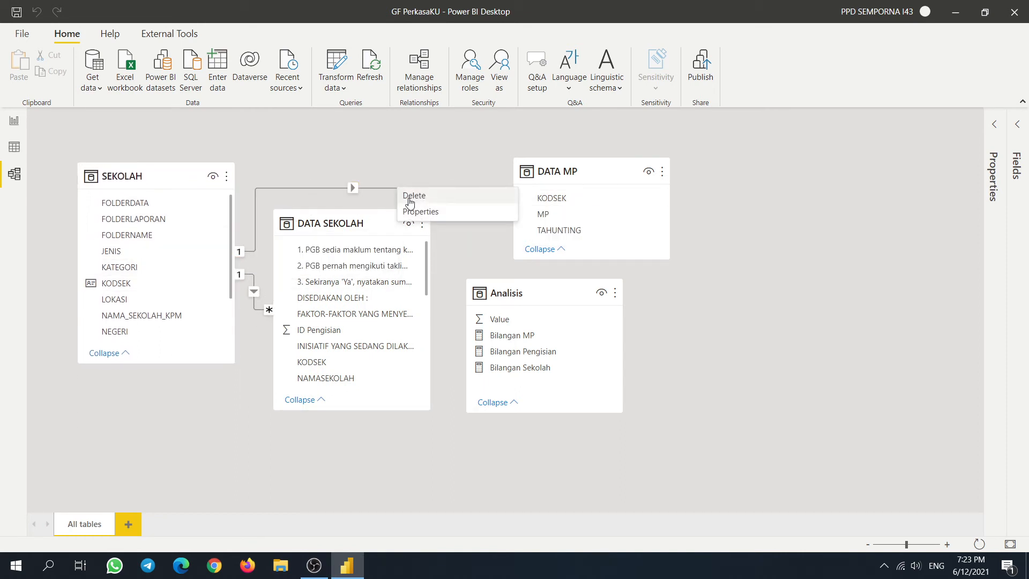
click(449, 255)
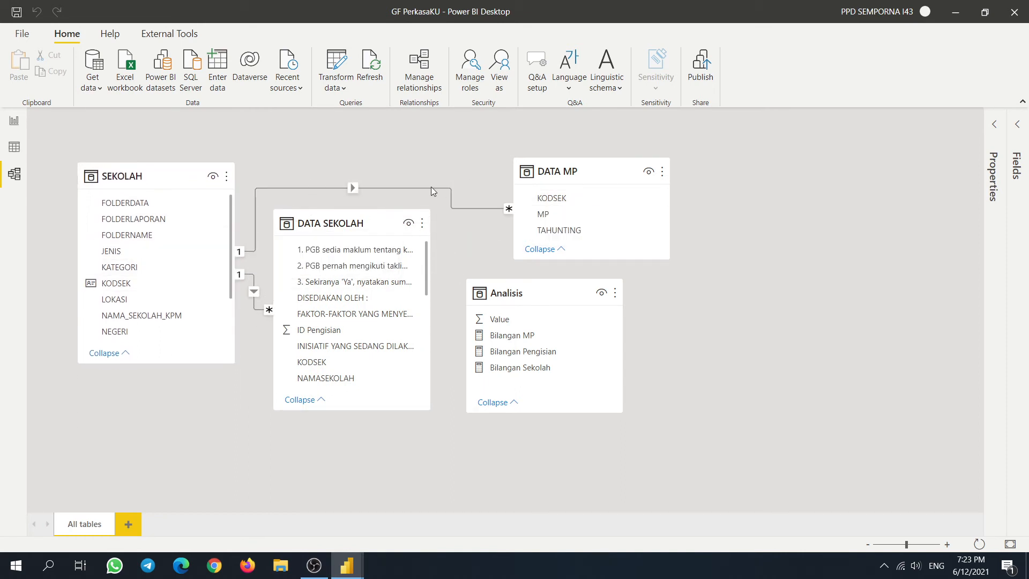
click(522, 317)
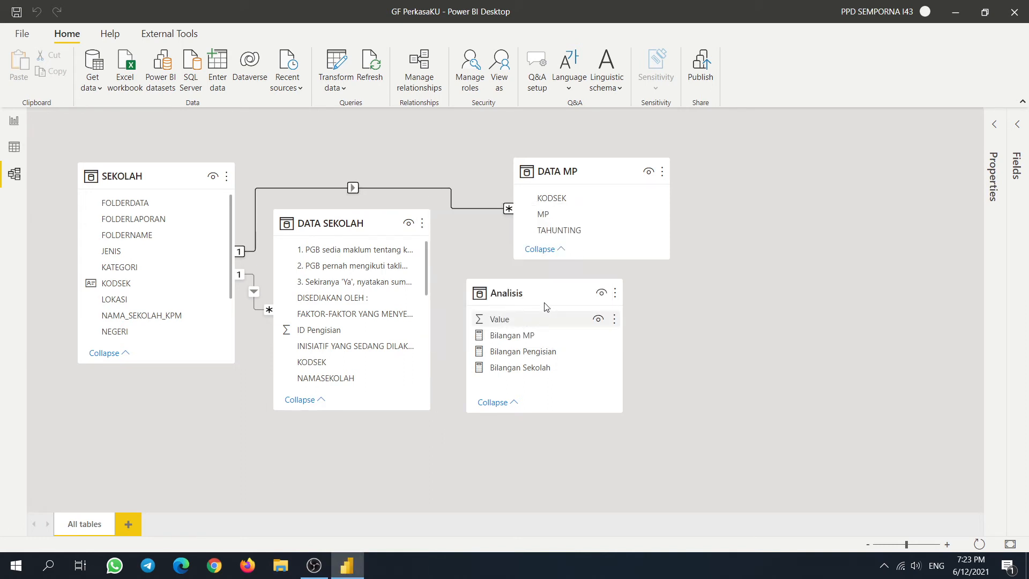
drag(536, 299, 651, 366)
drag(317, 214, 307, 170)
drag(551, 198, 322, 323)
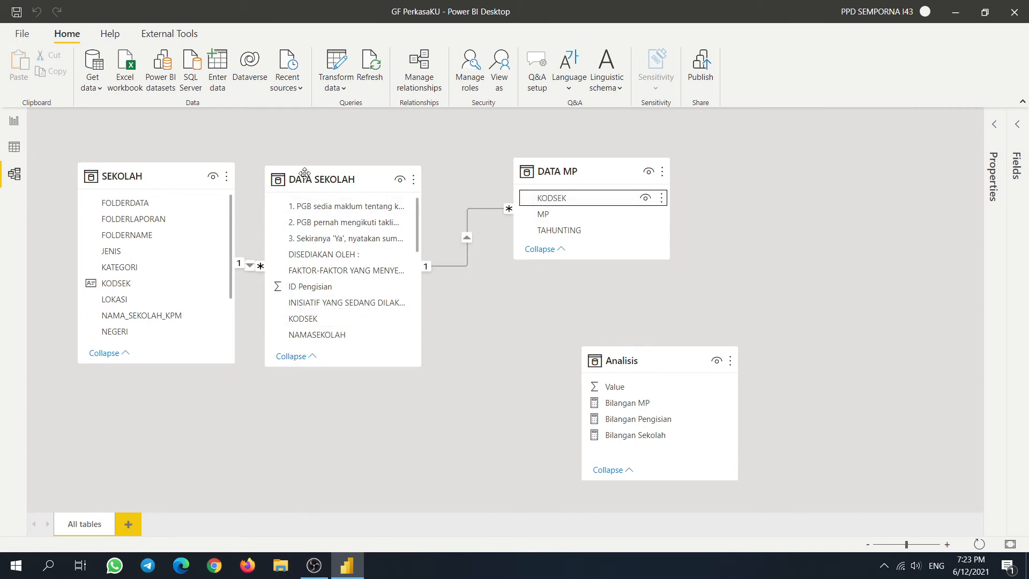
drag(313, 182, 326, 199)
- Check the By MP matrix on the report page against the updated model
click(14, 150)
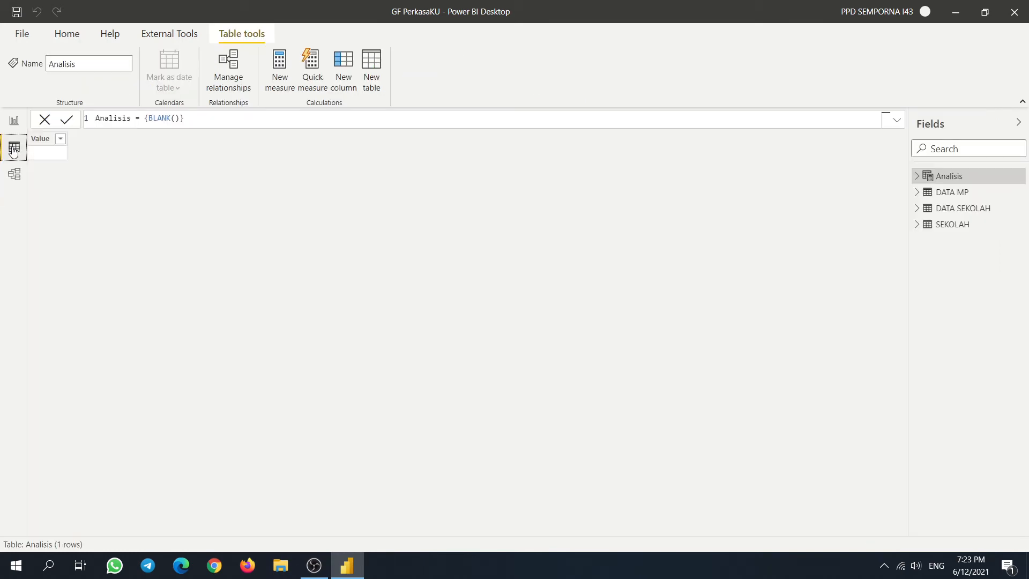
click(6, 125)
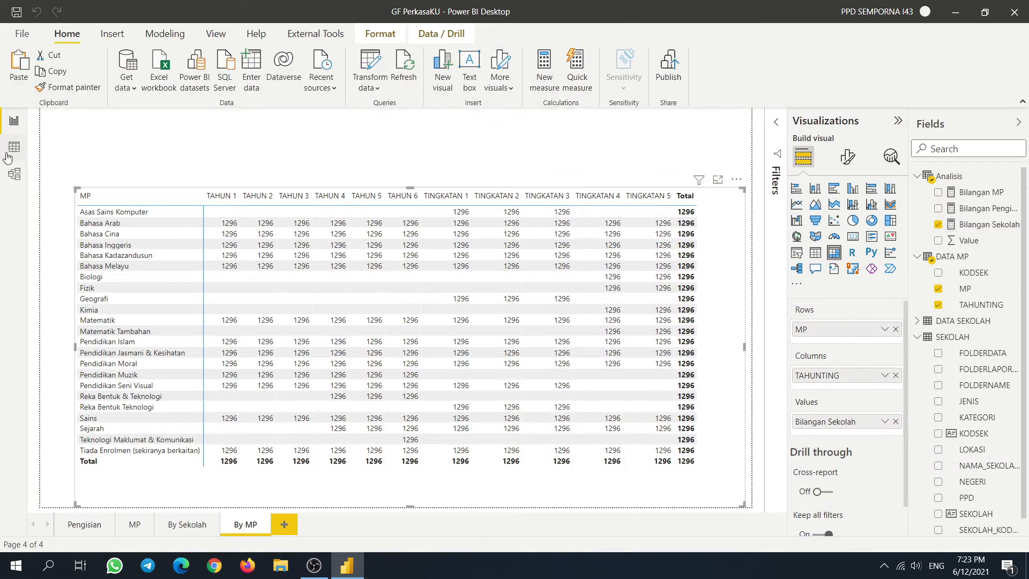
click(14, 150)
click(14, 177)
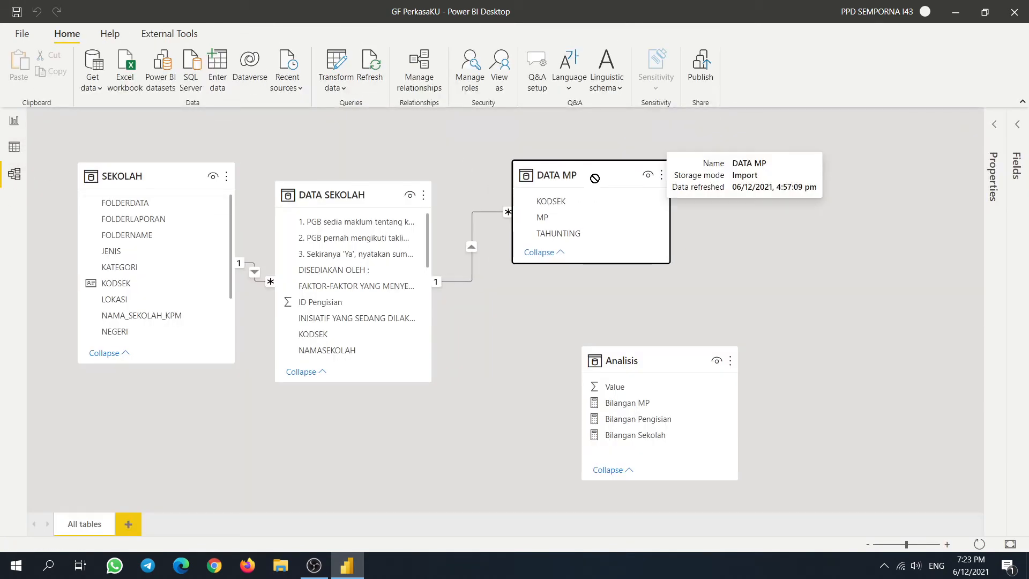
click(14, 149)
click(13, 127)
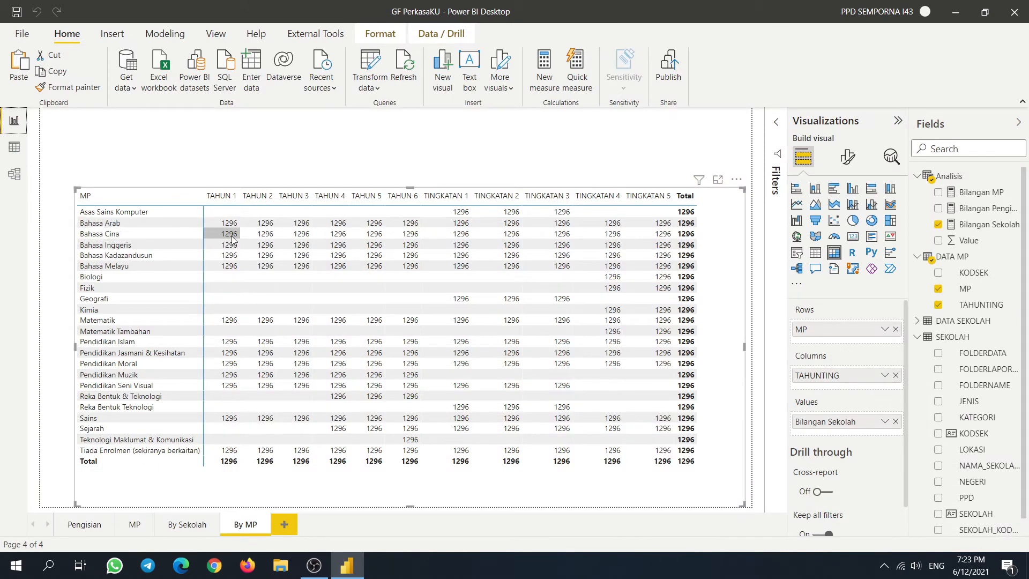
click(14, 144)
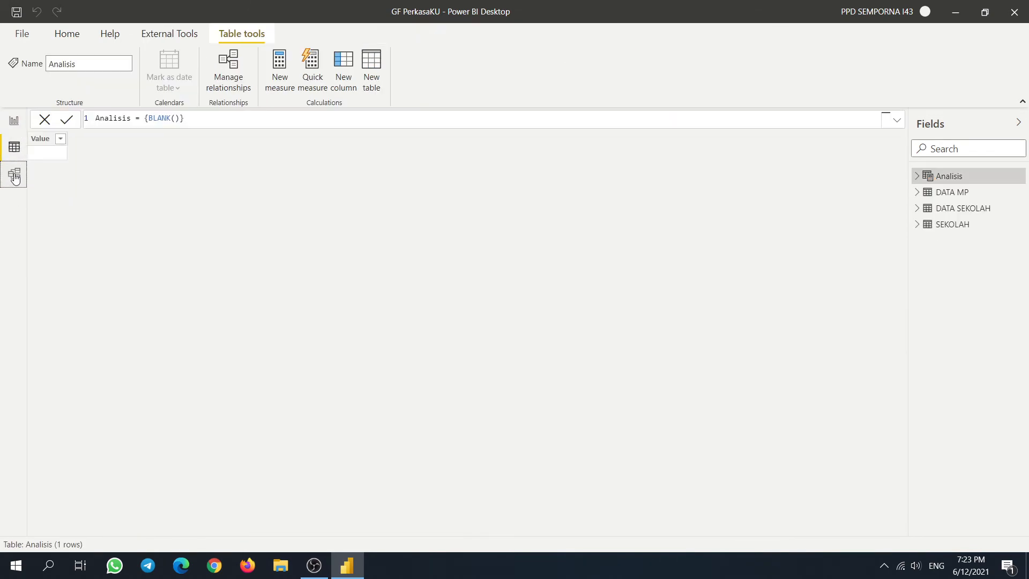
click(15, 174)
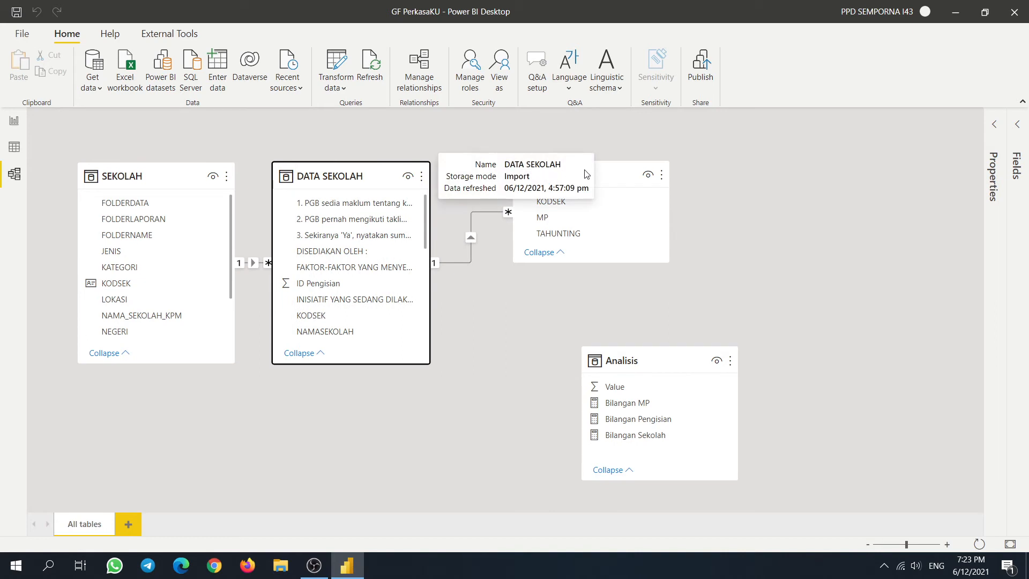
- Tidy the diagram by realigning the DATA MP, DATA SEKOLAH and SEKOLAH cards
drag(586, 173, 570, 186)
drag(337, 175, 361, 192)
drag(170, 176, 166, 172)
mouse_move(538, 188)
mouse_down()
mouse_move(563, 194)
mouse_move(542, 186)
mouse_up()
drag(382, 190, 368, 174)
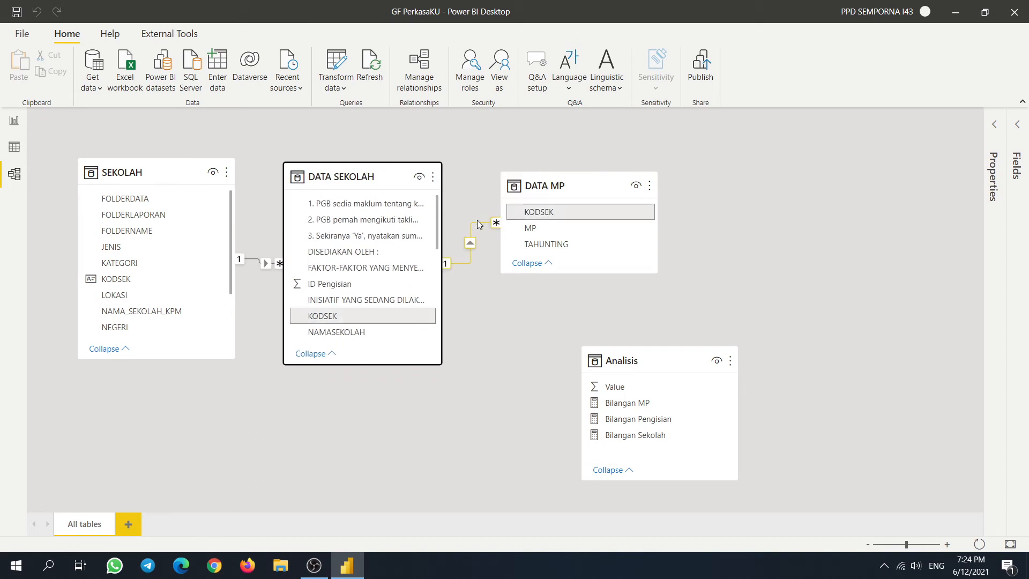
- Set the DATA MP–DATA SEKOLAH relationship's cross filter direction to Both
double_click(478, 223)
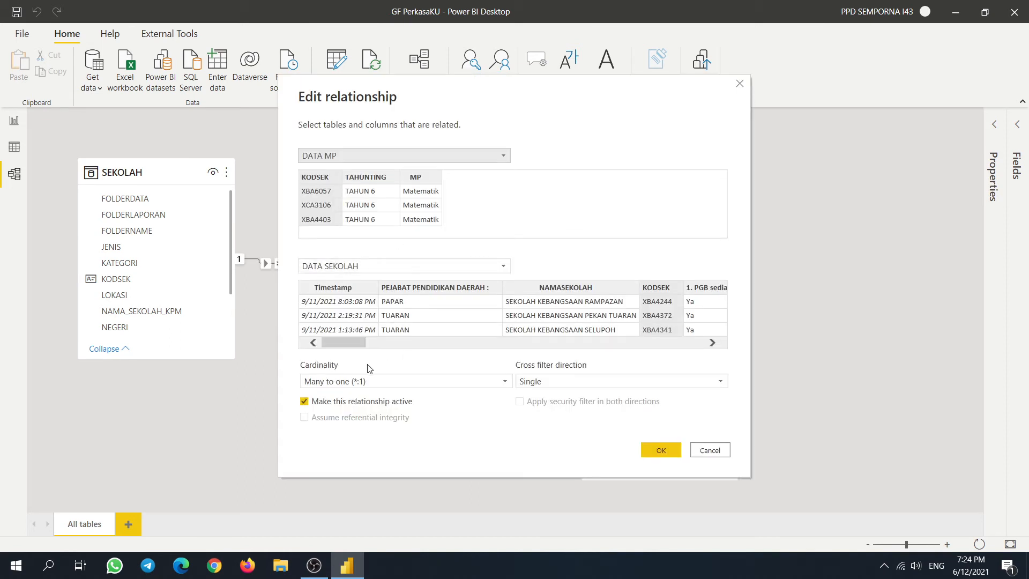
click(601, 381)
click(536, 410)
click(660, 449)
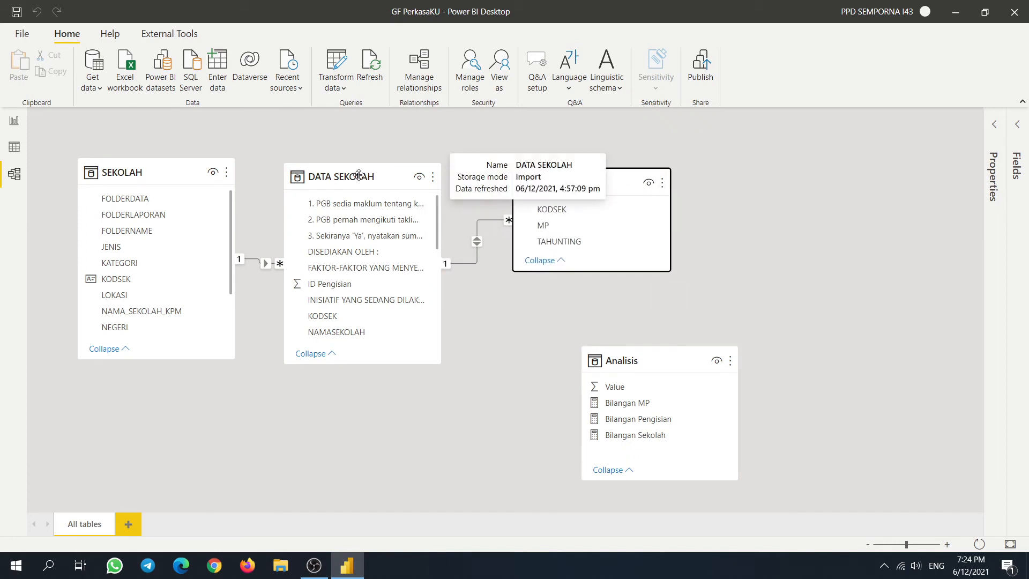
drag(342, 173, 358, 181)
- Set the SEKOLAH–DATA SEKOLAH relationship's cross filter direction to Both
double_click(263, 258)
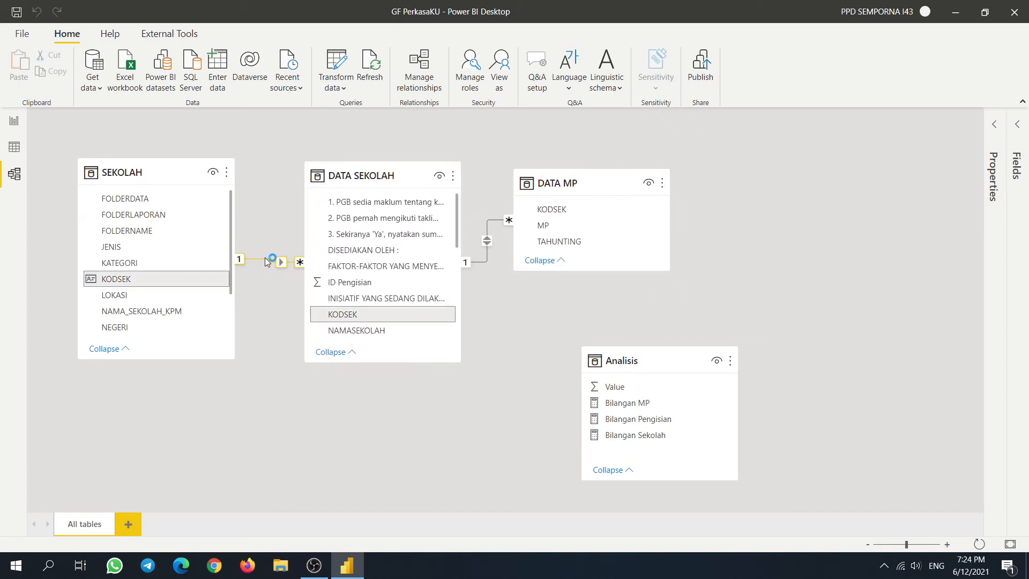
click(552, 381)
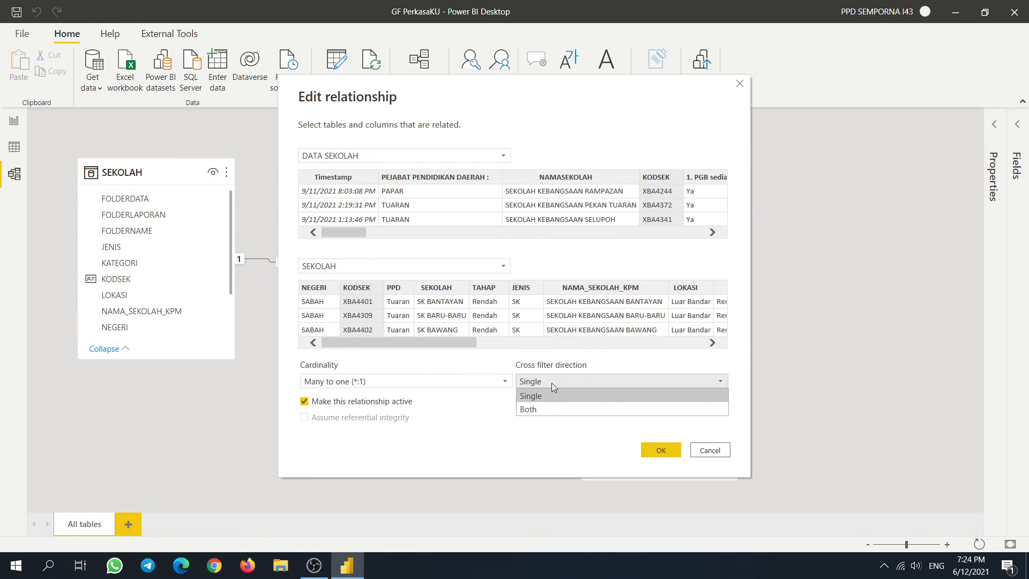
click(553, 409)
click(662, 449)
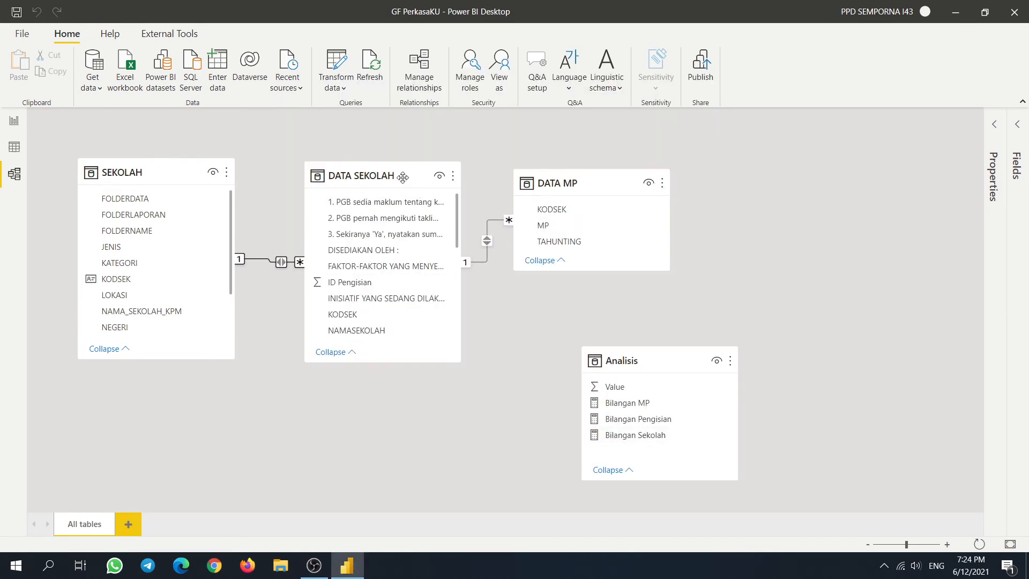
drag(397, 179, 387, 203)
click(666, 363)
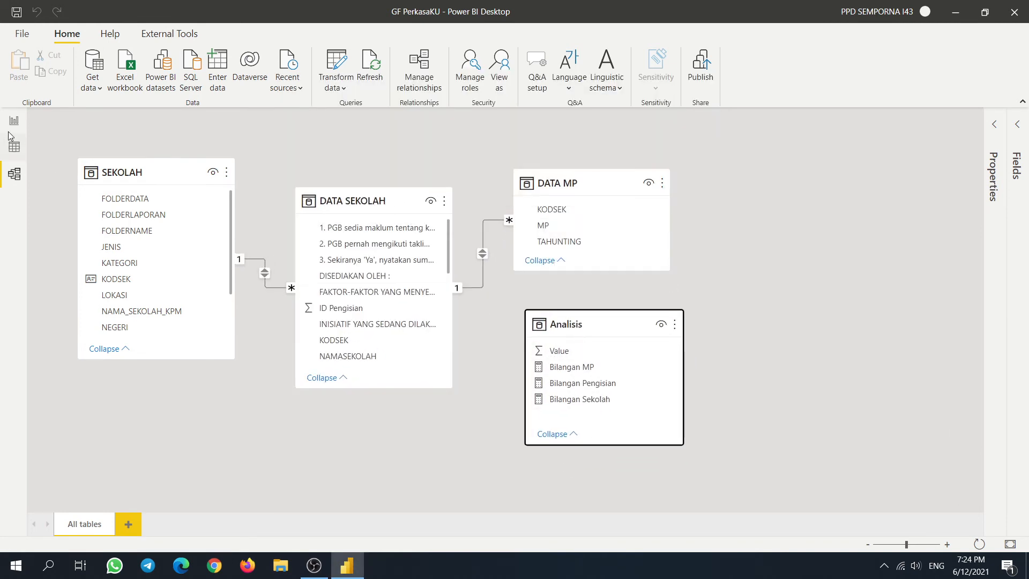
click(21, 153)
- On the By MP page, nudge the matrix up and enlarge it from its top-left corner
click(14, 123)
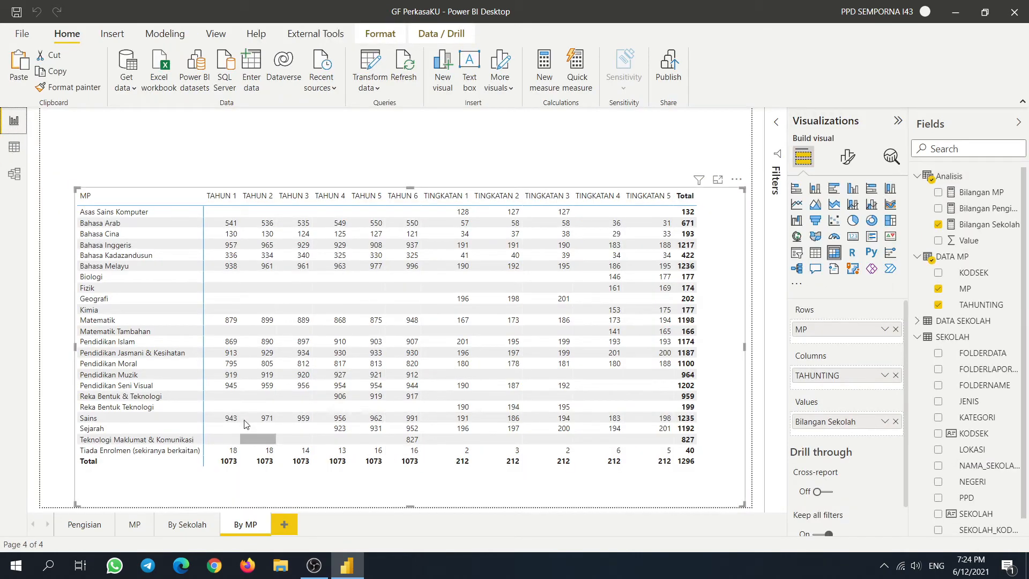
mouse_move(649, 498)
mouse_down()
mouse_move(582, 444)
mouse_move(604, 468)
mouse_move(655, 474)
mouse_move(651, 485)
mouse_up()
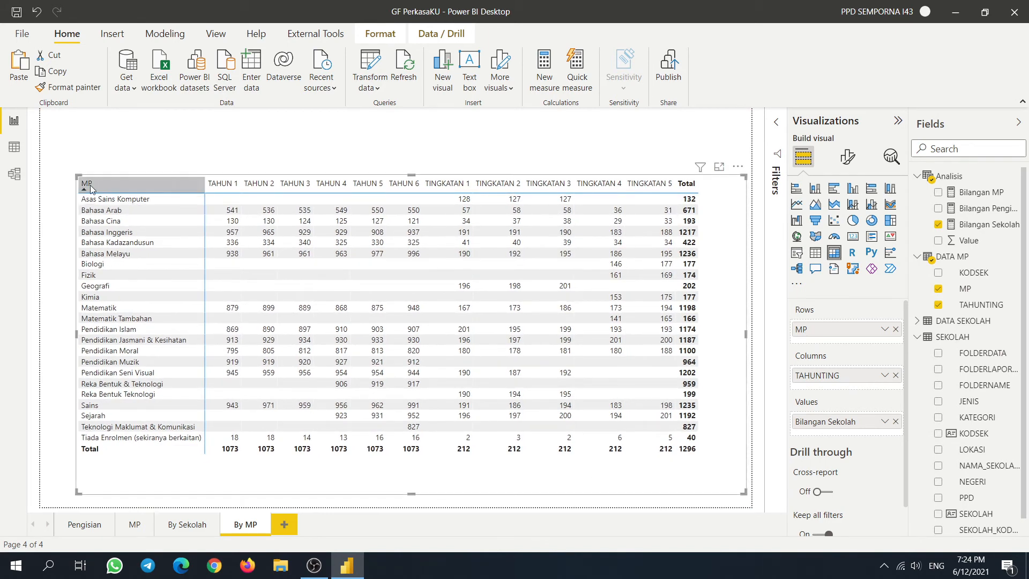
drag(73, 177, 68, 209)
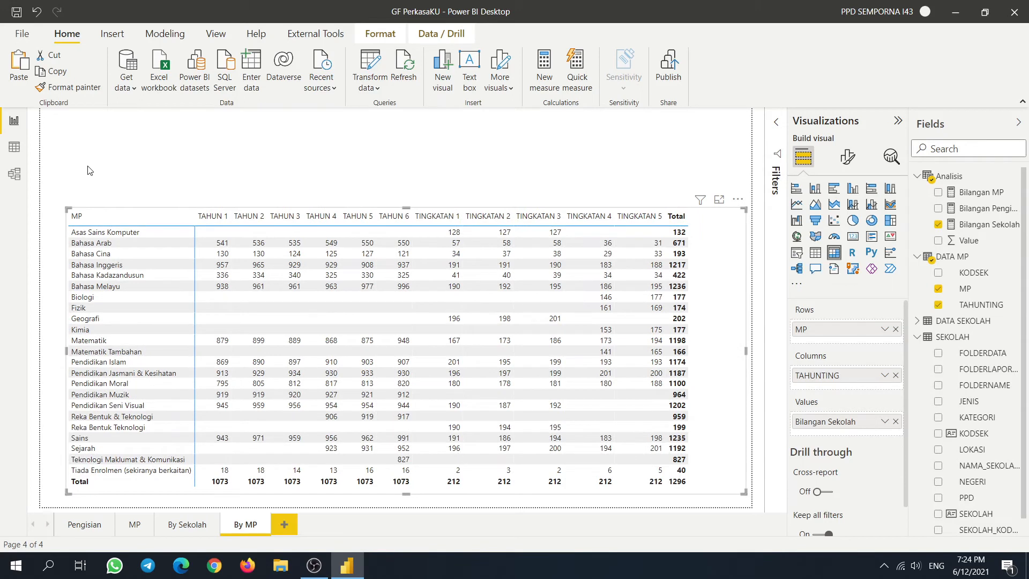
- Add PPD above MP in the matrix rows, expand the entire PPD level, and shift the matrix up
scroll(953, 467, down, 1)
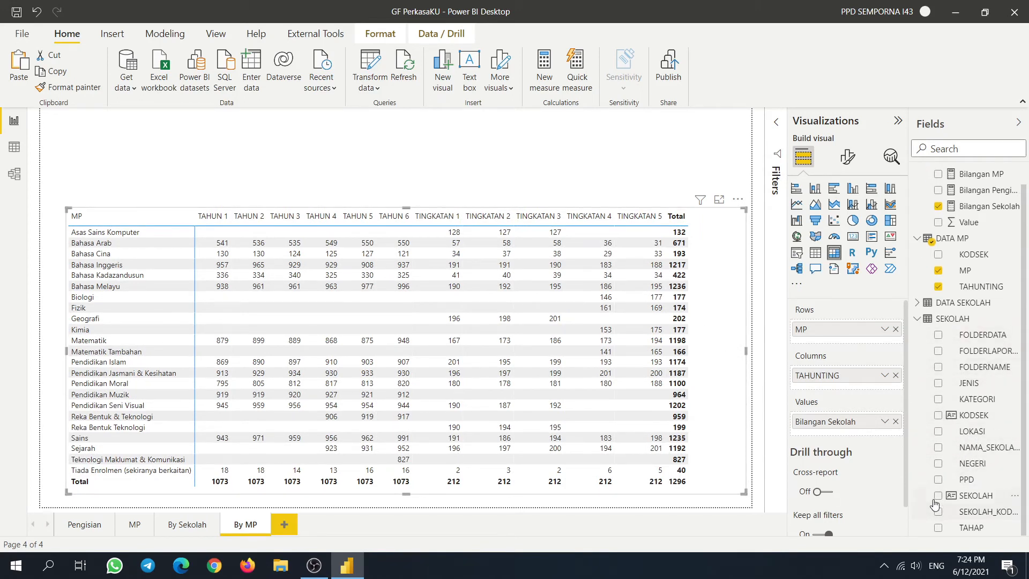
drag(942, 478, 846, 328)
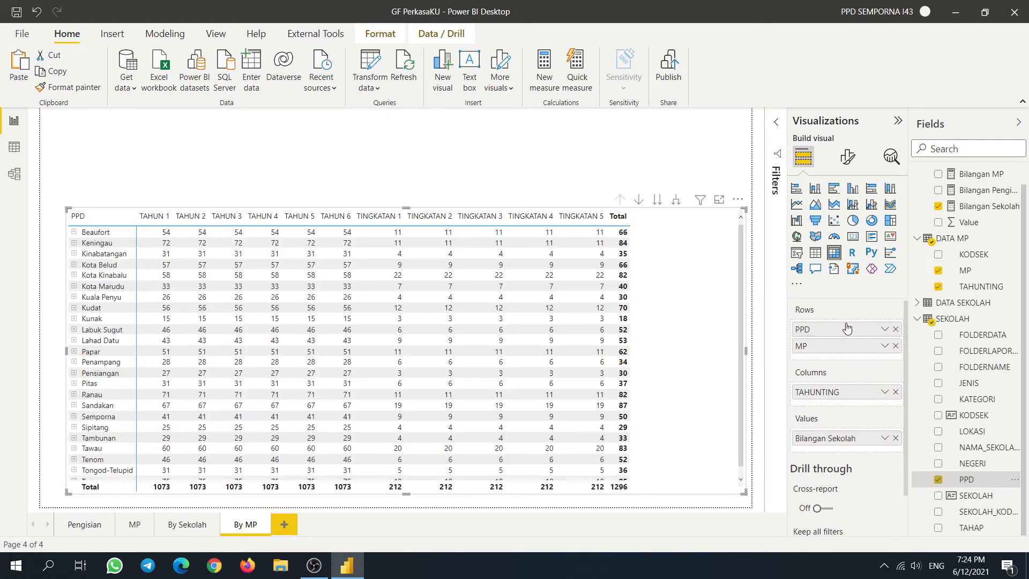
right_click(129, 232)
mouse_move(164, 239)
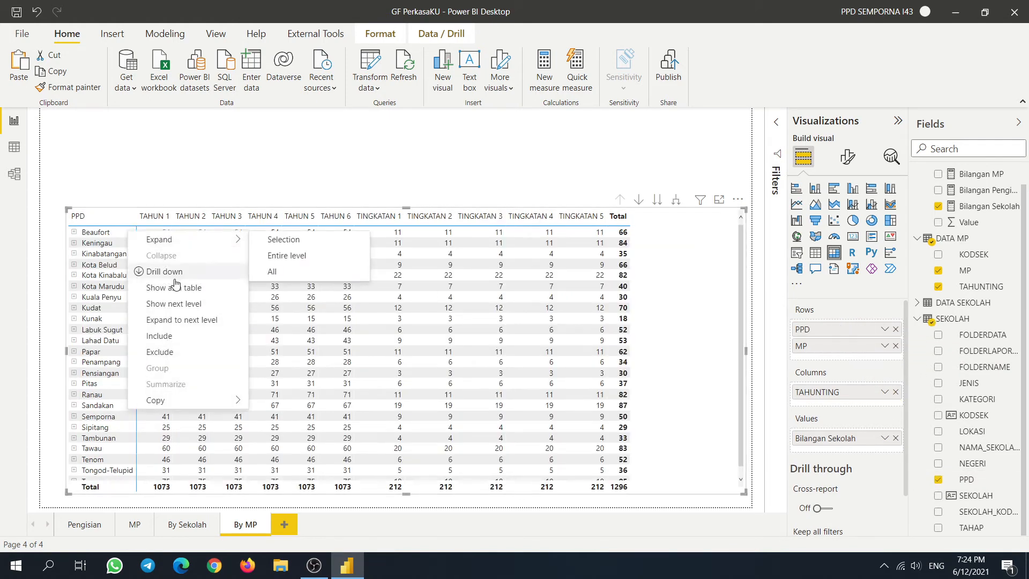
click(281, 256)
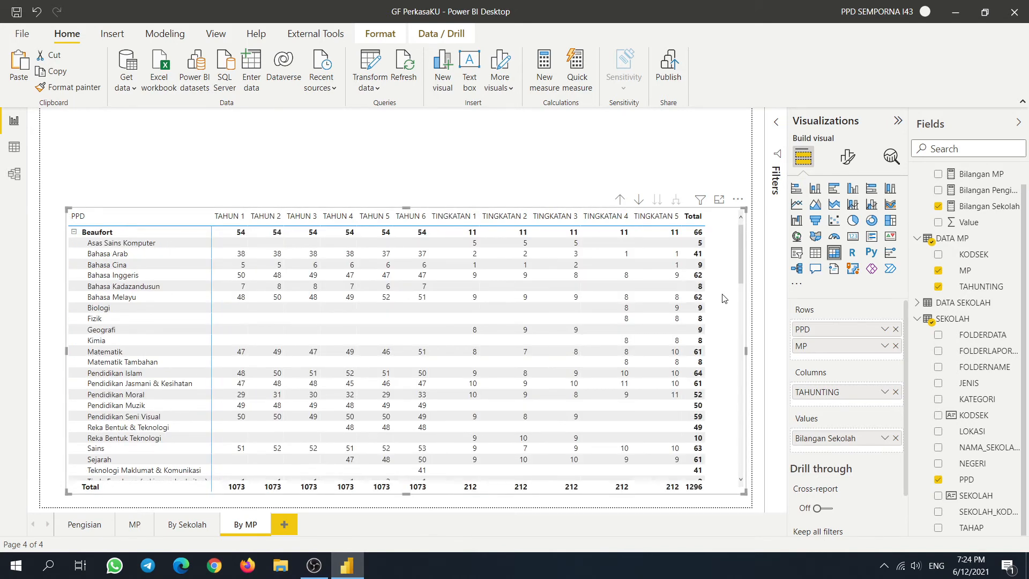
drag(723, 298, 705, 255)
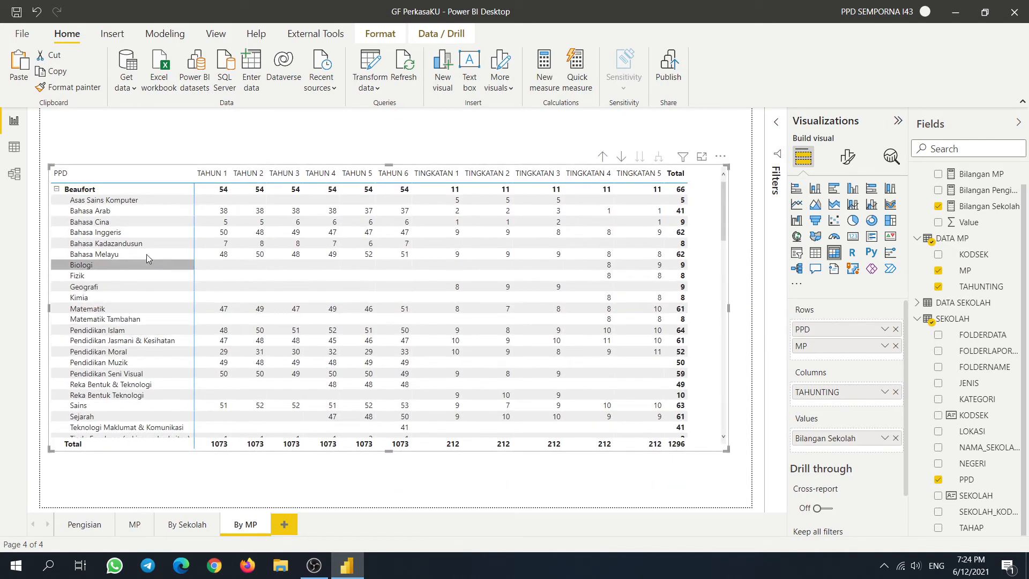
- Scroll through the expanded matrix to review the subjects listed under each PPD
scroll(146, 254, down, 20)
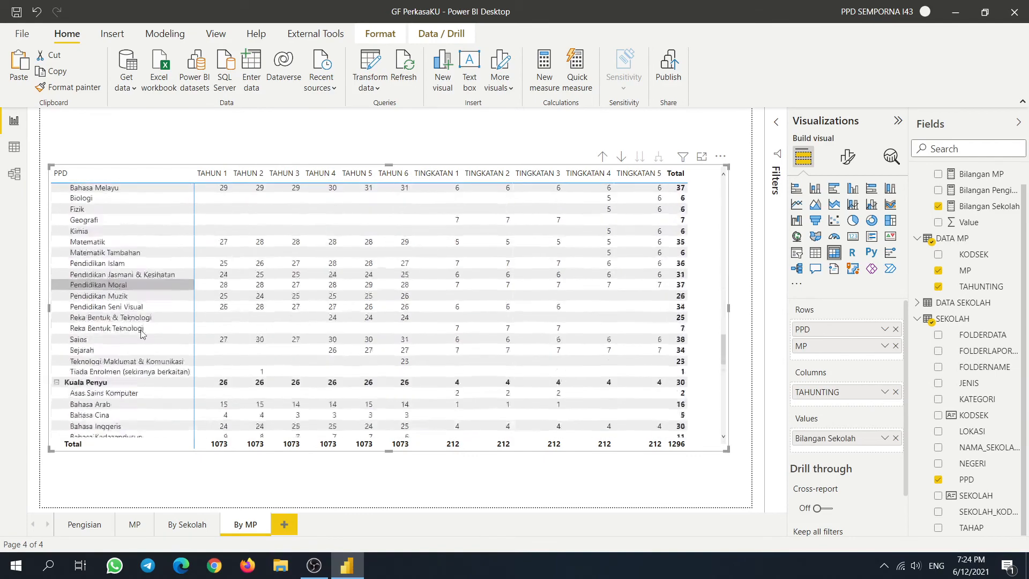
scroll(142, 333, down, 20)
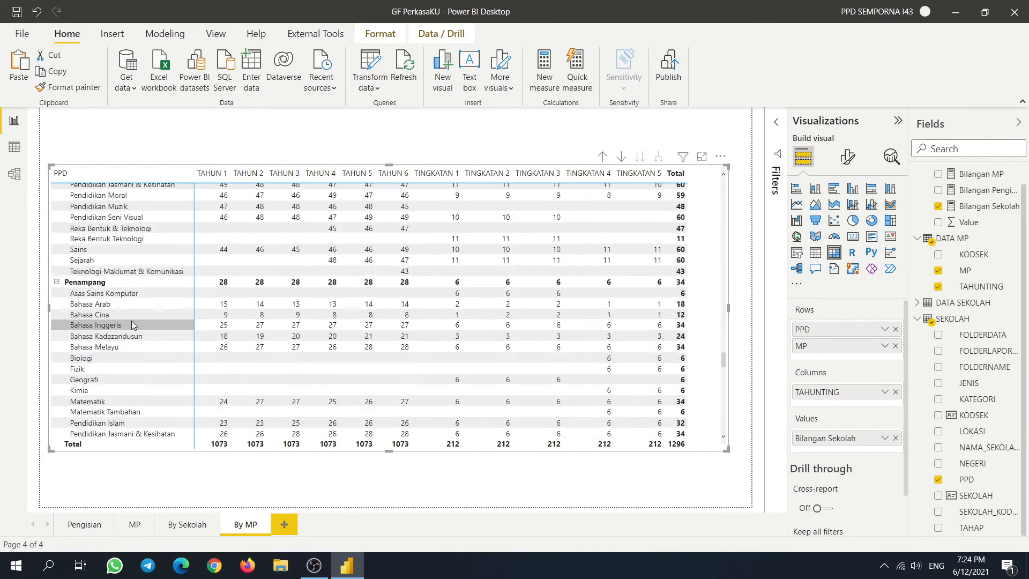
scroll(131, 320, down, 10)
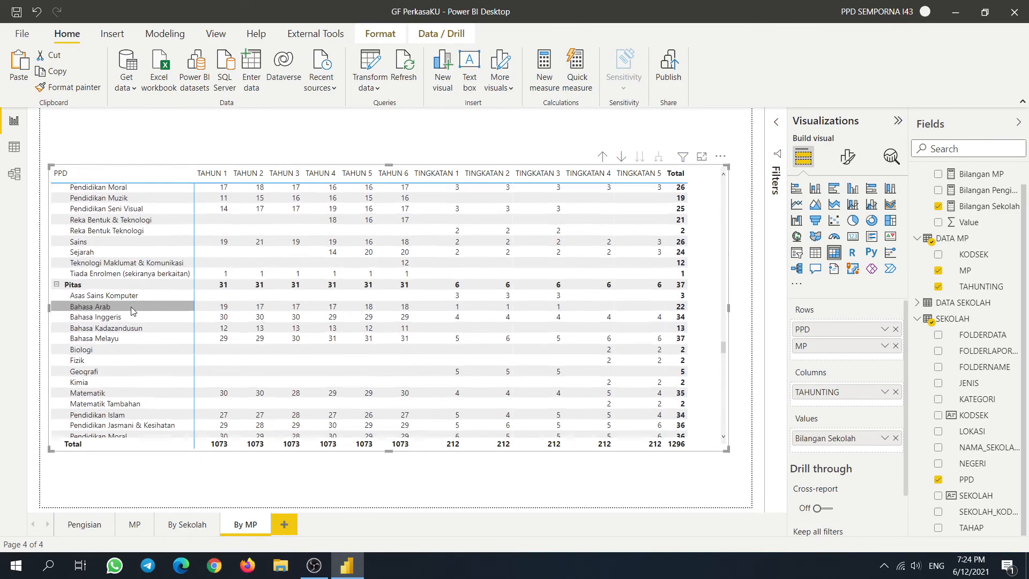
scroll(131, 306, down, 11)
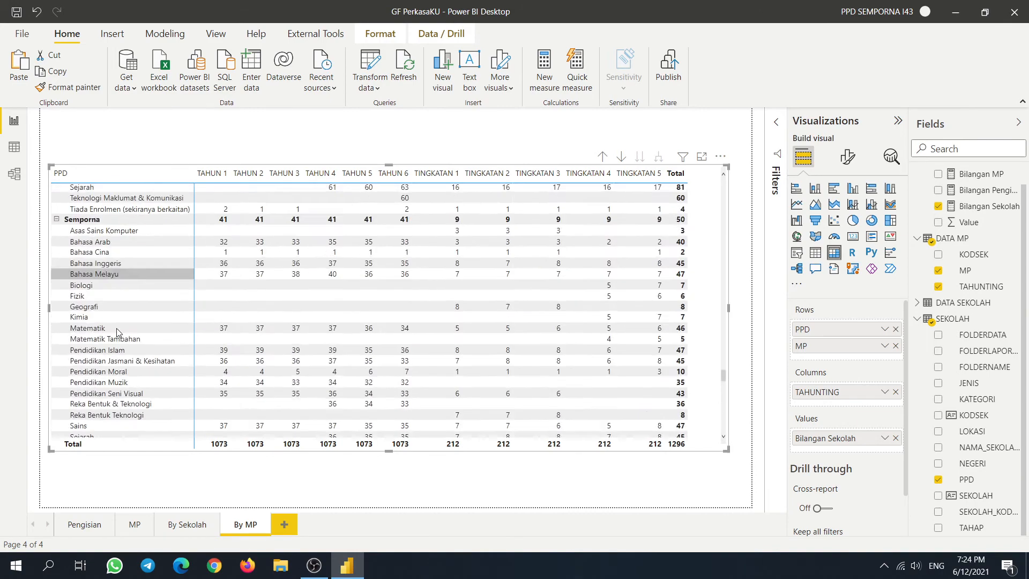
scroll(118, 331, down, 20)
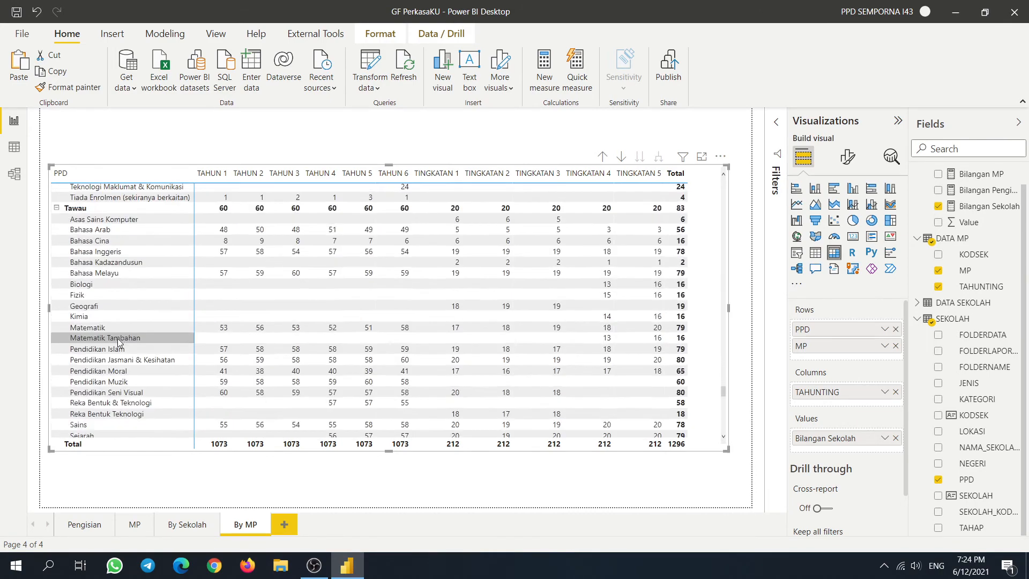
scroll(118, 342, up, 15)
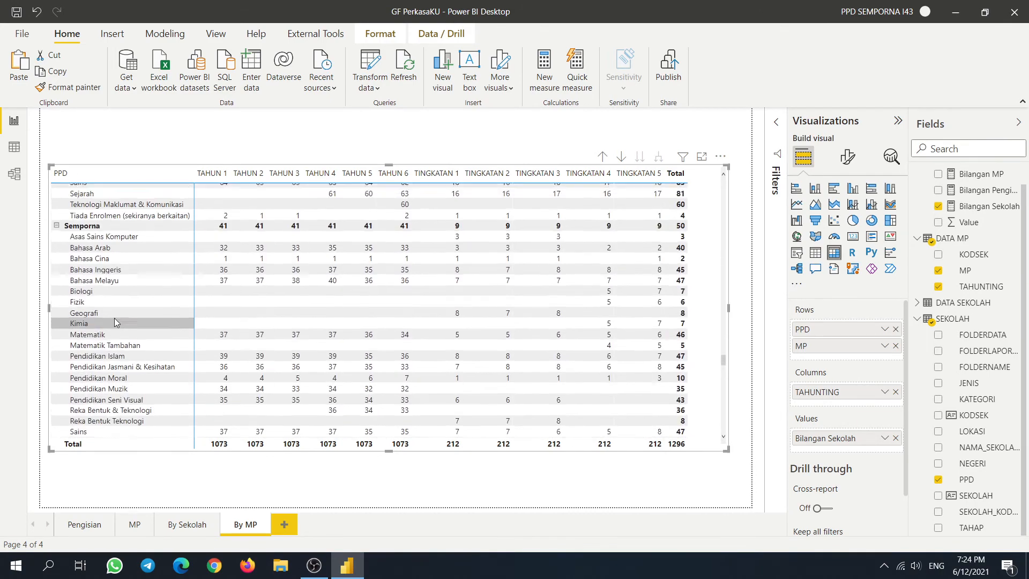
scroll(114, 321, up, 2)
- Highlight Semporna and its Biologi and Fizik rows, clear the highlight, and move the matrix higher
click(120, 273)
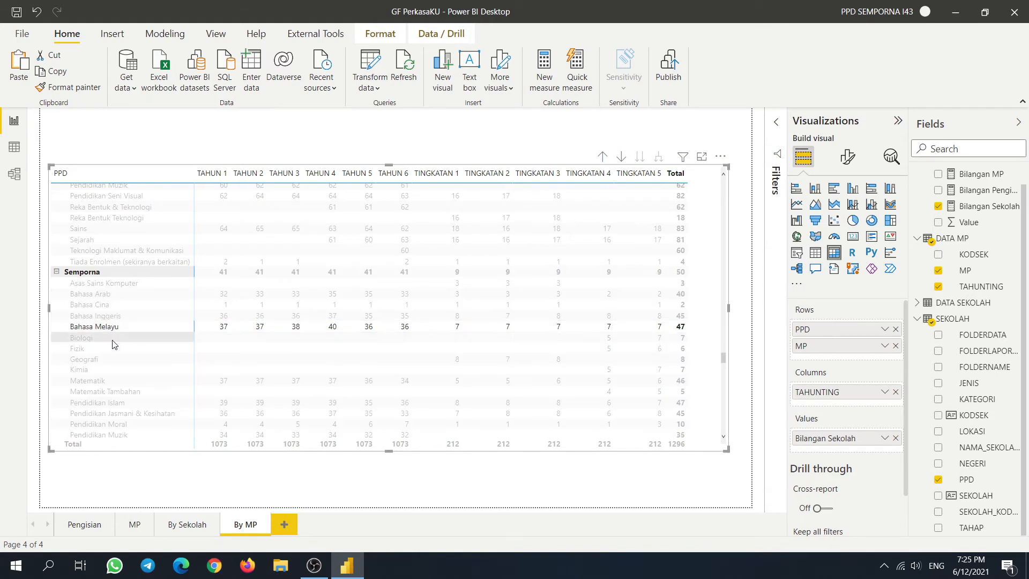
click(118, 338)
click(110, 349)
click(112, 338)
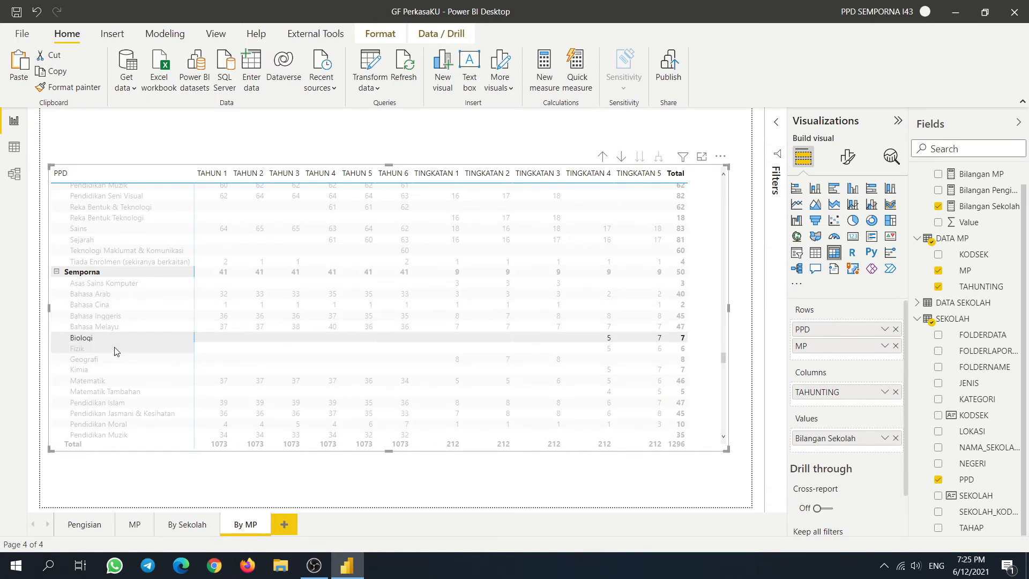
click(115, 348)
click(116, 338)
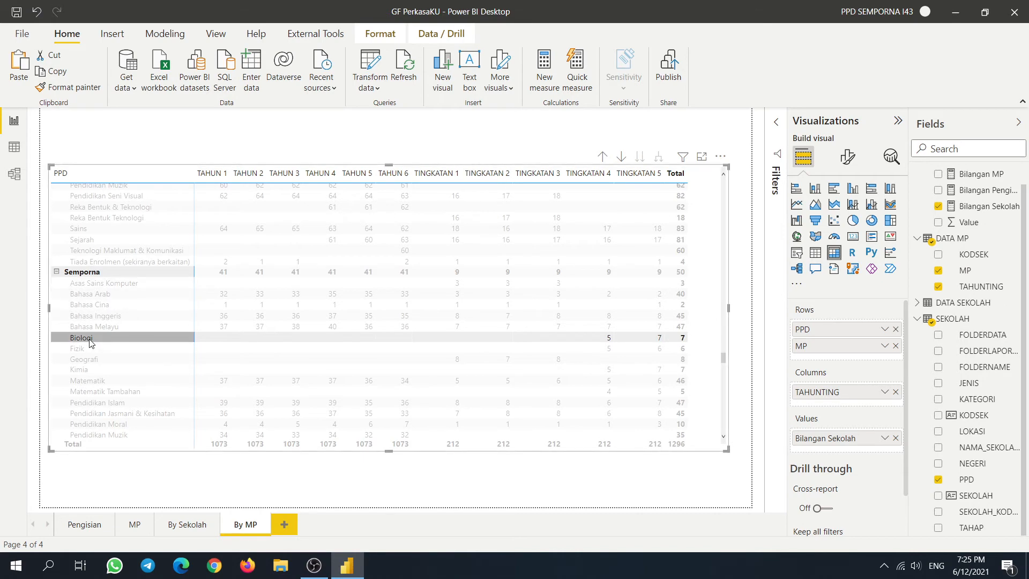
click(88, 340)
drag(707, 226, 715, 186)
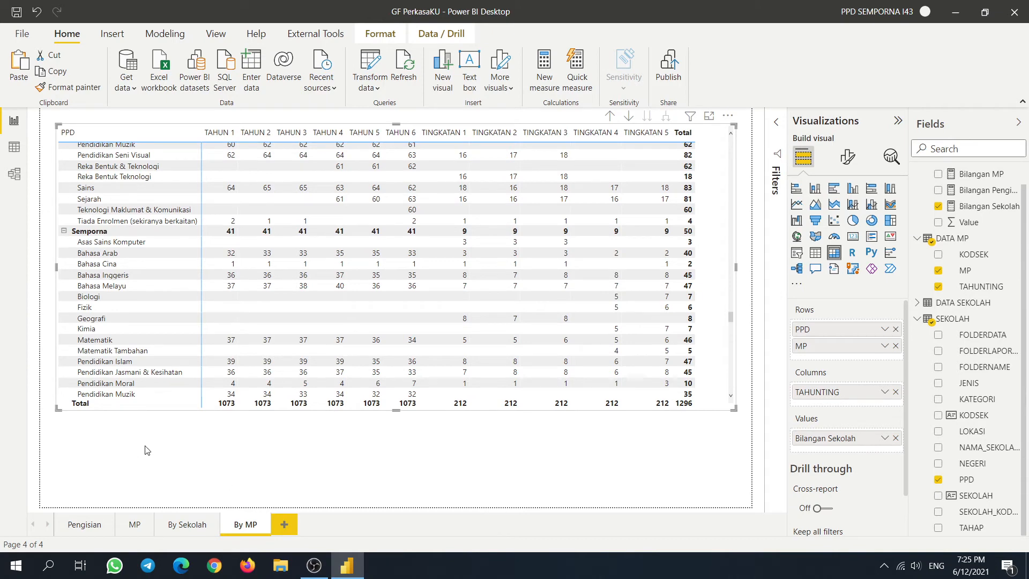
- Drag the By MP matrix lower, then visit By Sekolah, By MP, MP and finally Pengisian
click(440, 476)
drag(716, 397, 729, 458)
click(186, 525)
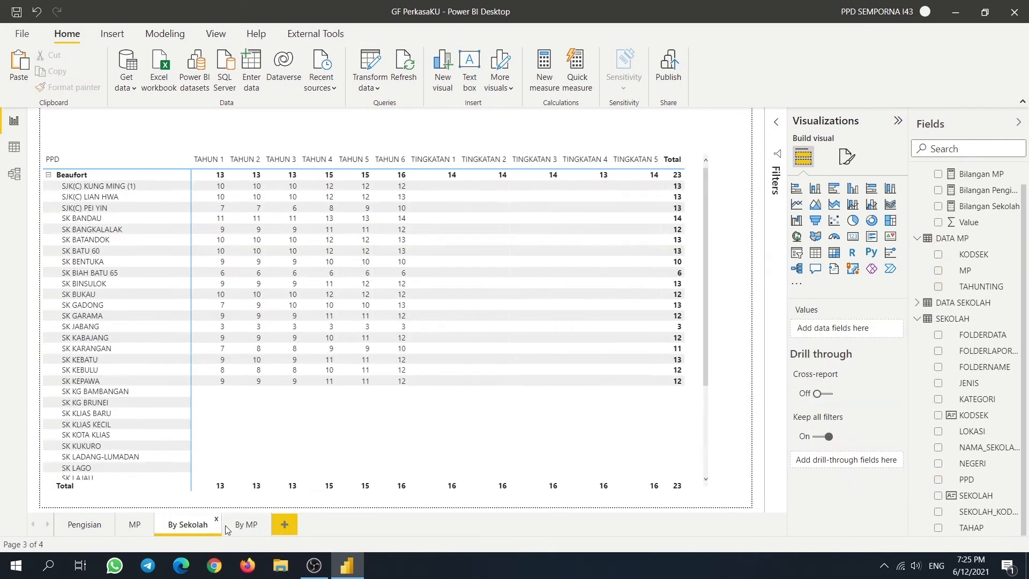
drag(262, 529, 256, 529)
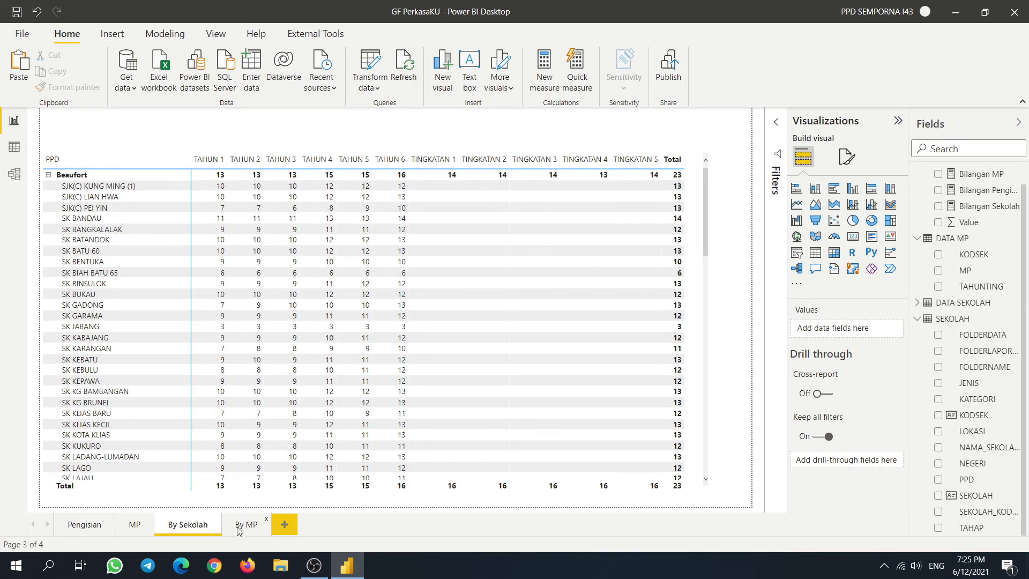
click(239, 529)
click(179, 527)
click(135, 529)
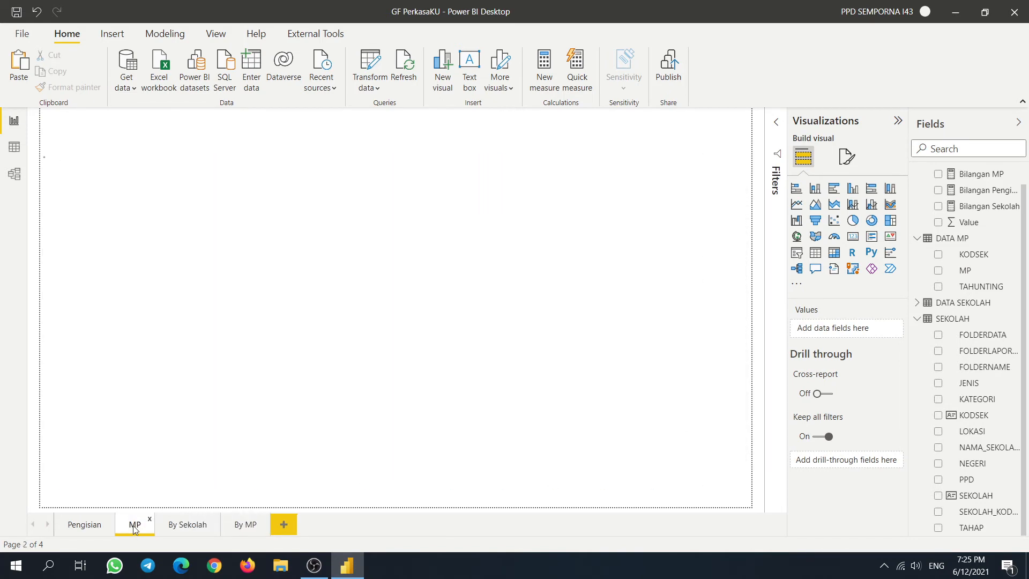
click(79, 528)
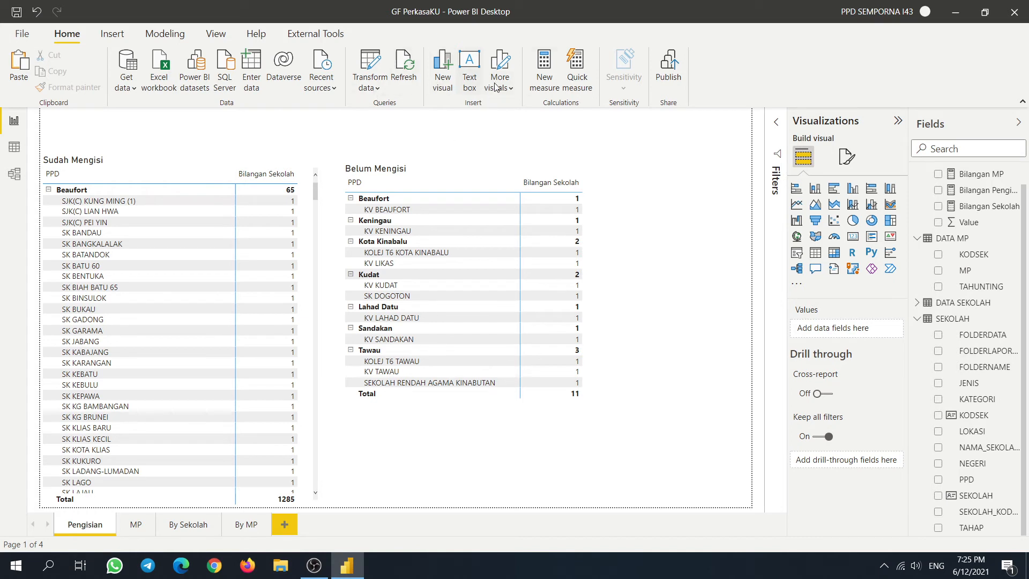
- Add a page navigator button covering all four pages and widen it
click(131, 41)
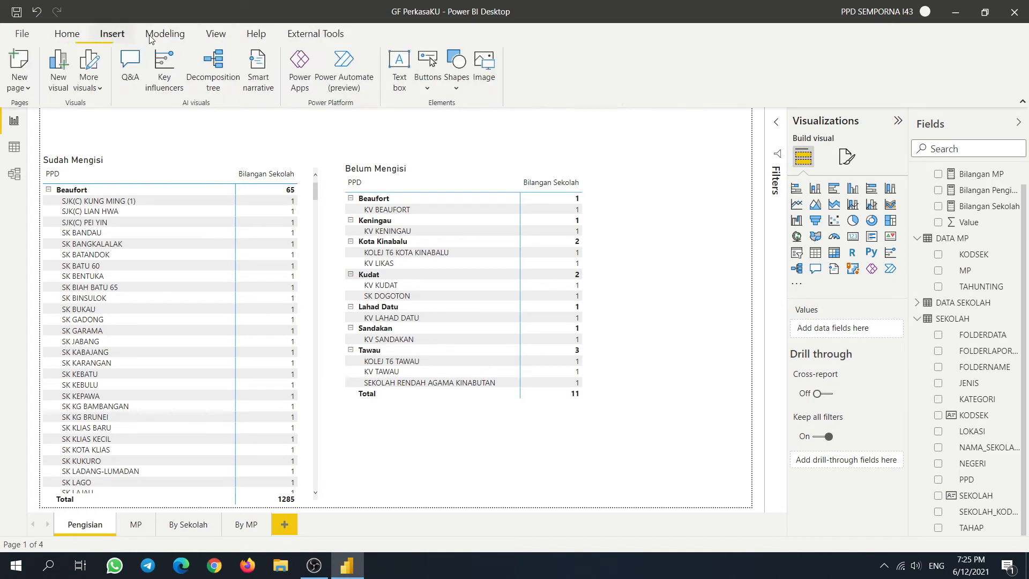
click(425, 89)
mouse_move(485, 307)
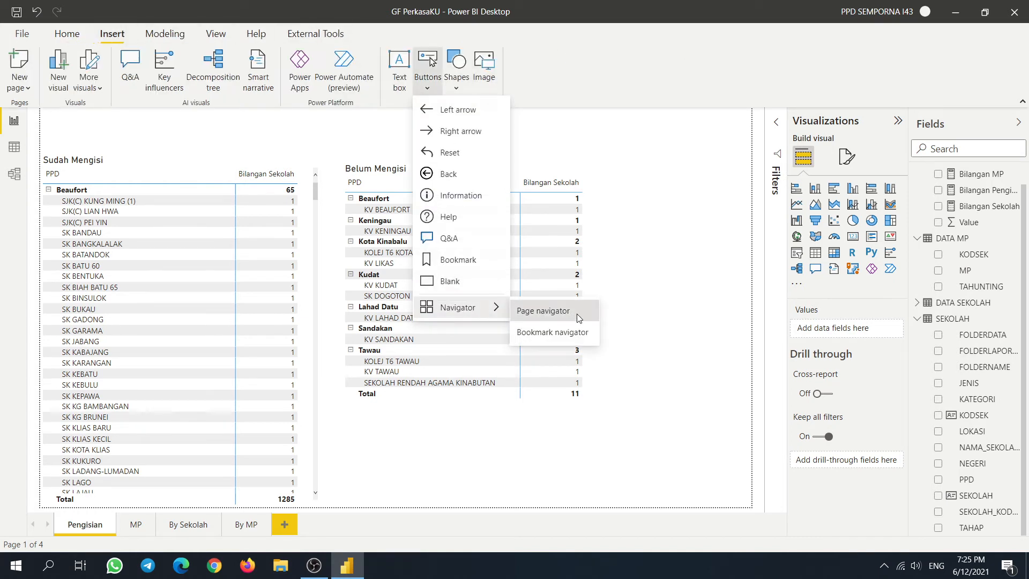
click(543, 311)
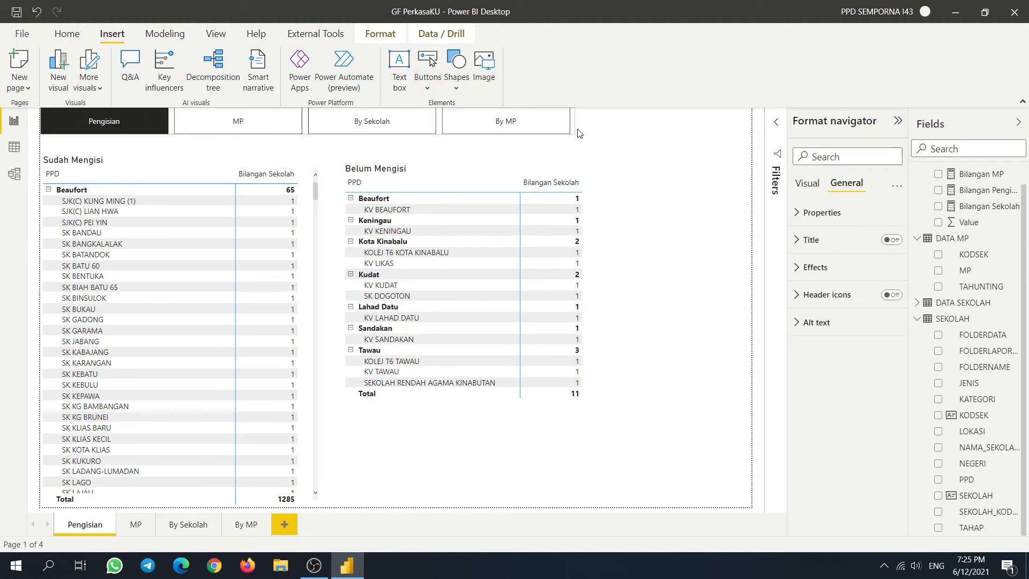
drag(577, 133, 612, 133)
- Check the page navigator while visiting the MP, By Sekolah and By MP pages
click(255, 127)
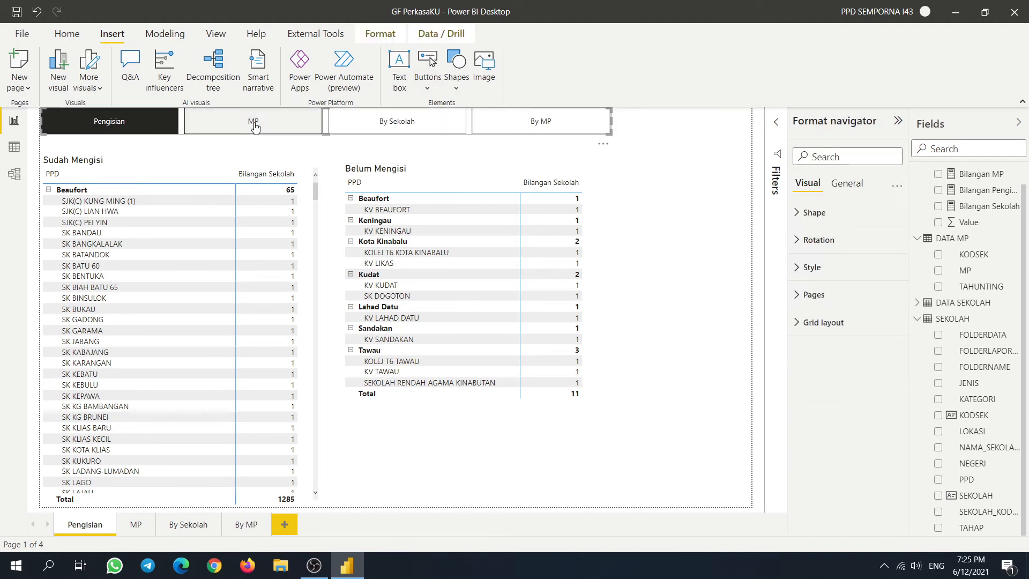
ctrl+click(255, 127)
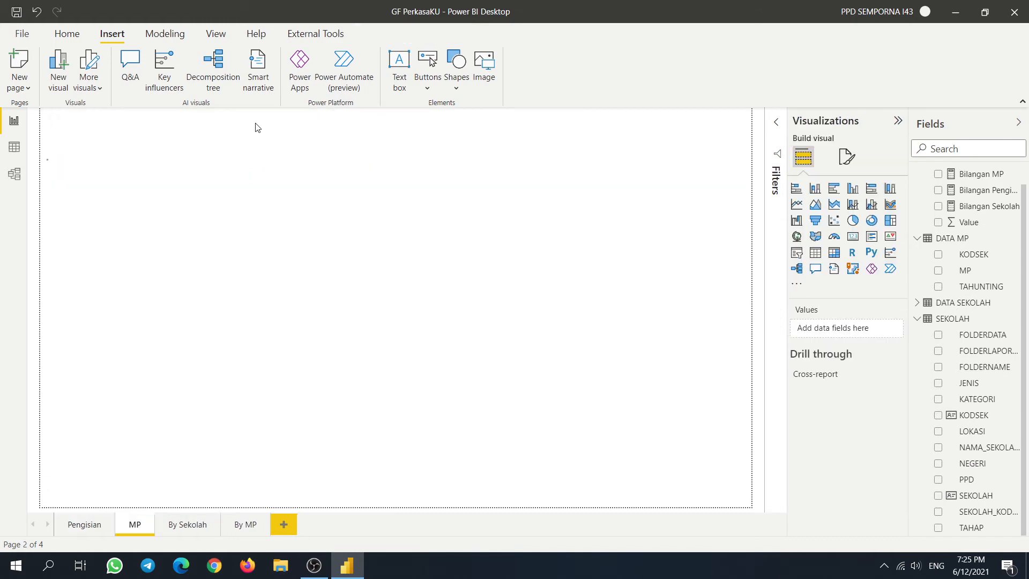
click(81, 525)
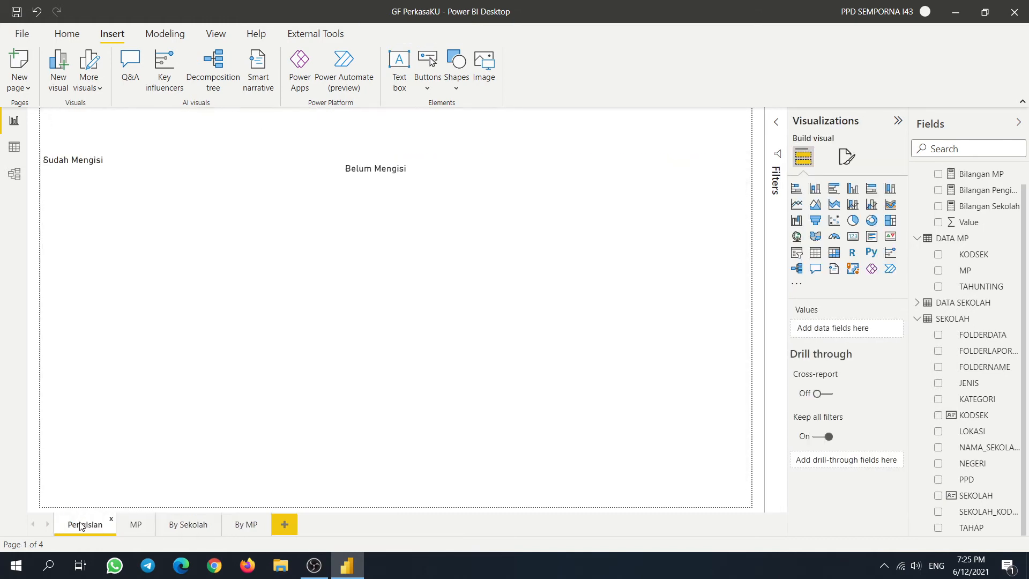
click(473, 140)
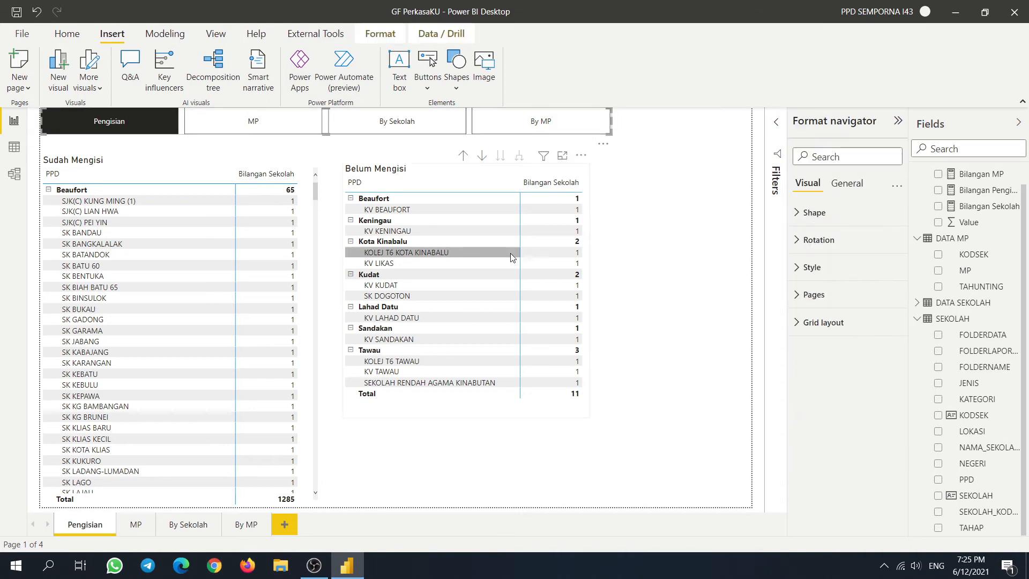
click(142, 530)
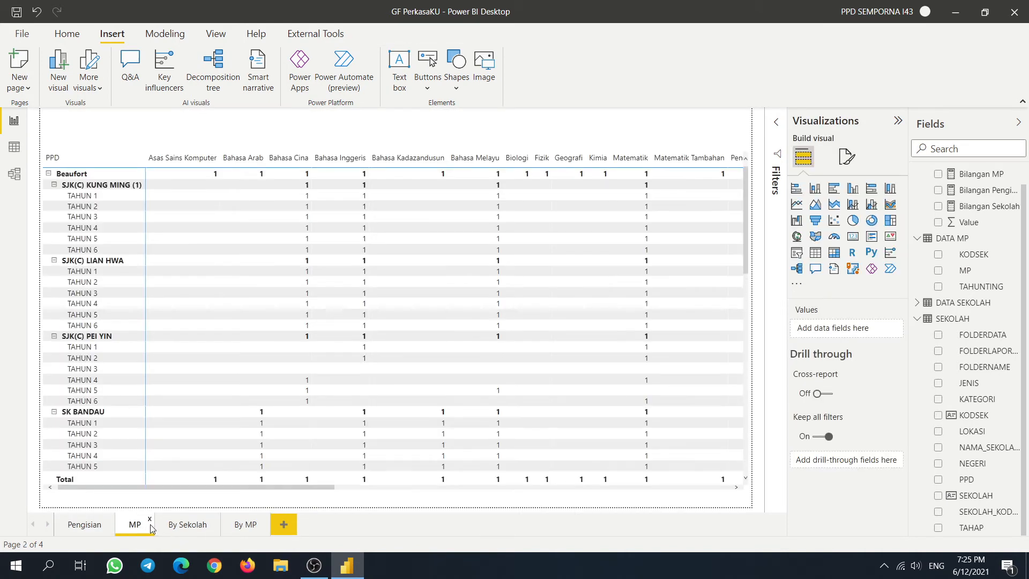
click(179, 528)
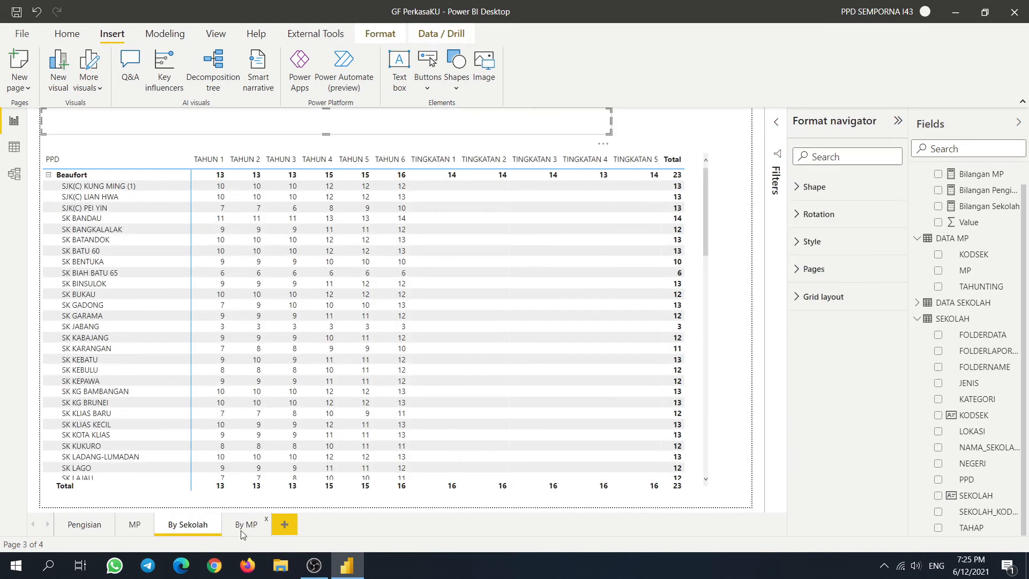
click(252, 525)
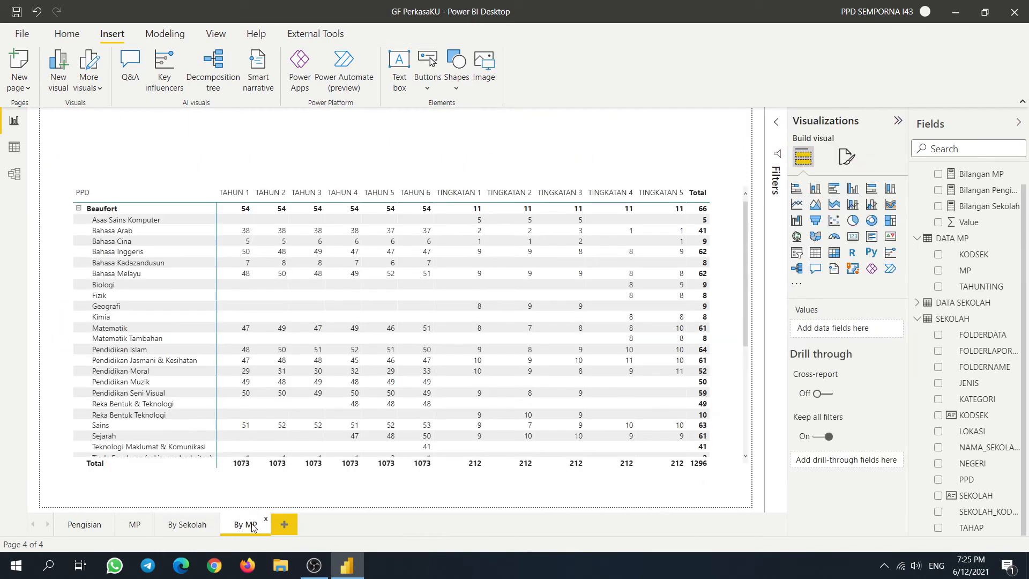
click(150, 499)
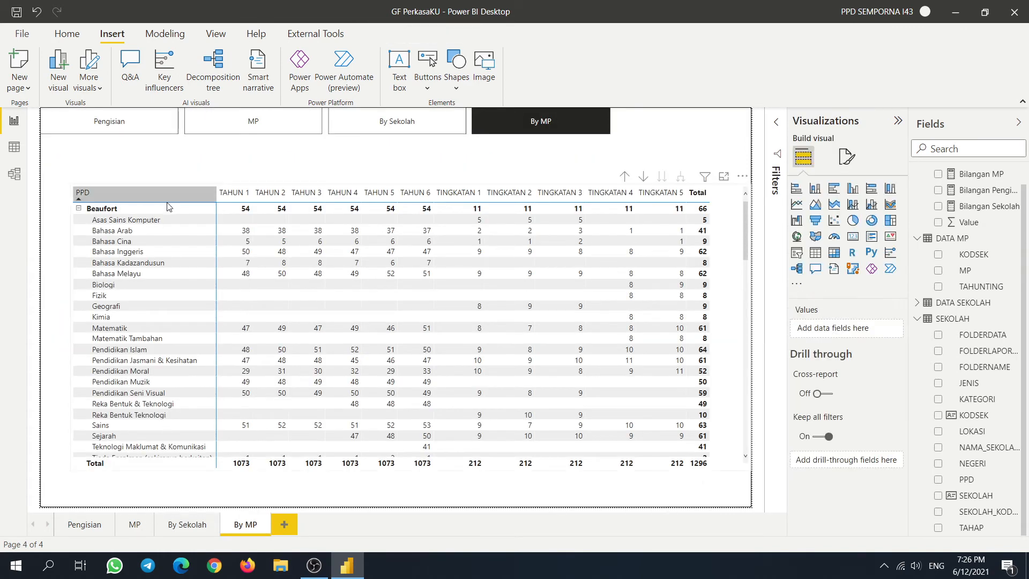
- Test the navigator's jumps to By Sekolah, MP, Pengisian and By MP, then open Transform data
ctrl+click(389, 123)
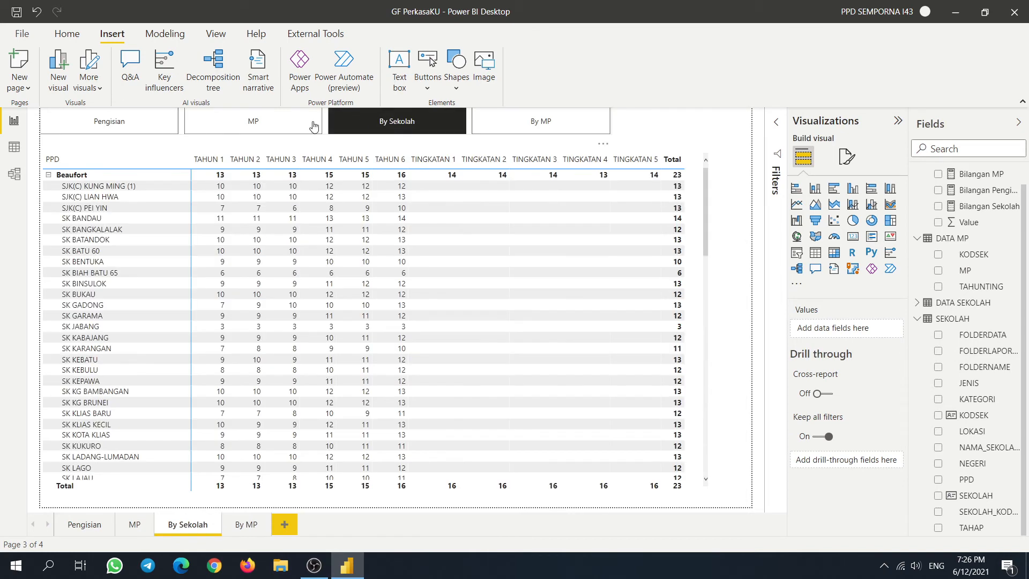
ctrl+click(270, 123)
ctrl+click(127, 122)
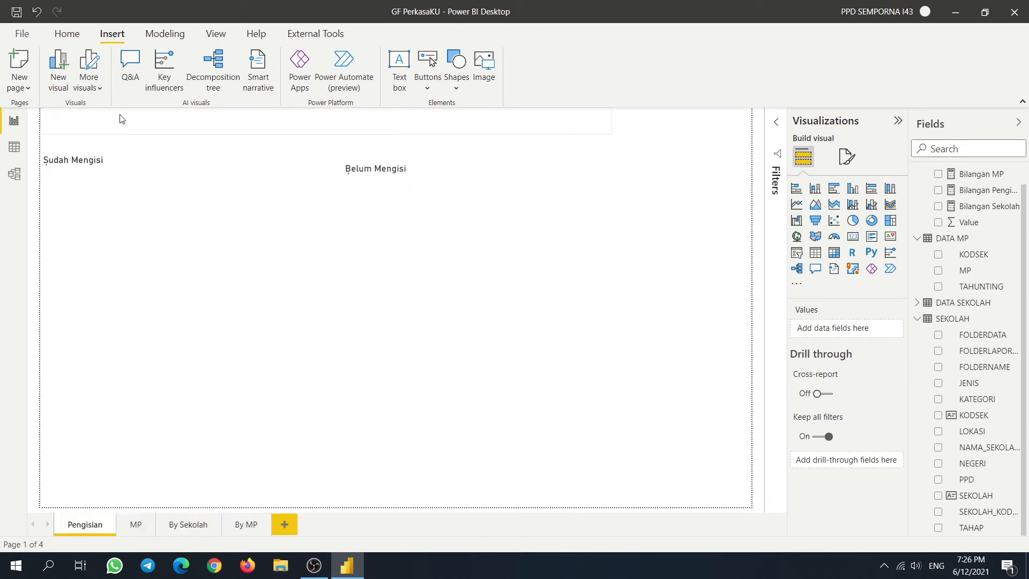
ctrl+click(253, 122)
ctrl+click(404, 125)
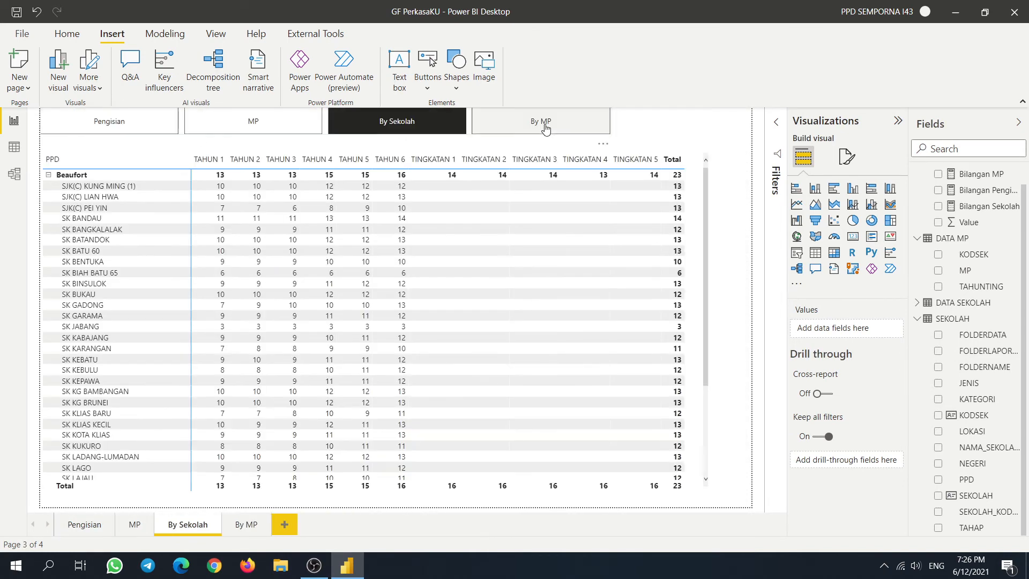
ctrl+click(546, 124)
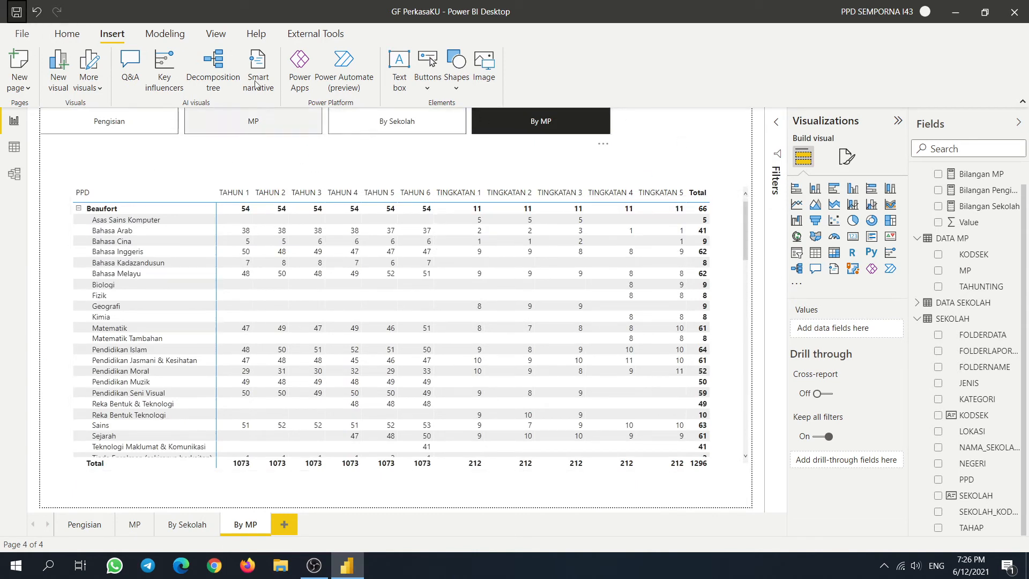
click(68, 35)
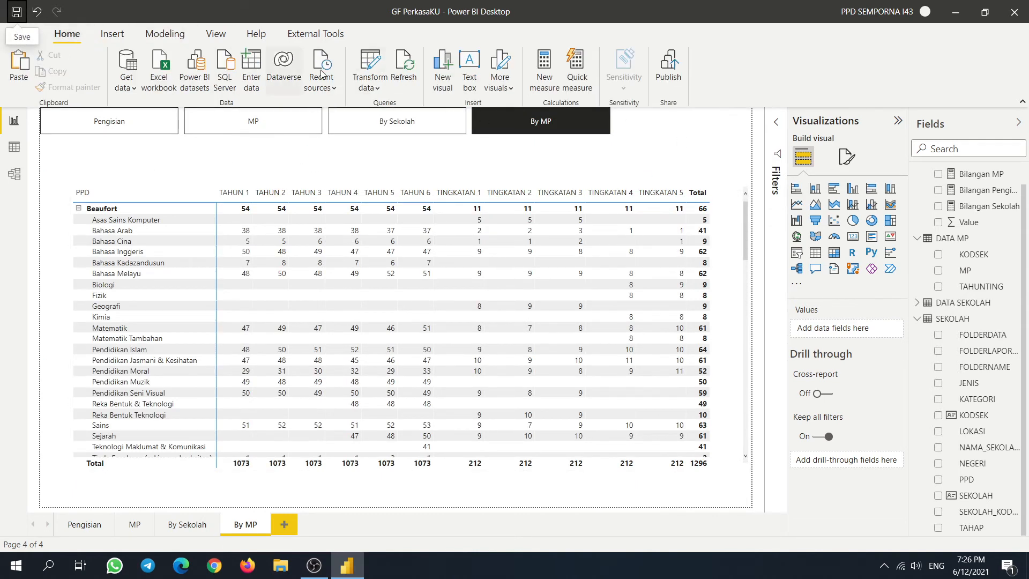
click(364, 65)
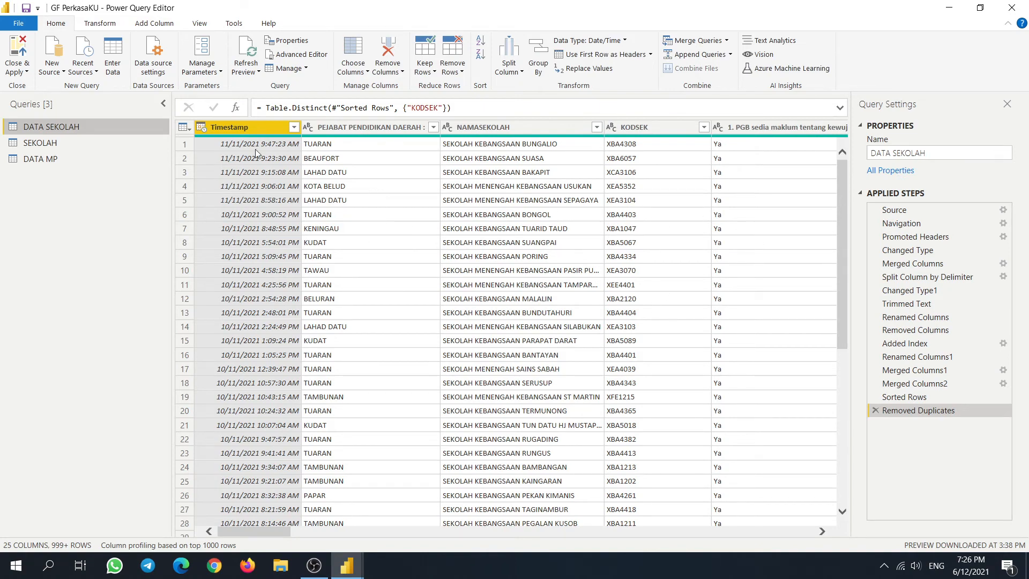
- Inspect DATA SEKOLAH's preview and Google Sheets source, glance at SEKOLAH and DATA MP, then right-click DATA SEKOLAH
scroll(313, 345, down, 15)
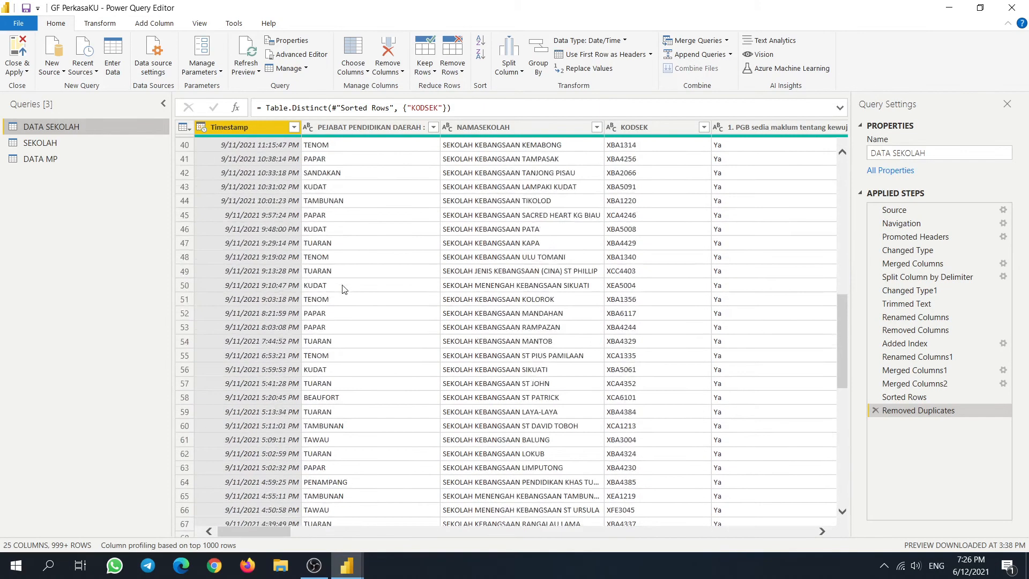
scroll(340, 288, up, 8)
scroll(249, 488, down, 20)
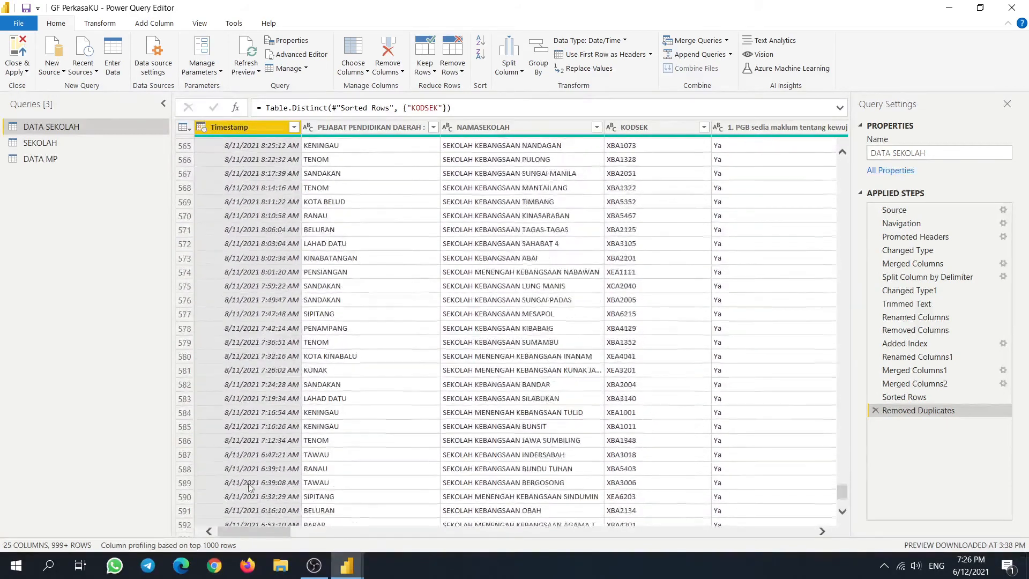
scroll(249, 487, down, 10)
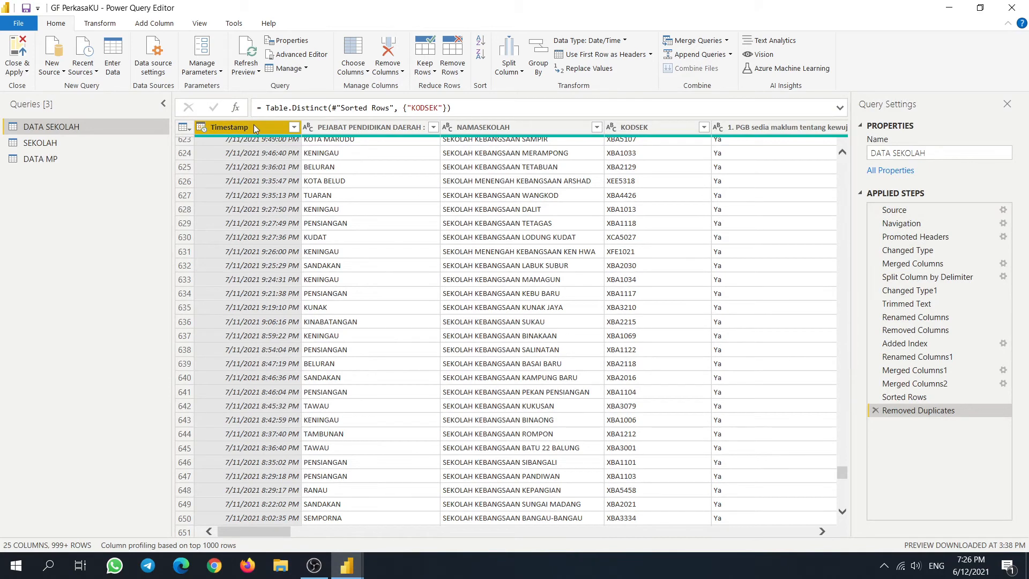
click(911, 209)
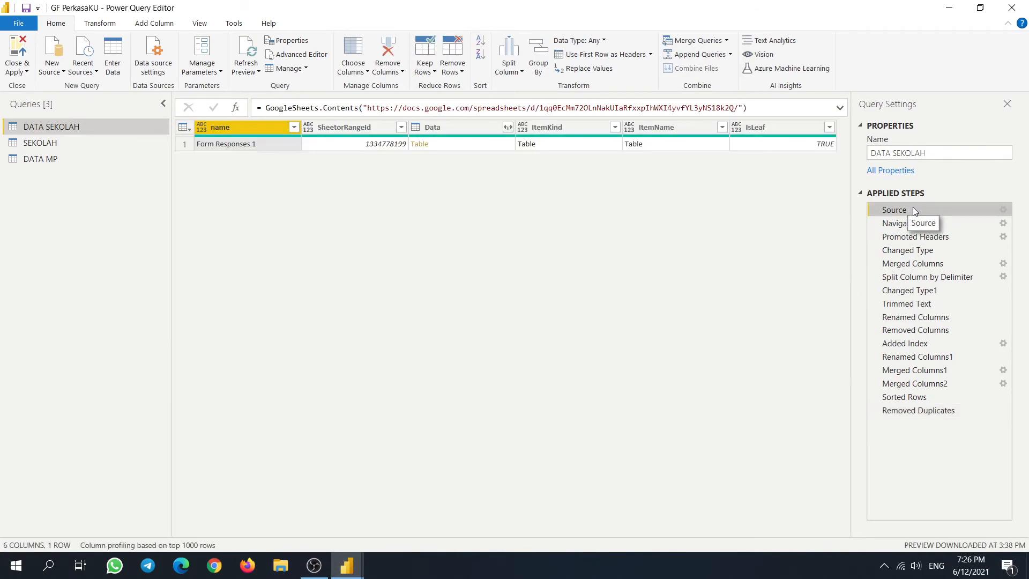
click(64, 142)
click(67, 127)
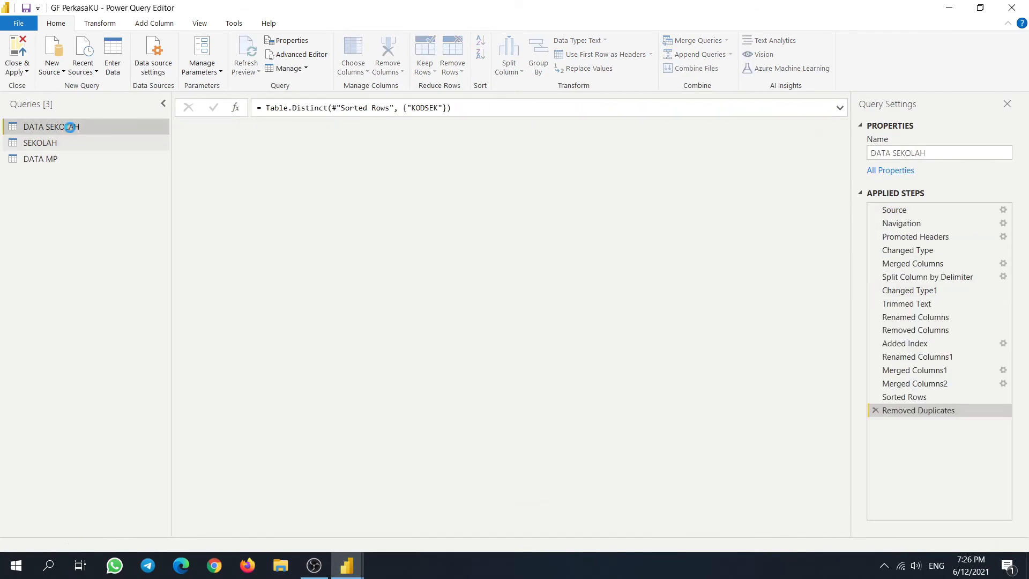
click(54, 159)
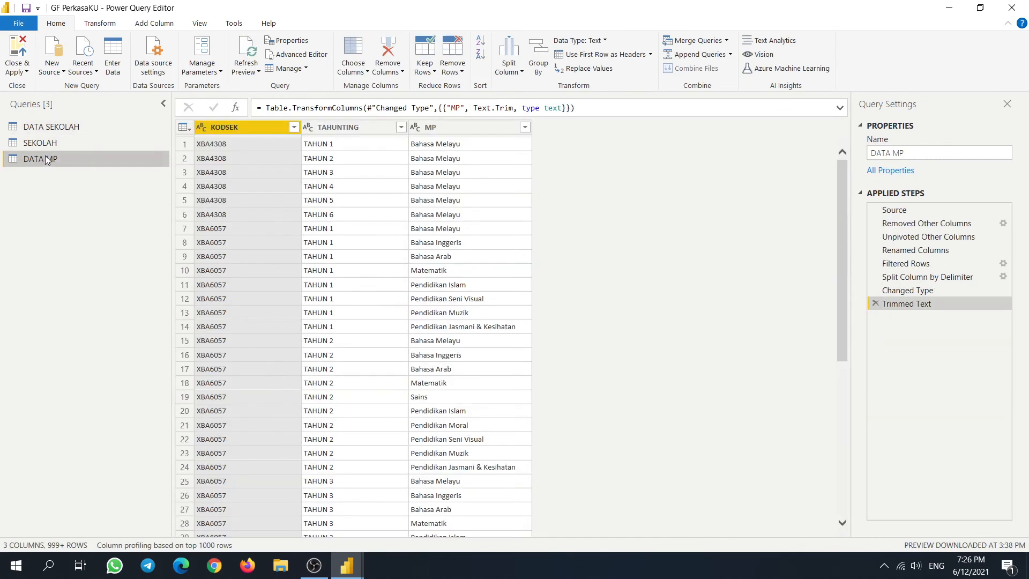
click(80, 126)
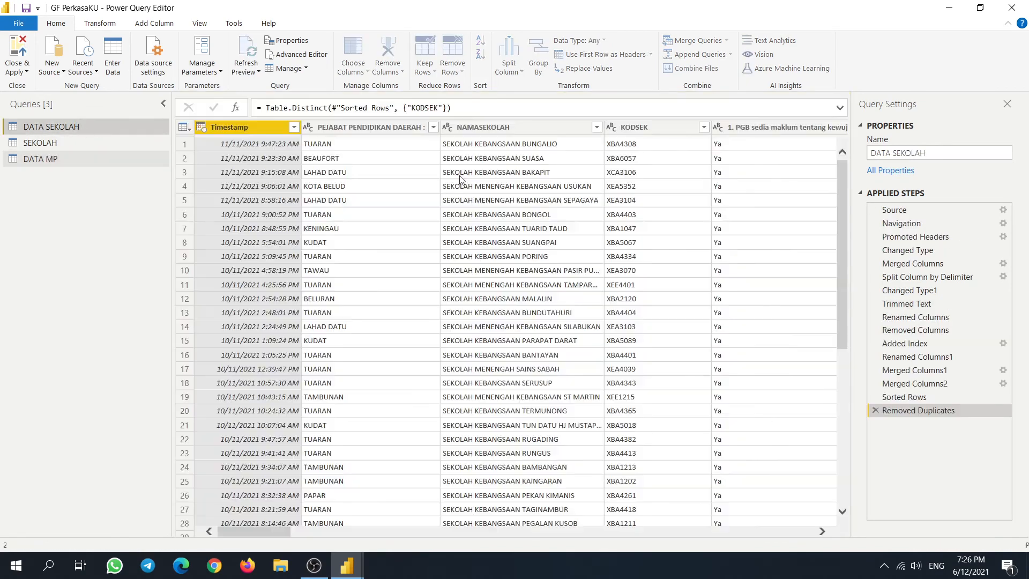
right_click(96, 126)
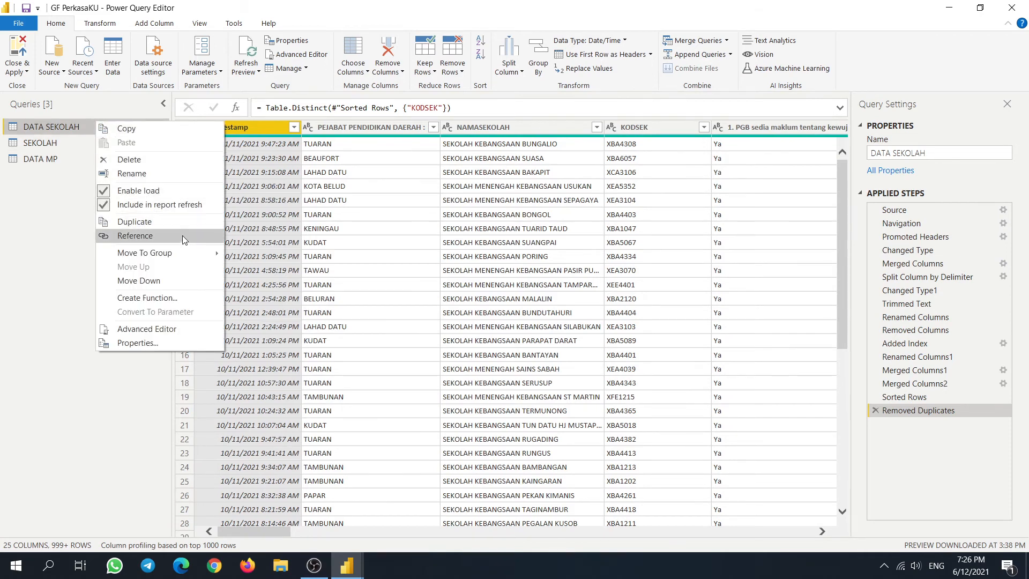
- Create a reference query of DATA SEKOLAH named LastDataTime
click(182, 236)
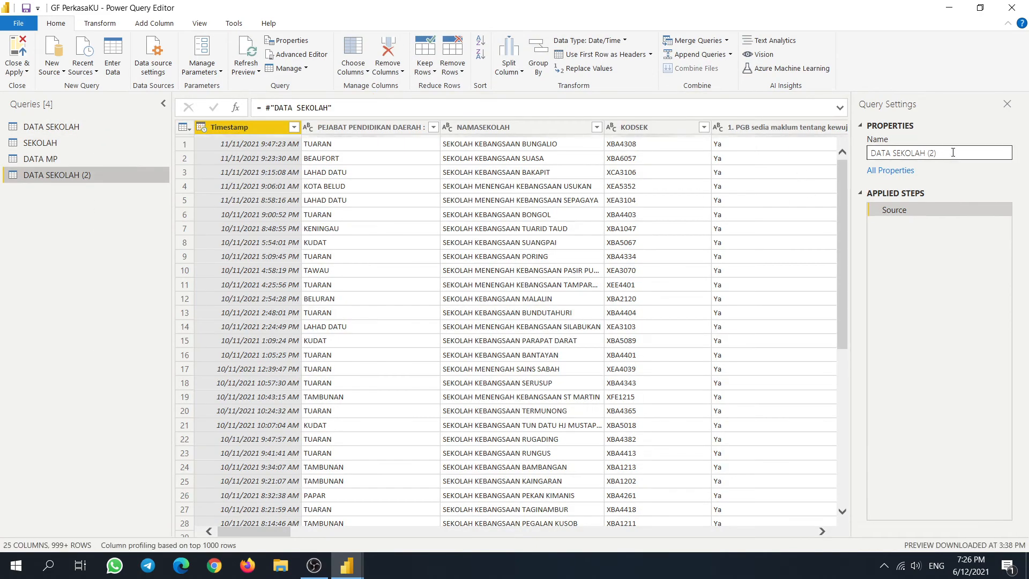
text(Last Dat)
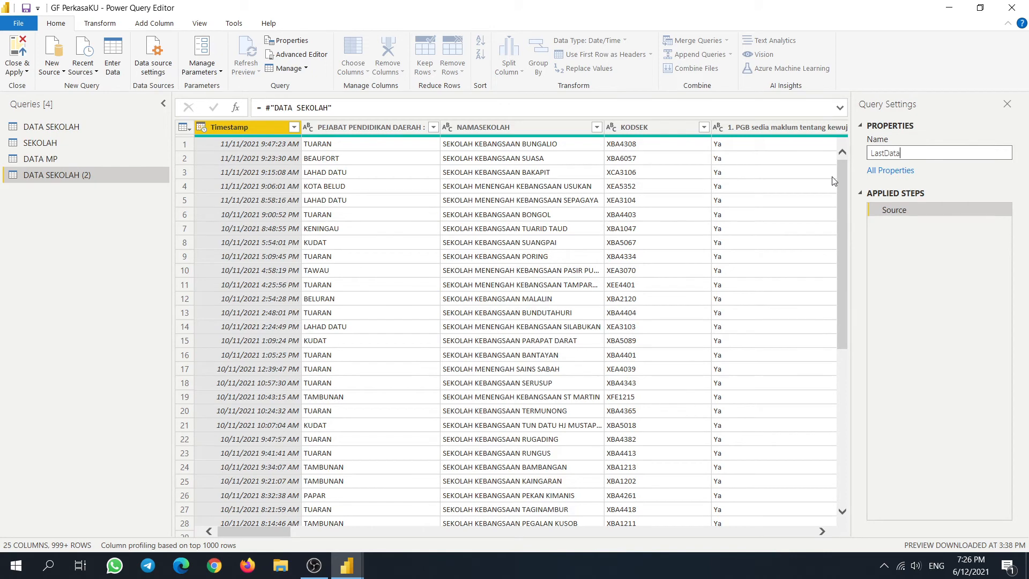
text(aTime)
key(Return)
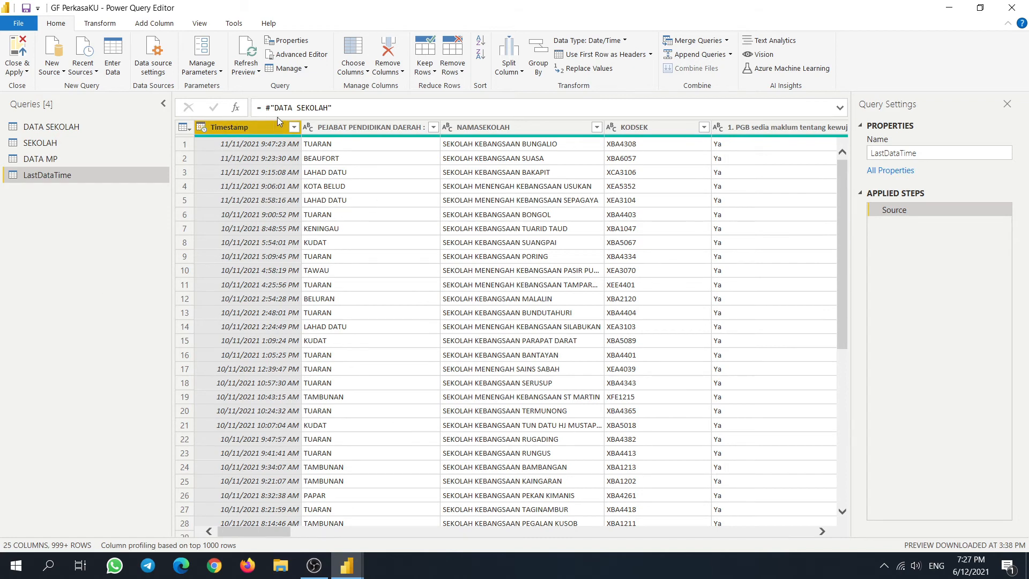
- Use Choose Columns to keep only the Timestamp column in LastDataTime
click(365, 72)
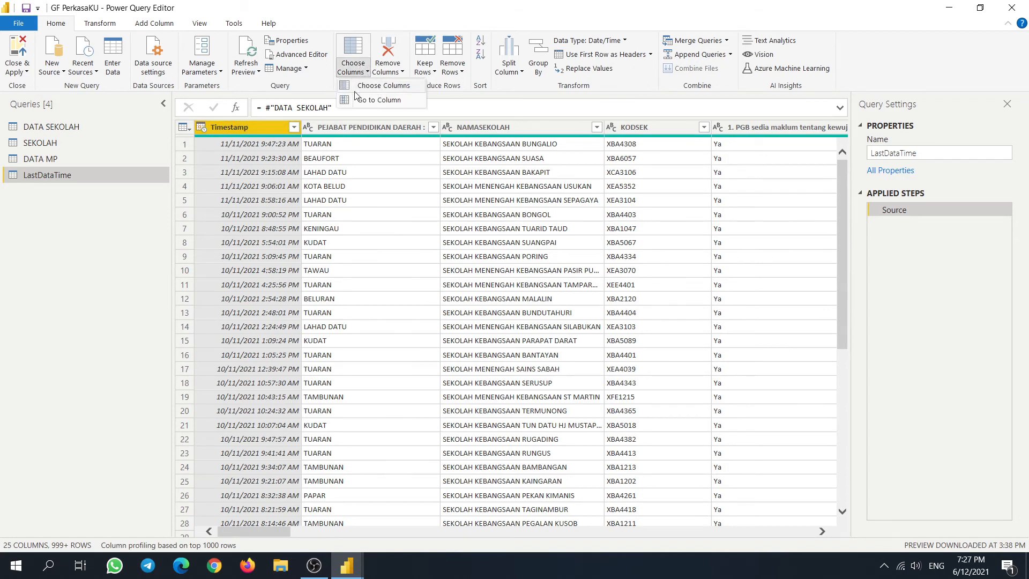
click(254, 129)
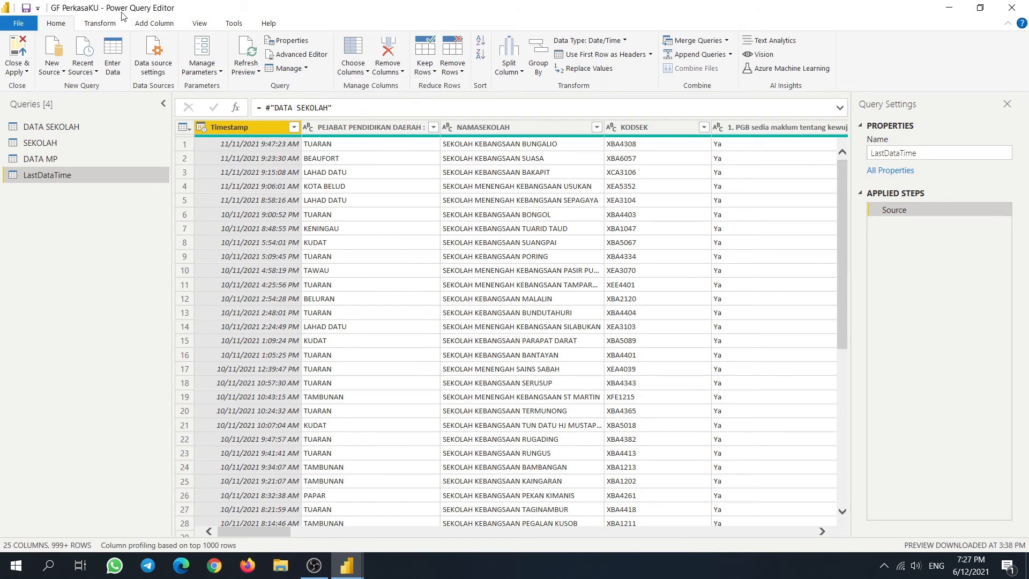
click(356, 47)
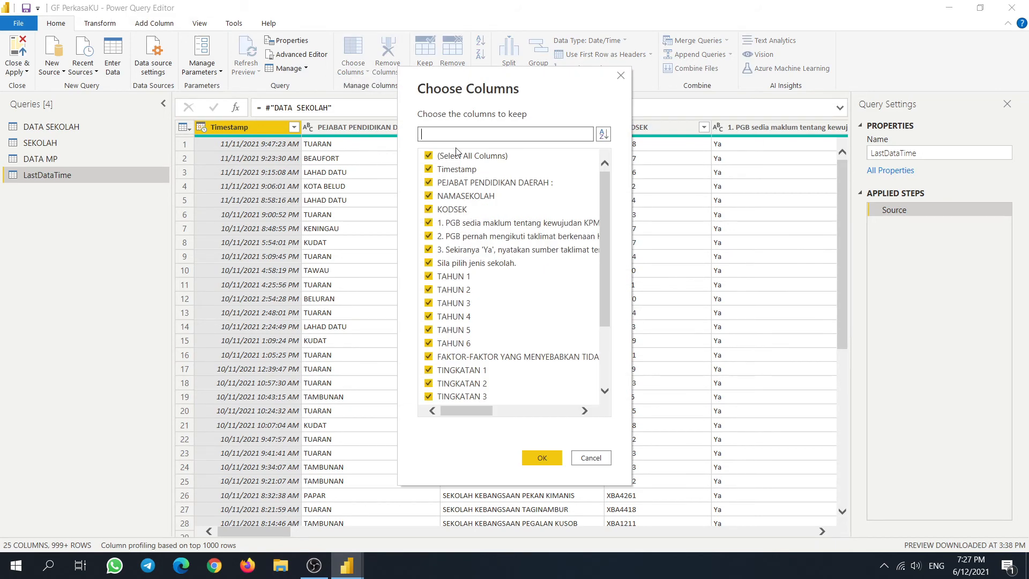
click(427, 156)
click(428, 170)
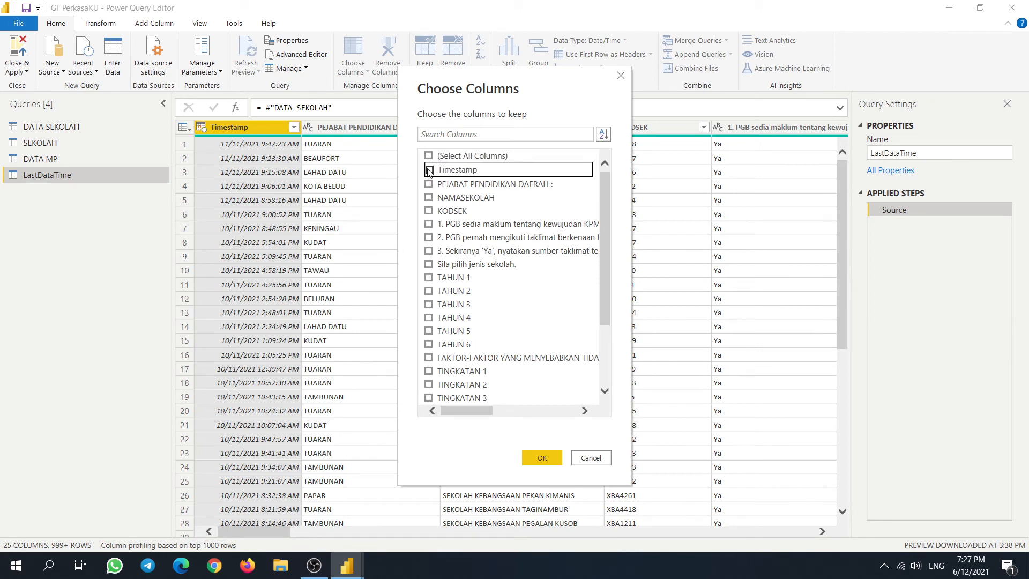
click(541, 457)
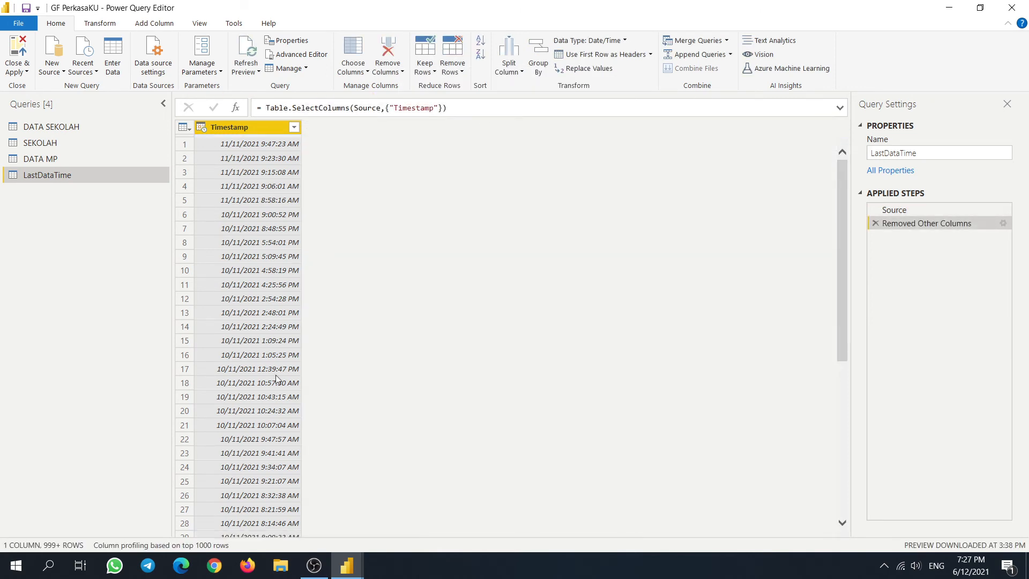
scroll(264, 400, down, 7)
scroll(263, 399, down, 20)
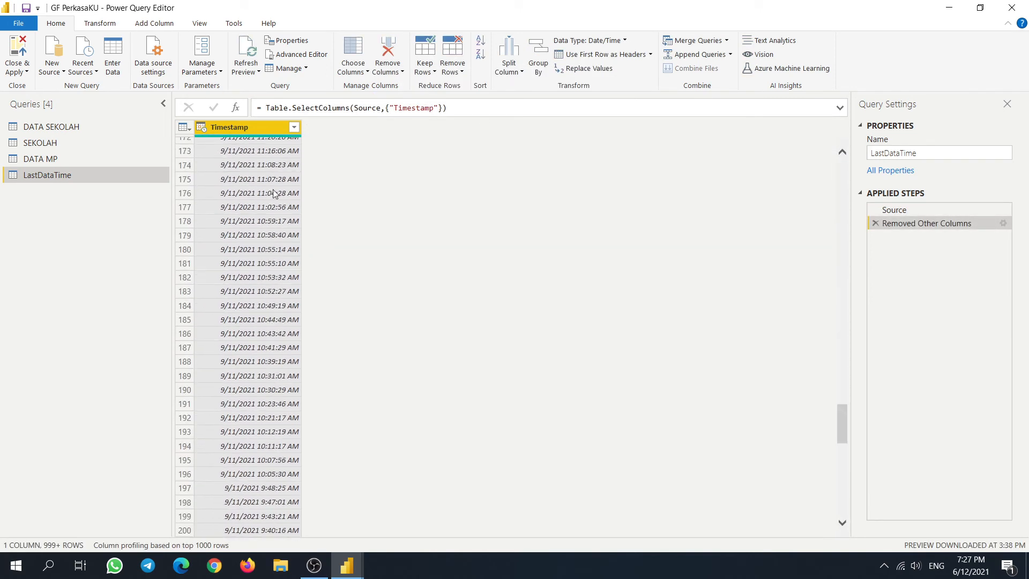
- Sort Timestamp and wrap the sort step's formula in Table.Buffer (first attempt)
click(294, 127)
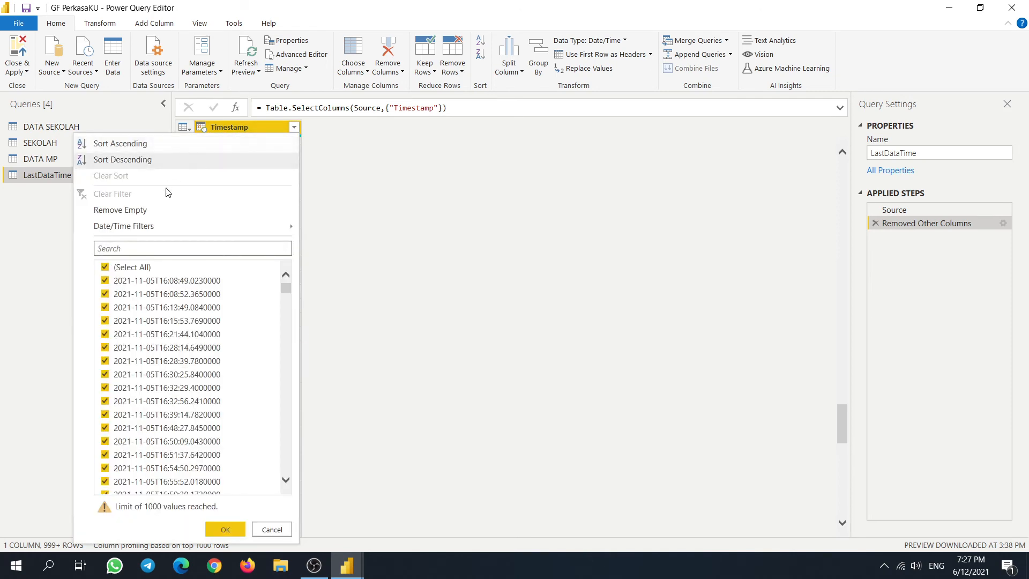
click(163, 146)
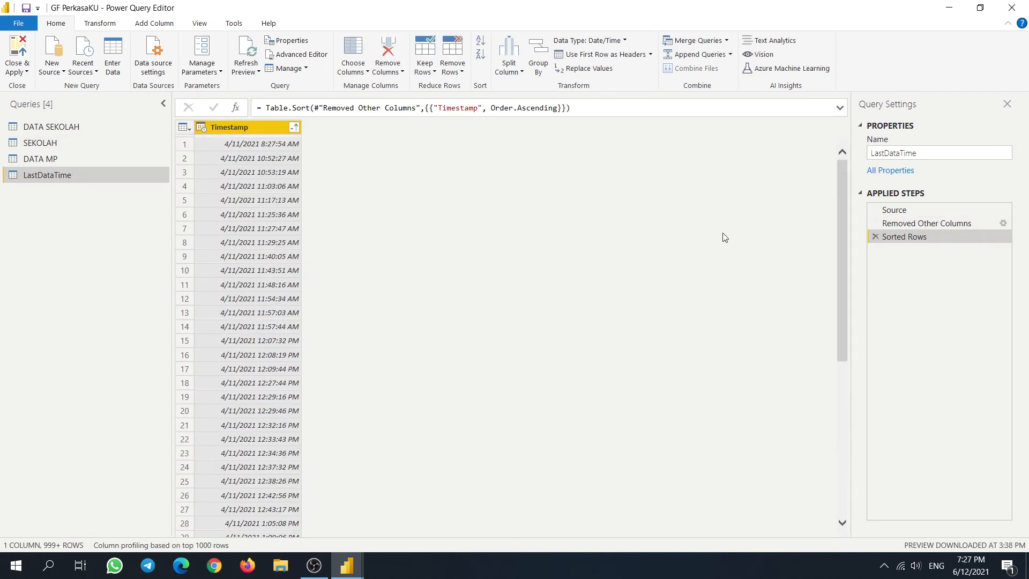
drag(840, 229, 856, 420)
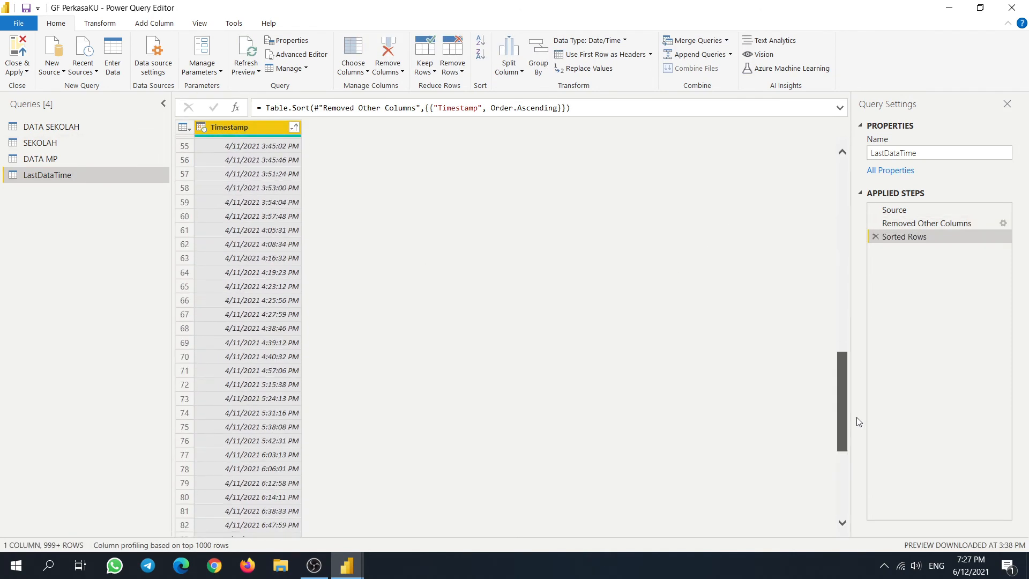
click(272, 108)
text(T)
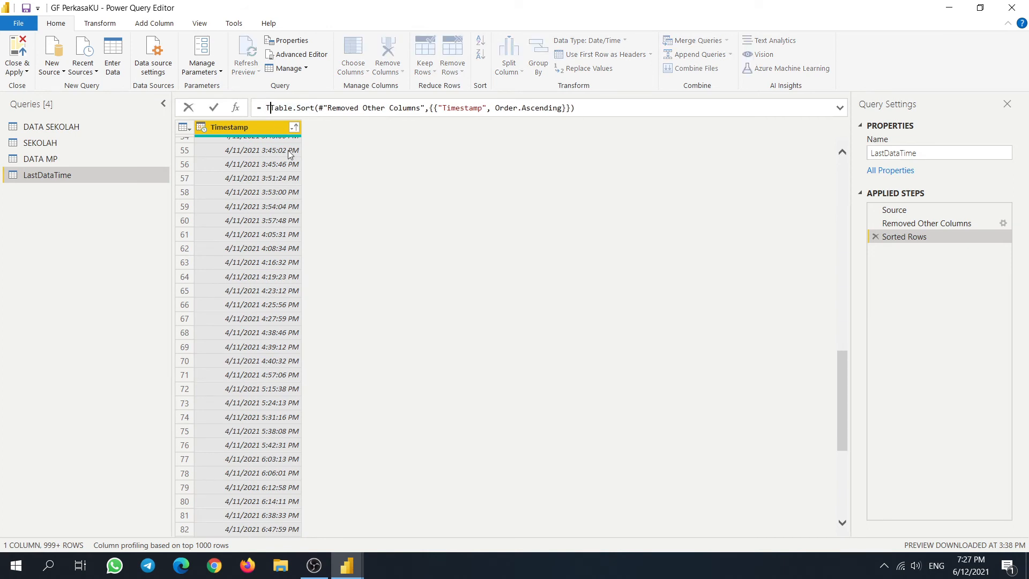
text(able.Buf)
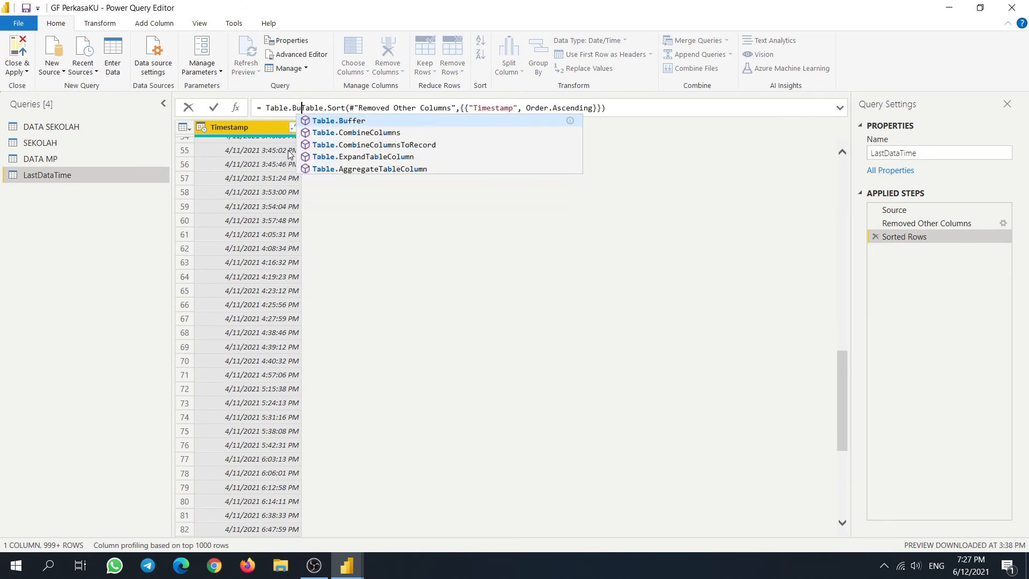
click(350, 121)
text())
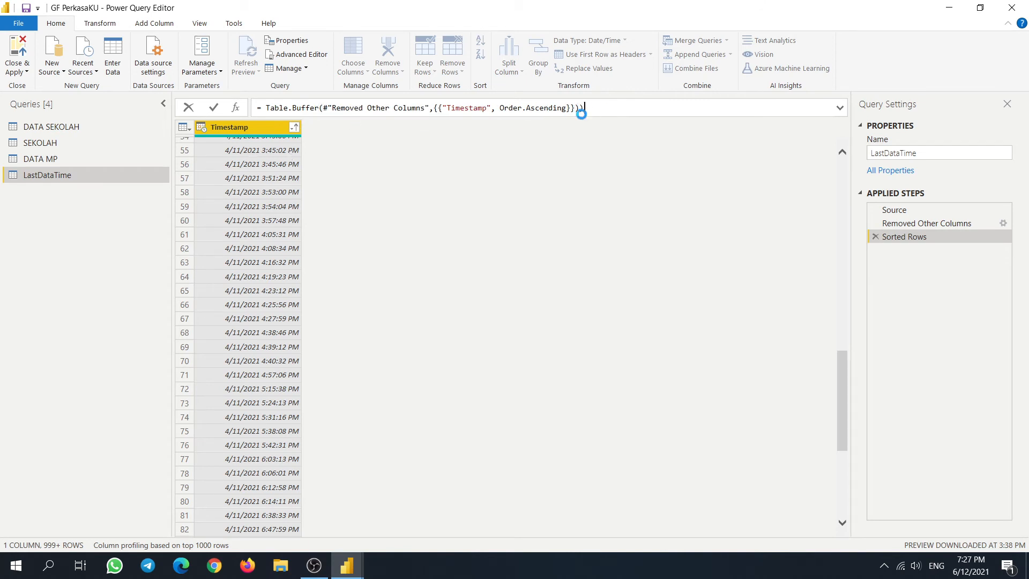
key(Return)
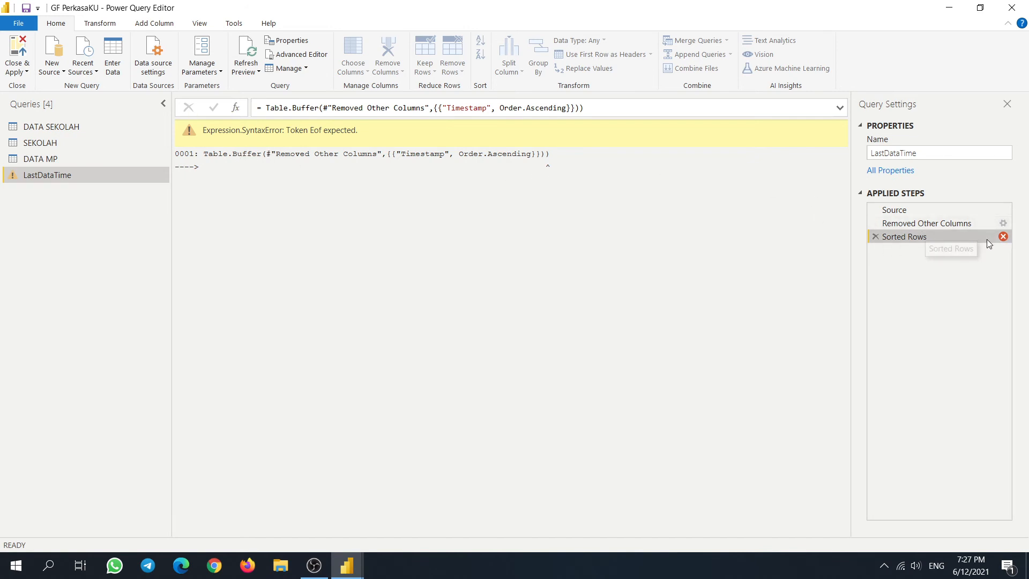
- Delete the broken sort step and re-sort Timestamp newest first
click(933, 225)
click(934, 237)
click(875, 235)
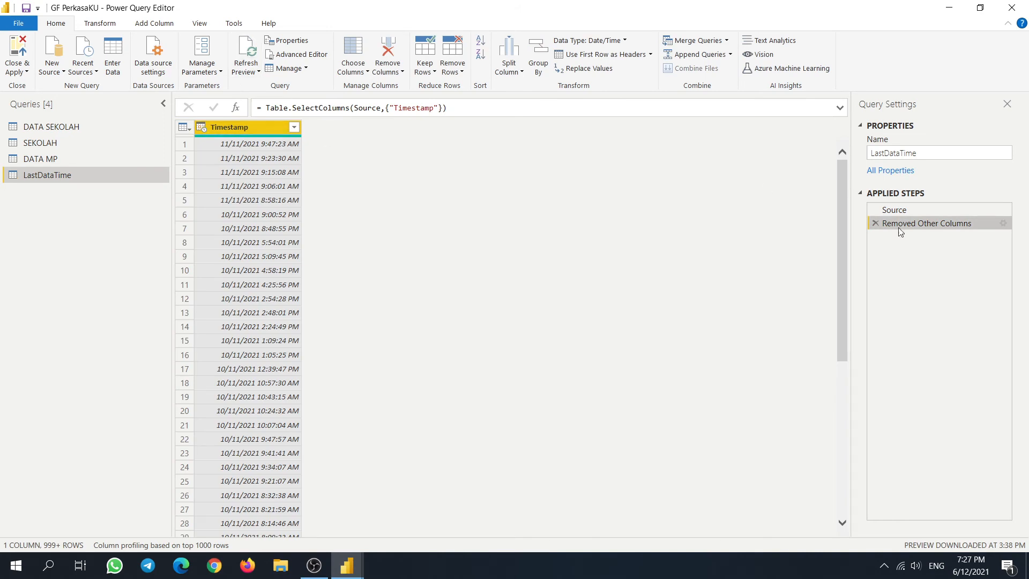
click(293, 127)
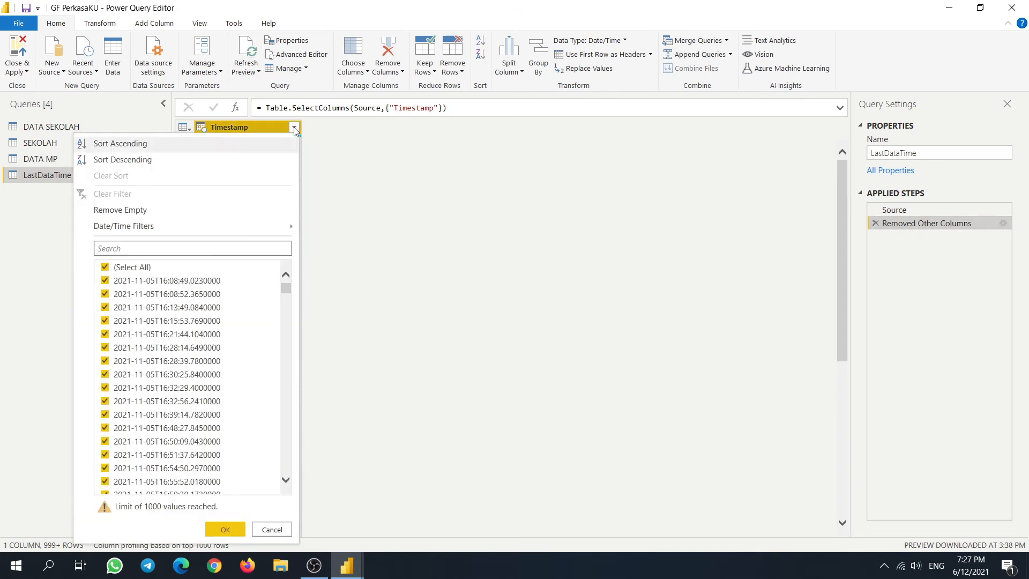
click(135, 146)
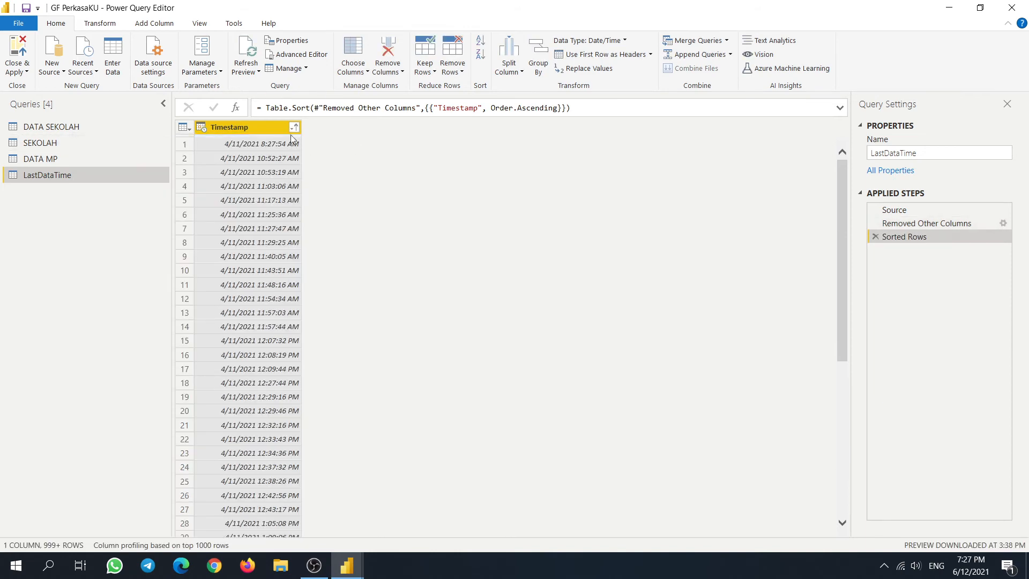
click(294, 127)
click(135, 161)
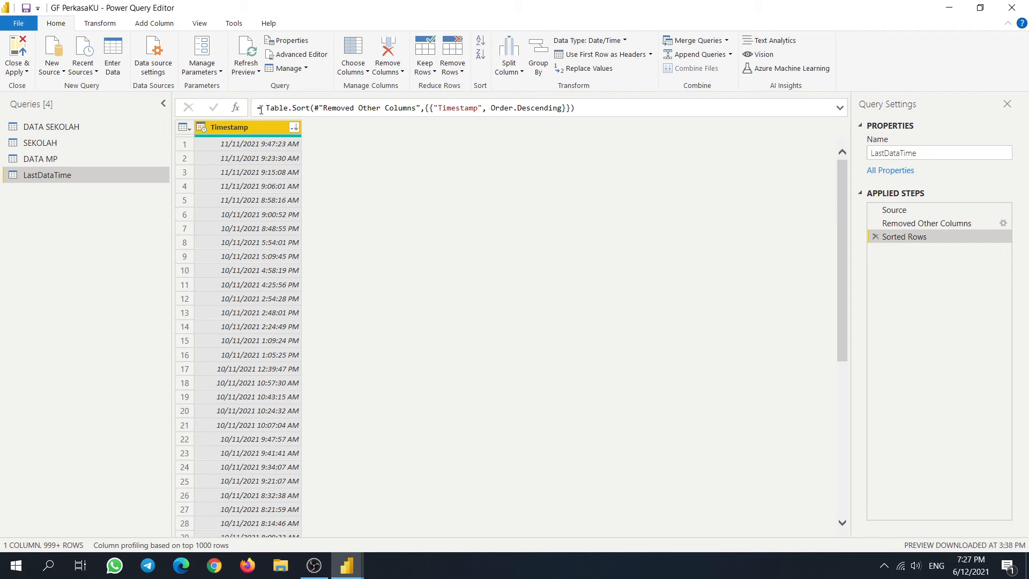
- Wrap the descending sort in Table.Buffer so 11/11/2021 9:47:23 AM comes first
click(271, 108)
text(Table.)
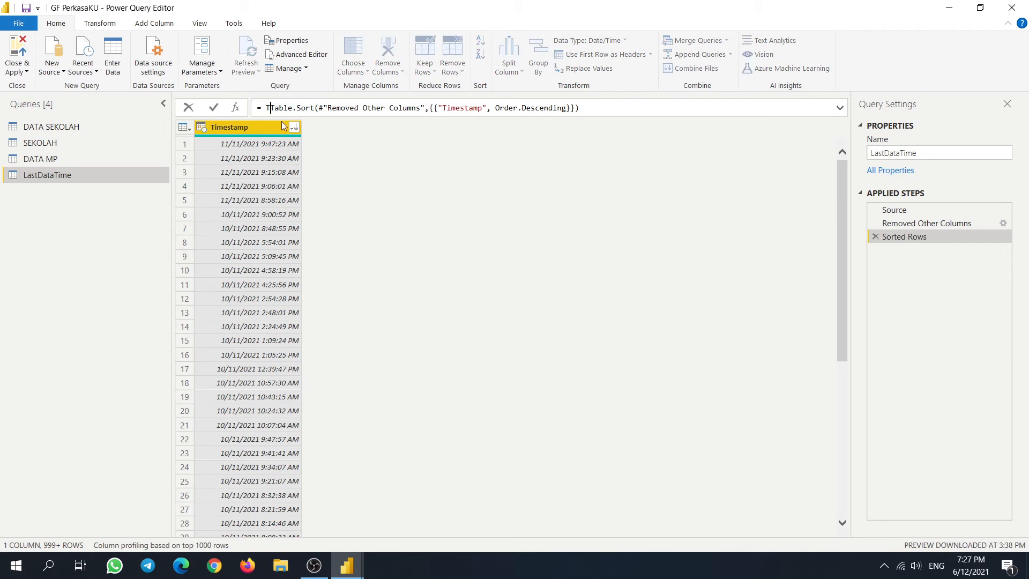
text(u)
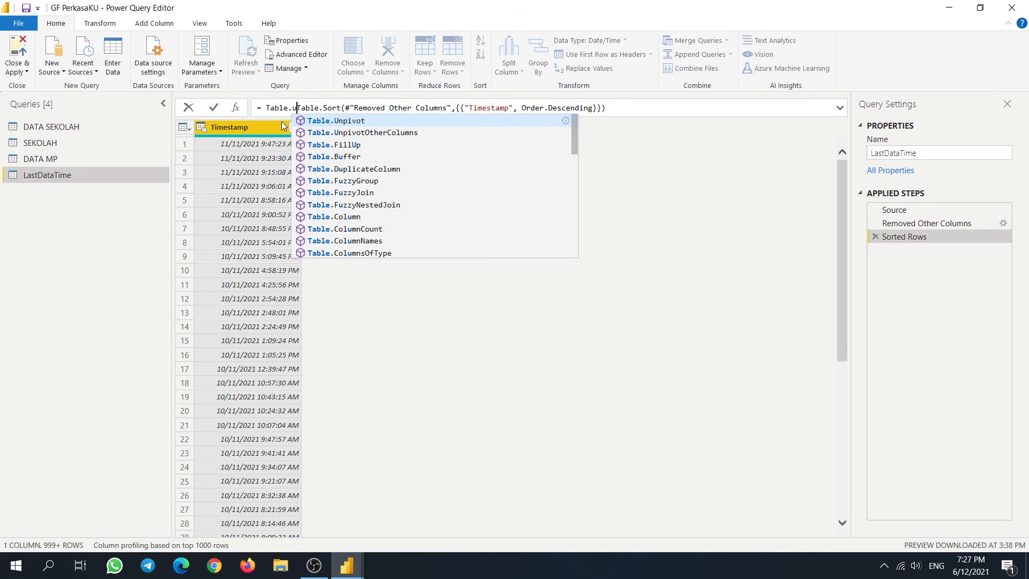
key(BackSpace)
text(Buf)
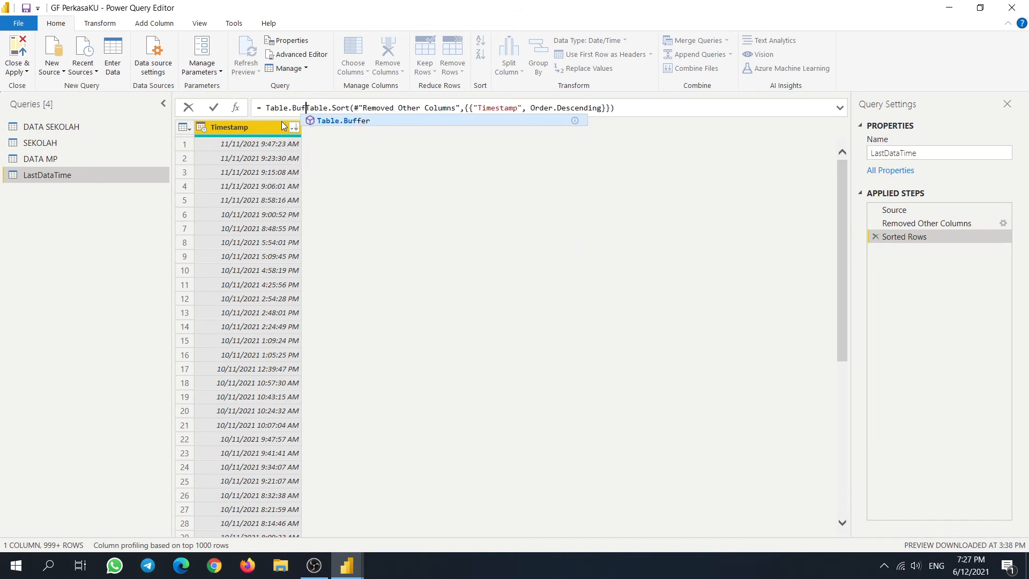
text(fer()
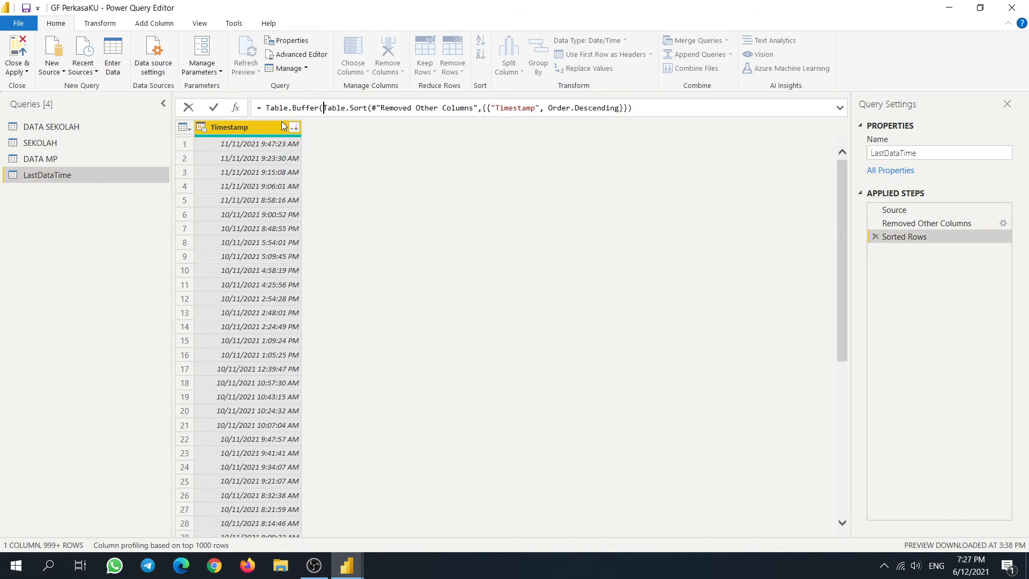
text())
key(Return)
click(261, 145)
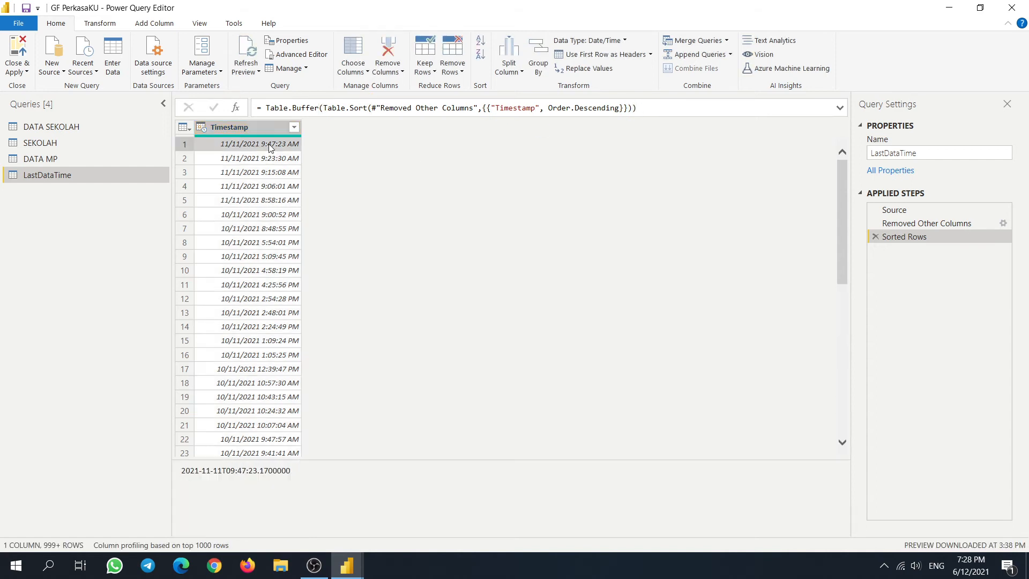
- Keep only the top 1 row of LastDataTime
right_click(283, 143)
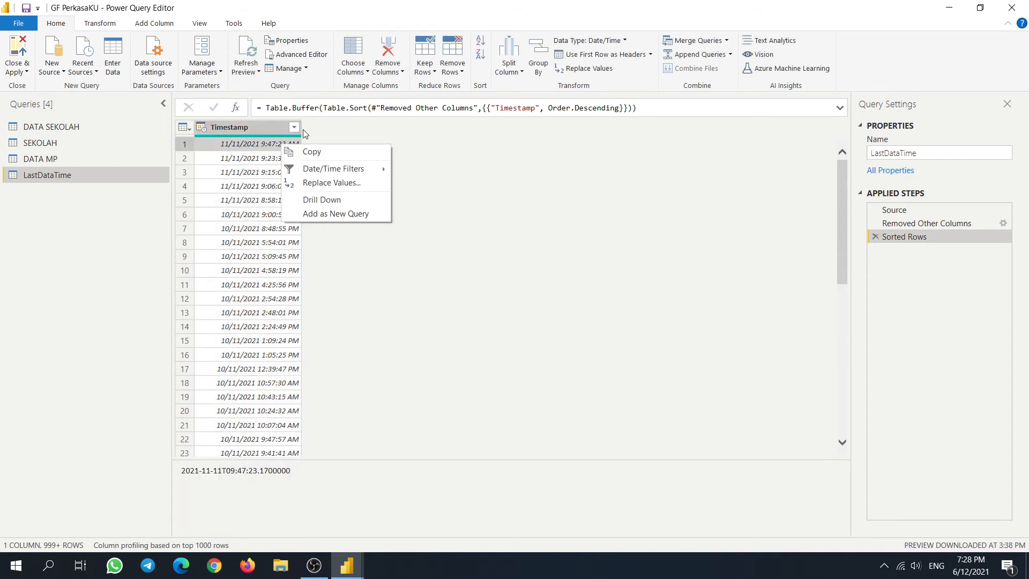
click(427, 72)
click(467, 87)
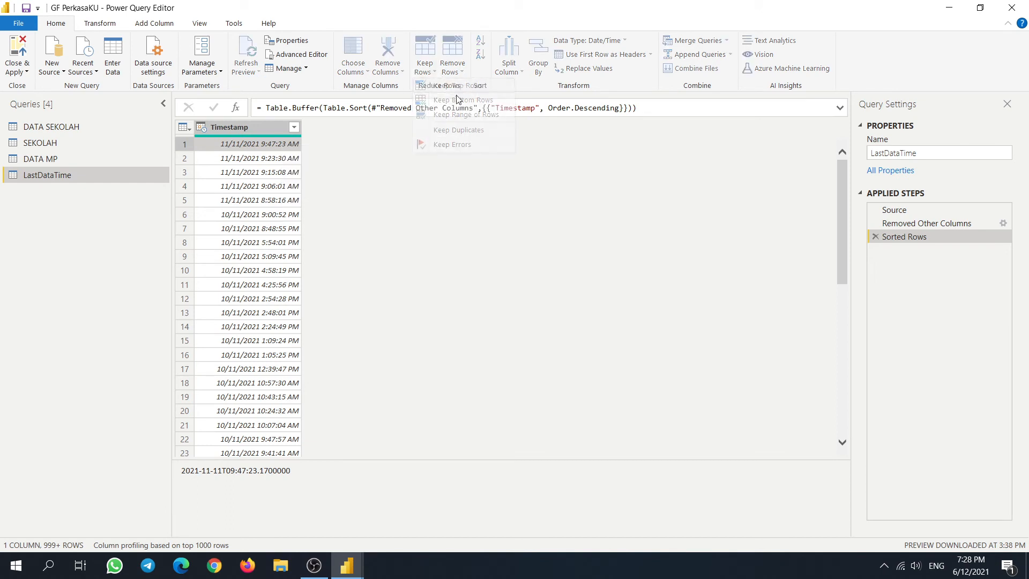
text(1)
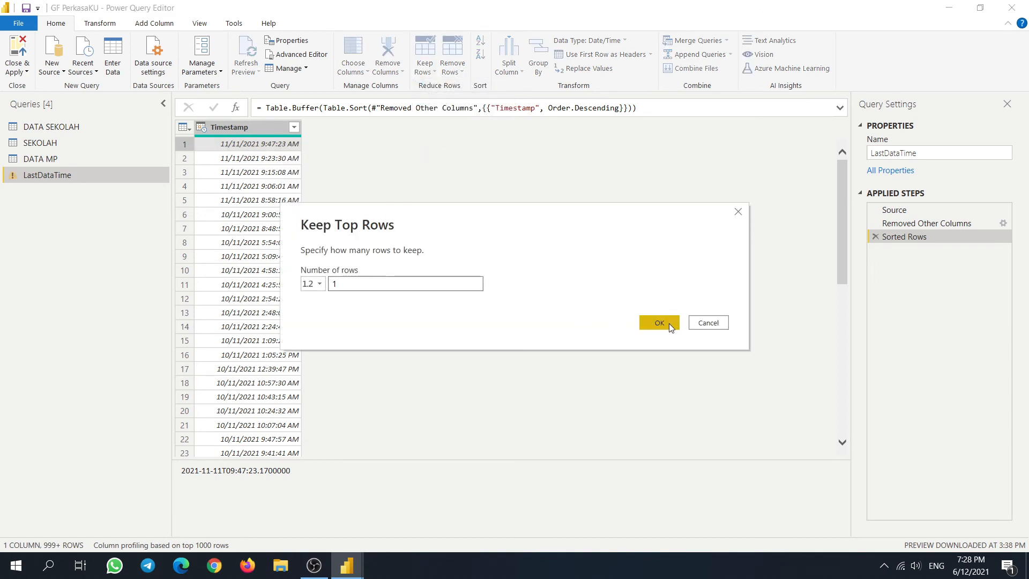
click(659, 321)
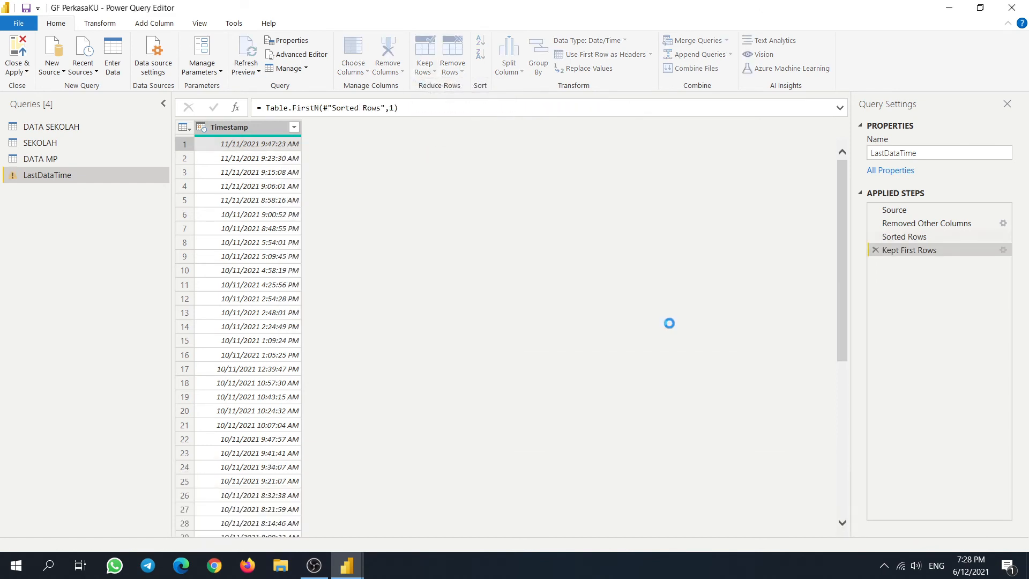
- Check the remaining timestamp cell and column name, then Close & Apply
right_click(260, 148)
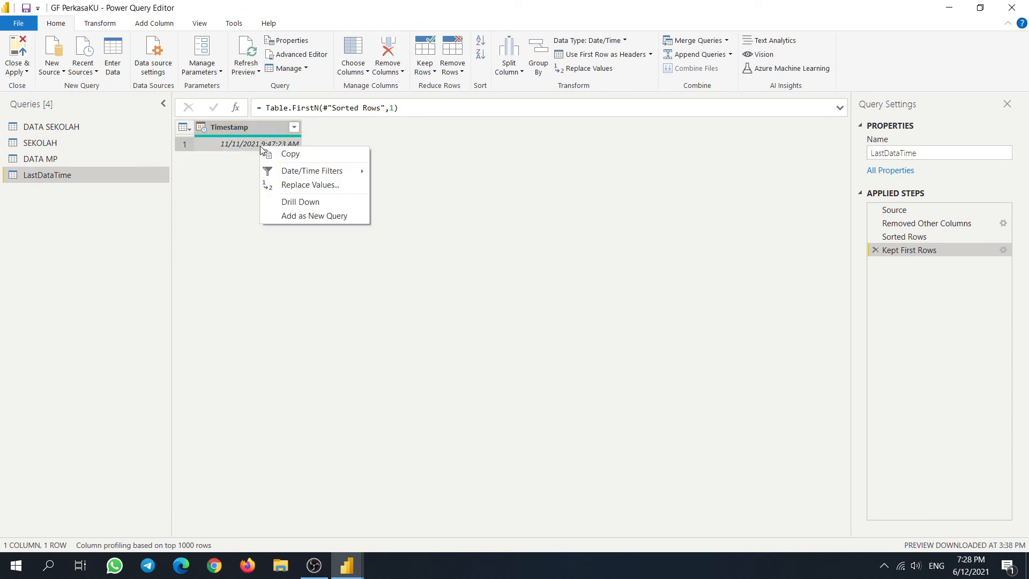
click(230, 182)
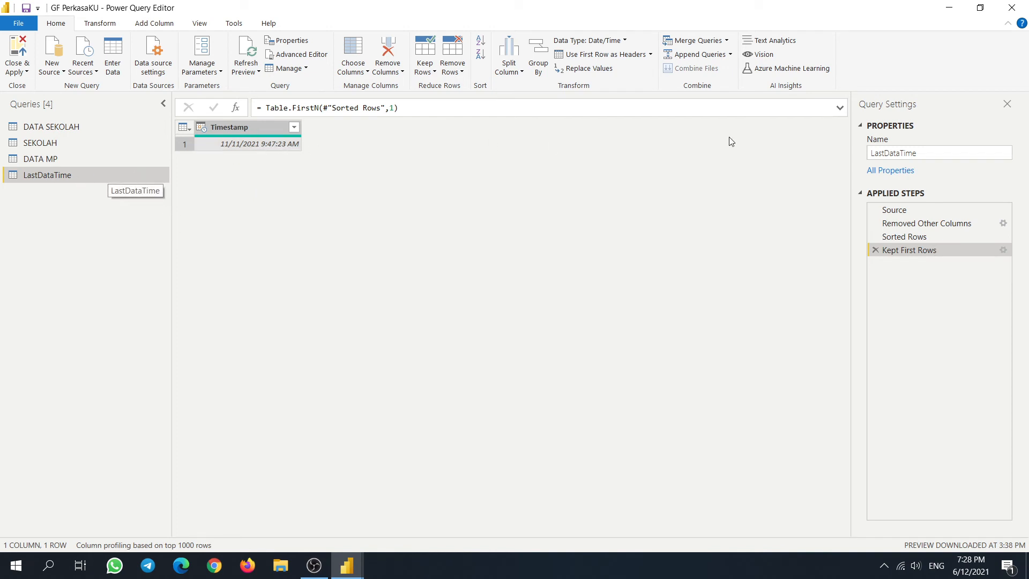
double_click(263, 131)
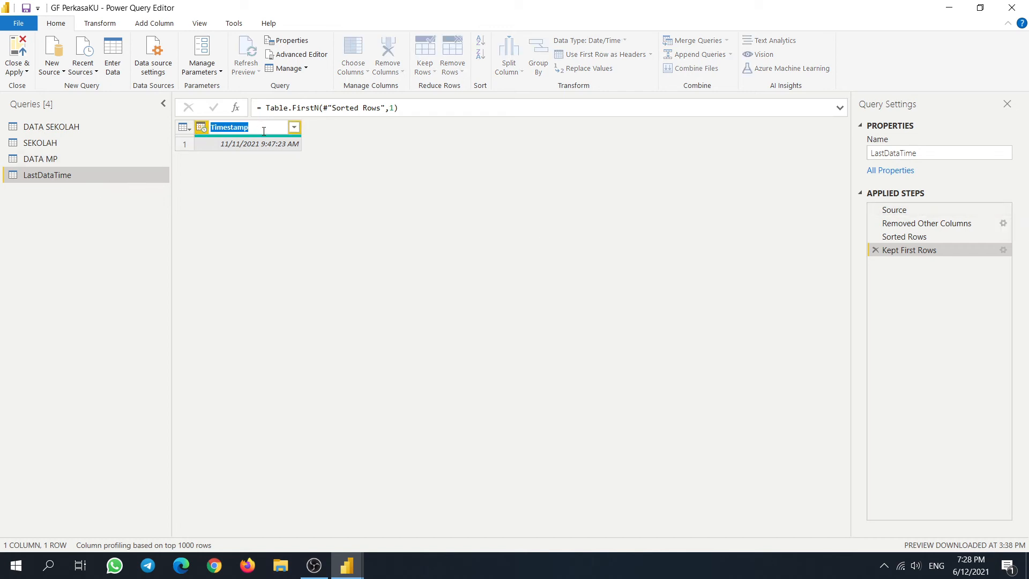
click(558, 279)
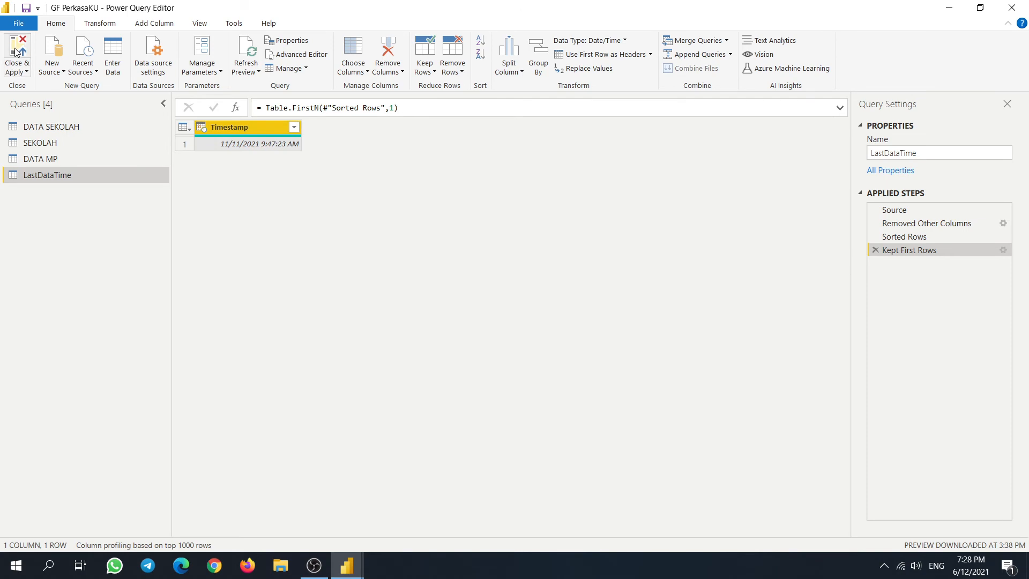
click(16, 52)
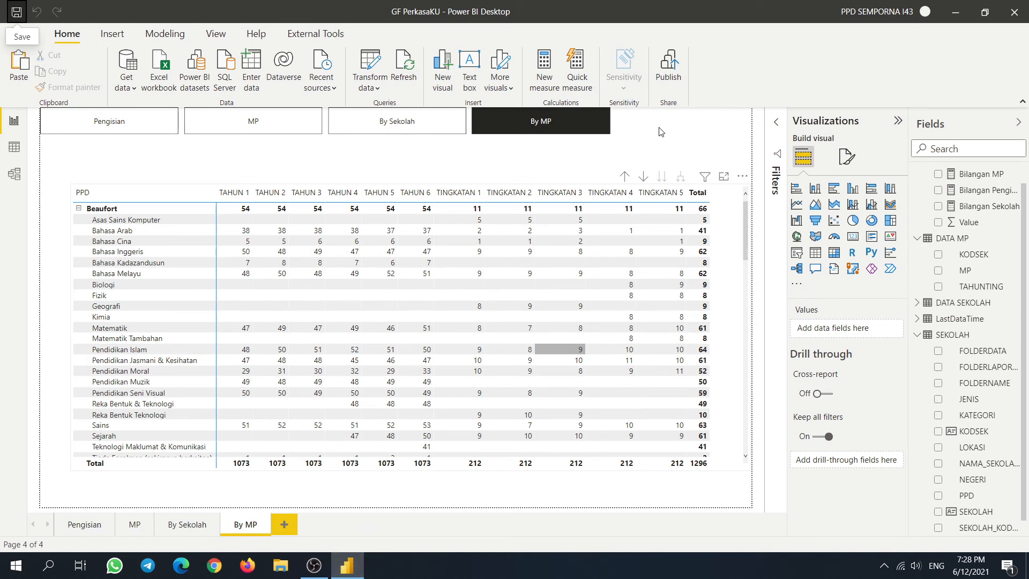
- On the Pengisian page, move the page navigator and the Sudah Mengisi and Belum Mengisi tables lower
ctrl+click(109, 121)
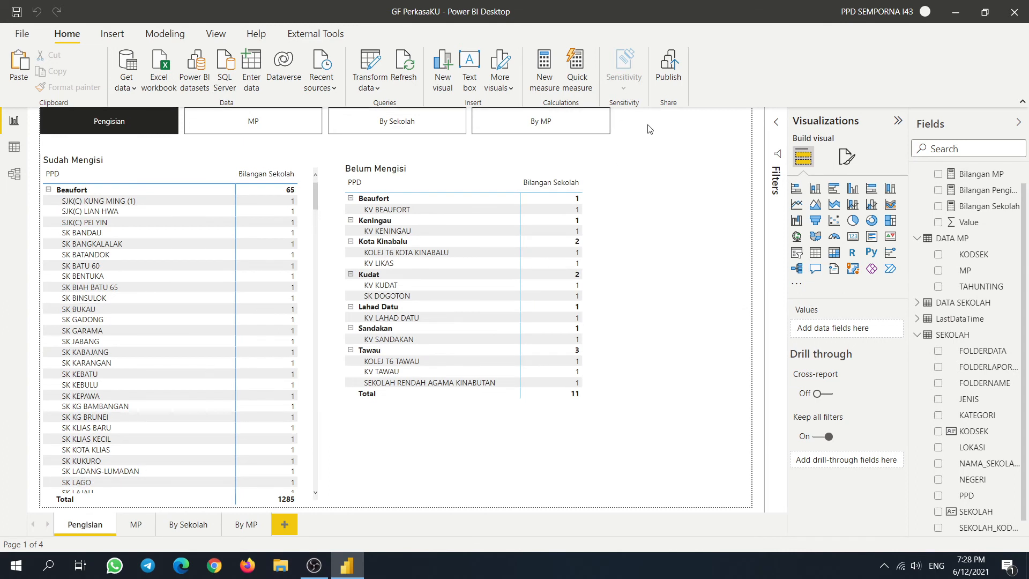
click(611, 123)
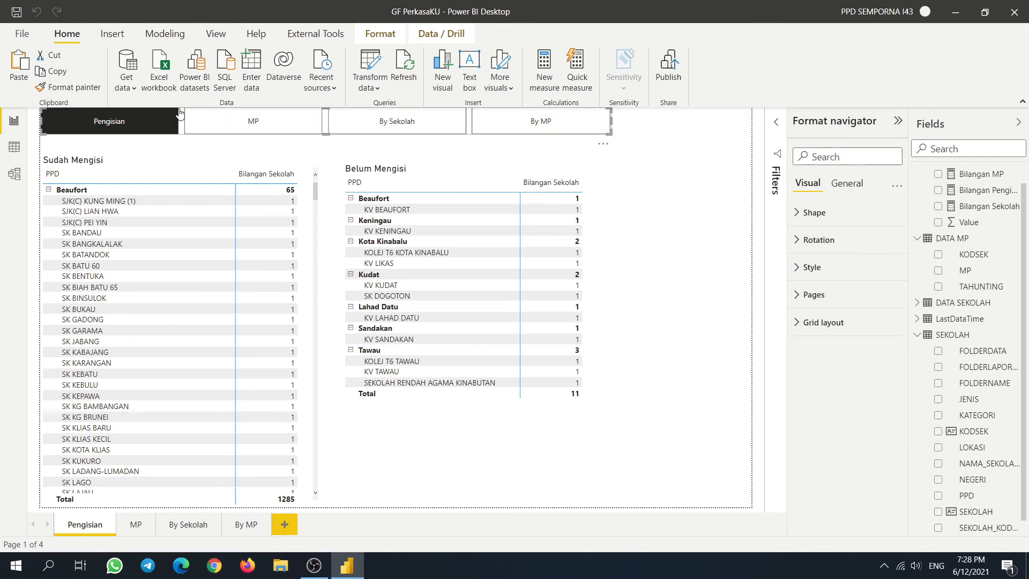
drag(180, 112, 182, 229)
click(308, 283)
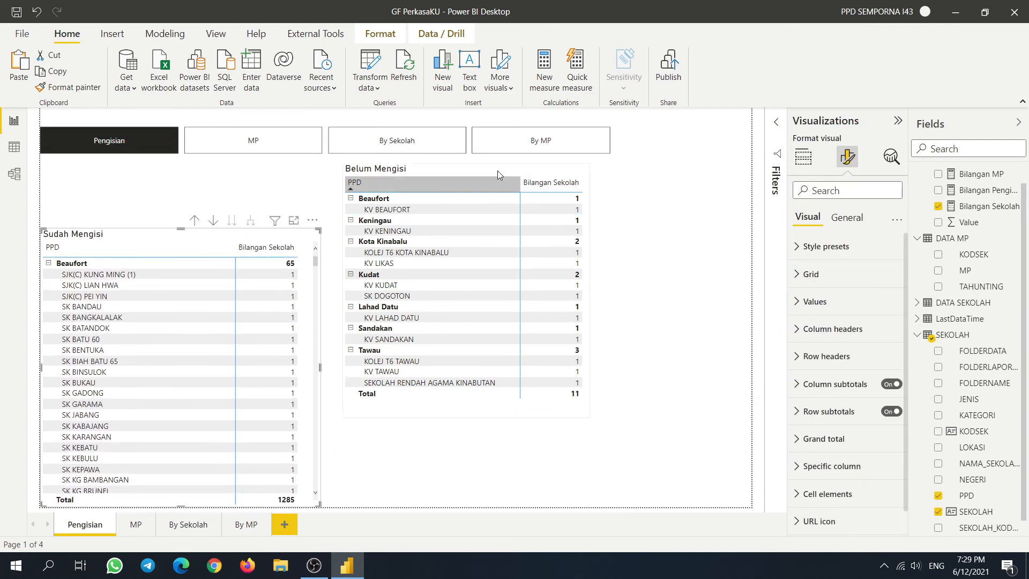
click(498, 171)
drag(466, 161, 484, 244)
click(618, 153)
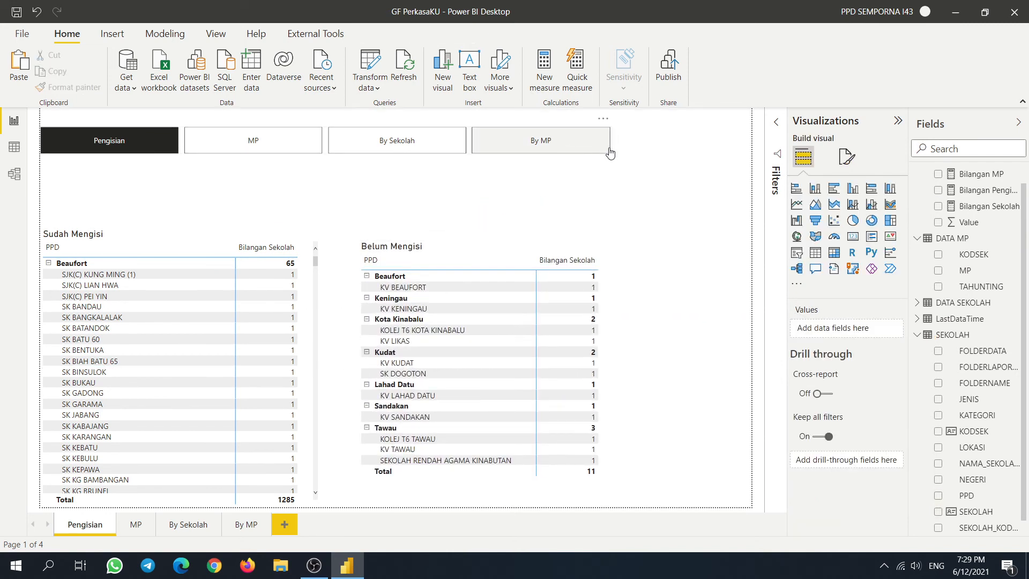
click(609, 153)
drag(467, 154, 458, 203)
click(650, 173)
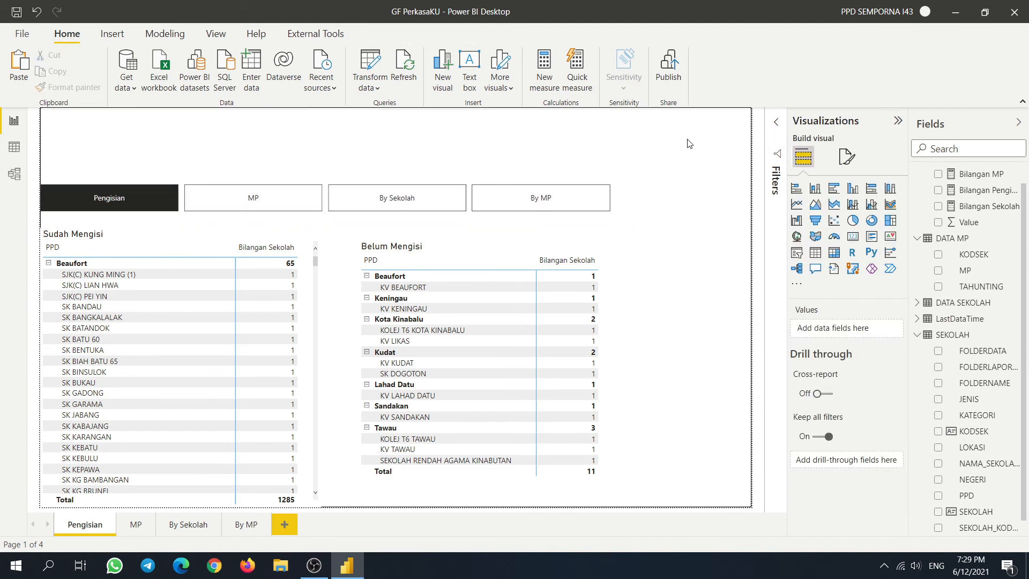
- Add a card showing LastDataTime's Timestamp, widened across the top and made taller
click(853, 241)
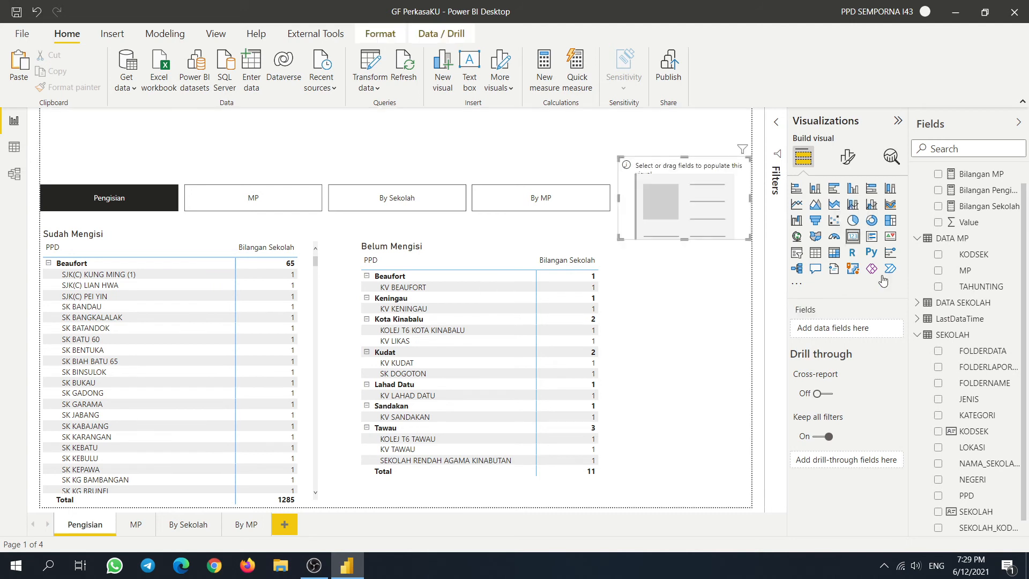
scroll(948, 470, down, 1)
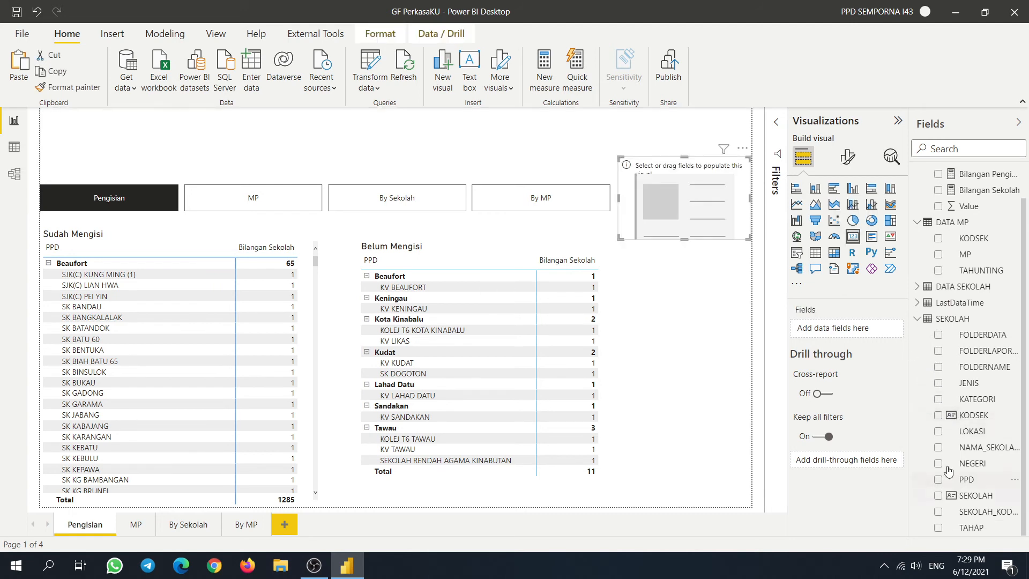
click(917, 302)
click(937, 318)
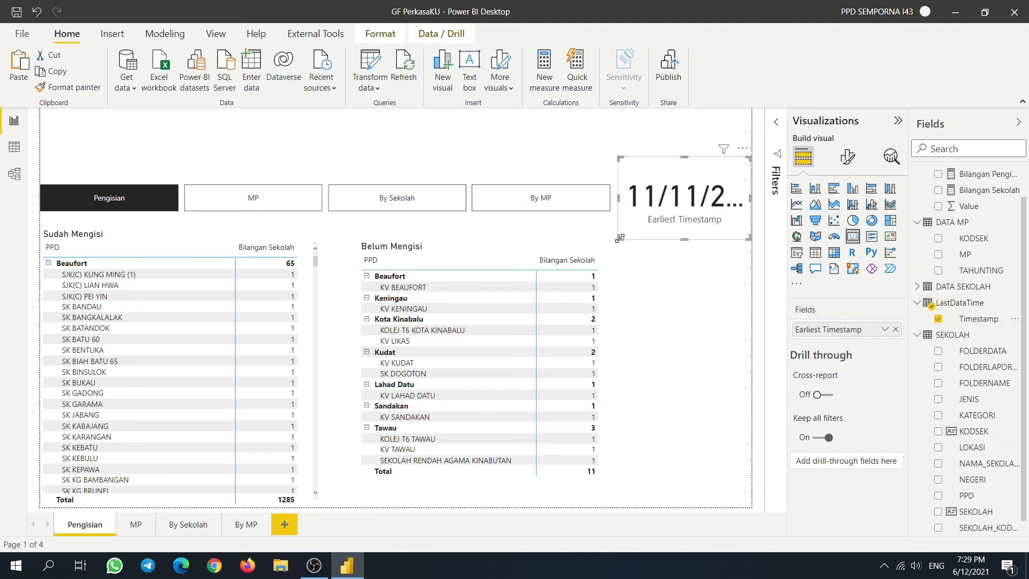
drag(620, 239, 404, 206)
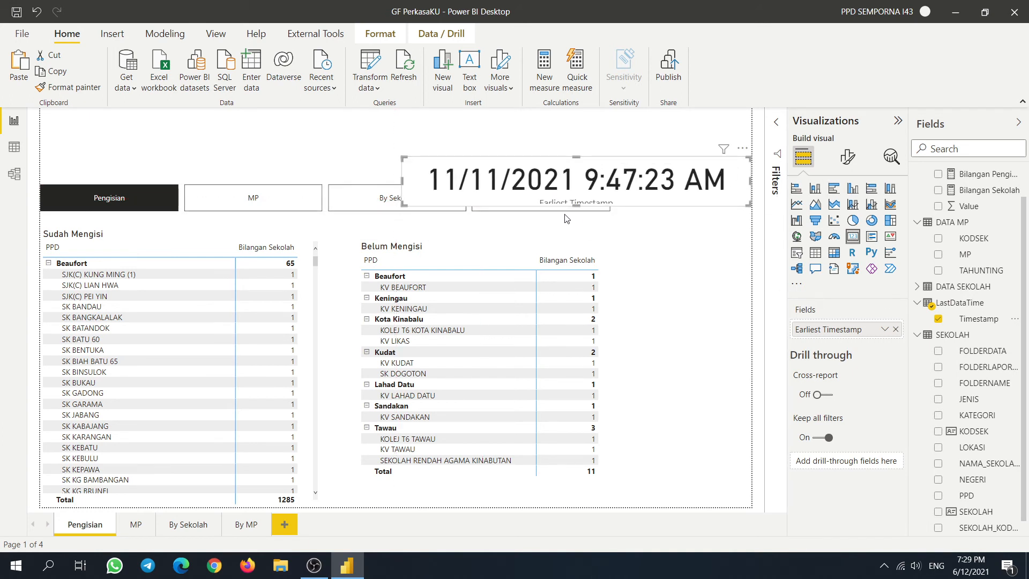
drag(568, 206, 568, 235)
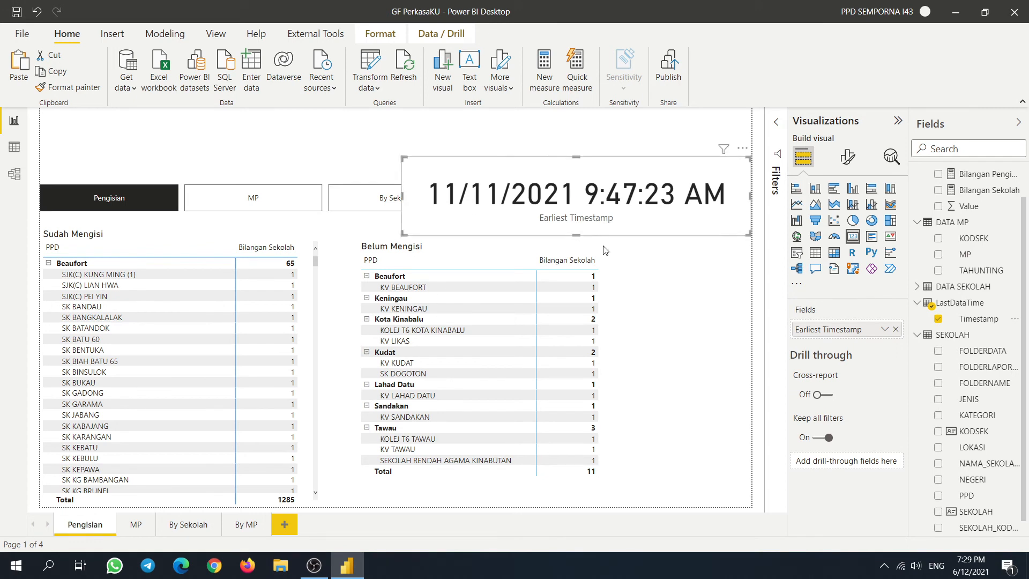
- Rename the card's field label to 'Setakat pengisian' for this visual
click(884, 330)
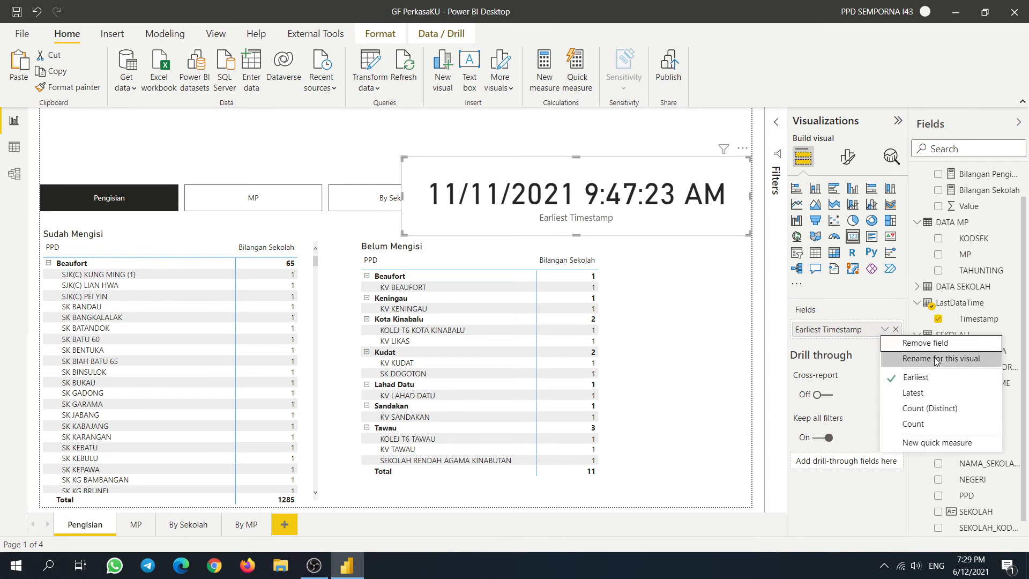
click(936, 359)
text(Setakat pengisian)
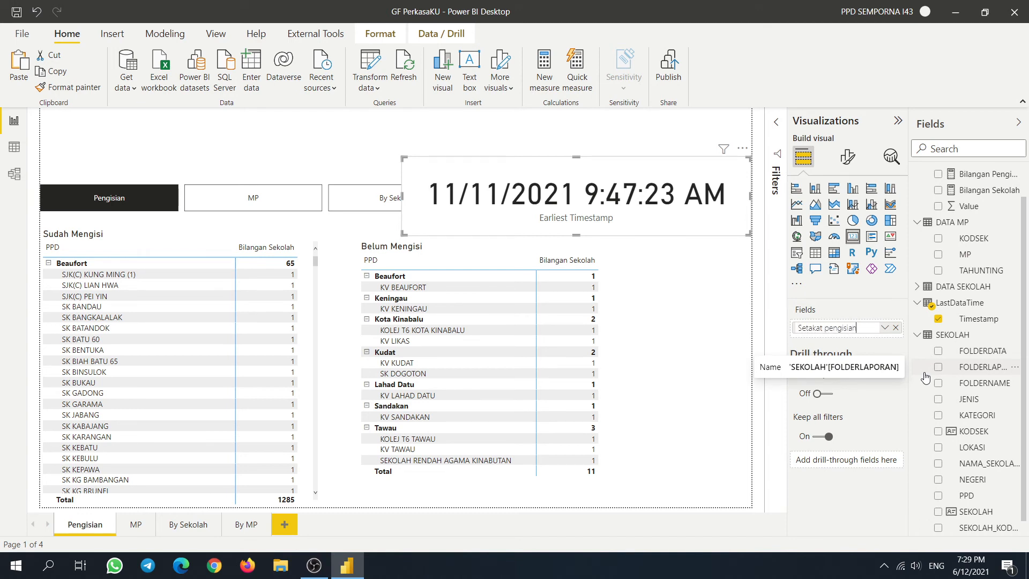
key(Return)
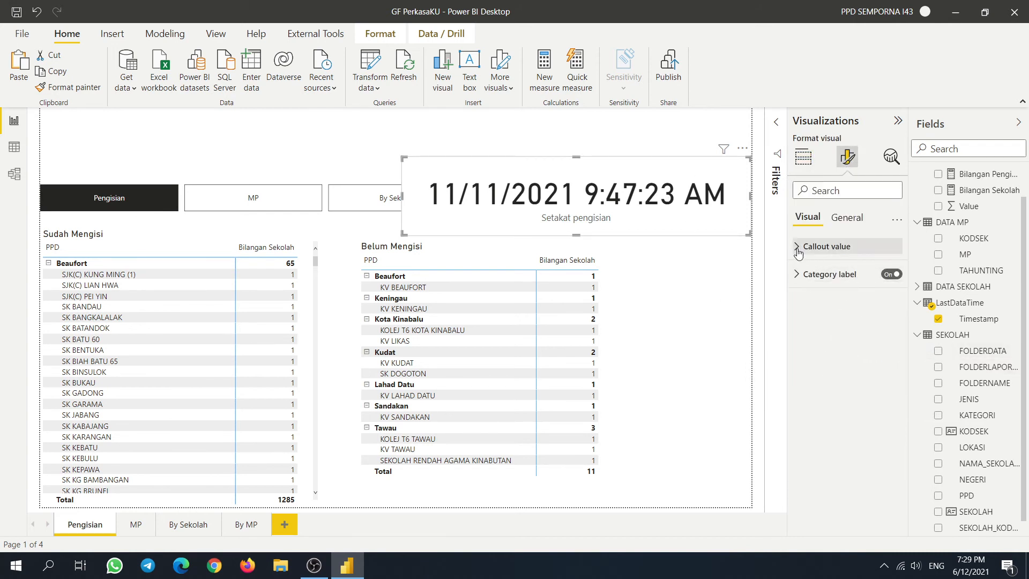
- Browse the card's size settings and its category label font options
click(846, 217)
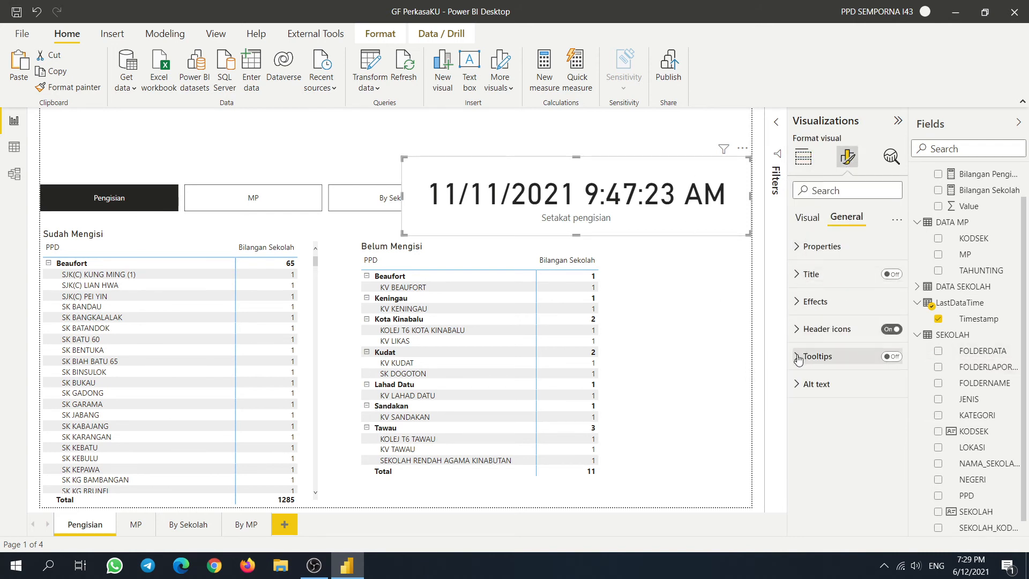
click(796, 247)
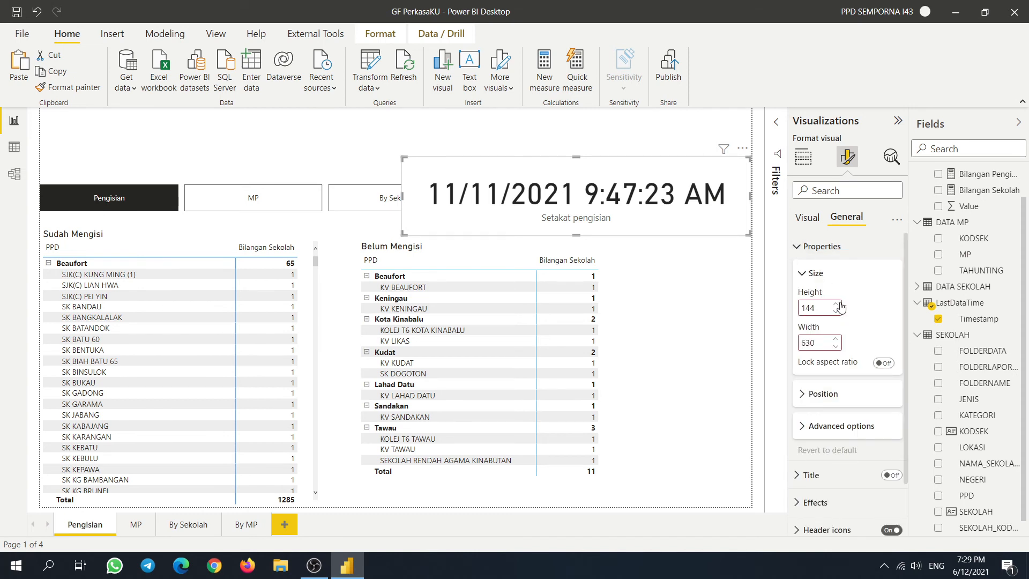
scroll(848, 376, down, 1)
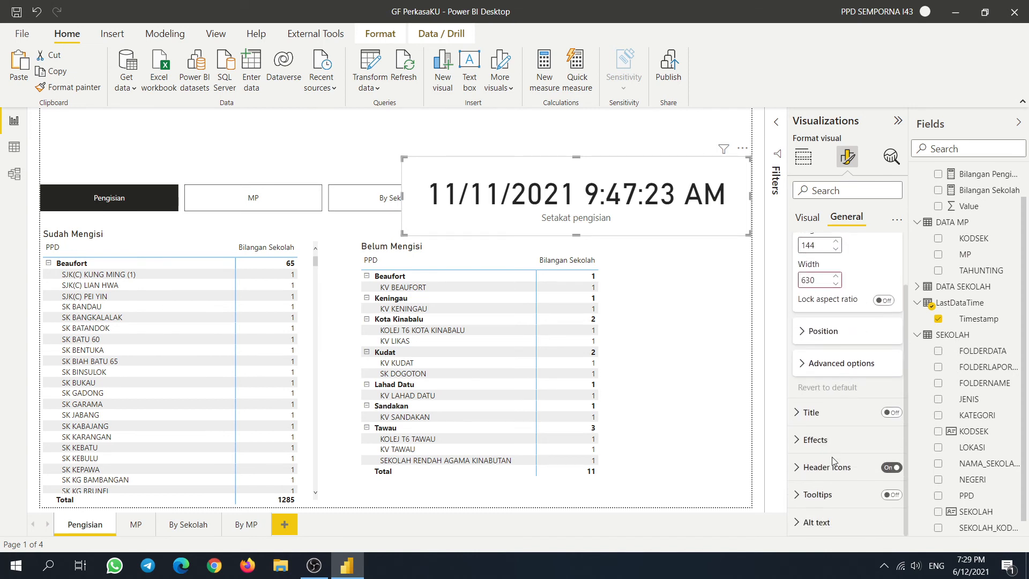
scroll(833, 461, up, 1)
click(804, 245)
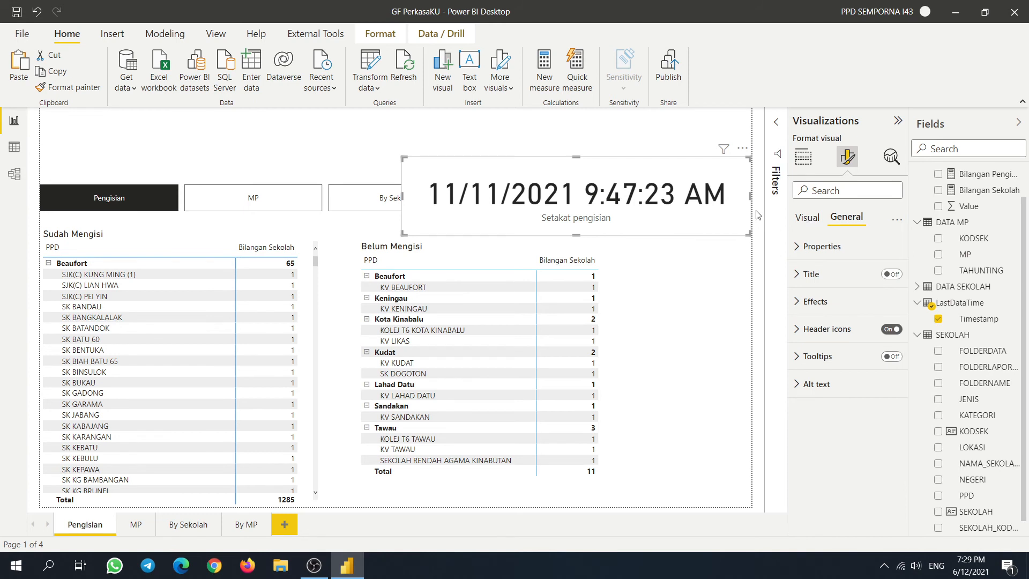
click(802, 220)
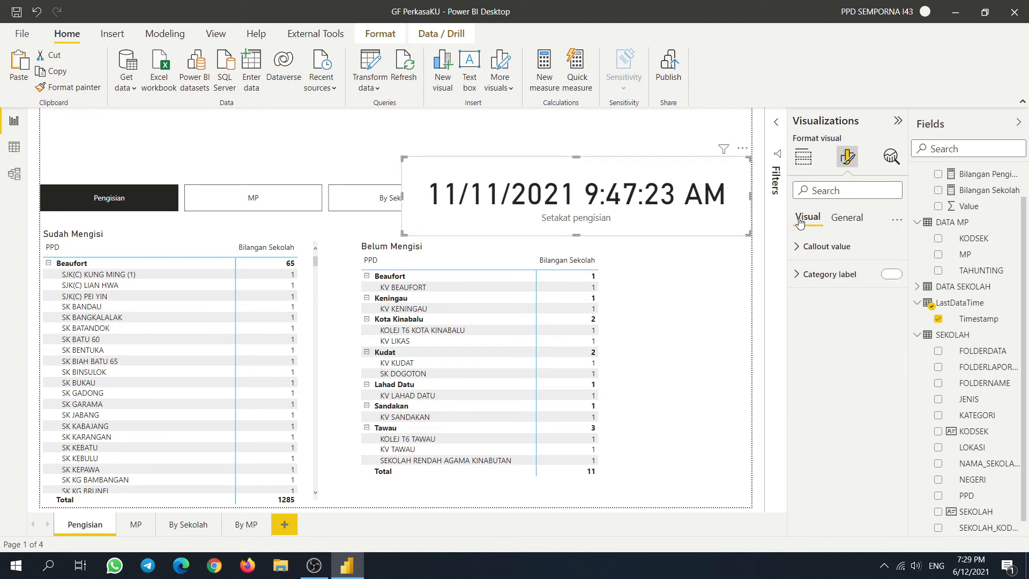
click(846, 224)
click(808, 220)
click(820, 273)
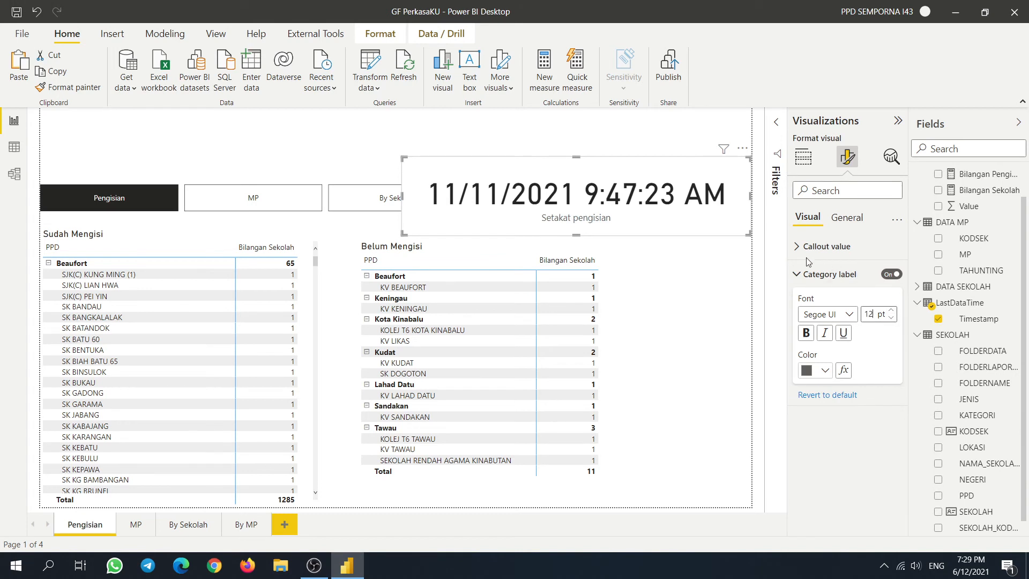
click(808, 274)
- Review the card's Properties, Title, Advanced options and position, then move to Visual settings
click(846, 218)
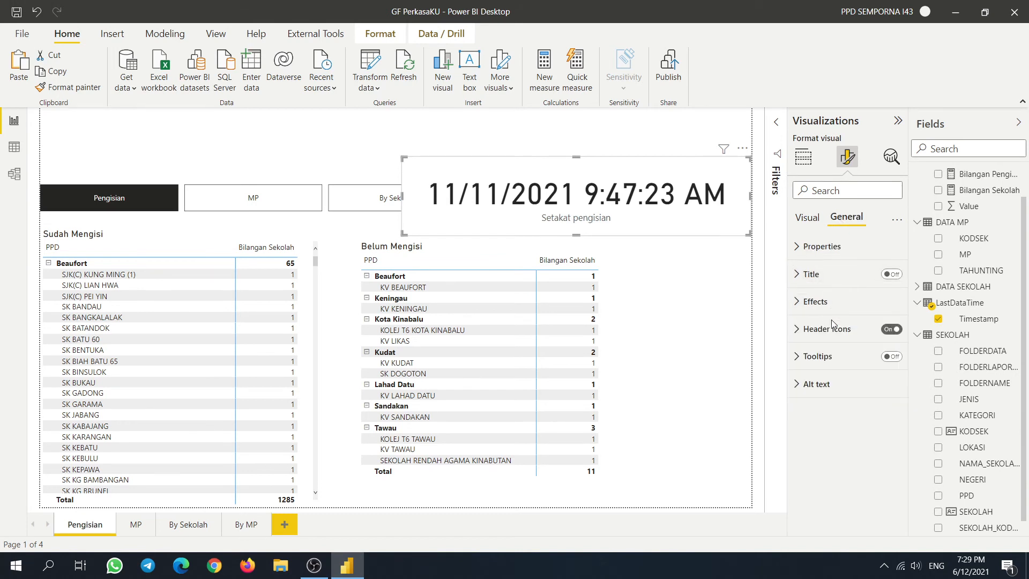
click(797, 249)
scroll(852, 321, down, 2)
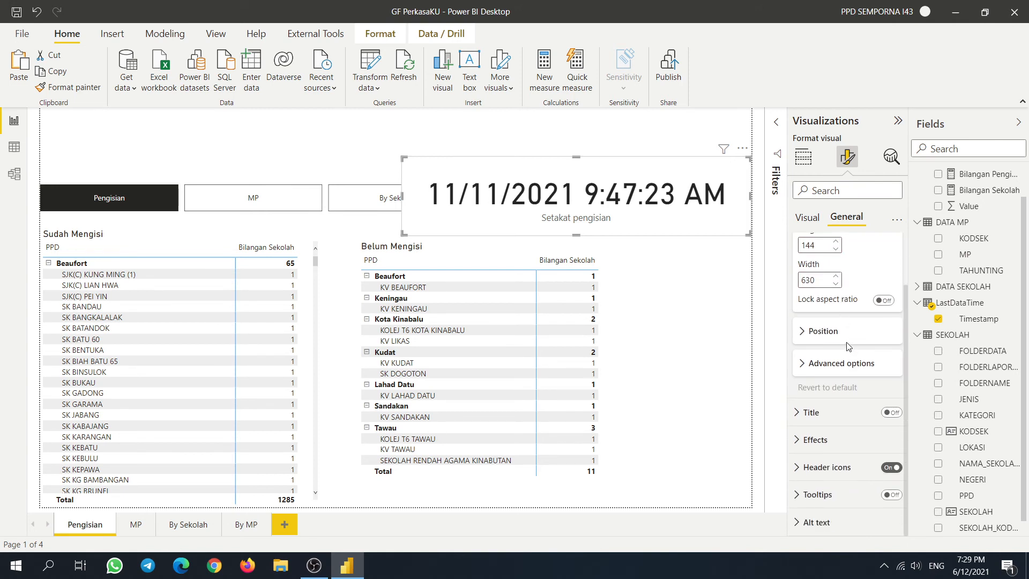
click(809, 412)
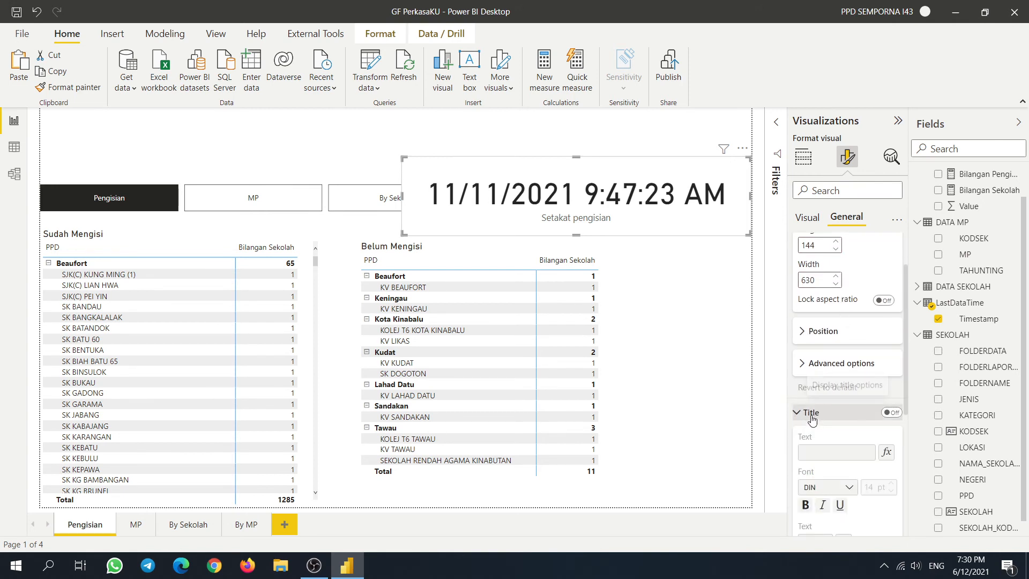
scroll(850, 307, down, 3)
click(805, 278)
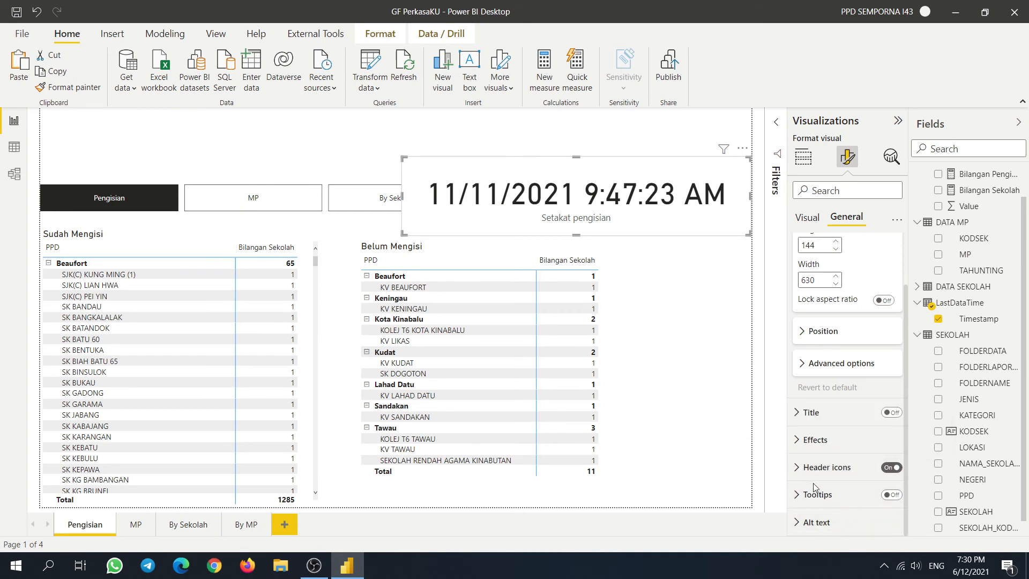
scroll(813, 477, up, 2)
click(804, 430)
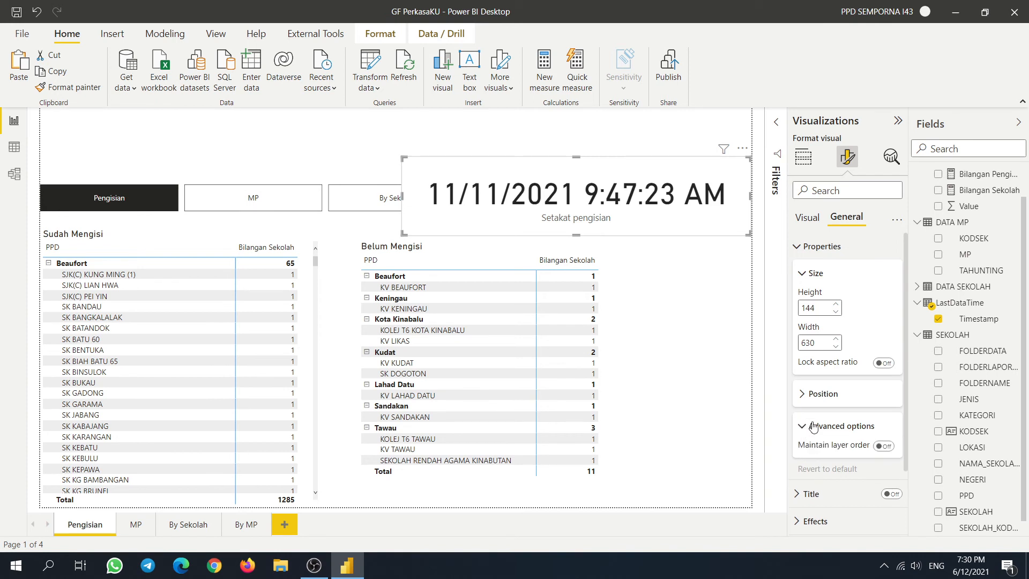
scroll(812, 427, down, 1)
click(804, 363)
click(808, 336)
scroll(808, 322, up, 1)
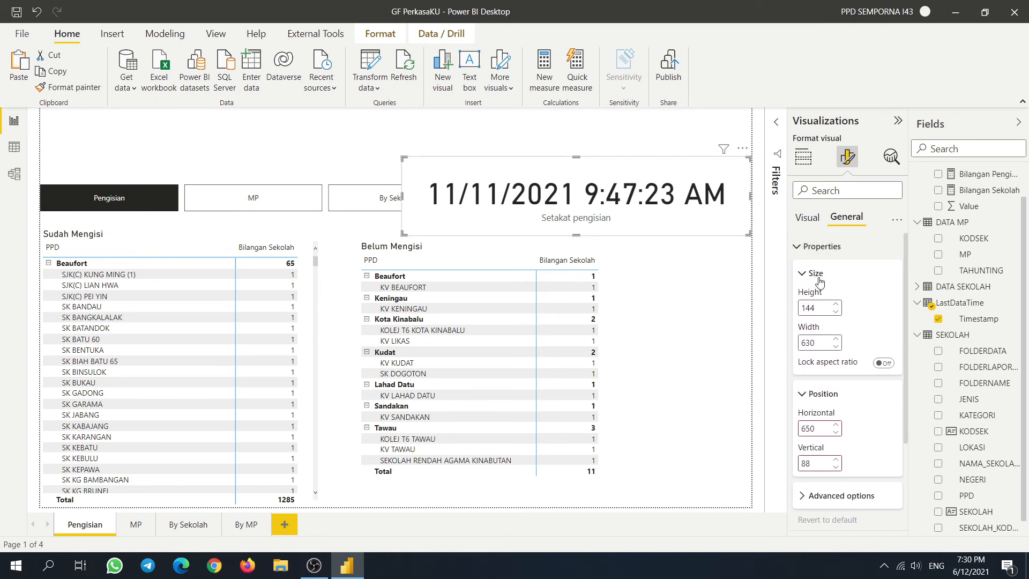
click(816, 273)
click(814, 246)
click(807, 217)
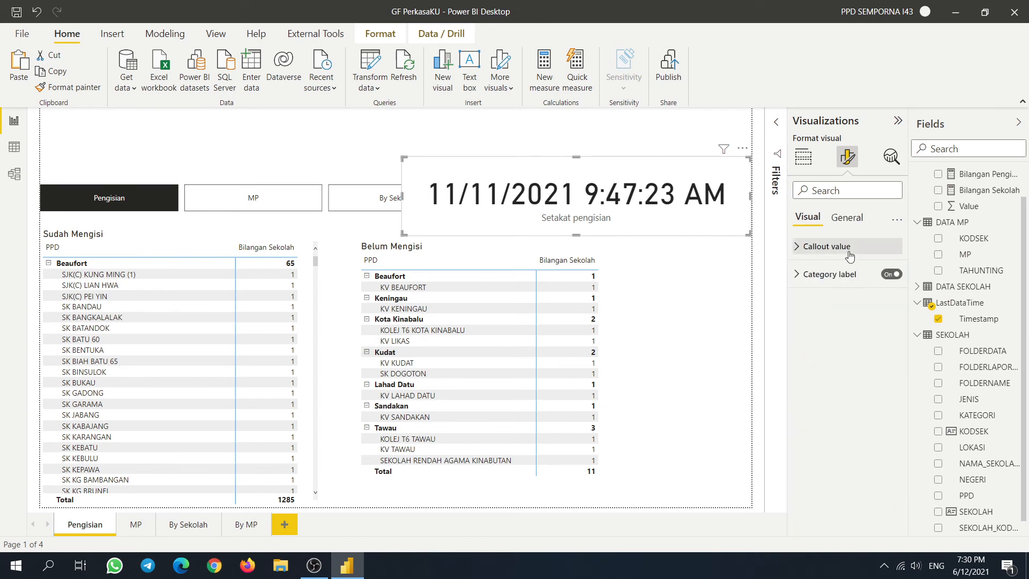
- Set the card's callout value font to 12 pt and shrink the card upward
click(803, 248)
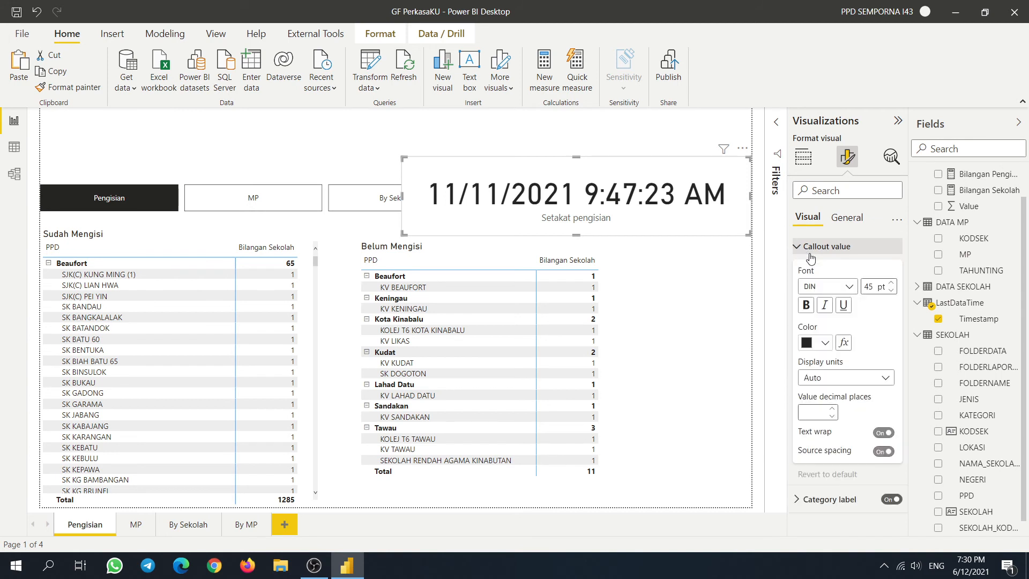
click(890, 290)
click(891, 290)
click(891, 290)
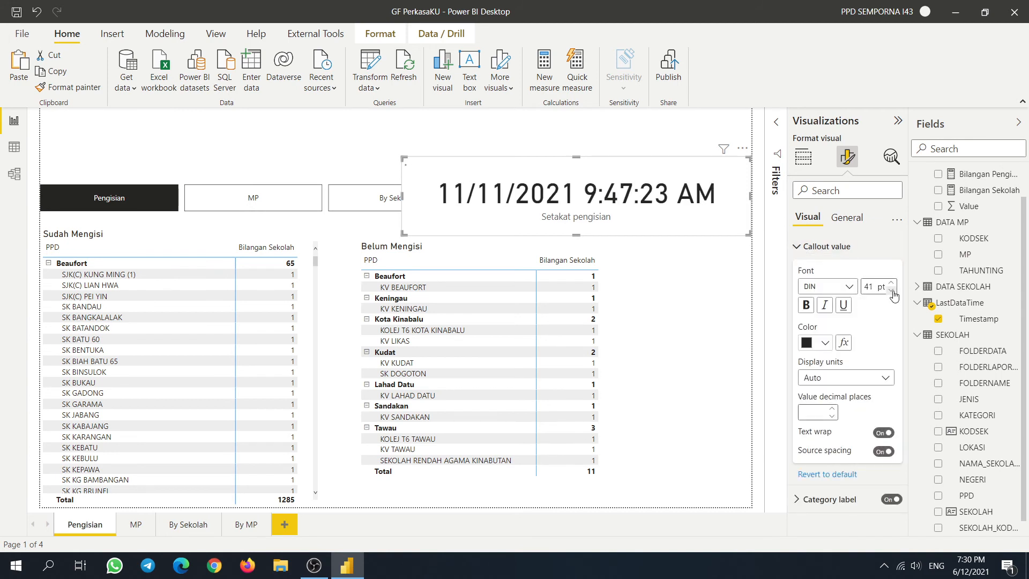
click(890, 290)
double_click(870, 286)
text(25)
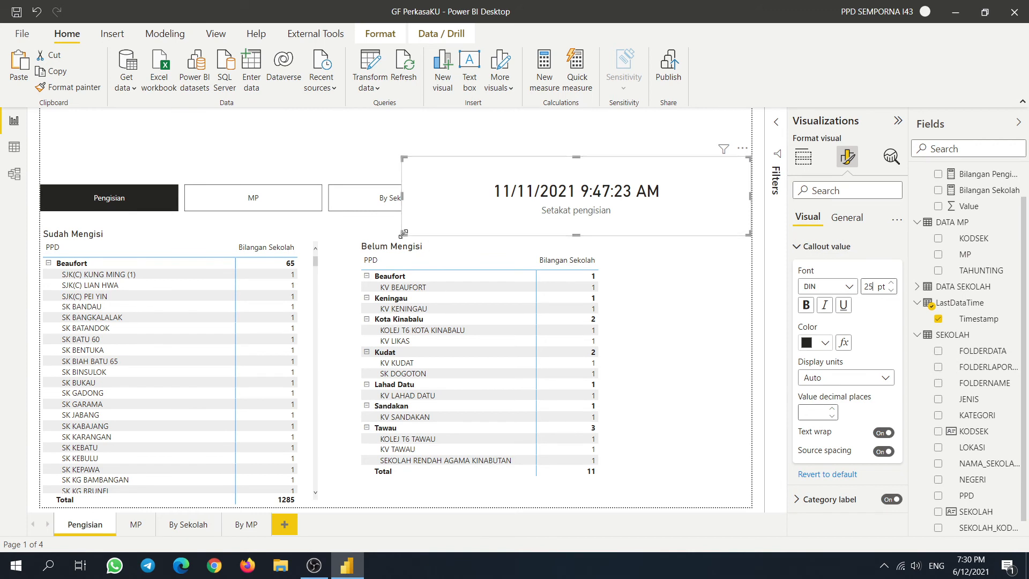
drag(403, 234, 516, 215)
drag(736, 203, 736, 167)
double_click(877, 284)
text(12)
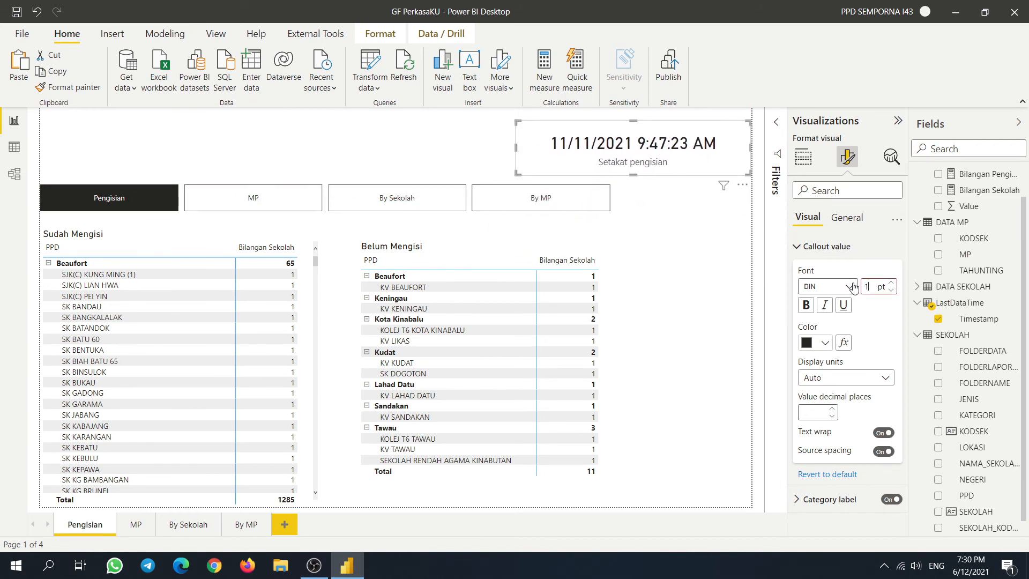
key(Return)
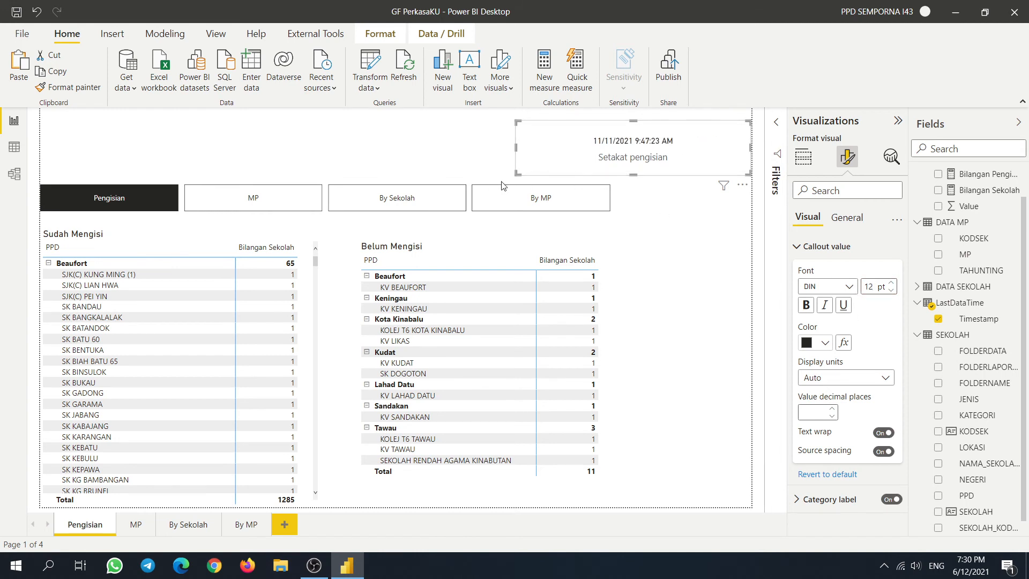
drag(513, 177, 567, 159)
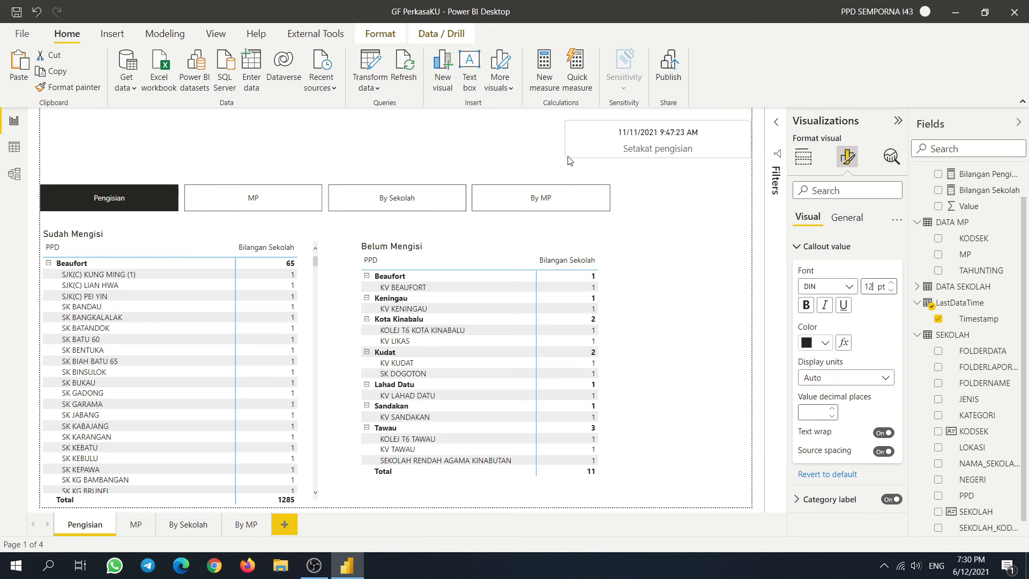
drag(727, 148, 733, 137)
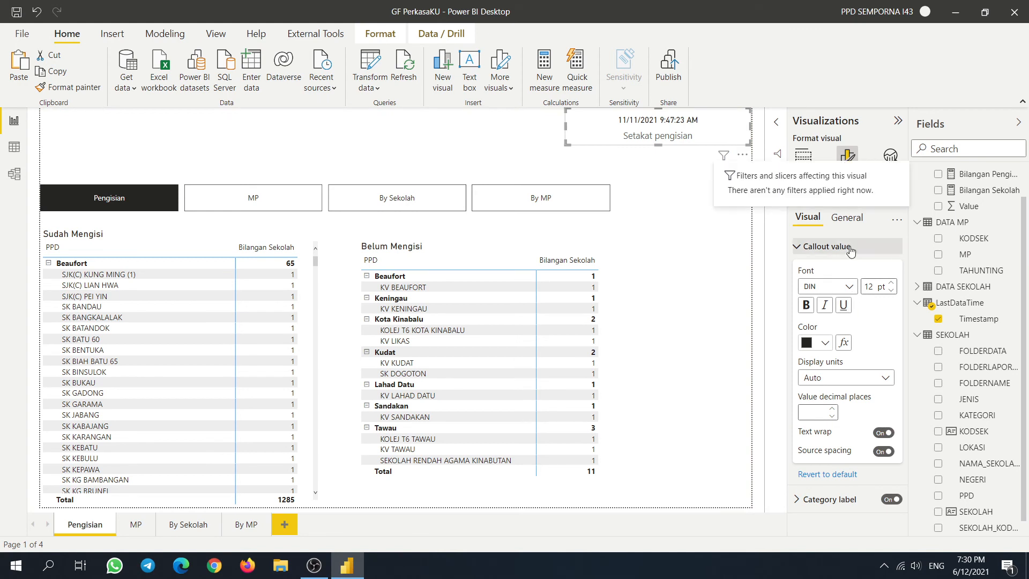
- Reduce the Setakat pengisian category label's font size
click(810, 247)
click(810, 248)
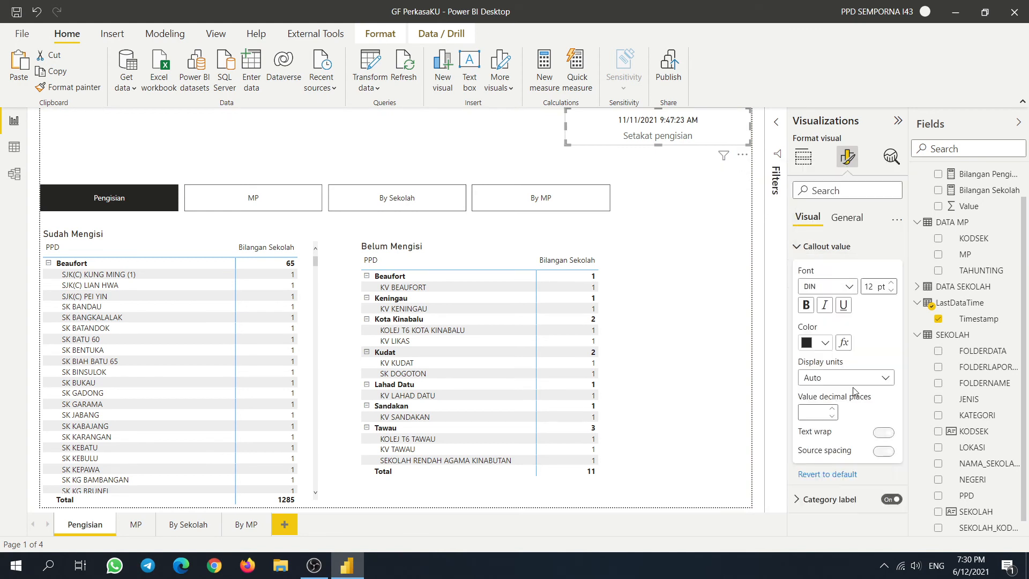
click(811, 500)
scroll(844, 435, down, 3)
click(892, 448)
click(892, 447)
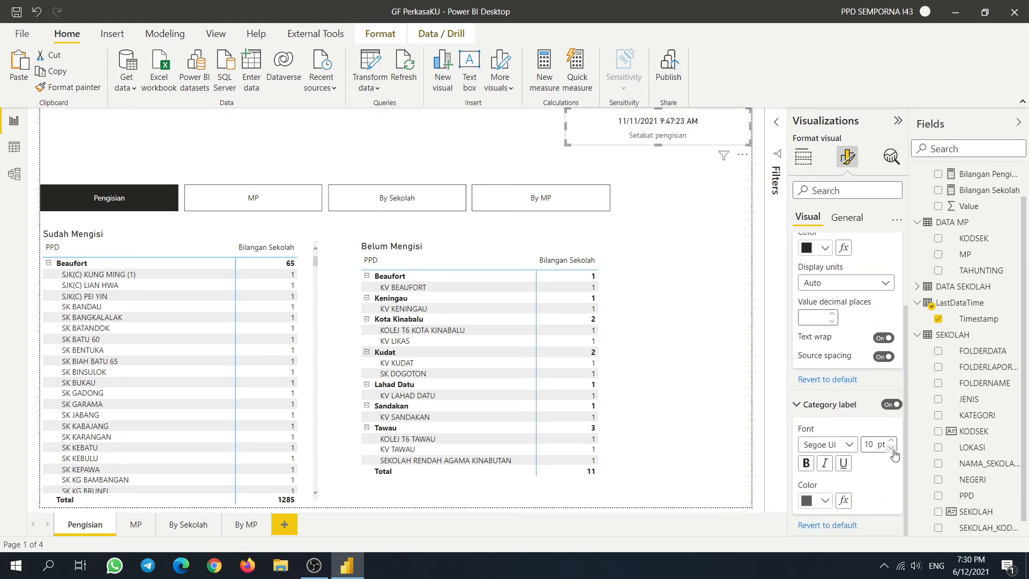
click(891, 448)
- Narrow the date card into the page's top-right corner
click(563, 126)
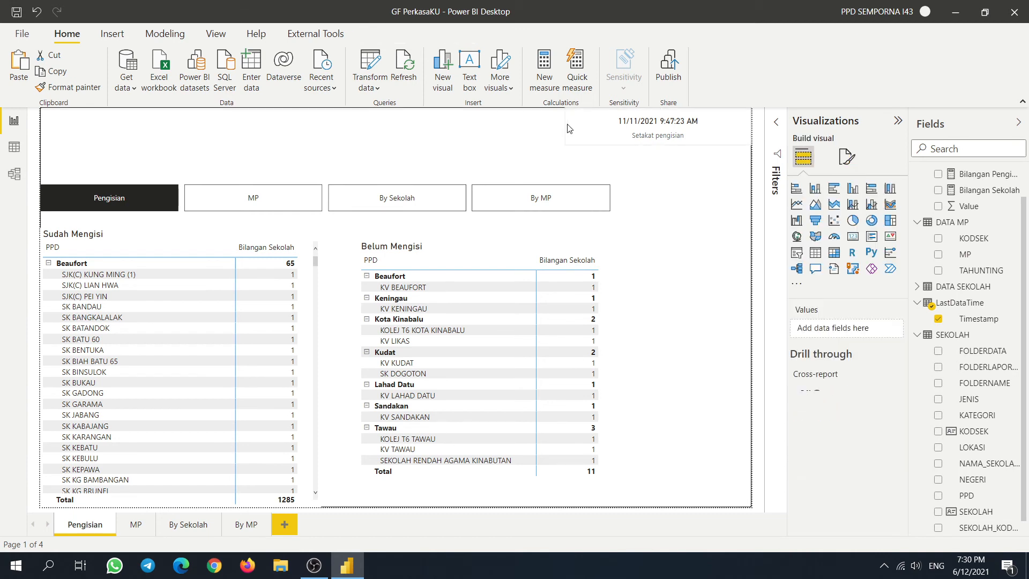
click(592, 136)
drag(566, 127, 646, 128)
click(697, 236)
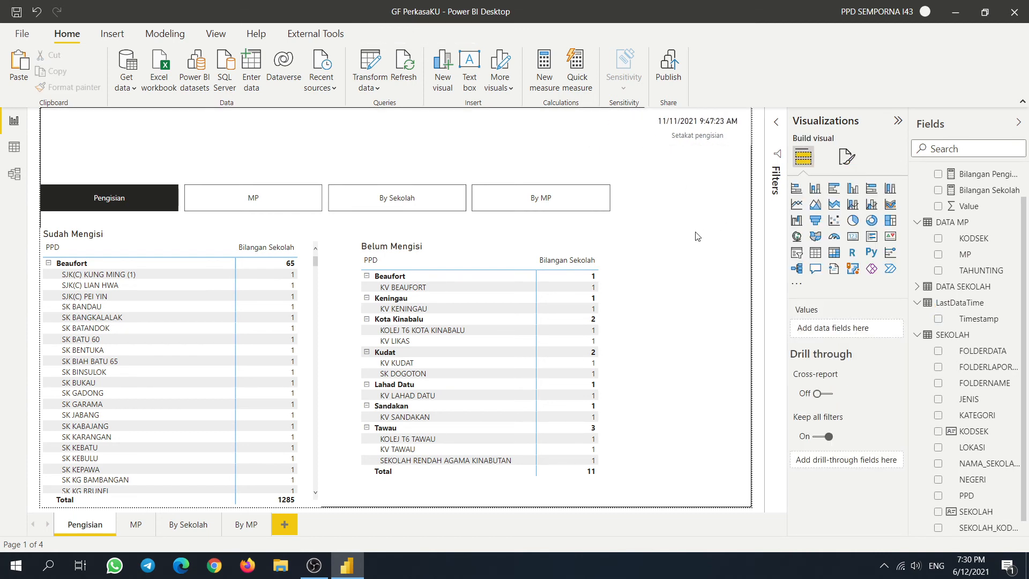
- Save the report and review the Google Sheets and SharePoint sources in Data source settings
click(15, 12)
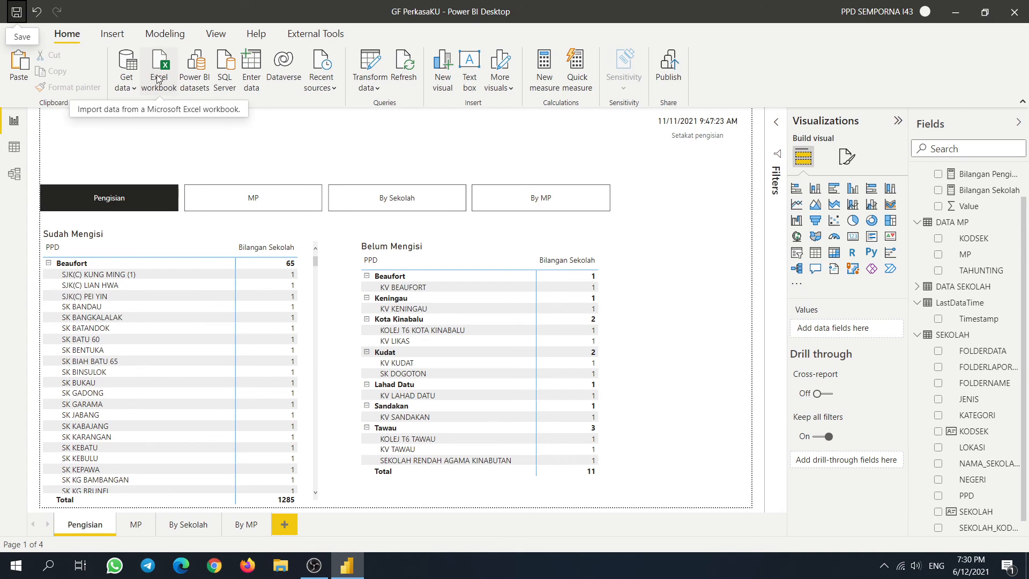
click(378, 91)
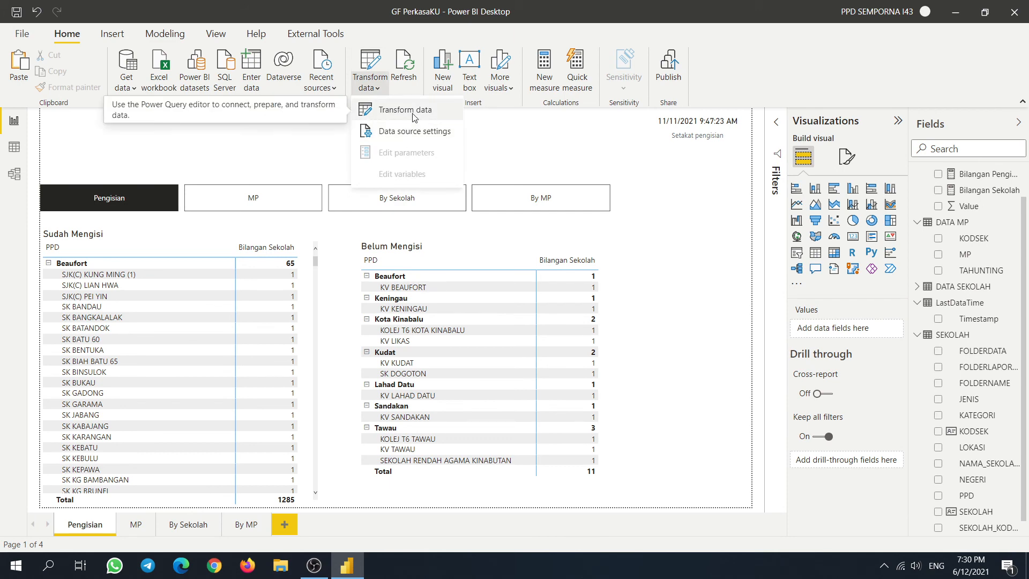
click(418, 138)
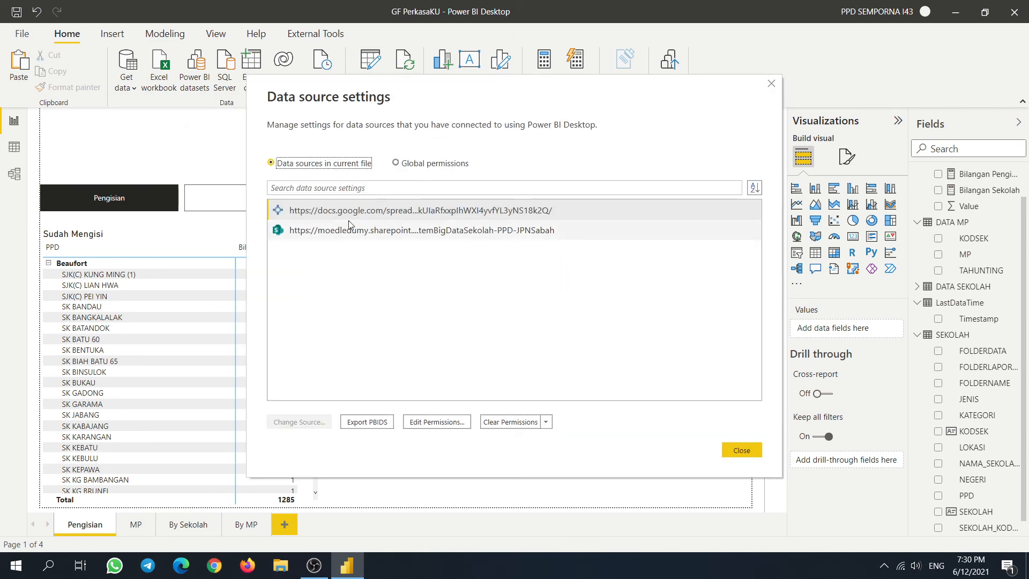
click(383, 212)
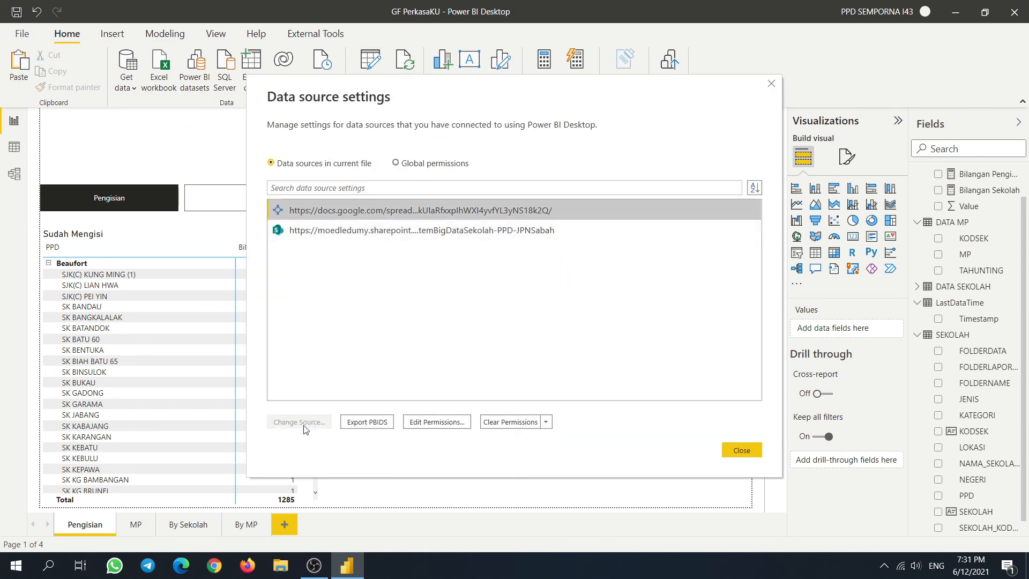
click(432, 235)
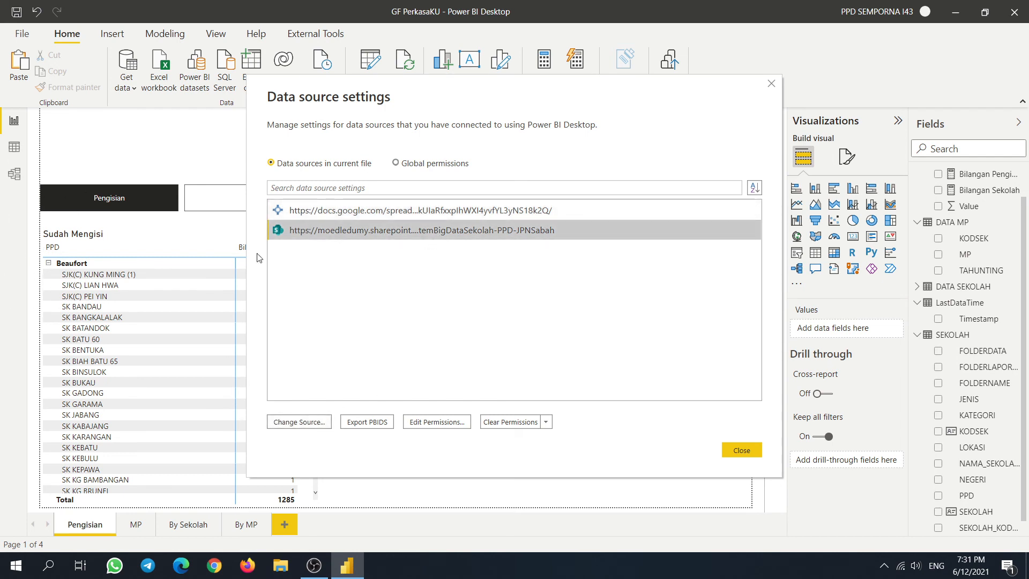
click(454, 212)
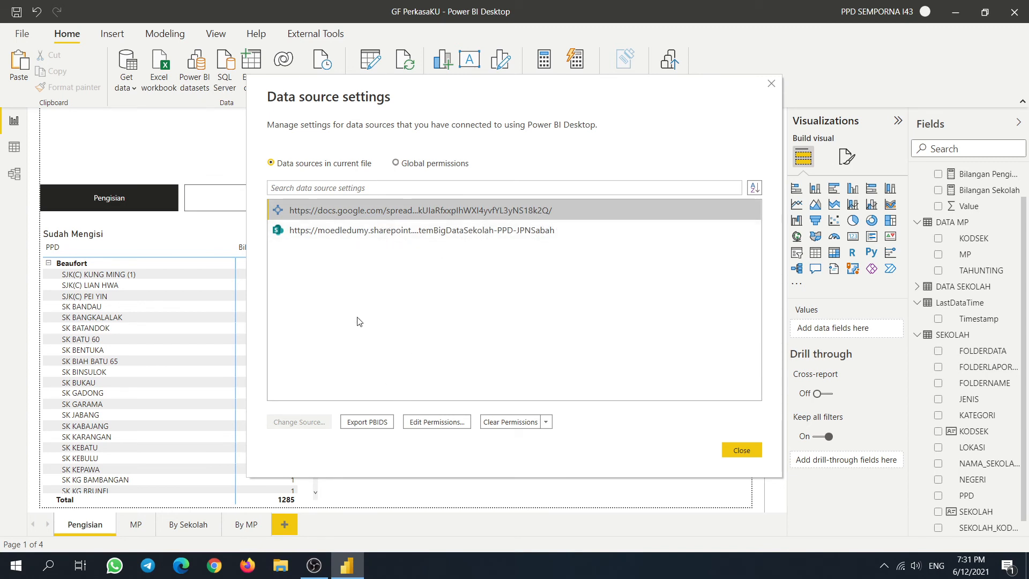
click(741, 450)
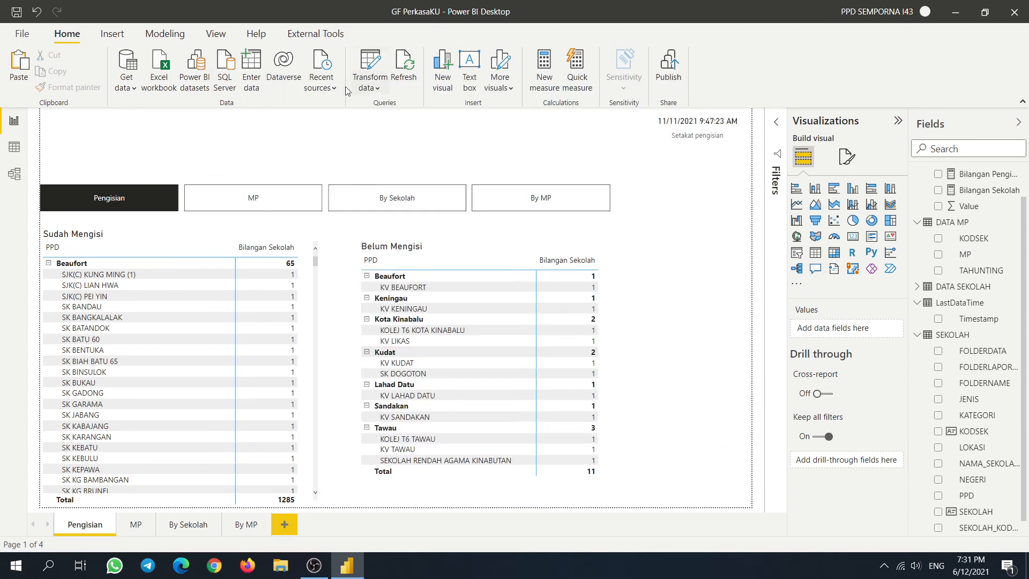
click(375, 85)
- Open Power Query Editor, select DATA SEKOLAH's Source step and highlight its spreadsheet URL
click(404, 107)
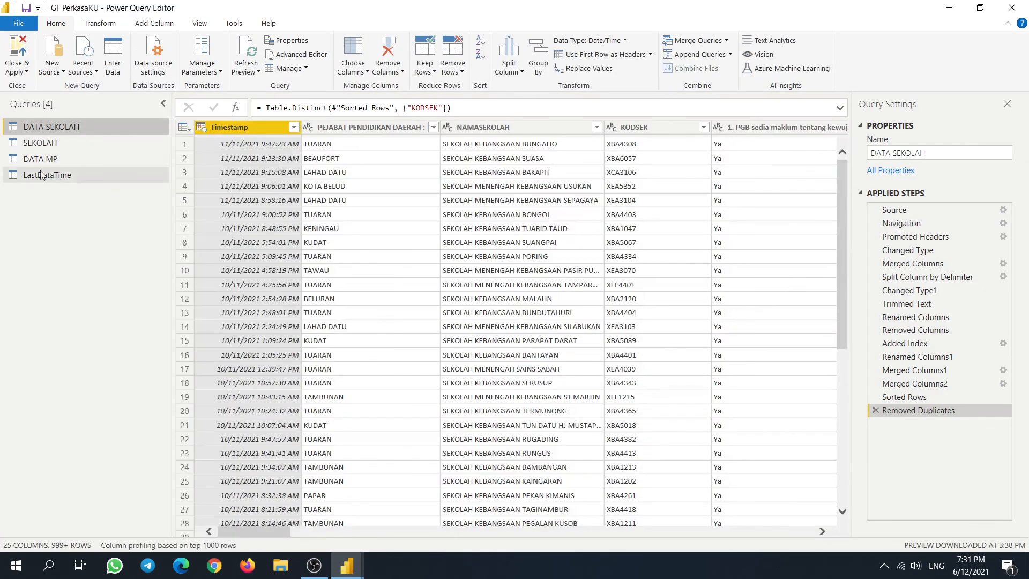
click(909, 210)
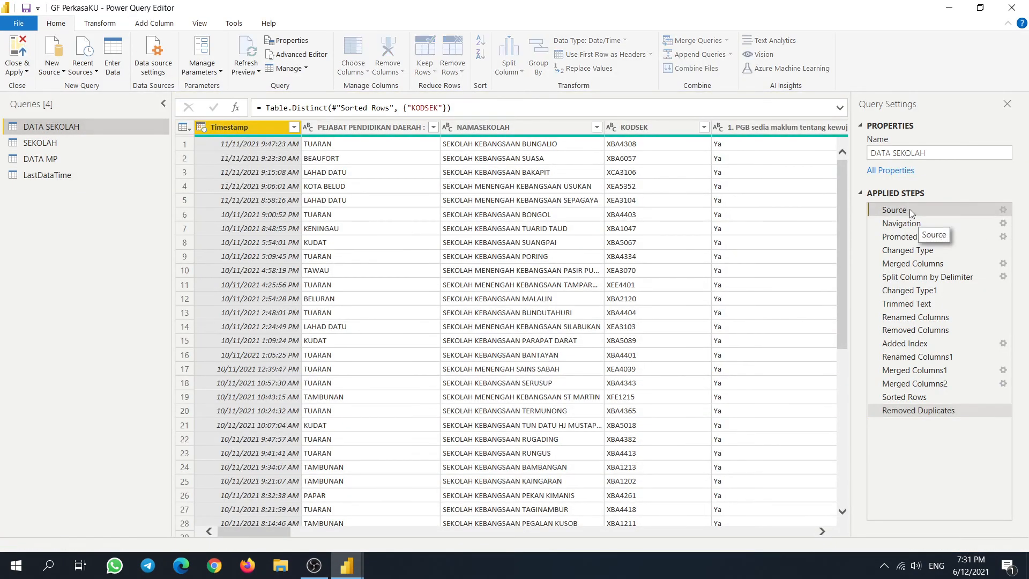
drag(737, 108, 376, 107)
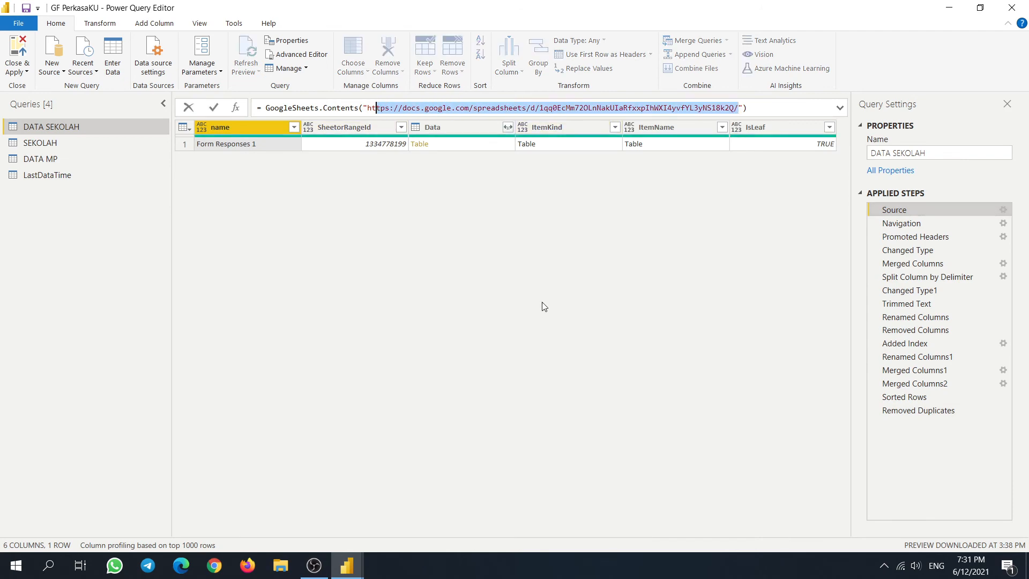
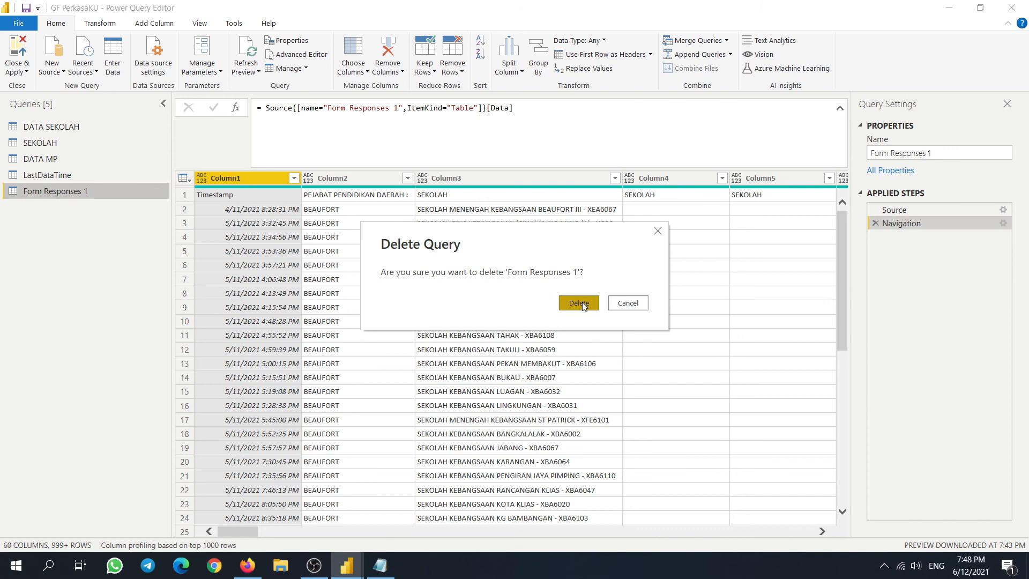
- Delete the Form Responses 1 query, select DATA SEKOLAH, and Close & Apply the changes
key(Delete)
click(79, 131)
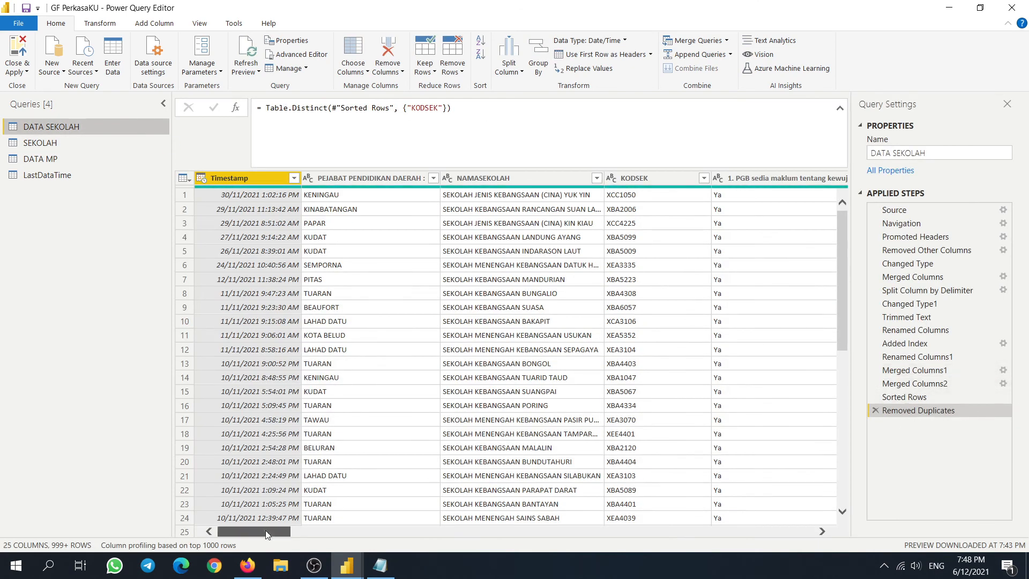
click(17, 49)
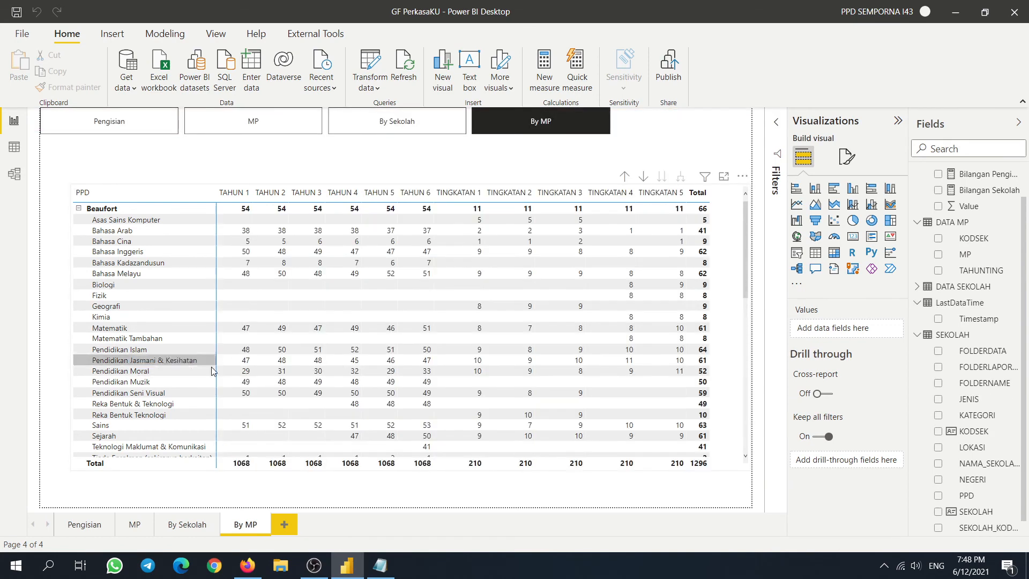
- On the Pengisian page, begin renaming the Sudah Mengisi matrix's PPD row field for this visual
click(79, 524)
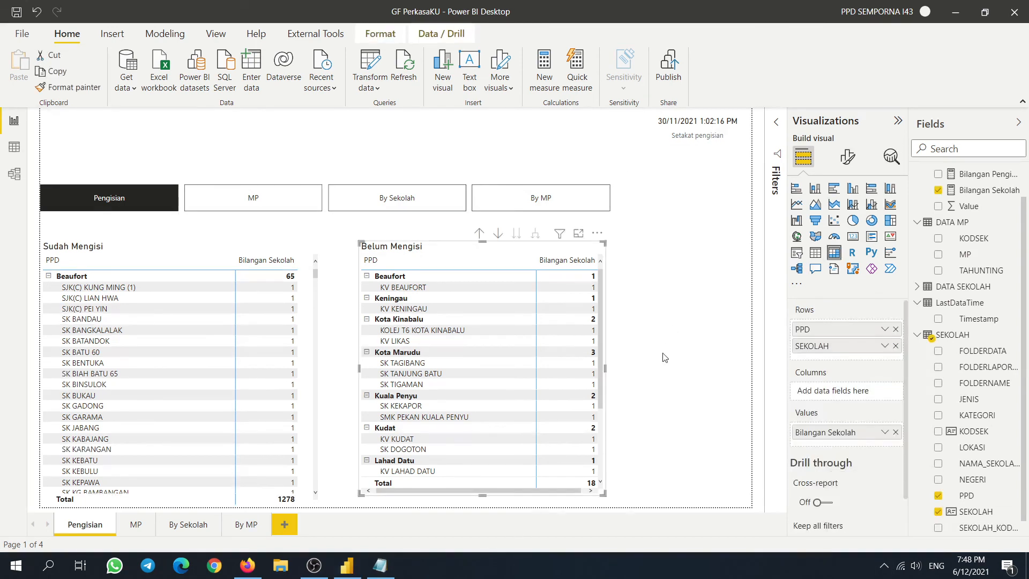
click(664, 356)
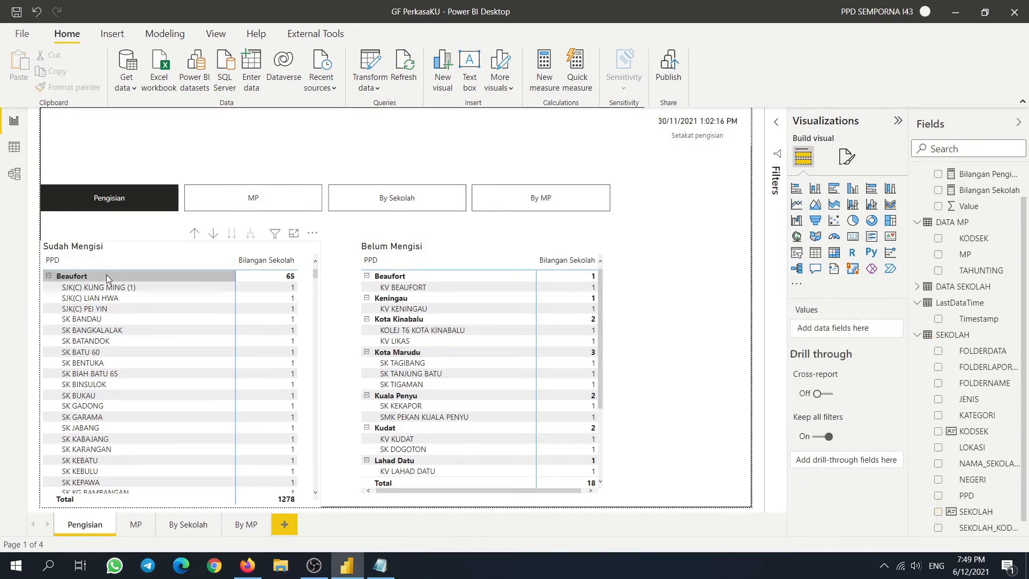
click(136, 253)
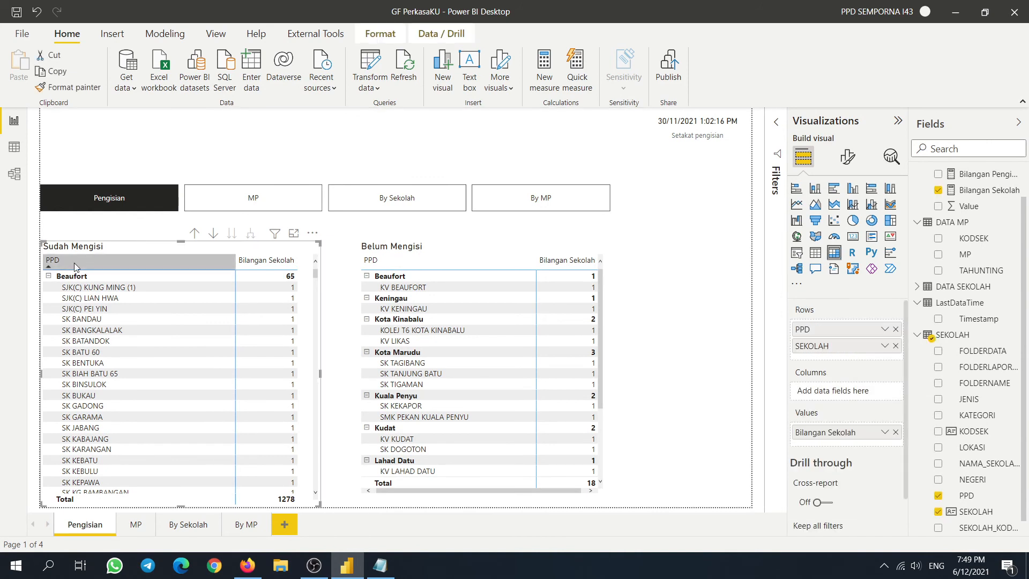
click(886, 330)
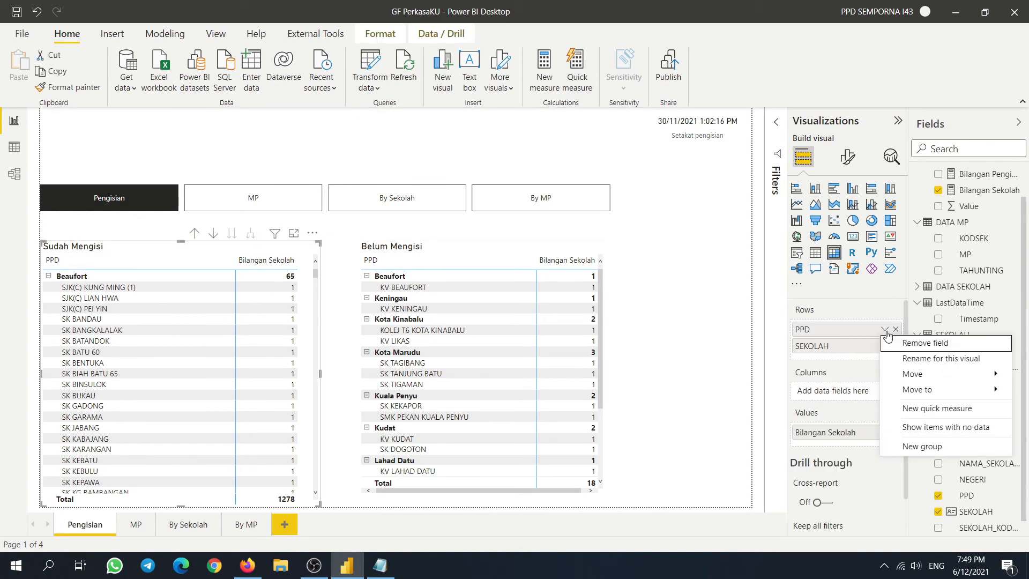
click(914, 358)
click(827, 329)
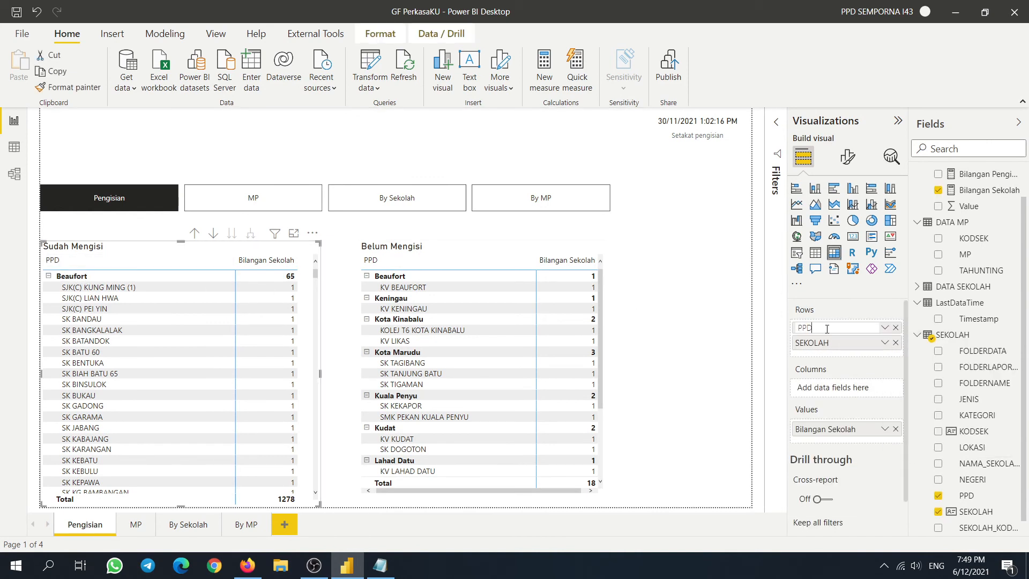
text(| SEKOLAH)
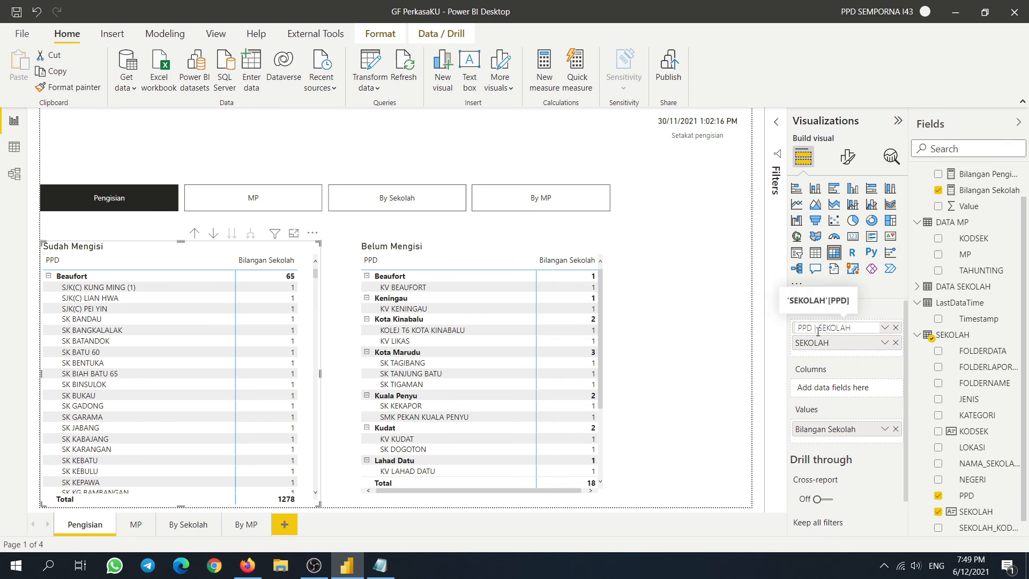
click(679, 342)
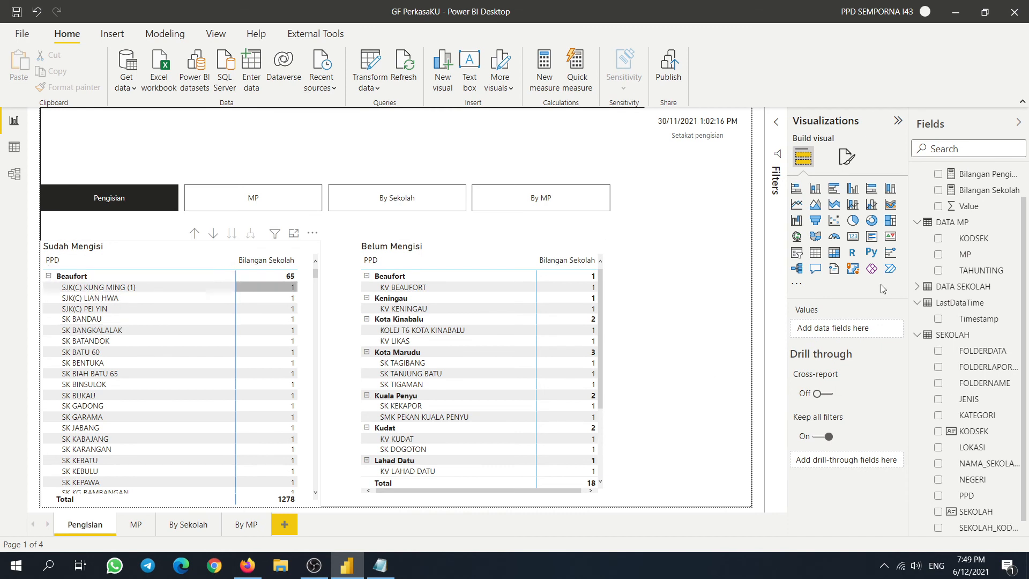
- Rename Sudah Mengisi's PPD row header to 'PPD | SEKOLAH'
click(142, 250)
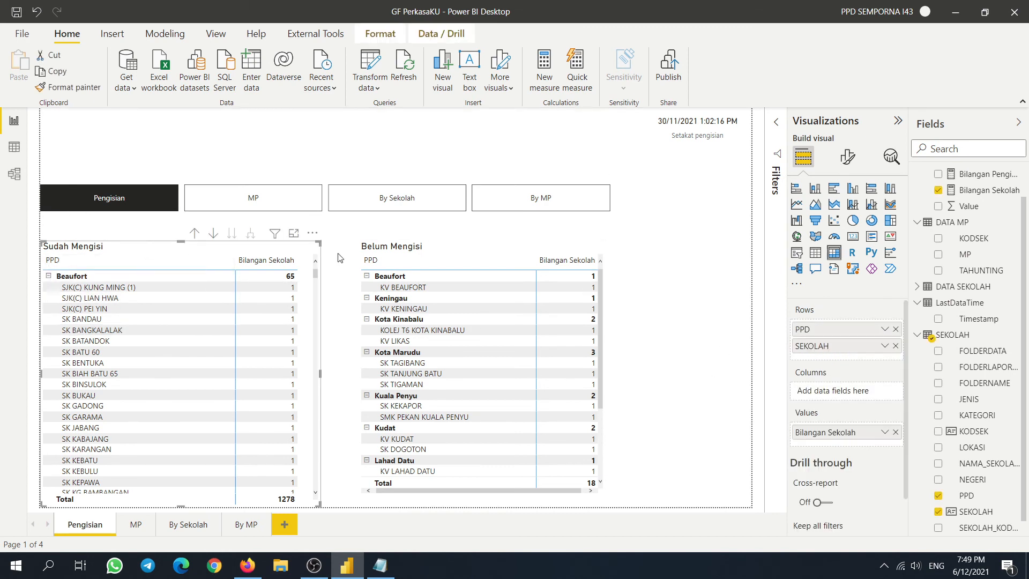
right_click(839, 332)
click(932, 355)
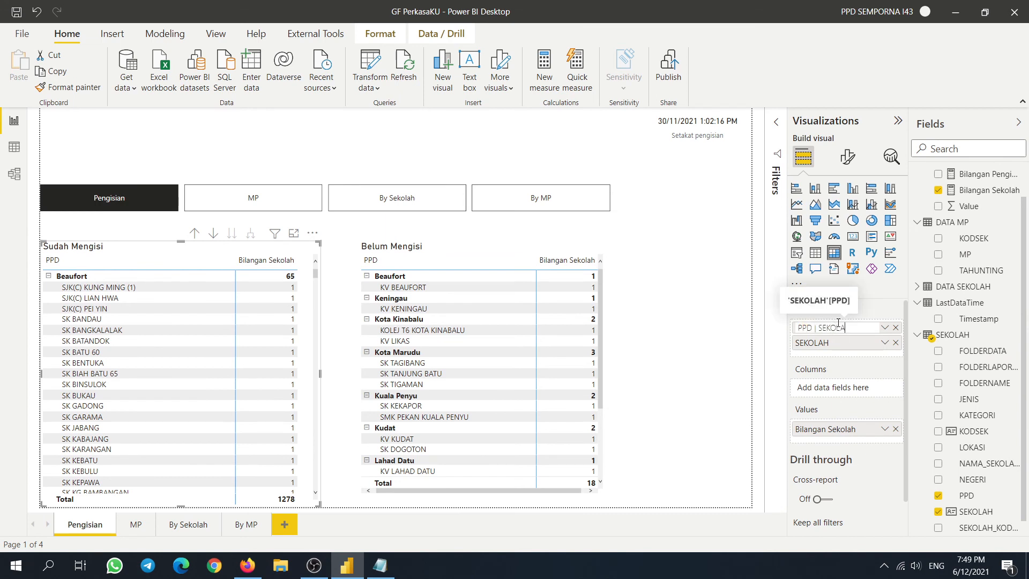
text(| SEKOLAH)
key(Return)
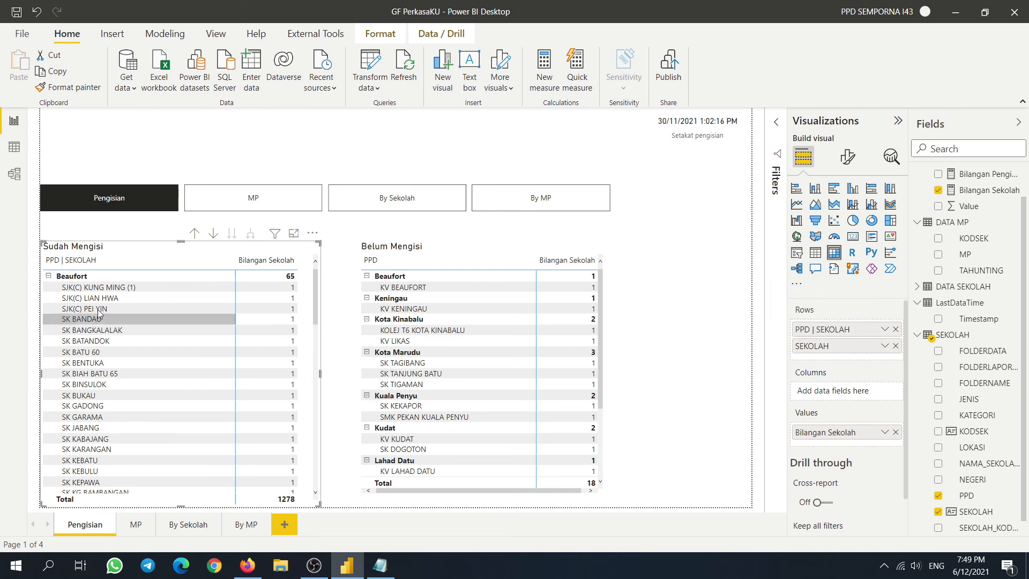
- Collapse Sudah Mengisi to PPD-level rows, then expand Beaufort to list its schools
right_click(76, 280)
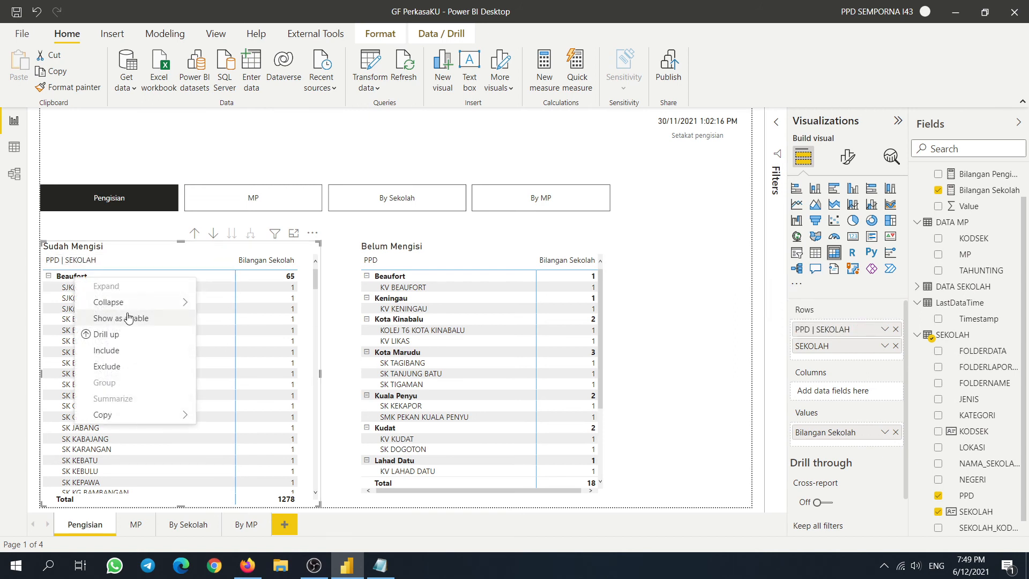
mouse_move(152, 302)
click(233, 318)
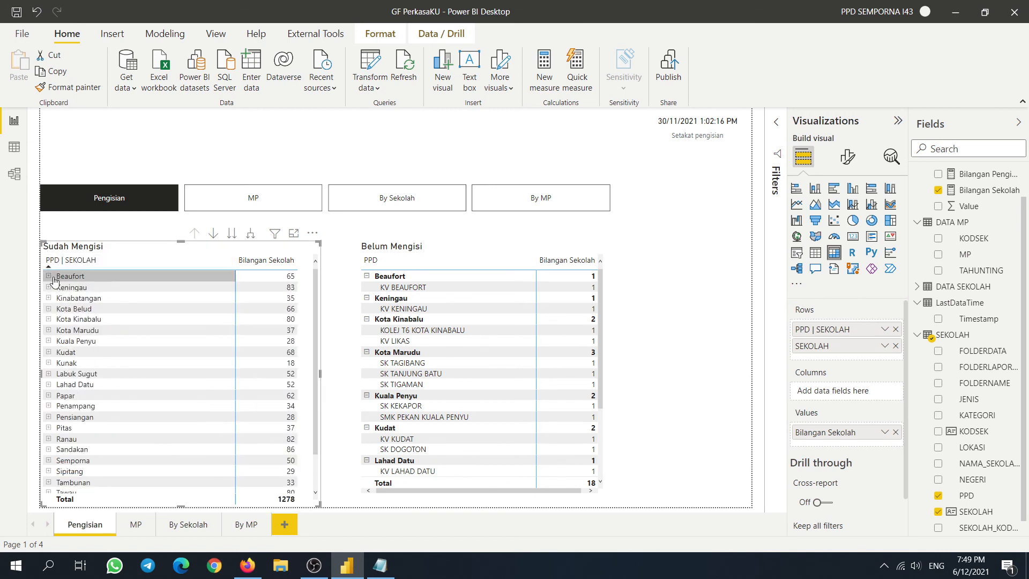
click(49, 276)
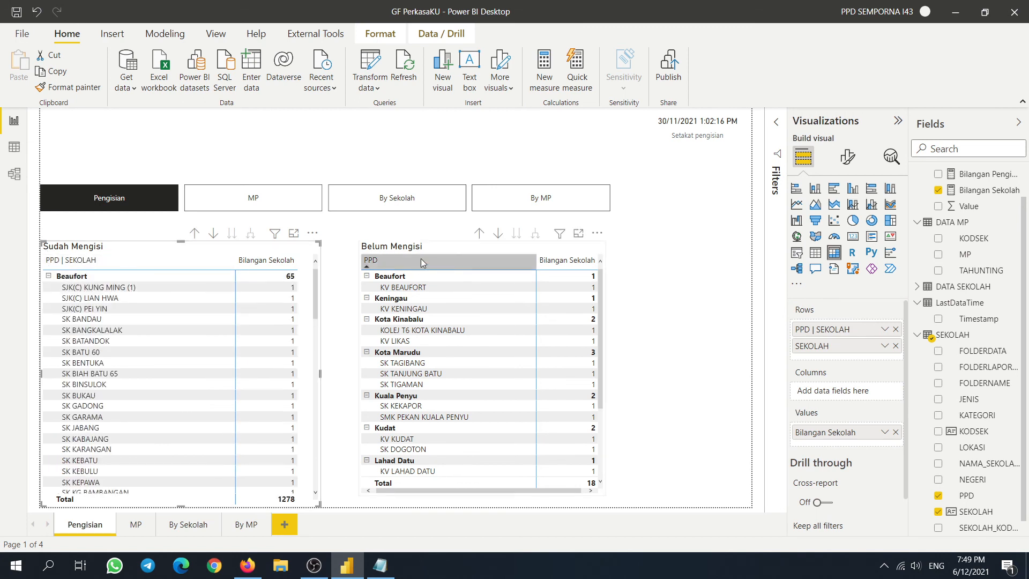
- Rename the Belum Mengisi matrix's PPD row header to 'PPD | SEKOLAH'
click(480, 251)
click(884, 329)
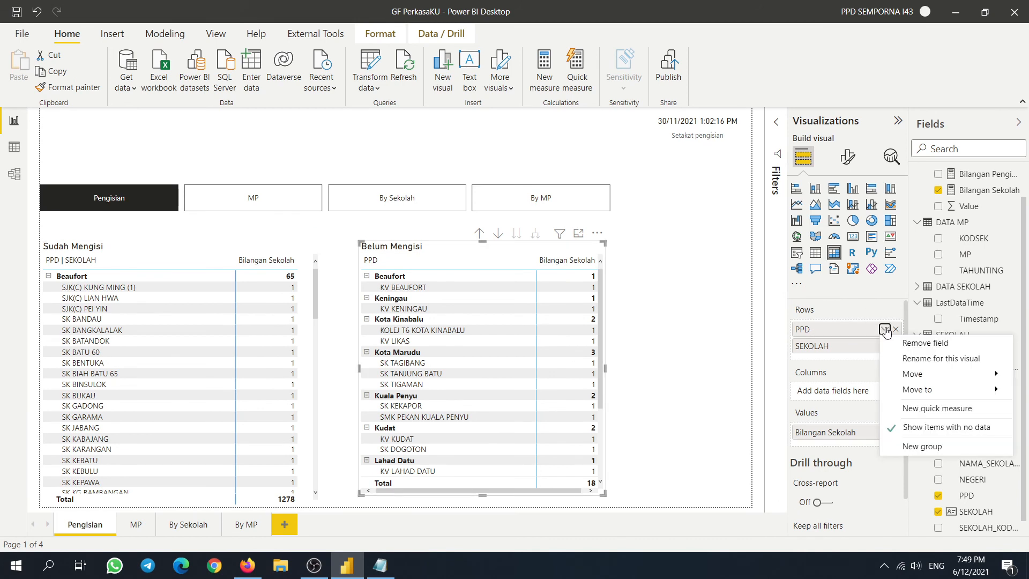
click(922, 359)
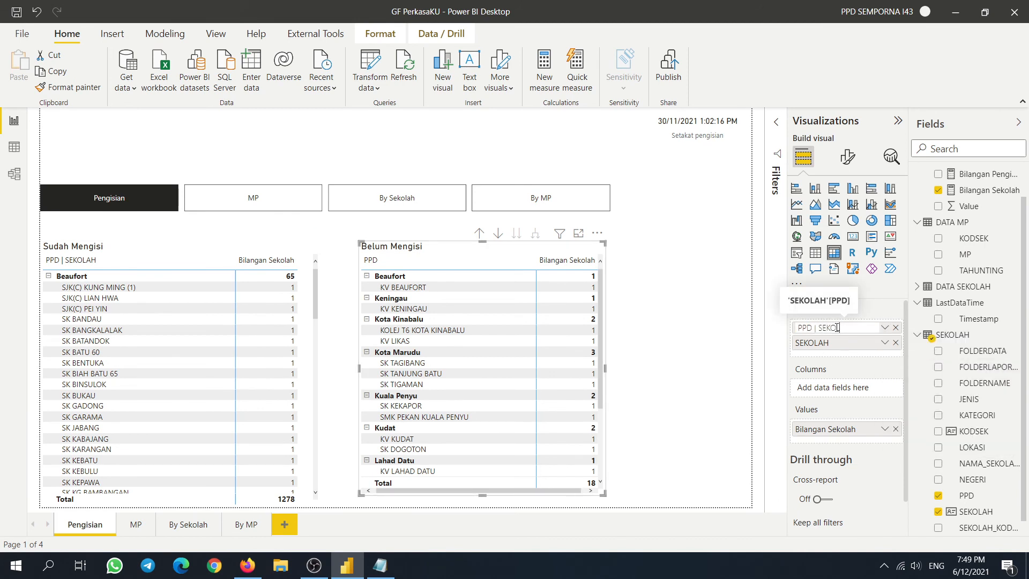
key(Return)
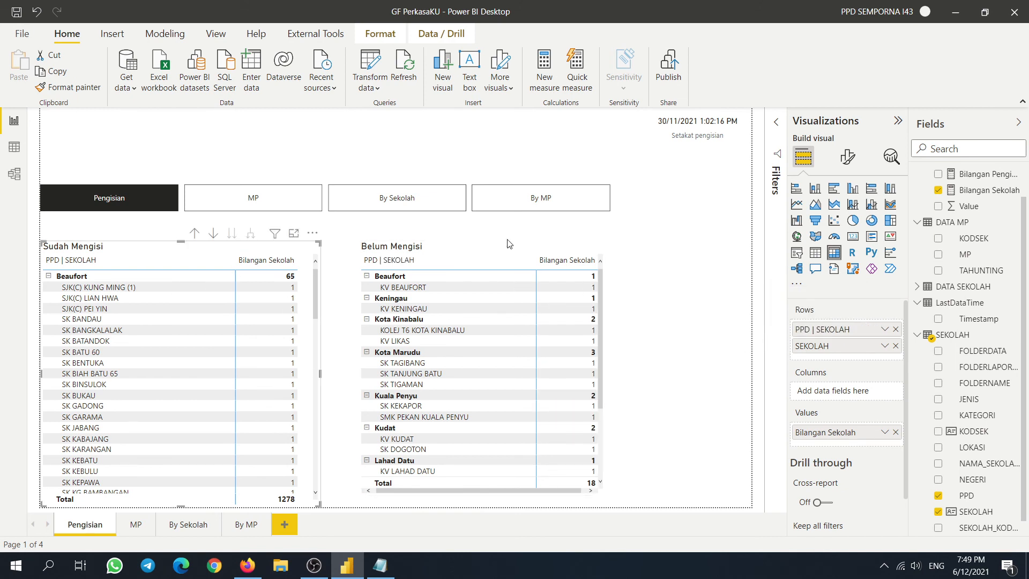
- Move the Belum Mengisi matrix left and down and enlarge it
drag(537, 247, 510, 256)
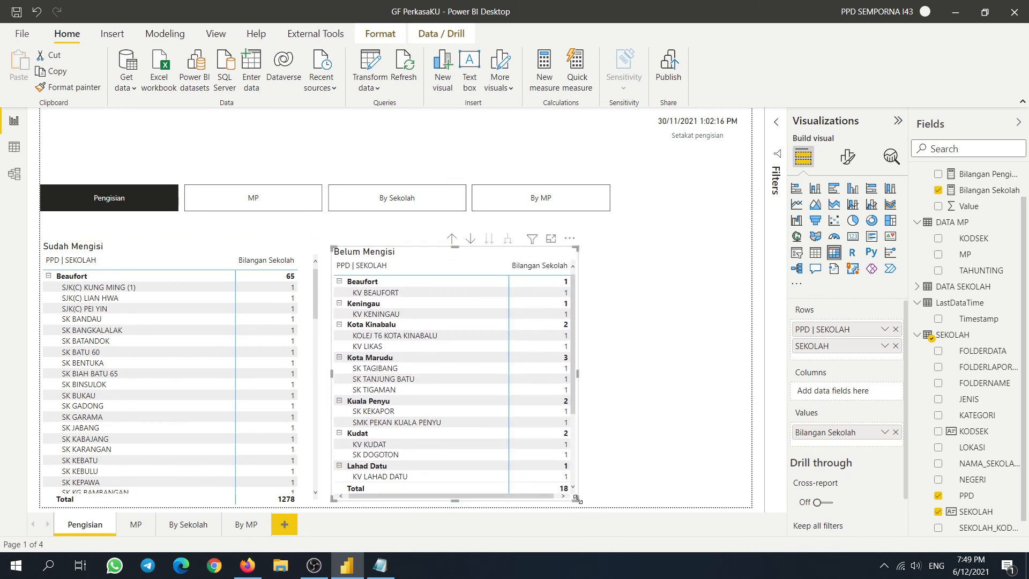
drag(578, 500, 601, 509)
click(662, 438)
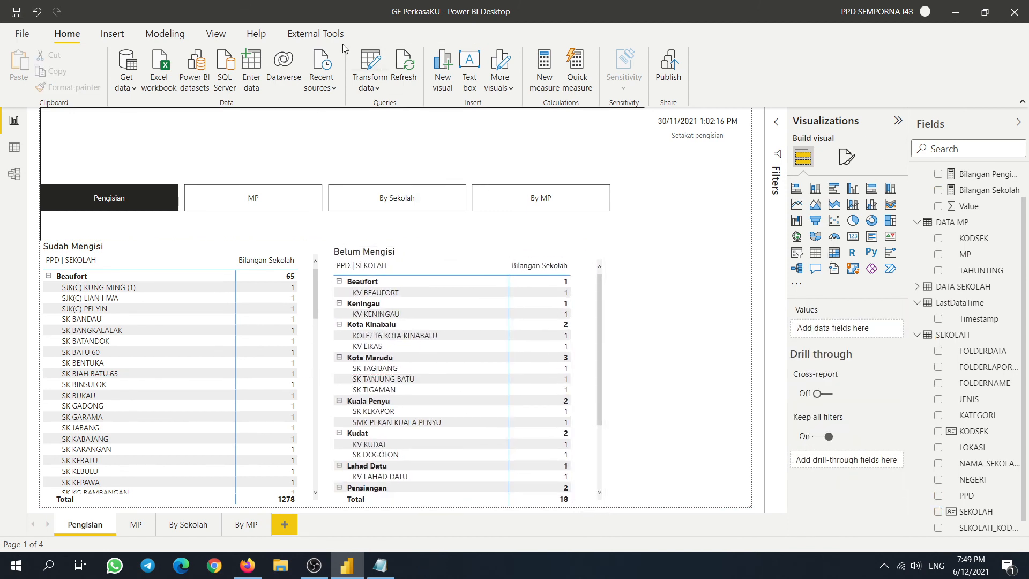
- Open the Bookmarks pane from the View ribbon
click(215, 34)
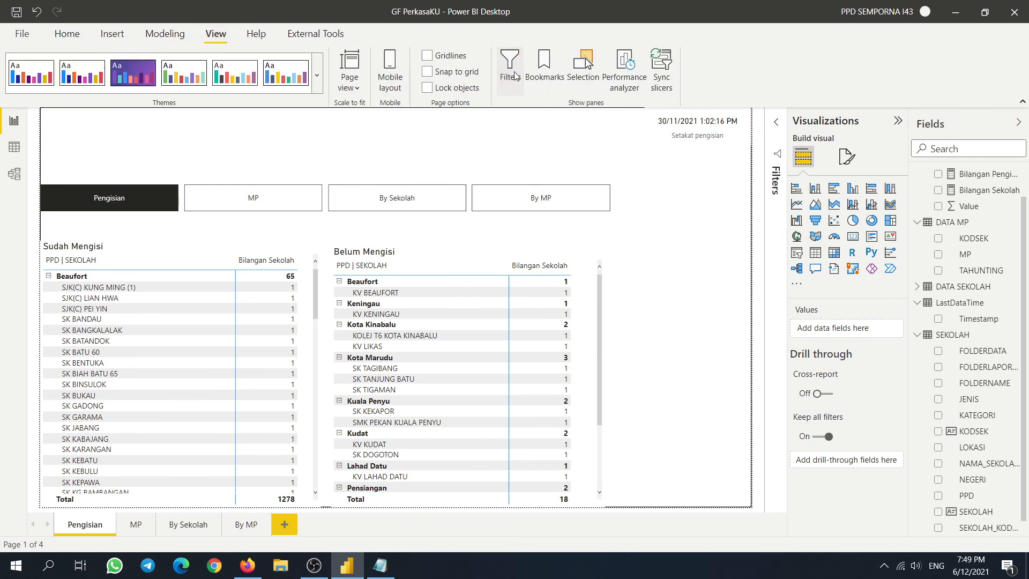
click(544, 68)
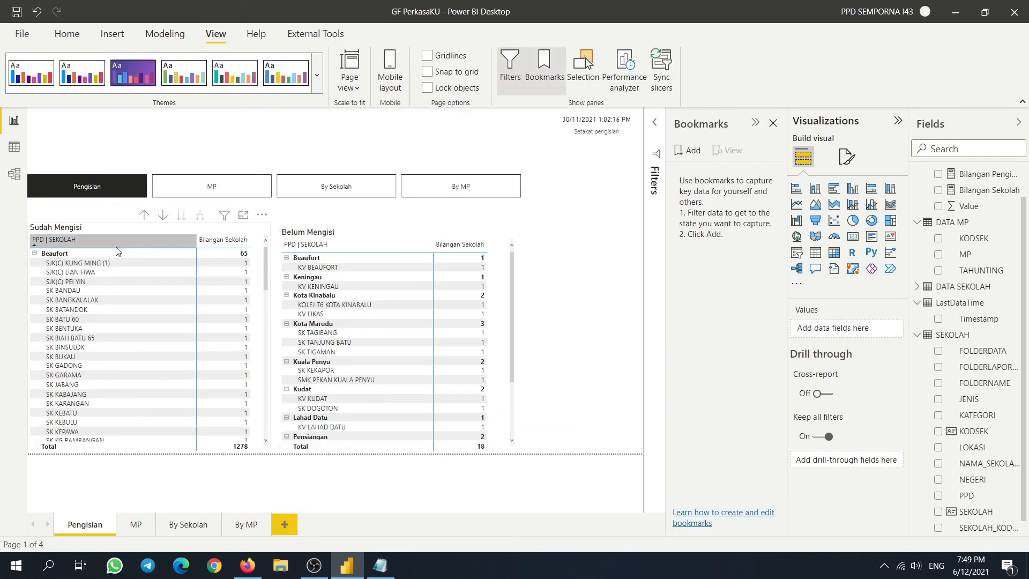
scroll(224, 335, down, 5)
scroll(161, 290, up, 5)
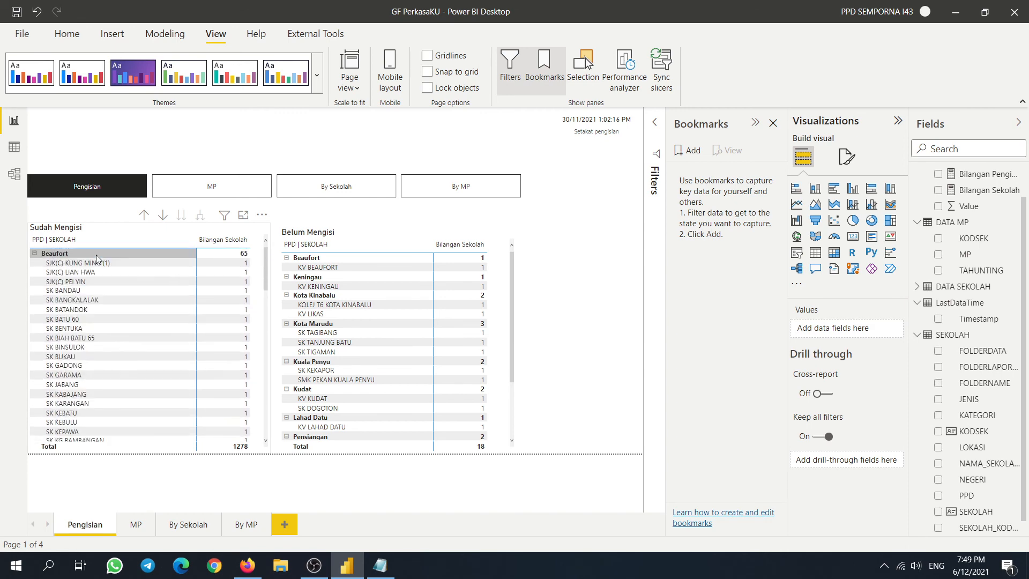
- Collapse both Sudah Mengisi and Belum Mengisi to PPD-level rows and clear the Beaufort cross-filter
right_click(96, 253)
mouse_move(138, 284)
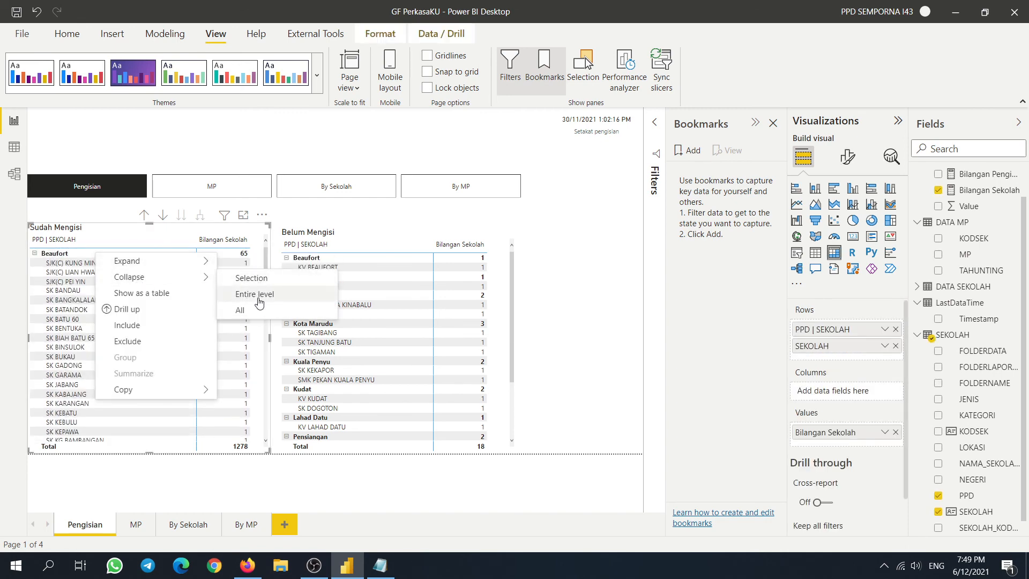
click(256, 295)
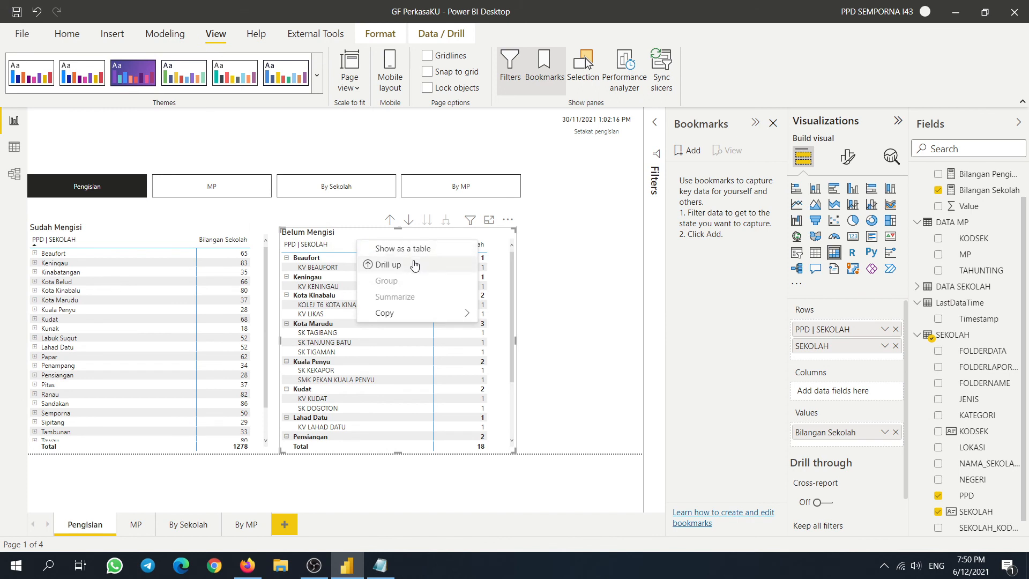
mouse_move(404, 314)
click(553, 267)
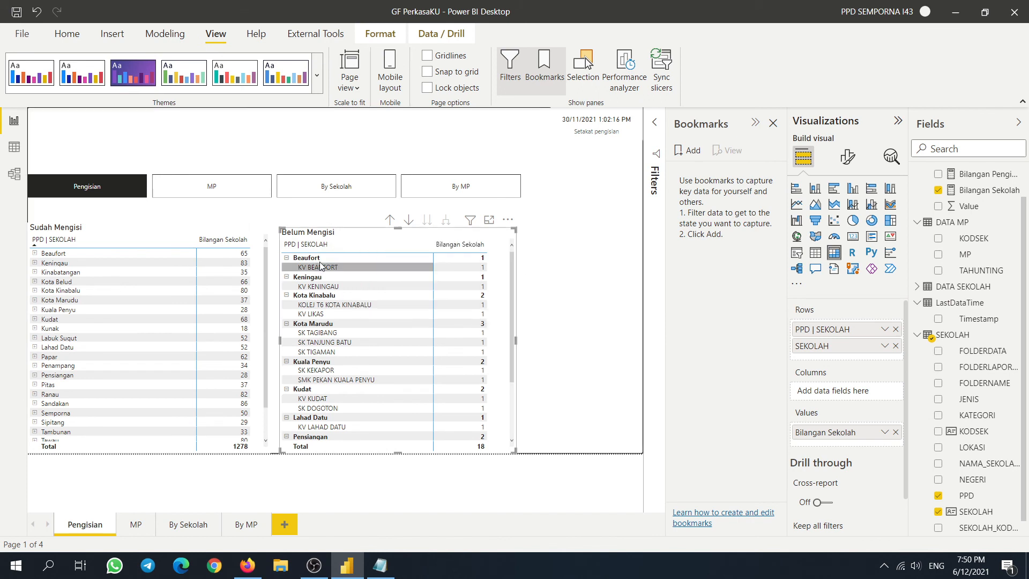
right_click(320, 259)
mouse_move(384, 285)
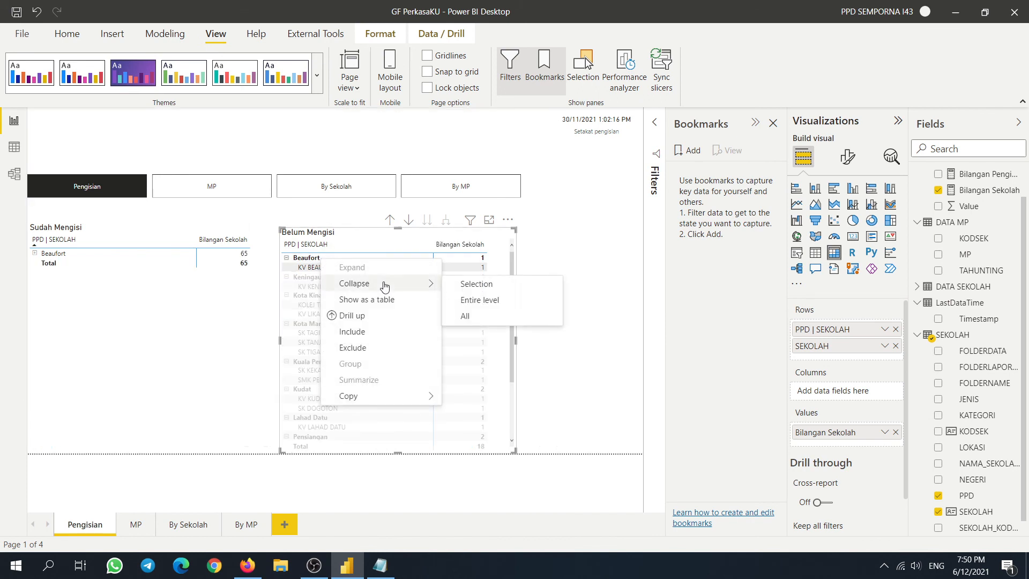
click(478, 301)
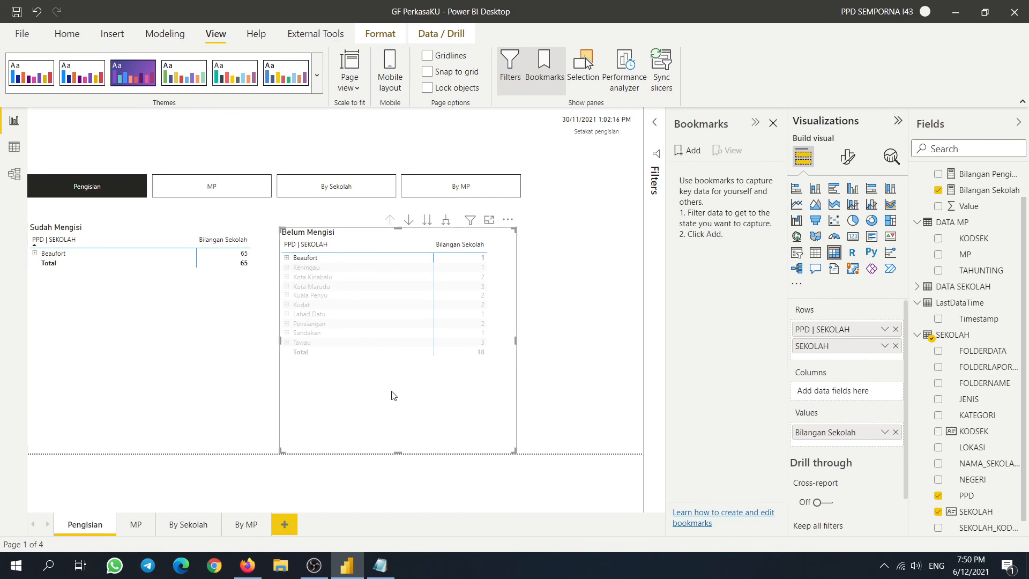
click(393, 395)
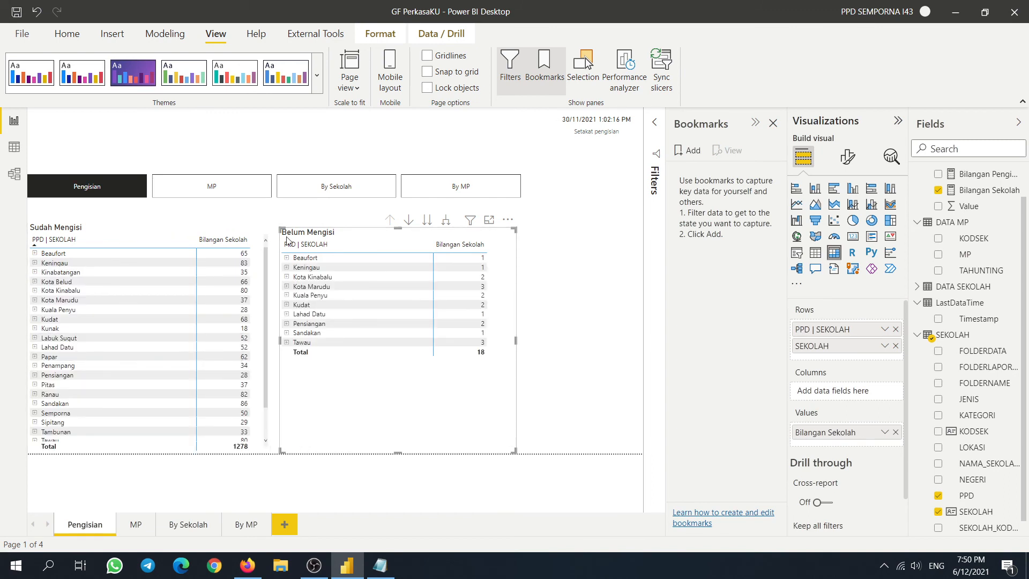
click(555, 349)
- Add a bookmark of the collapsed district view and rename it 'PPD'
click(686, 154)
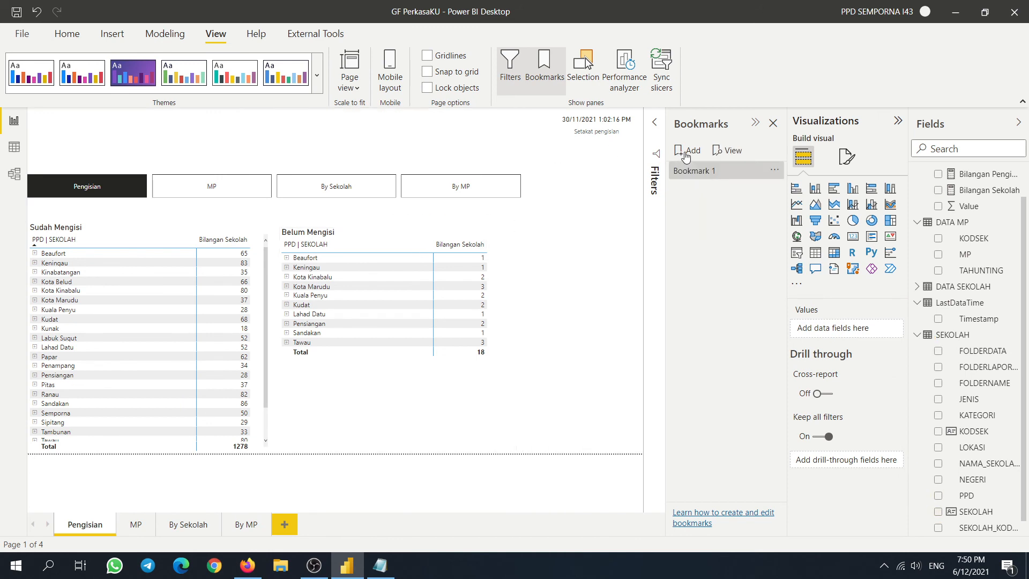
click(774, 171)
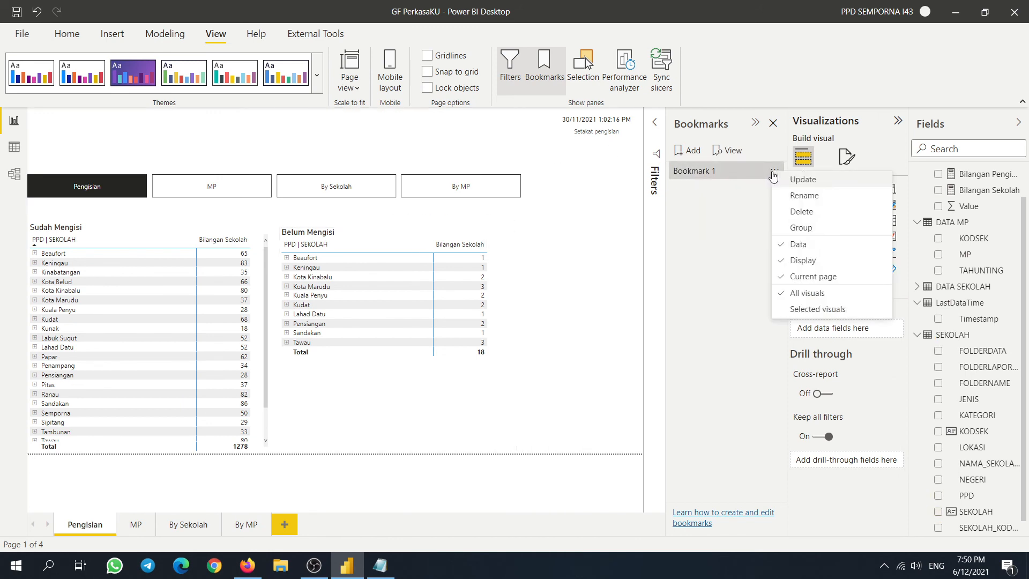
click(815, 197)
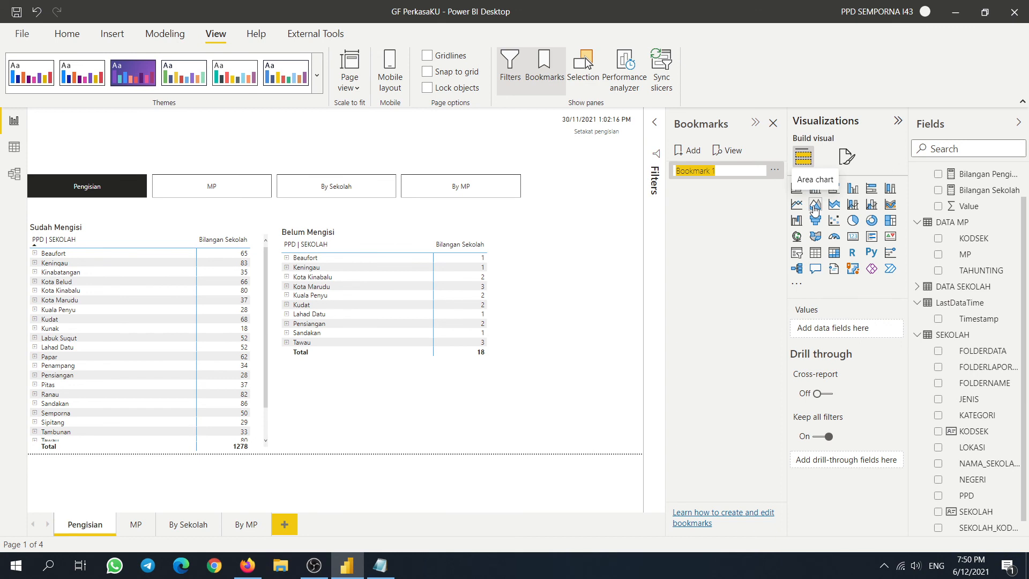
text(Pen)
key(Return)
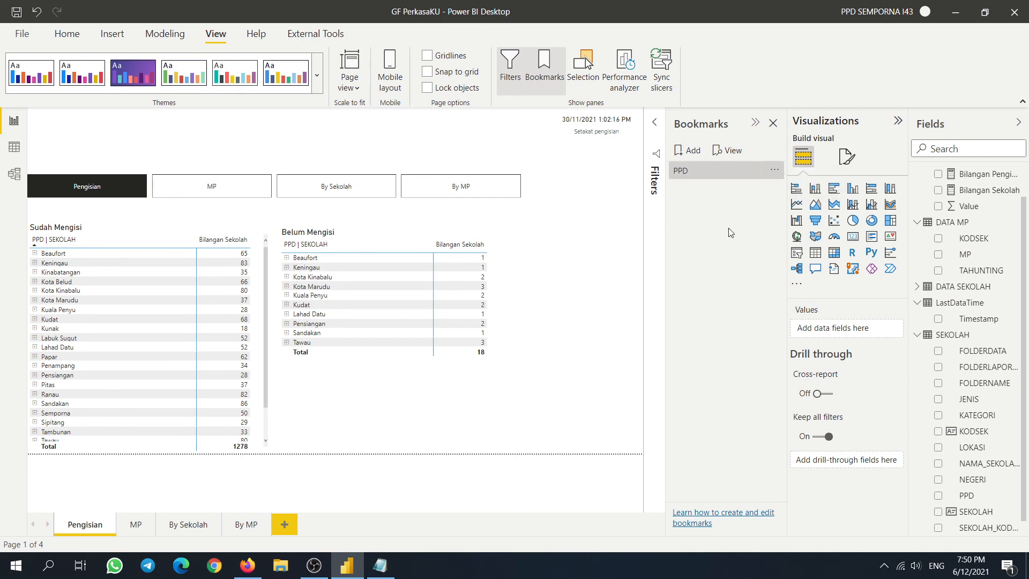
click(774, 170)
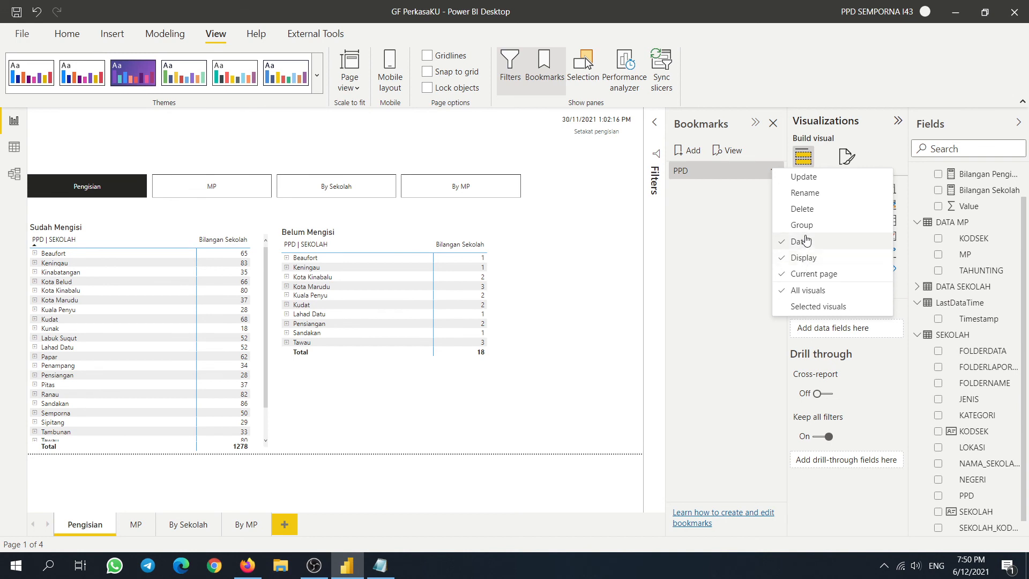
- Expand every PPD in both matrices to school level and clear the KV BEAUFORT cross-filter
click(582, 276)
right_click(124, 249)
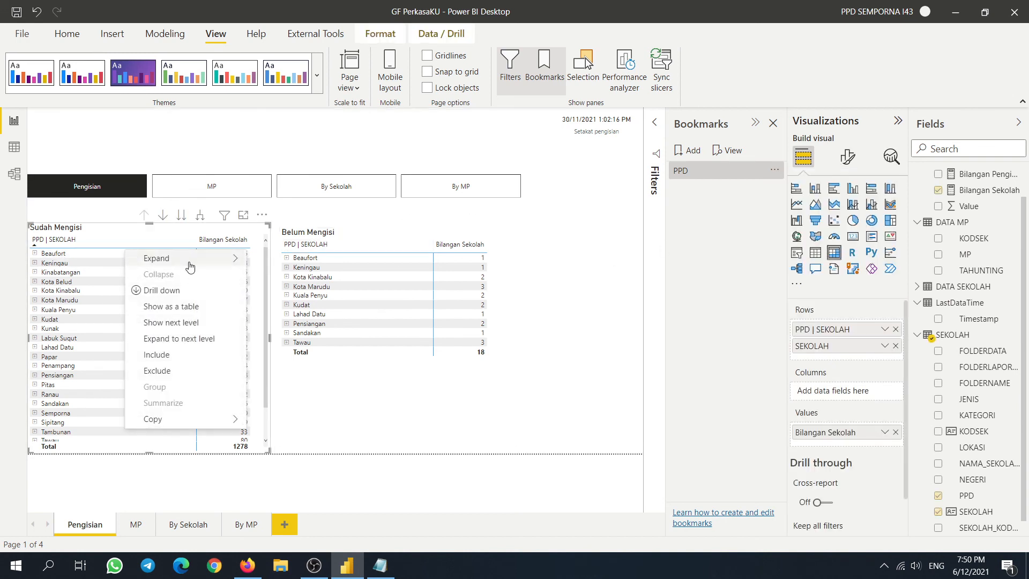
mouse_move(182, 258)
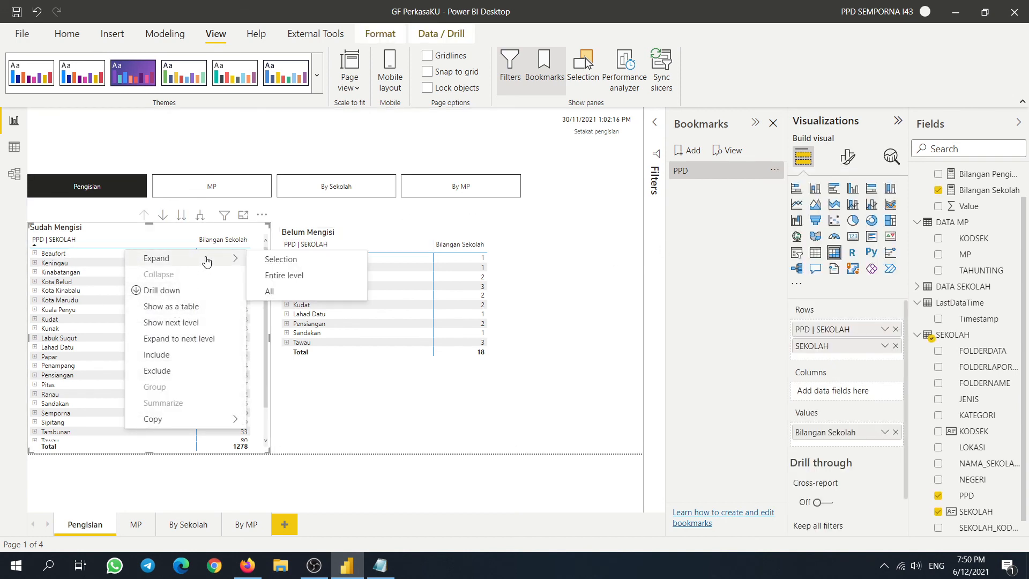
click(298, 278)
right_click(324, 259)
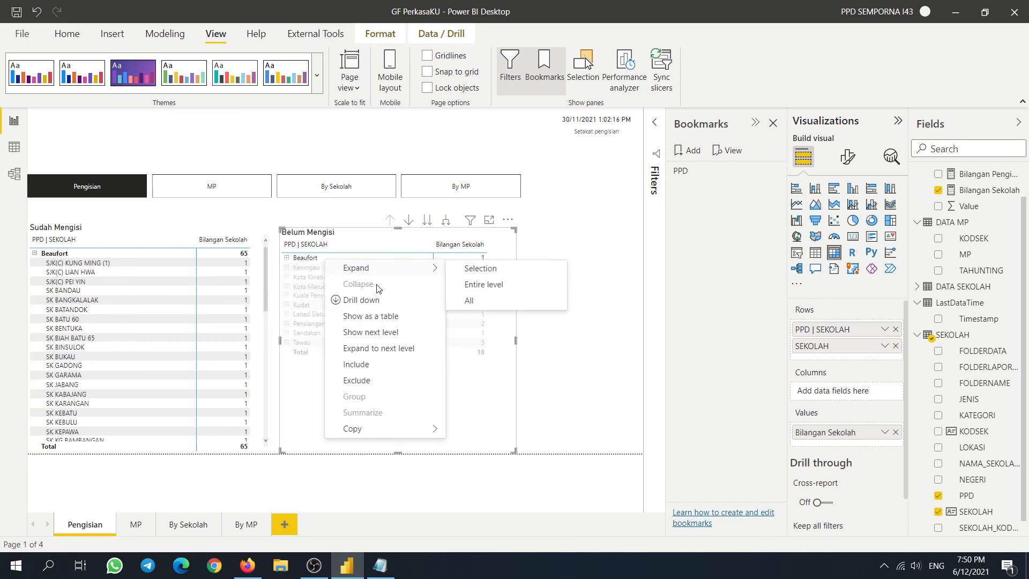
click(485, 283)
click(579, 301)
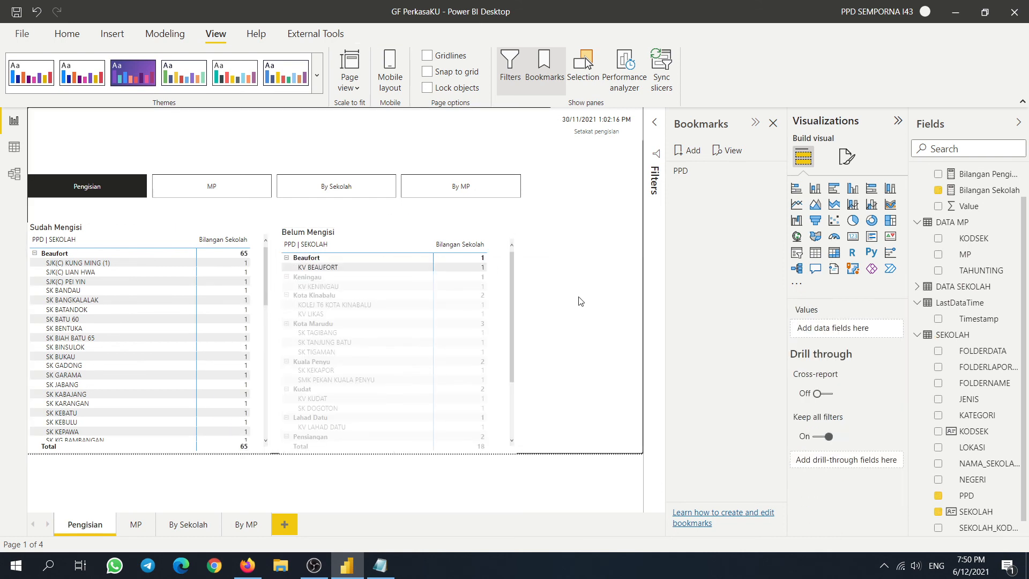
click(343, 266)
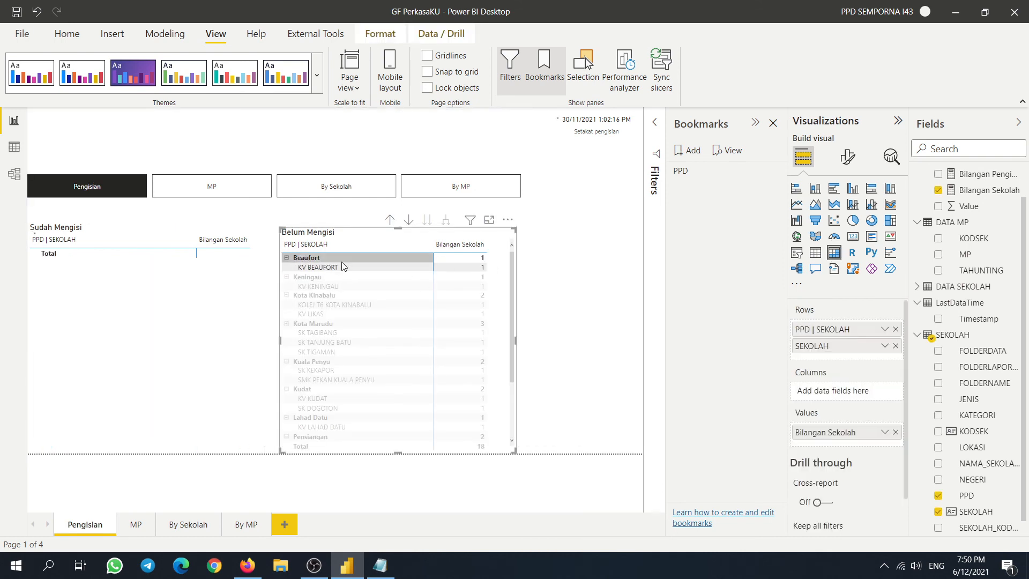
click(341, 263)
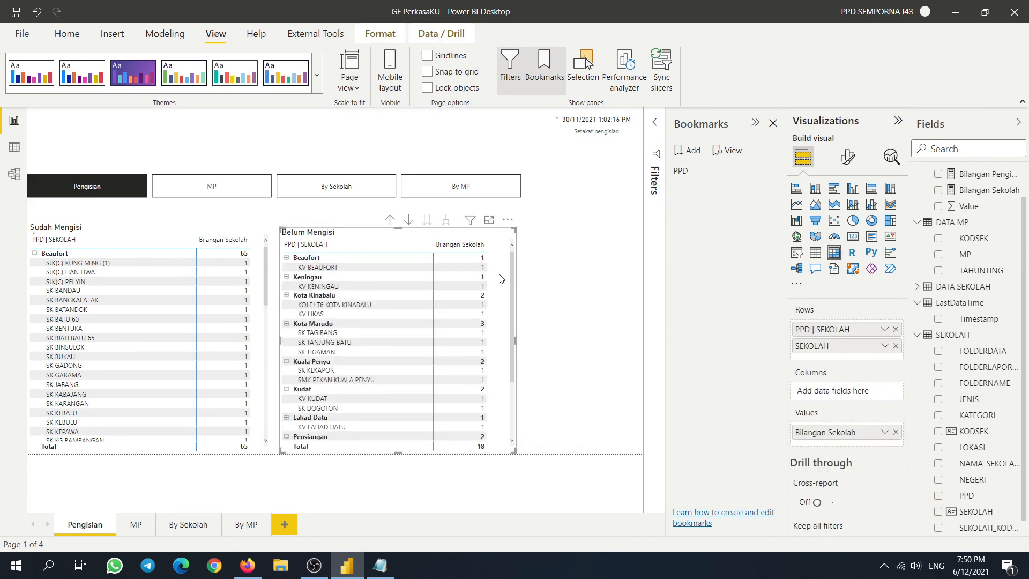
- Add a second bookmark of the expanded view named 'Sekolah'
click(689, 153)
click(773, 190)
click(817, 213)
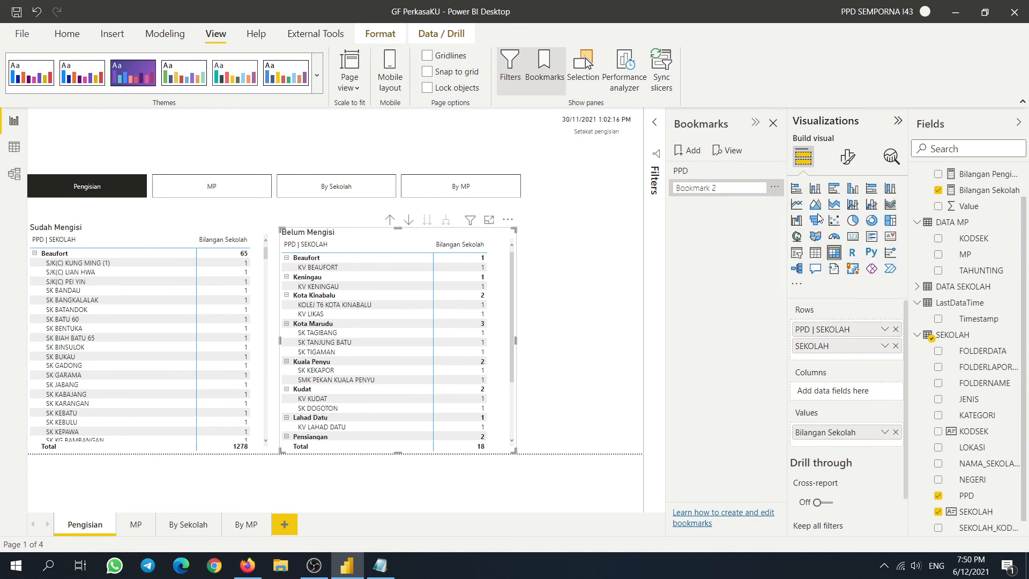
text(Sekolah)
click(722, 190)
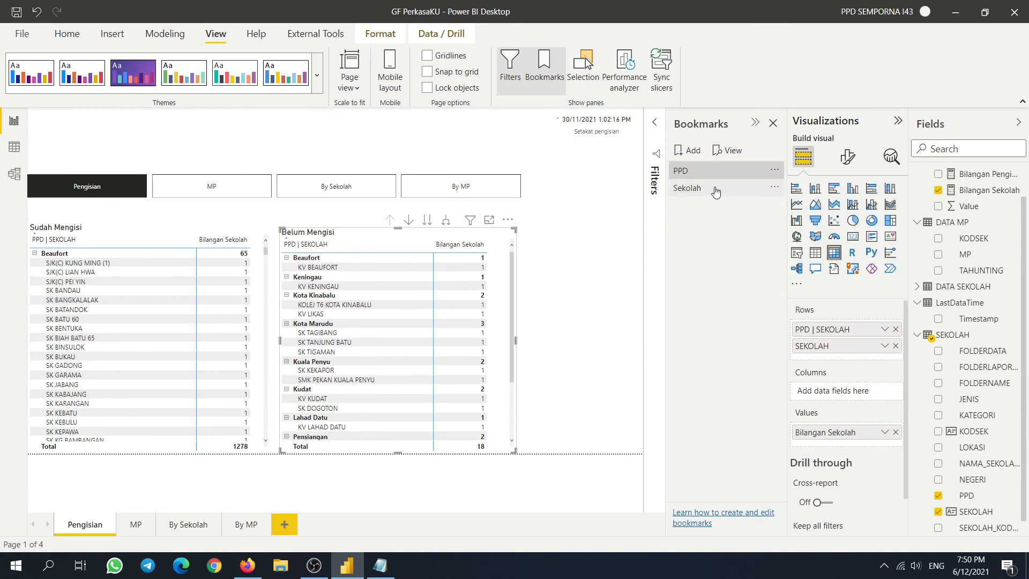
- Select the PPD and Sekolah bookmarks together and group them
right_click(752, 190)
click(715, 234)
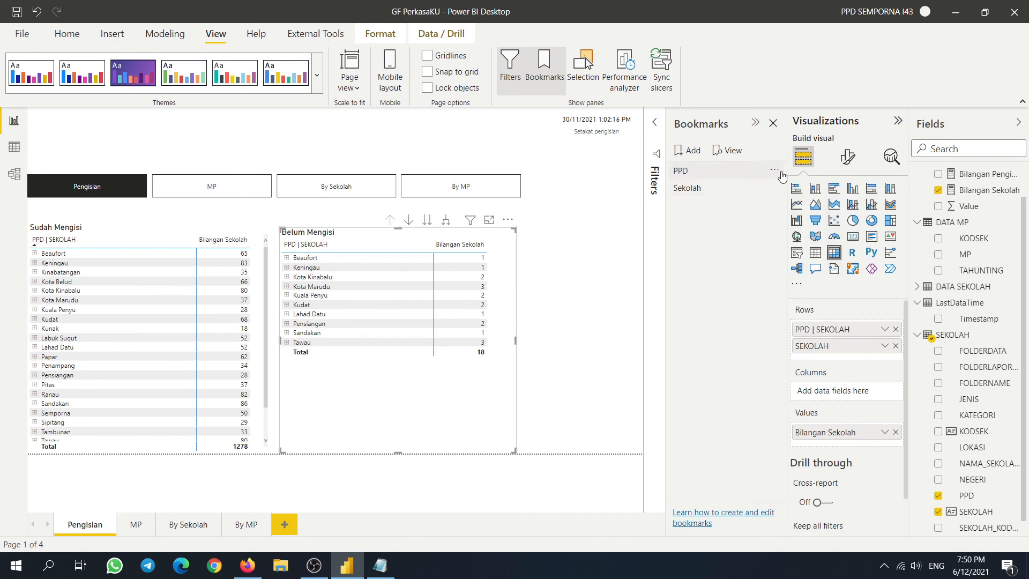
click(773, 171)
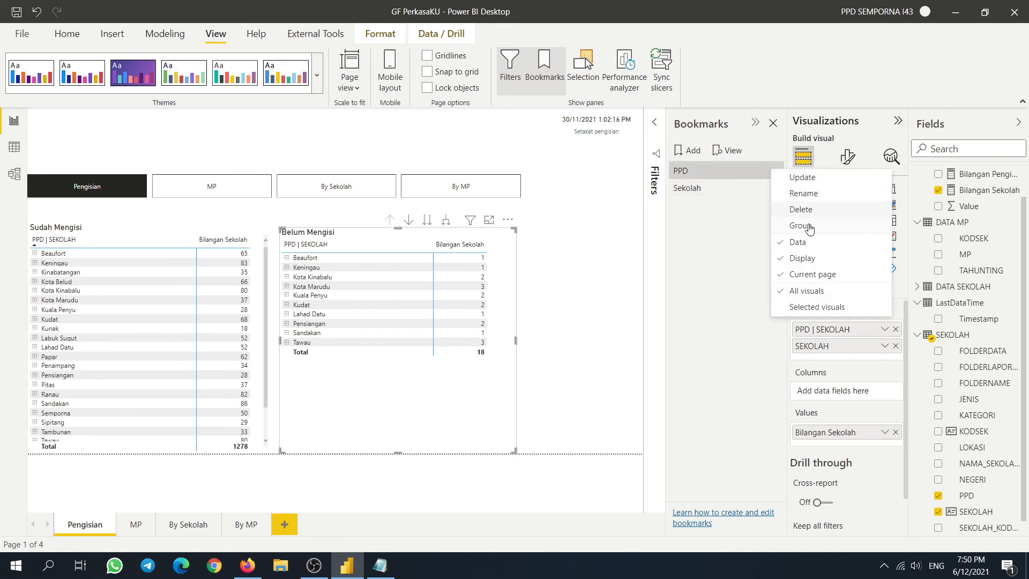
click(714, 228)
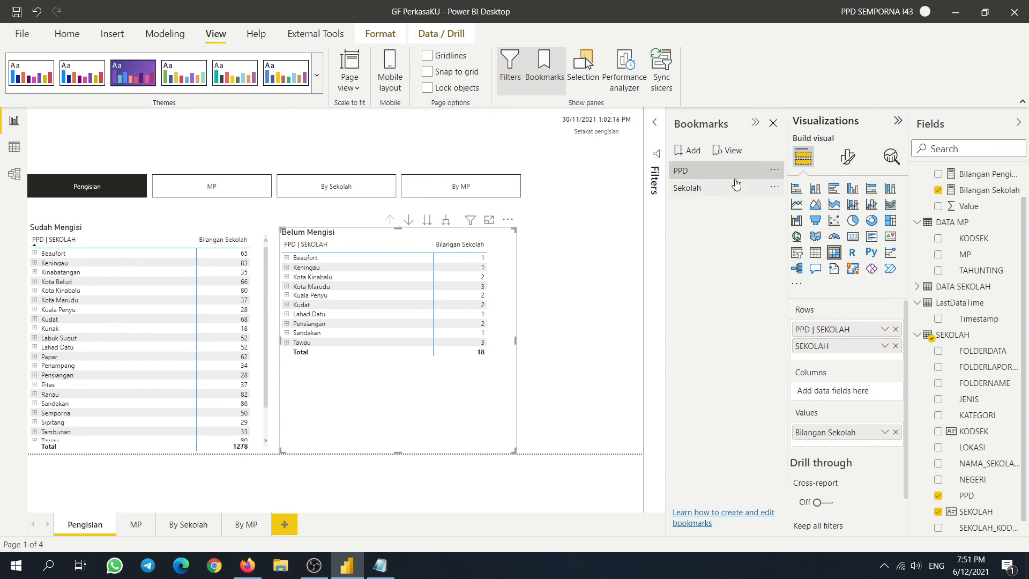
click(773, 172)
click(702, 189)
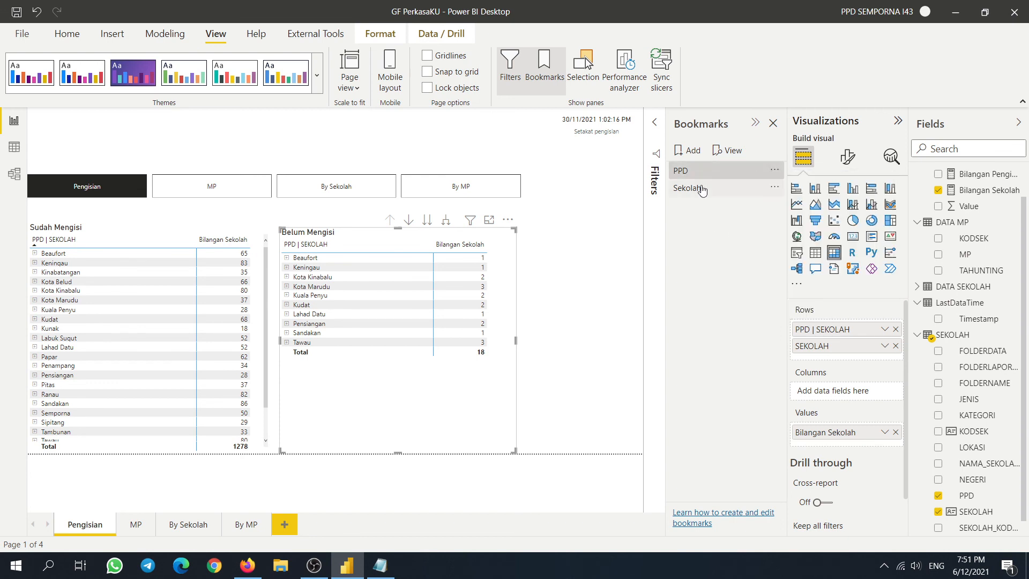
click(774, 172)
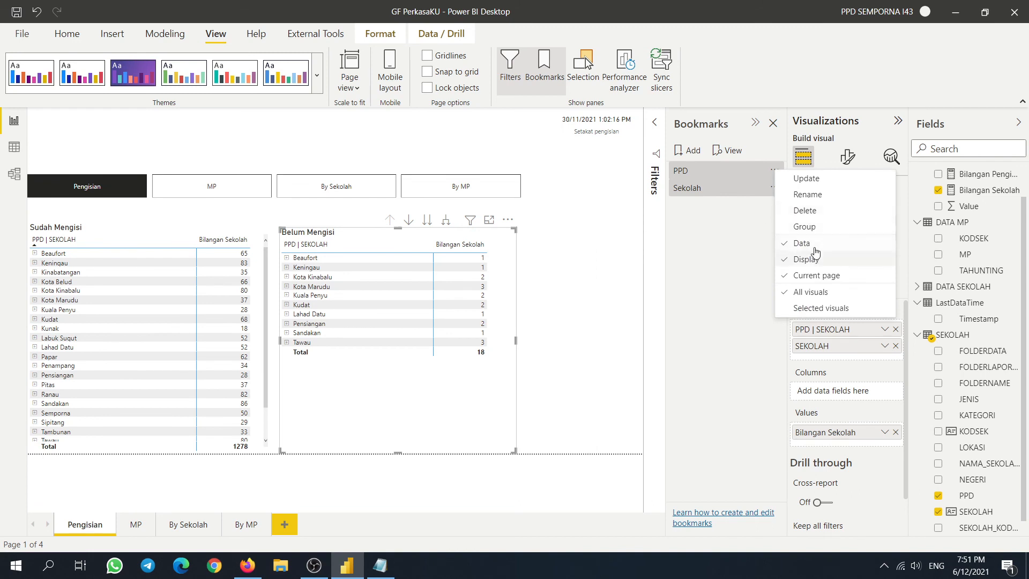
click(820, 226)
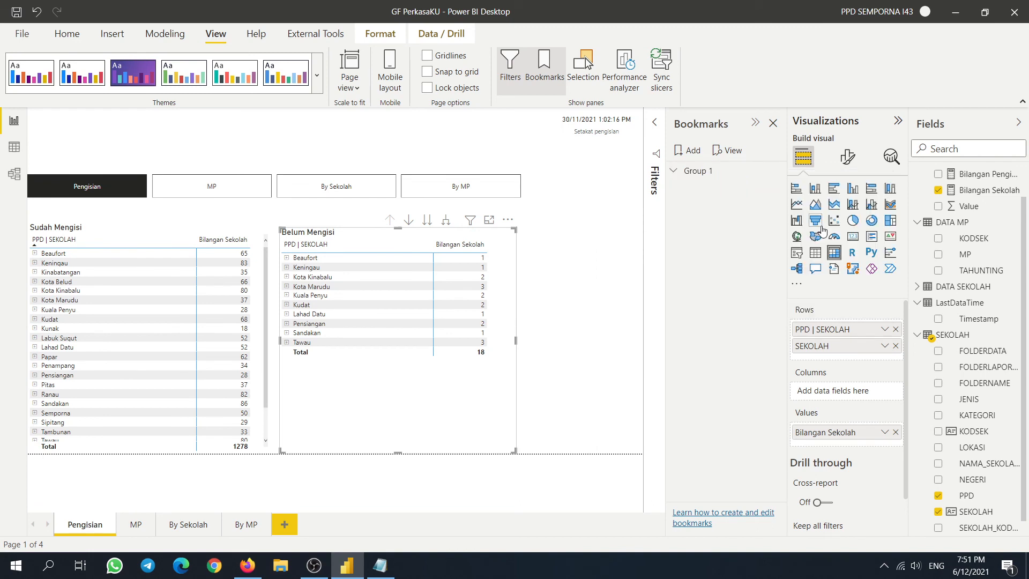
- Rename the new Group 1 to 'Pengisian'
click(686, 172)
click(774, 171)
click(796, 181)
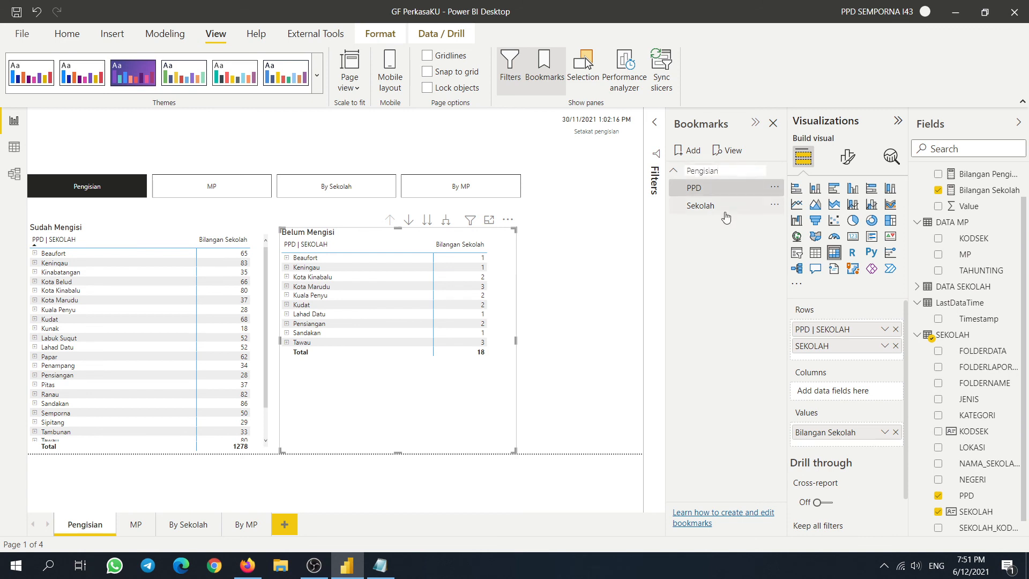
key(Return)
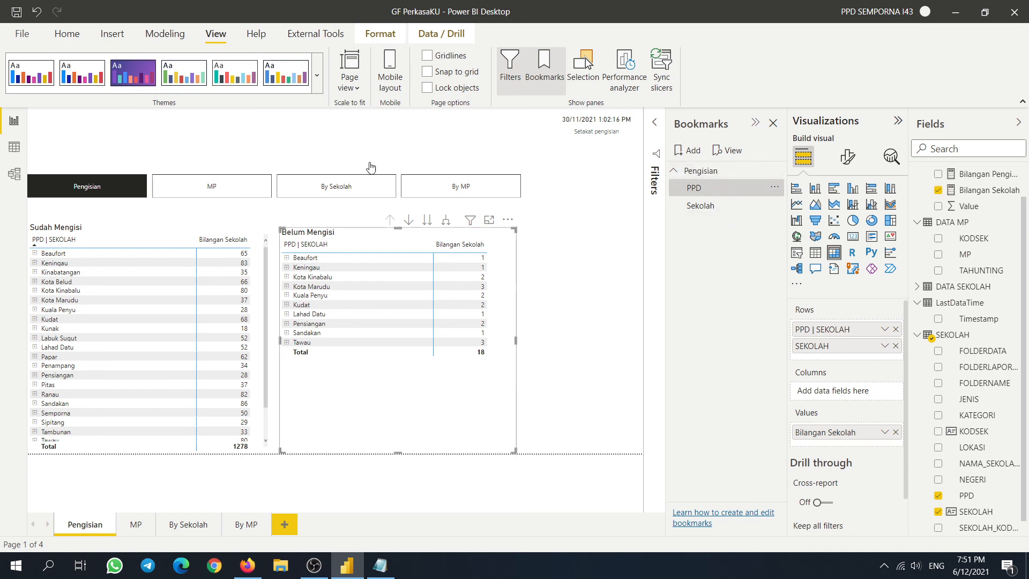
- Move the page navigator buttons higher up the Pengisian page
click(522, 188)
click(454, 185)
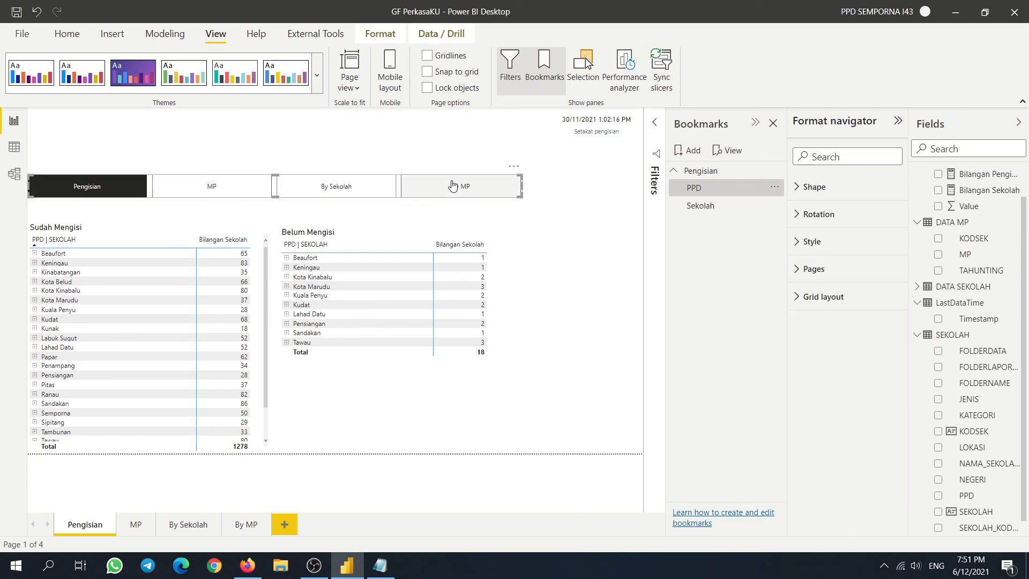
drag(441, 172, 441, 146)
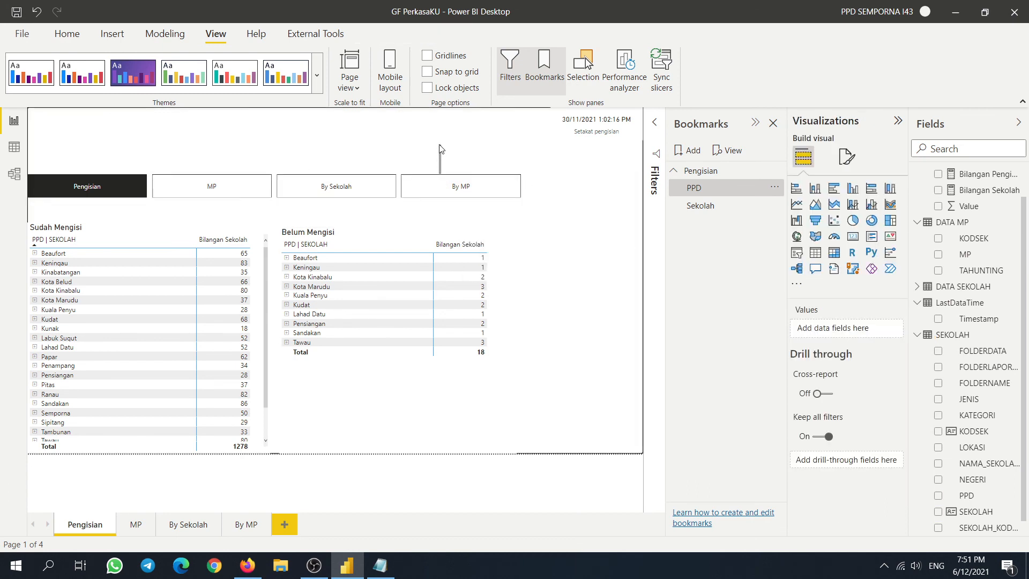
click(406, 177)
click(397, 158)
click(275, 180)
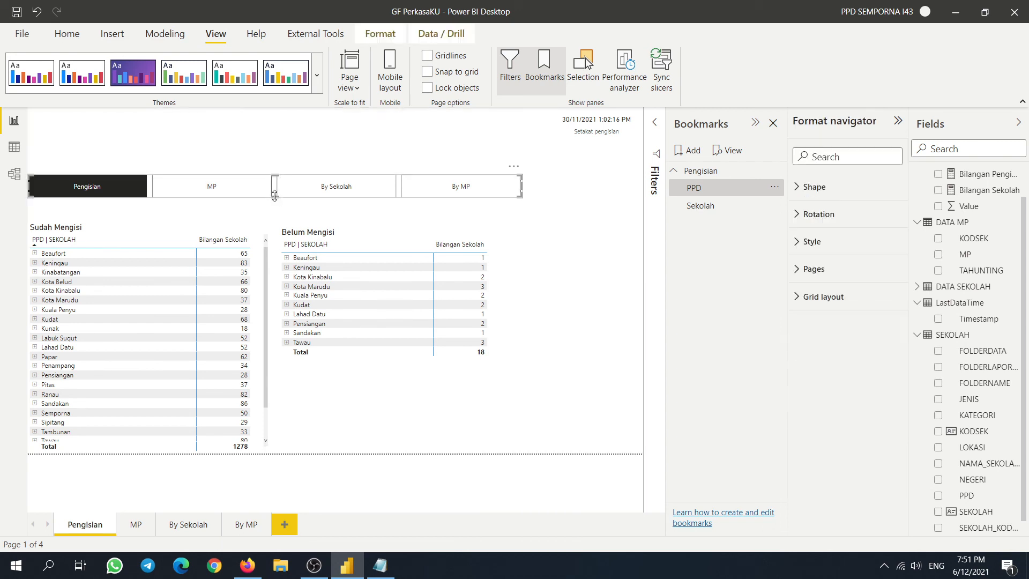
click(304, 173)
click(315, 180)
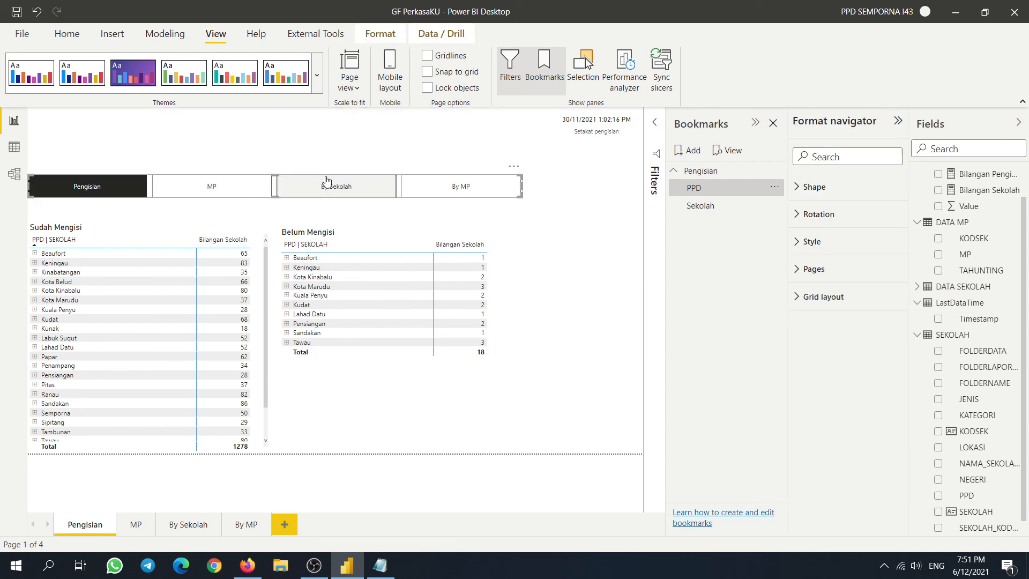
drag(333, 177, 333, 150)
click(461, 203)
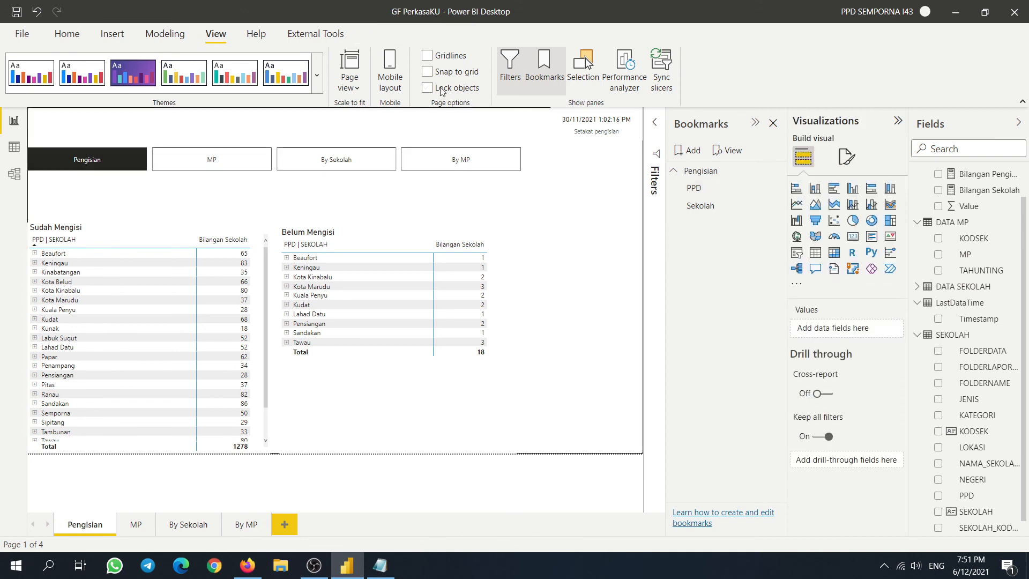
- Insert a bookmark navigator button onto the page
click(114, 35)
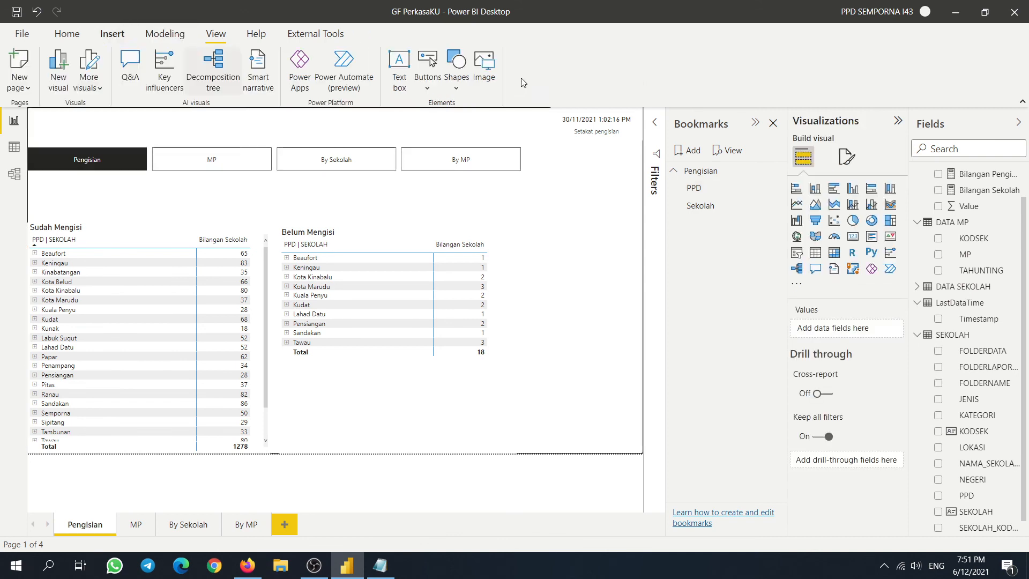
click(432, 88)
mouse_move(490, 307)
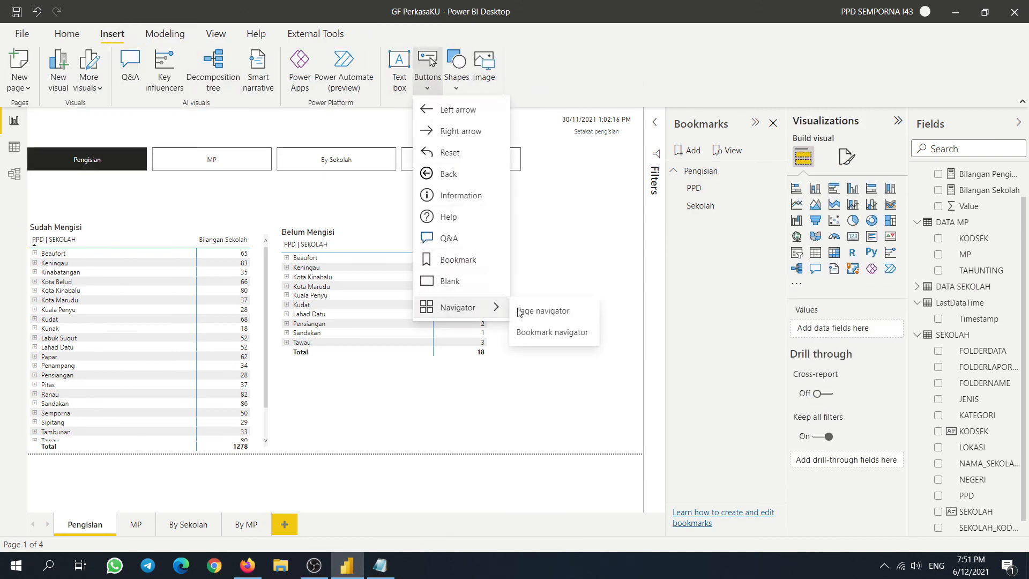
click(557, 332)
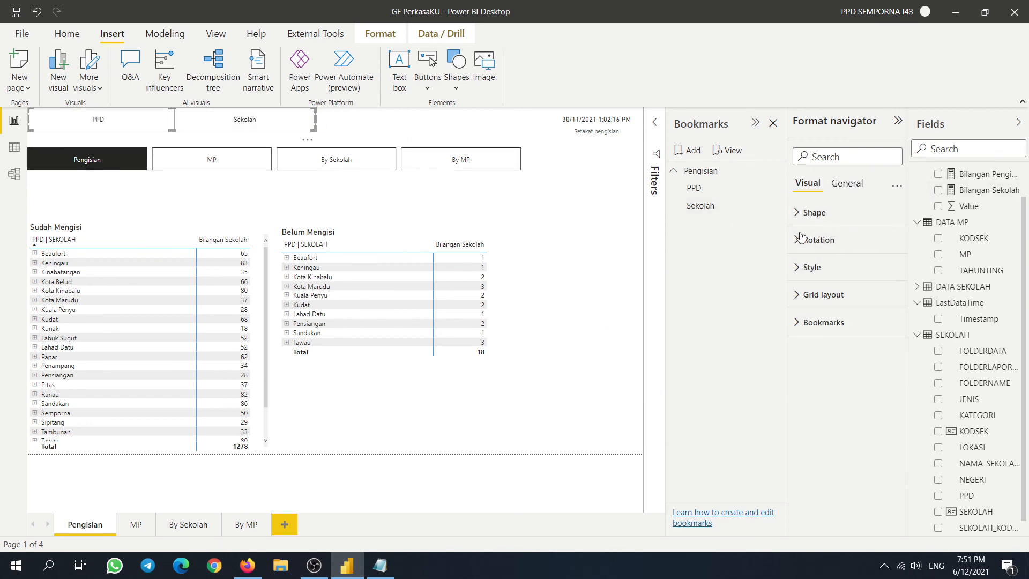
- Limit the bookmark navigator to the Pengisian bookmark group
click(856, 184)
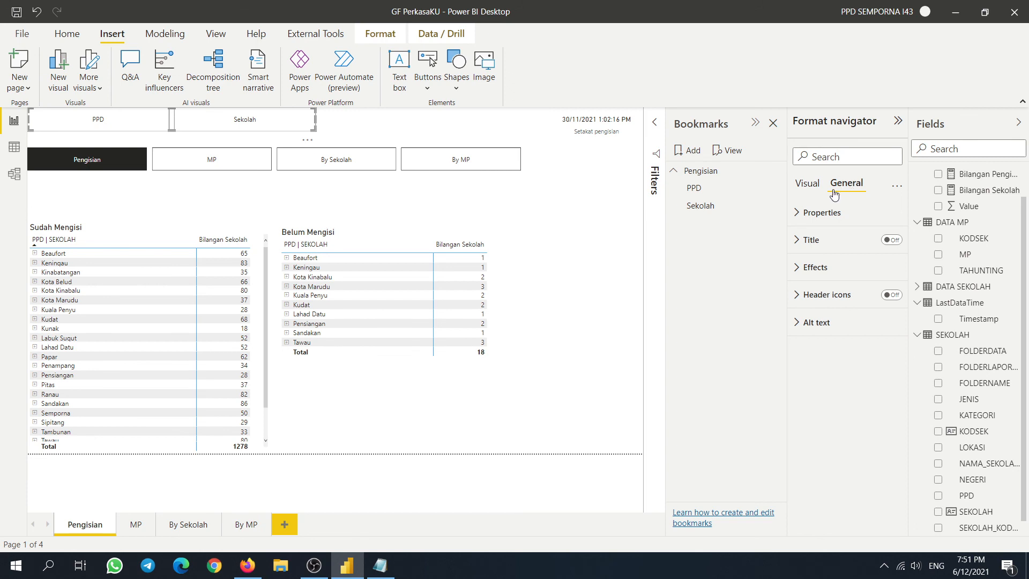
click(797, 213)
click(796, 214)
click(805, 183)
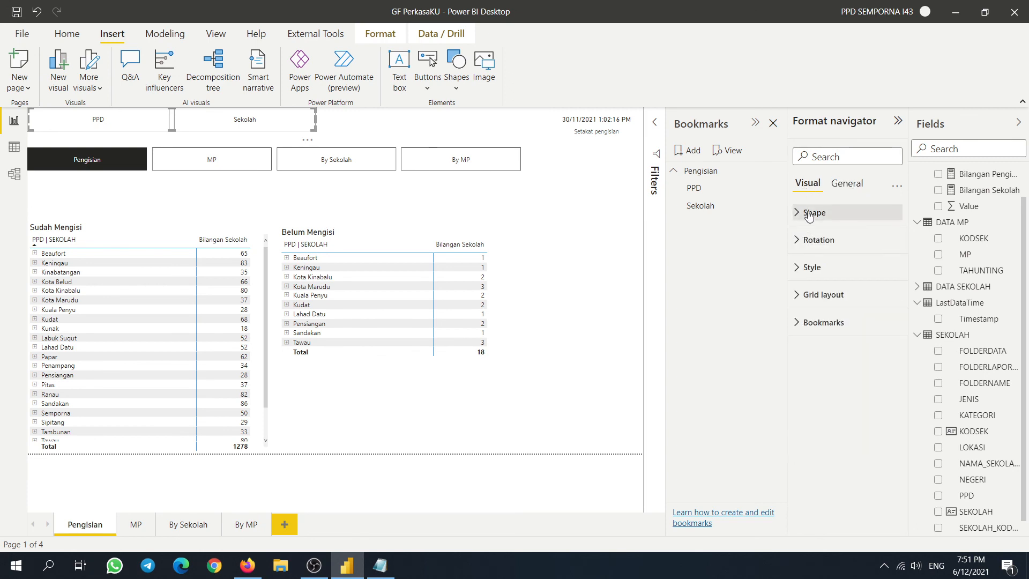
click(799, 322)
click(885, 363)
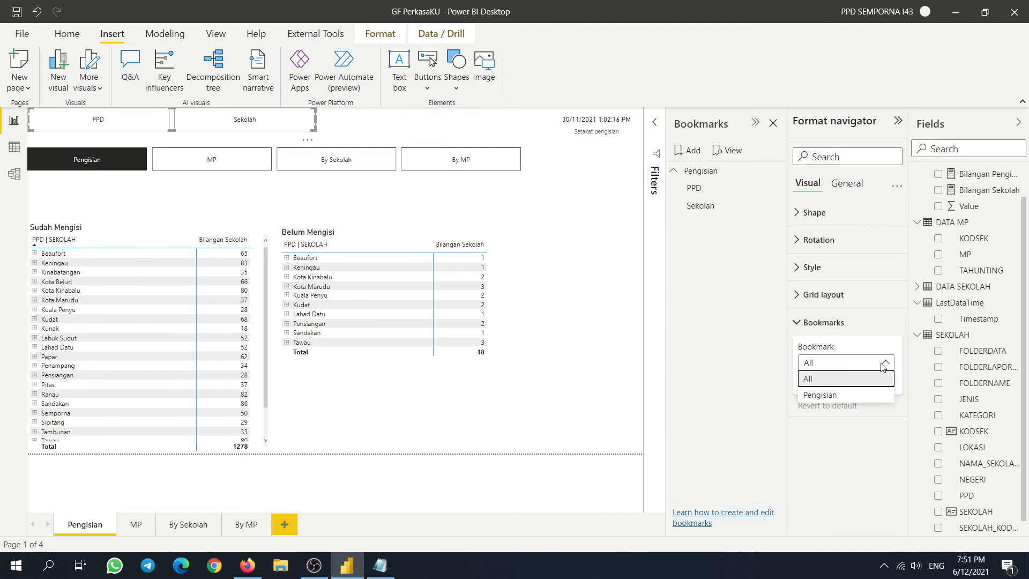
click(822, 394)
click(432, 211)
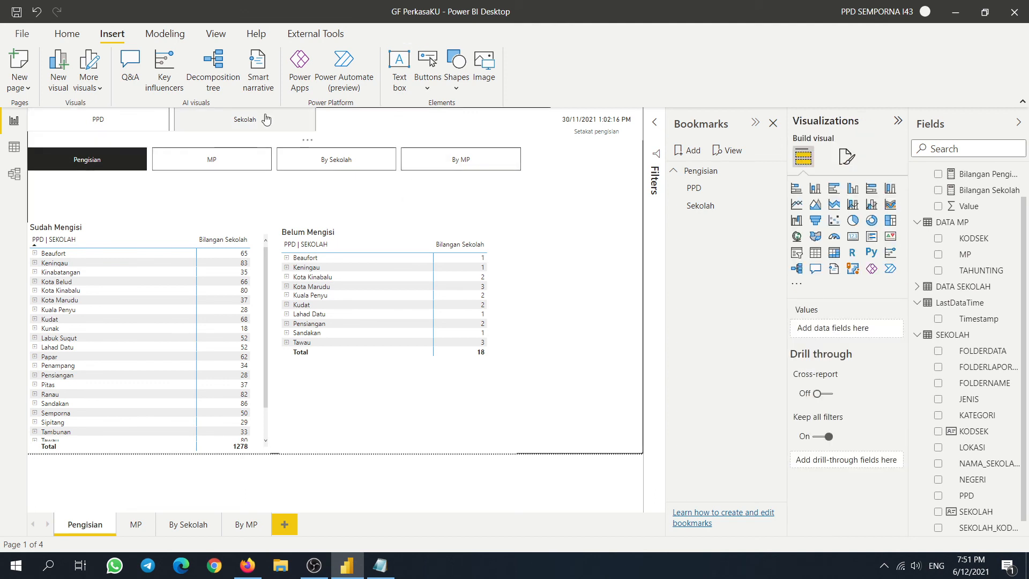
click(285, 111)
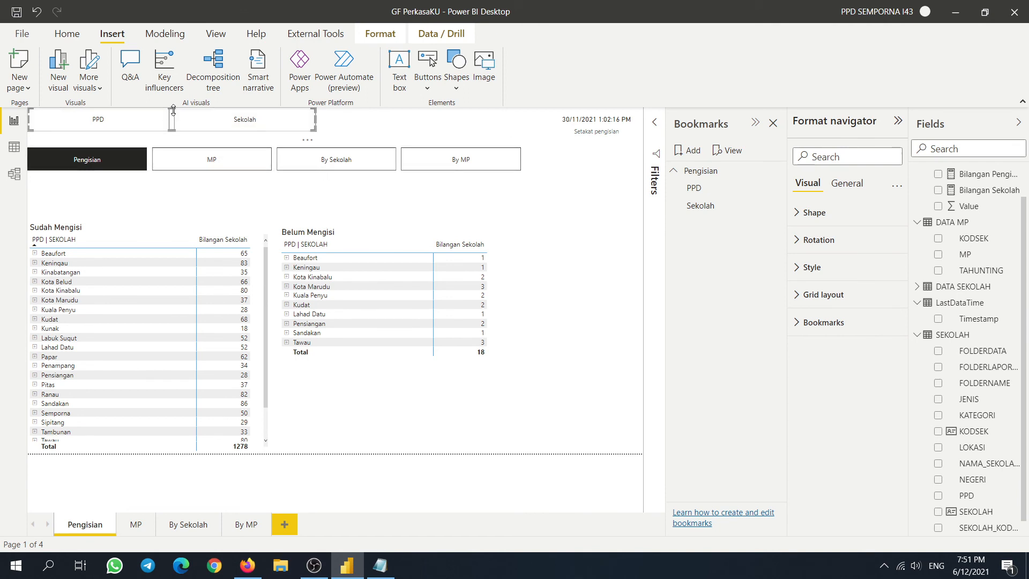
- Enlarge the PPD/Sekolah navigator and fit it below the page buttons
drag(172, 108, 198, 112)
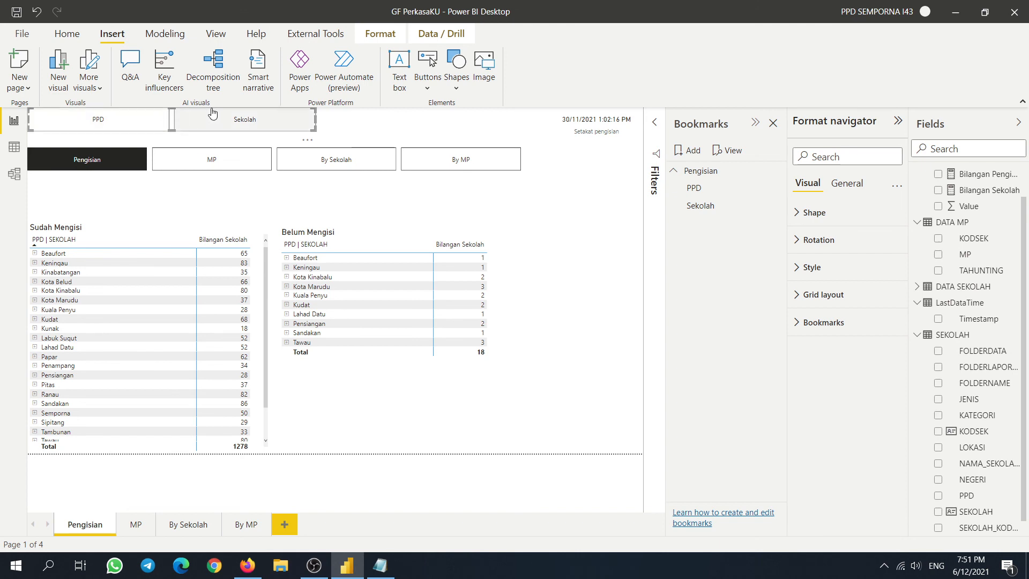
drag(315, 131, 377, 192)
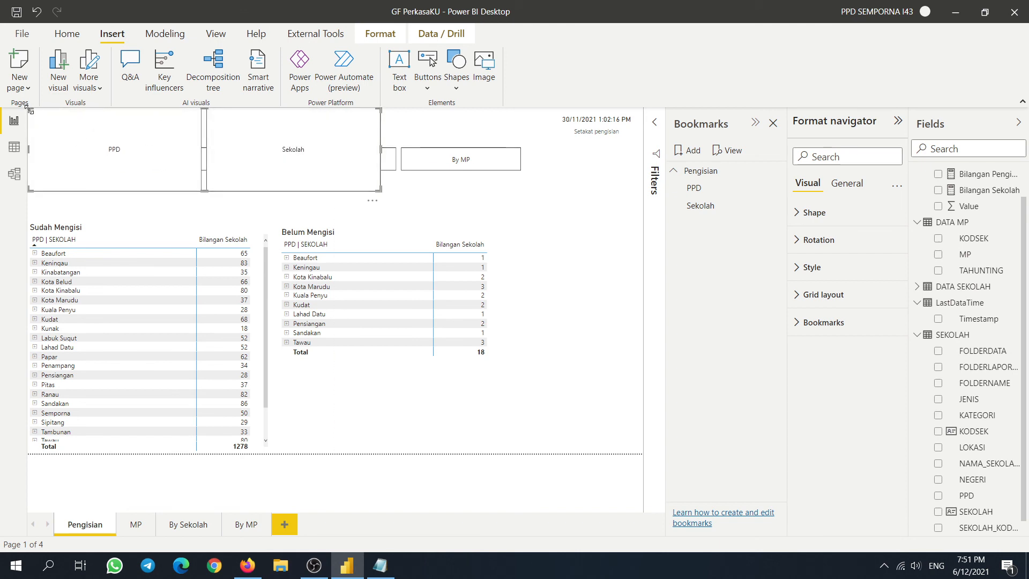
drag(28, 109, 70, 171)
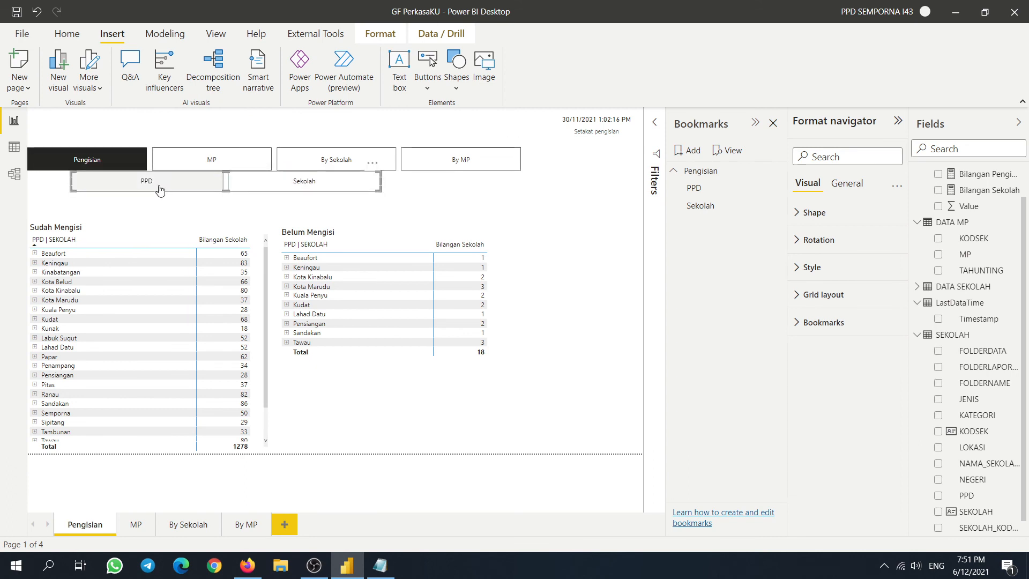
- Test the navigator by switching the matrices between PPD and Sekolah views
ctrl+click(165, 186)
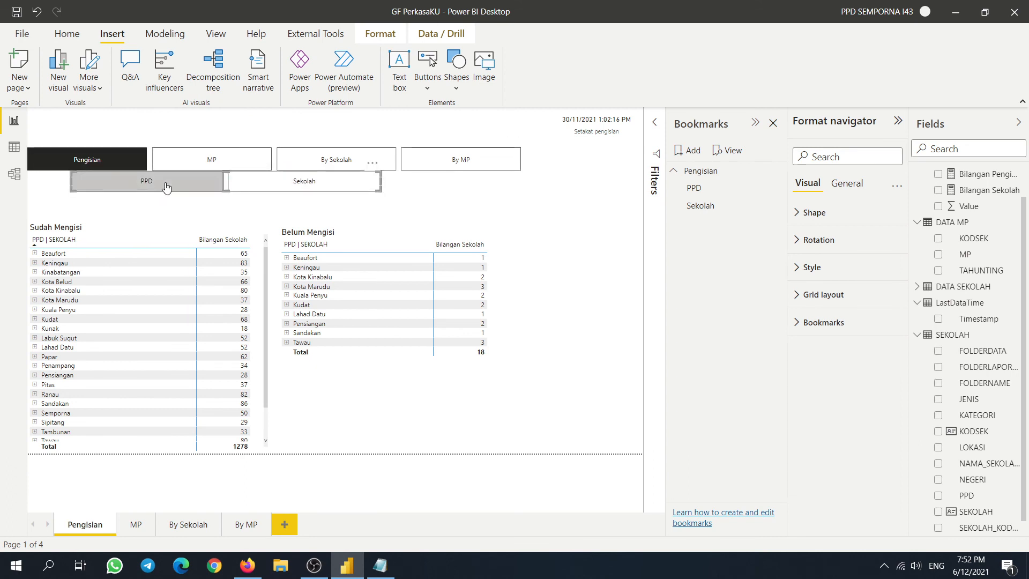
ctrl+click(243, 189)
scroll(263, 298, down, 5)
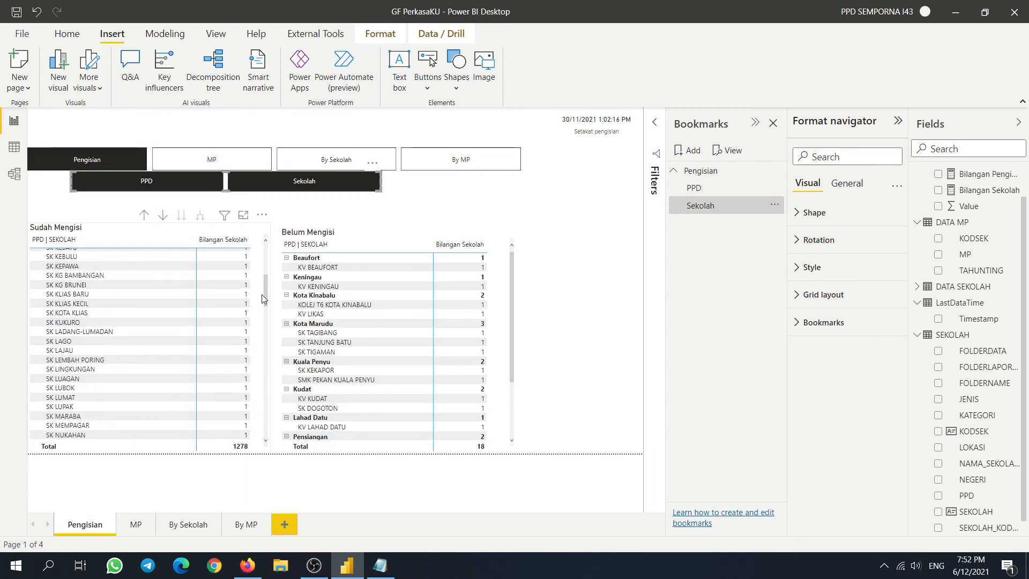
ctrl+click(172, 185)
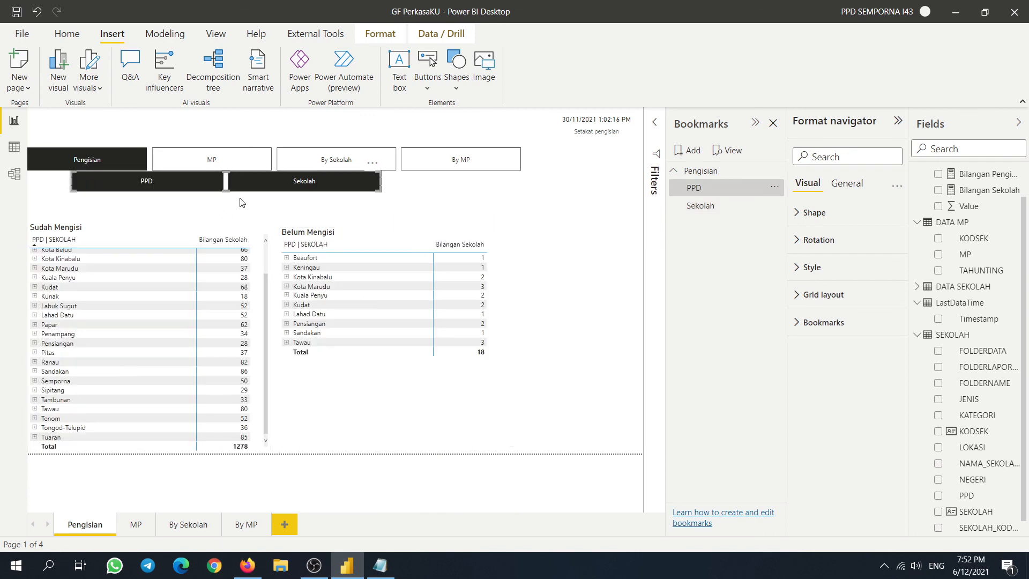
click(294, 186)
click(296, 185)
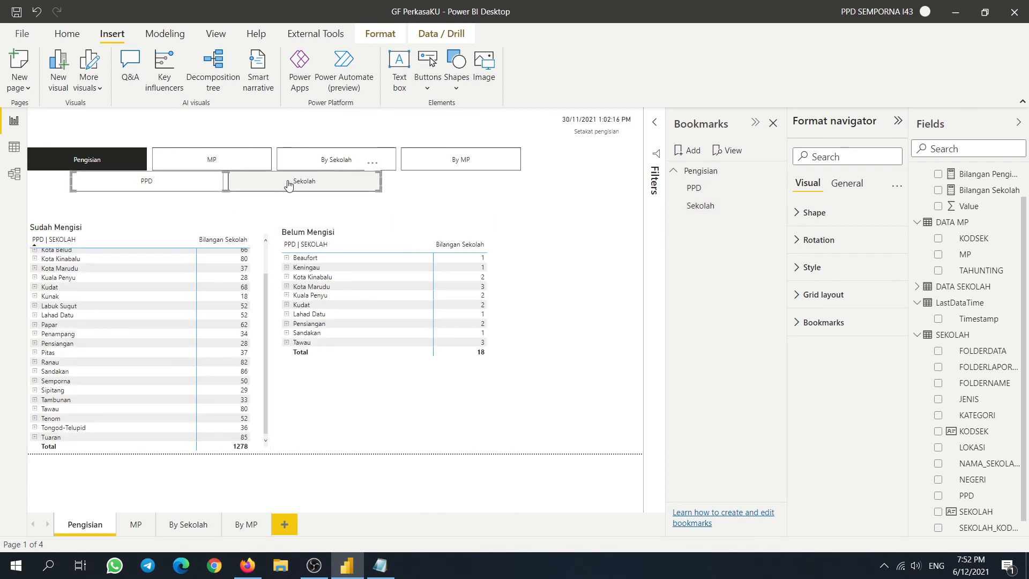
ctrl+click(288, 184)
ctrl+click(184, 188)
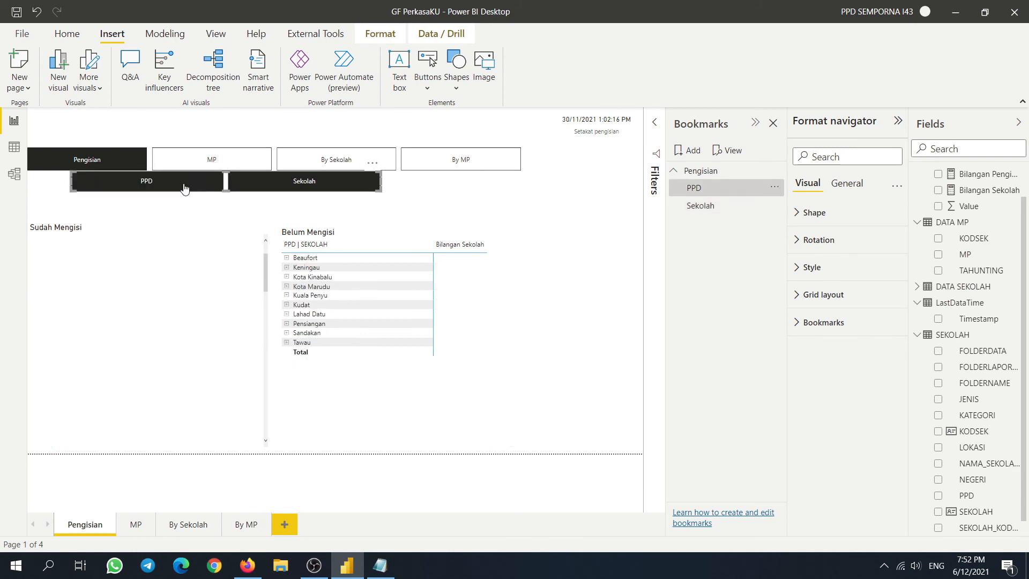
- Fine-tune the navigator's height and width, then go to the MP page
click(339, 188)
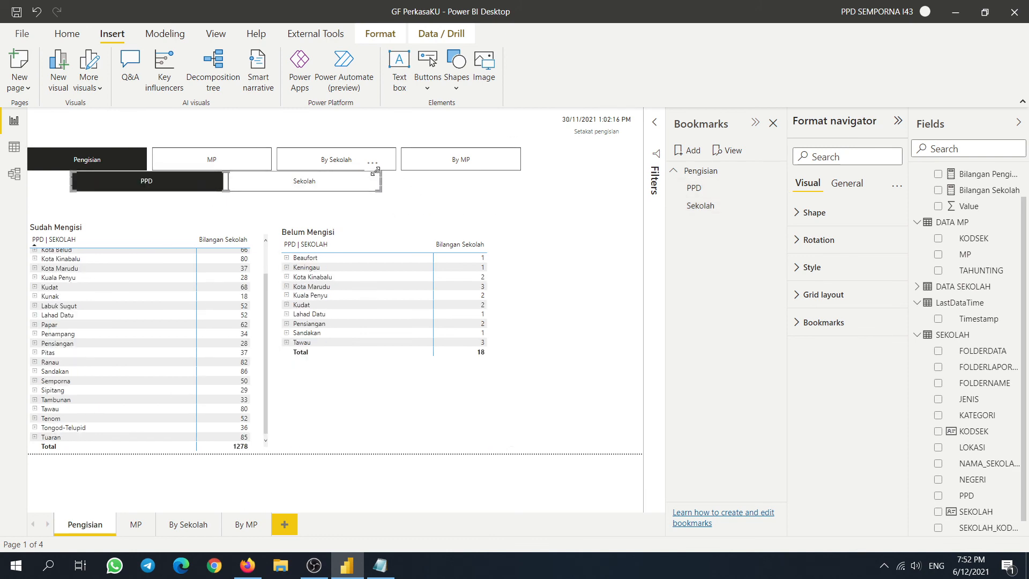
mouse_move(377, 172)
mouse_down()
mouse_move(384, 200)
mouse_move(385, 182)
mouse_up()
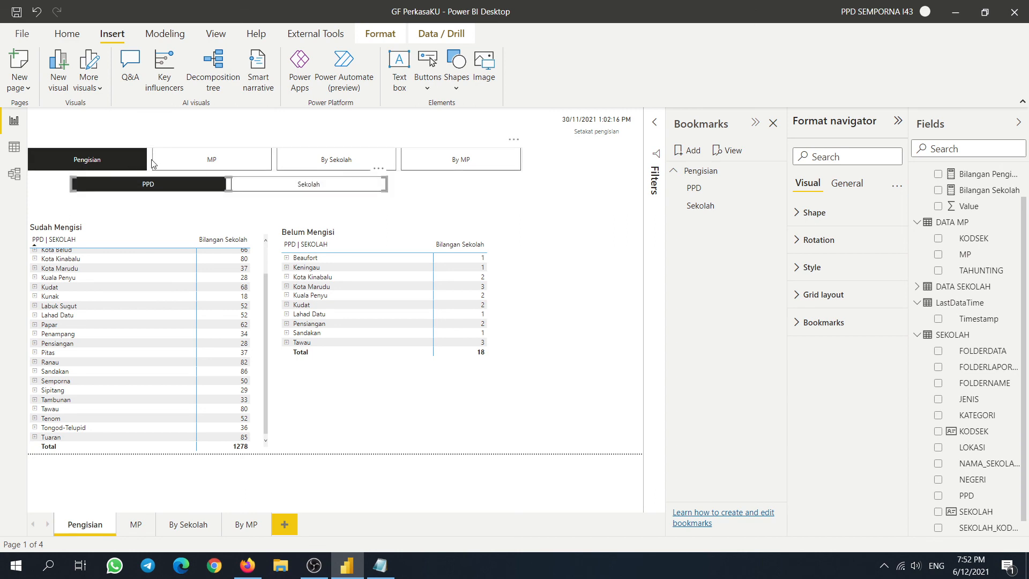
drag(229, 191, 230, 214)
drag(386, 196, 286, 196)
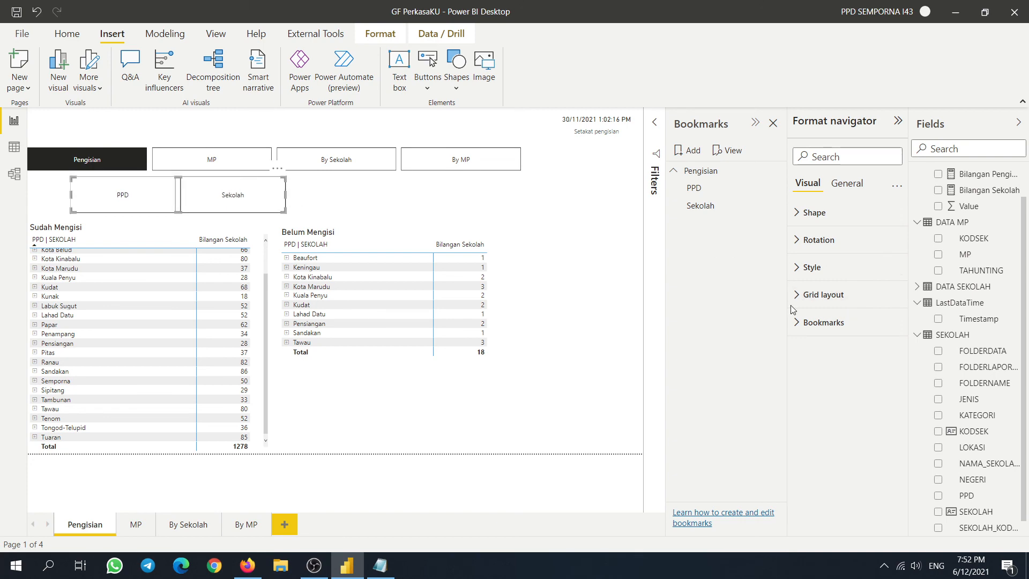
click(136, 523)
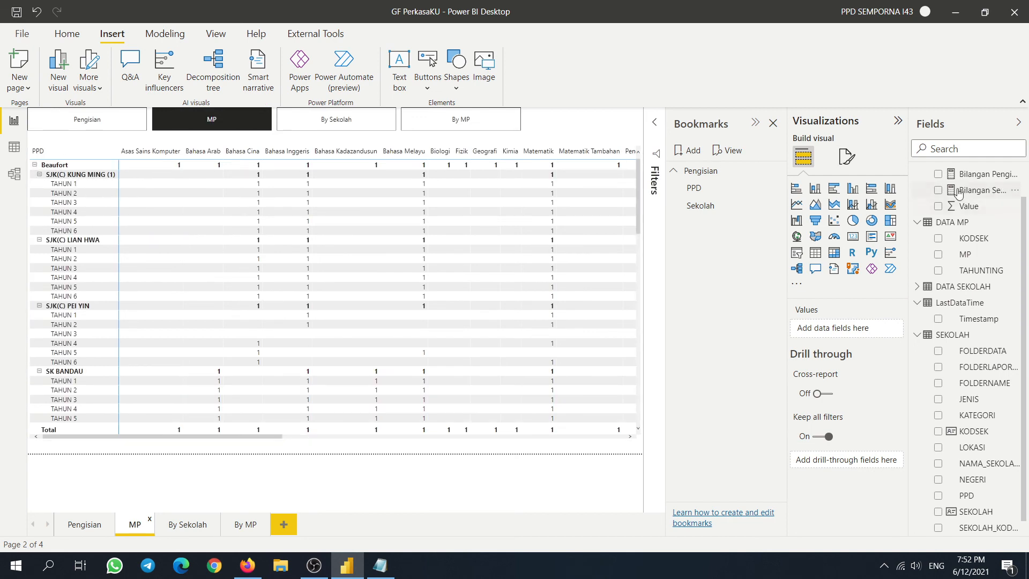
- Change Bilangan MP from DISTINCTCOUNT to COUNT('DATA MP'[MP]), then view the By Sekolah page
scroll(966, 194, up, 1)
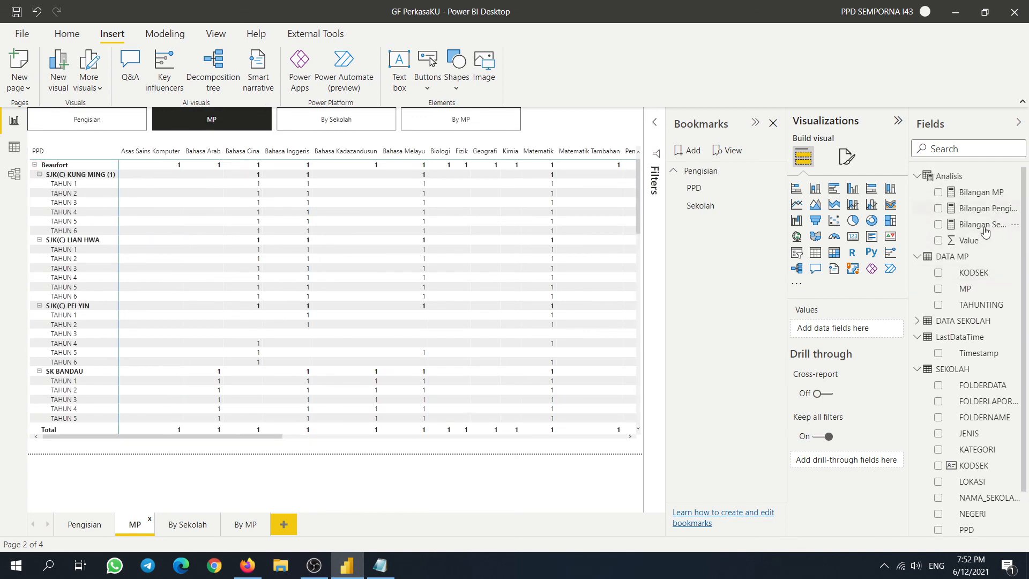
click(978, 193)
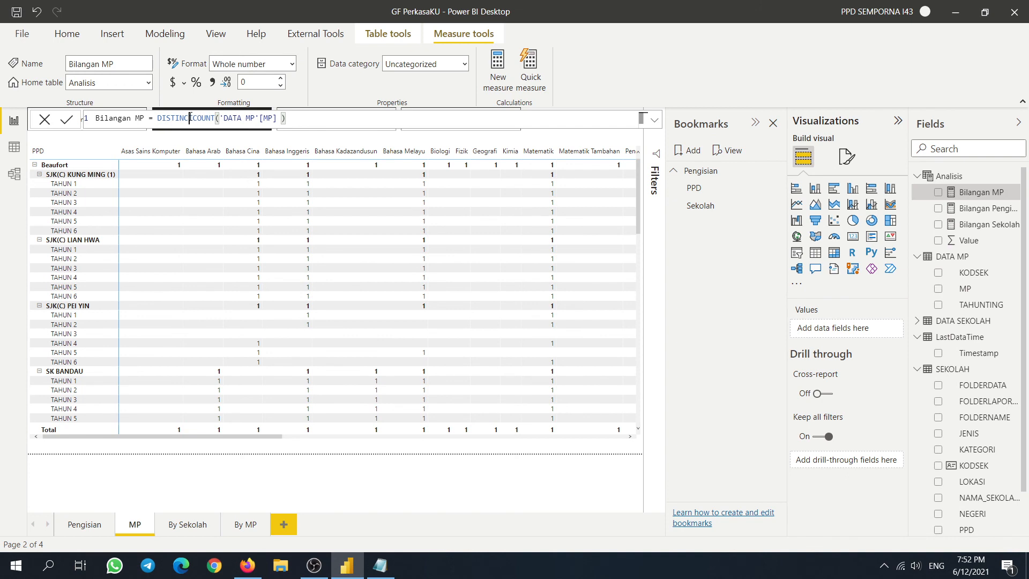
key(BackSpace)
key(BackSpace)
key(BackSpace)
key(BackSpace)
key(BackSpace)
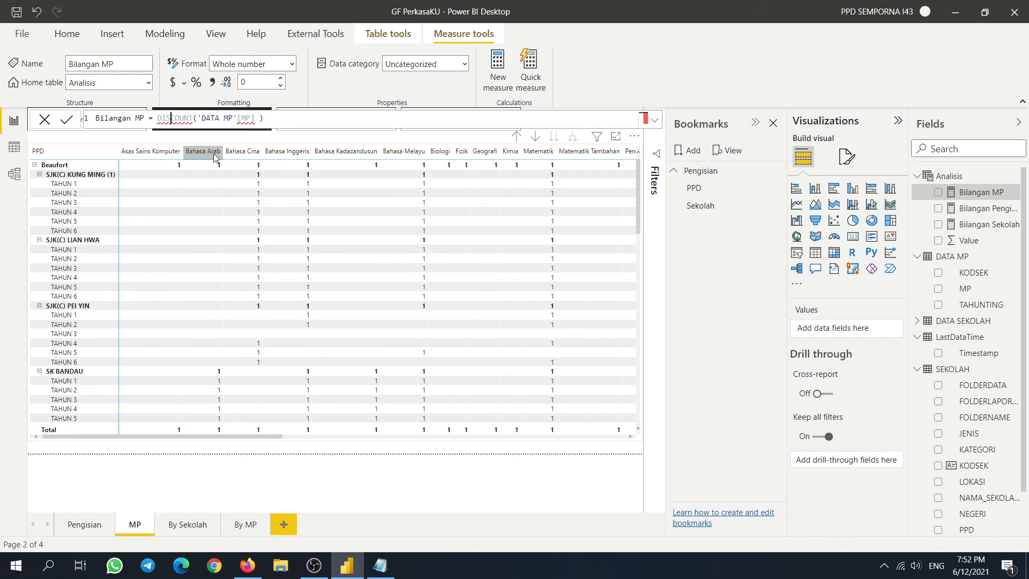
key(BackSpace)
key(BackSpace)
key(BackSpace)
key(Return)
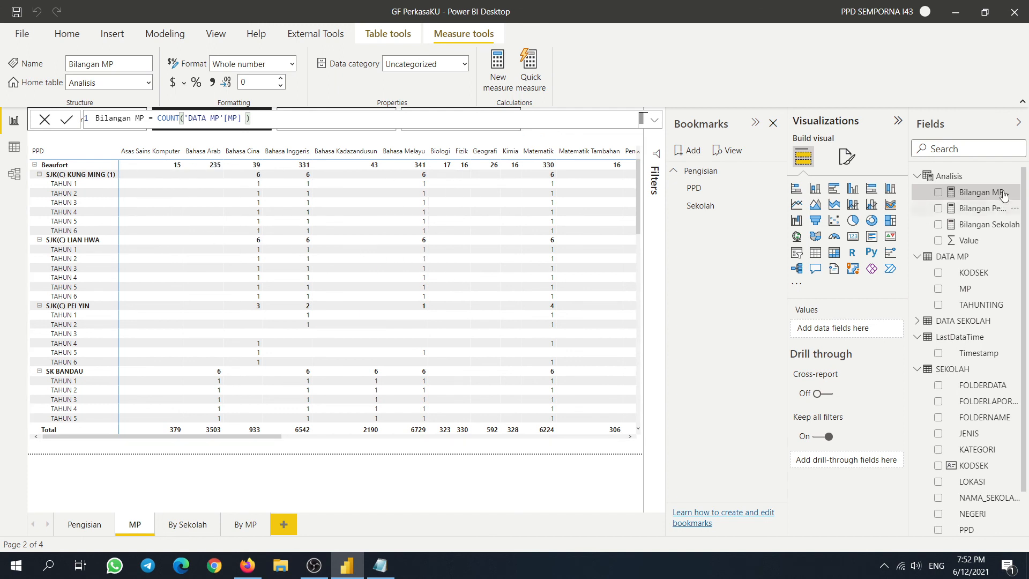
click(174, 529)
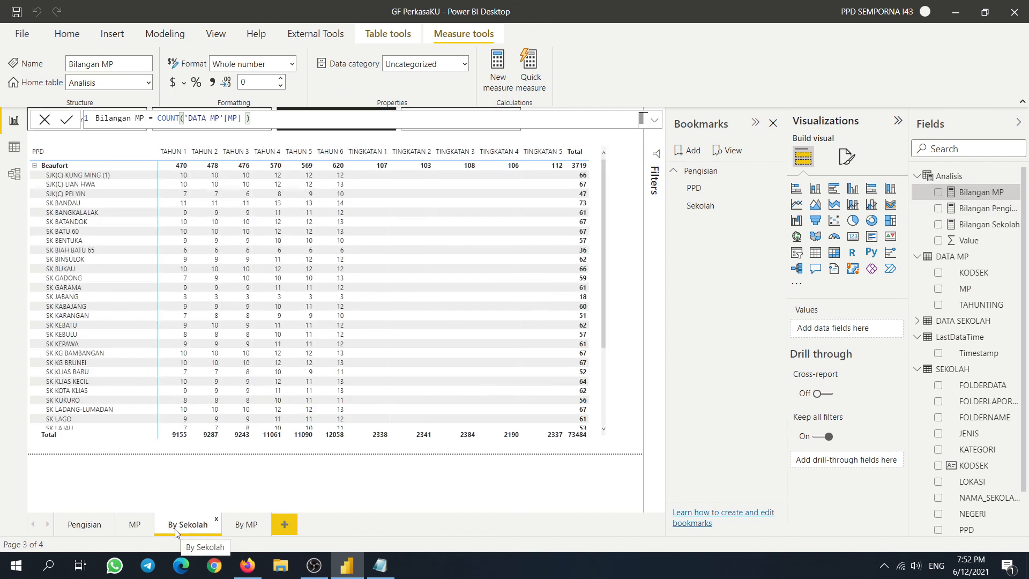
- Open the By MP page, select its matrix, and review then close Data source settings
click(242, 533)
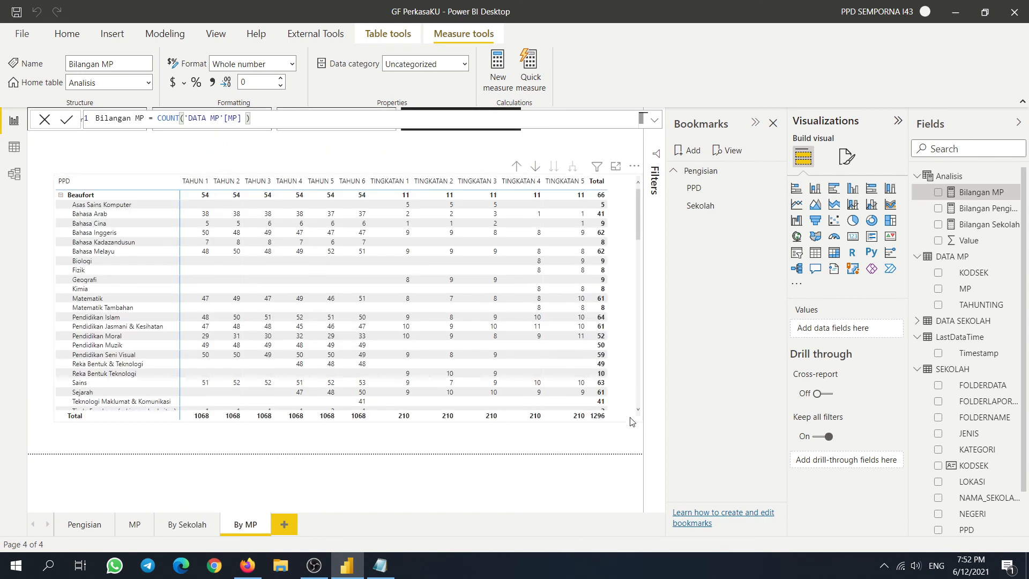
click(632, 421)
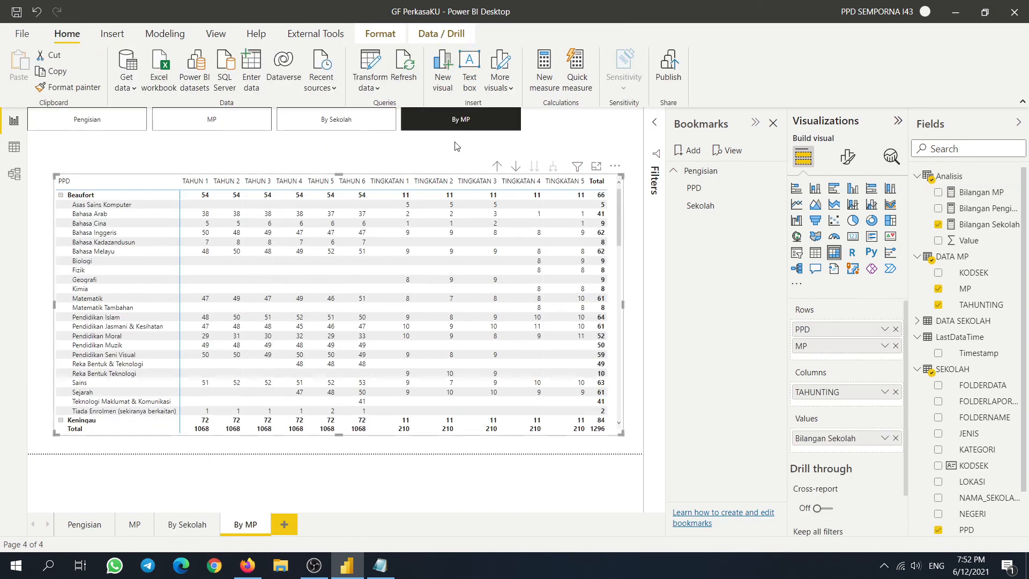
click(369, 88)
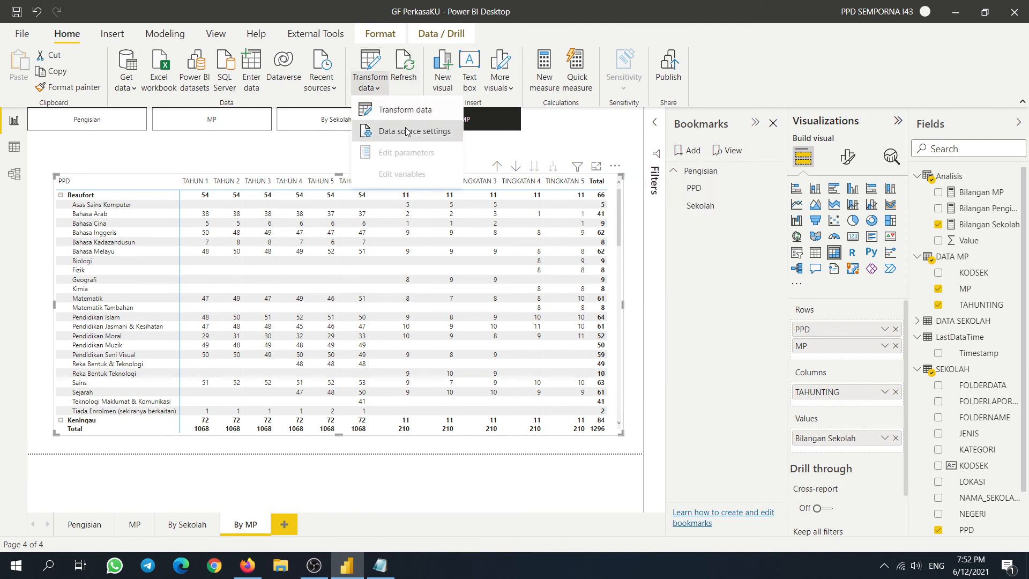
click(406, 132)
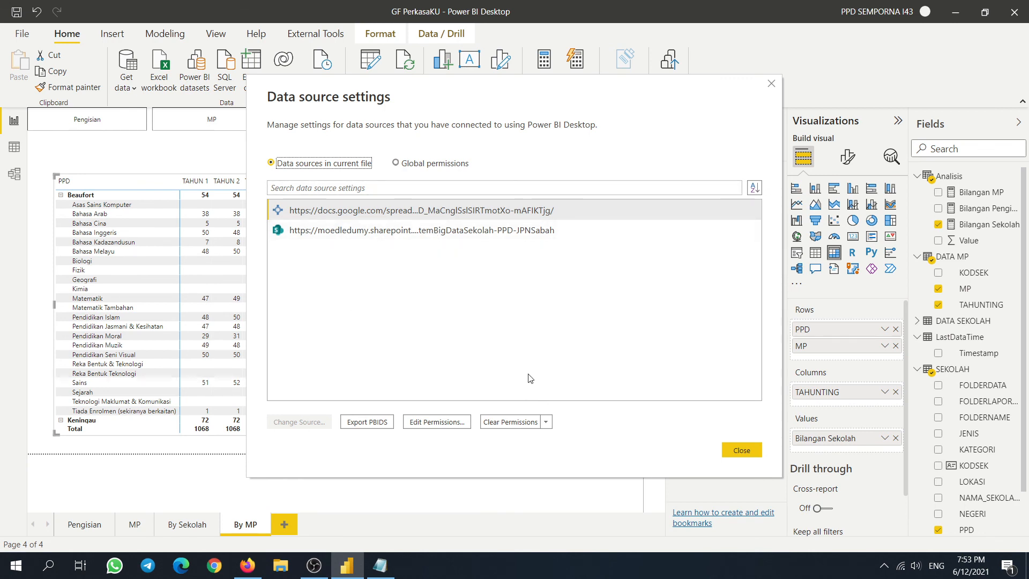
click(739, 450)
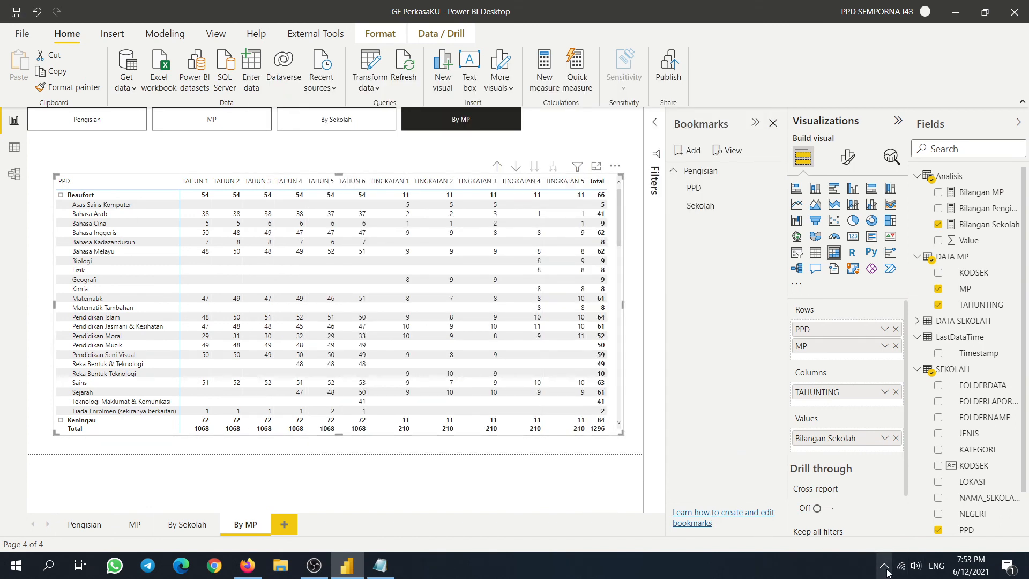